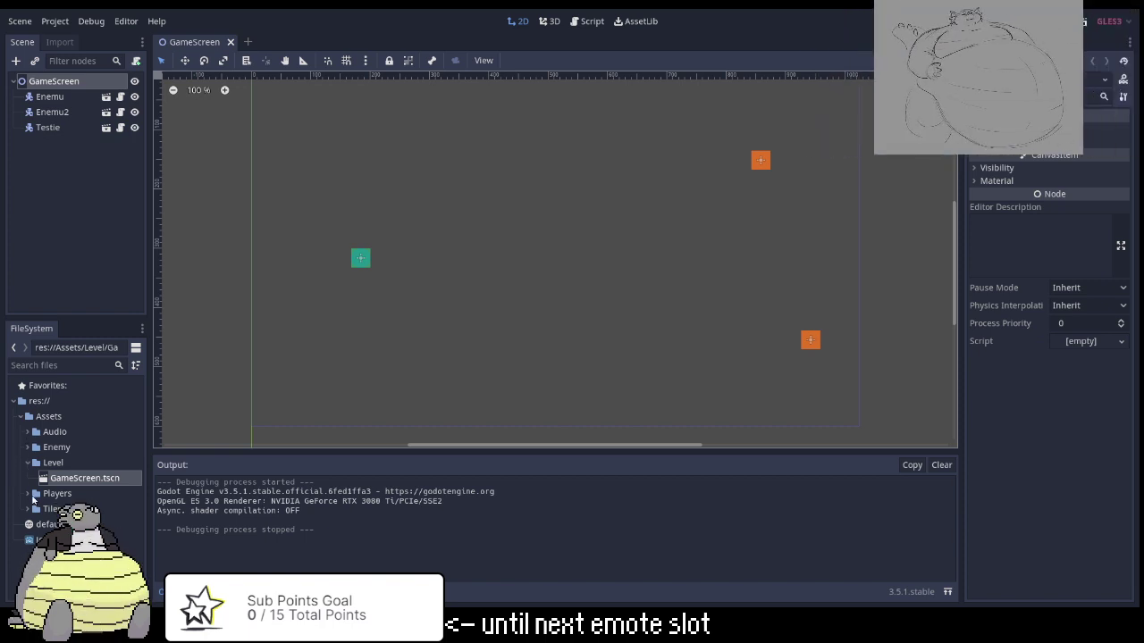
Expand the Players folder and scroll to reveal the Test folder's Ship.gd and SmallPew files.
left_click(29, 494)
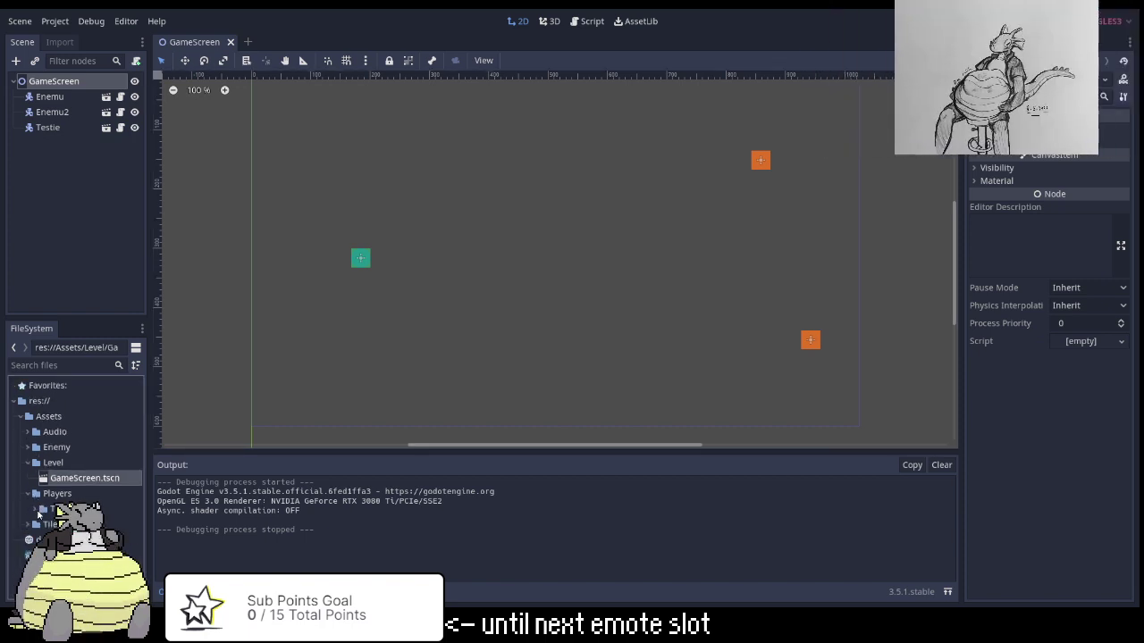
scroll(77, 476, "down", 3)
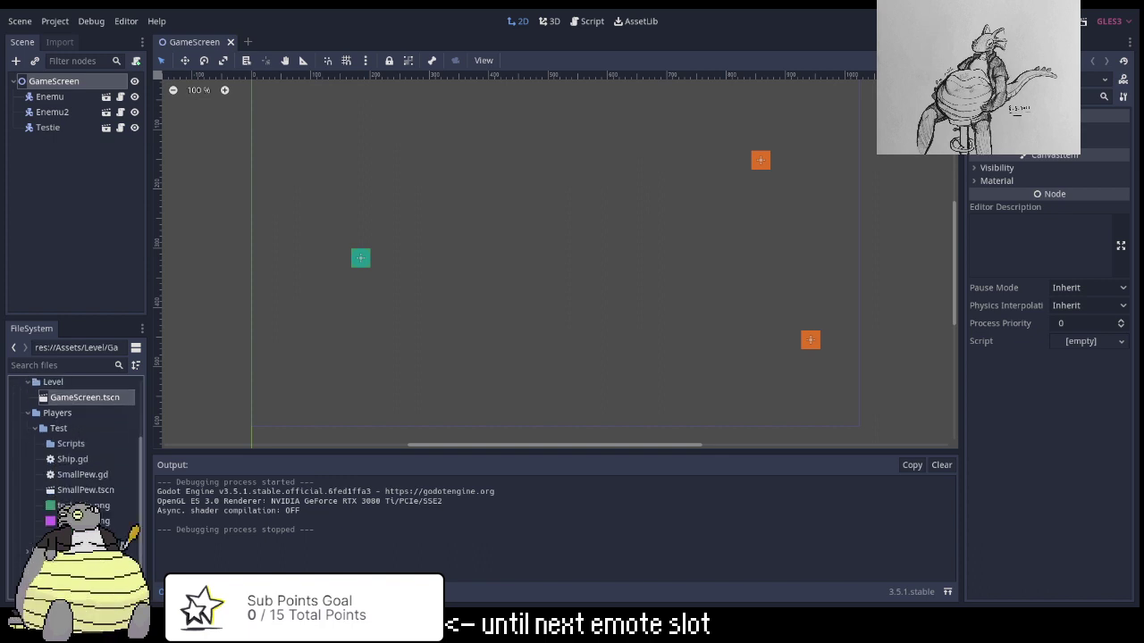
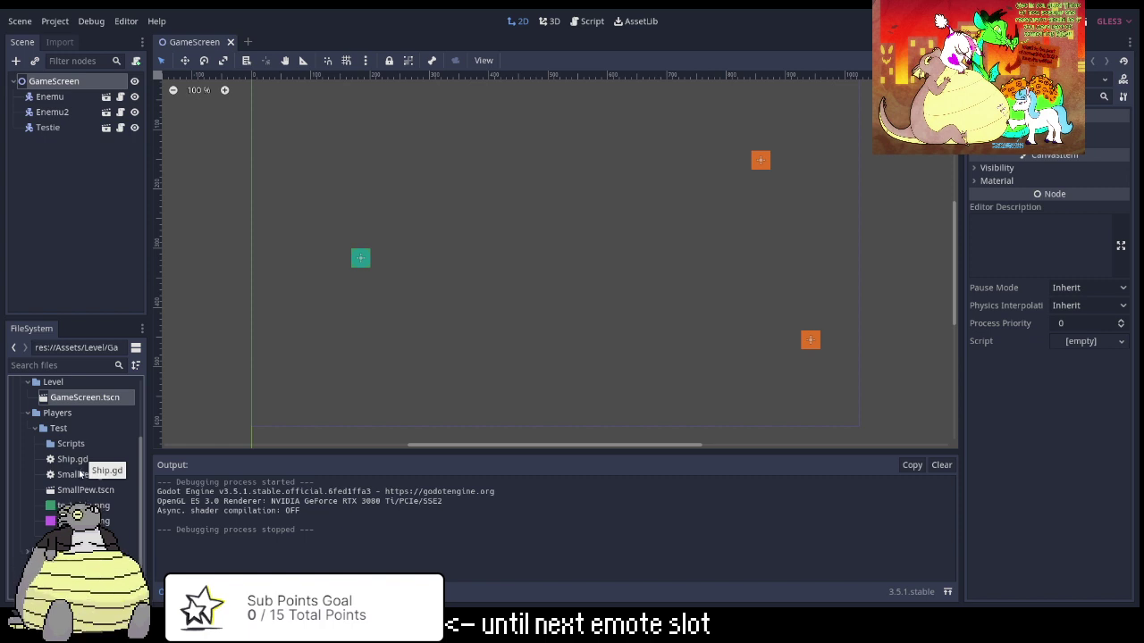
Open Ship.gd and scroll through its FireControl and SpeedCalculator functions.
double_click(75, 459)
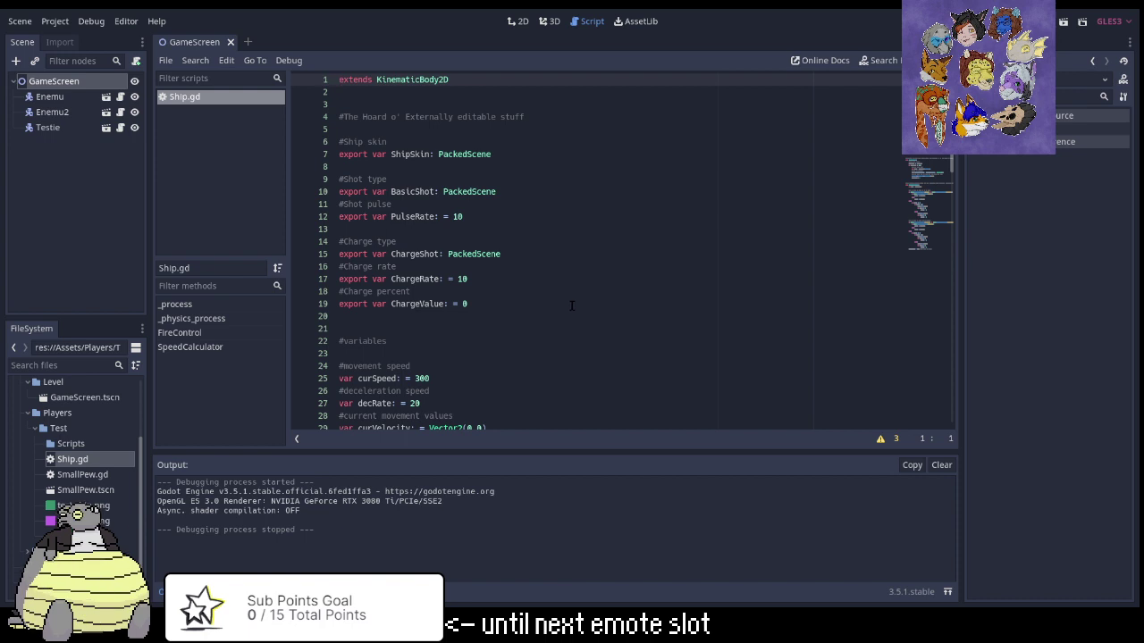
scroll(572, 302, "down", 3)
scroll(573, 292, "up", 1)
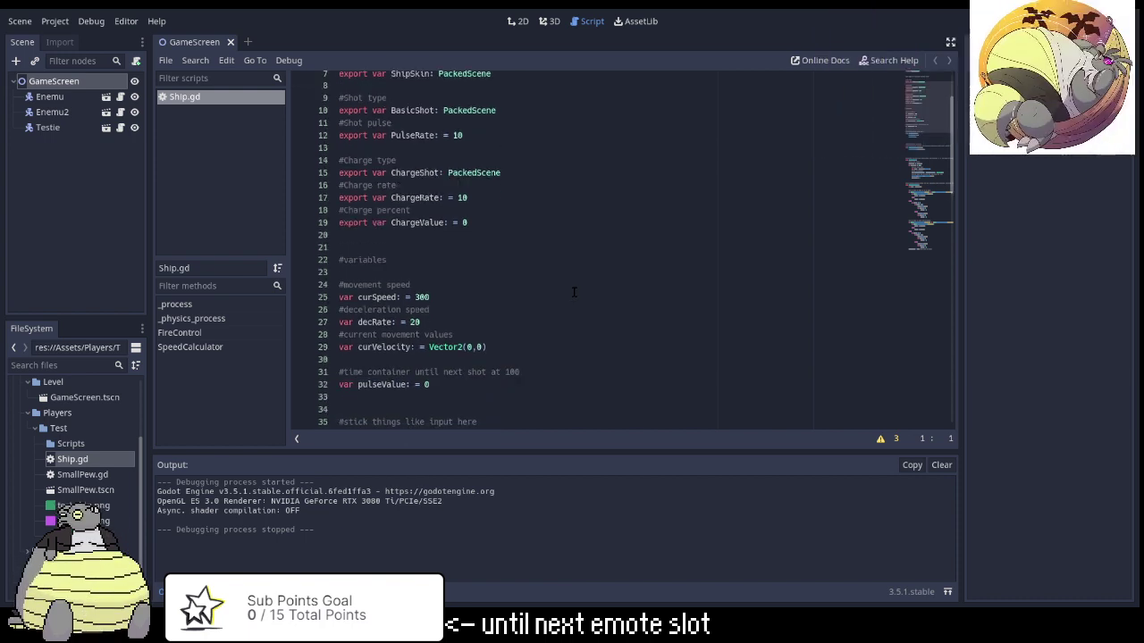
scroll(574, 292, "up", 2)
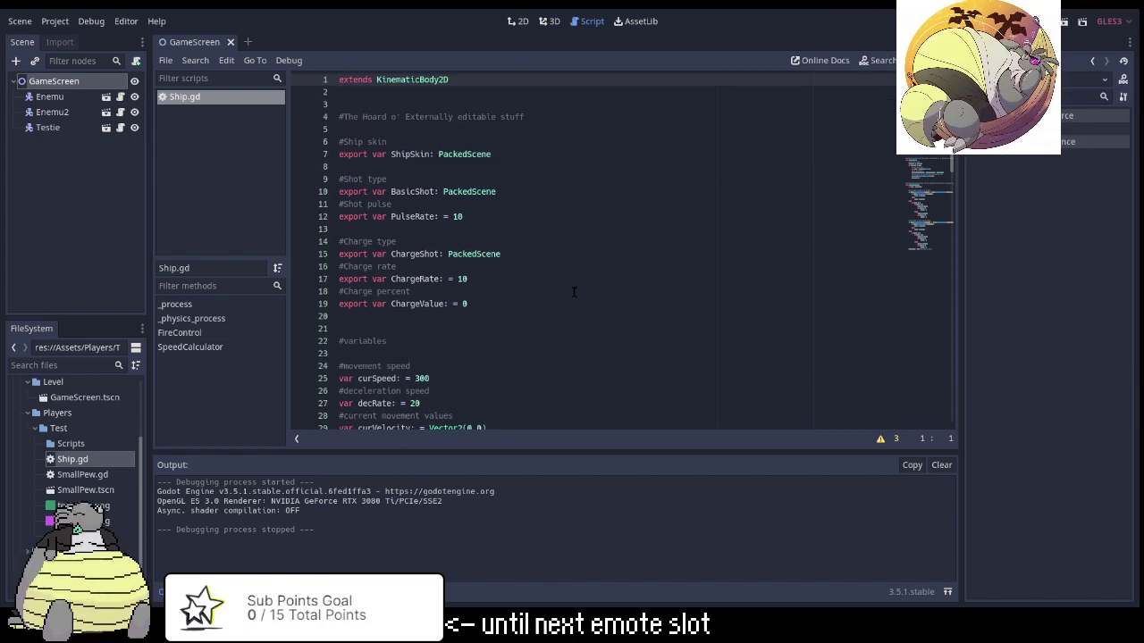
scroll(574, 291, "down", 5)
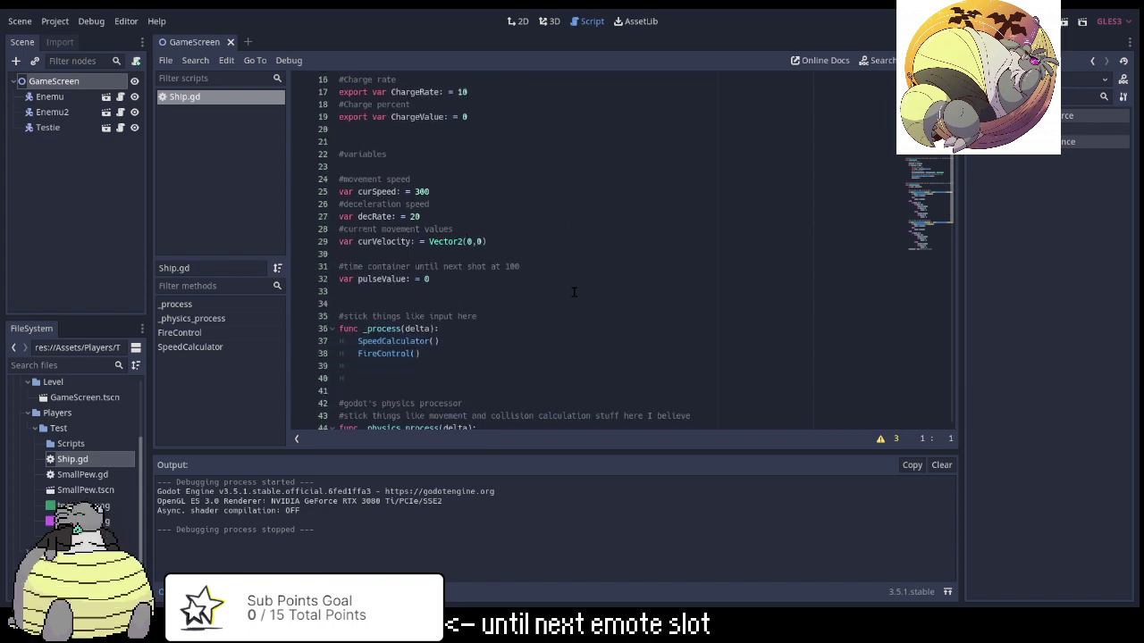
scroll(573, 292, "down", 3)
scroll(574, 291, "down", 2)
scroll(572, 293, "down", 1)
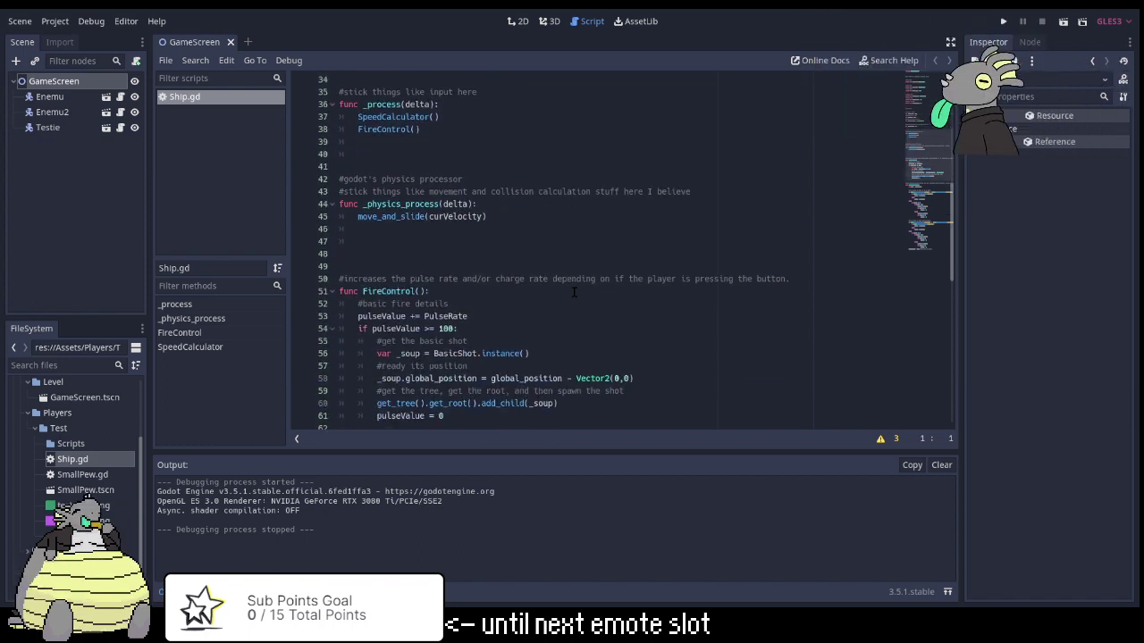
scroll(567, 293, "down", 3)
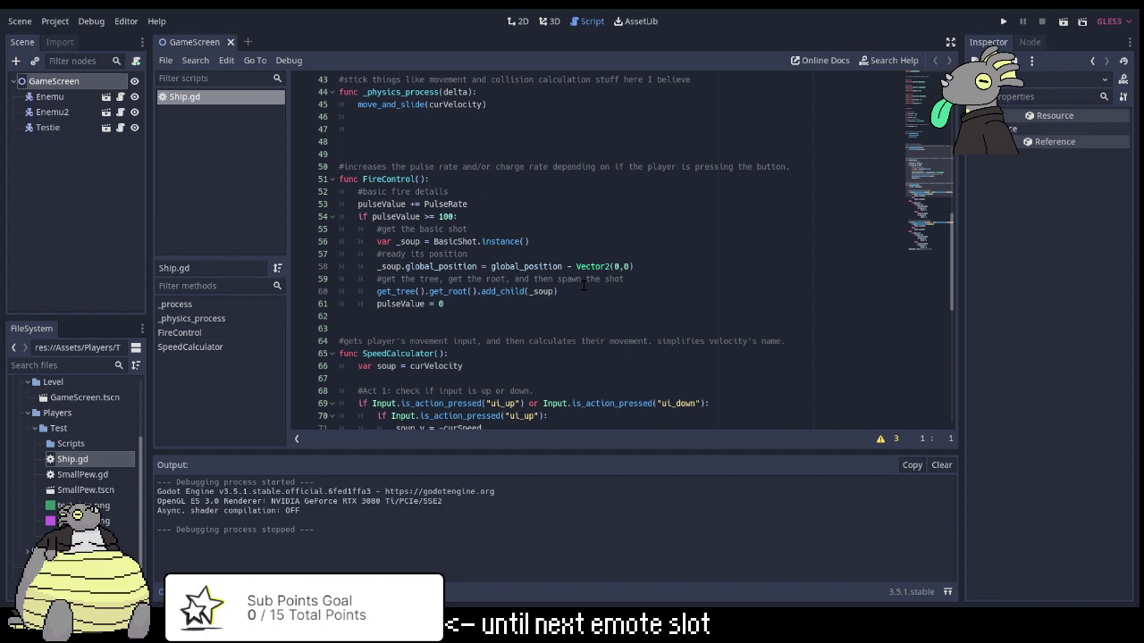
scroll(584, 284, "down", 2)
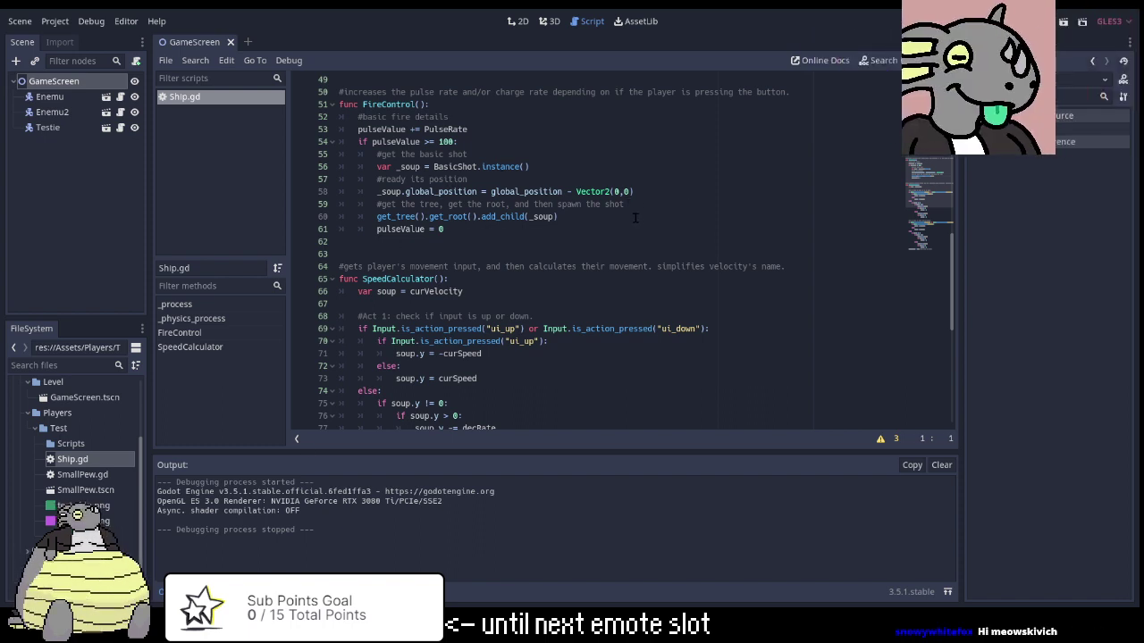
left_click(635, 217)
scroll(635, 217, "up", 4)
scroll(636, 217, "up", 7)
scroll(635, 217, "up", 3)
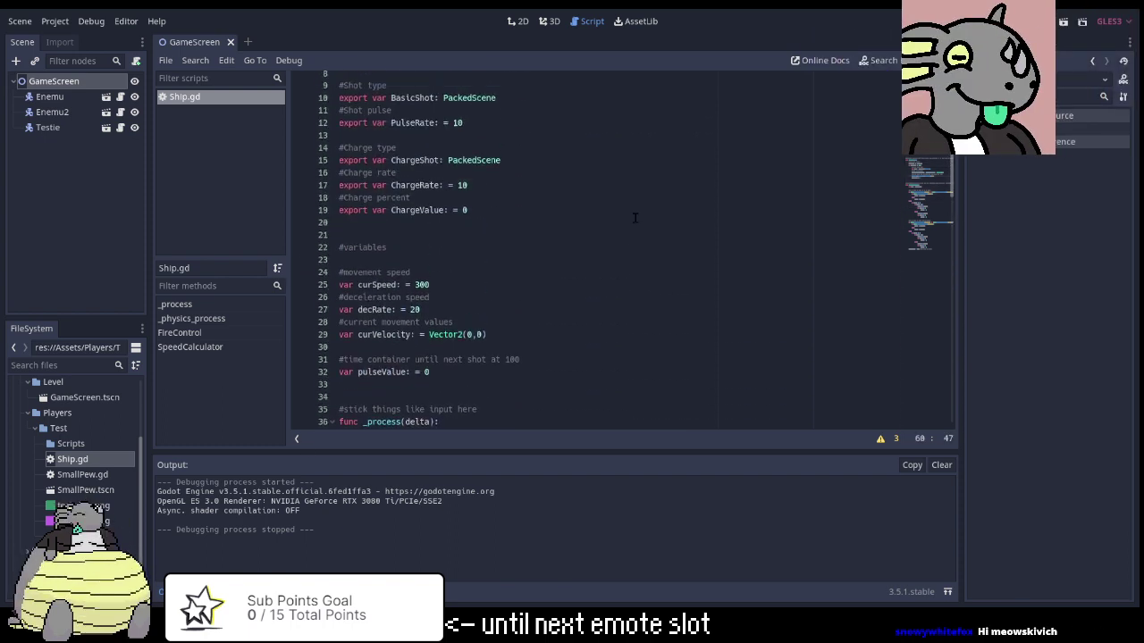
scroll(635, 217, "down", 8)
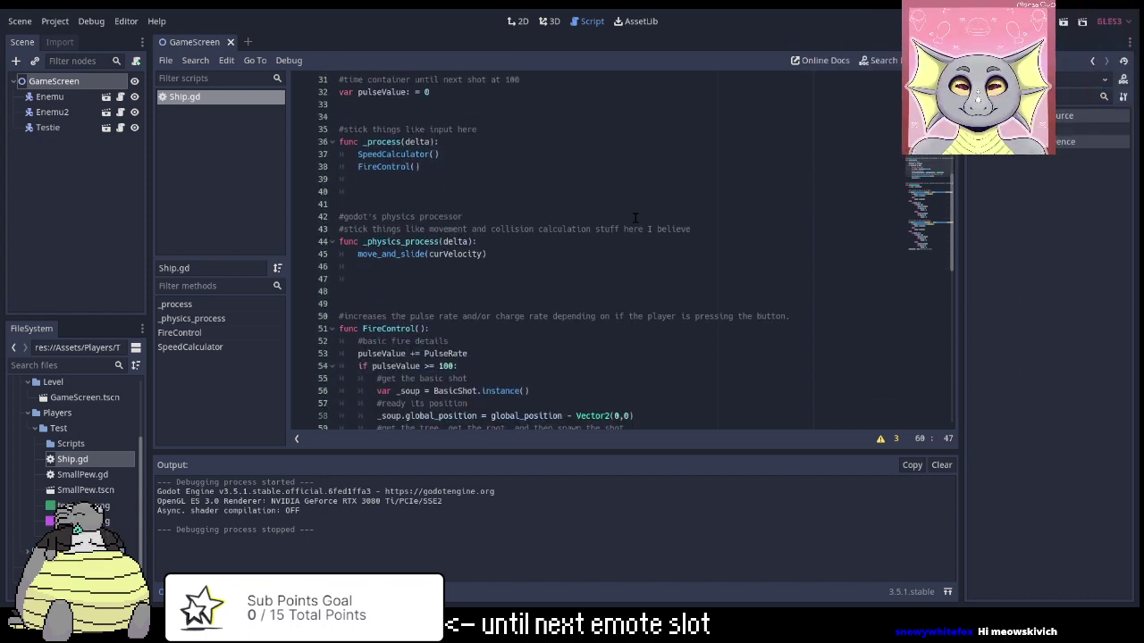
scroll(635, 217, "down", 3)
scroll(635, 217, "down", 4)
scroll(636, 217, "down", 4)
scroll(635, 217, "down", 4)
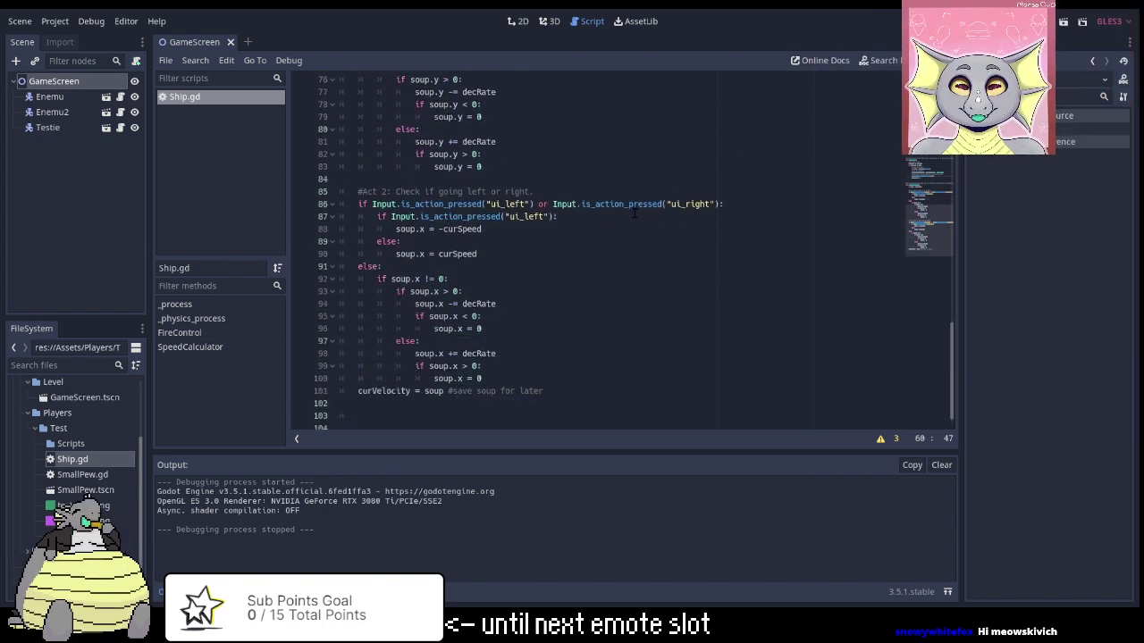
scroll(617, 257, "up", 1)
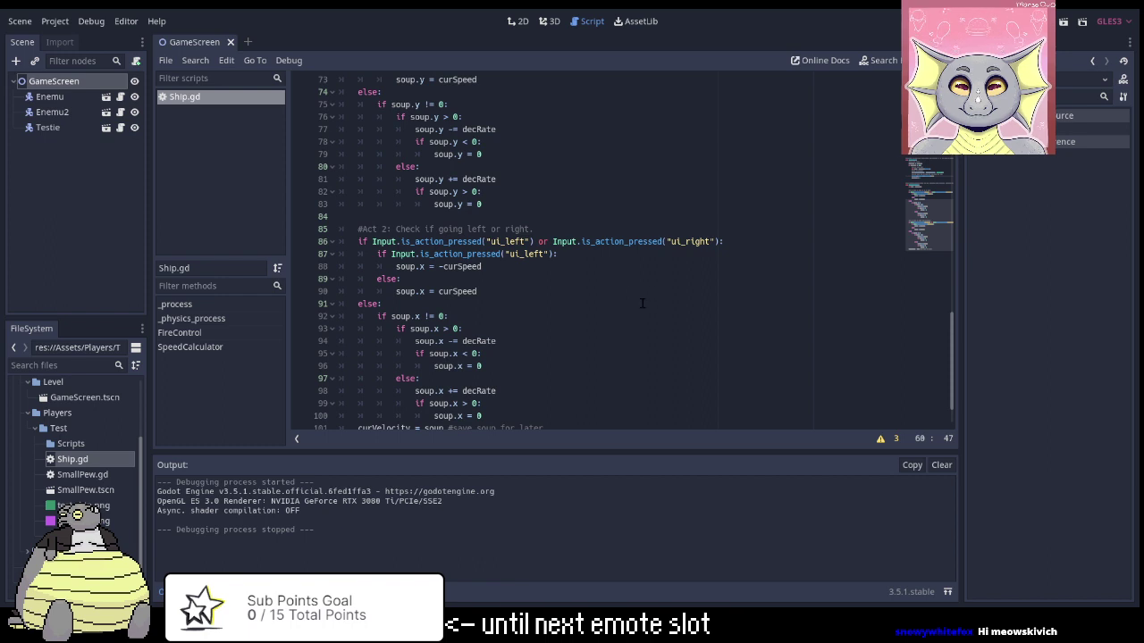
scroll(624, 286, "up", 1)
scroll(632, 322, "up", 5)
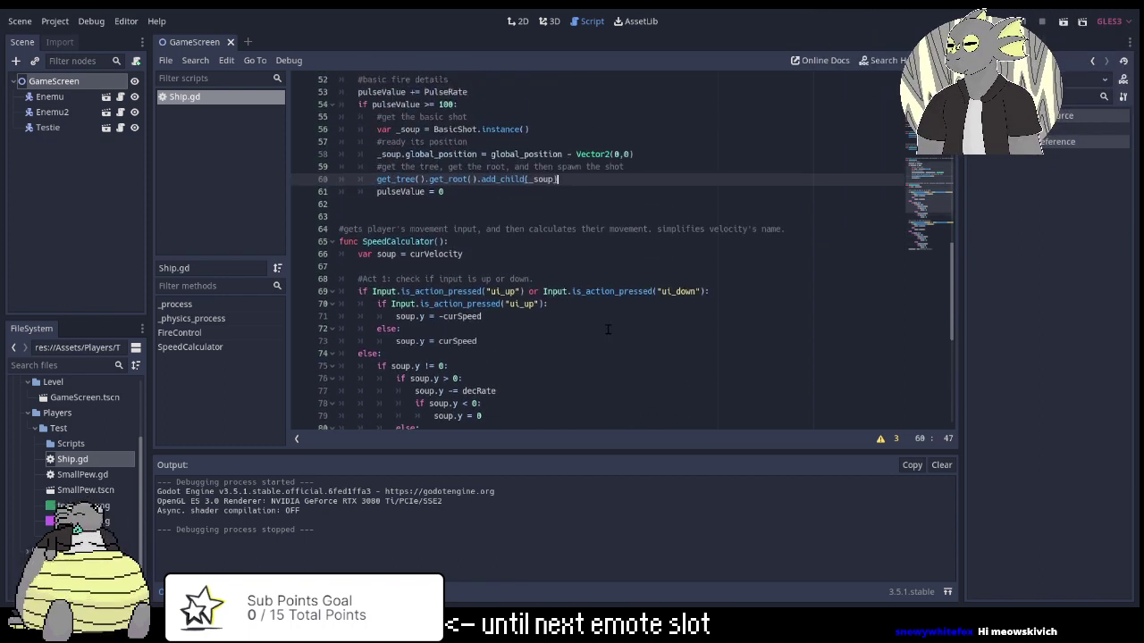
scroll(590, 336, "up", 1)
scroll(572, 344, "down", 1)
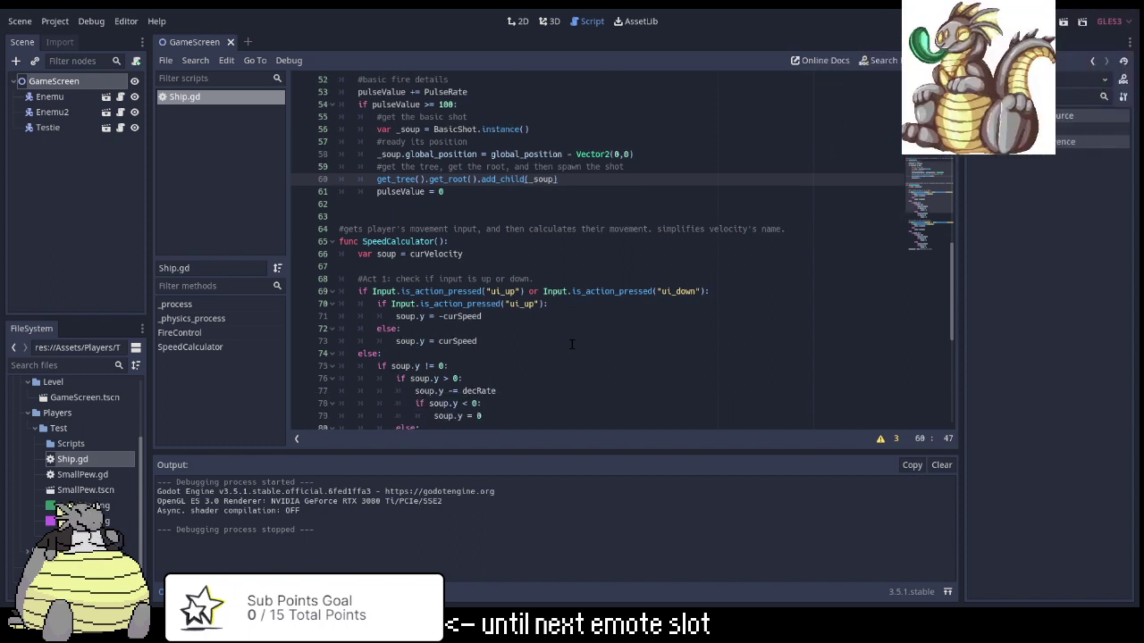
scroll(571, 344, "down", 1)
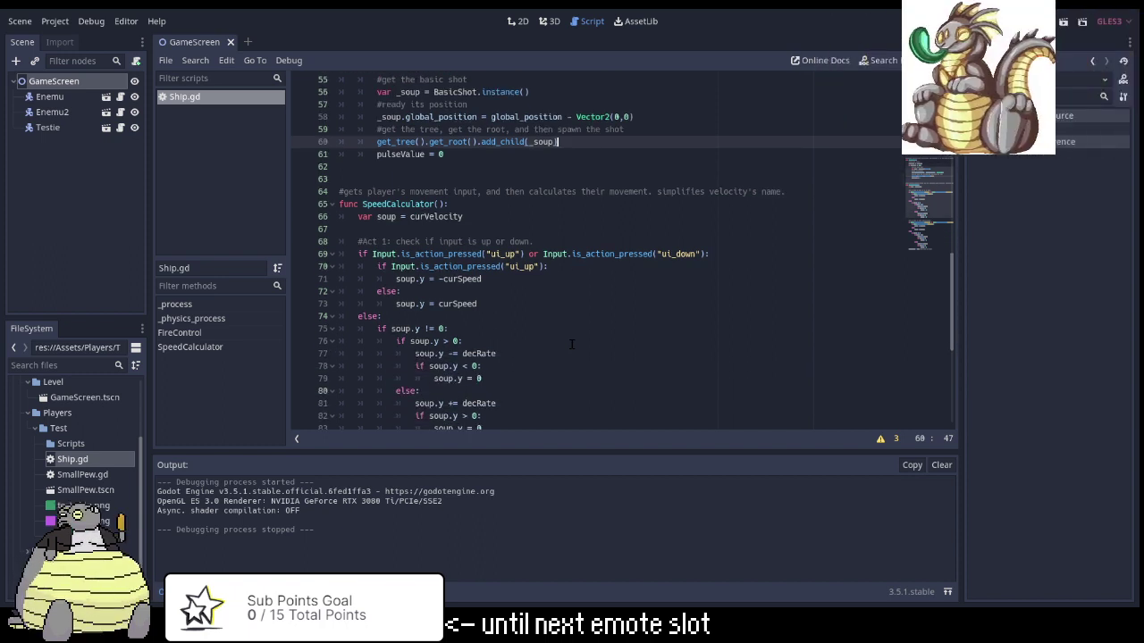
scroll(536, 349, "down", 3)
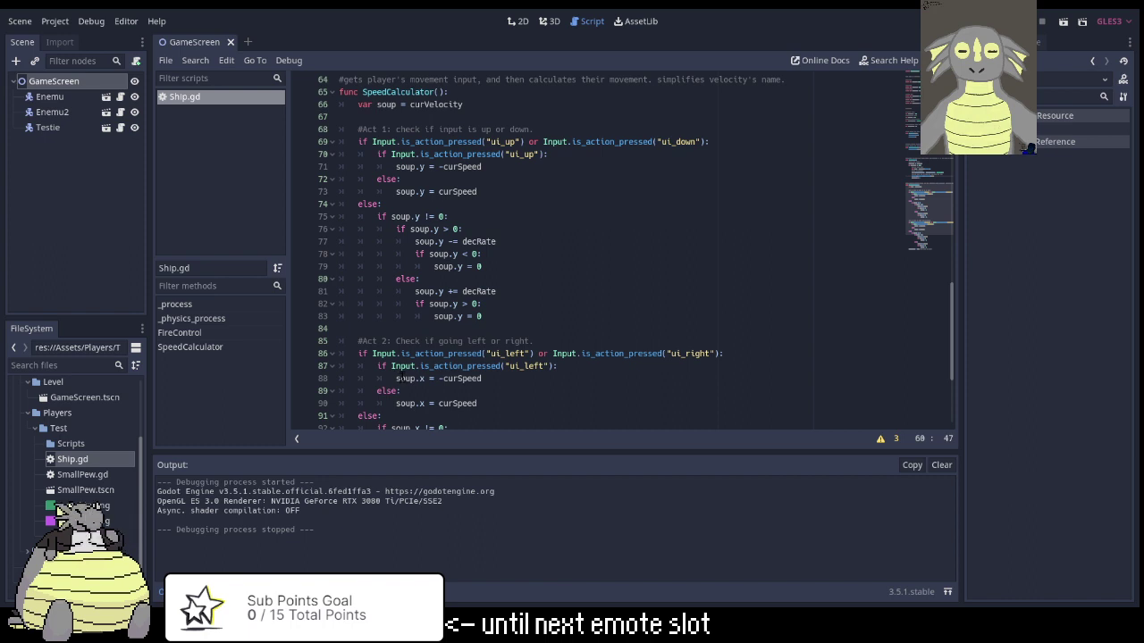
scroll(401, 377, "down", 1)
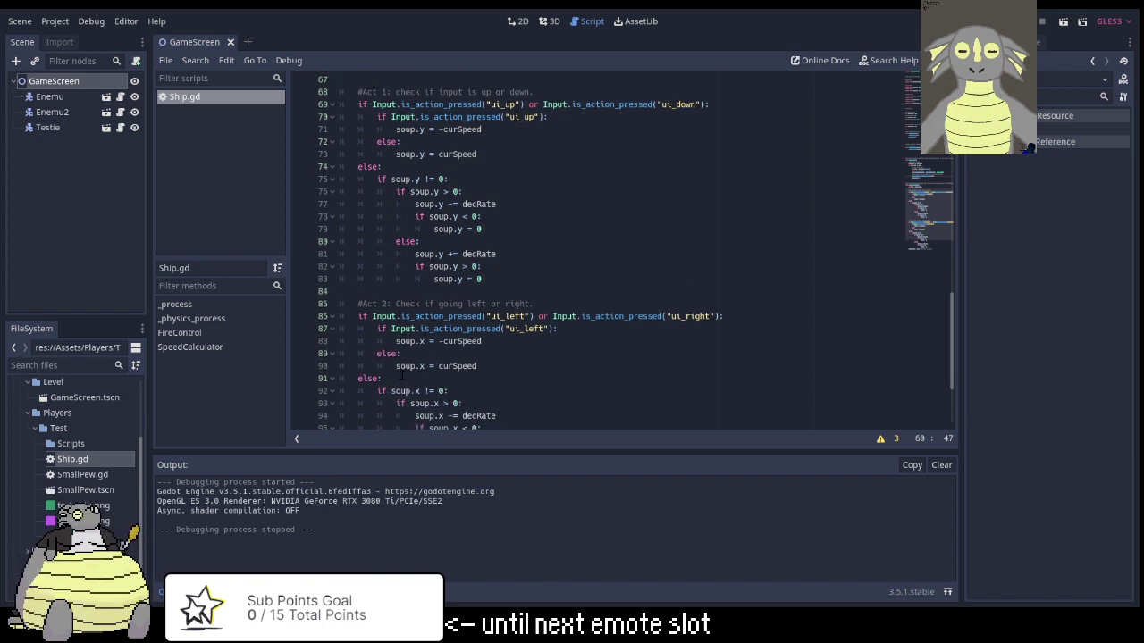
scroll(400, 377, "down", 3)
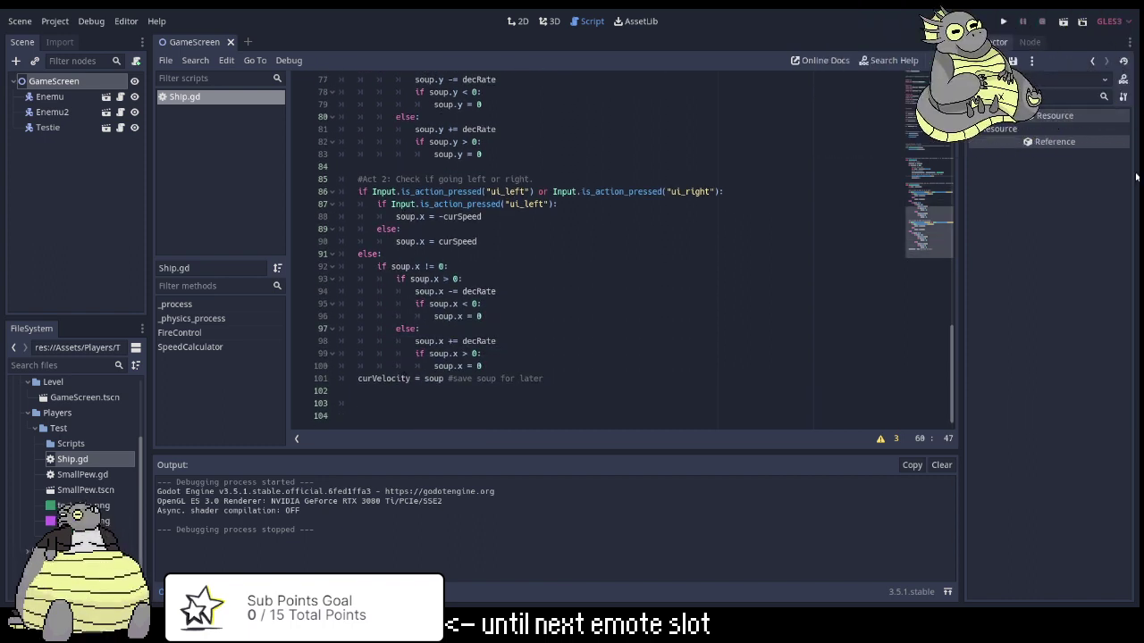
Launch the GameScreen scene with Play Scene (F6) to try the ship's controls.
left_click(1063, 22)
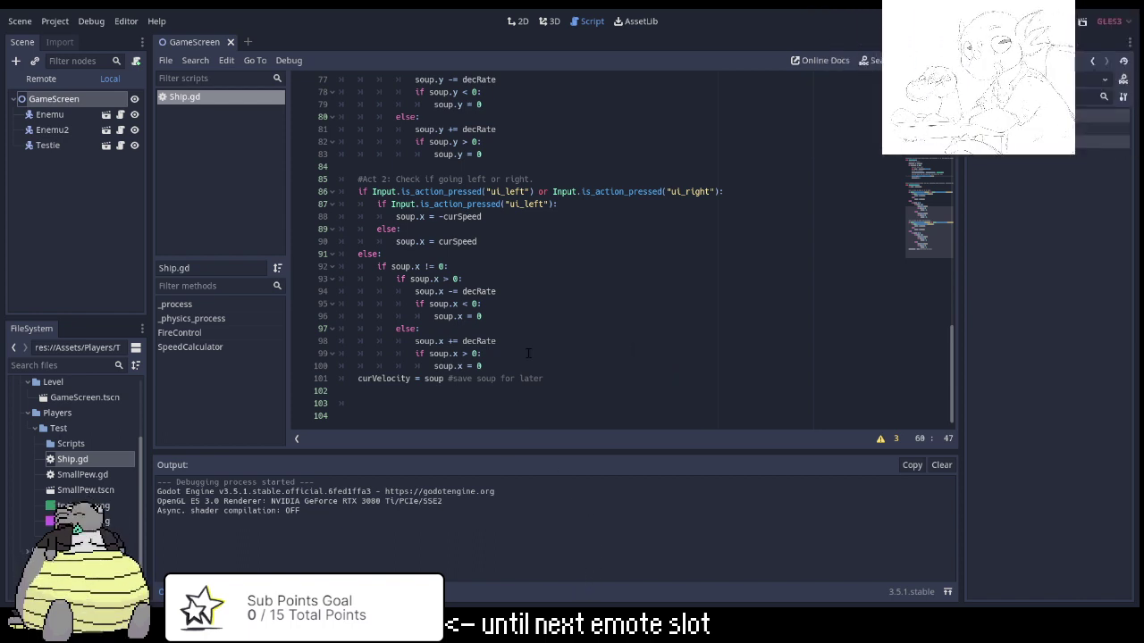
scroll(533, 286, "up", 1)
scroll(534, 288, "up", 2)
scroll(535, 297, "up", 1)
scroll(554, 326, "up", 4)
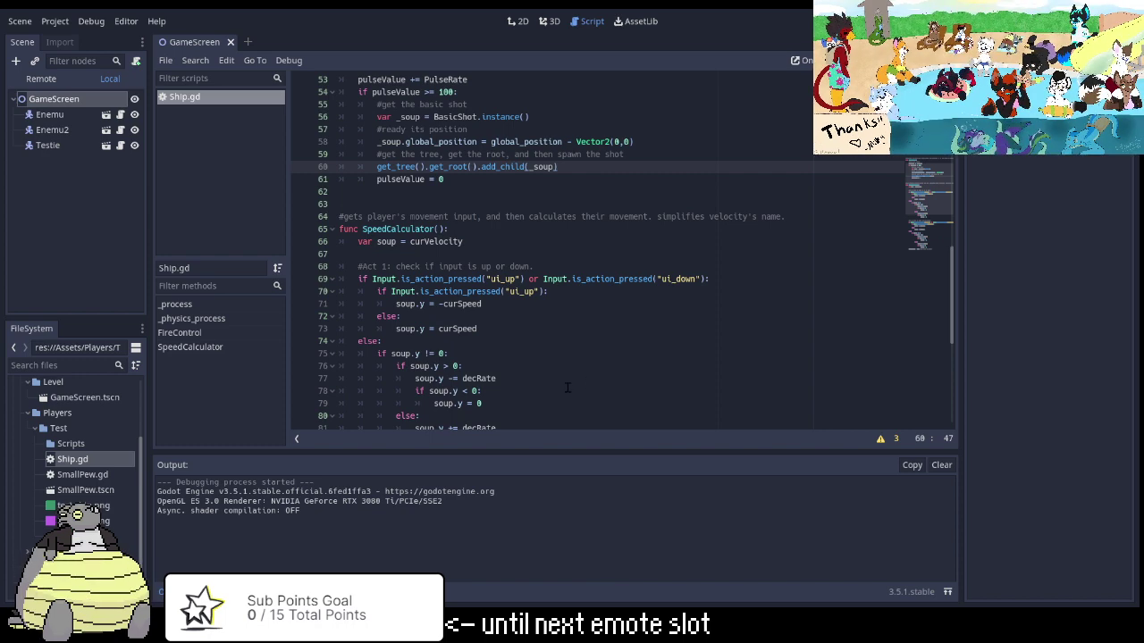
scroll(493, 386, "up", 2)
scroll(500, 383, "up", 3)
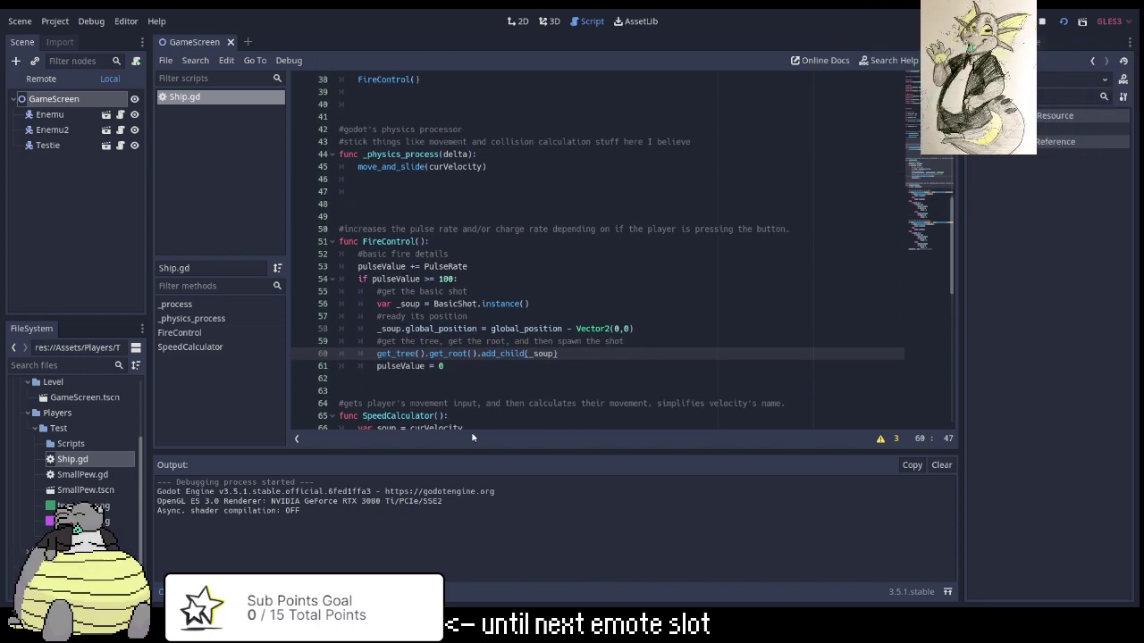
scroll(420, 412, "down", 1)
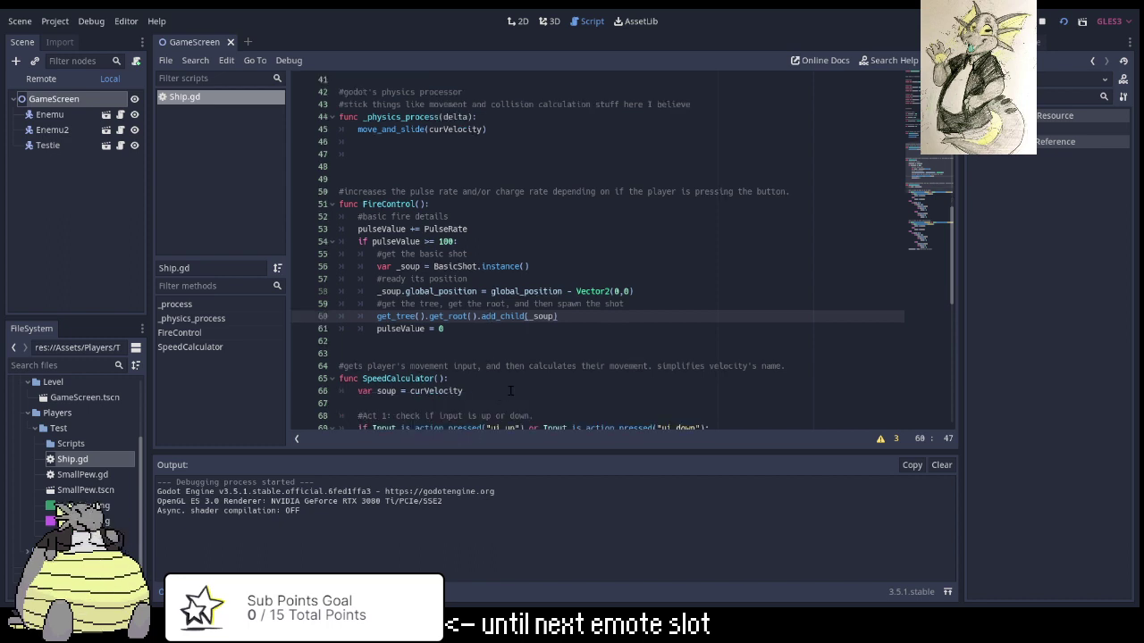
scroll(511, 391, "down", 2)
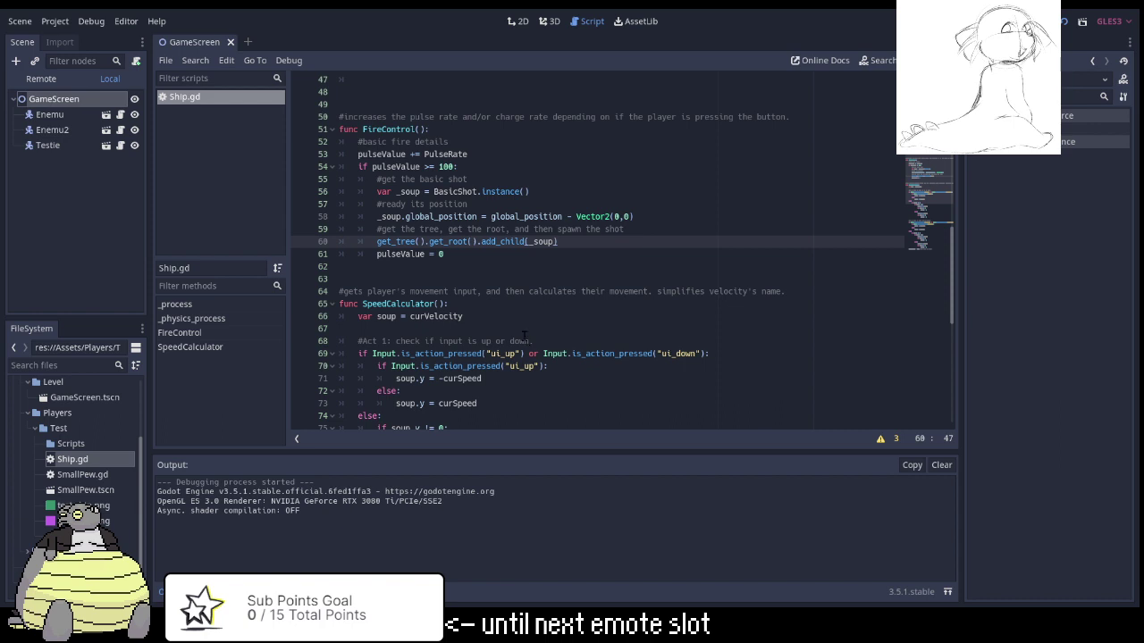
scroll(521, 319, "up", 1)
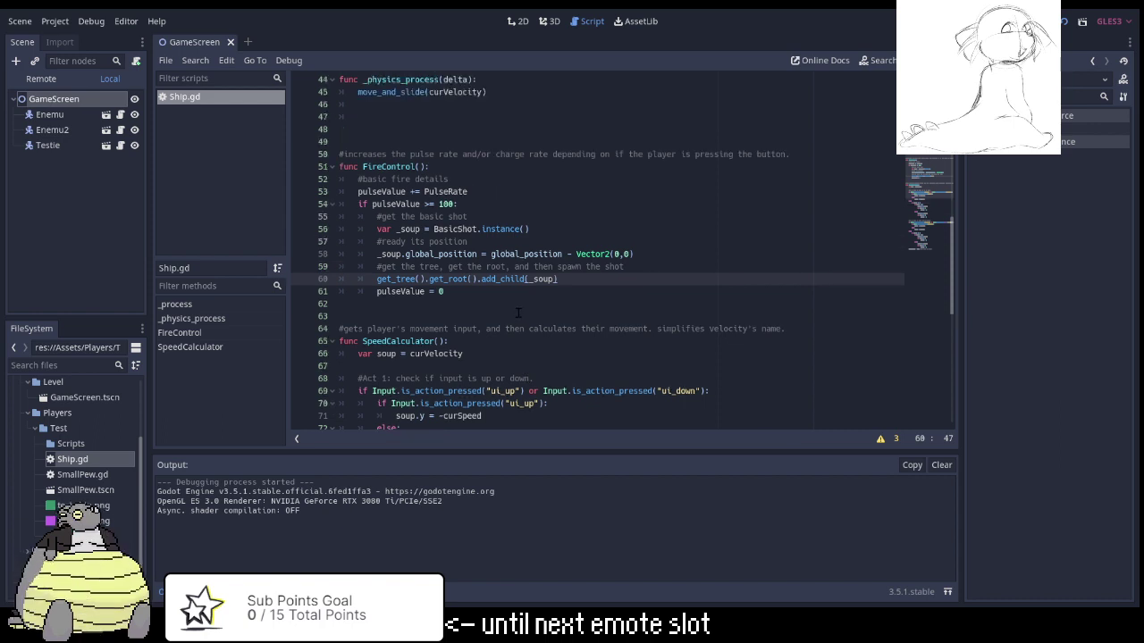
scroll(536, 328, "up", 1)
scroll(536, 328, "up", 2)
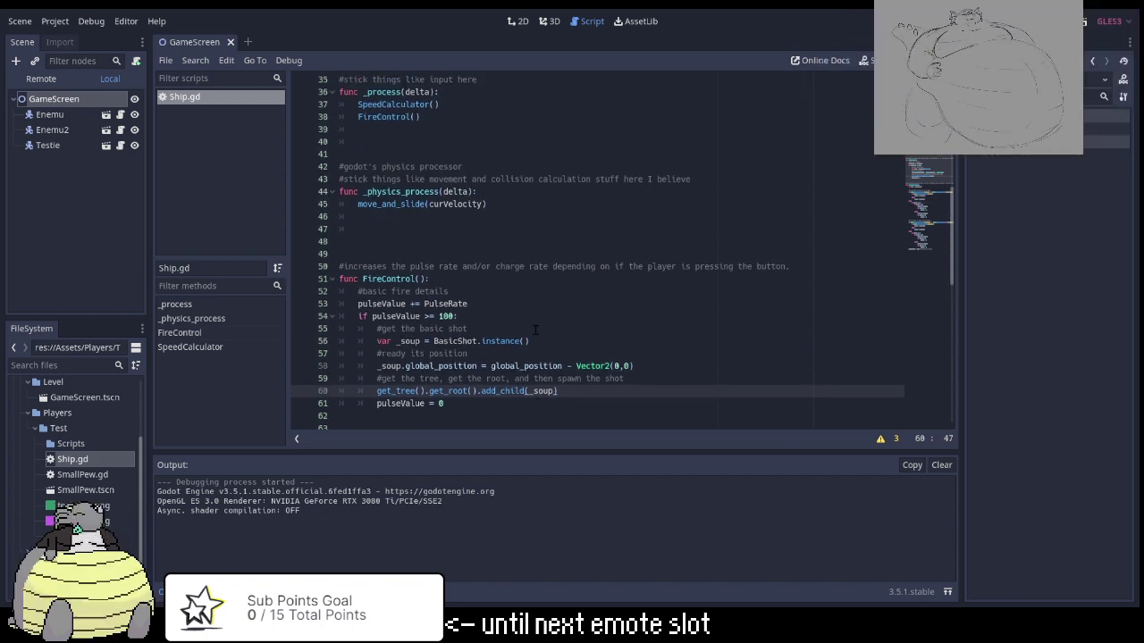
scroll(535, 326, "down", 1)
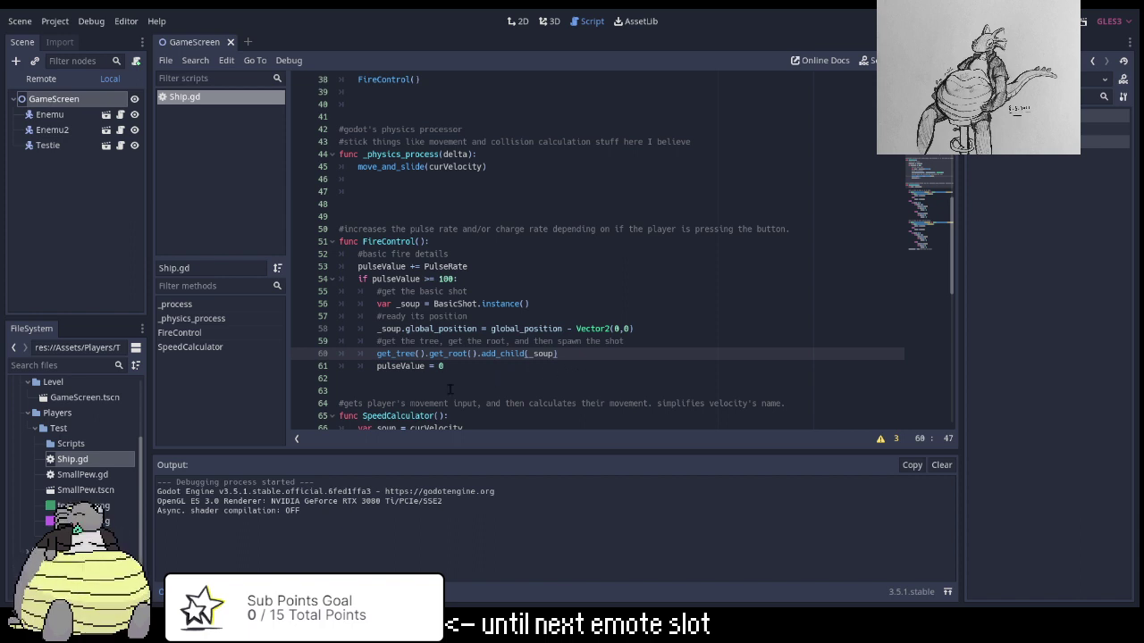
scroll(653, 341, "up", 12)
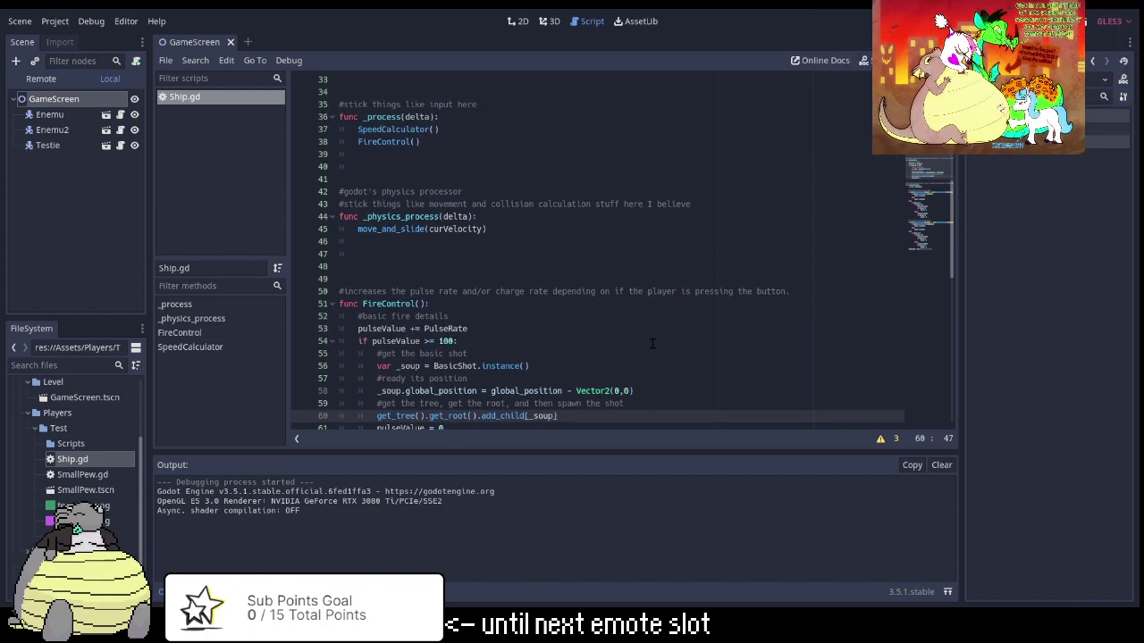
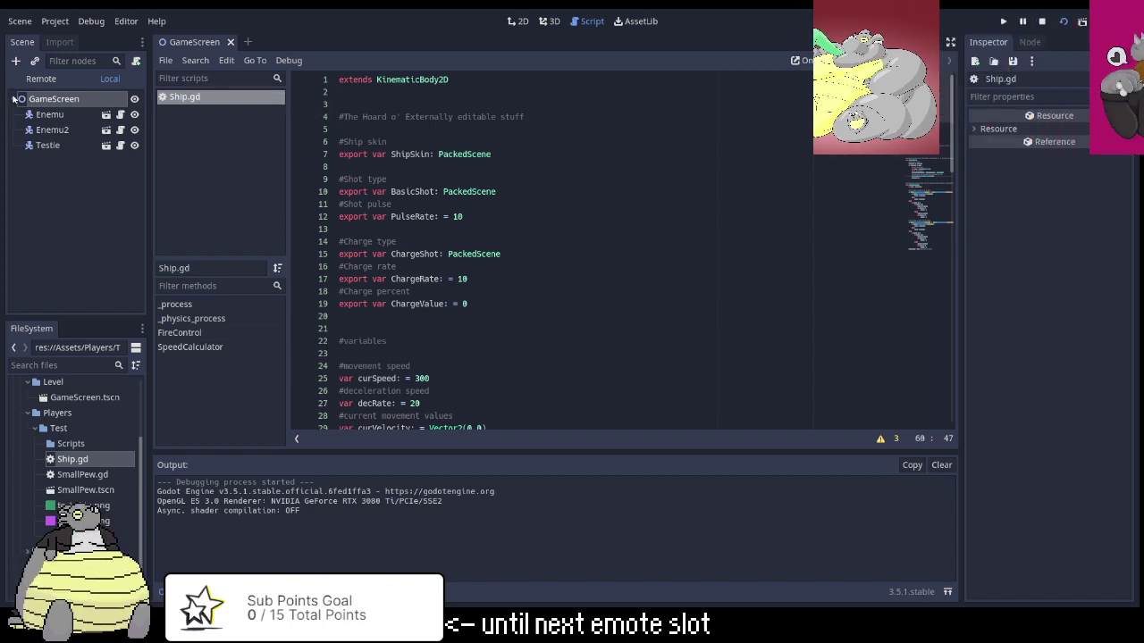
Open SmallPew.gd from the Players/Test folder in the script editor, replacing Ship.gd.
left_click(48, 145)
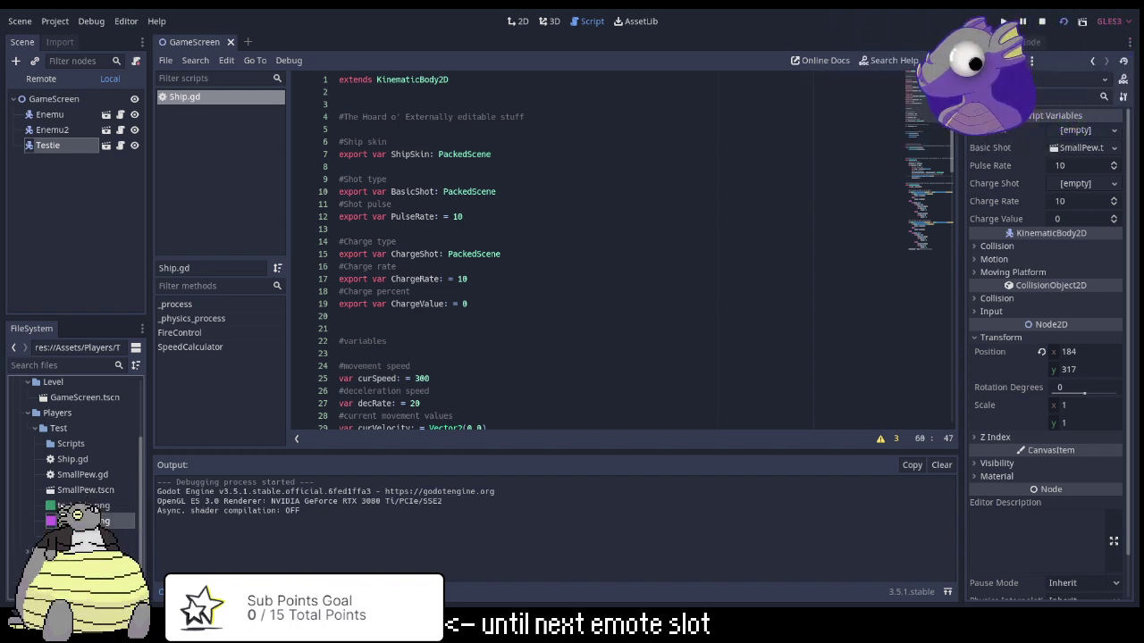
scroll(103, 517, "up", 3)
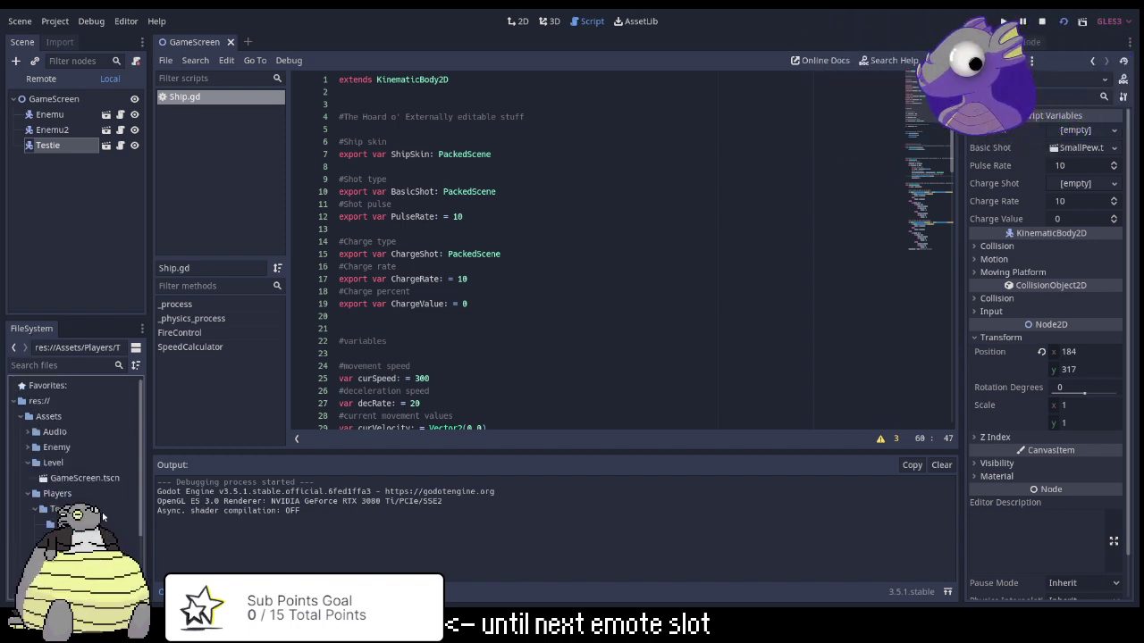
scroll(81, 500, "down", 2)
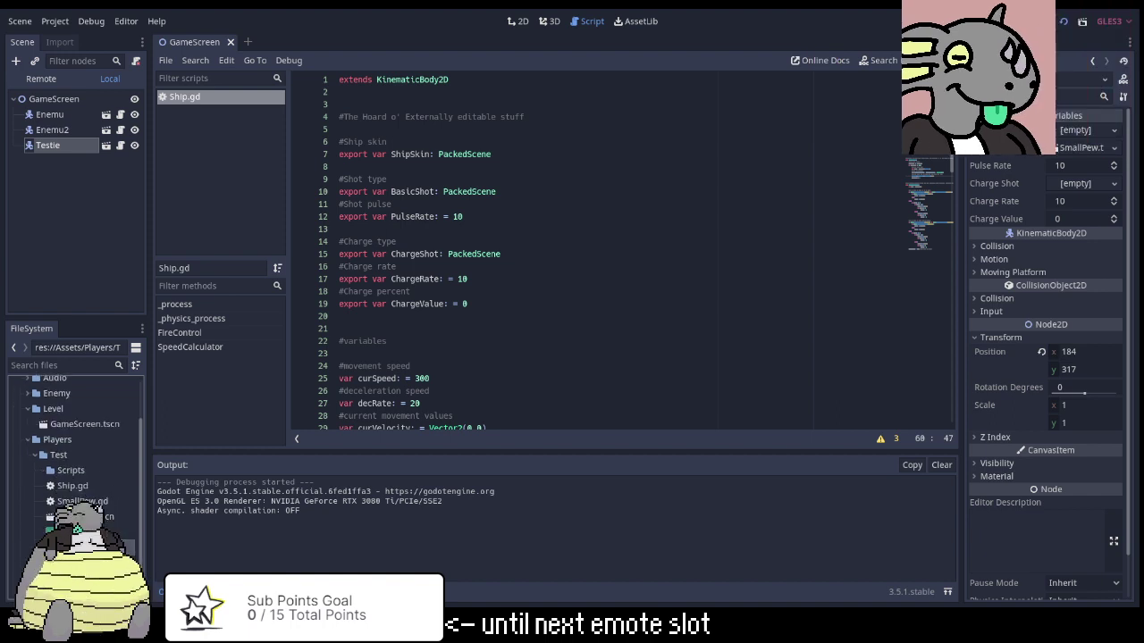
double_click(83, 501)
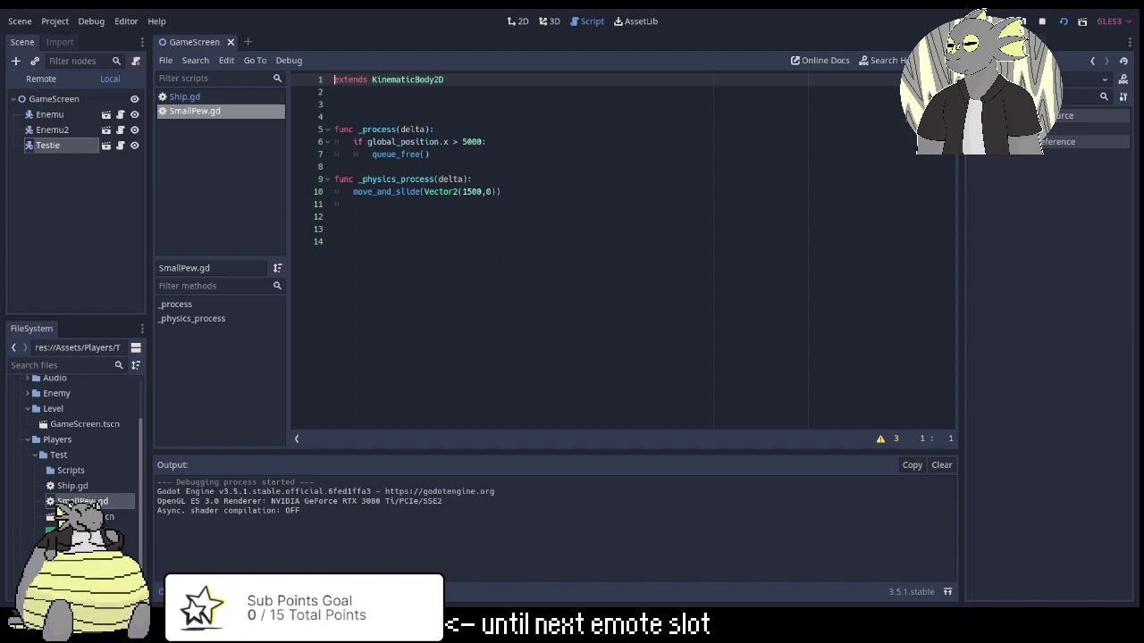
scroll(132, 423, "down", 1)
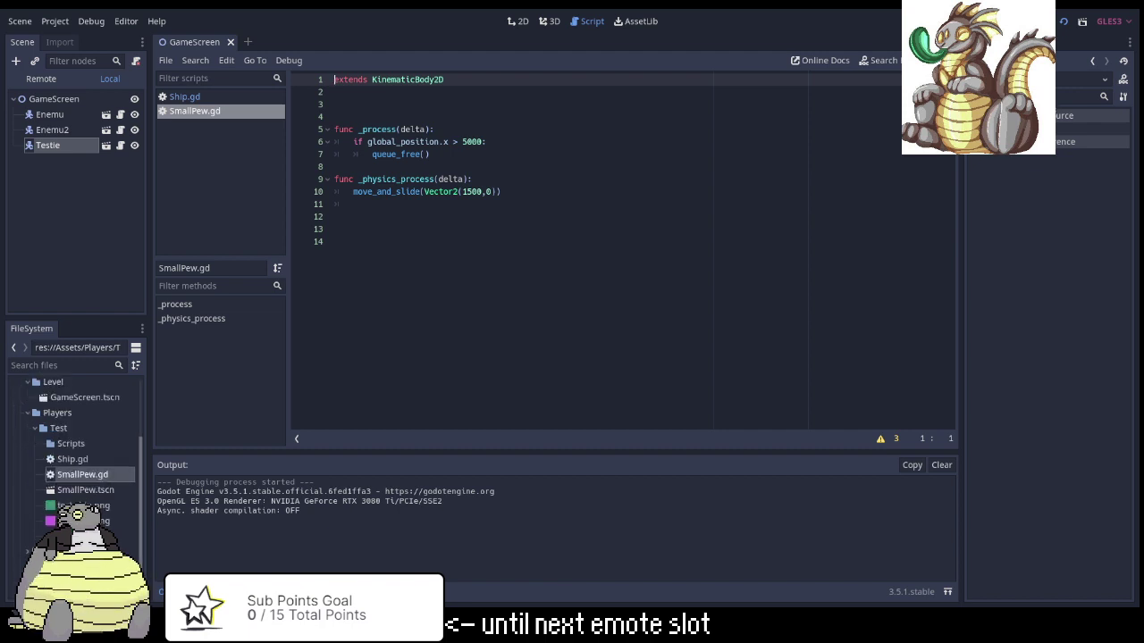
left_click(87, 490)
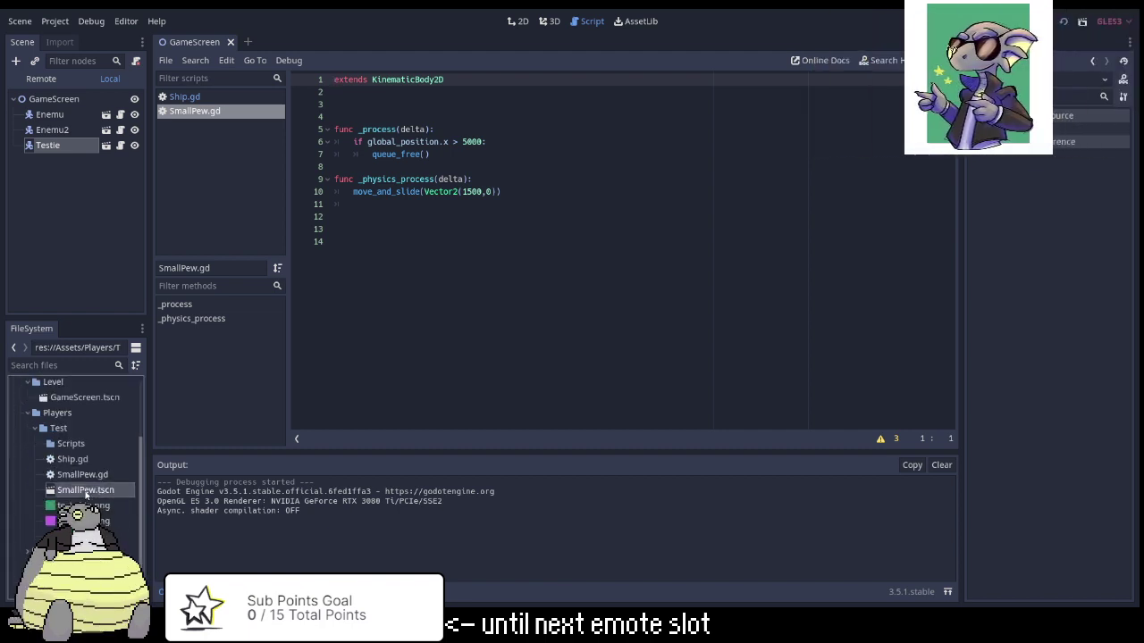
Open SmallPew.tscn in the 2D view, zoom in on its blue collision square, and select the SmallPew root.
double_click(87, 491)
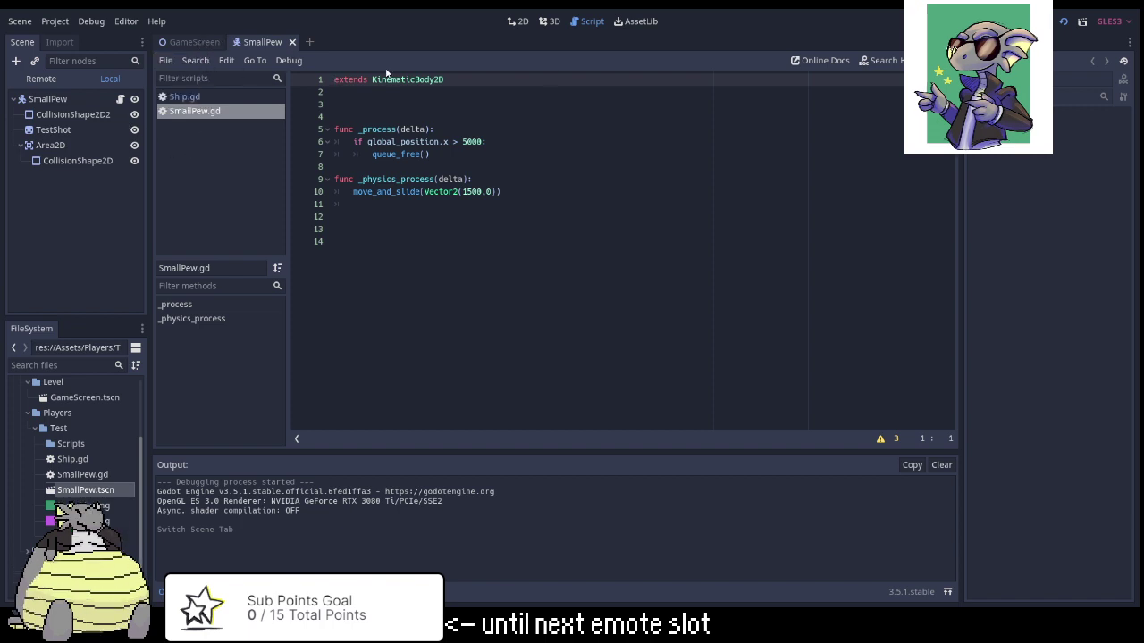
left_click(521, 23)
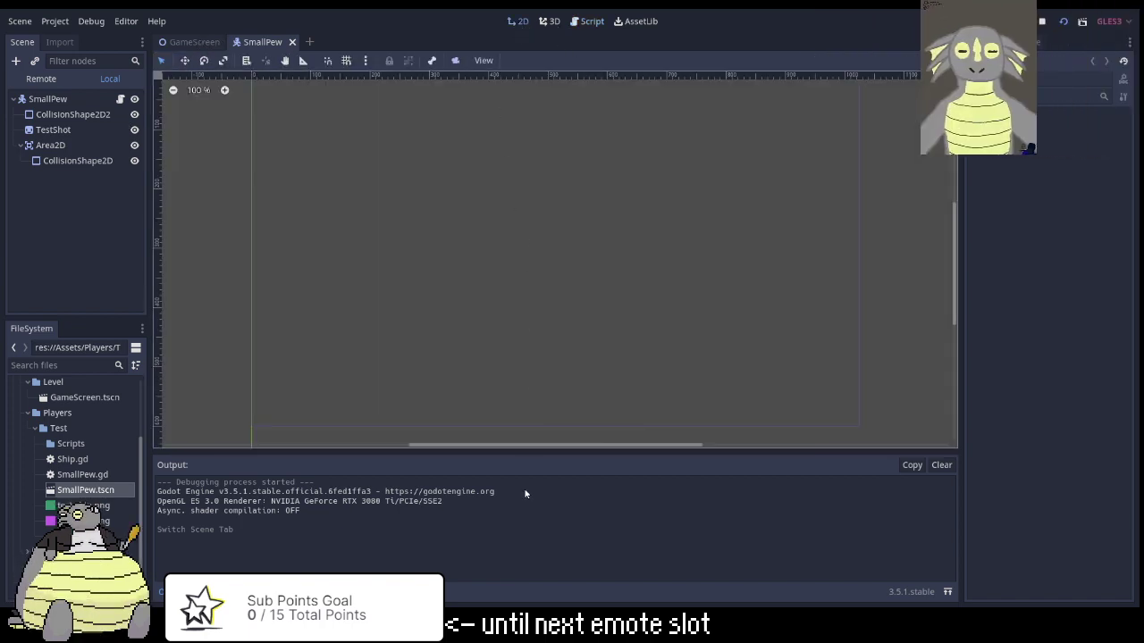
scroll(453, 297, "down", 5)
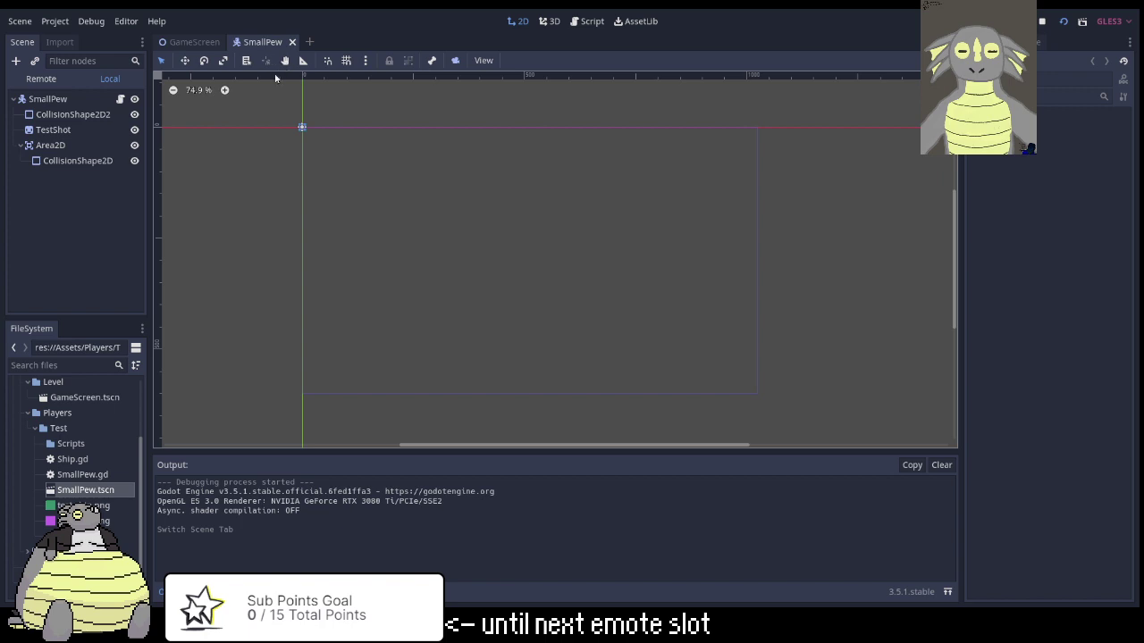
scroll(286, 85, "up", 3)
scroll(330, 93, "up", 5)
scroll(308, 134, "up", 4)
scroll(320, 186, "up", 4)
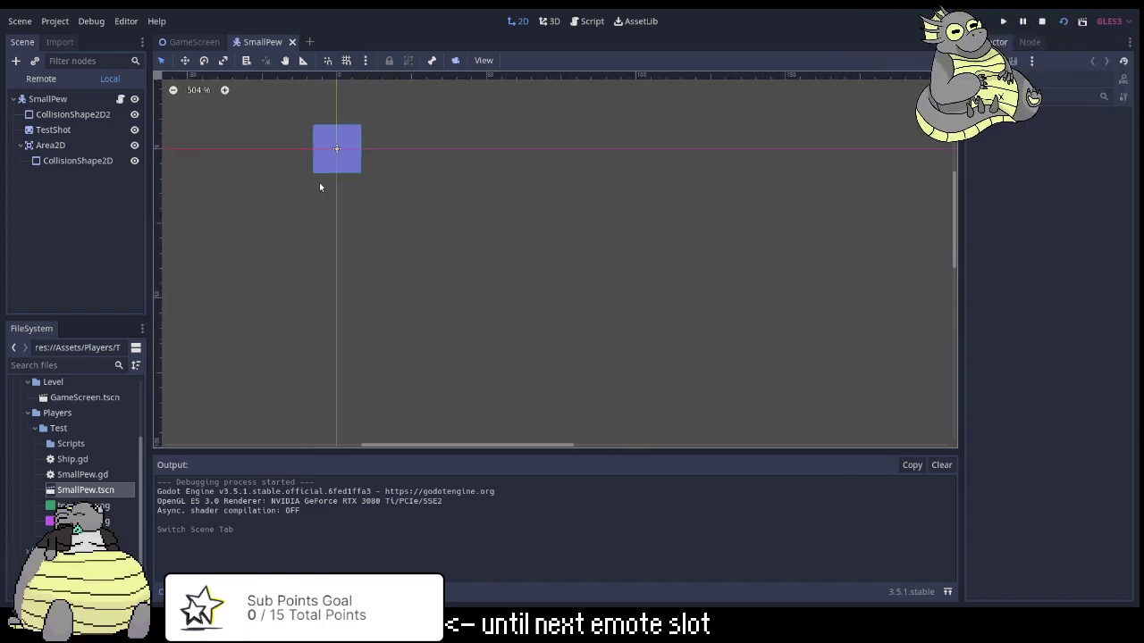
scroll(322, 181, "up", 1)
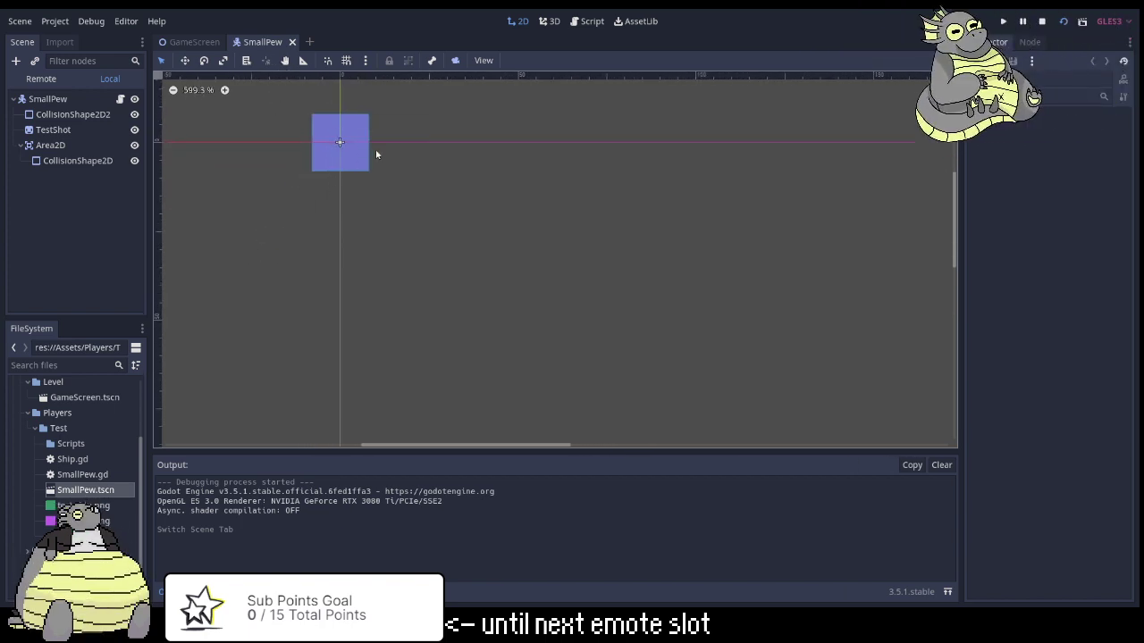
left_click(76, 99)
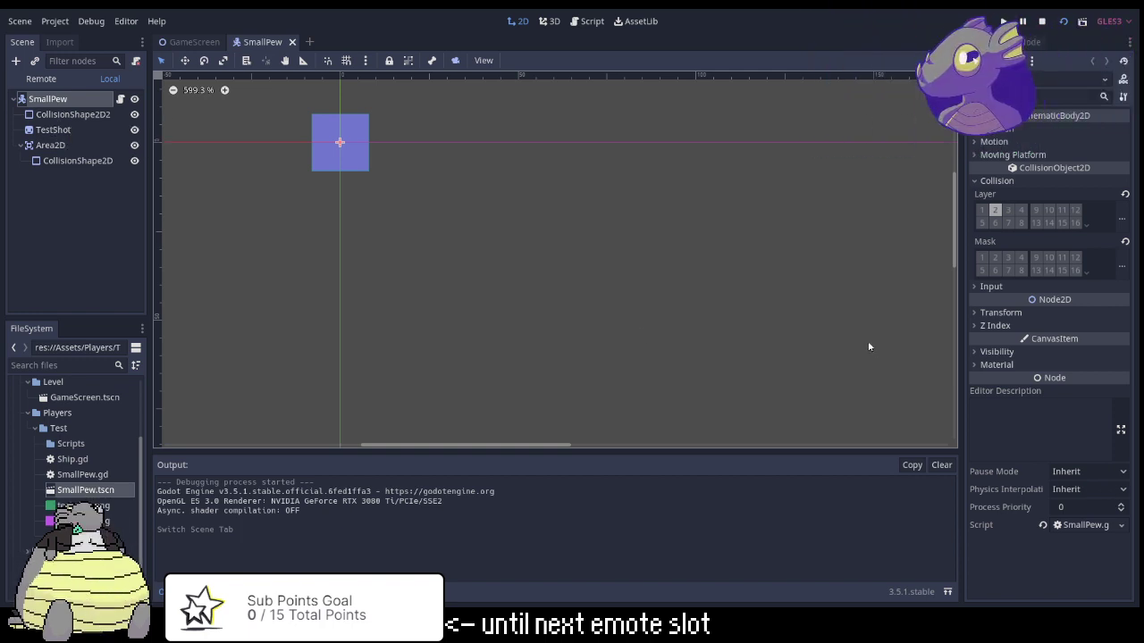
Expand SmallPew's Transform section, showing position 0, 0, rotation 0 and scale 1.
left_click(976, 313)
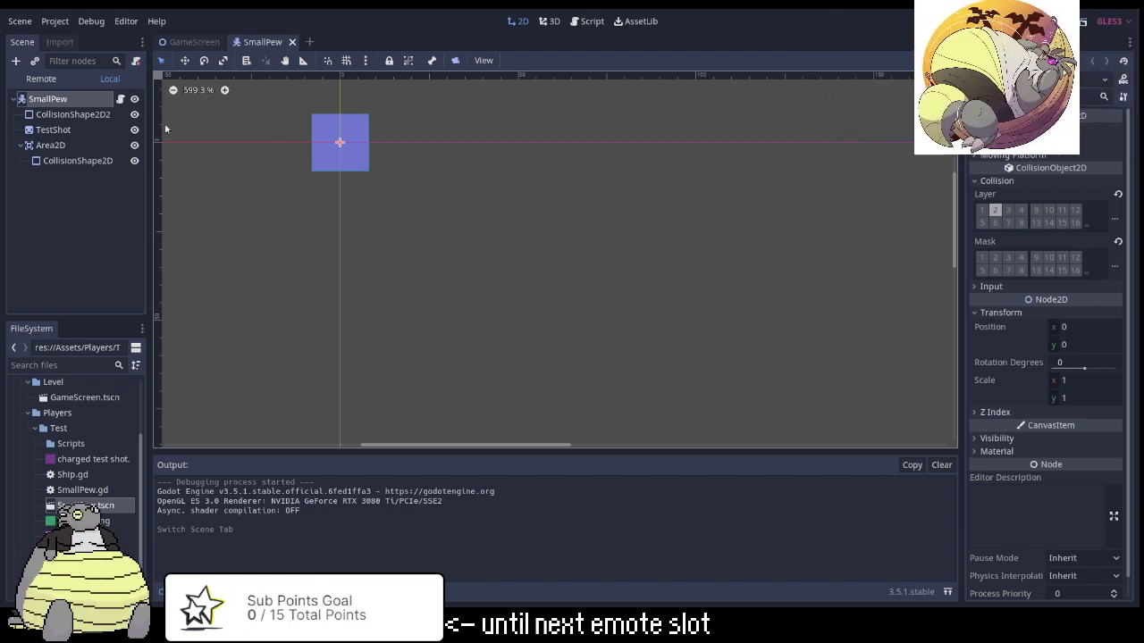
Check CollisionShape2D2 and Area2D, then select Area2D's CollisionShape2D to see its rectangle shape.
left_click(75, 115)
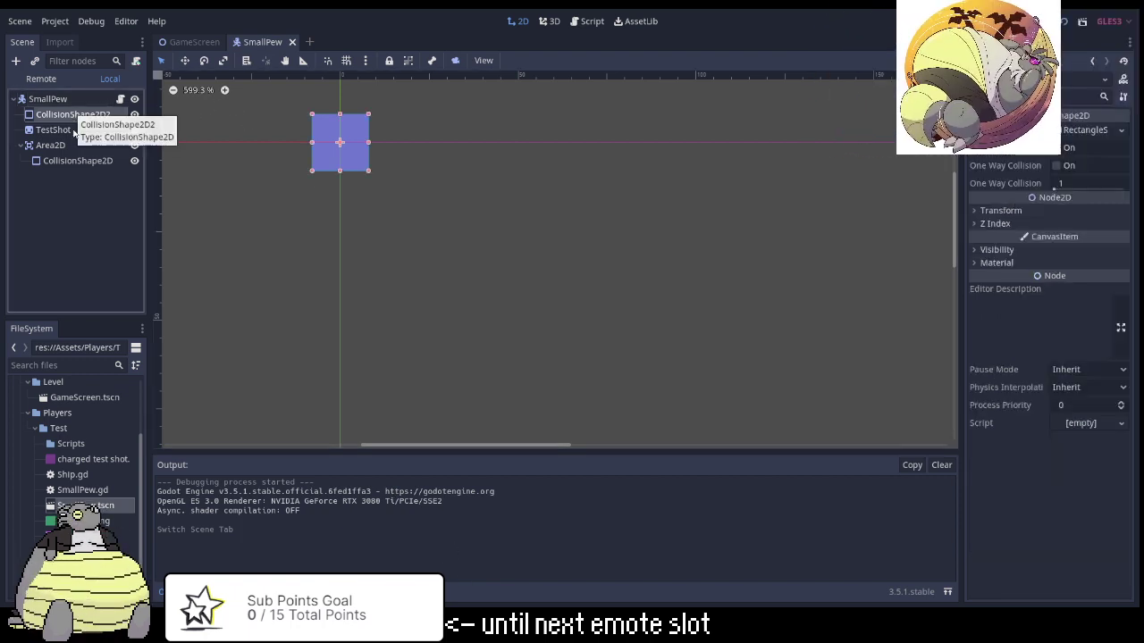
left_click(57, 161)
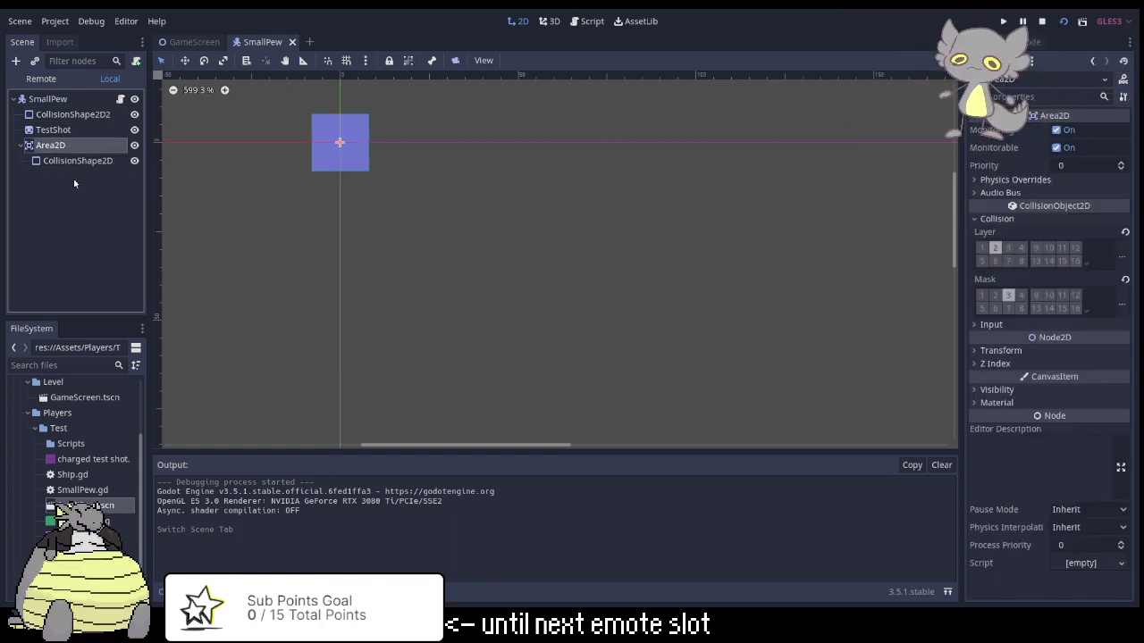
left_click(74, 183)
left_click(79, 148)
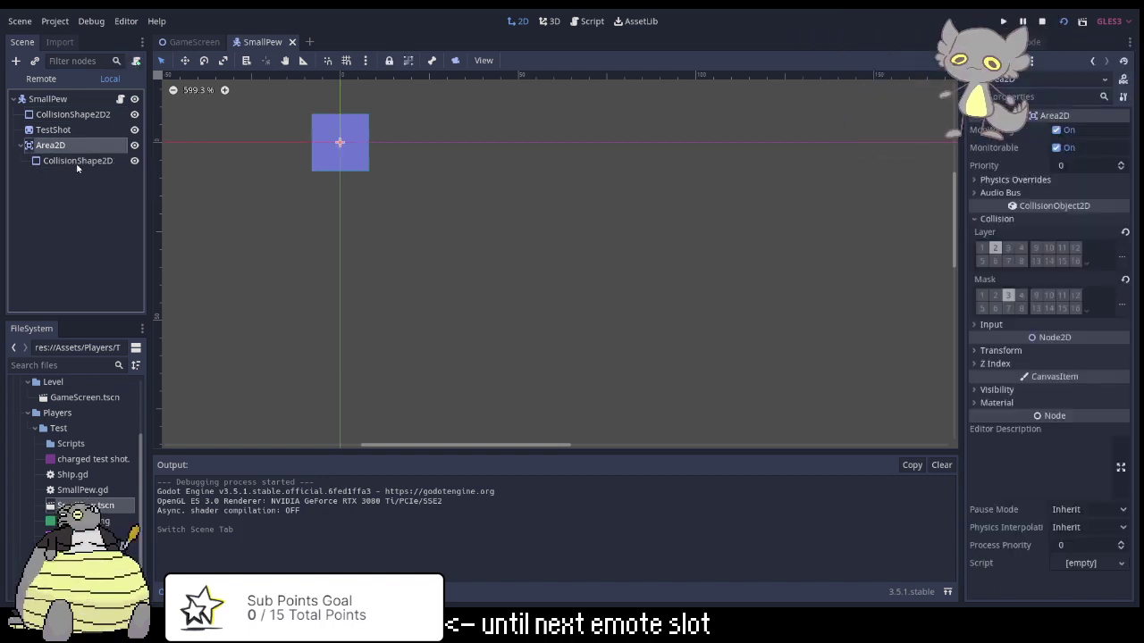
left_click(79, 161)
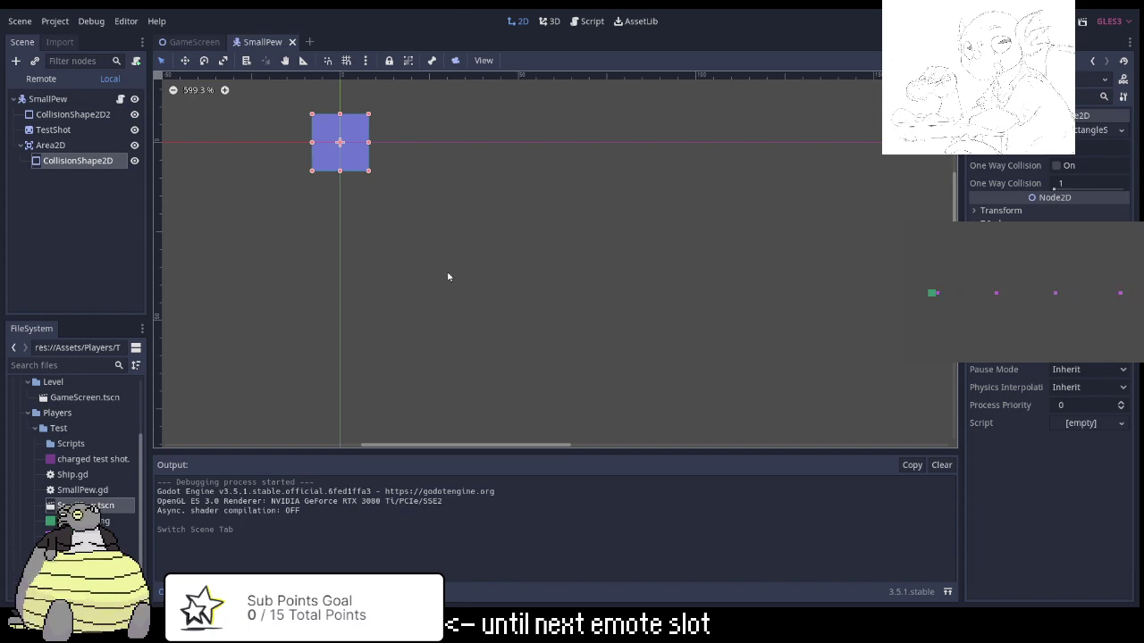
Switch to the script editor, view Ship.gd, then return to SmallPew.gd.
left_click(453, 340)
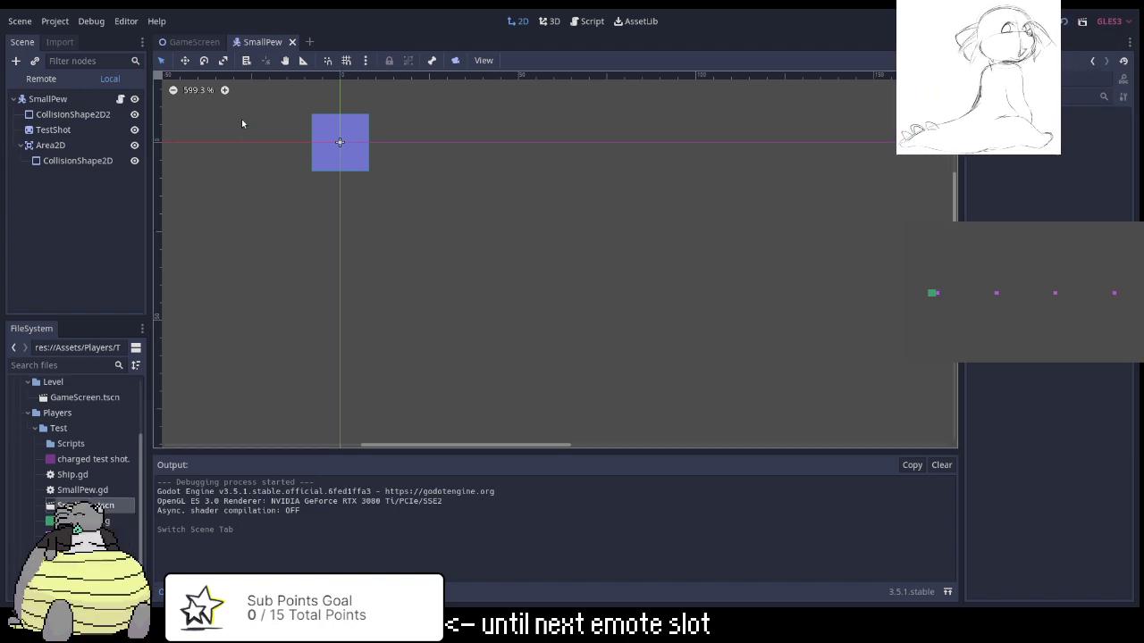
left_click(585, 20)
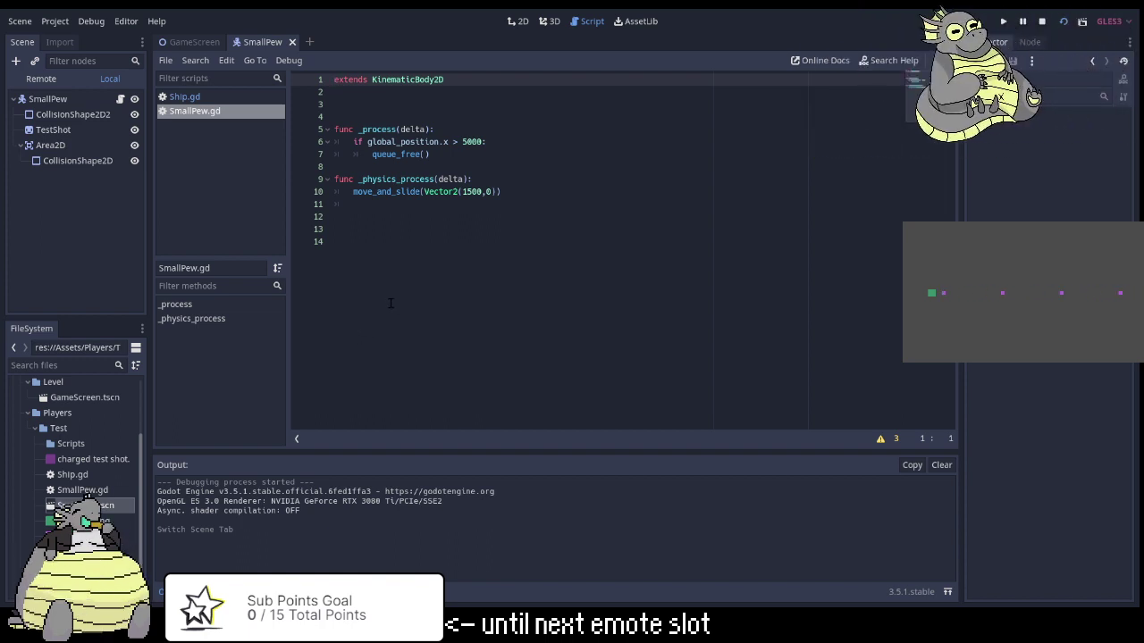
left_click(203, 97)
left_click(198, 114)
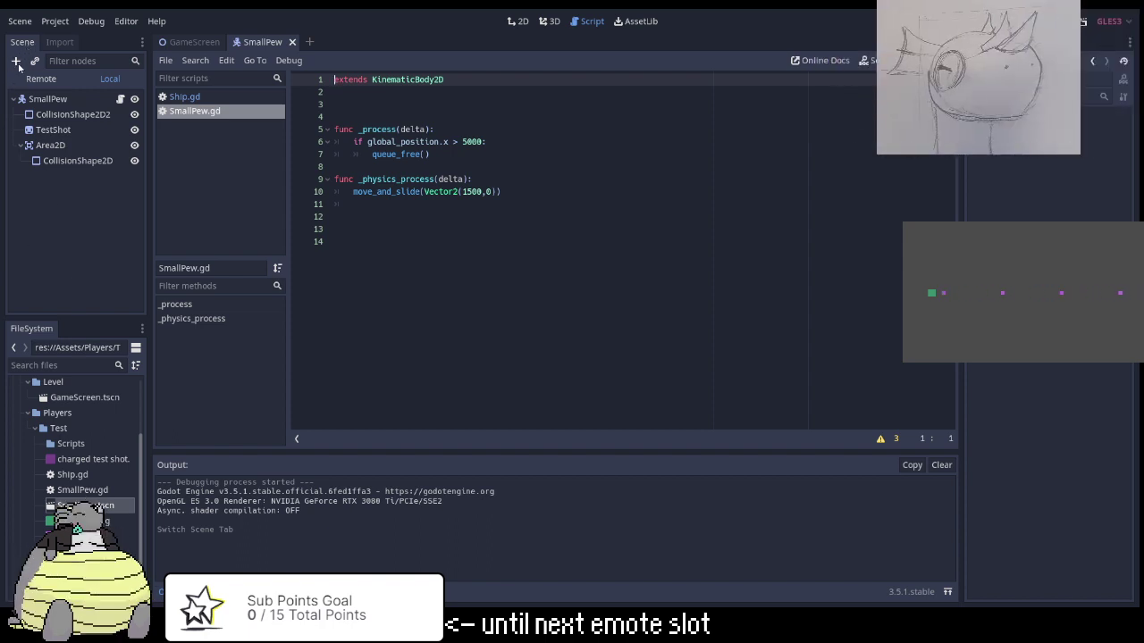
Create a new 2D scene with a Node2D root, then switch to SmallPew and back.
left_click(19, 59)
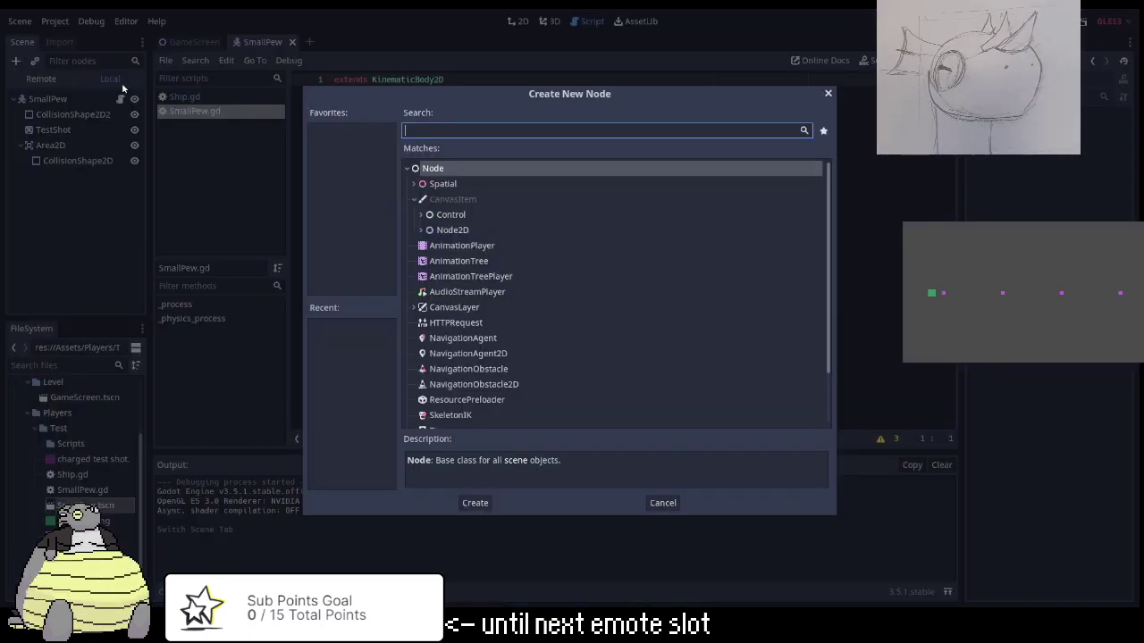
left_click(662, 503)
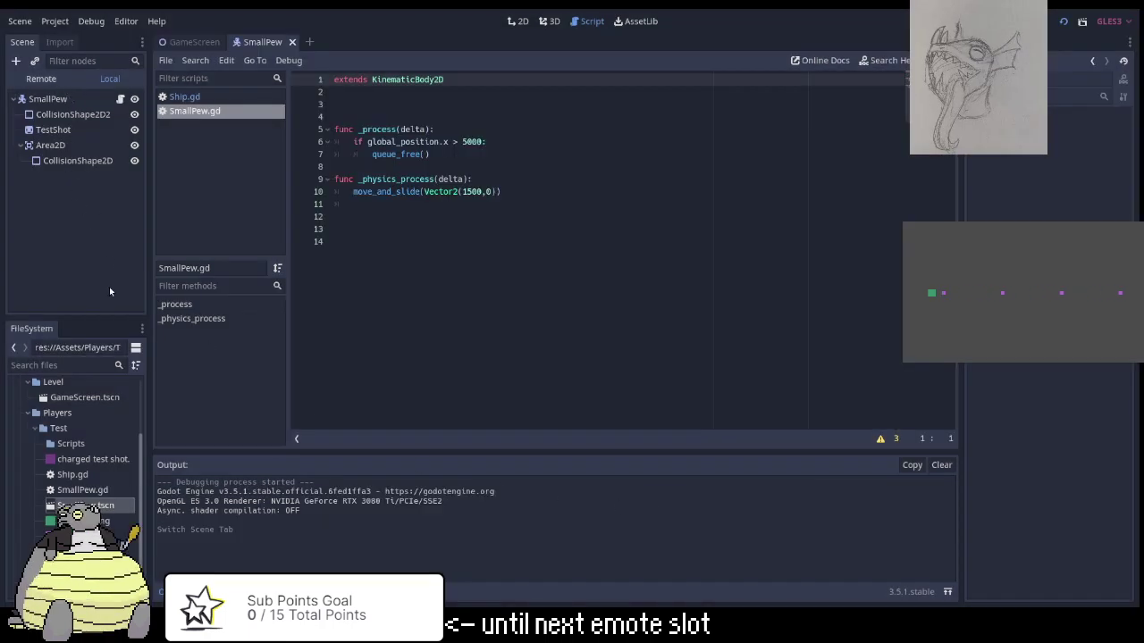
left_click(19, 20)
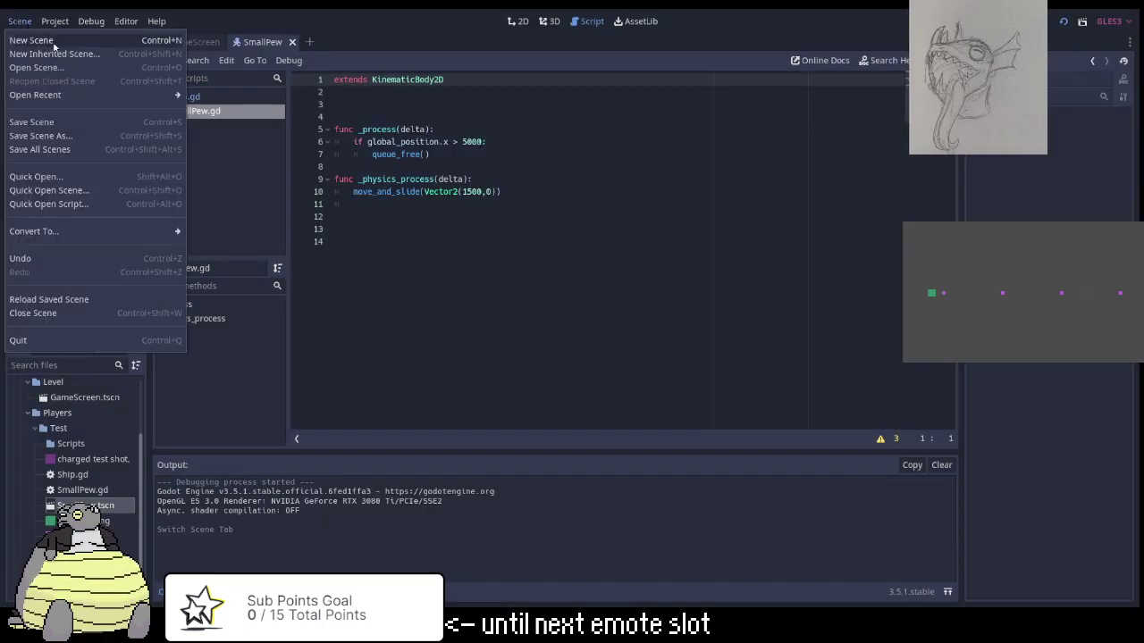
left_click(54, 40)
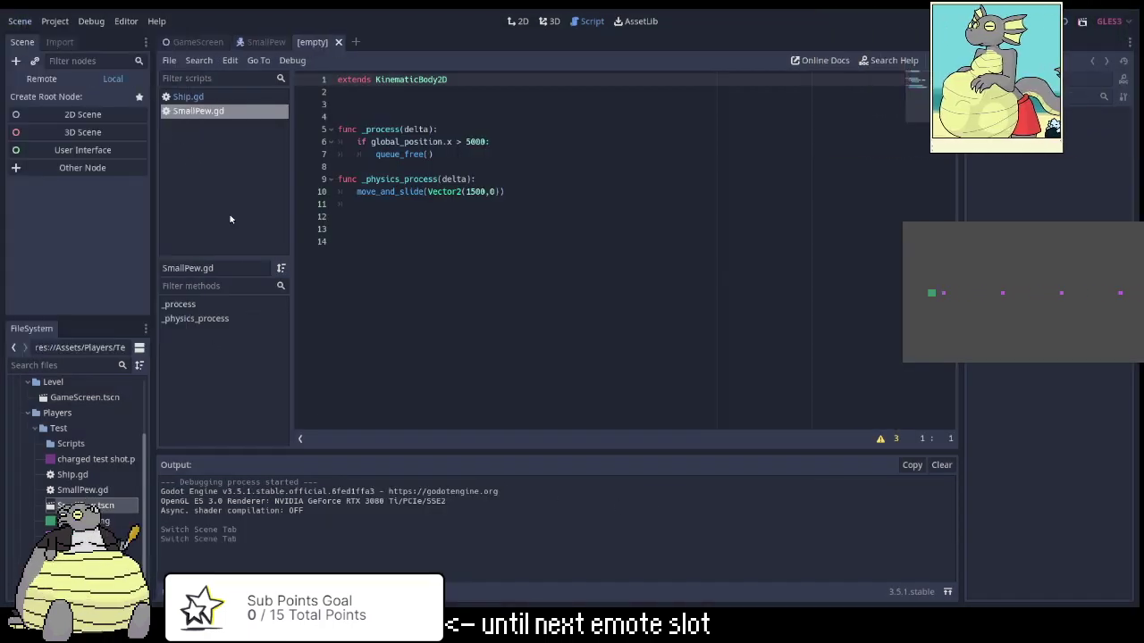
left_click(89, 114)
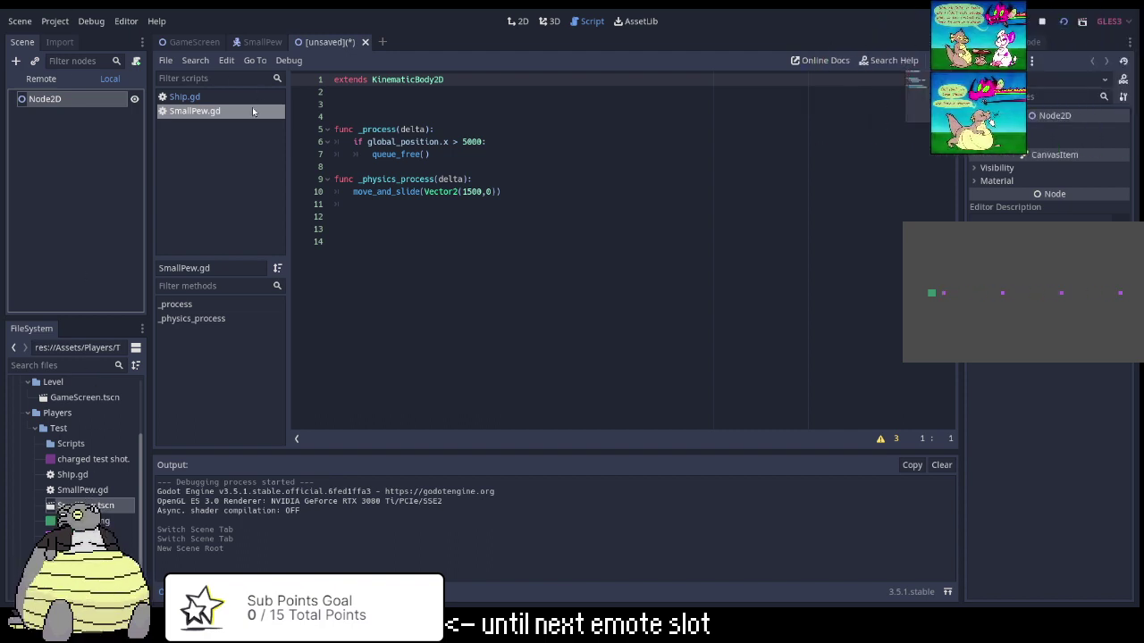
left_click(257, 42)
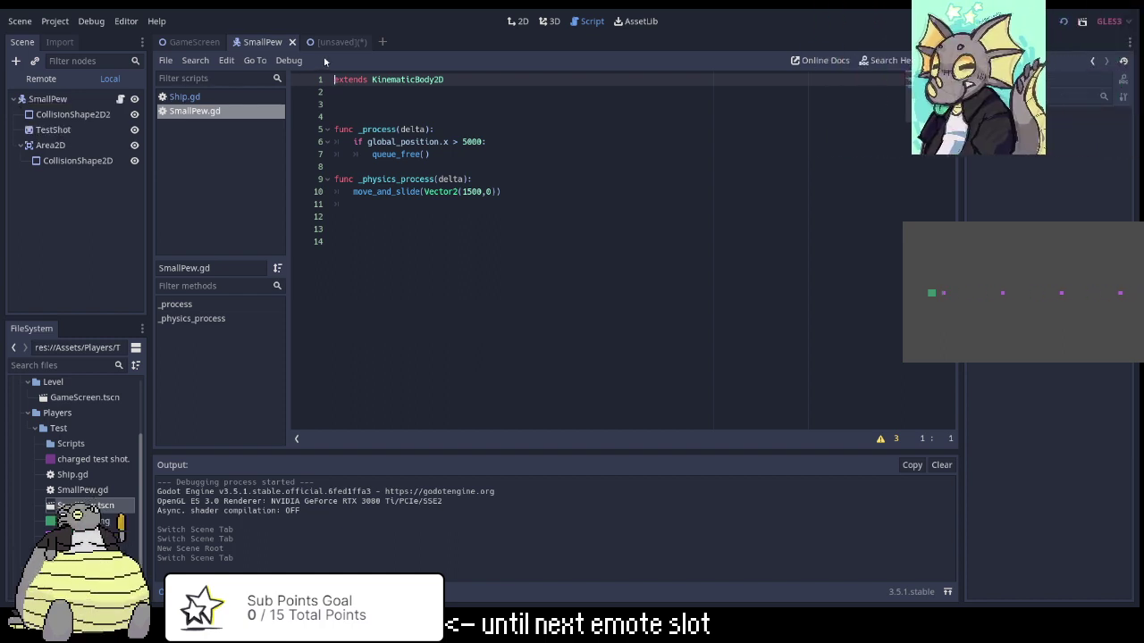
left_click(348, 42)
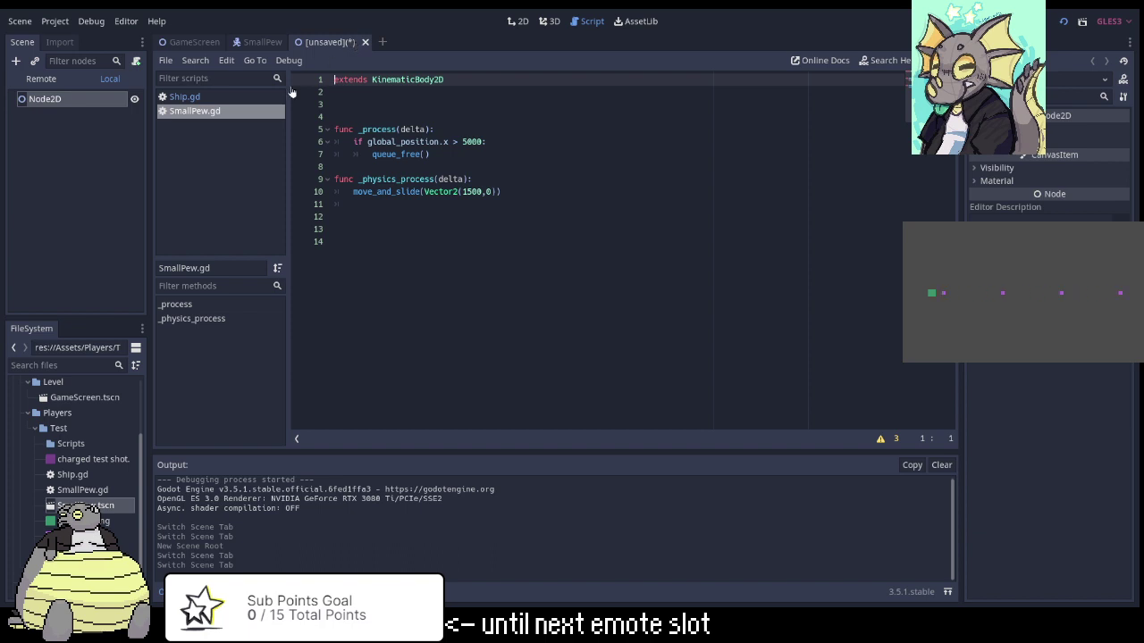
Close the unsaved Node2D scene without saving it.
left_click(365, 42)
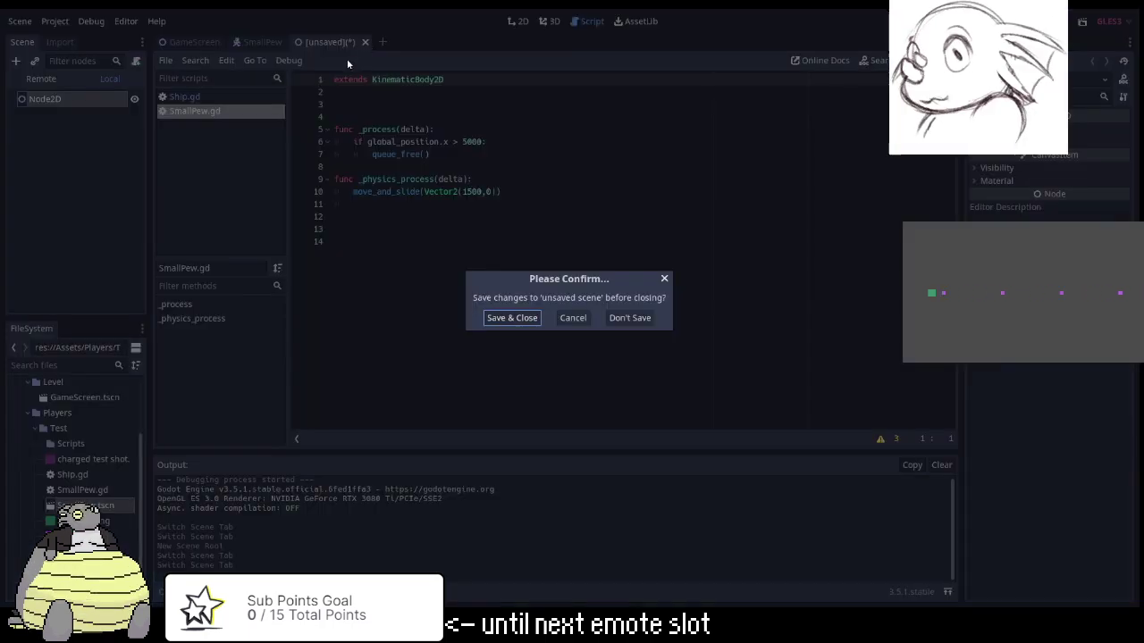
left_click(620, 319)
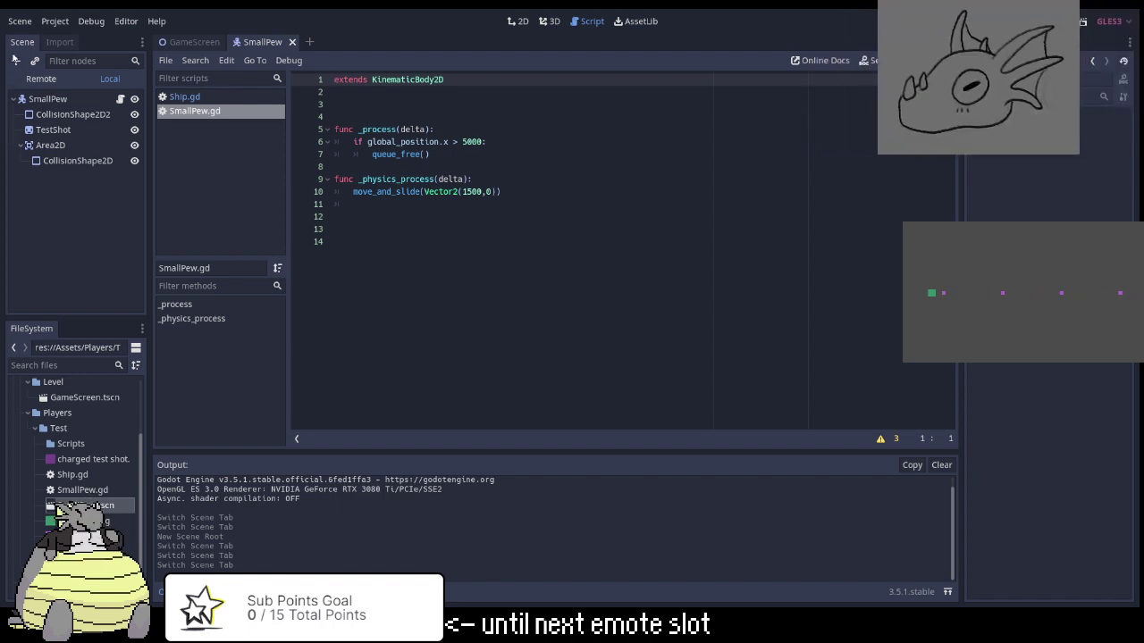
left_click(15, 59)
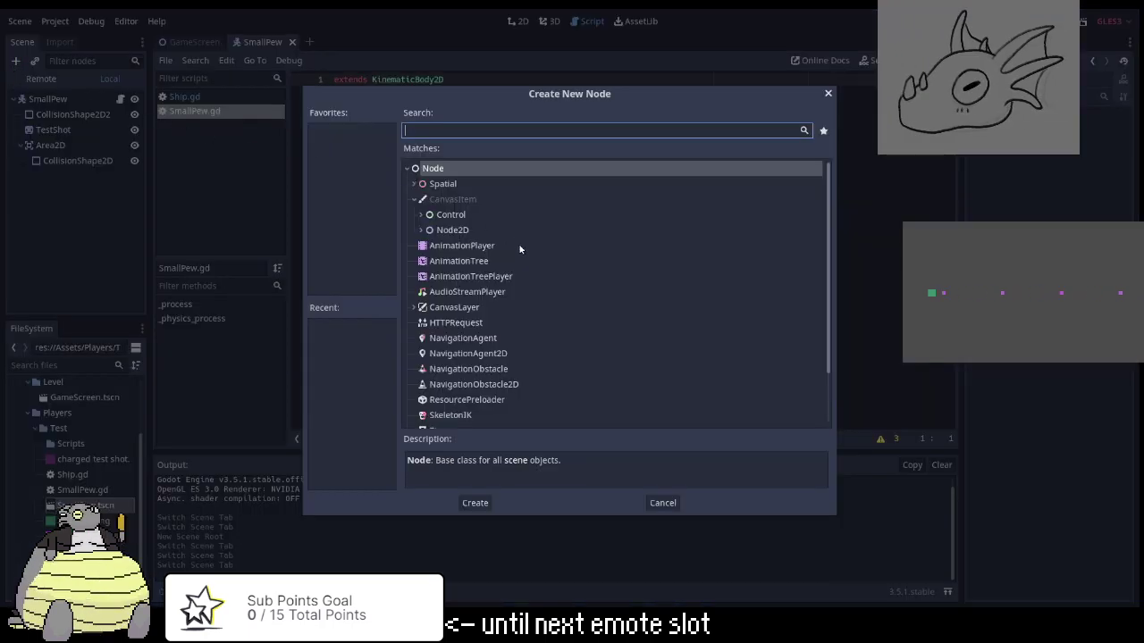
left_click(661, 503)
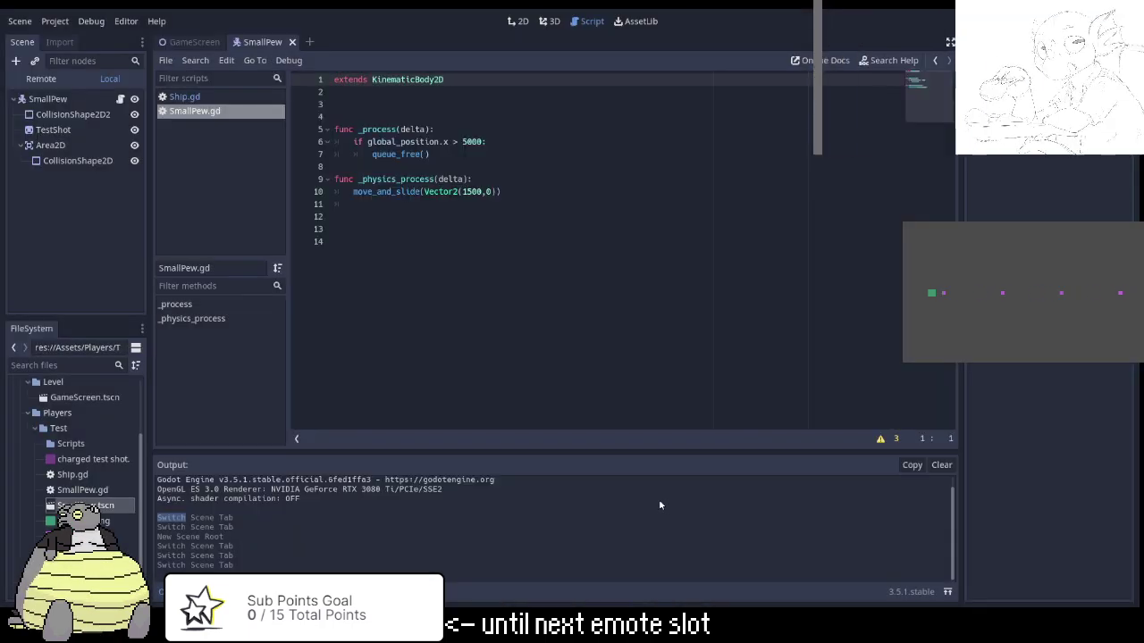
left_click(15, 60)
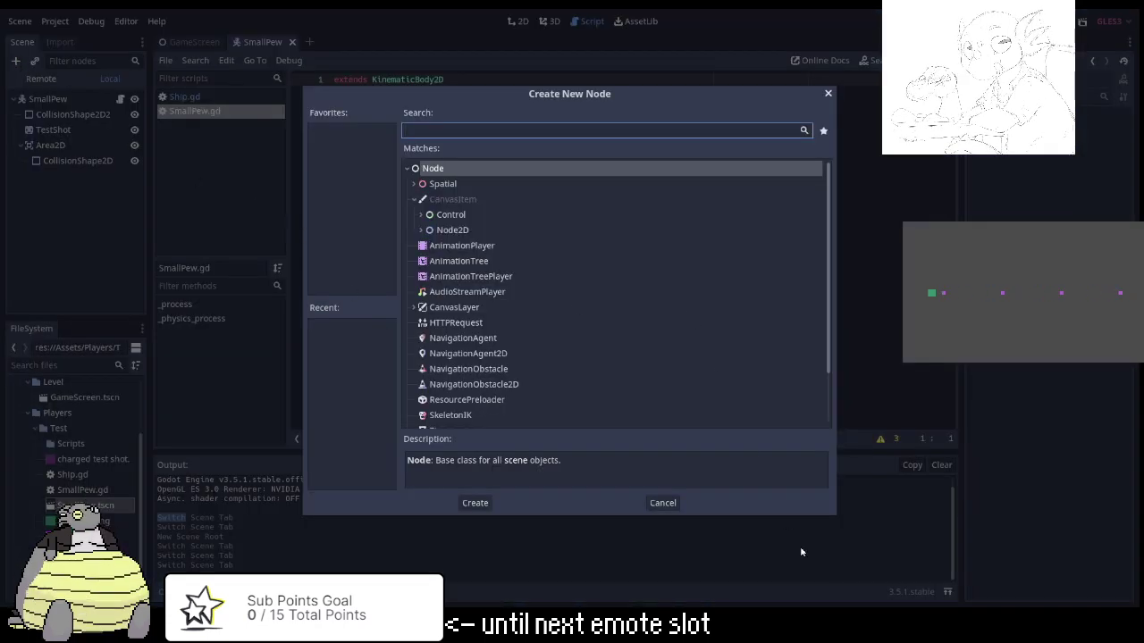
left_click(664, 506)
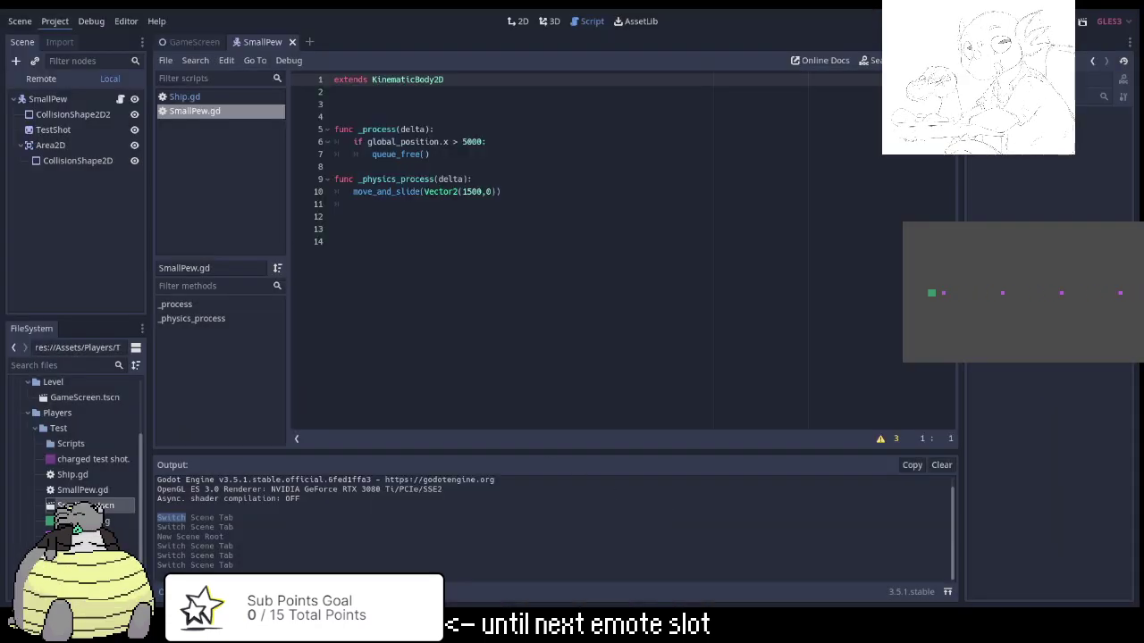
Start a new scene whose root is a KinematicBody2D, found by searching 'kin'.
left_click(19, 20)
left_click(30, 39)
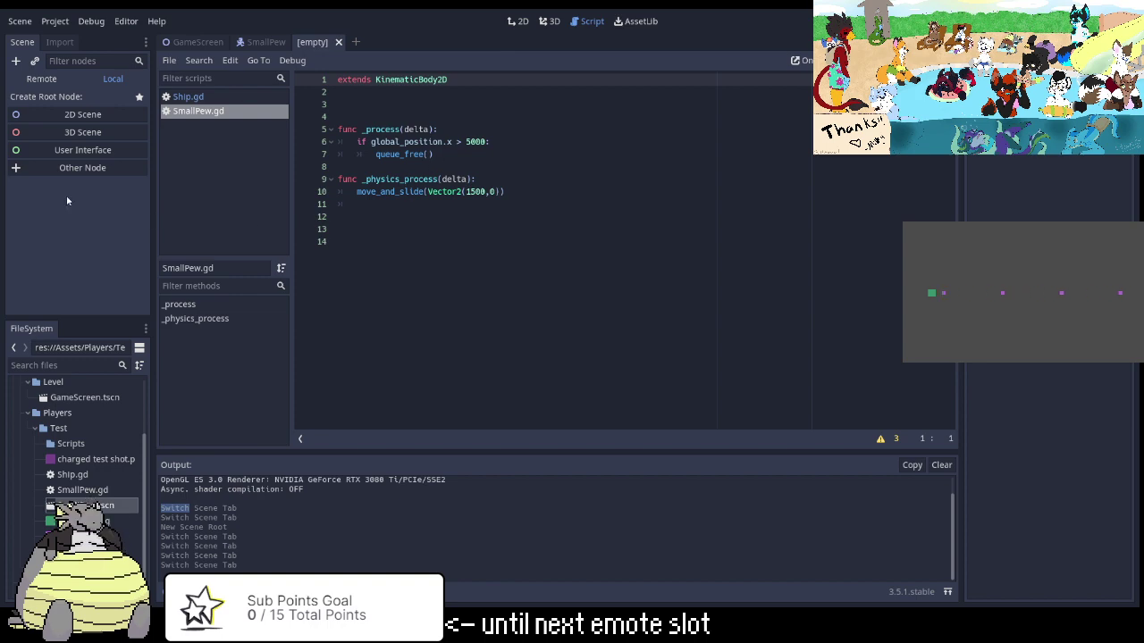
left_click(23, 171)
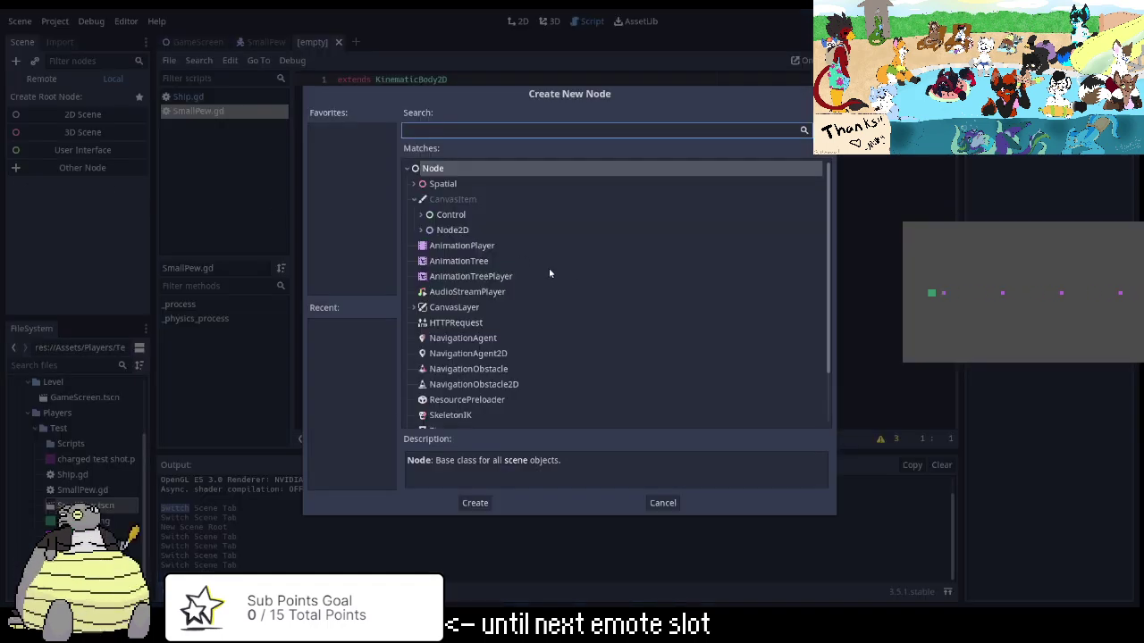
type("kin")
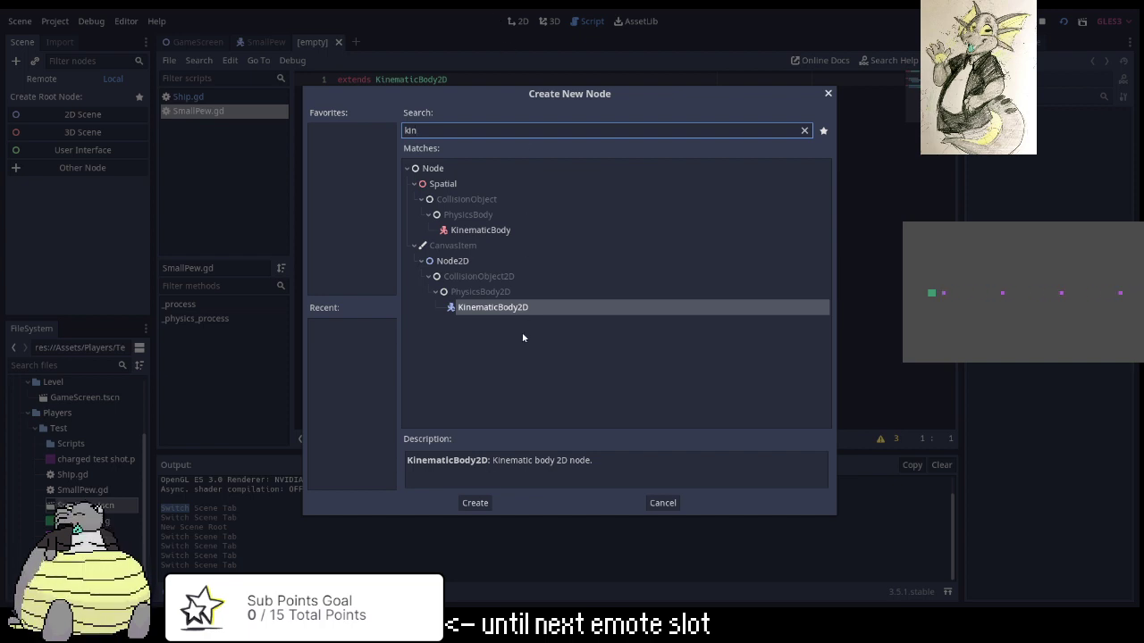
double_click(496, 307)
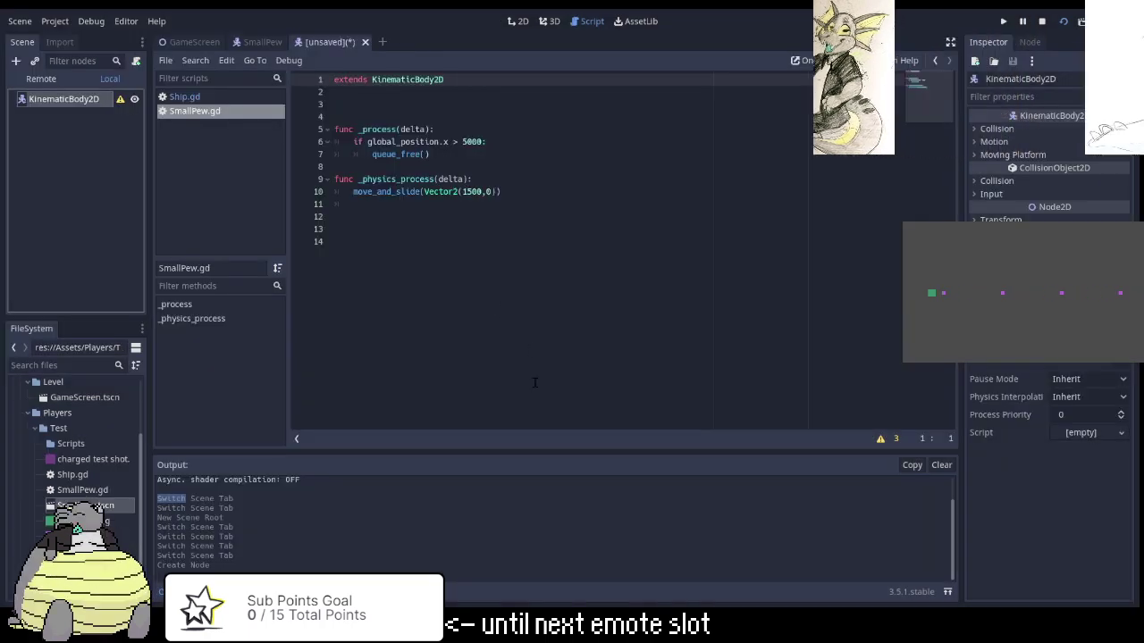
Show the new KinematicBody2D scene in the 2D workspace.
left_click(257, 43)
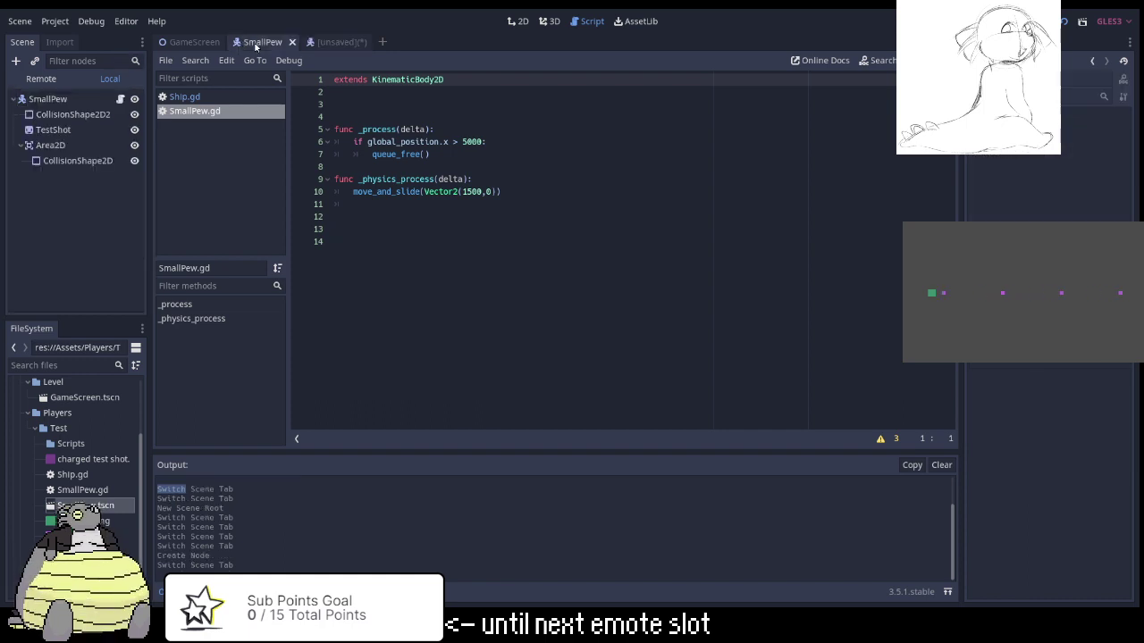
left_click(335, 42)
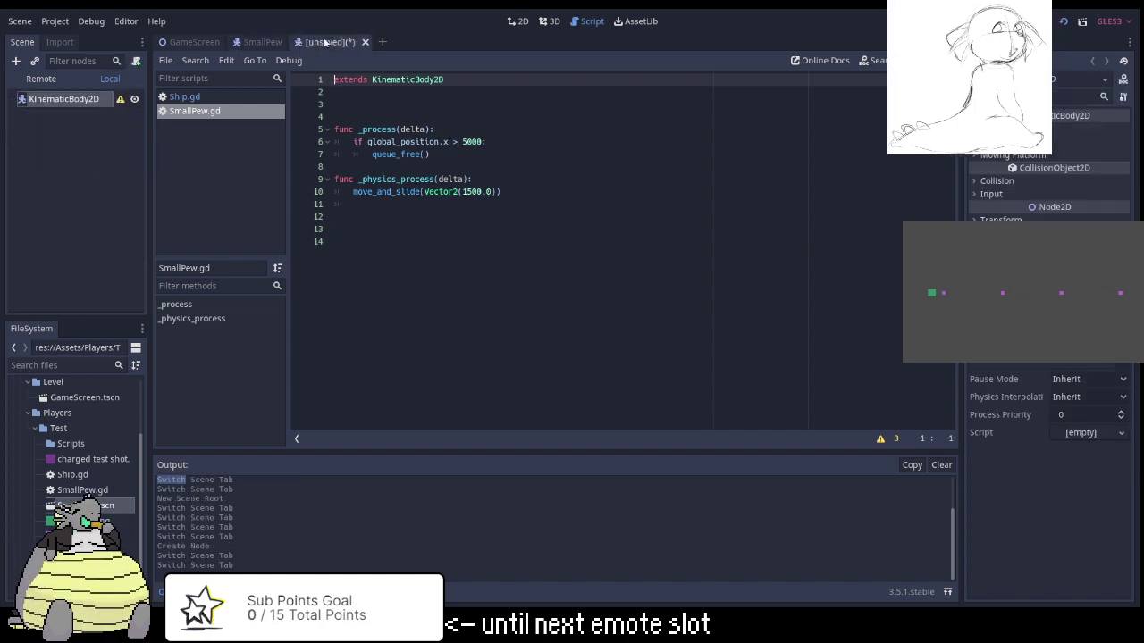
left_click(389, 310)
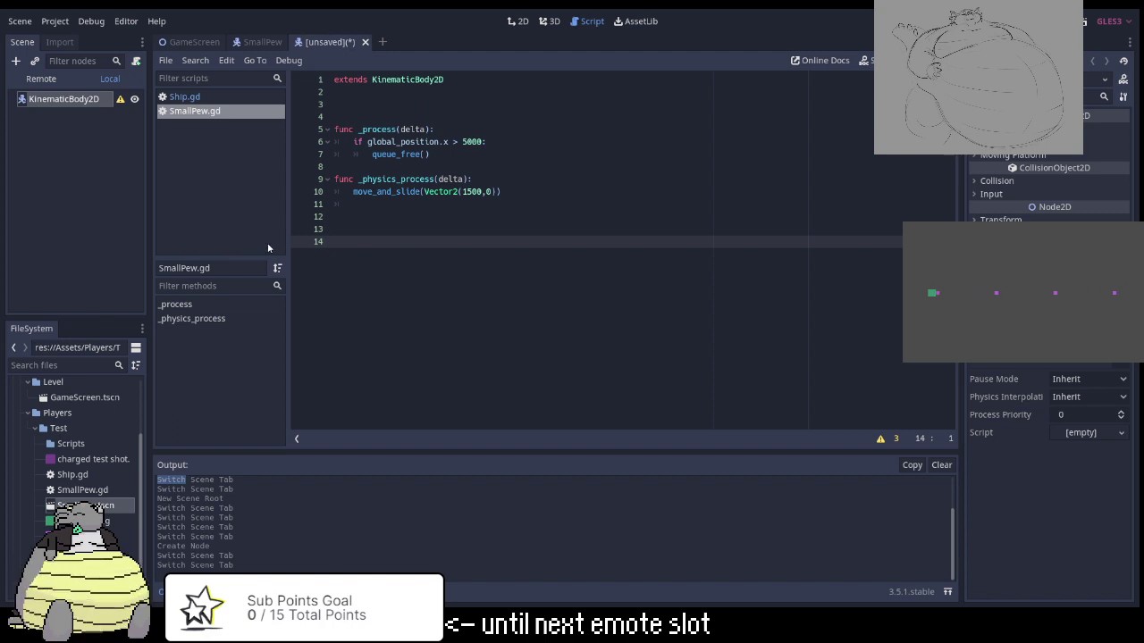
left_click(514, 21)
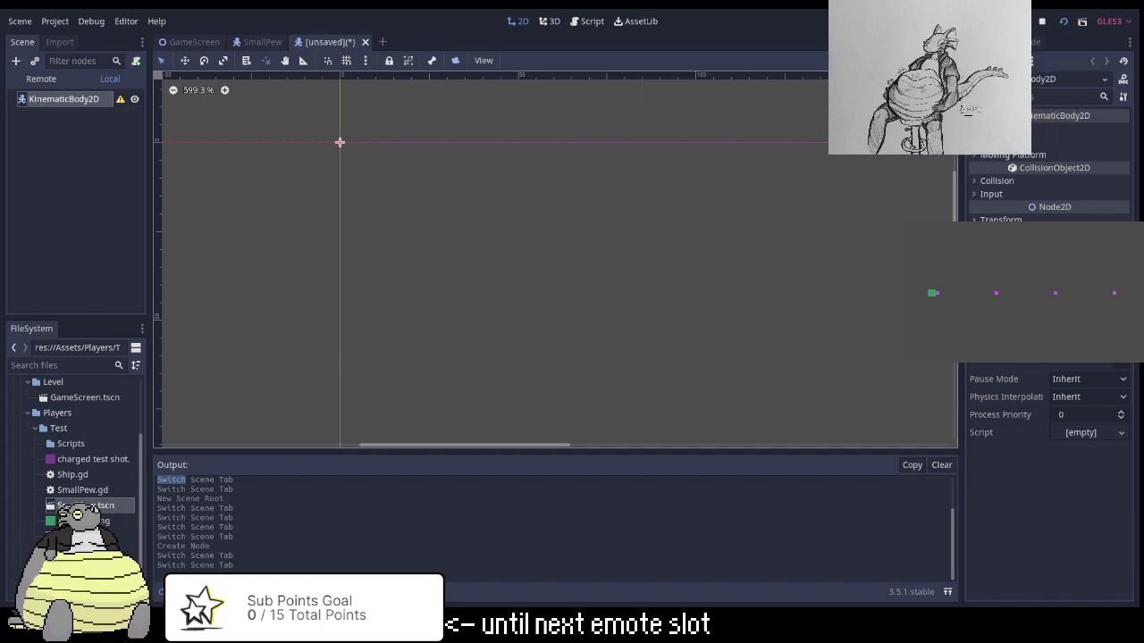
left_click(19, 22)
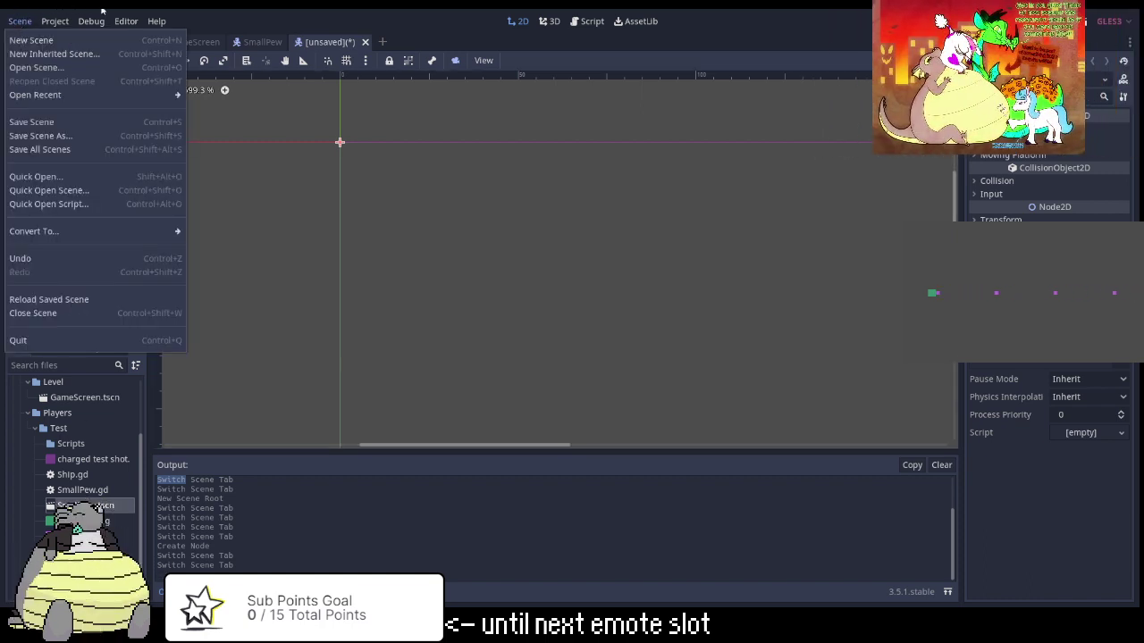
Save the new scene as ChargedPew.tscn in Assets/Players/Test.
left_click(43, 123)
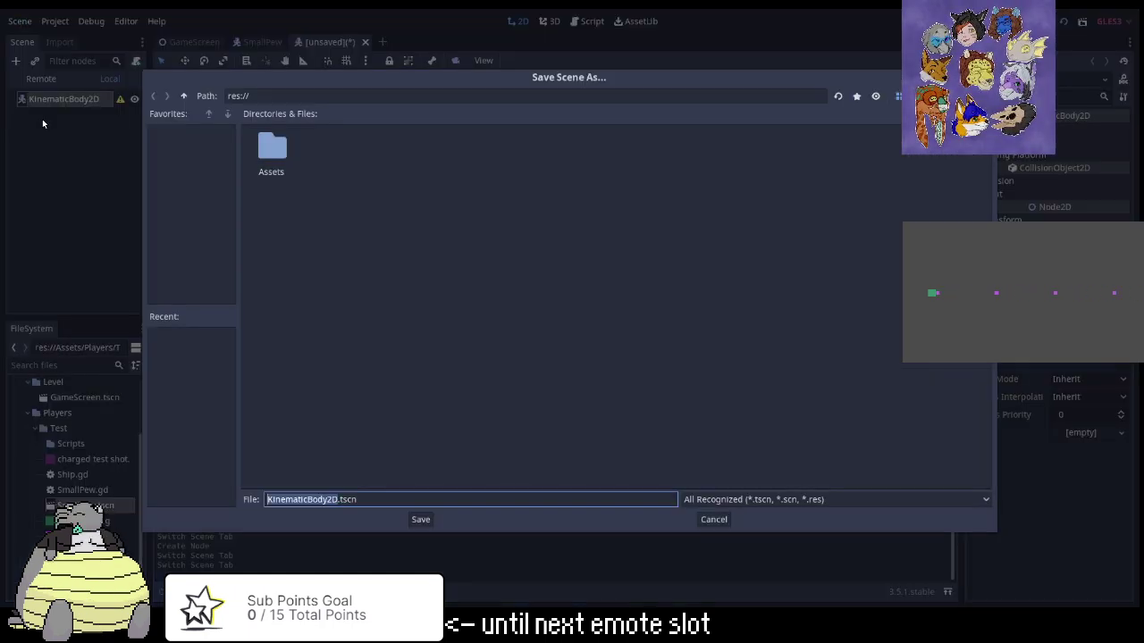
double_click(274, 153)
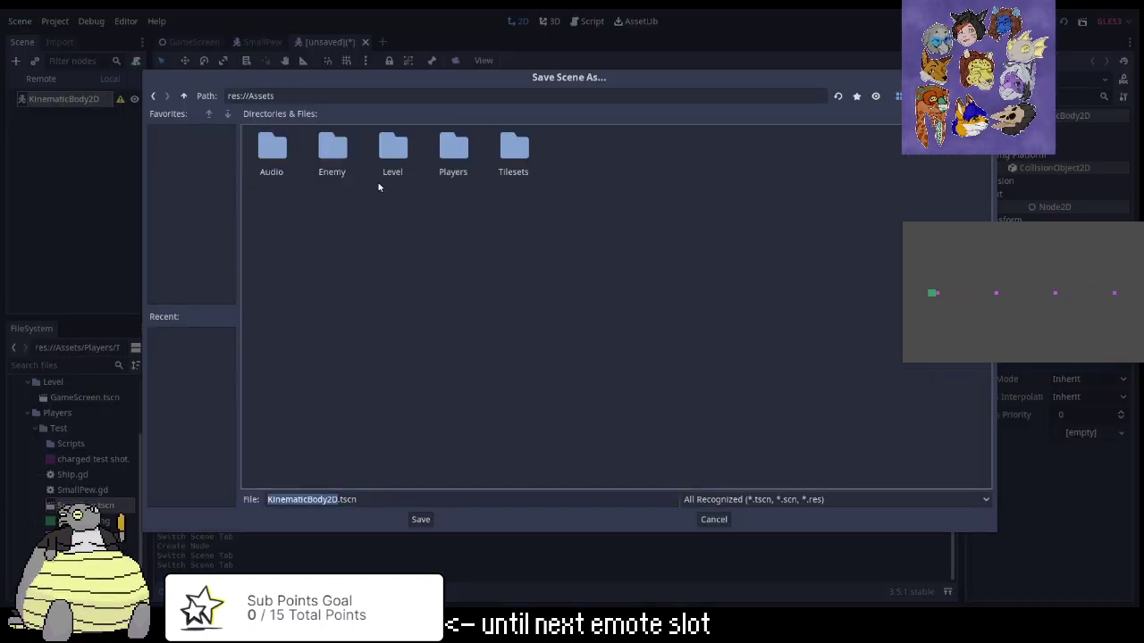
double_click(451, 153)
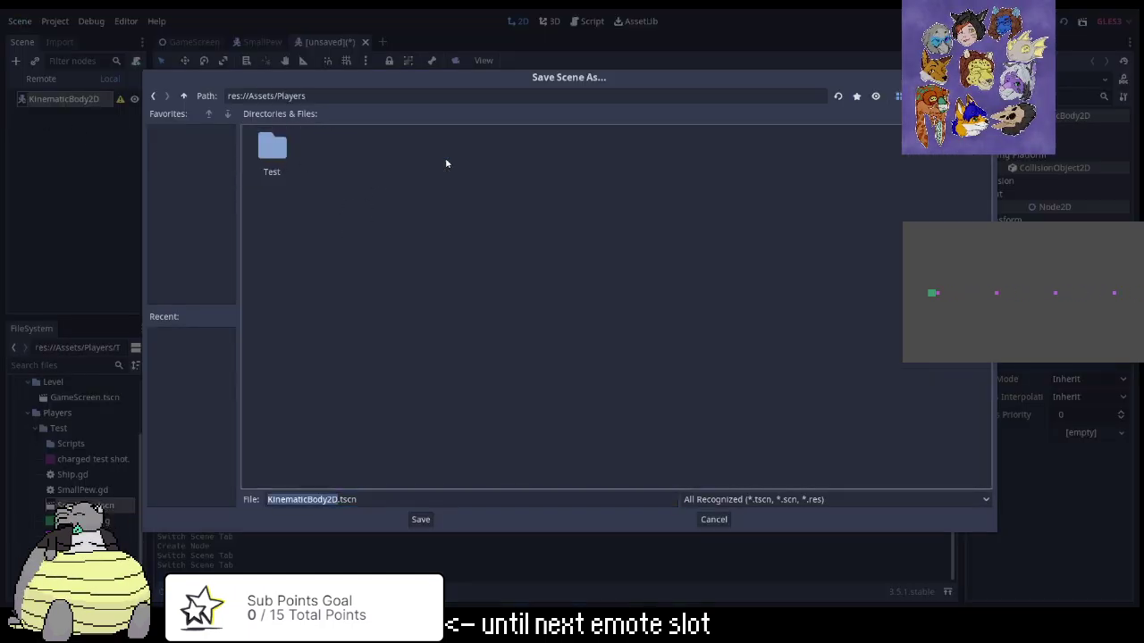
double_click(286, 151)
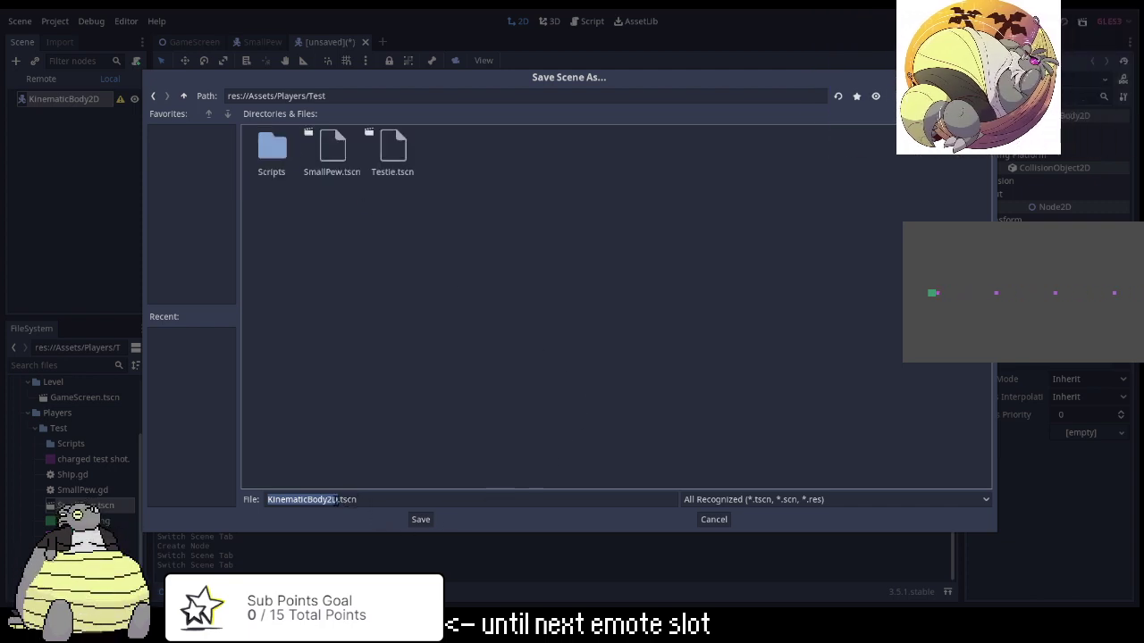
key("Left")
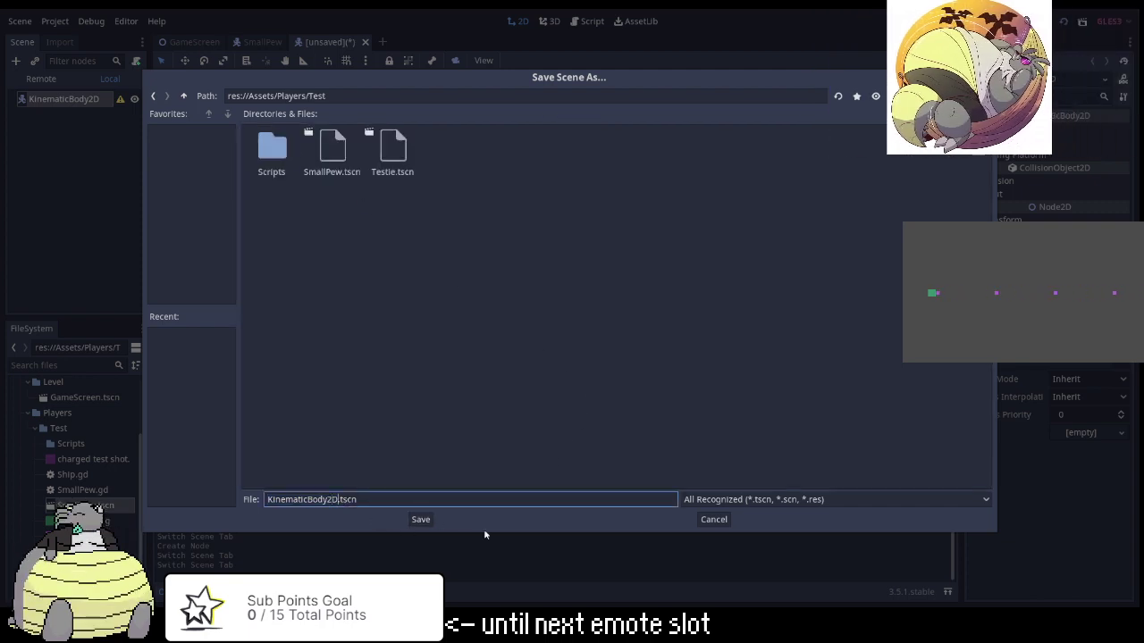
key("Delete")
key("BackSpace")
key("BackSpace")
key("BackSpace")
type("ha")
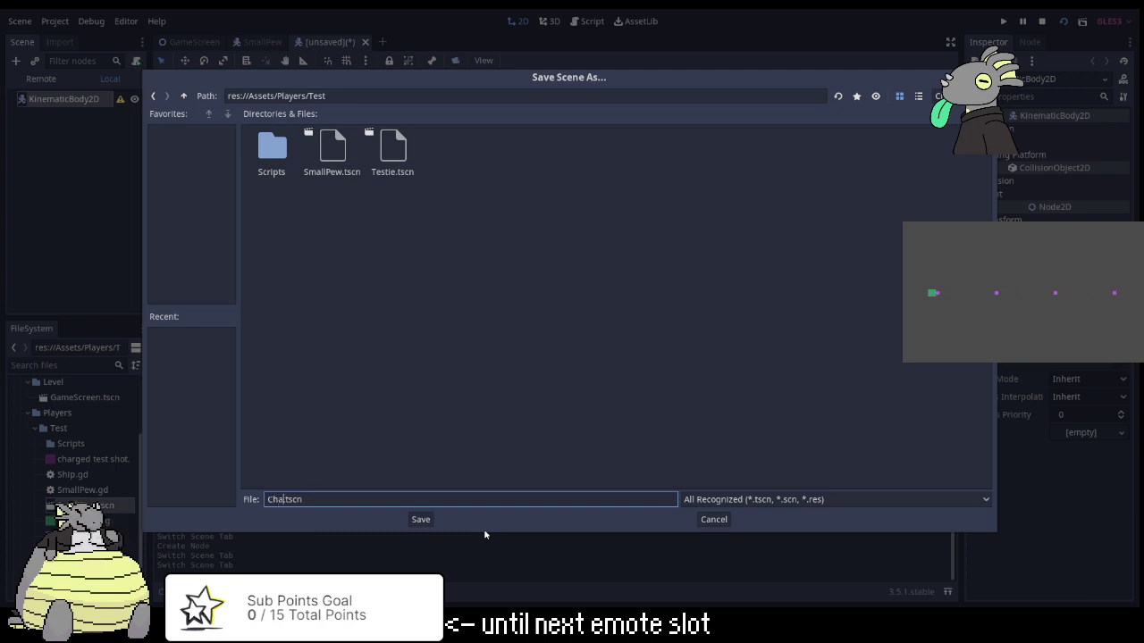
type("rgedP")
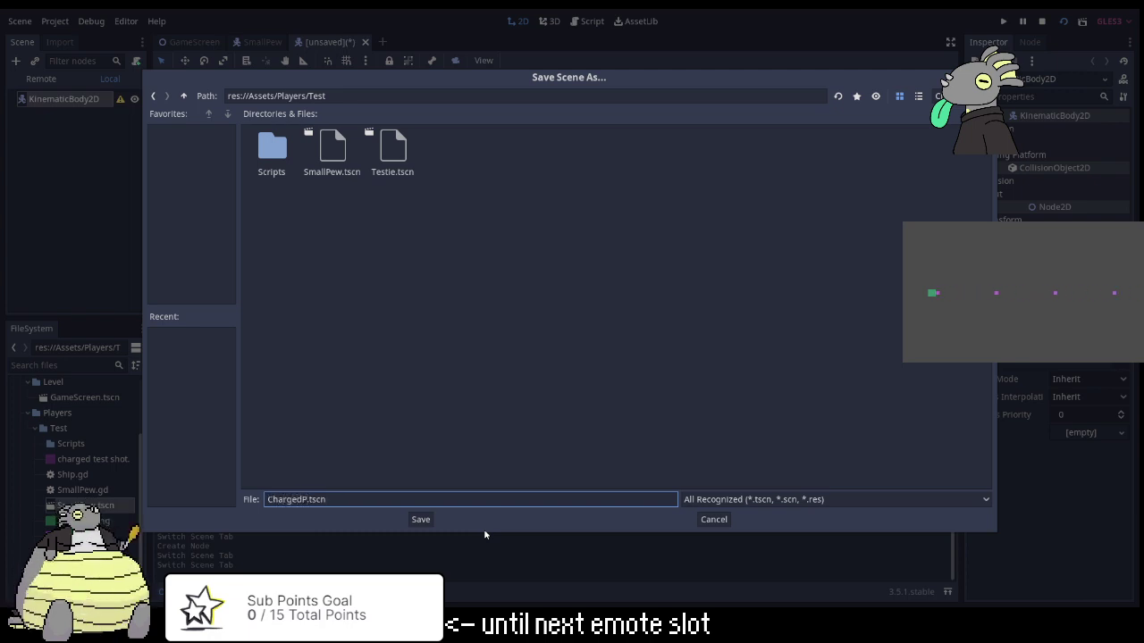
type("ew")
key("Return")
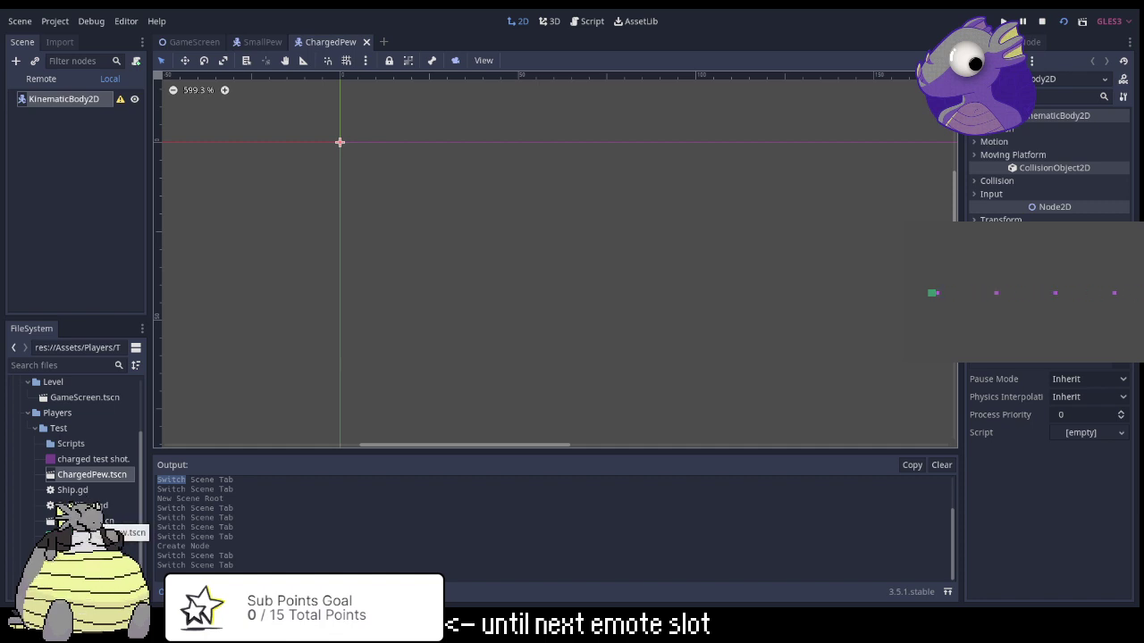
left_click(90, 521)
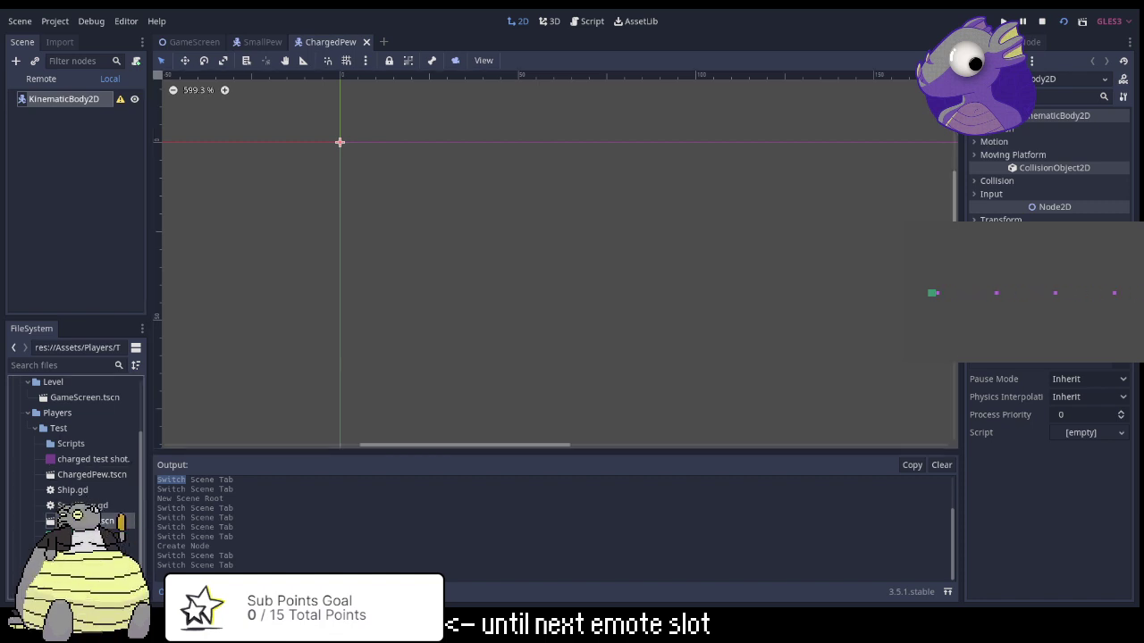
double_click(89, 520)
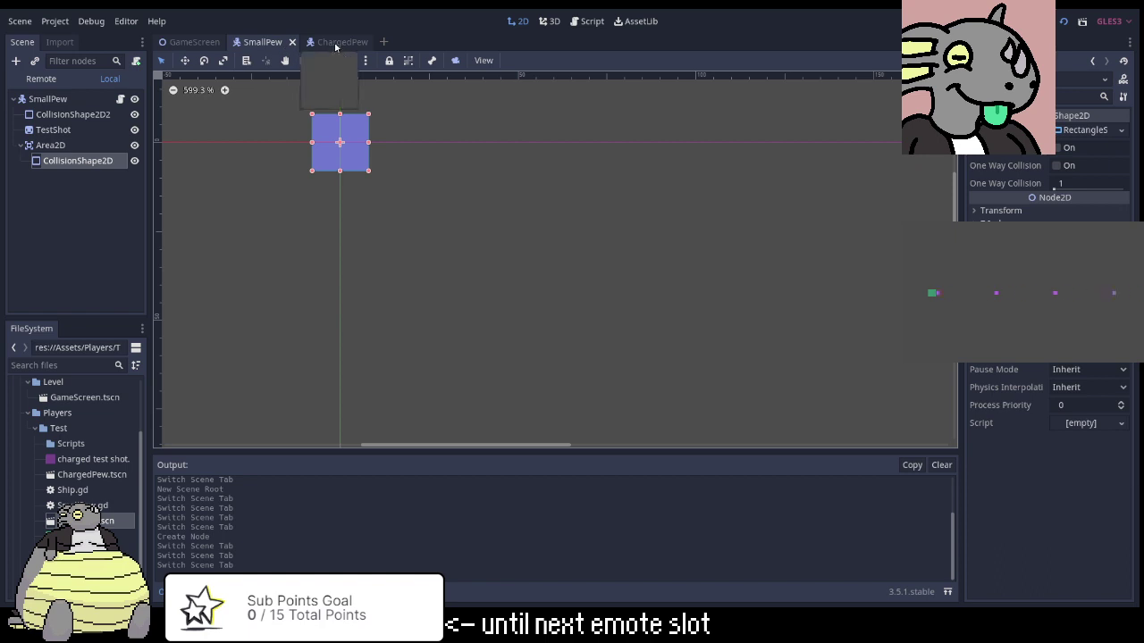
left_click(335, 44)
left_click(264, 43)
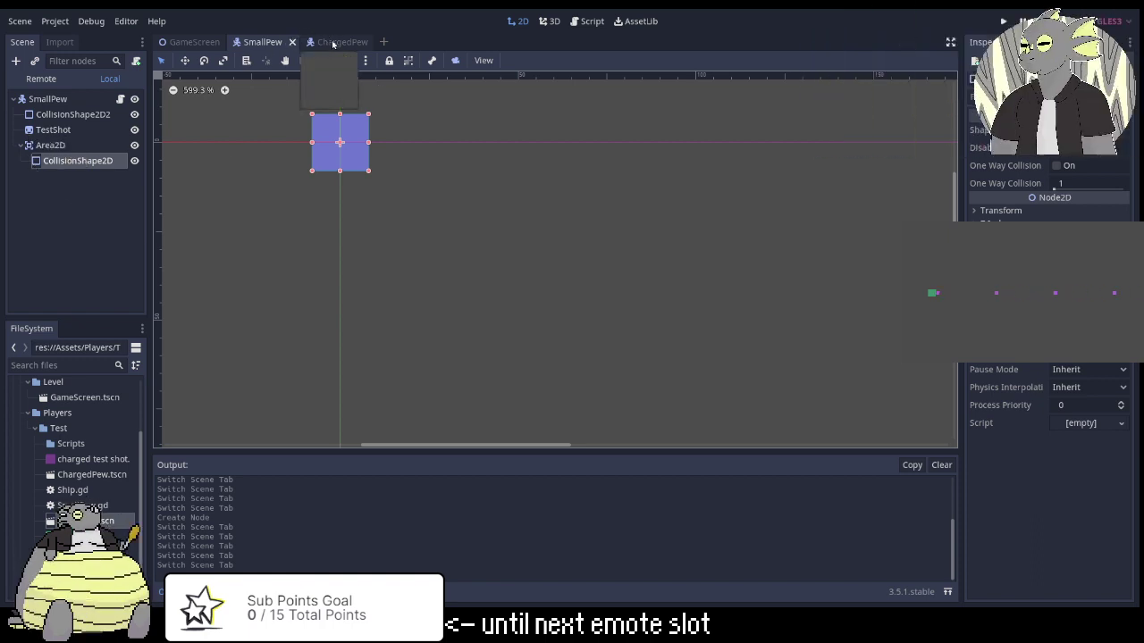
left_click(341, 44)
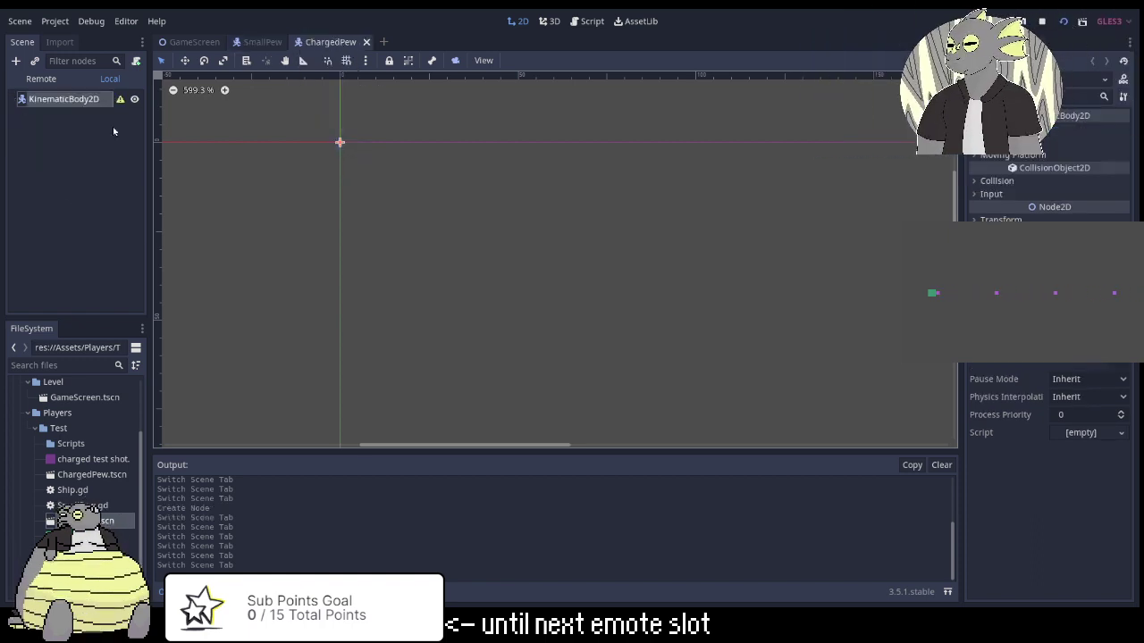
right_click(34, 102)
left_click(80, 176)
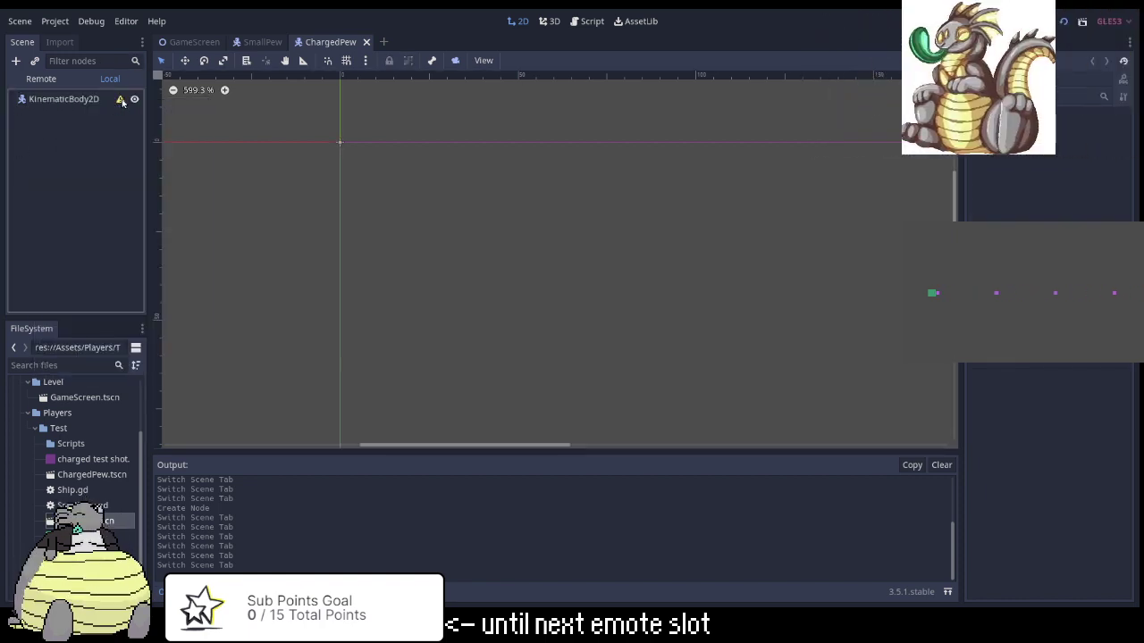
mouse_move(122, 104)
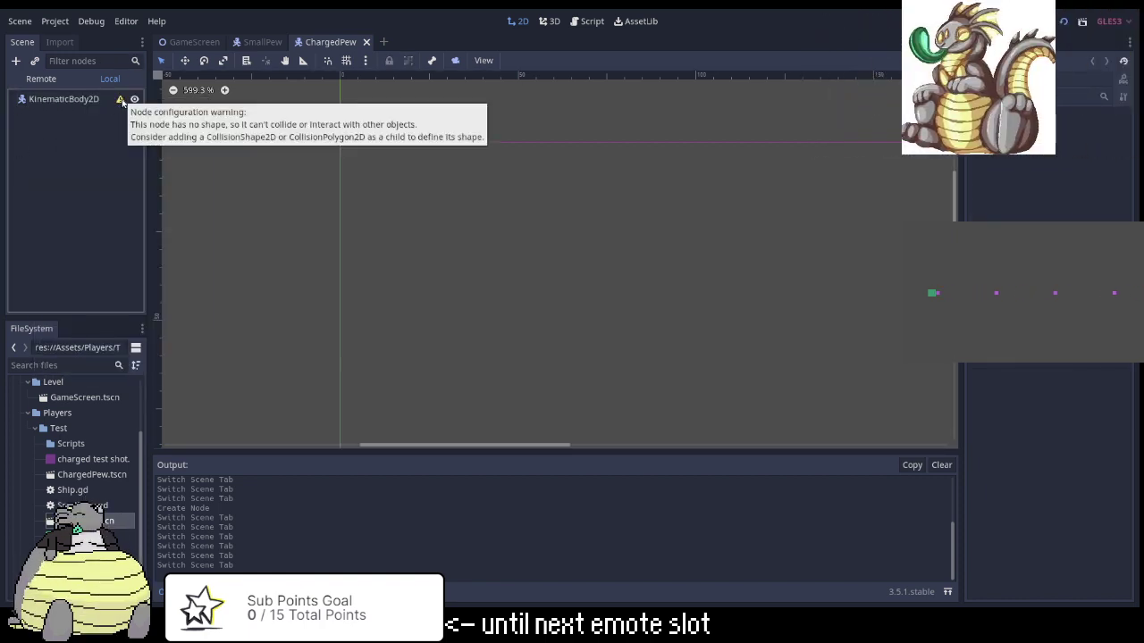
Add a Sprite child node under KinematicBody2D and select it.
right_click(70, 103)
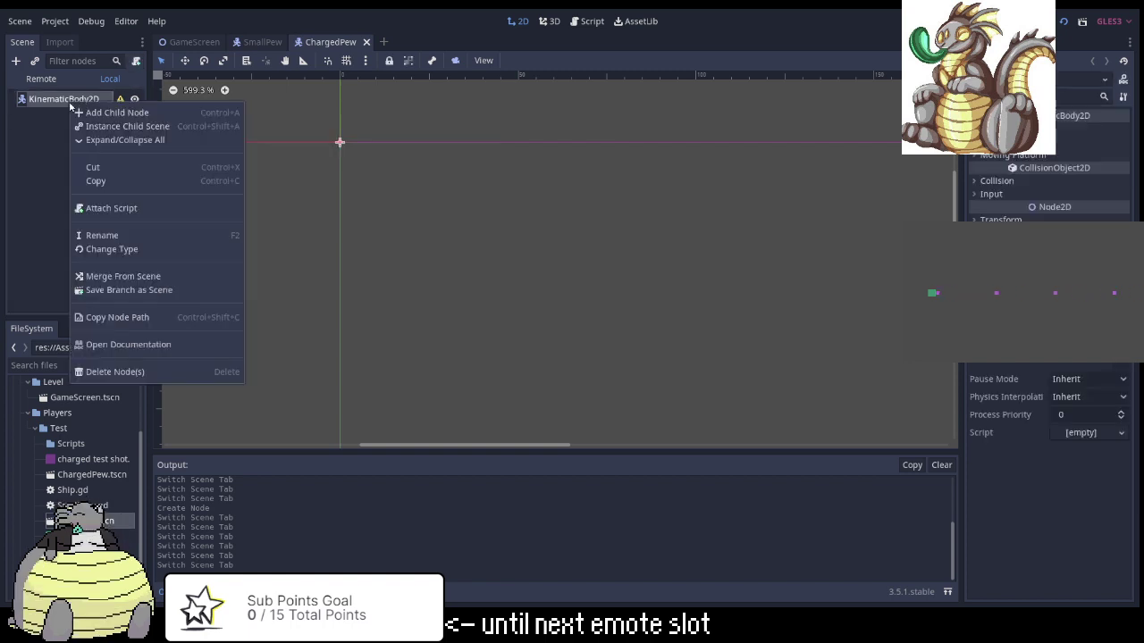
left_click(154, 115)
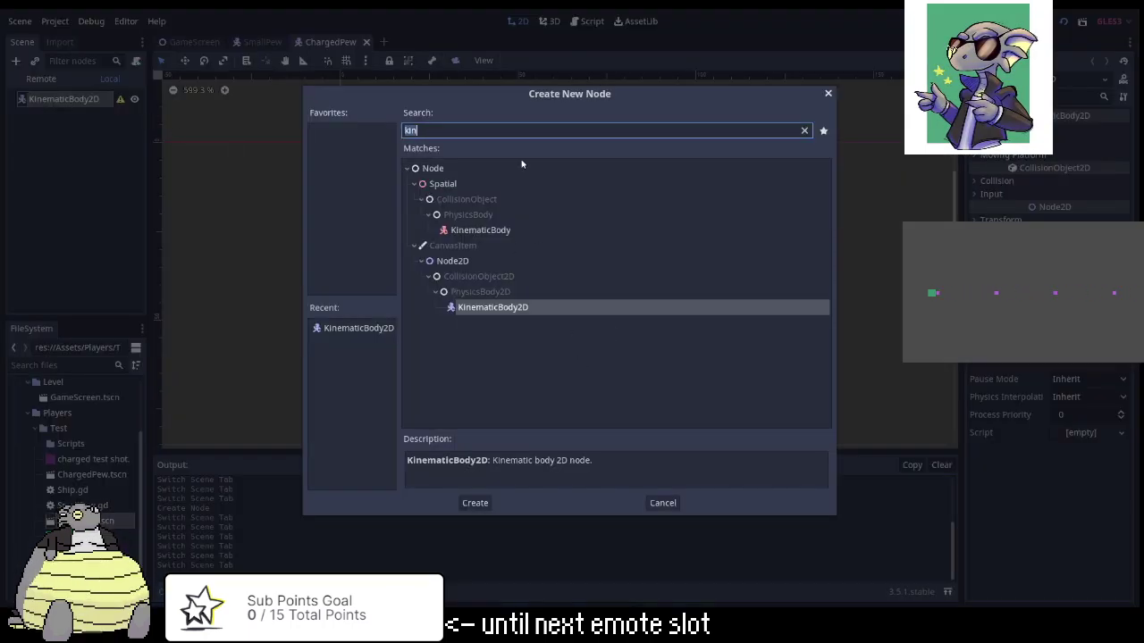
type("s")
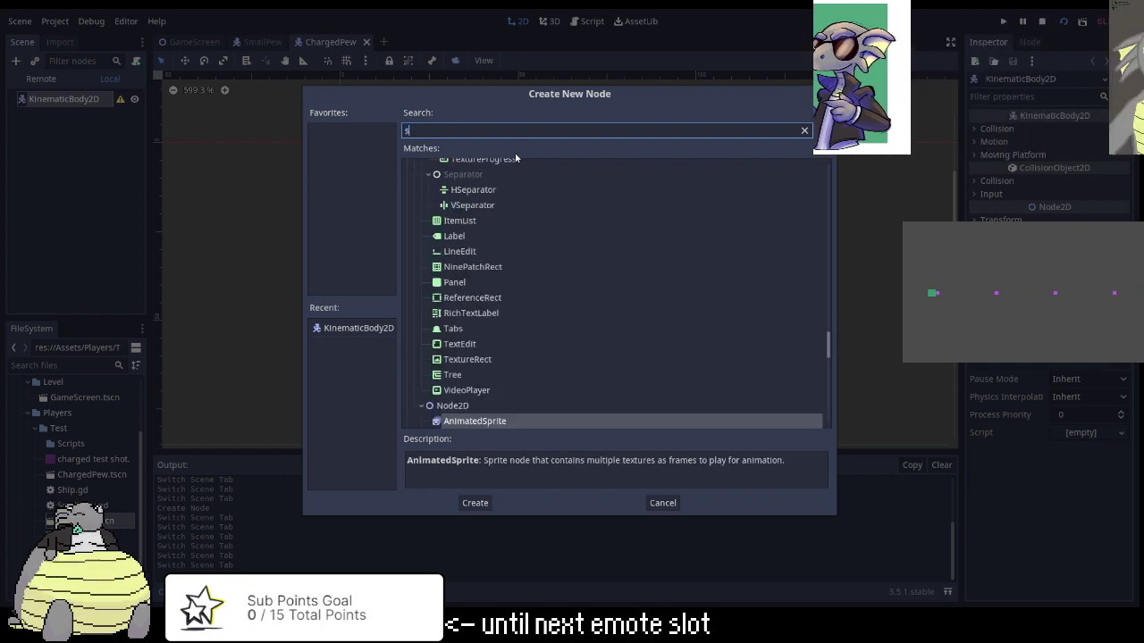
type("prite")
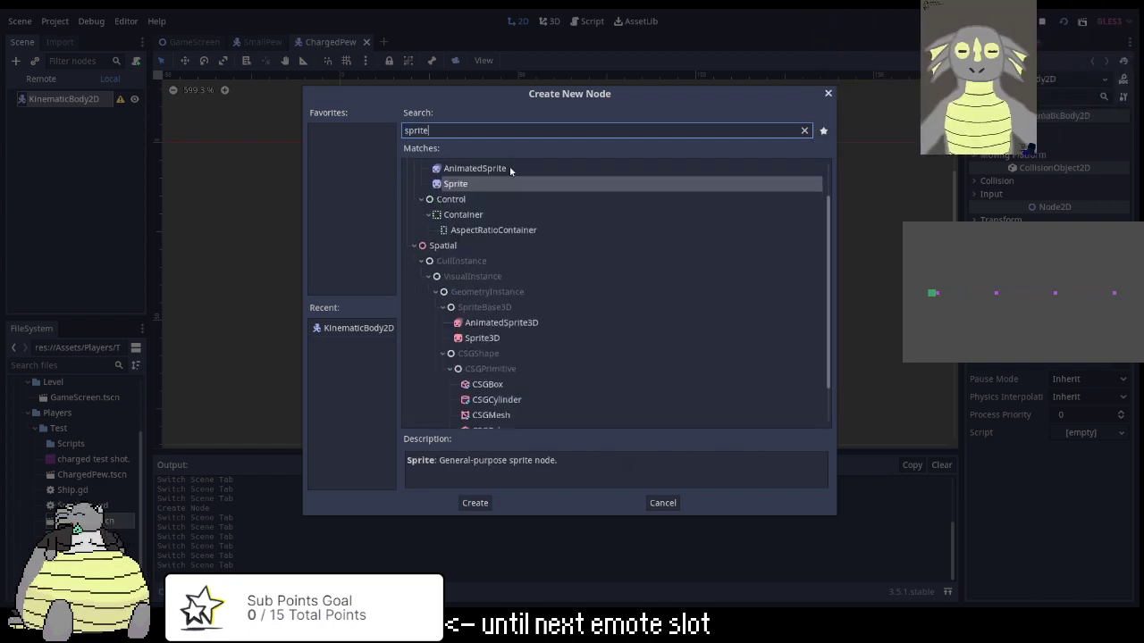
double_click(451, 186)
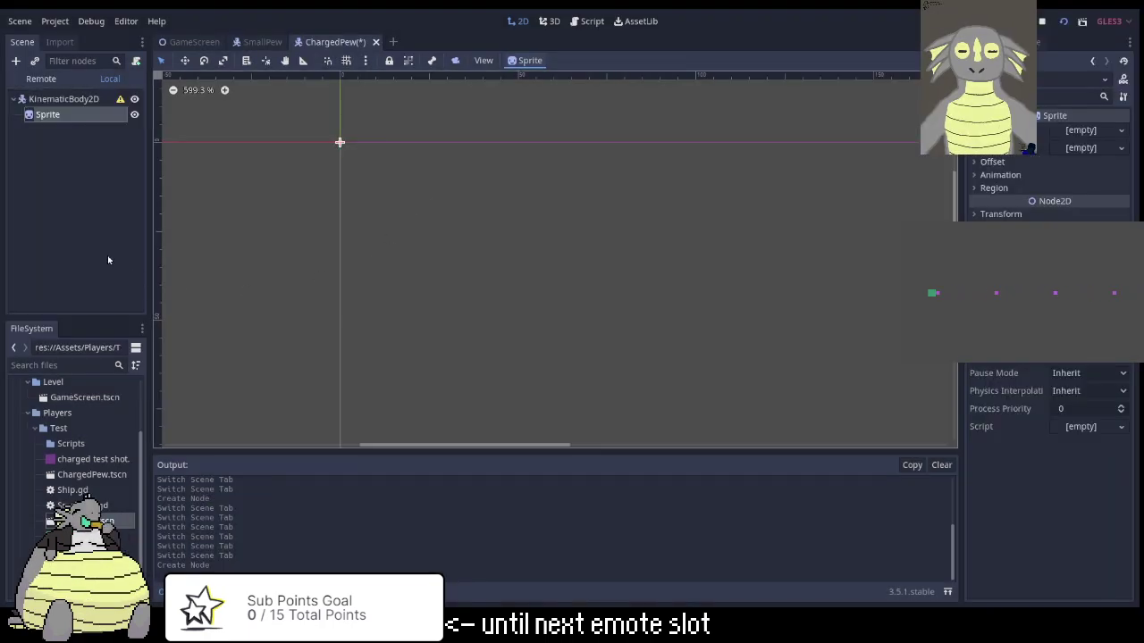
right_click(72, 101)
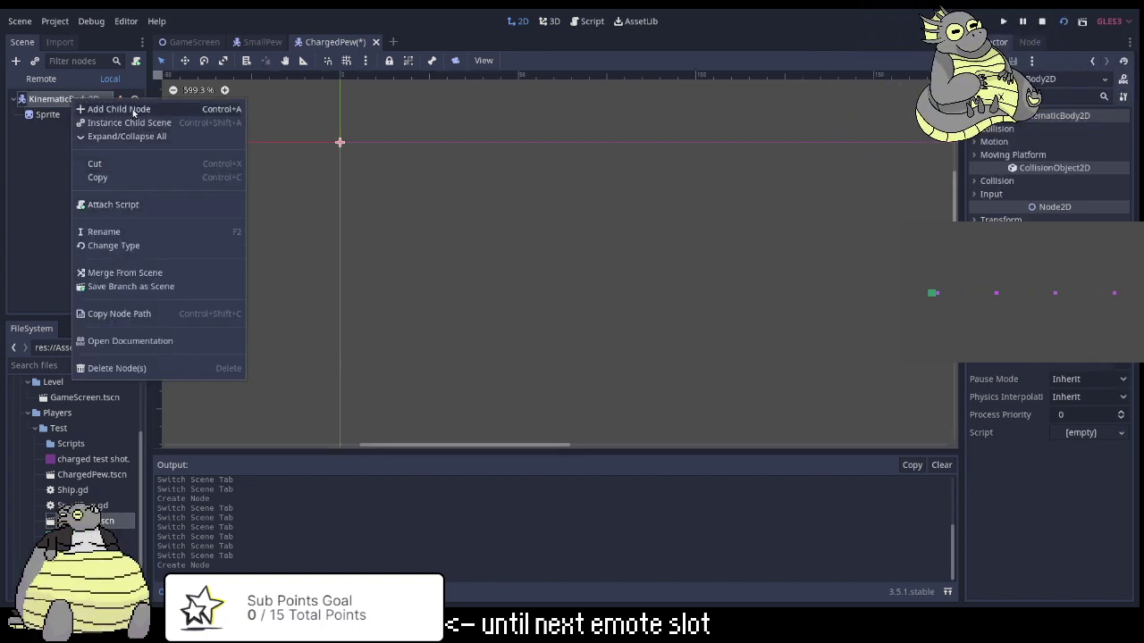
left_click(39, 189)
left_click(54, 114)
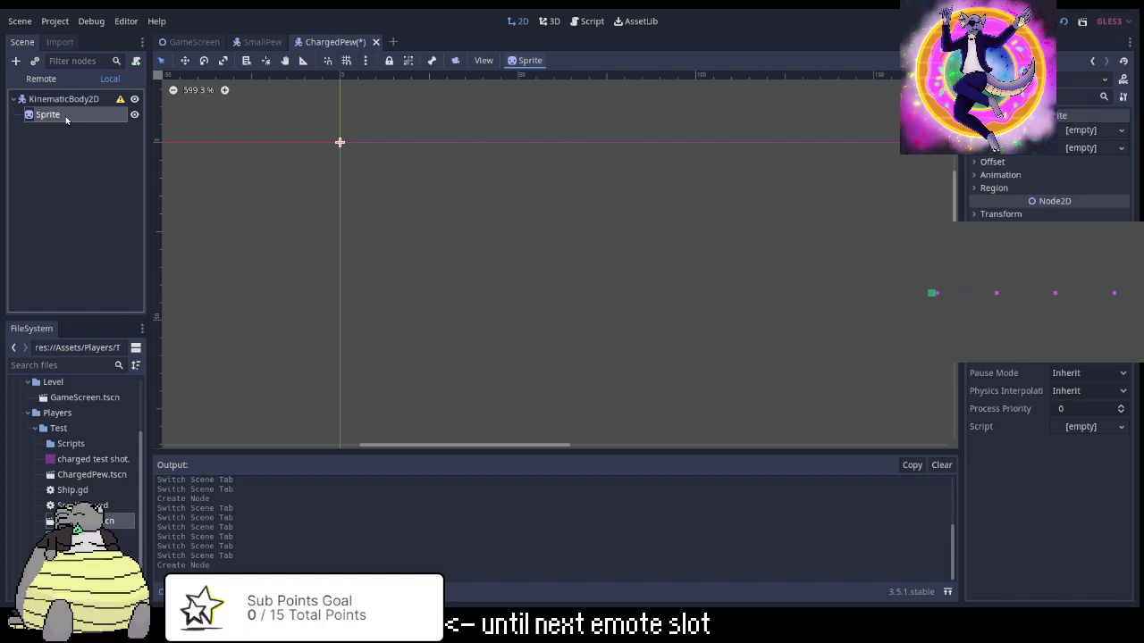
left_click(1121, 131)
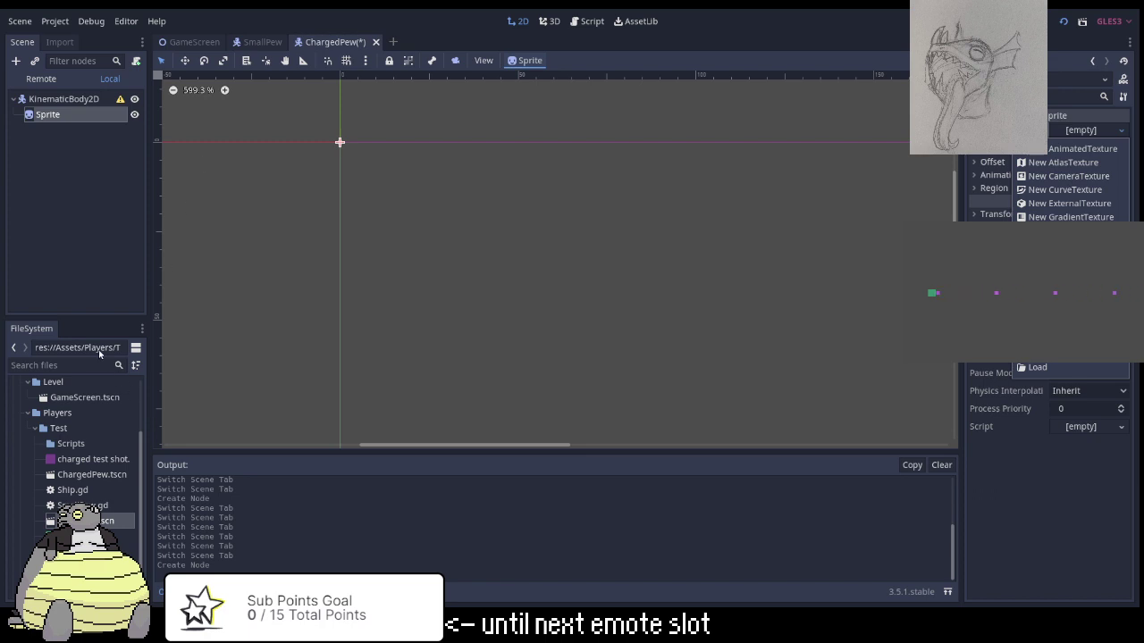
left_click(261, 41)
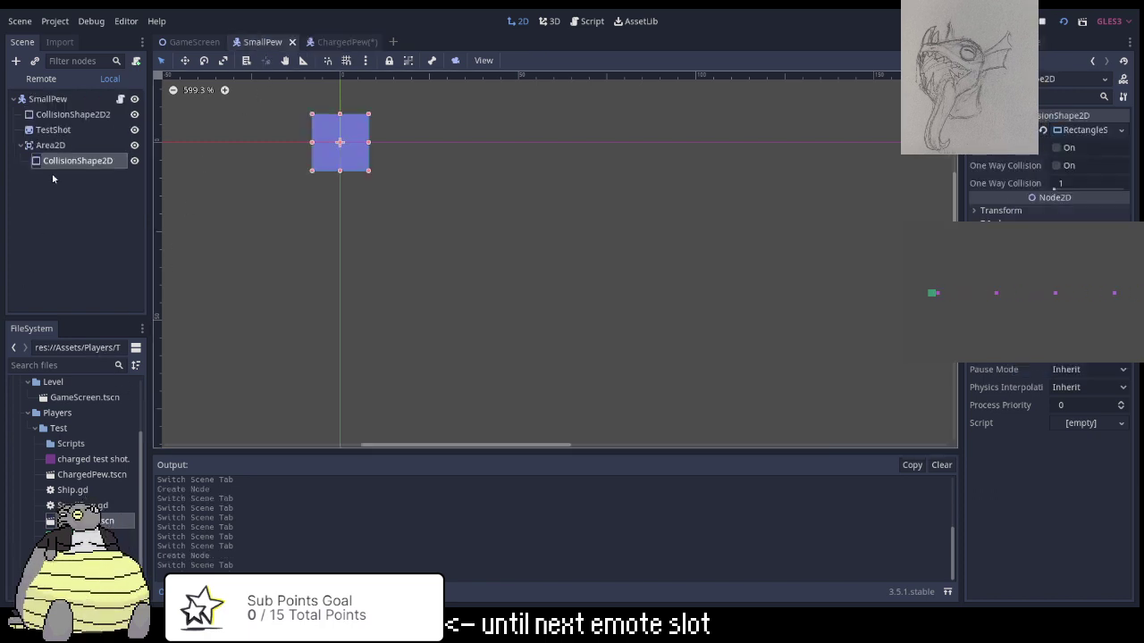
left_click(61, 132)
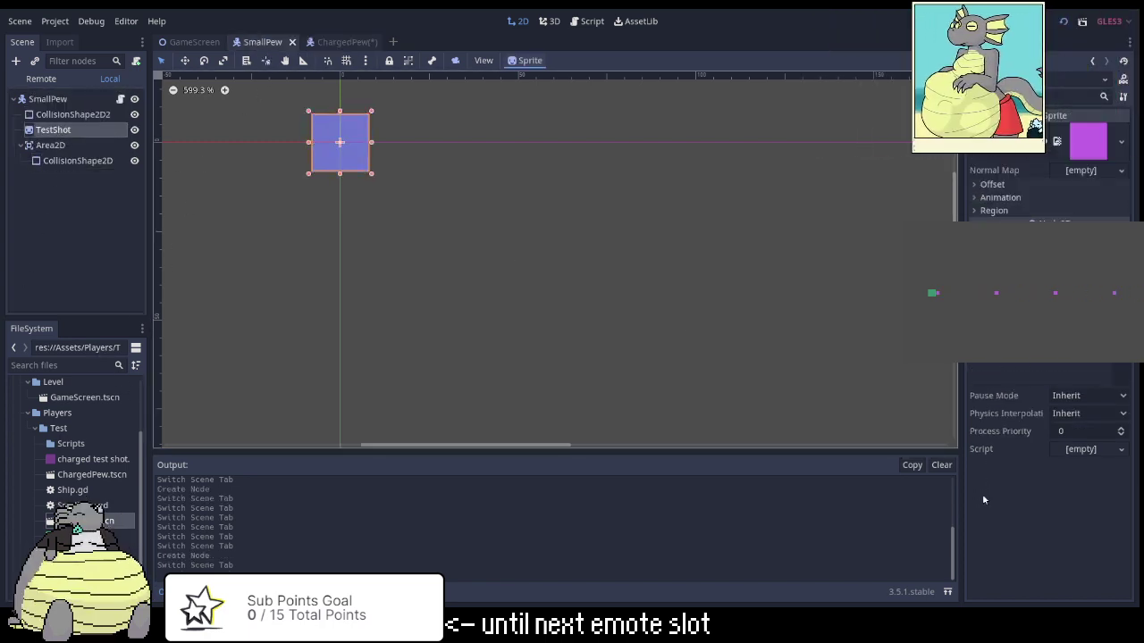
left_click(1123, 144)
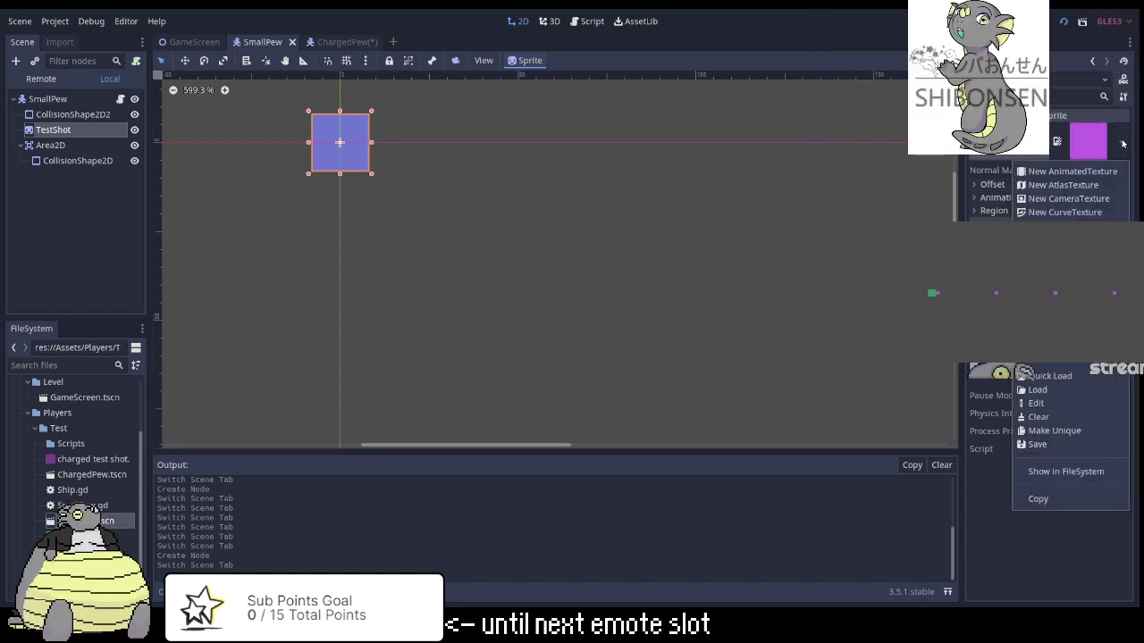
left_click(1123, 144)
left_click(1123, 144)
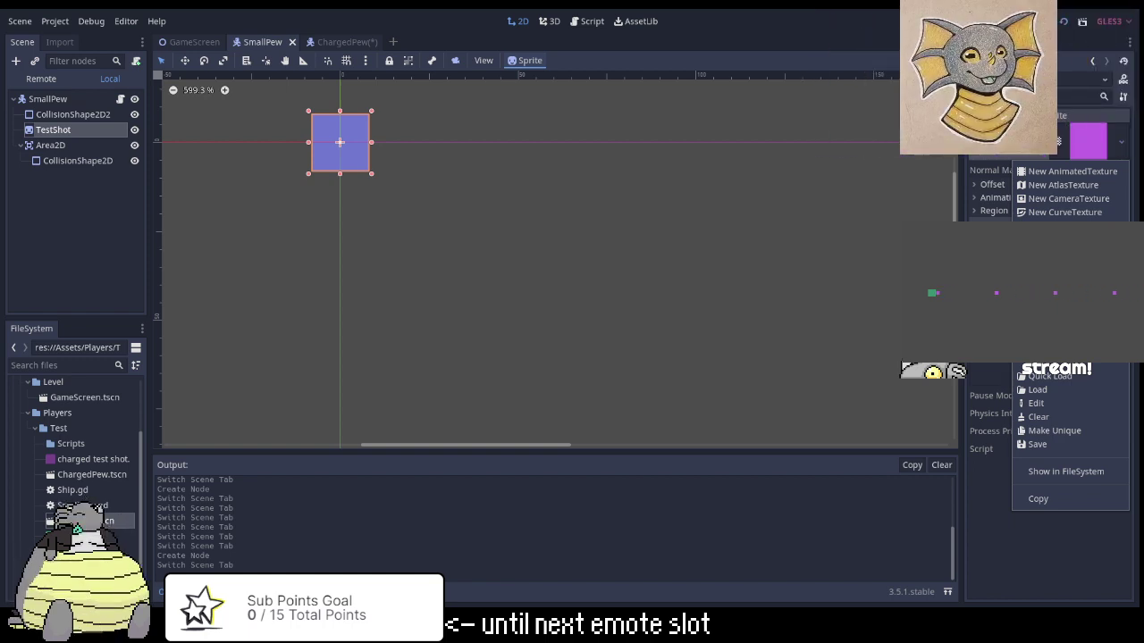
key("Escape")
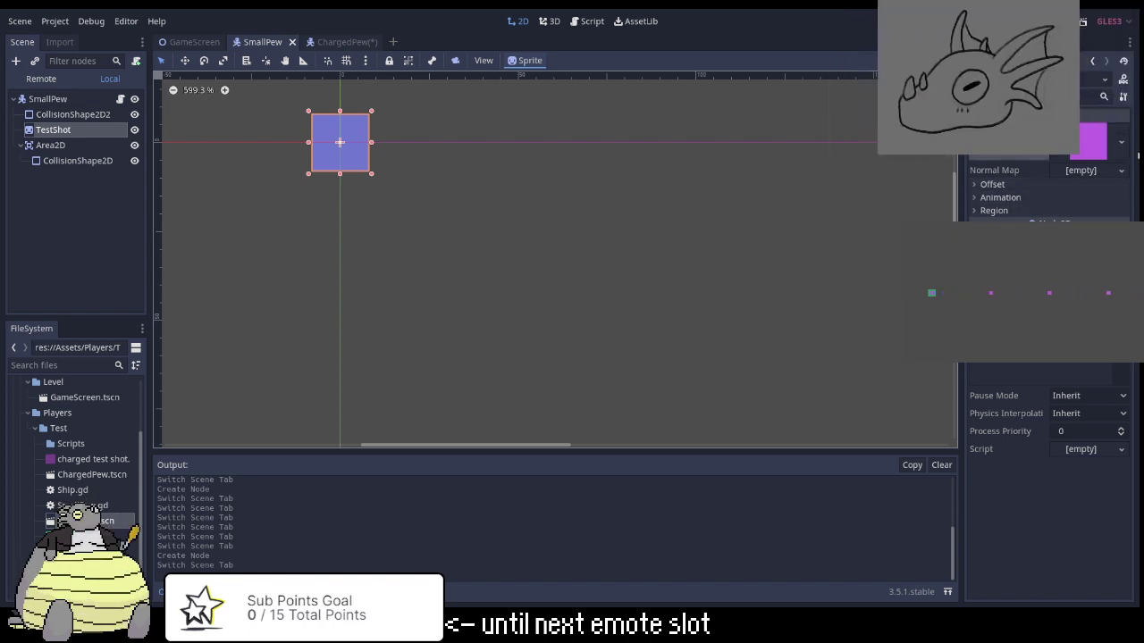
left_click(1120, 141)
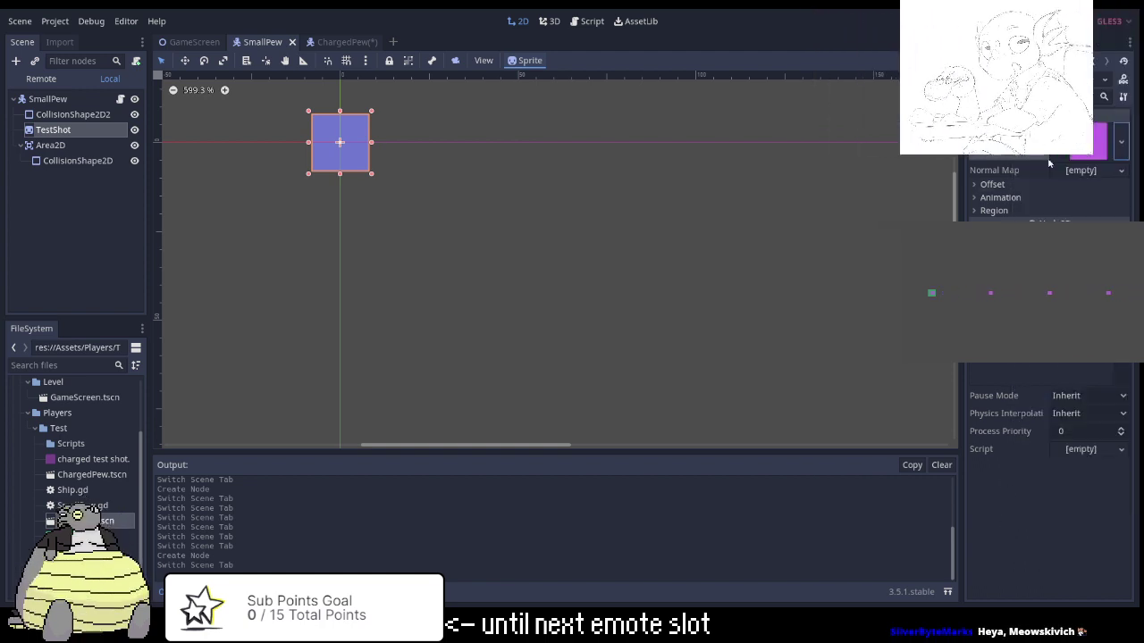
left_click(327, 41)
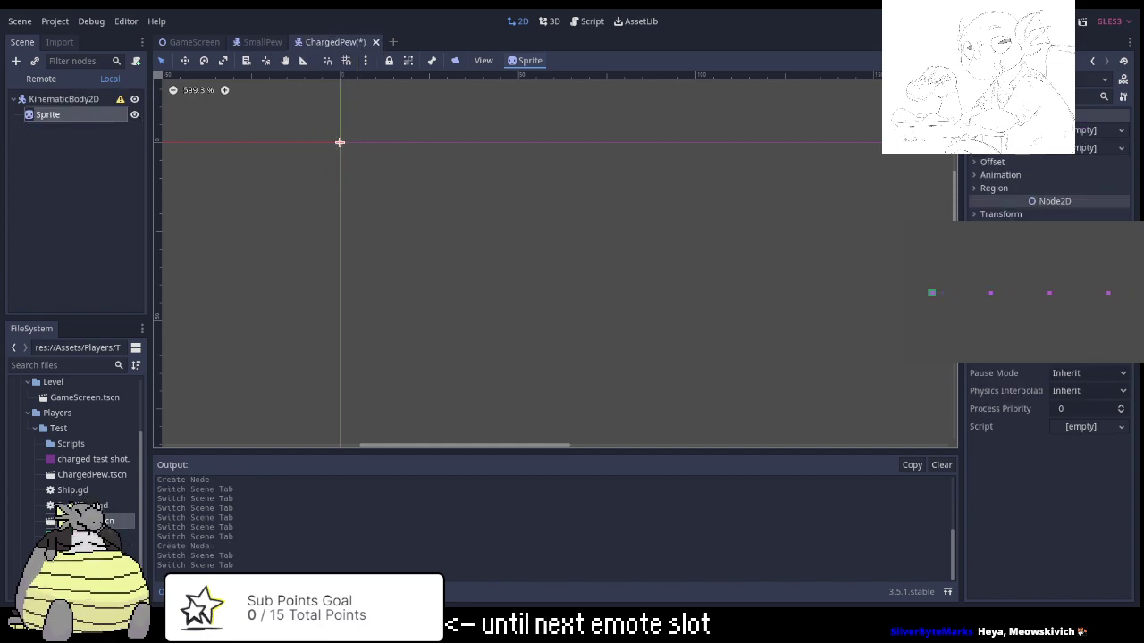
Set the Sprite's Texture to 'charged test shot.png', then select KinematicBody2D.
mouse_move(90, 458)
left_mouse_down()
mouse_move(321, 449)
mouse_move(1090, 145)
left_mouse_up()
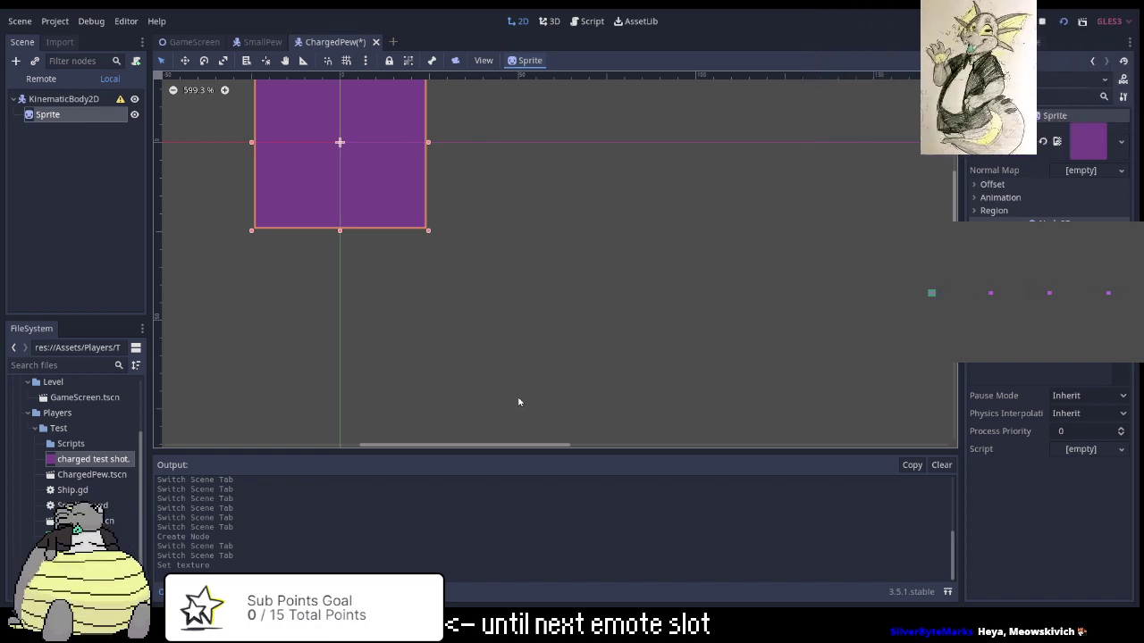
scroll(326, 319, "down", 1)
scroll(328, 313, "down", 5)
scroll(330, 308, "down", 7)
scroll(295, 317, "down", 3)
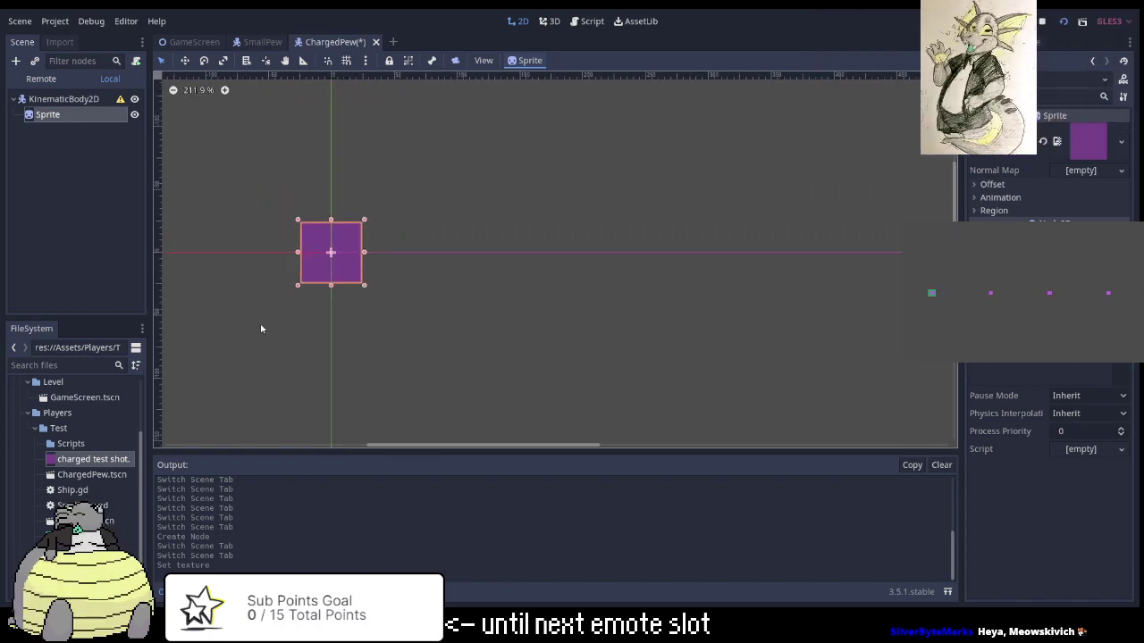
scroll(187, 192, "up", 4)
scroll(268, 339, "up", 3)
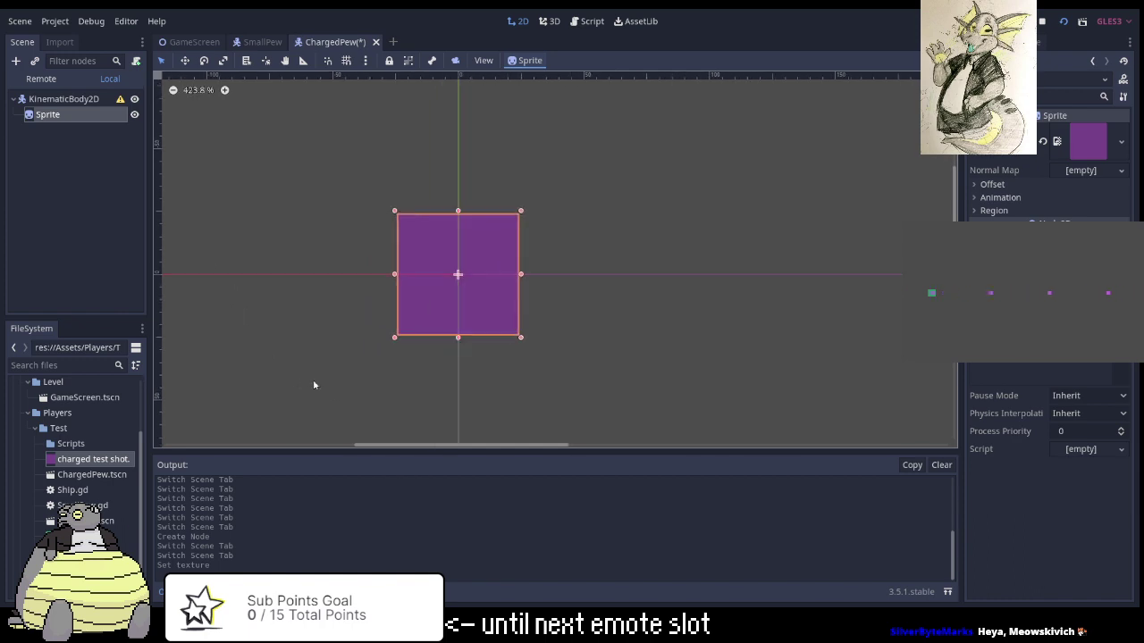
left_click(56, 100)
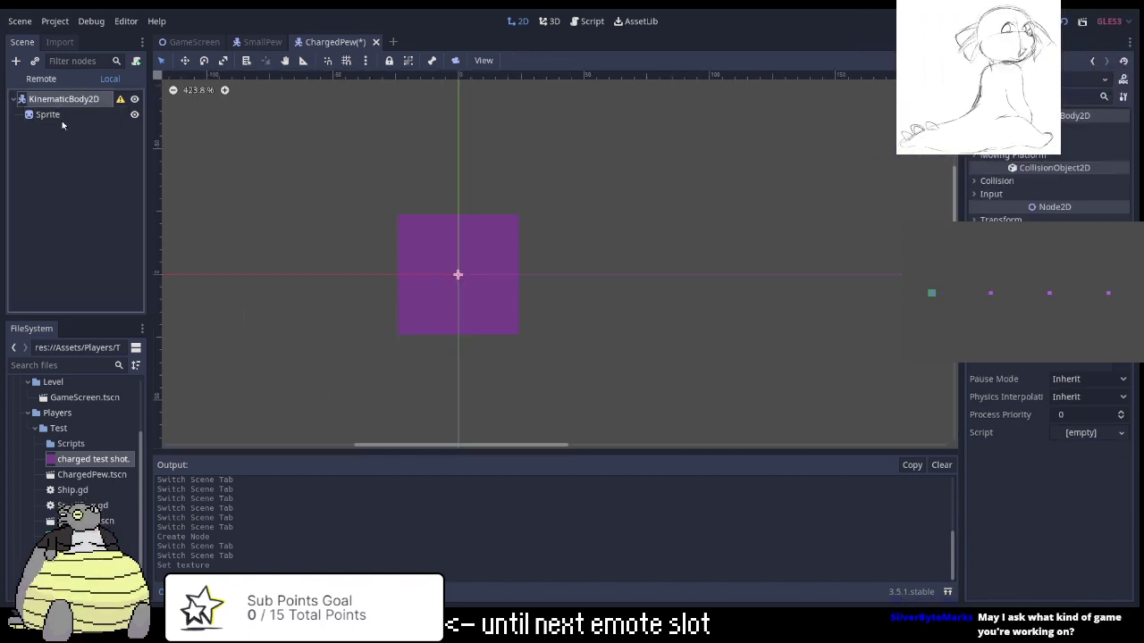
Add a CollisionShape2D child under KinematicBody2D in ChargedPew, found by searching 'colli'.
right_click(44, 101)
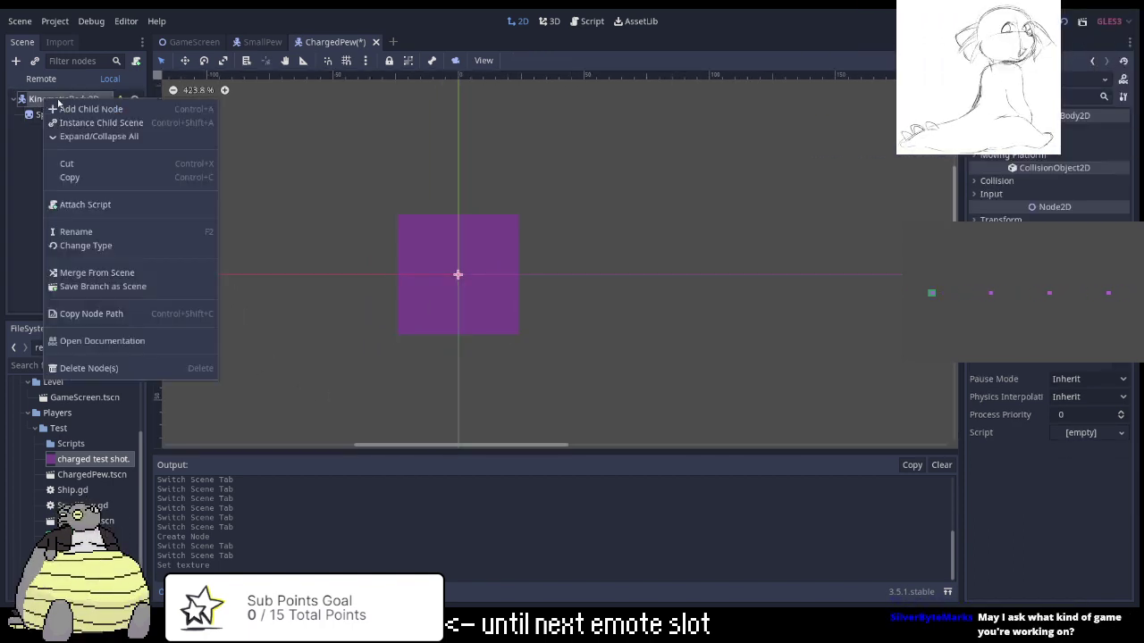
left_click(132, 111)
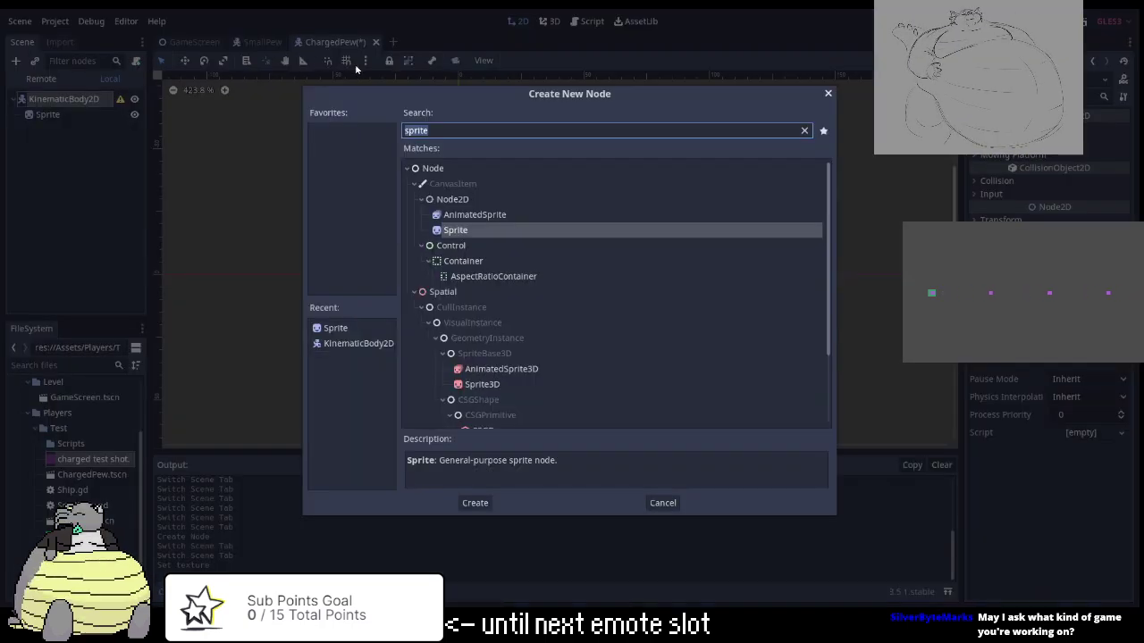
left_click(659, 506)
left_click(263, 42)
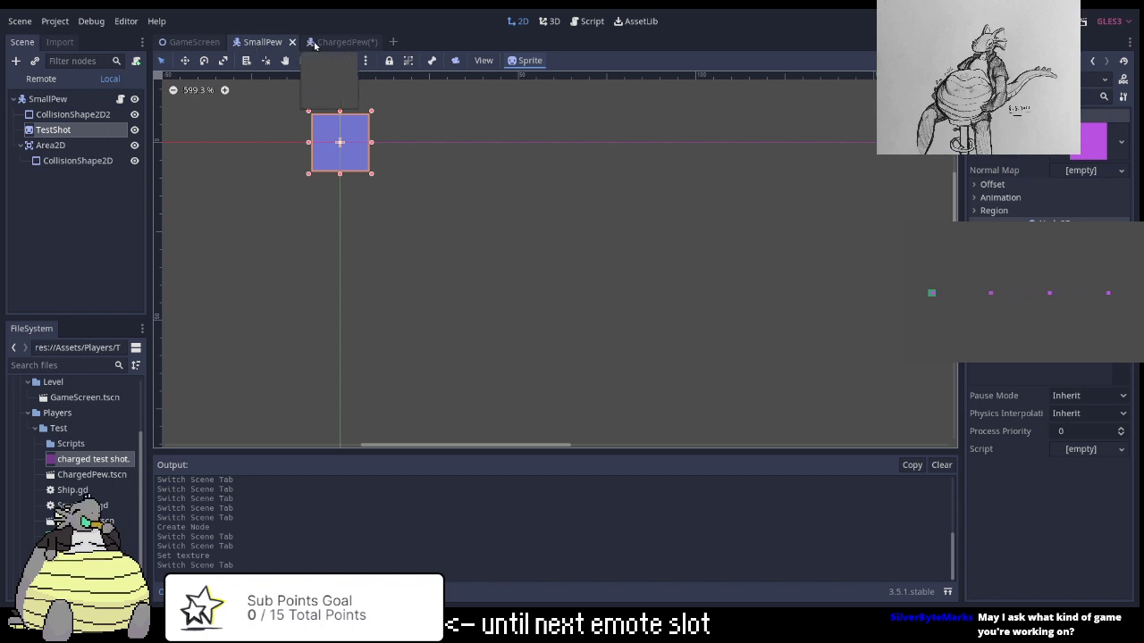
left_click(334, 47)
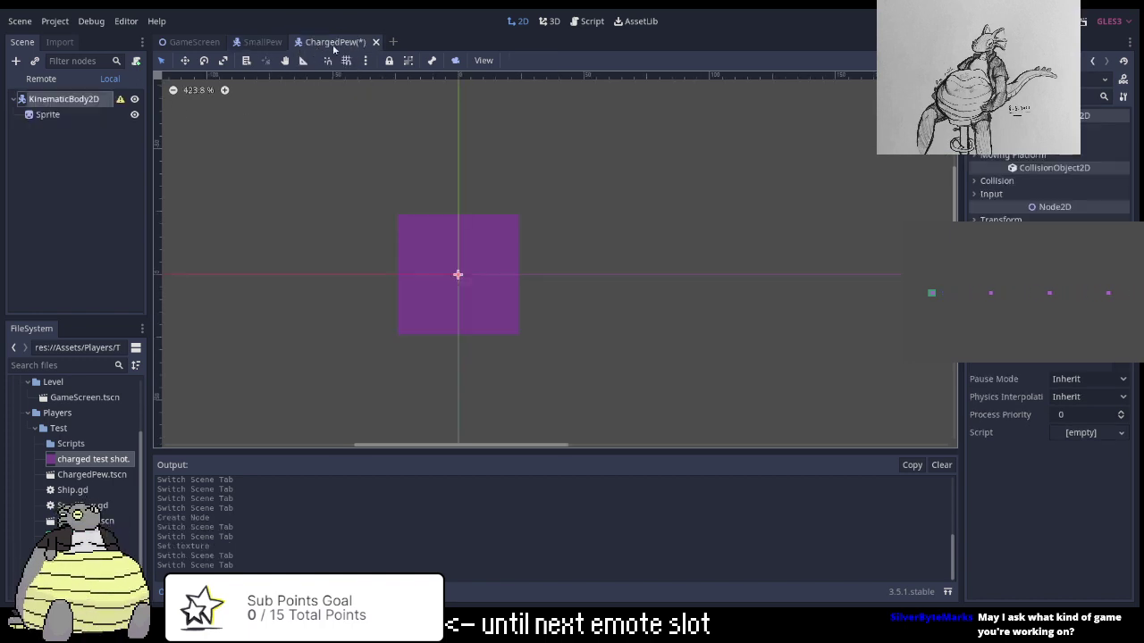
right_click(54, 101)
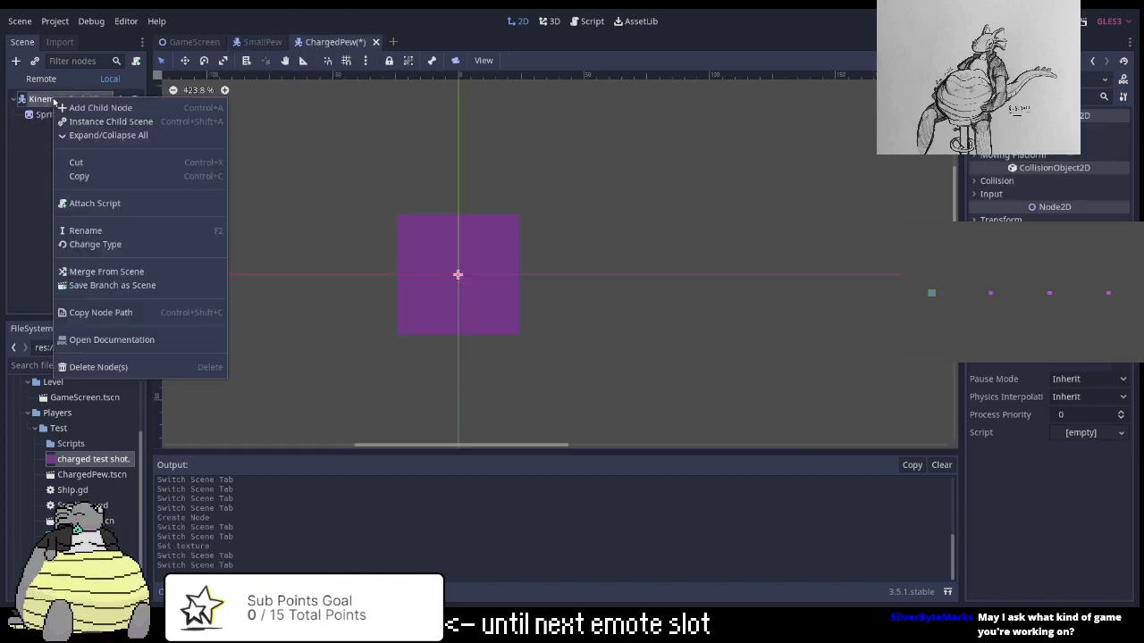
left_click(112, 112)
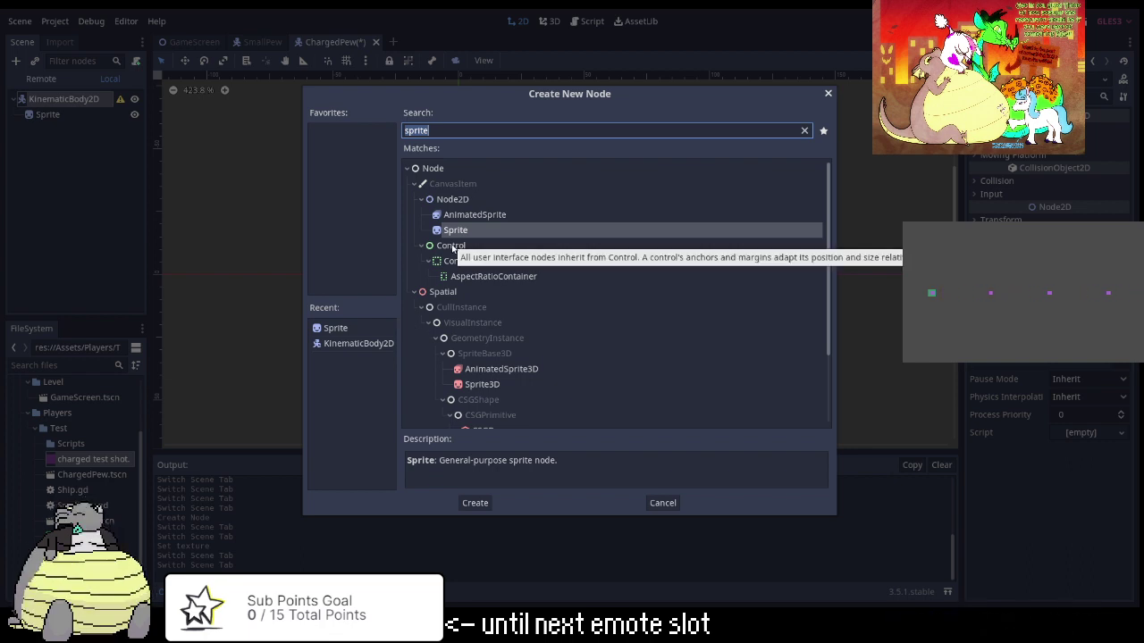
type("colli")
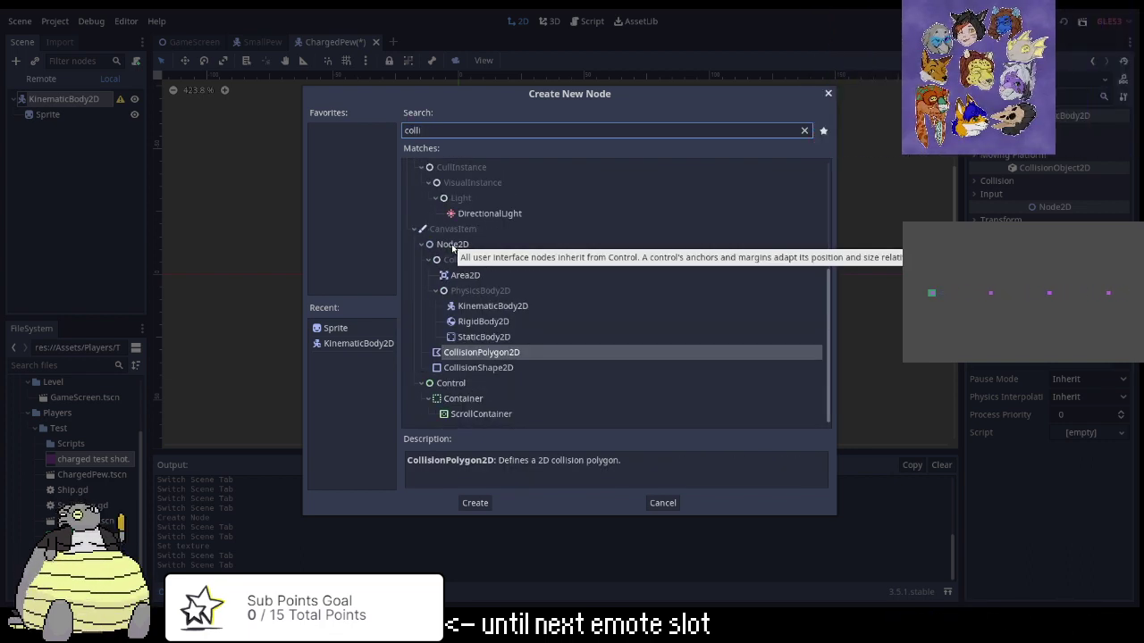
double_click(511, 368)
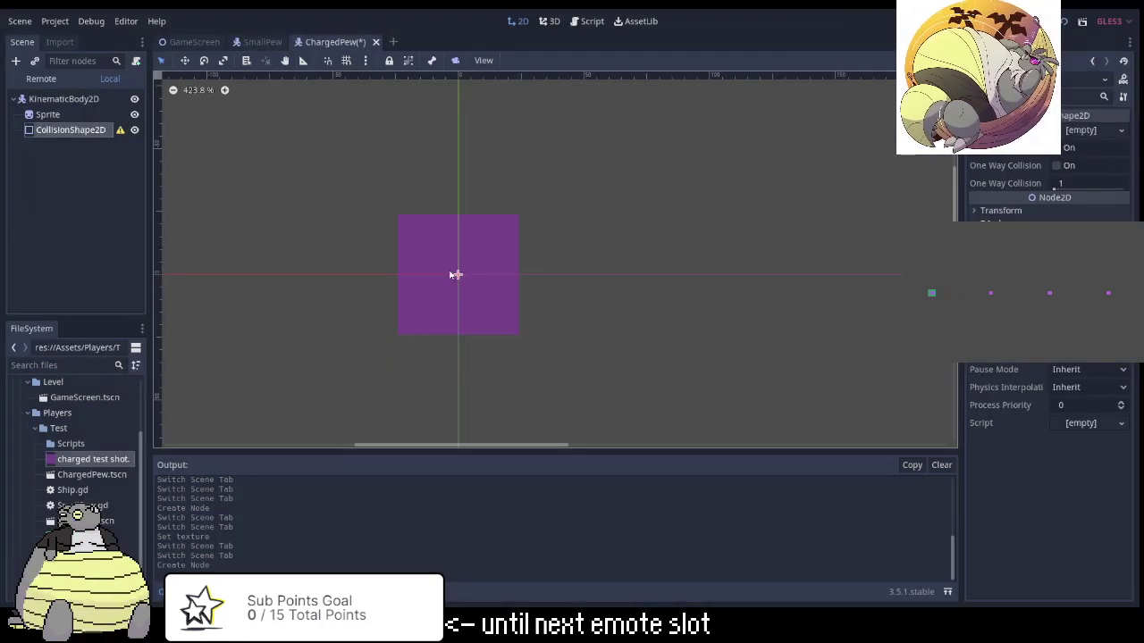
Give the ChargedPew collision node a New RectangleShape2D shape in the Inspector.
mouse_move(120, 132)
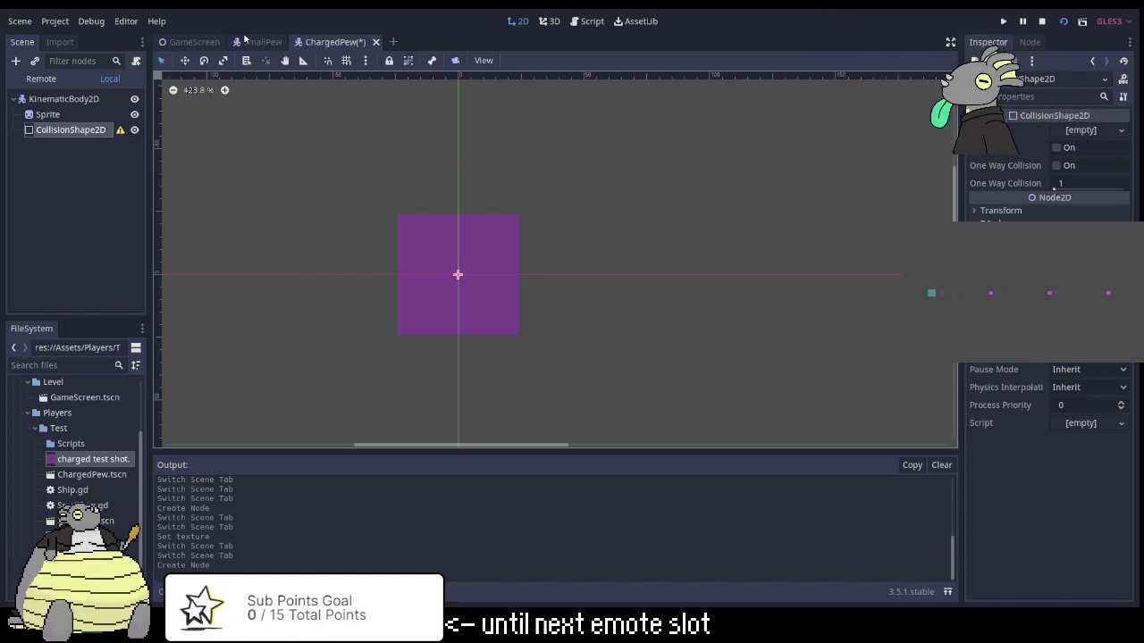
left_click(257, 47)
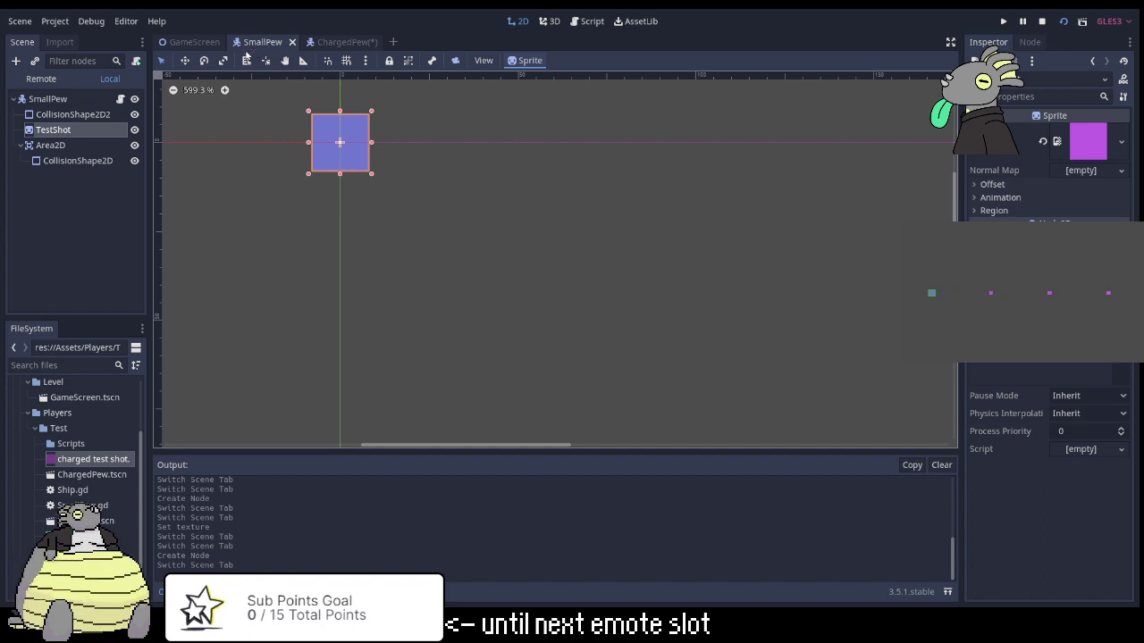
left_click(334, 45)
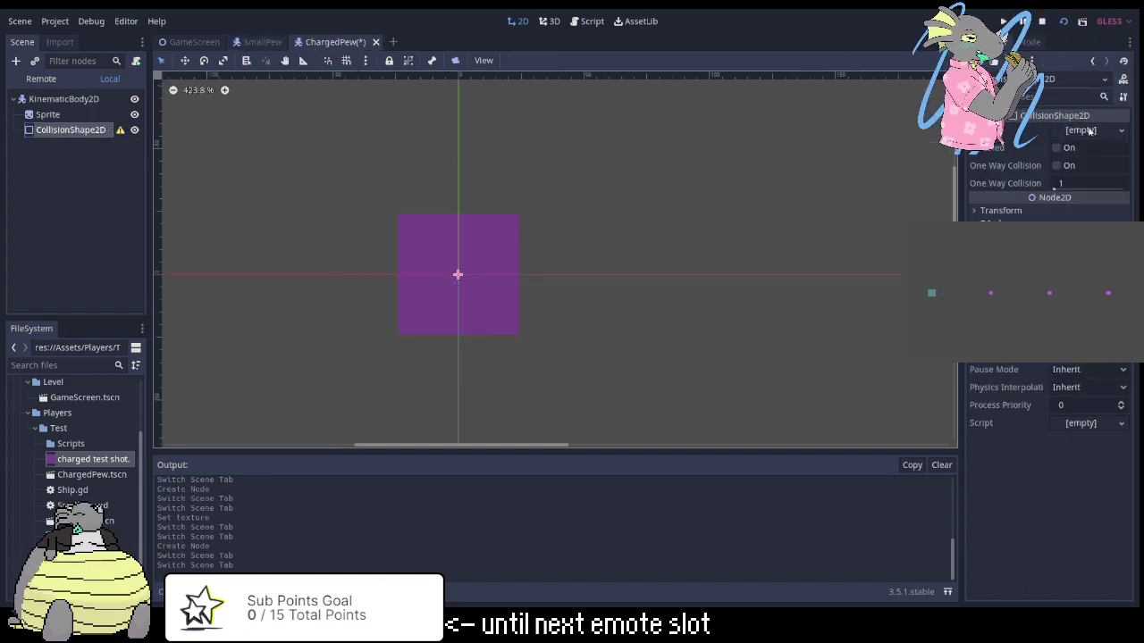
left_click(1104, 130)
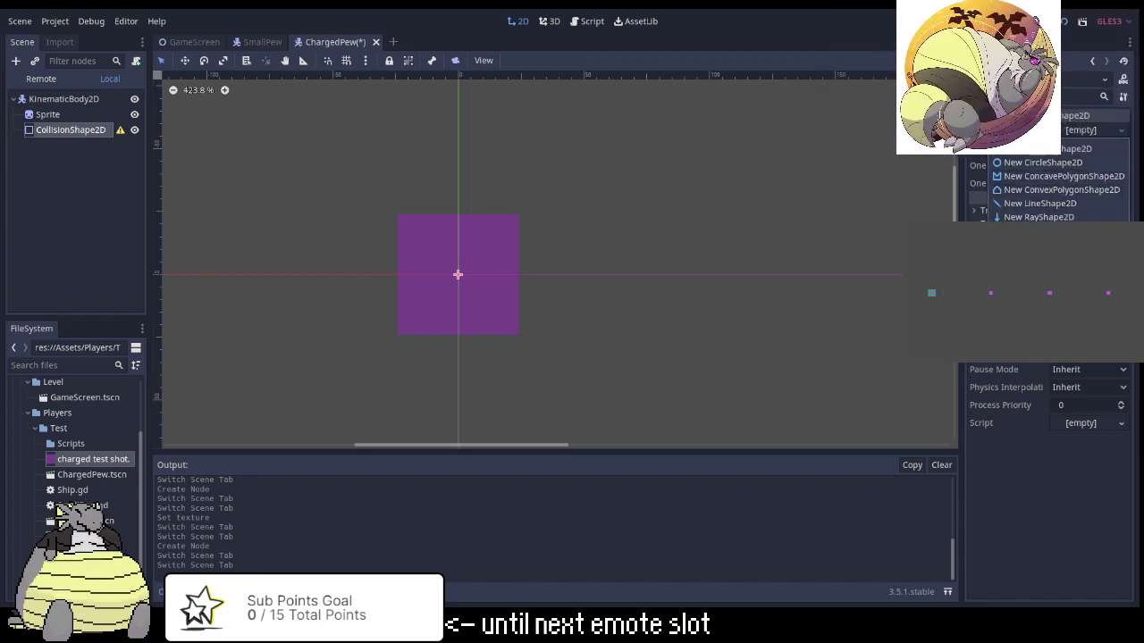
left_click(1041, 231)
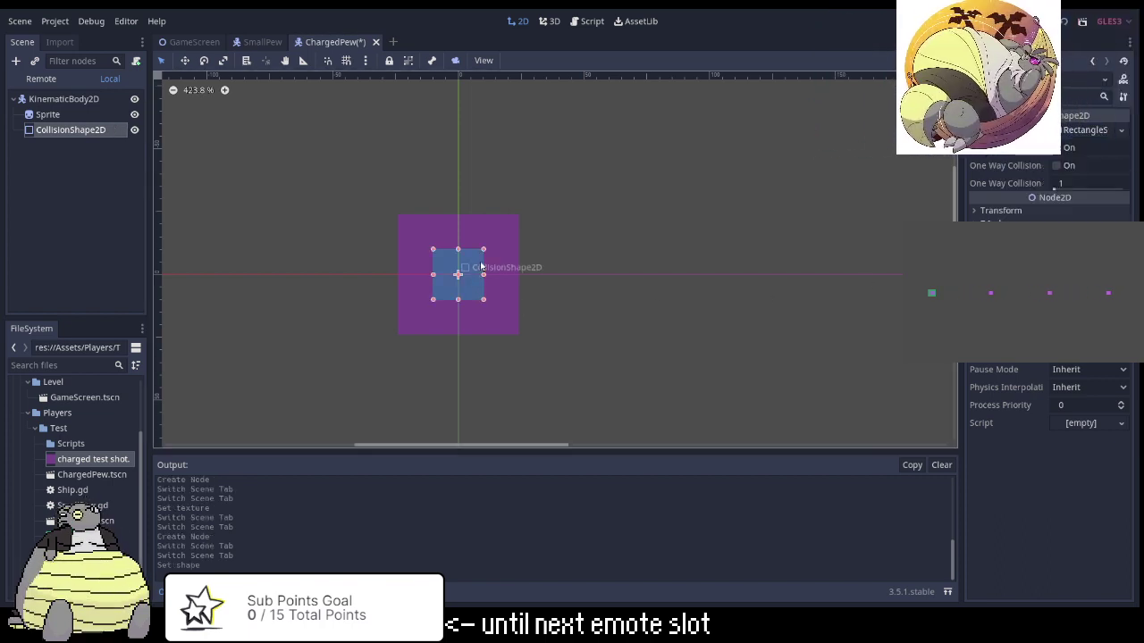
Drag the rectangle's handles up, right, down and left until it covers the purple sprite.
scroll(482, 254, "up", 2)
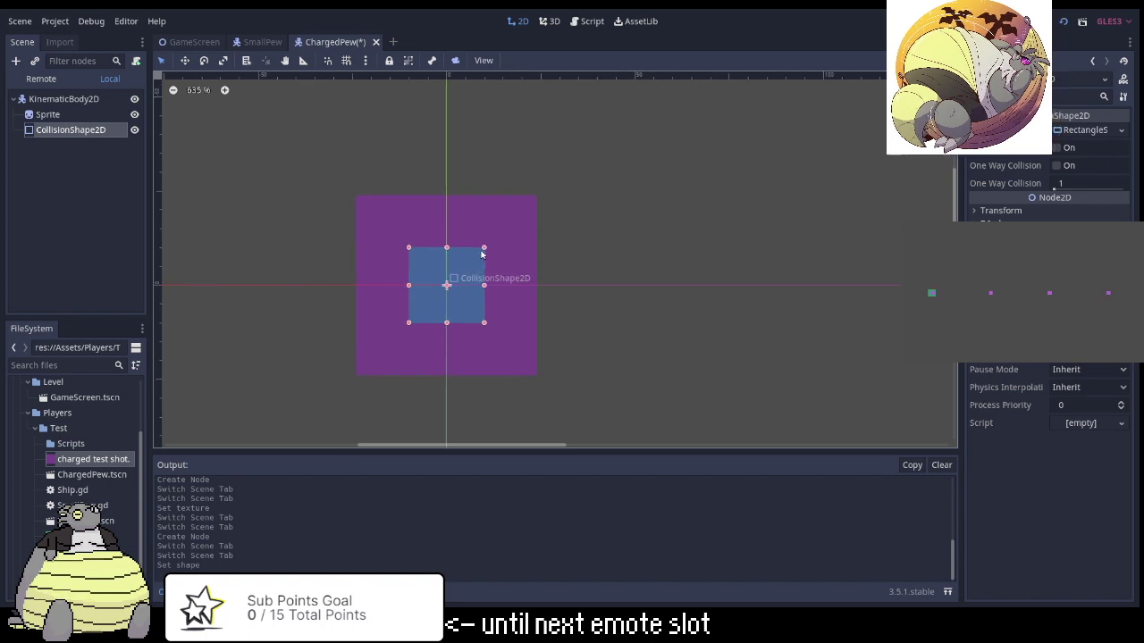
left_click_drag(484, 248, 533, 195)
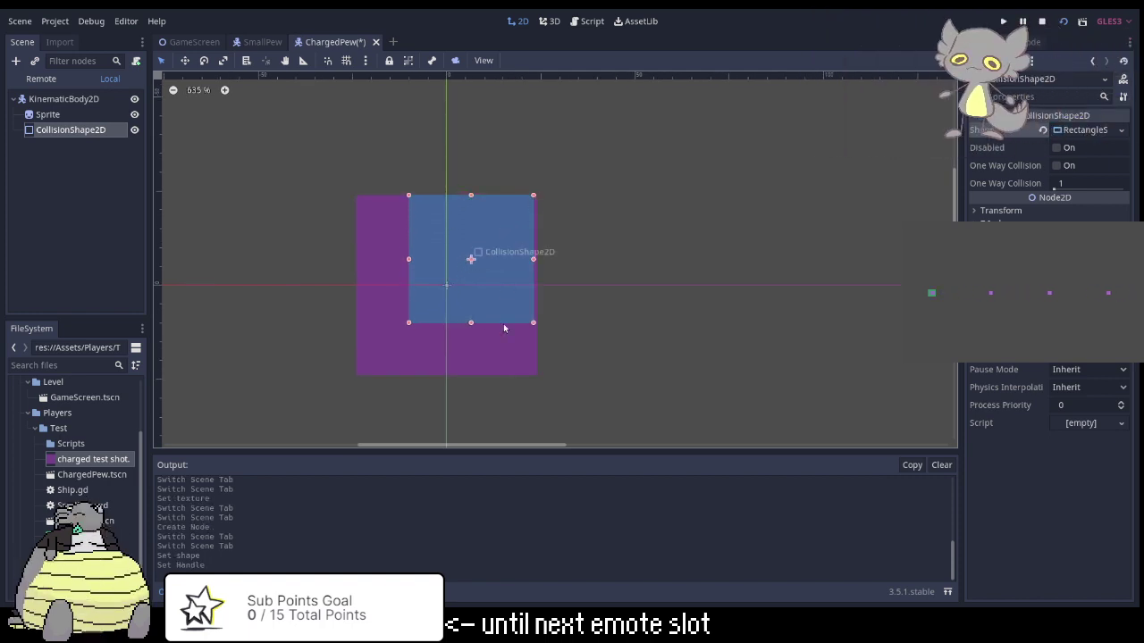
scroll(510, 344, "up", 2)
left_click(541, 318)
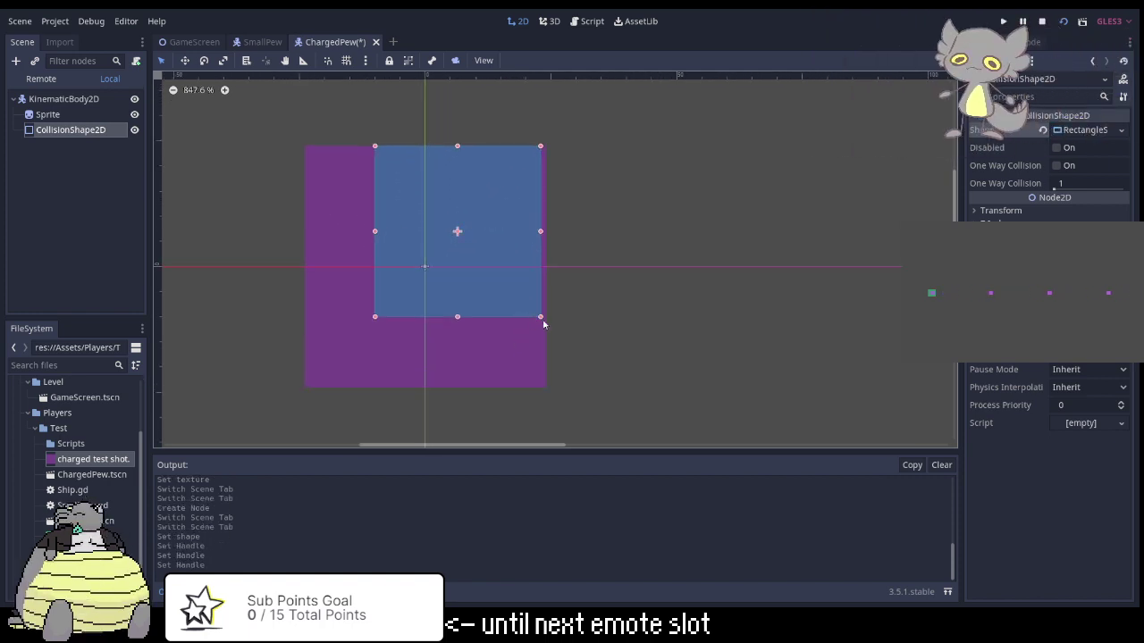
left_click_drag(543, 323, 547, 390)
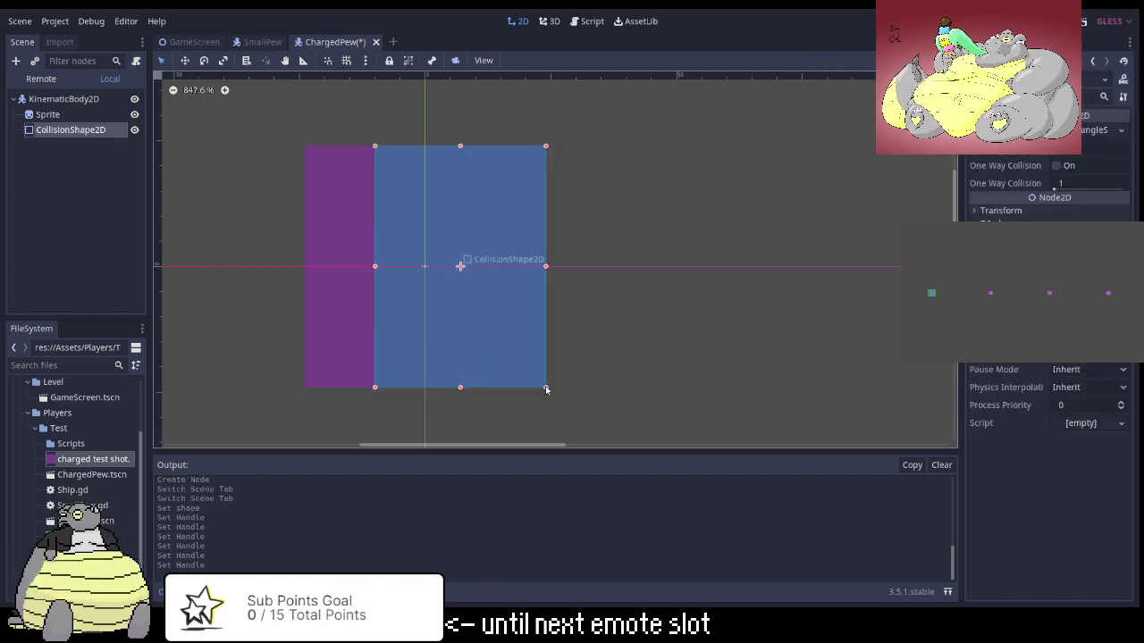
left_click_drag(374, 268, 305, 273)
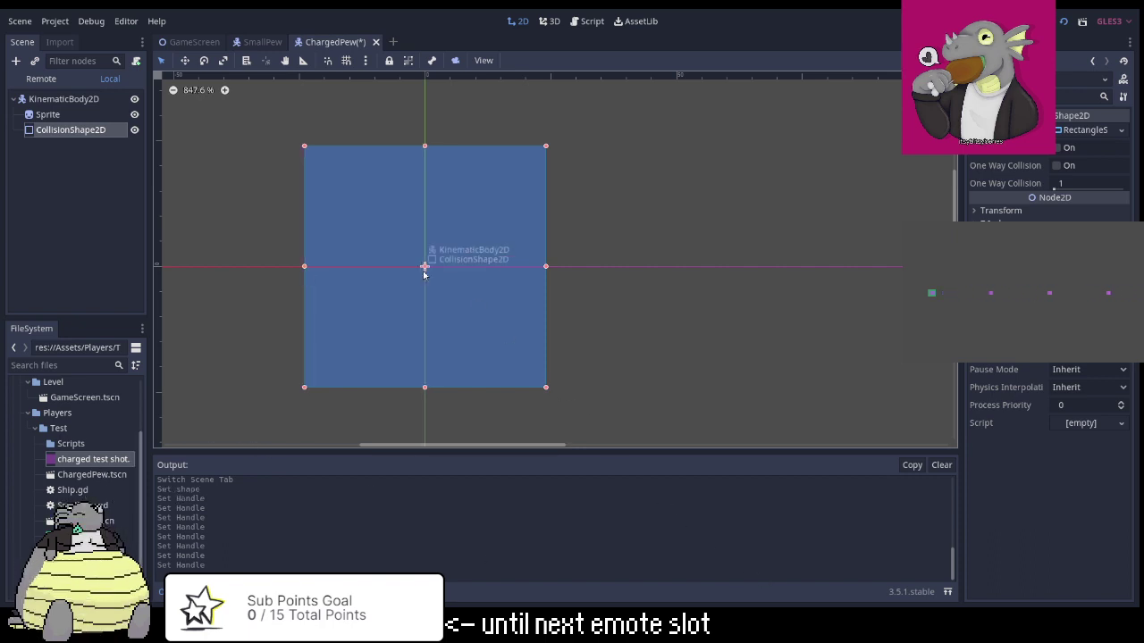
Save the ChargedPew scene with Ctrl+S and go back to its 2D workspace.
left_click(57, 100)
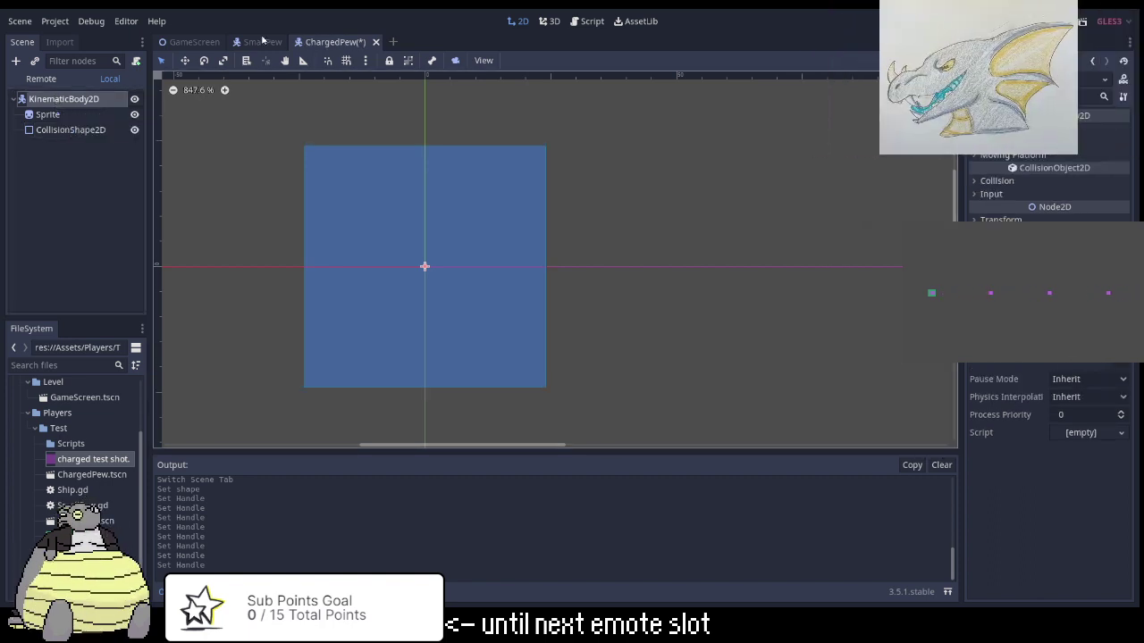
left_click(262, 42)
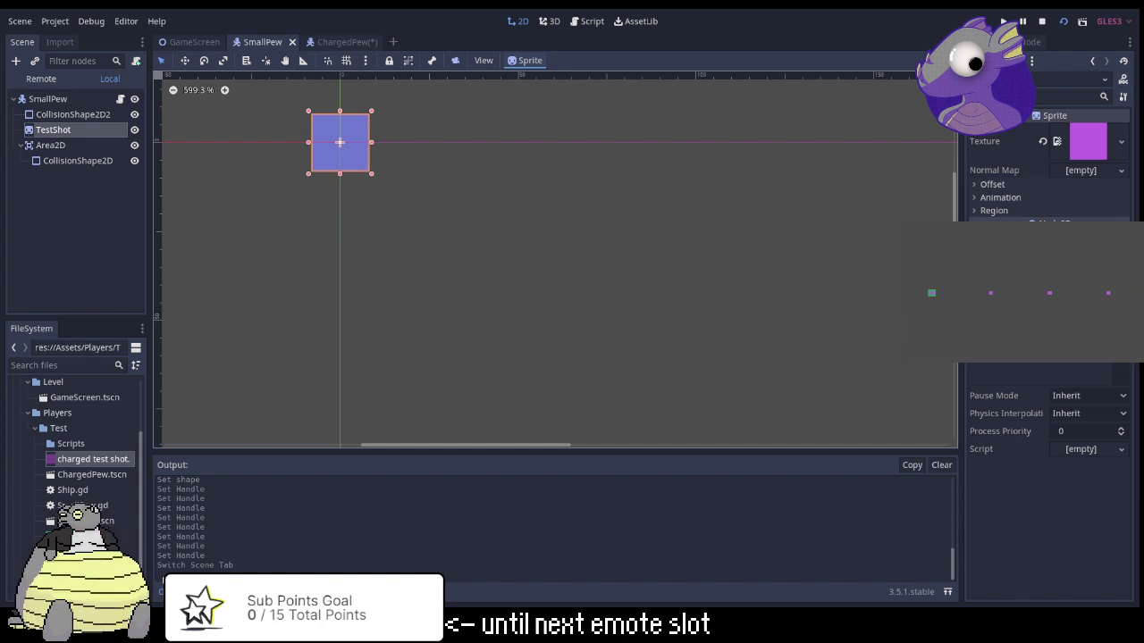
left_click(352, 41)
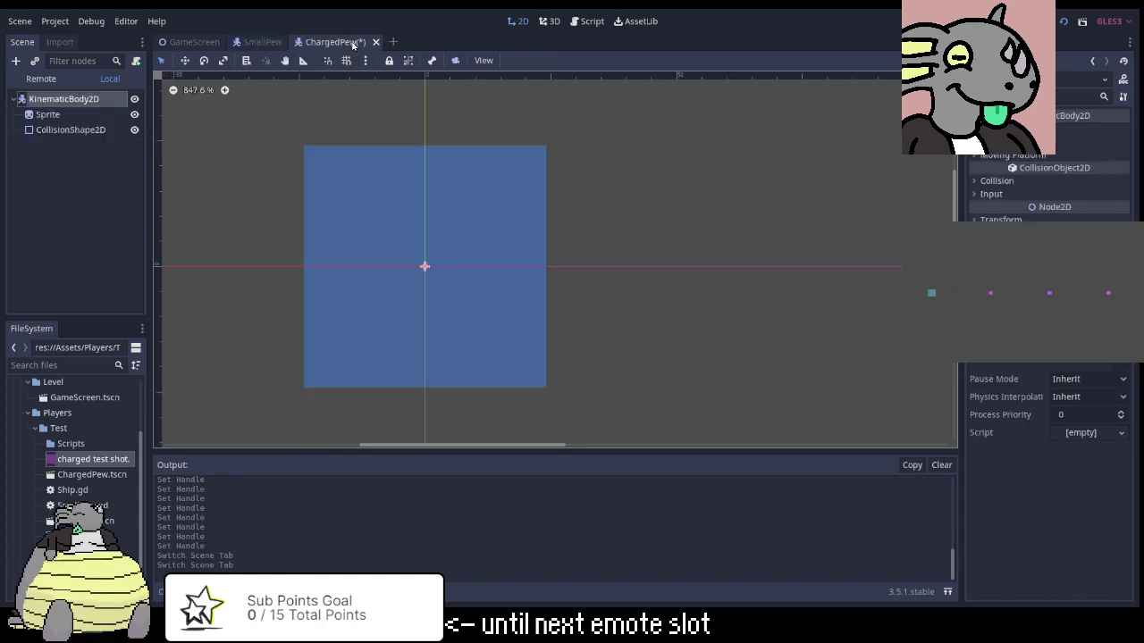
left_click(259, 41)
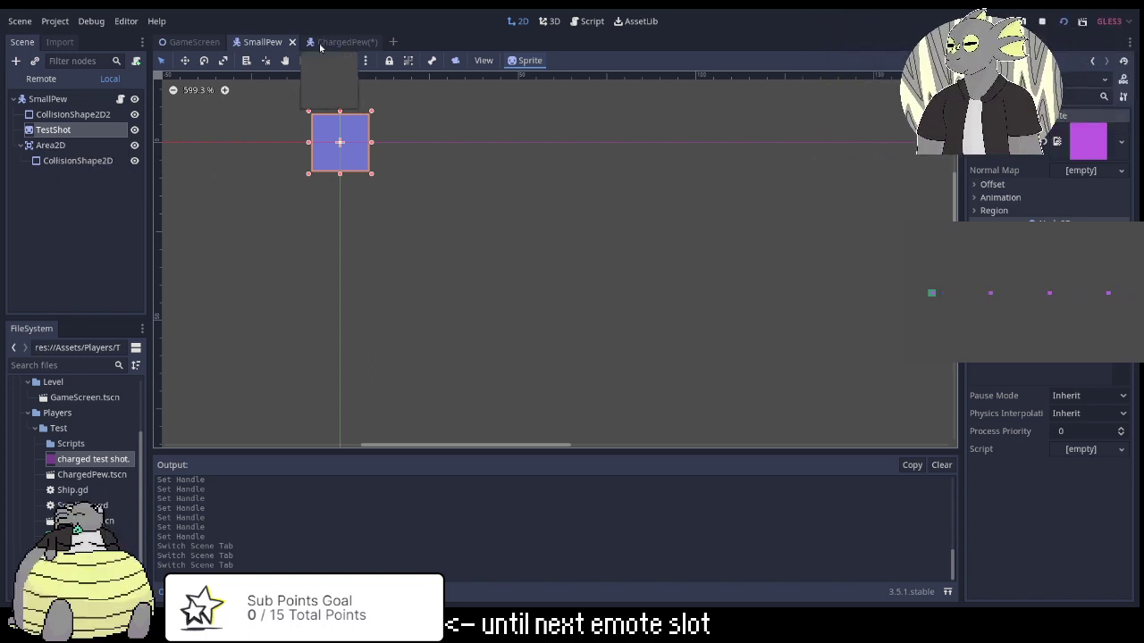
left_click(577, 23)
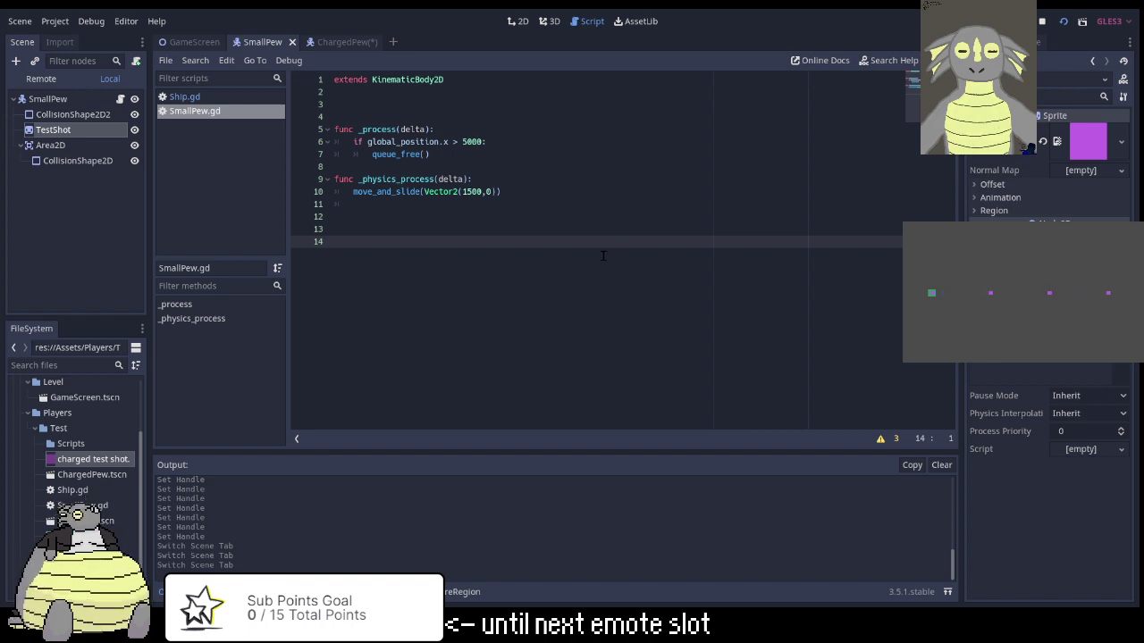
left_click(346, 43)
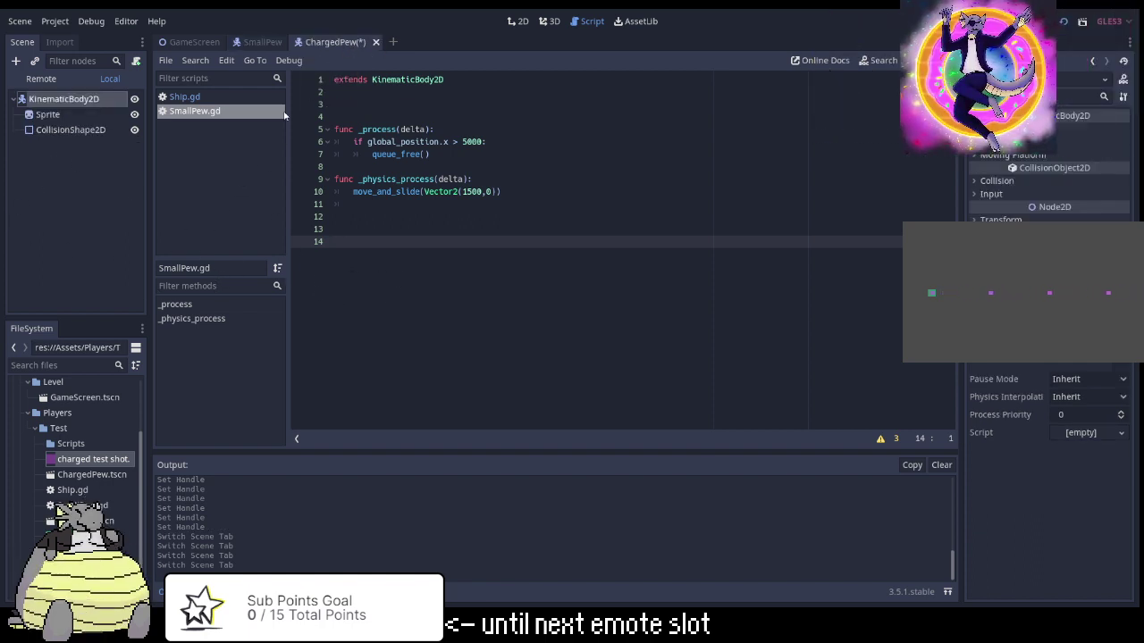
key("ctrl+s")
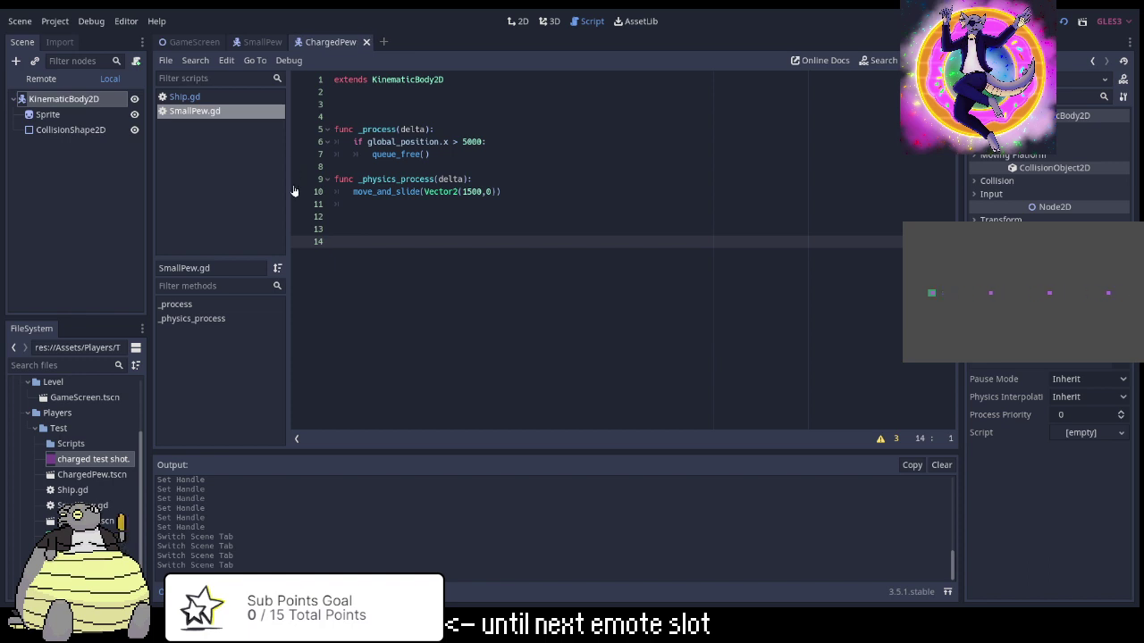
left_click(518, 21)
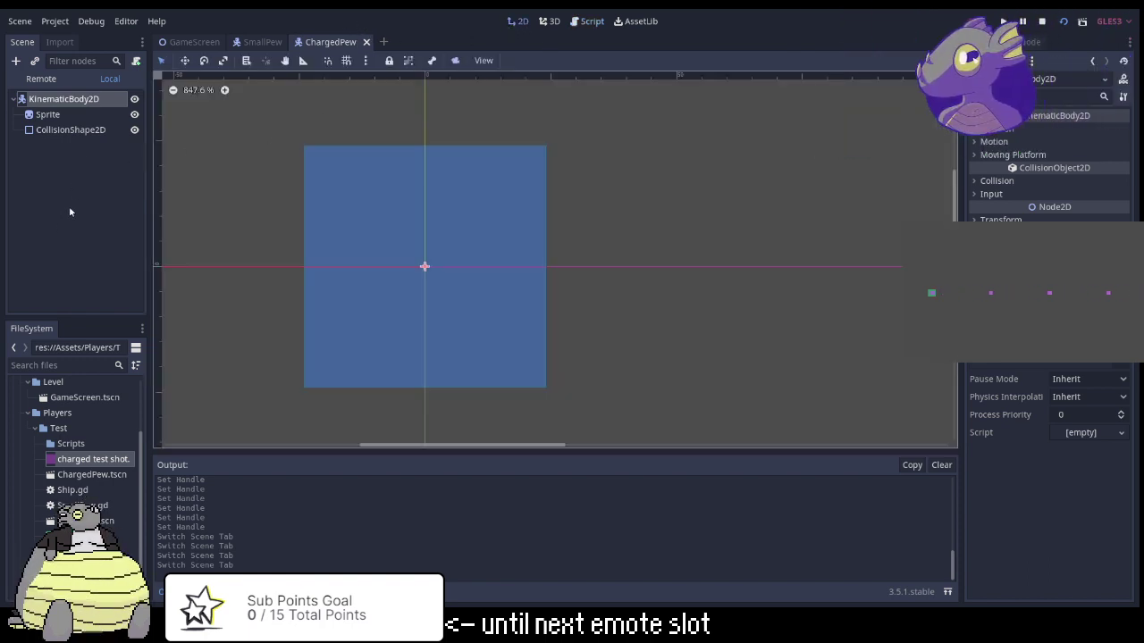
Attach a new ChargedPew.gd script to the ChargedPew KinematicBody2D root.
left_click(135, 60)
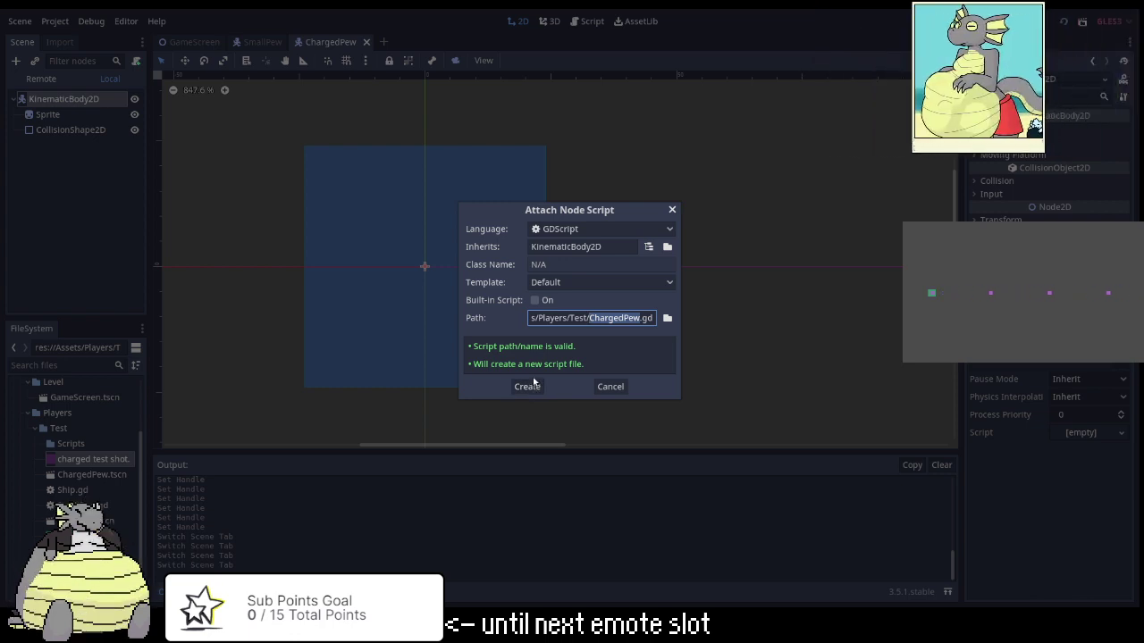
left_click(529, 386)
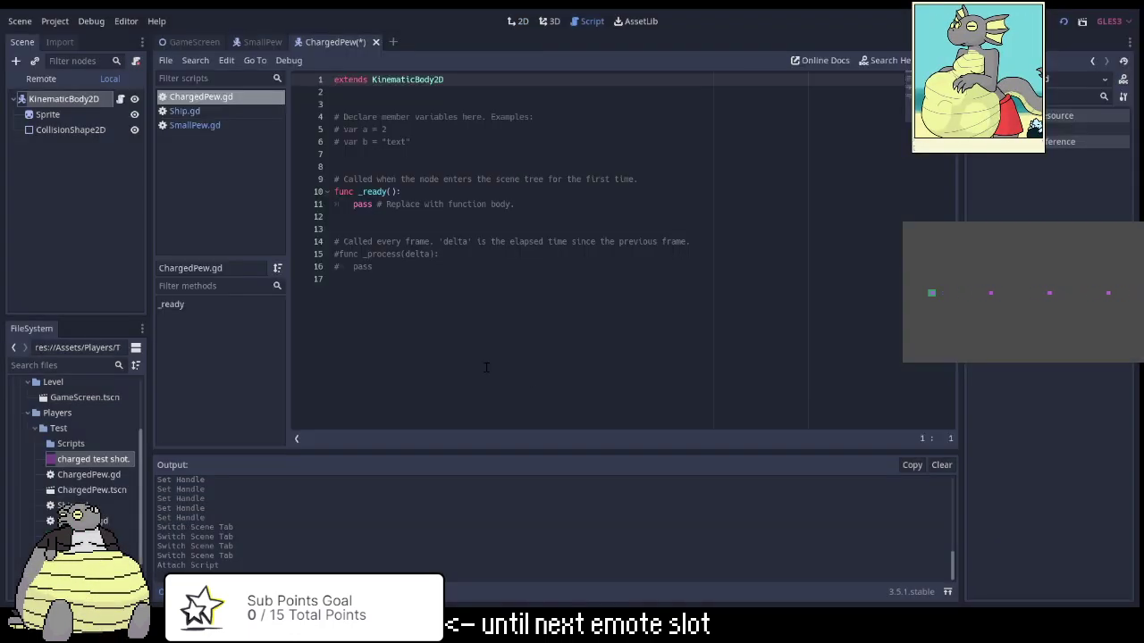
left_click(259, 43)
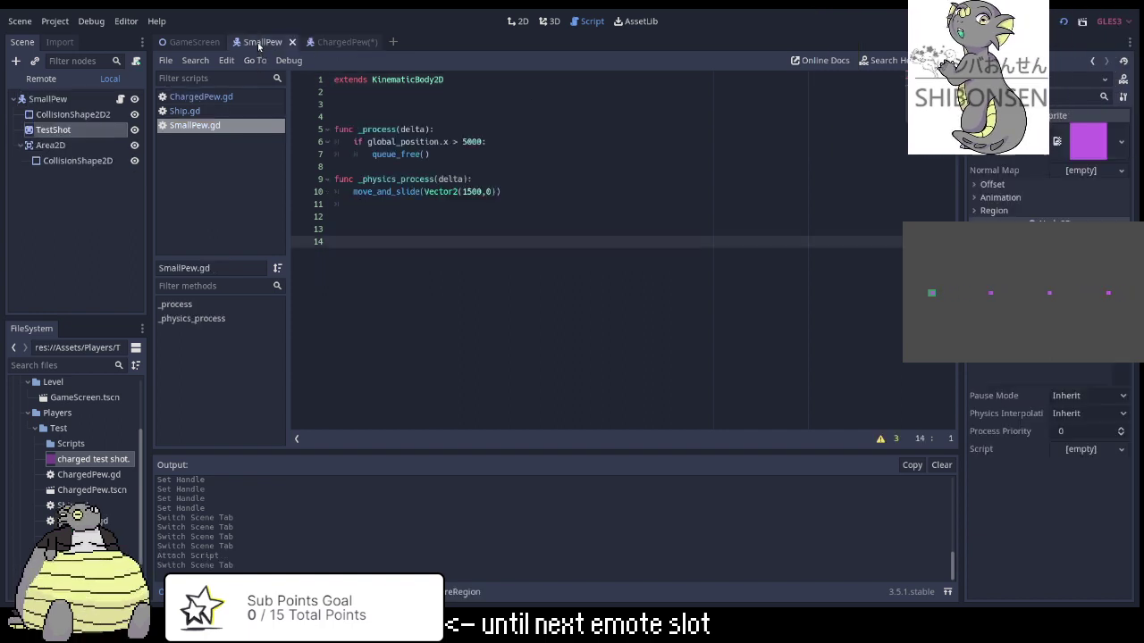
left_click(334, 45)
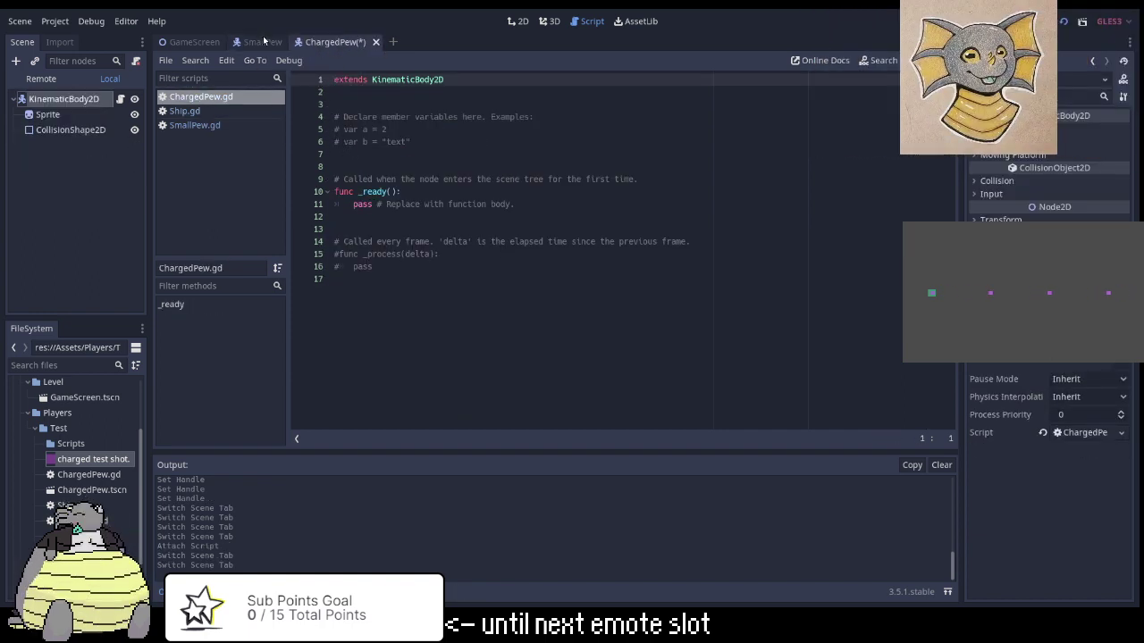
key("ctrl+shift+Tab")
left_click(349, 43)
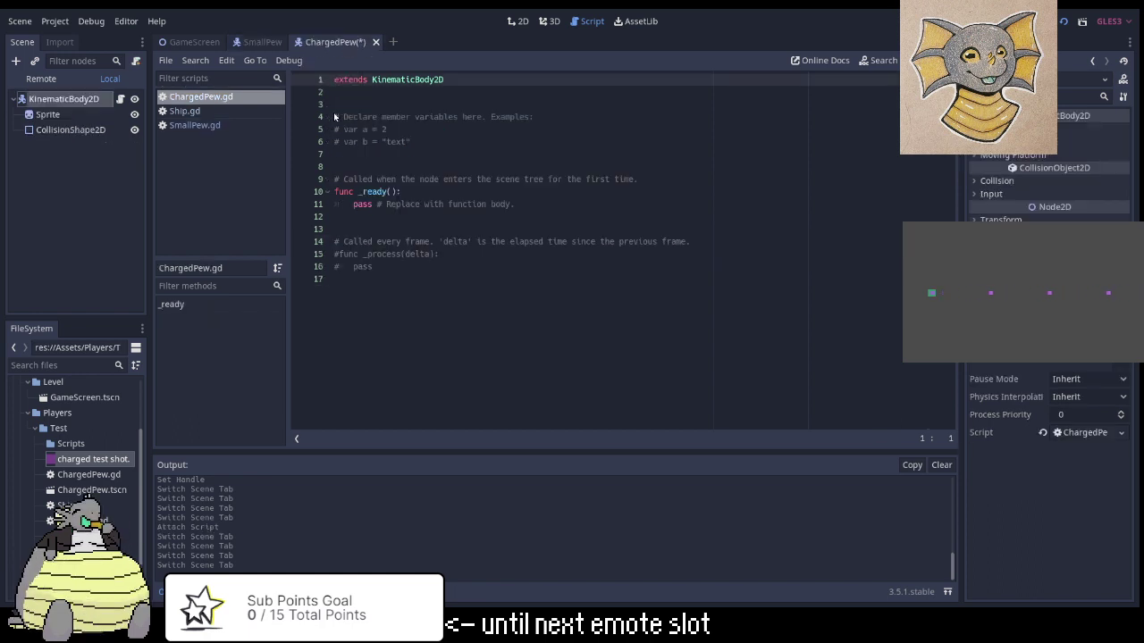
Delete the template code below 'extends KinematicBody2D' and save ChargedPew.gd.
left_click_drag(335, 116, 421, 337)
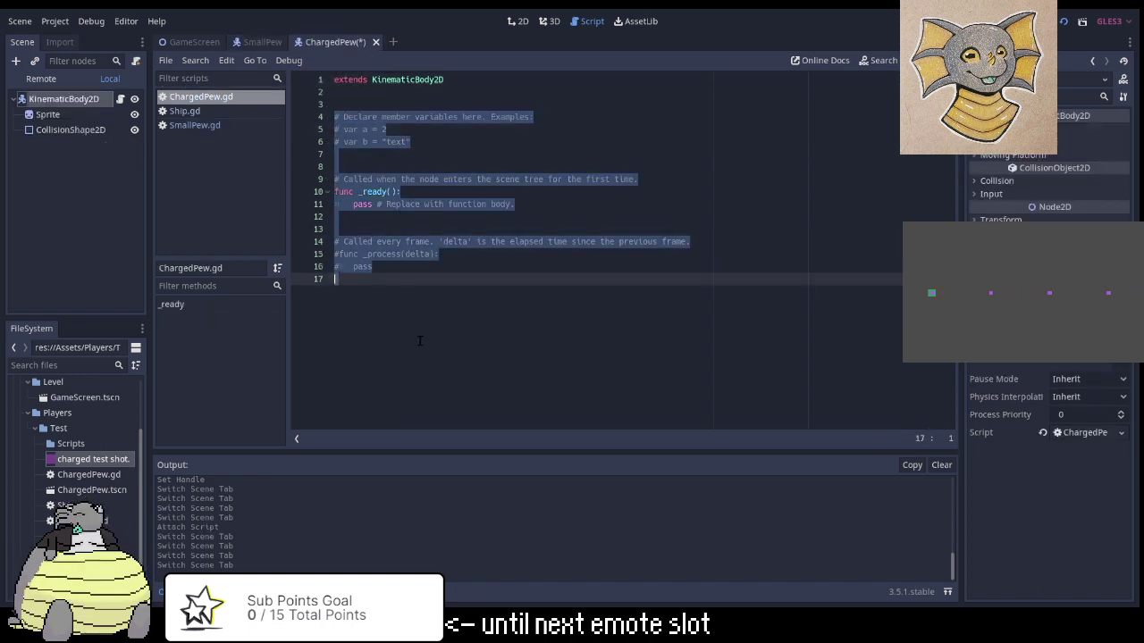
left_click(665, 390)
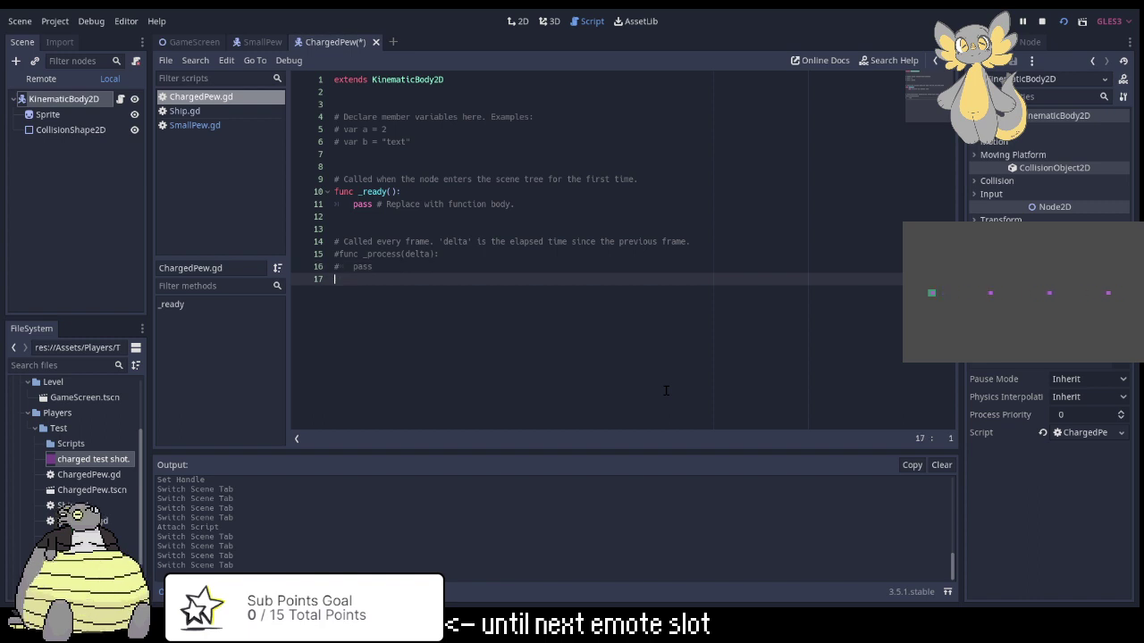
key("shift+Up")
key("shift+Up")
key("shift+Up")
key("shift+Up")
key("shift+Up")
key("shift+Up")
key("shift+Up")
key("BackSpace")
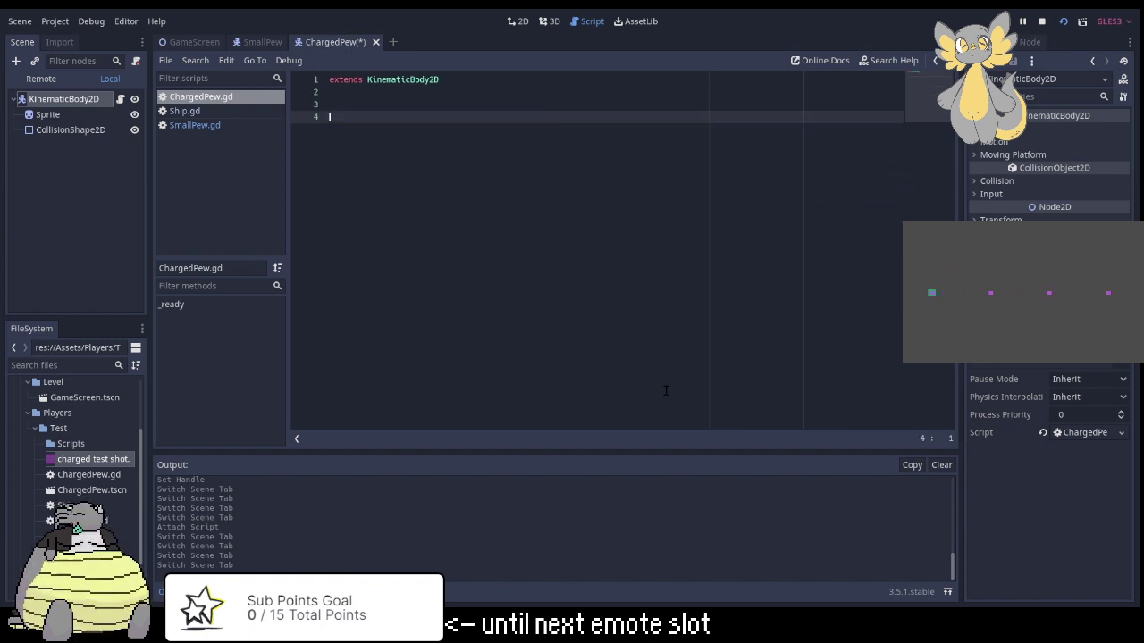
key("ctrl+s")
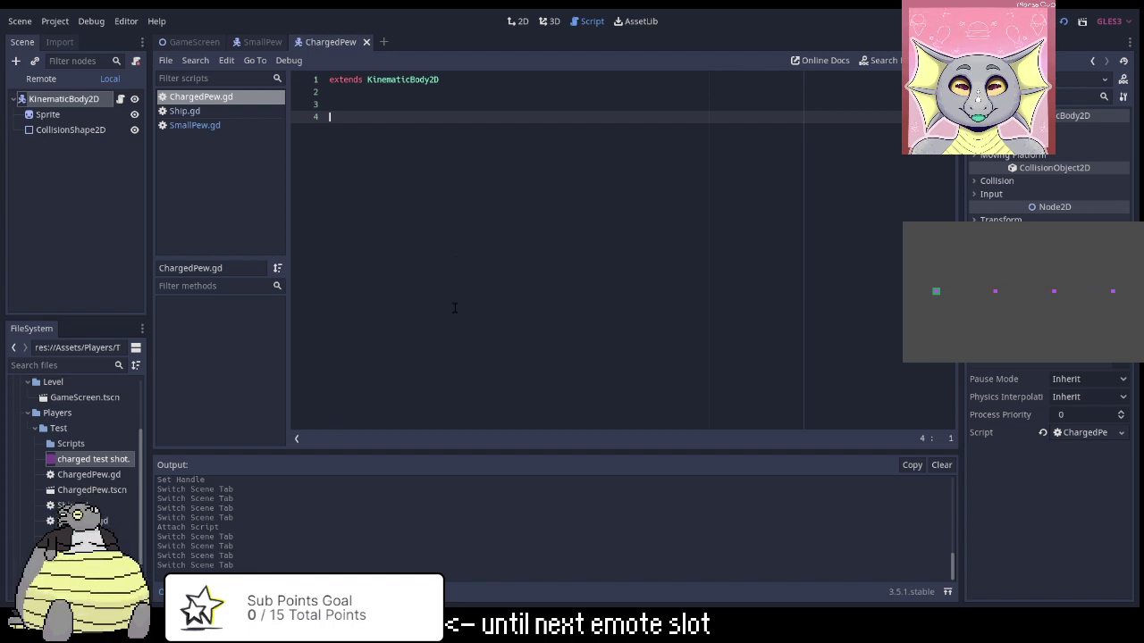
Select the _process off-screen check and _physics_process body in SmallPew.gd for copying.
left_click(197, 112)
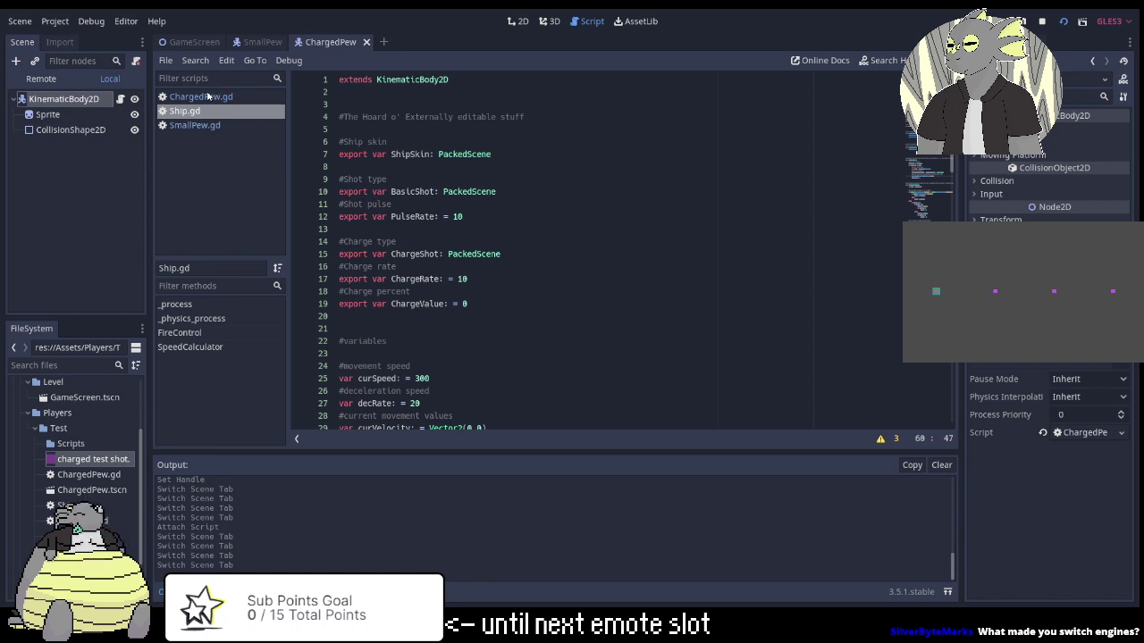
left_click(207, 97)
left_click(205, 125)
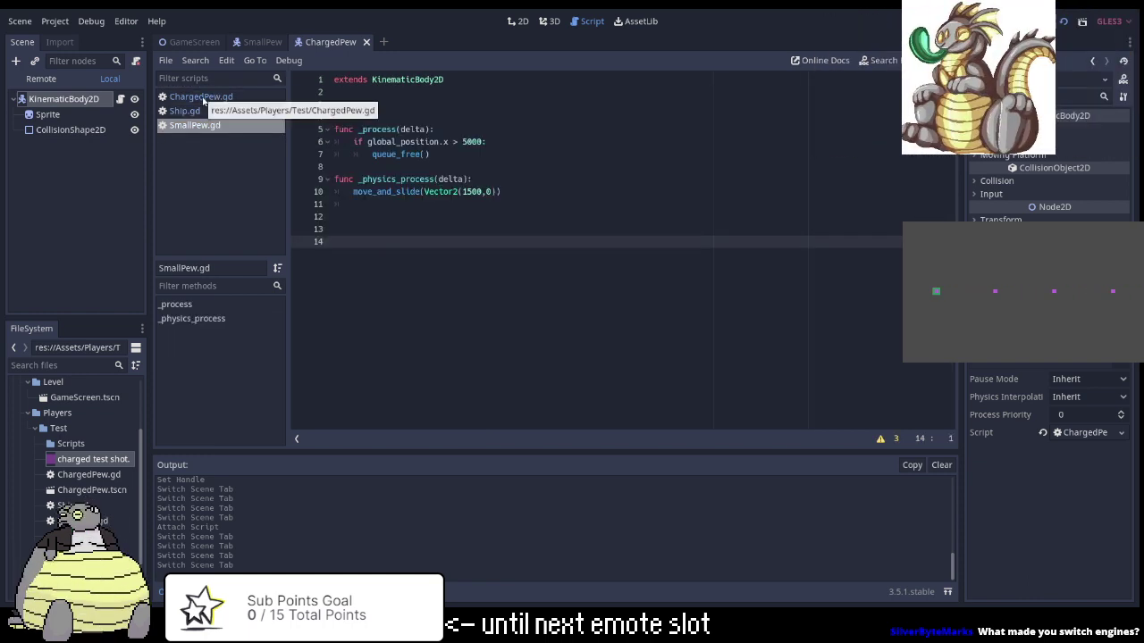
left_click(490, 154)
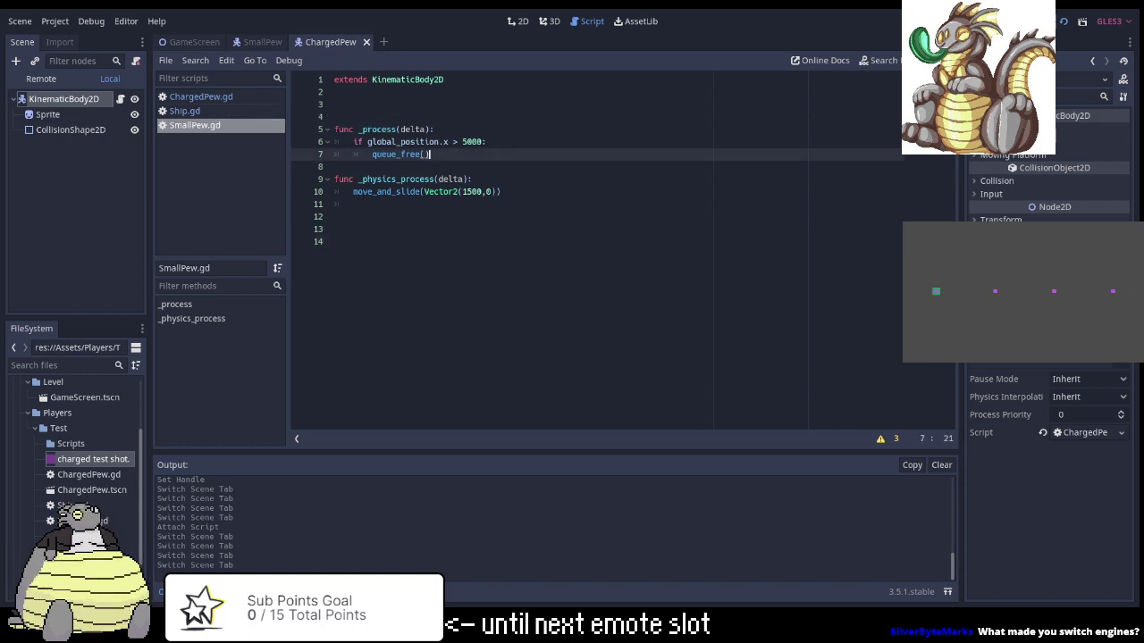
key("shift+Up")
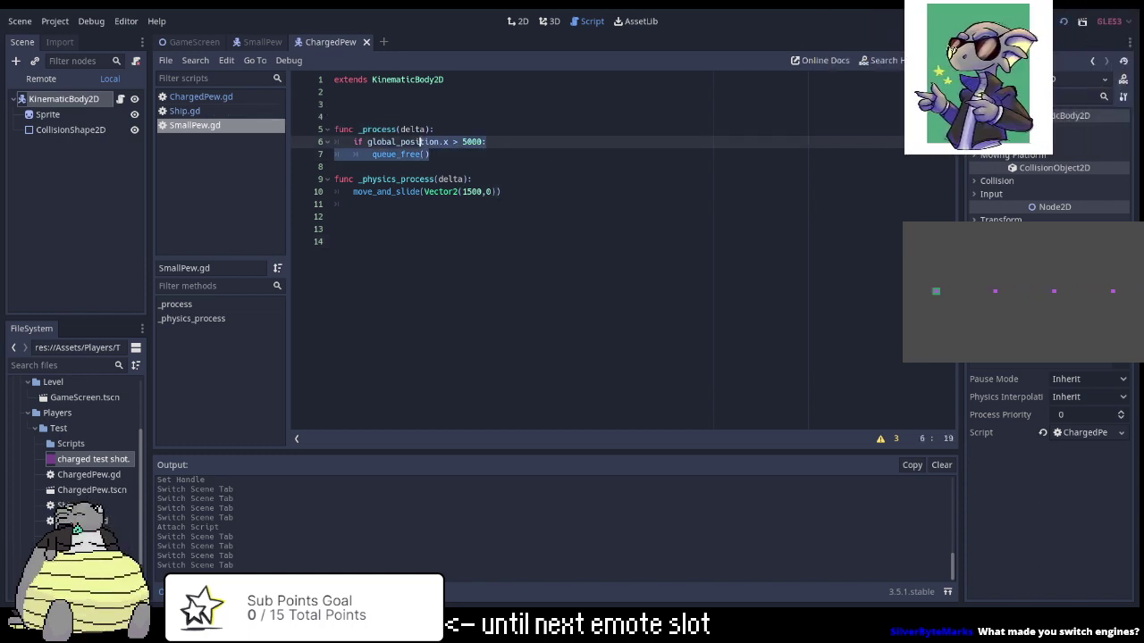
key("shift+Up")
key("shift+Up")
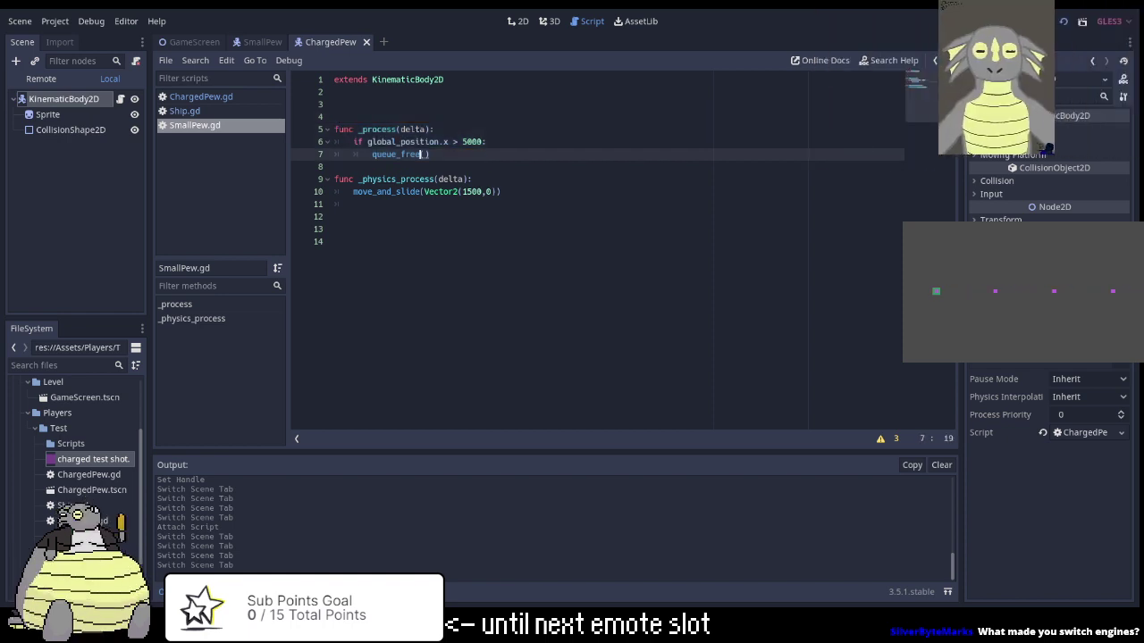
mouse_move(334, 216)
left_mouse_down()
mouse_move(420, 191)
mouse_move(334, 129)
left_mouse_up()
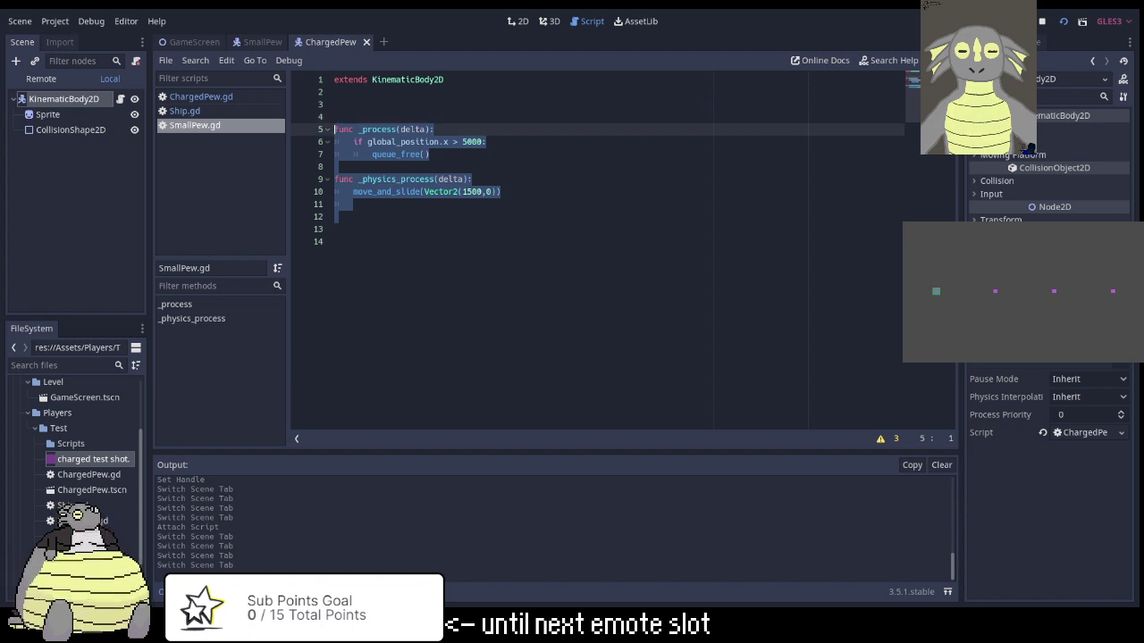
Paste the copied SmallPew process functions into ChargedPew.gd.
left_click(223, 96)
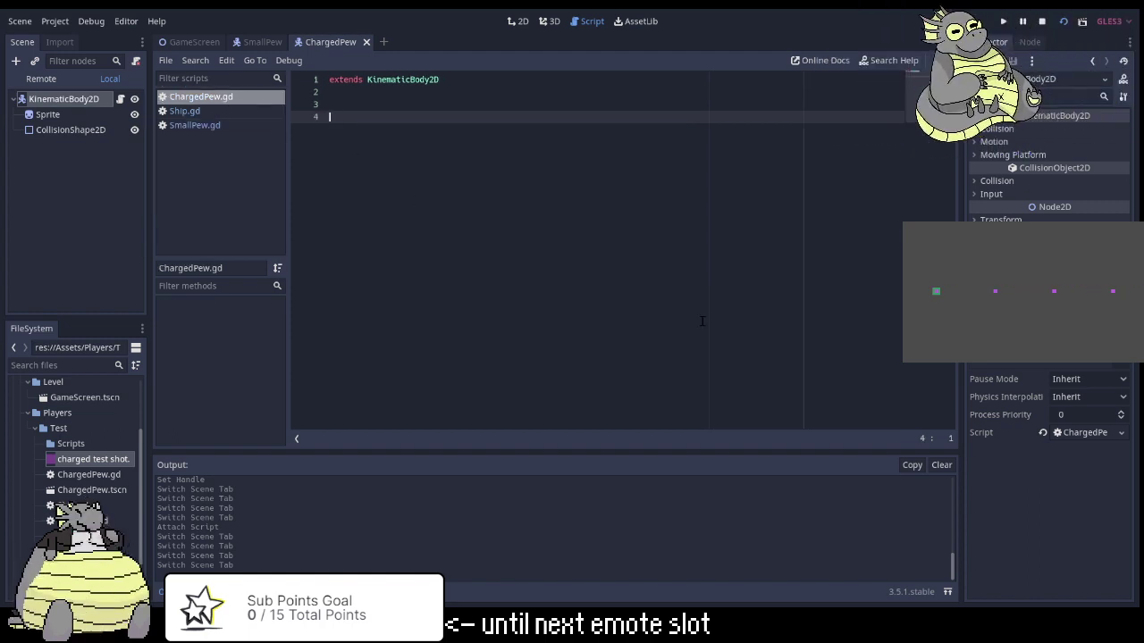
type("func _process(delta): \tif global_position.x > 5000: \t\tqueue_free()  func _physics_process(delta): \tmove_and_slide(Vector2(1500,0))")
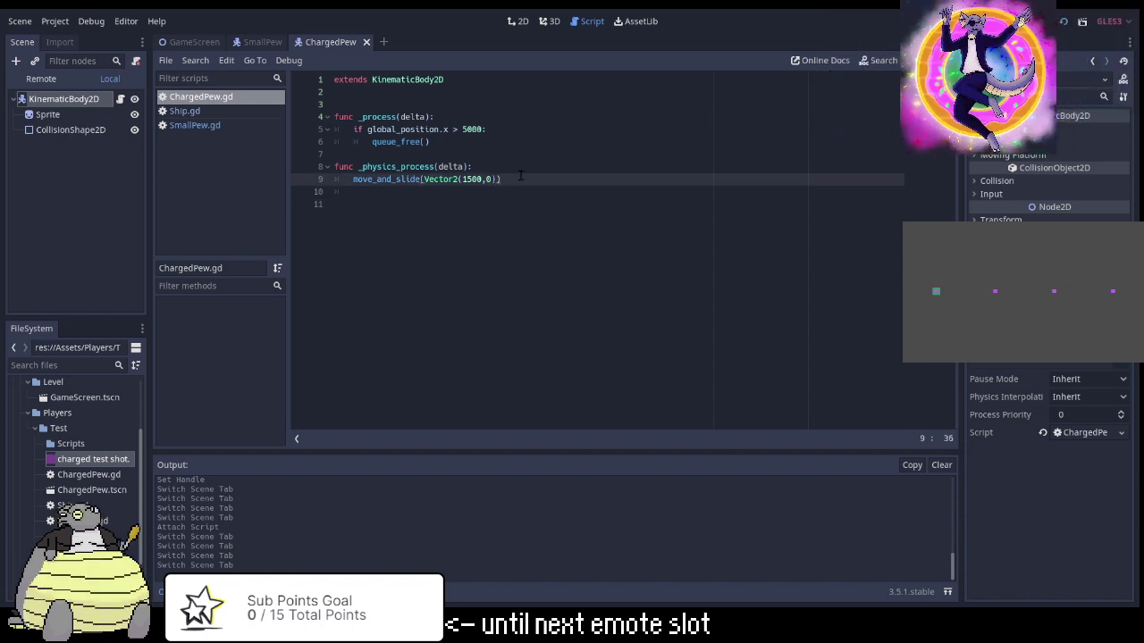
left_click(518, 169)
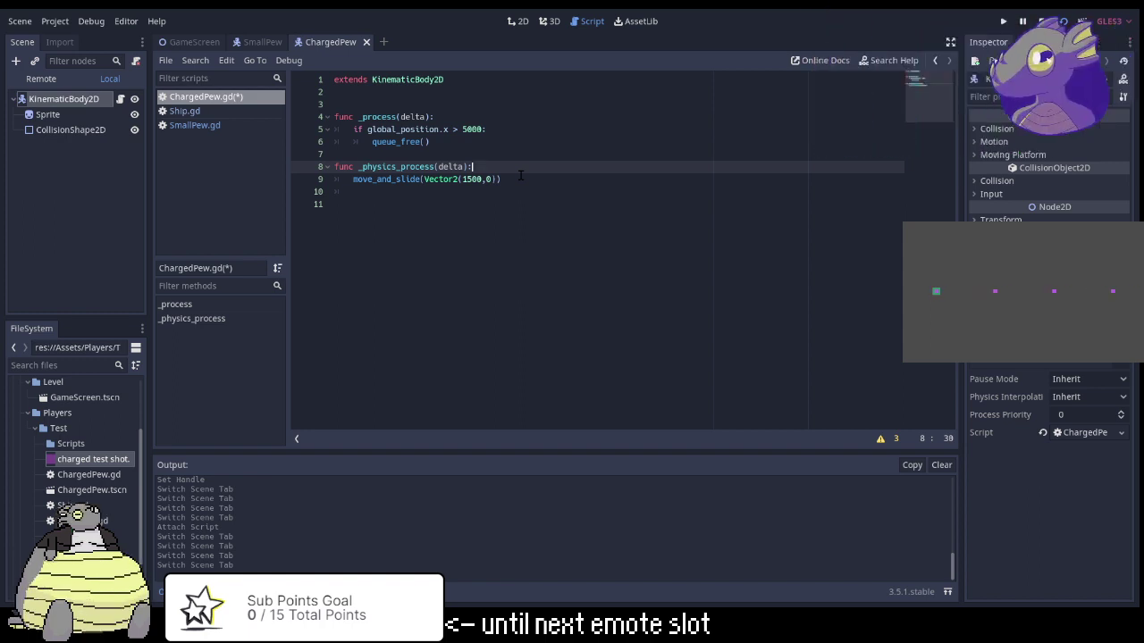
Declare 'var velSpd = 1' on a new line under the extends line.
key("Up")
key("Up")
key("Up")
key("Up")
key("Up")
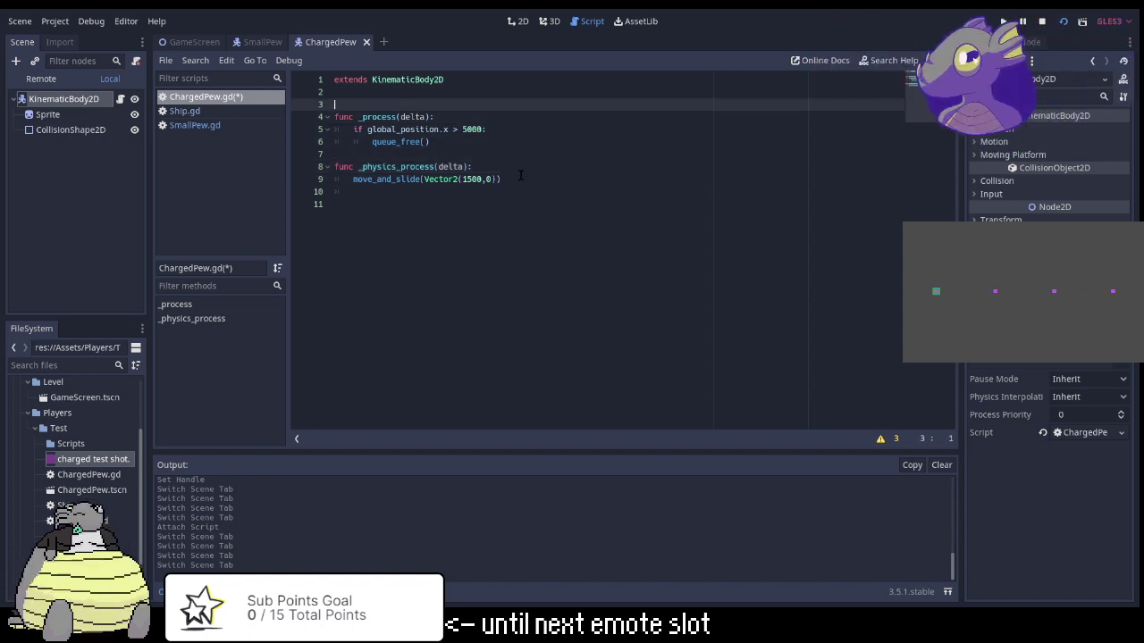
key("Up")
key("Return")
type("var ")
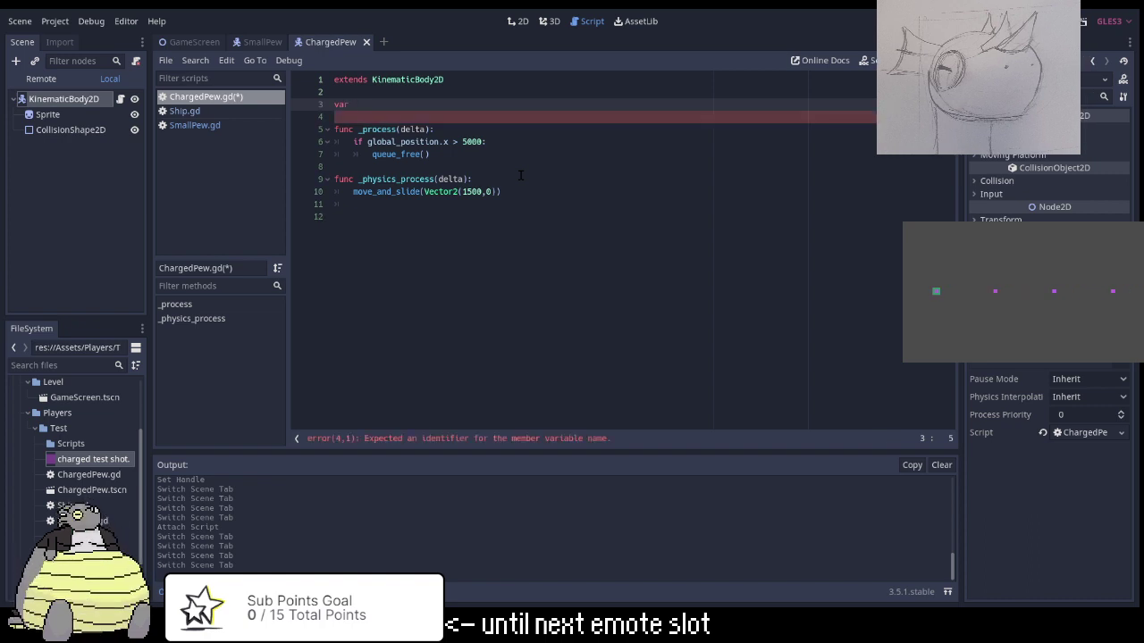
type("veloci")
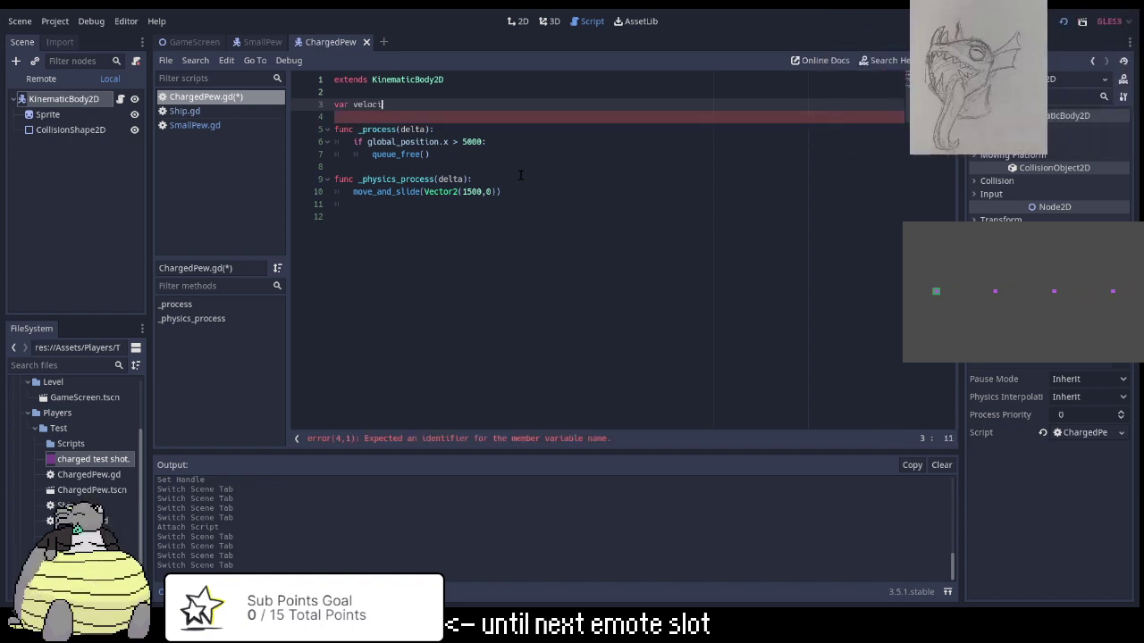
type("ty")
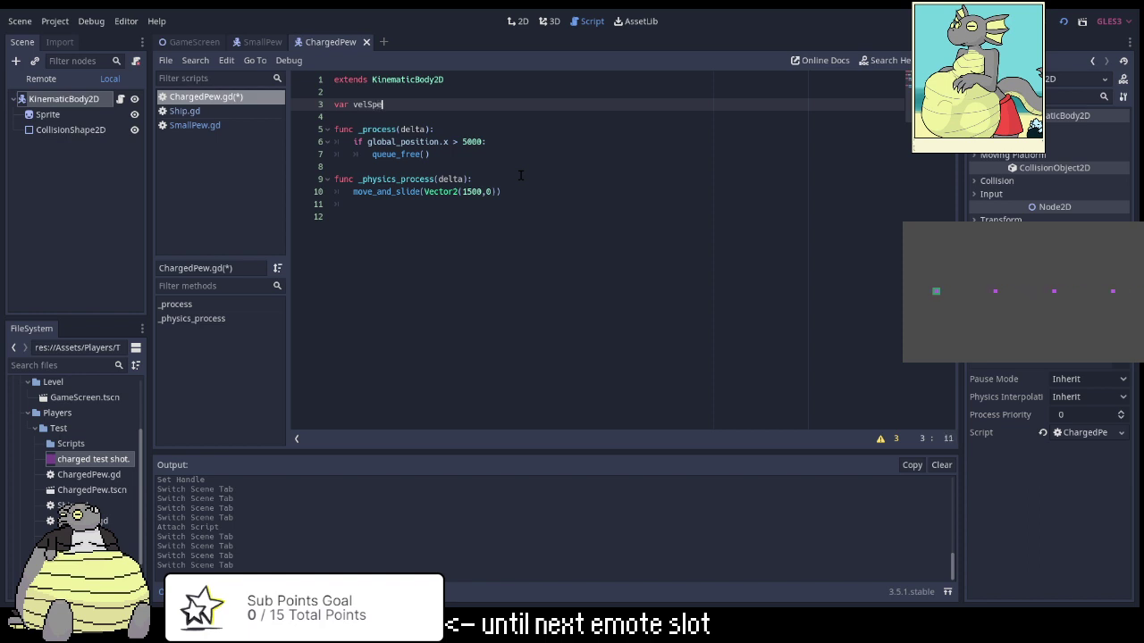
key("BackSpace")
type("d")
type(" = ")
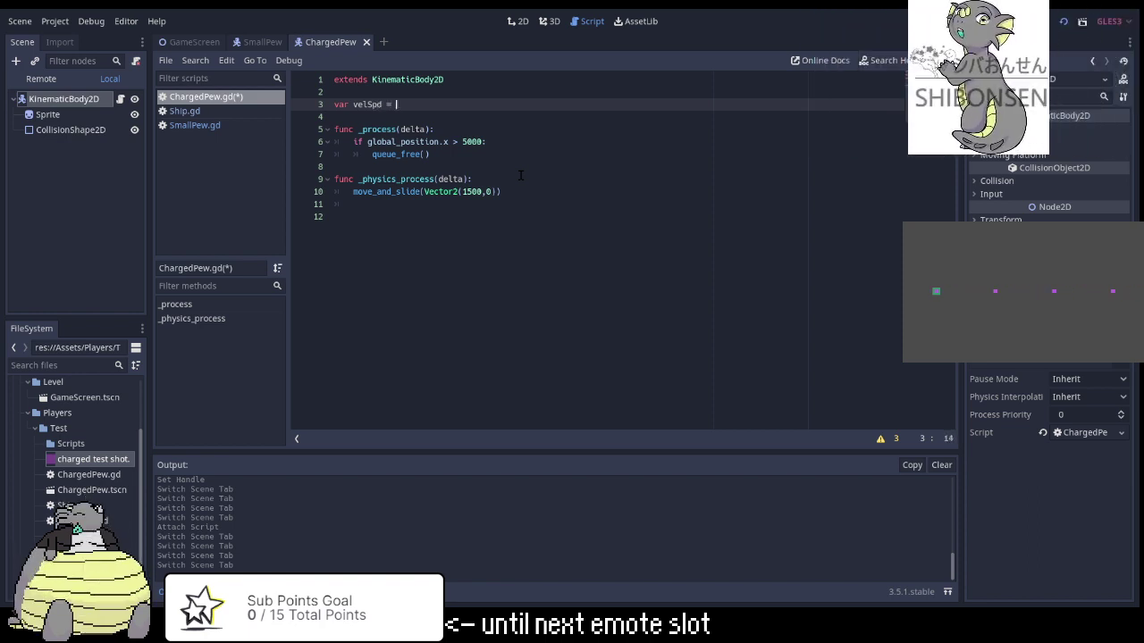
type("1;")
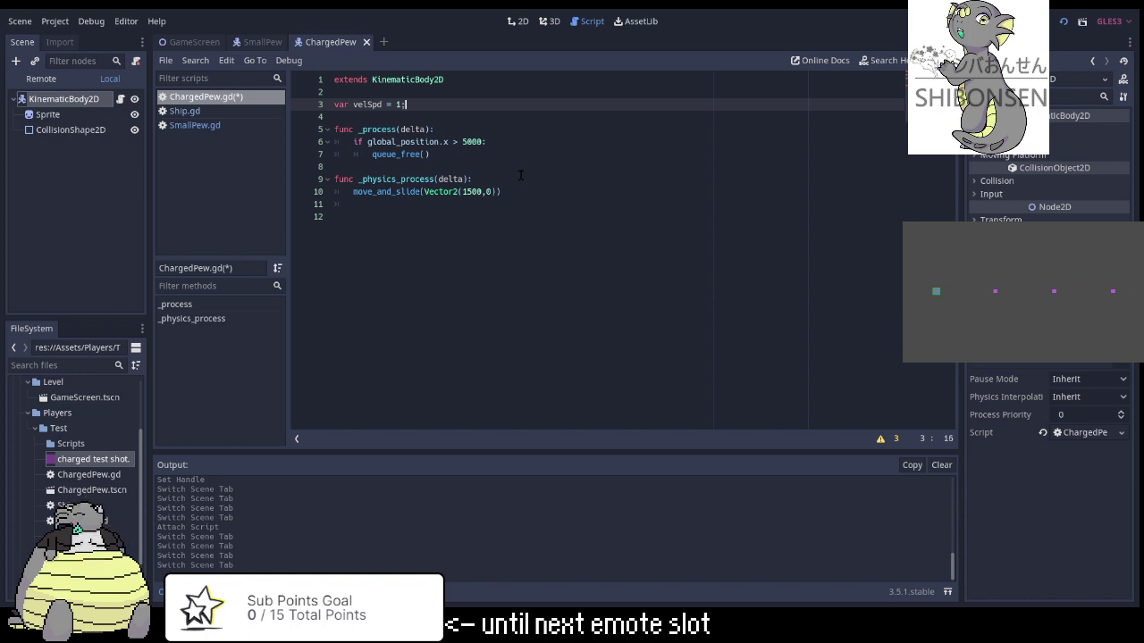
key("Down")
key("Down")
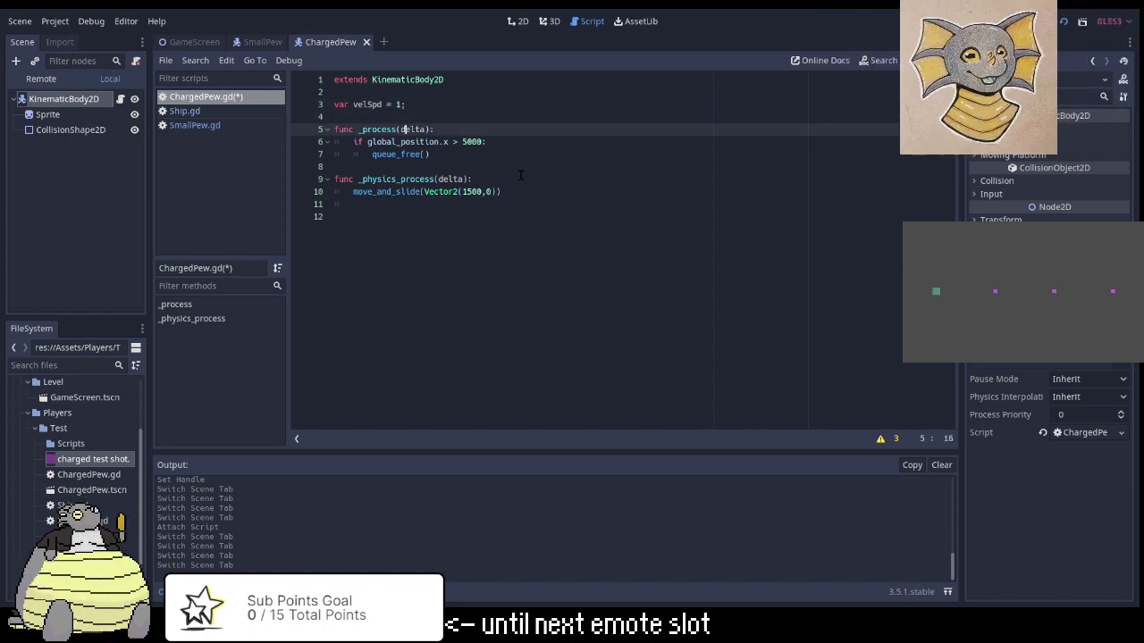
Review SmallPew.gd and Ship.gd for comparison.
left_click(198, 128)
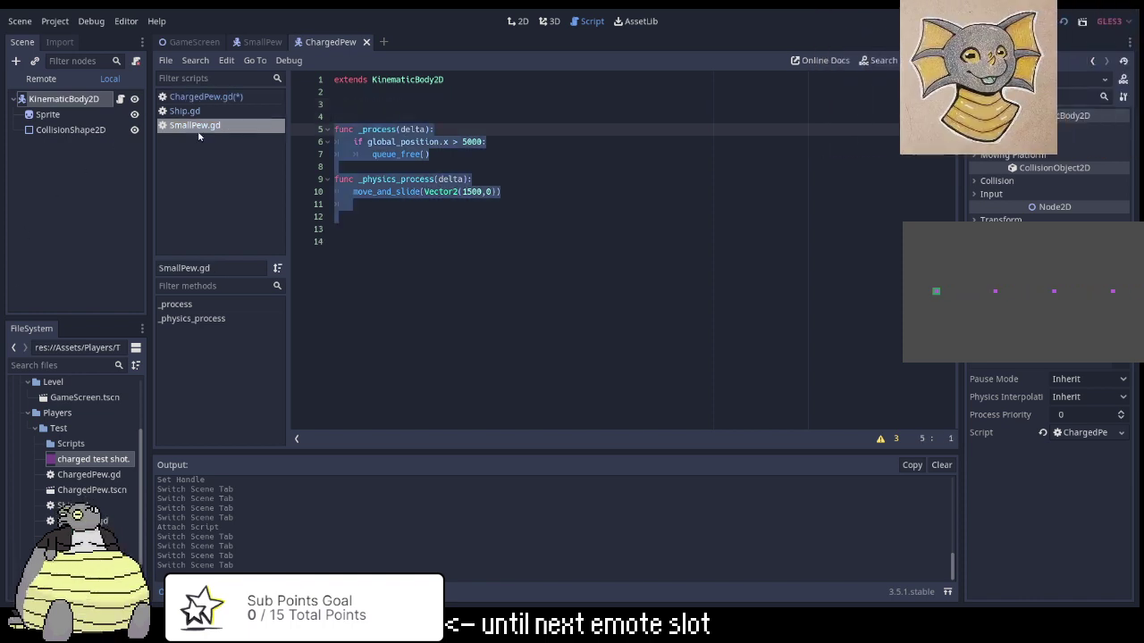
left_click(212, 115)
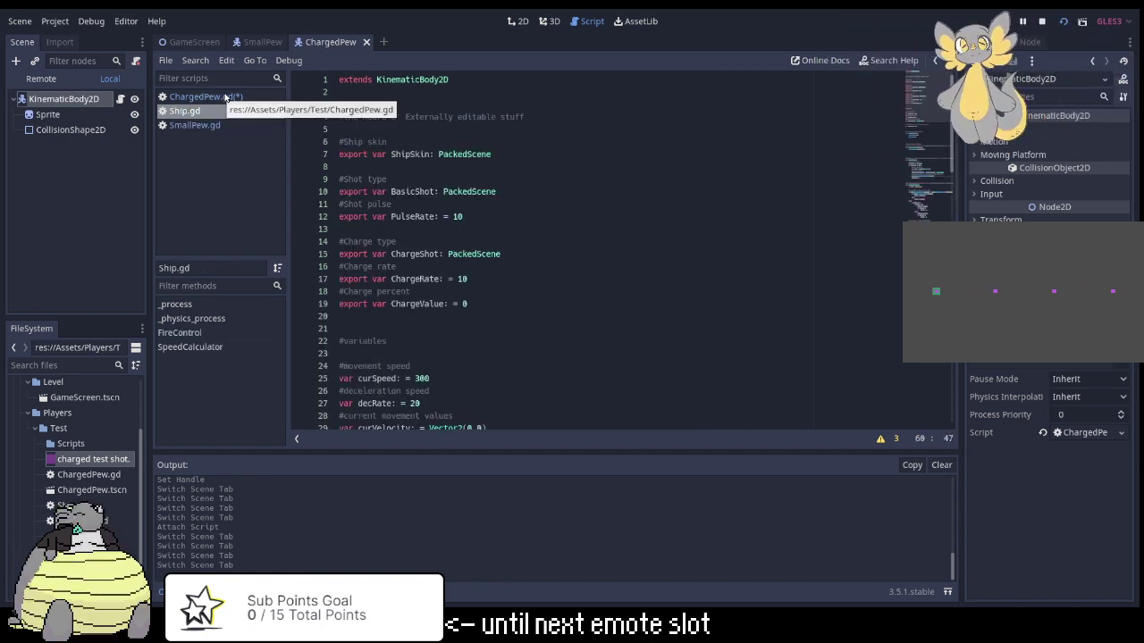
scroll(529, 260, "down", 6)
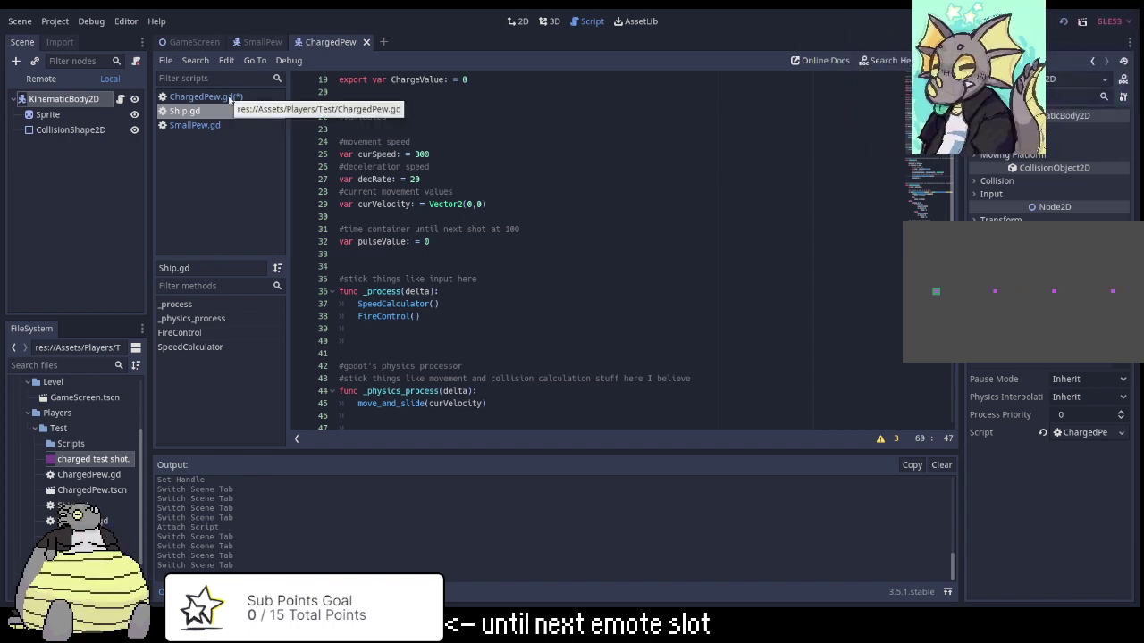
Remove the trailing semicolon from the velSpd declaration on line 3.
left_click(229, 98)
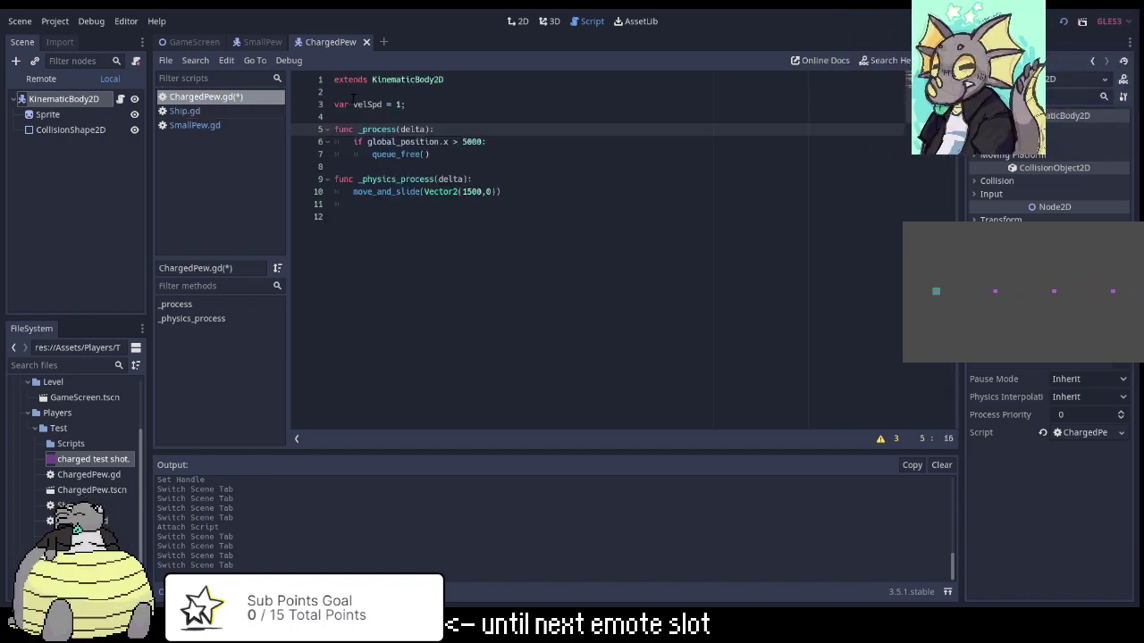
left_click(413, 104)
key("BackSpace")
key("Left")
key("Left")
key("Left")
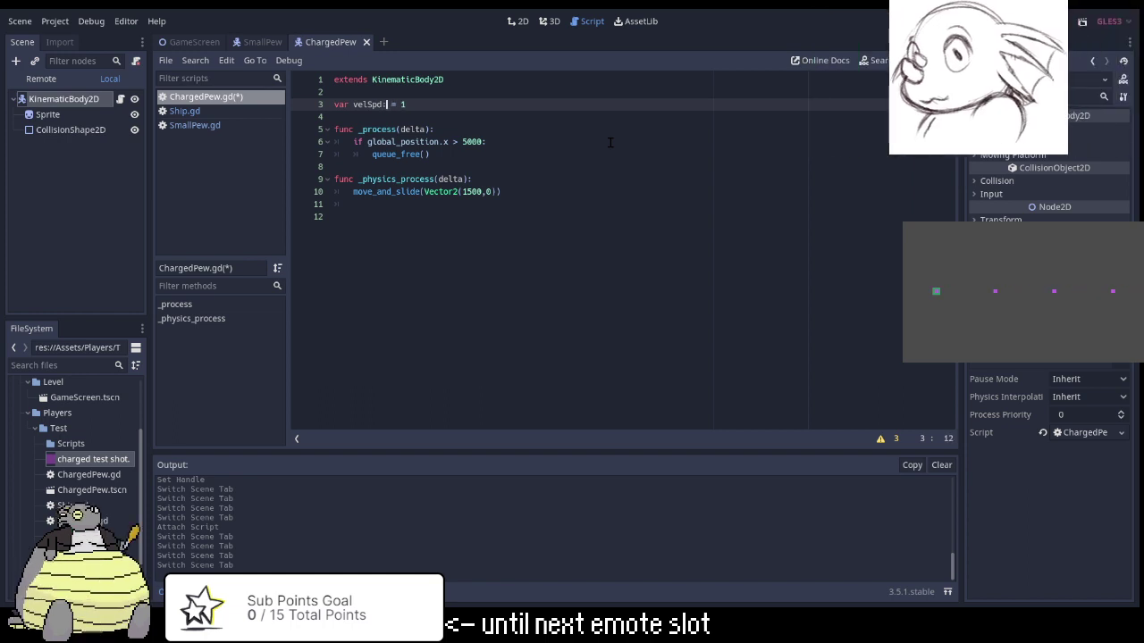
Insert 'velSpd*=2' on a new line above move_and_slide in _physics_process.
key("Down")
key("Down")
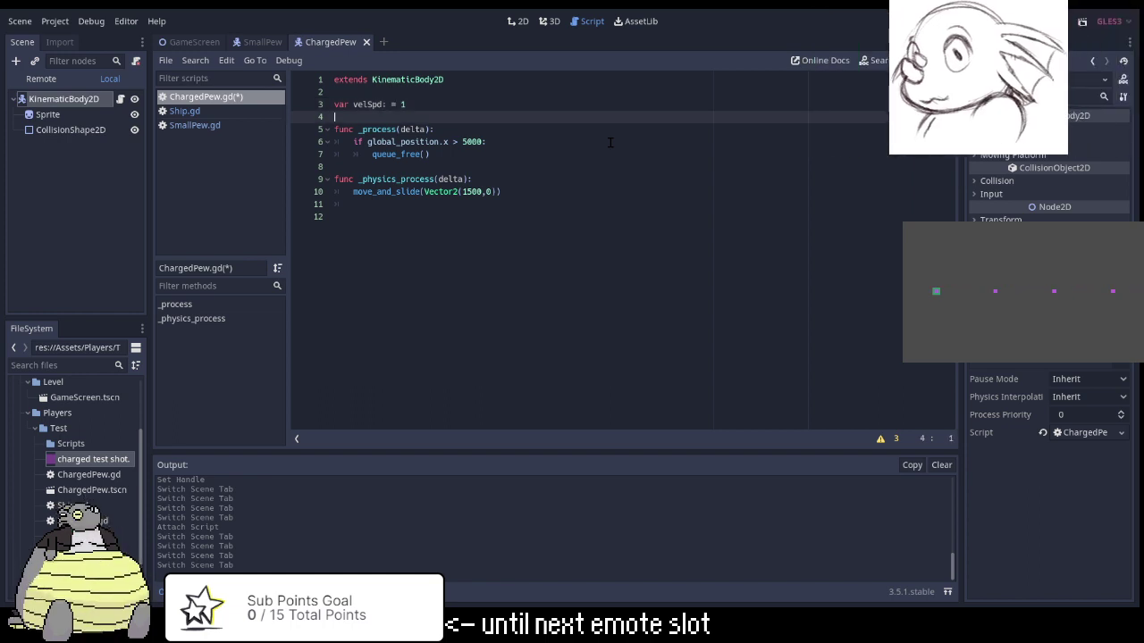
key("Down")
key("Down")
key("Down")
key("Down")
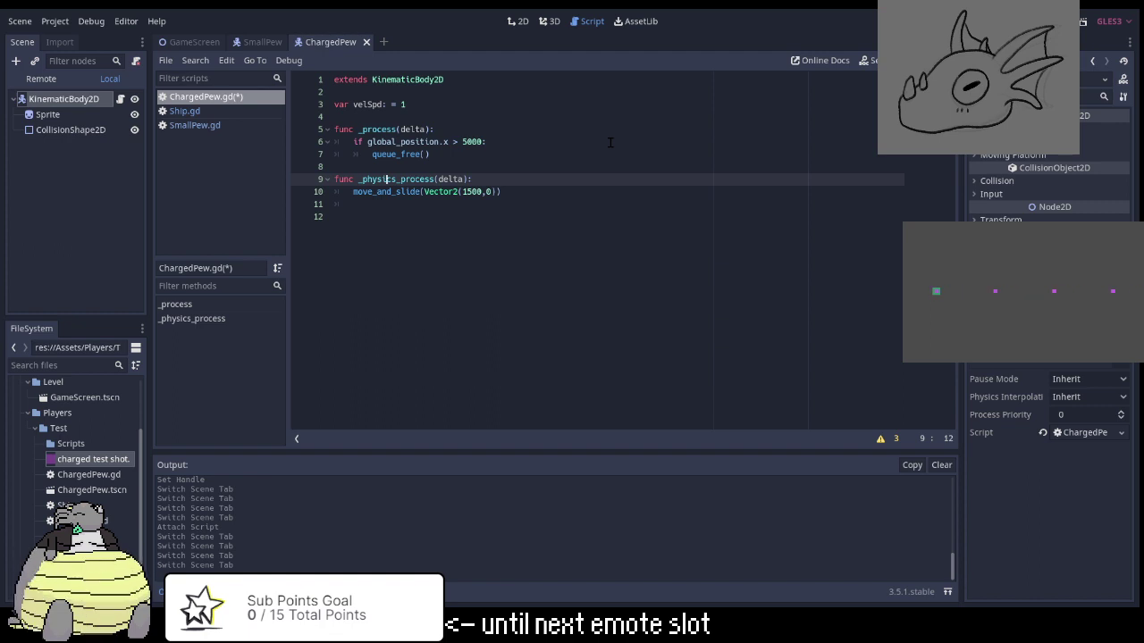
key("Down")
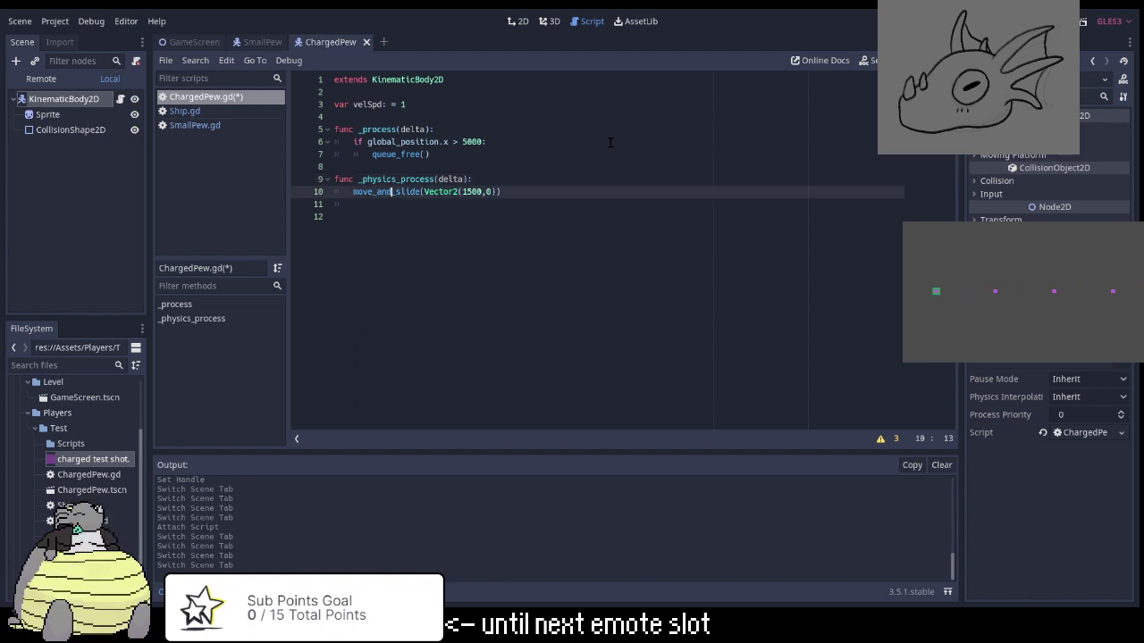
key("Up")
key("End")
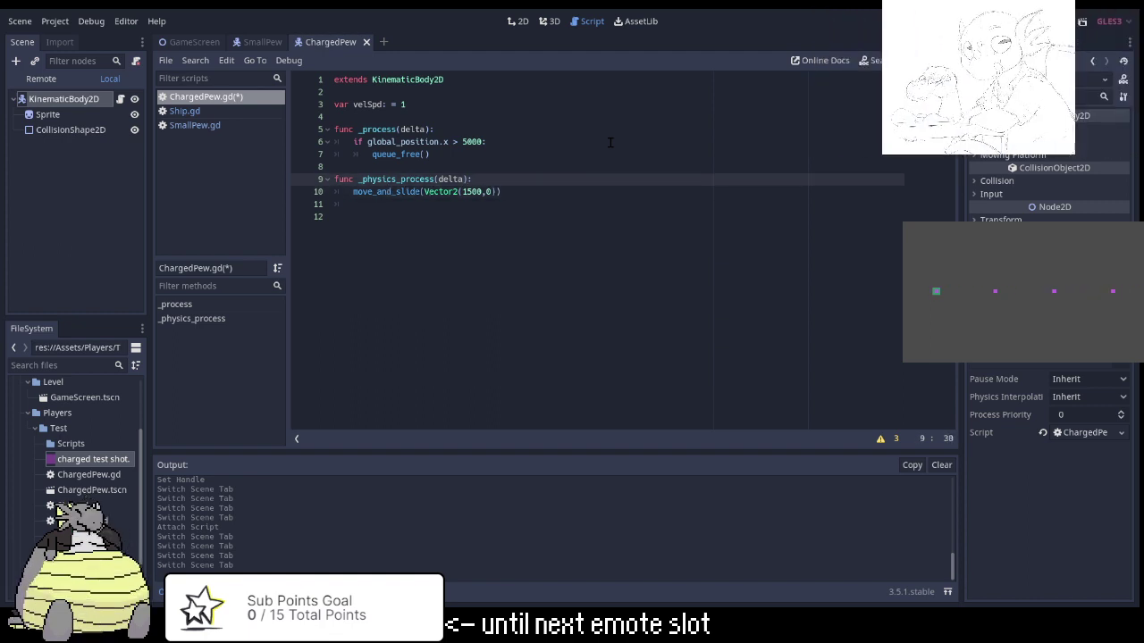
key("Return")
type("velSp")
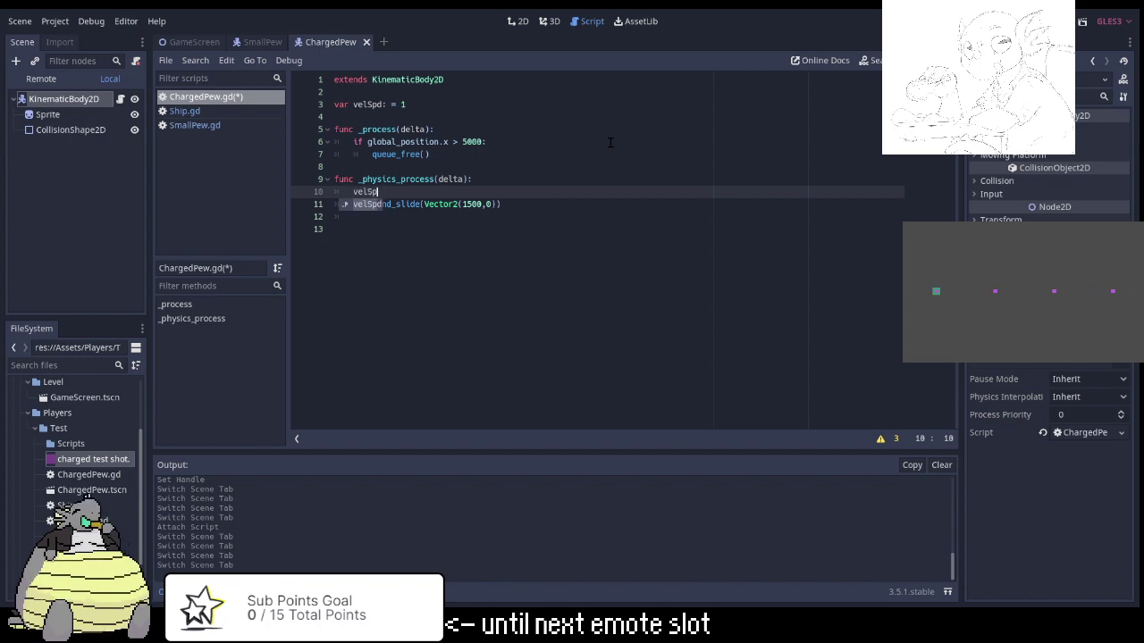
key("Return")
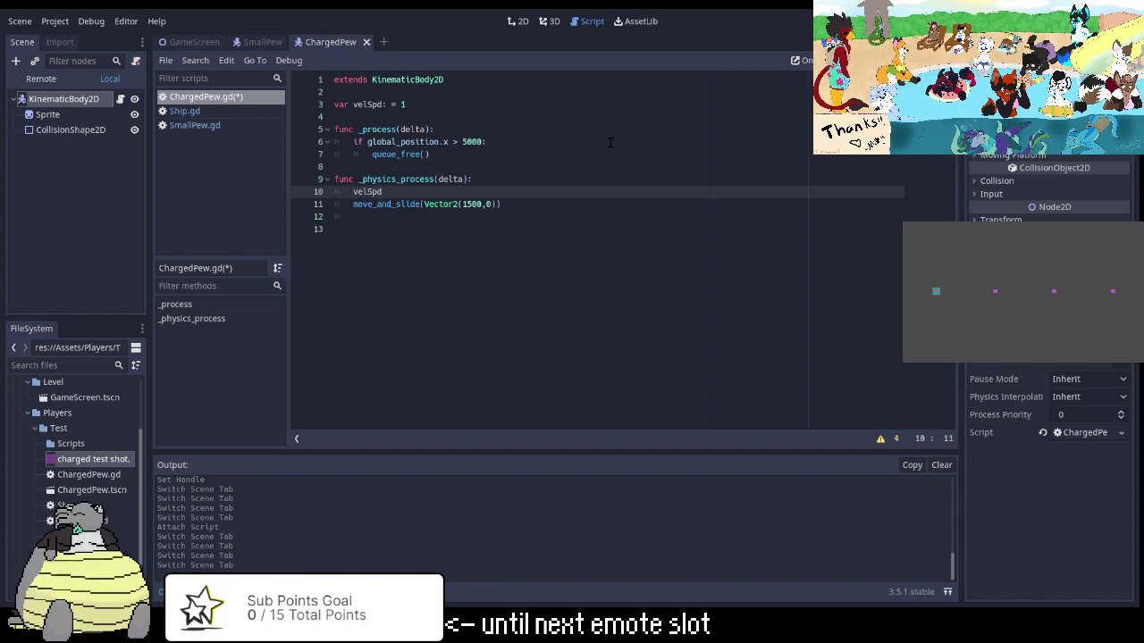
type("*=2")
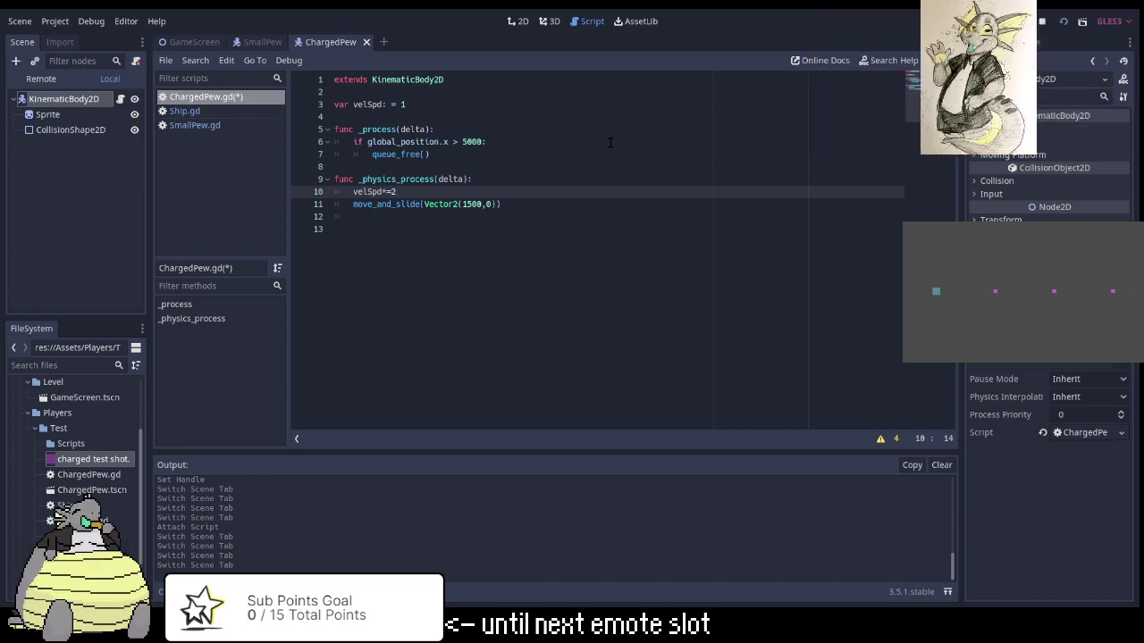
Replace the 1500 speed with velSpd in move_and_slide and save the script.
key("Down")
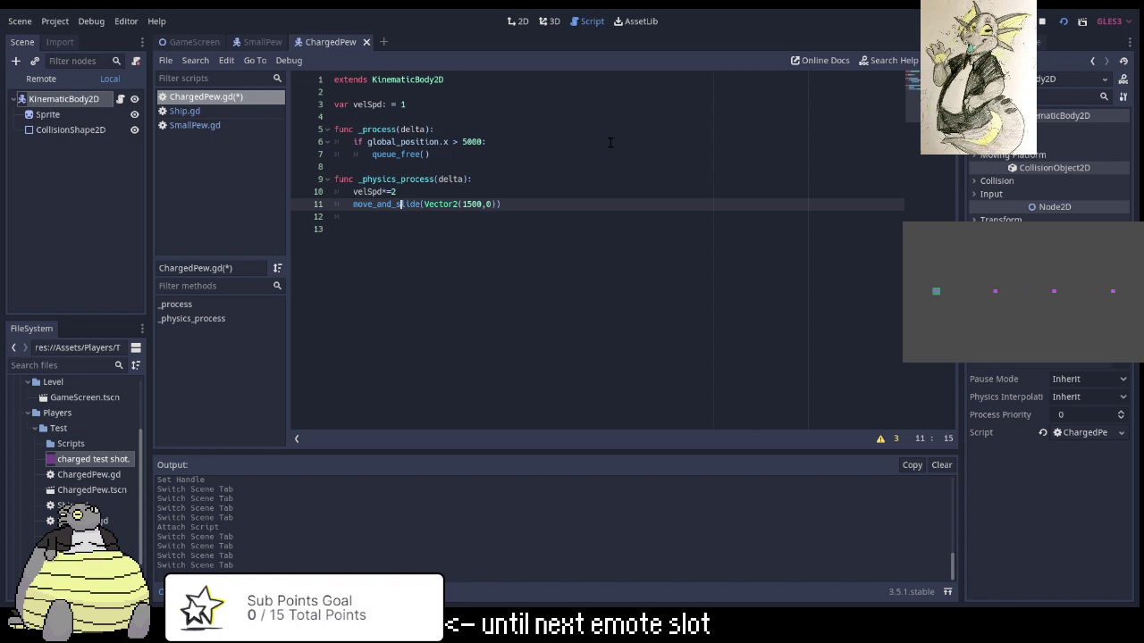
key("Right")
key("Right")
key("Right")
key("Right")
key("Right")
key("Right")
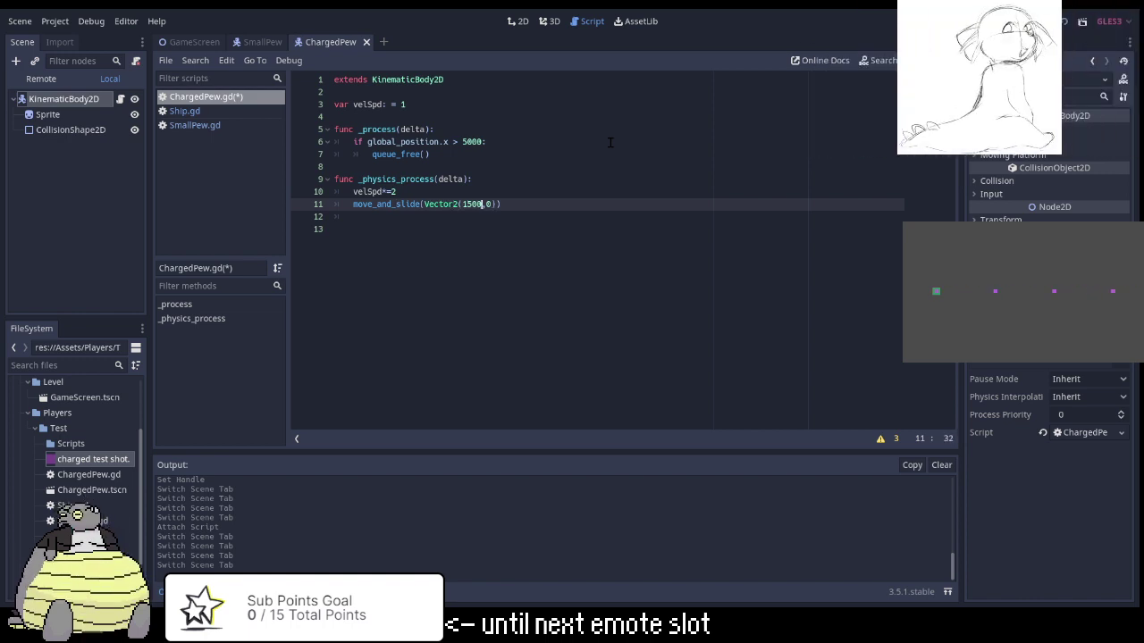
key("BackSpace")
type("l")
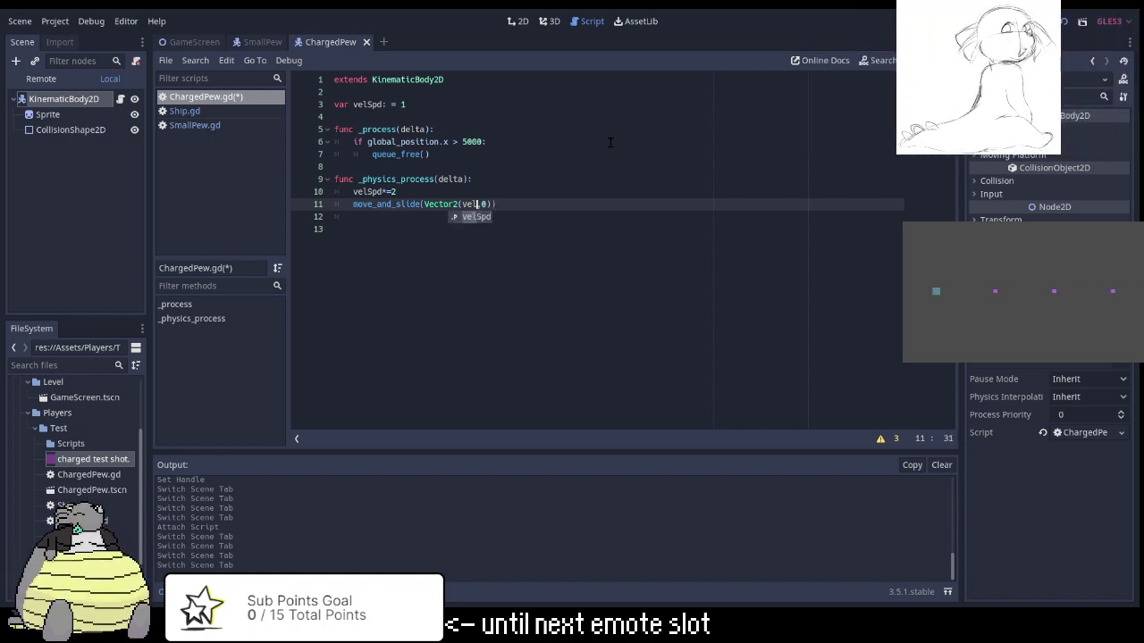
type("Spd")
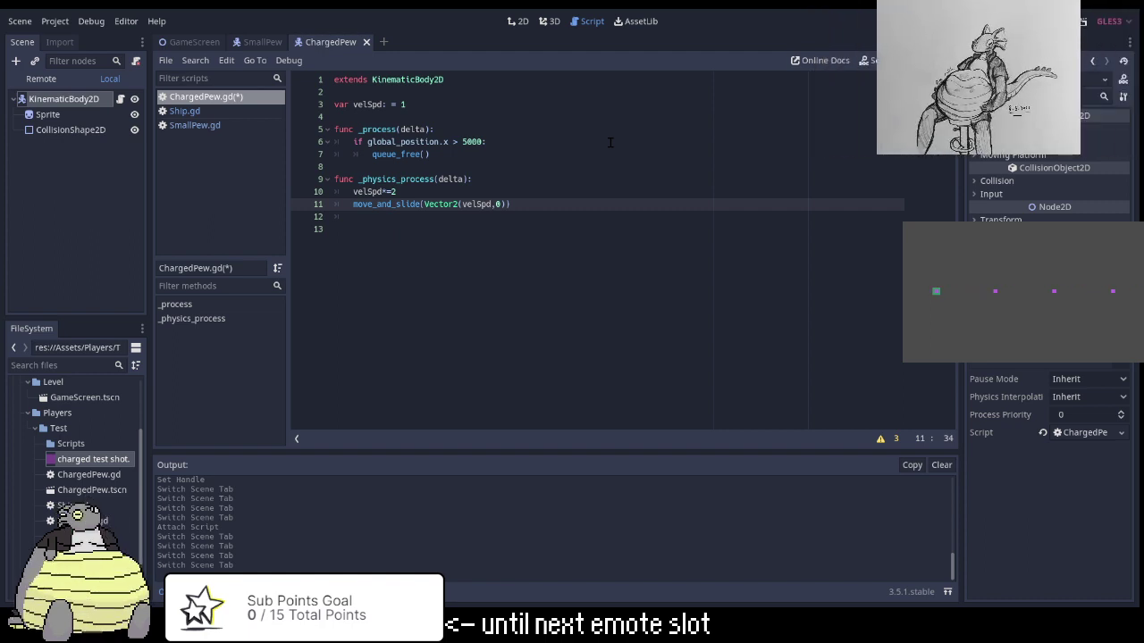
key("Down")
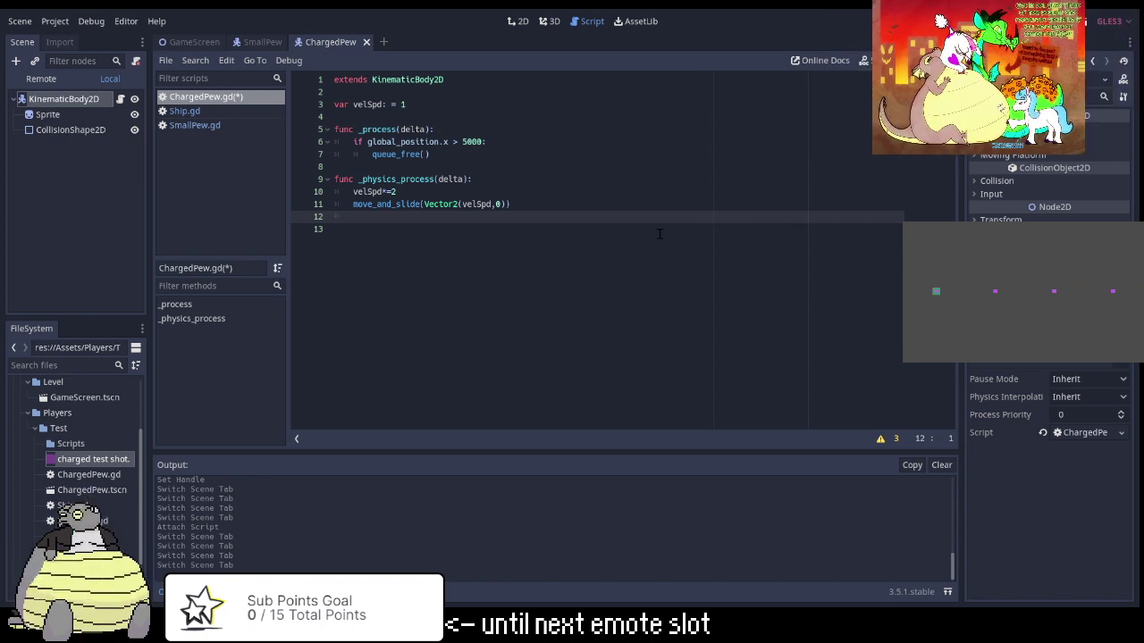
key("ctrl+s")
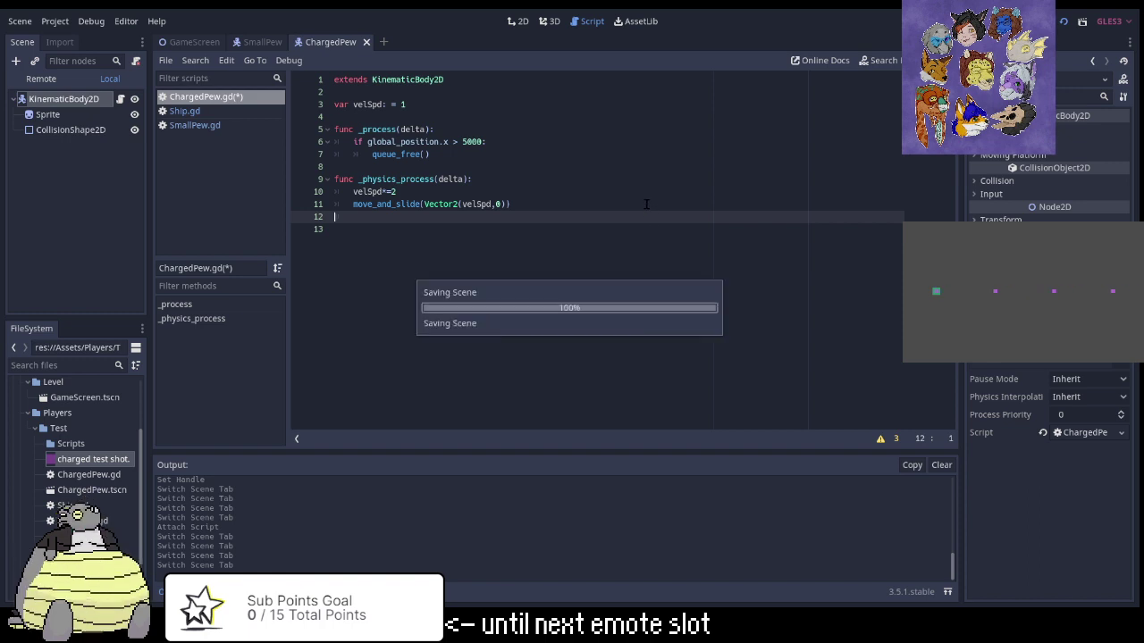
Open the Testie scene from the Players/Test folder in the FileSystem dock.
left_click(198, 112)
scroll(488, 268, "up", 6)
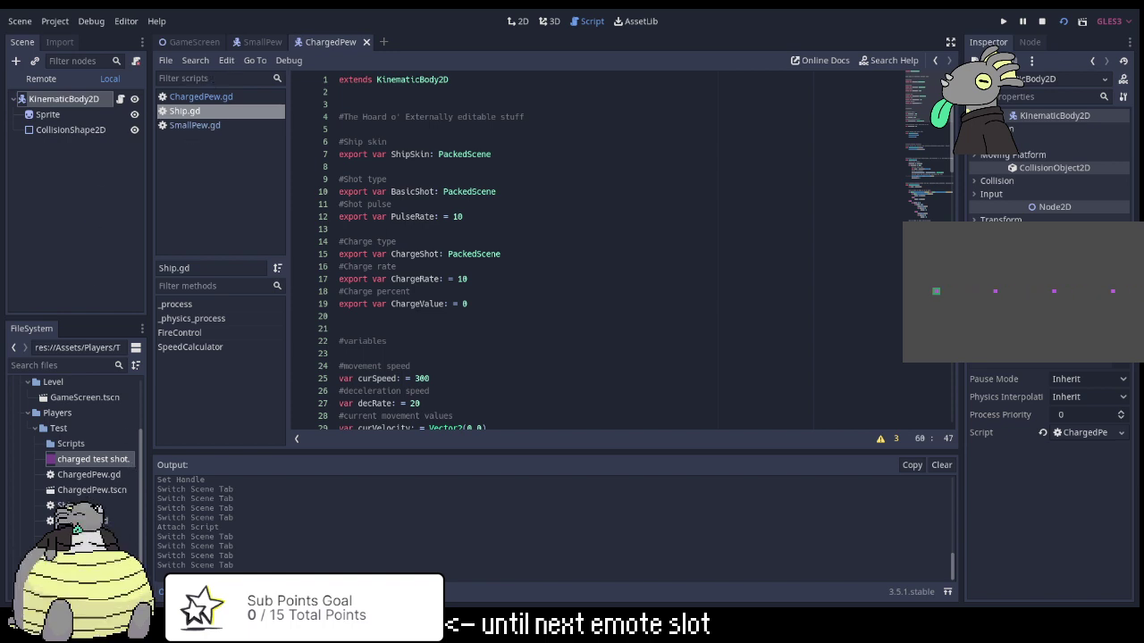
left_click(90, 505)
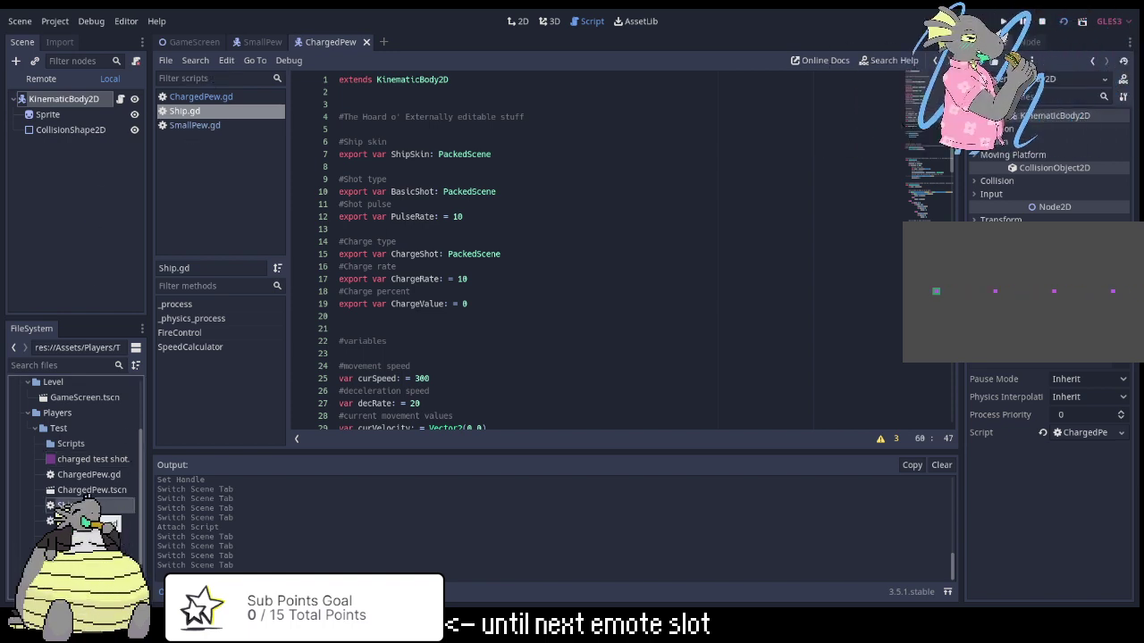
scroll(67, 454, "down", 1)
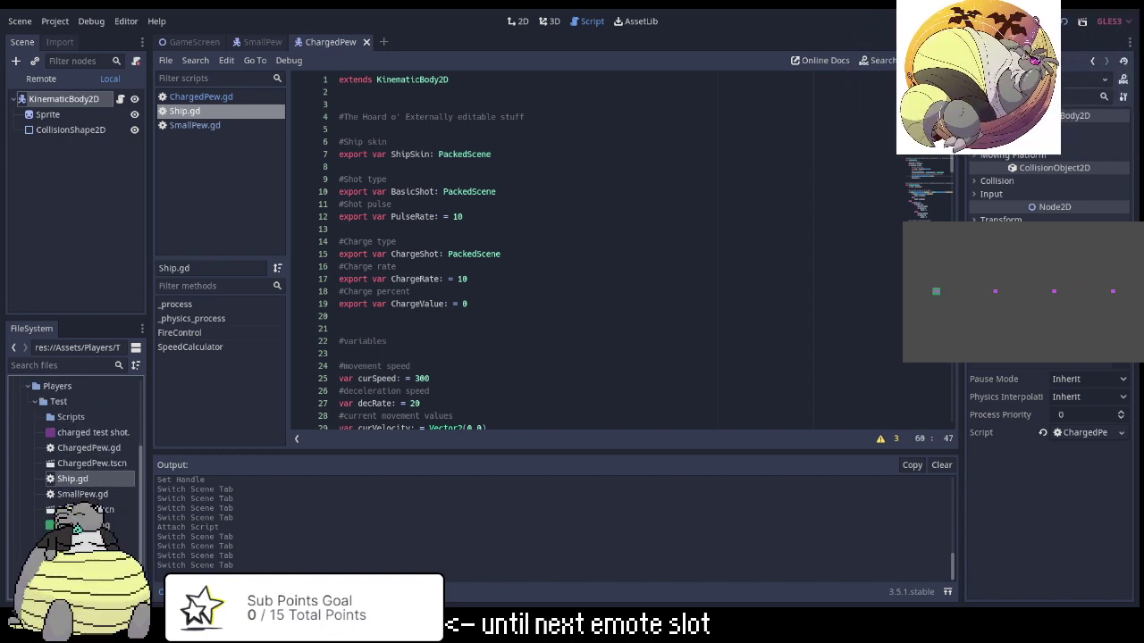
double_click(80, 525)
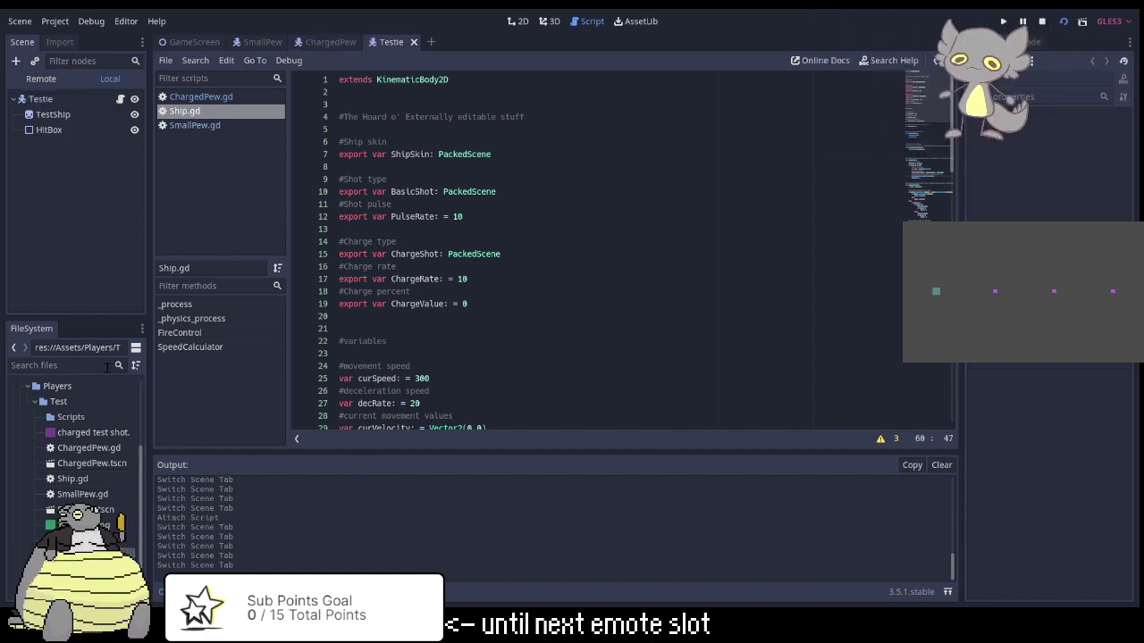
Drag ChargedPew.tscn onto the Testie root's Charge Shot slot in the Inspector.
left_click(40, 98)
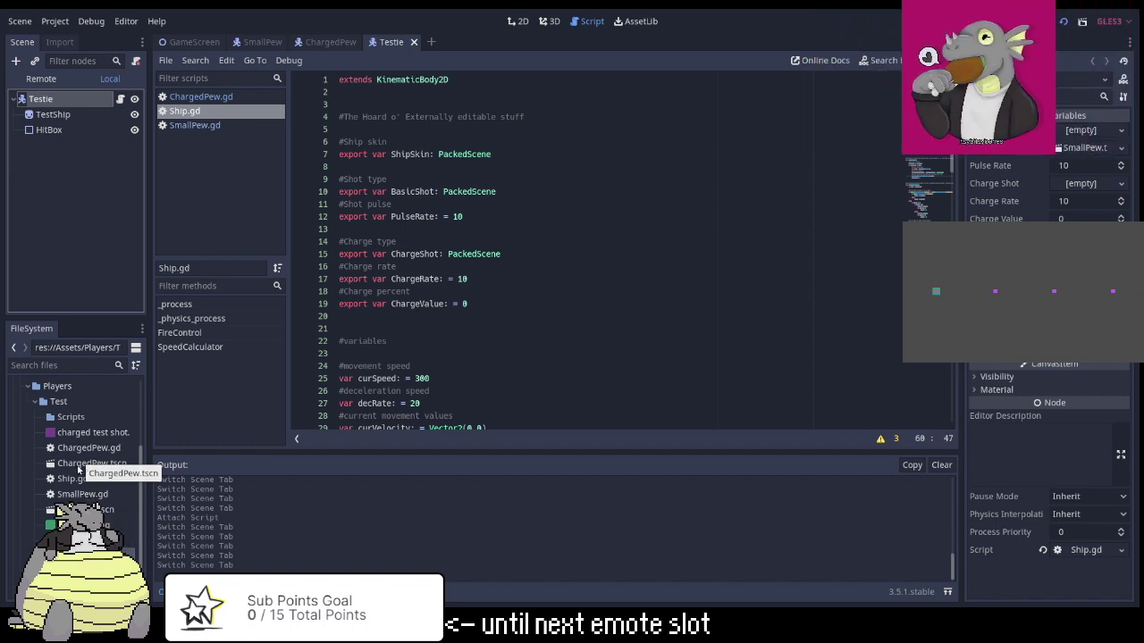
left_click(1120, 184)
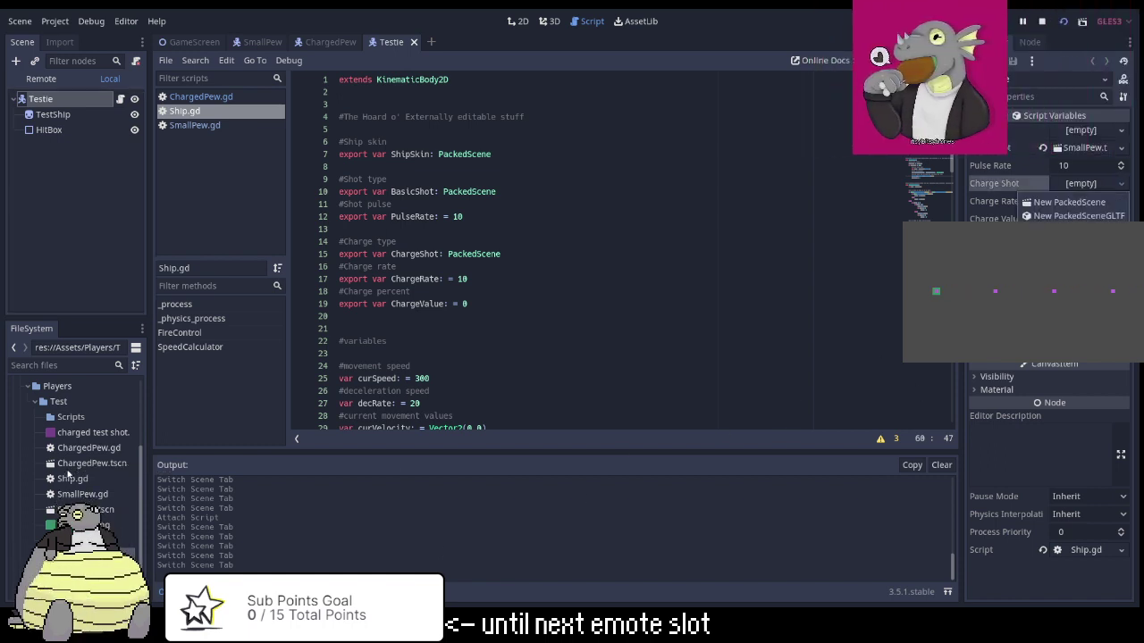
left_click_drag(81, 463, 430, 272)
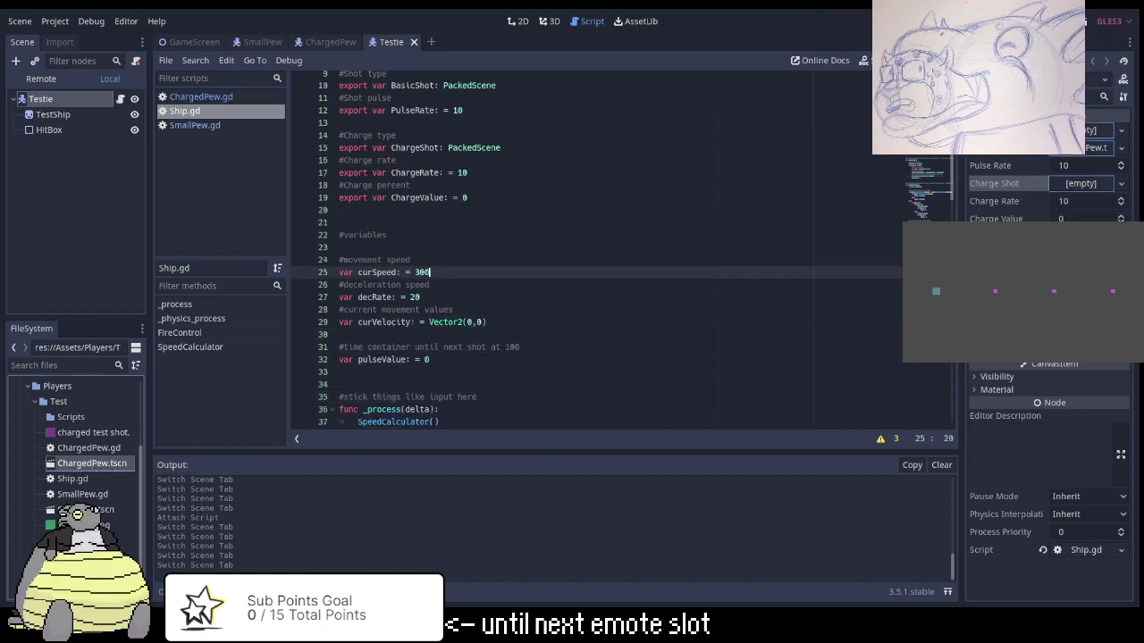
left_click_drag(1083, 187, 1083, 189)
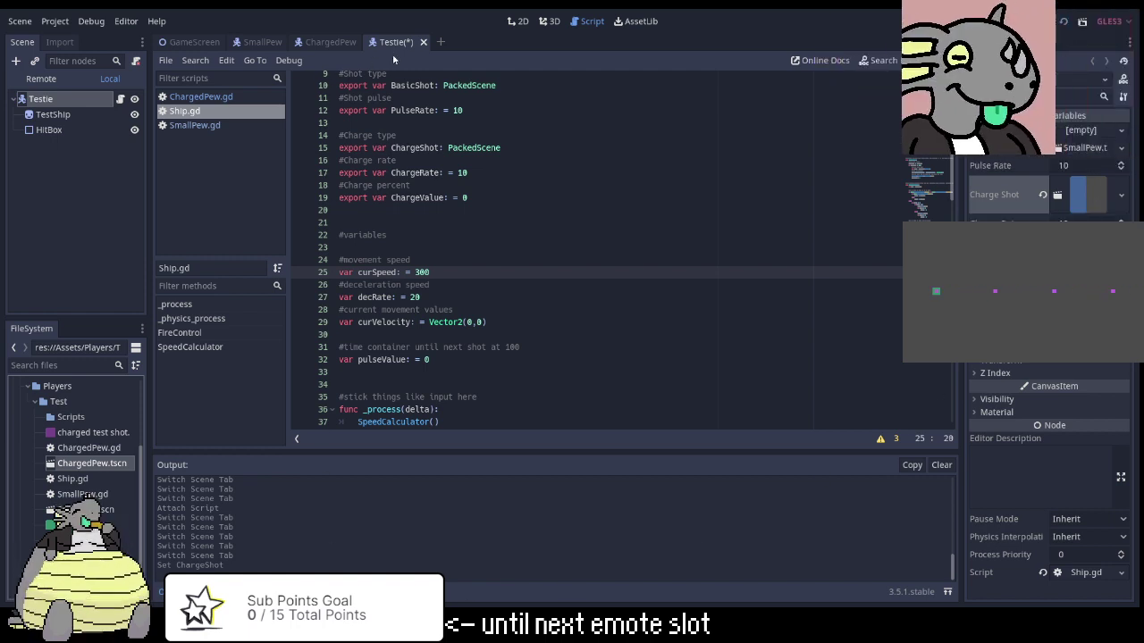
Scroll through Ship.gd and save the Testie scene with its ChargedPew Charge Shot.
scroll(494, 309, "down", 10)
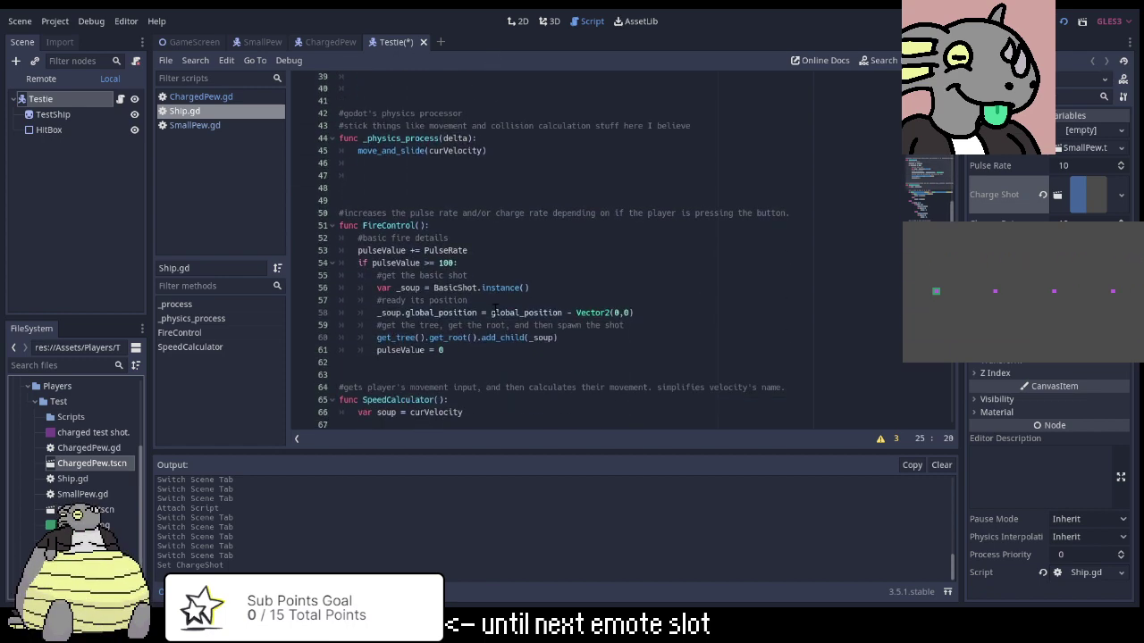
scroll(518, 326, "down", 7)
scroll(553, 349, "down", 5)
key("ctrl+s")
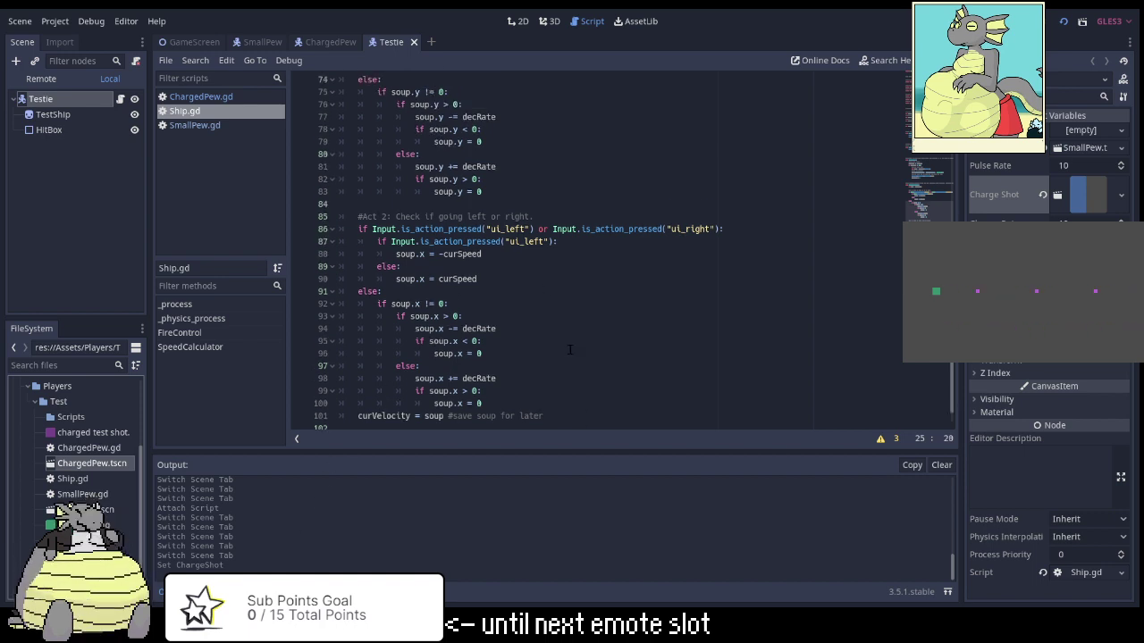
scroll(569, 350, "up", 7)
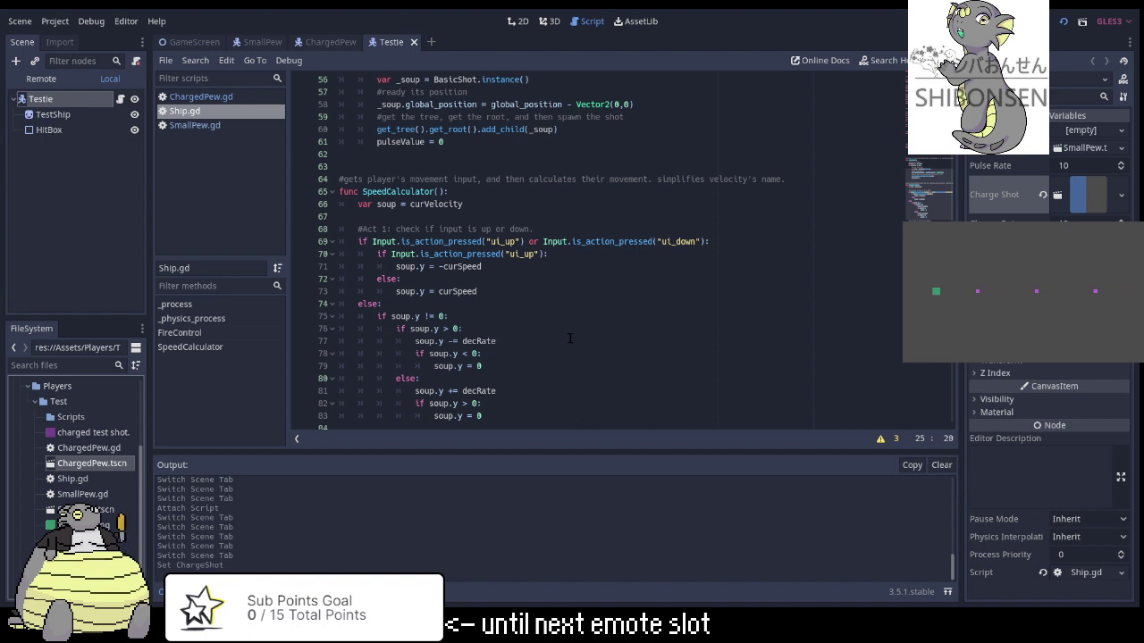
scroll(569, 338, "up", 3)
scroll(501, 332, "up", 2)
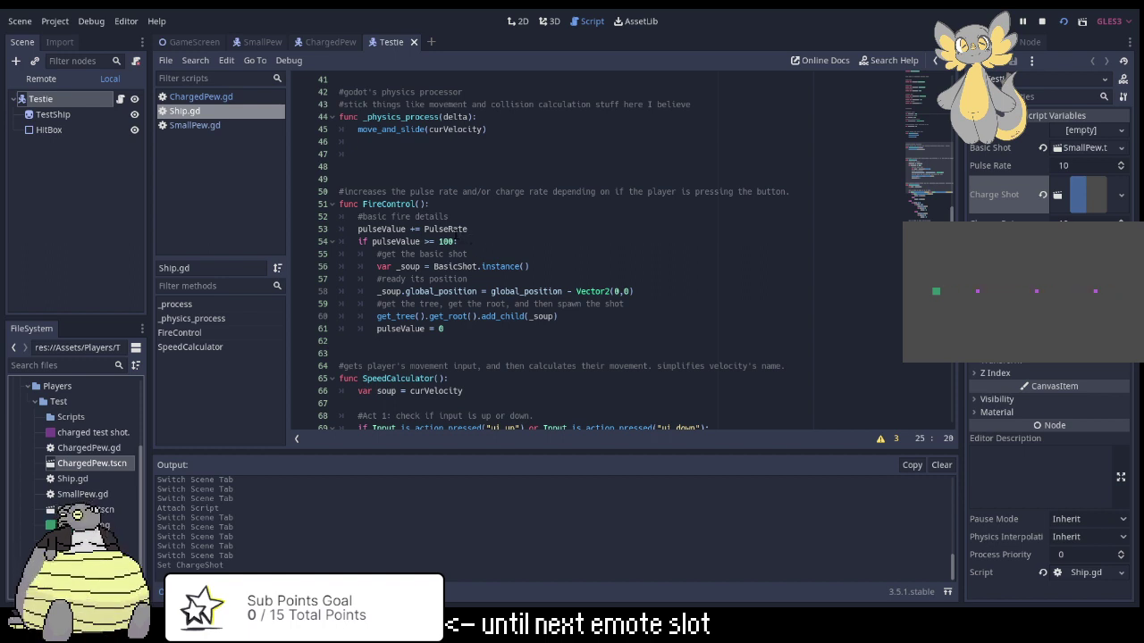
left_click(512, 242)
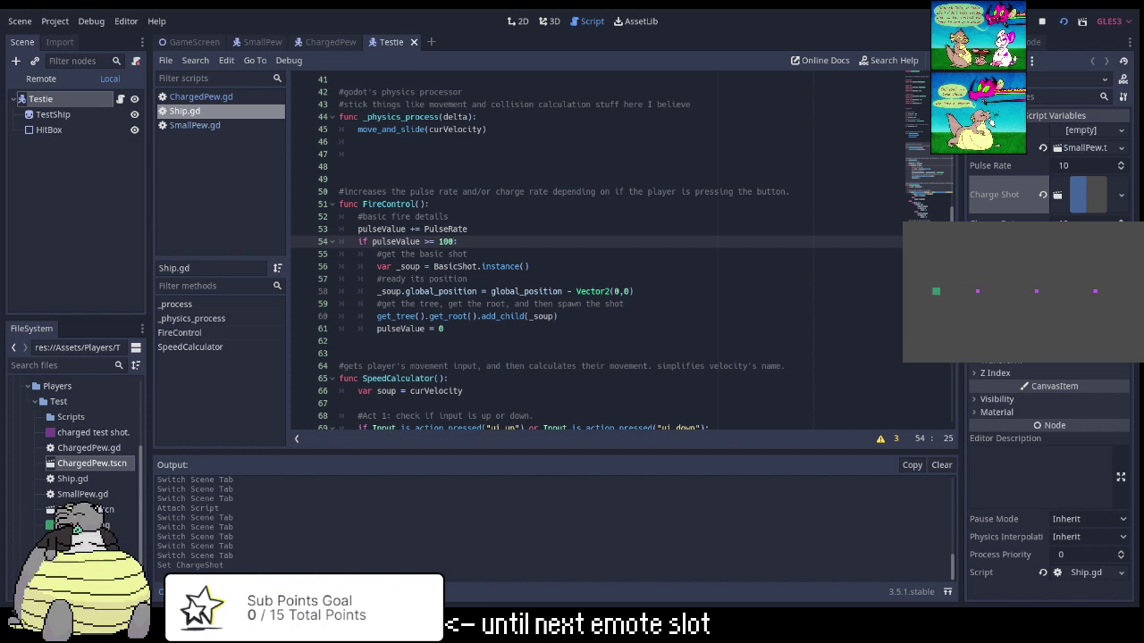
type(":")
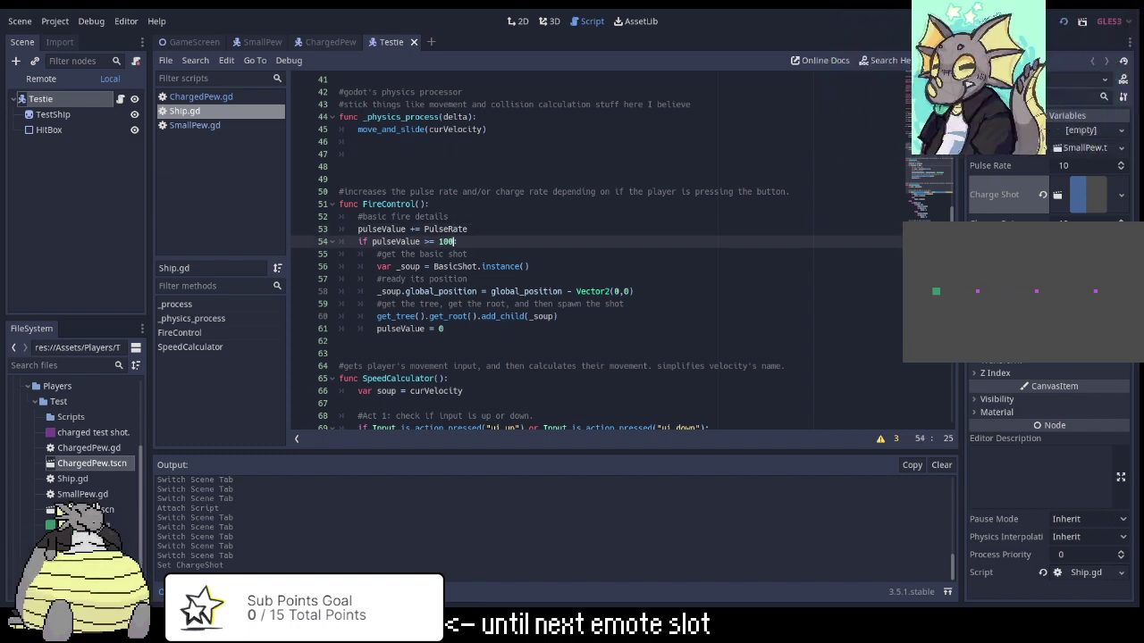
key("Up")
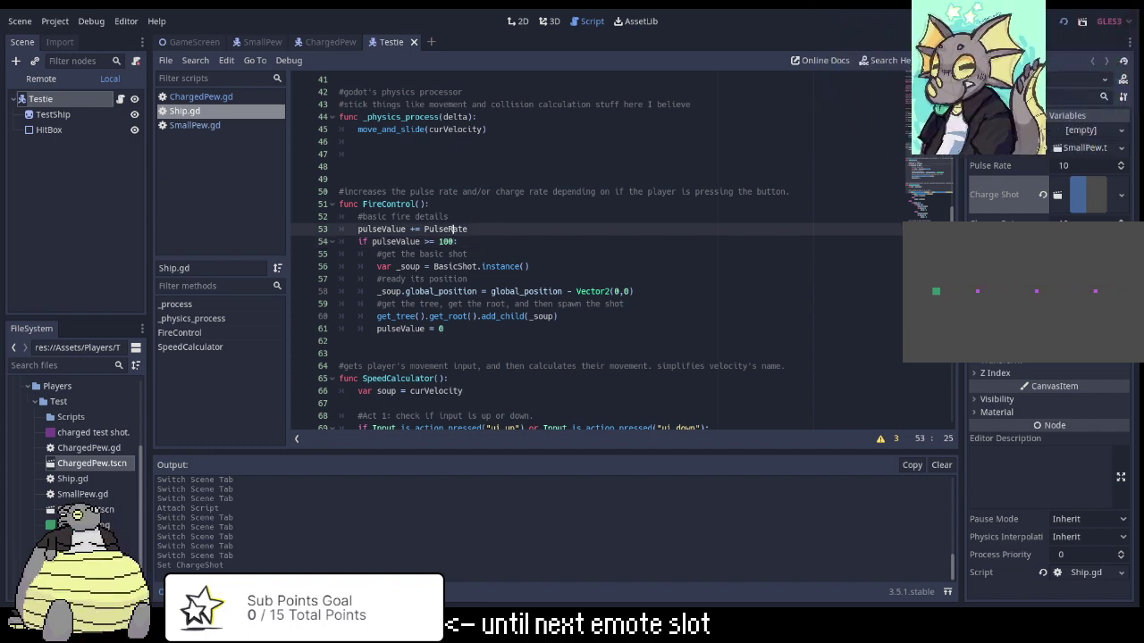
left_click(437, 229)
left_click(359, 217)
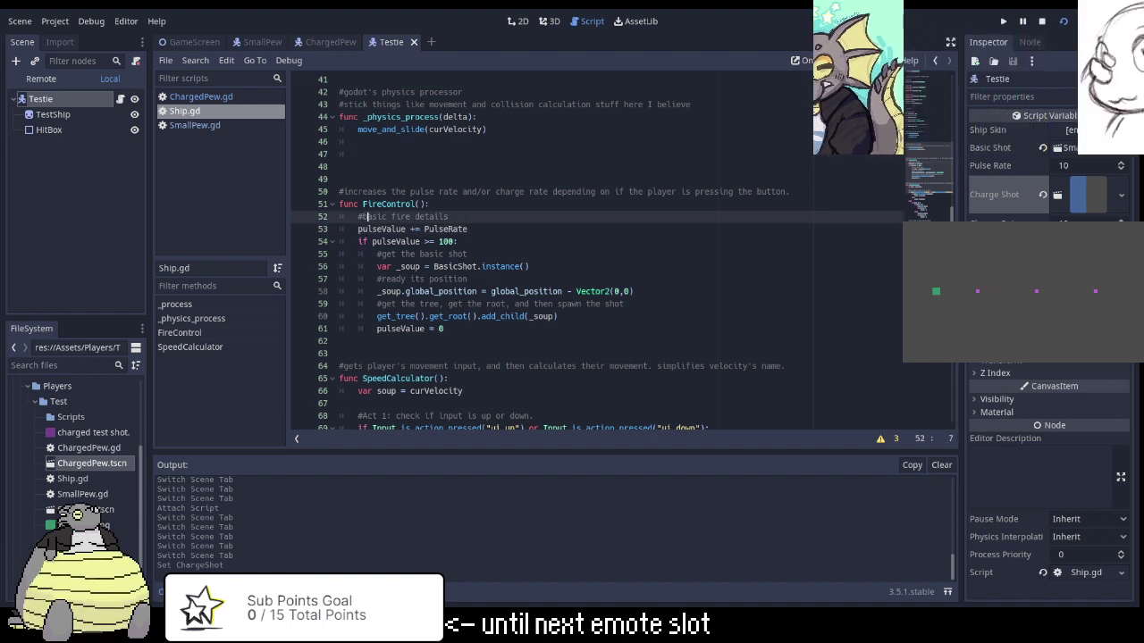
key("Down")
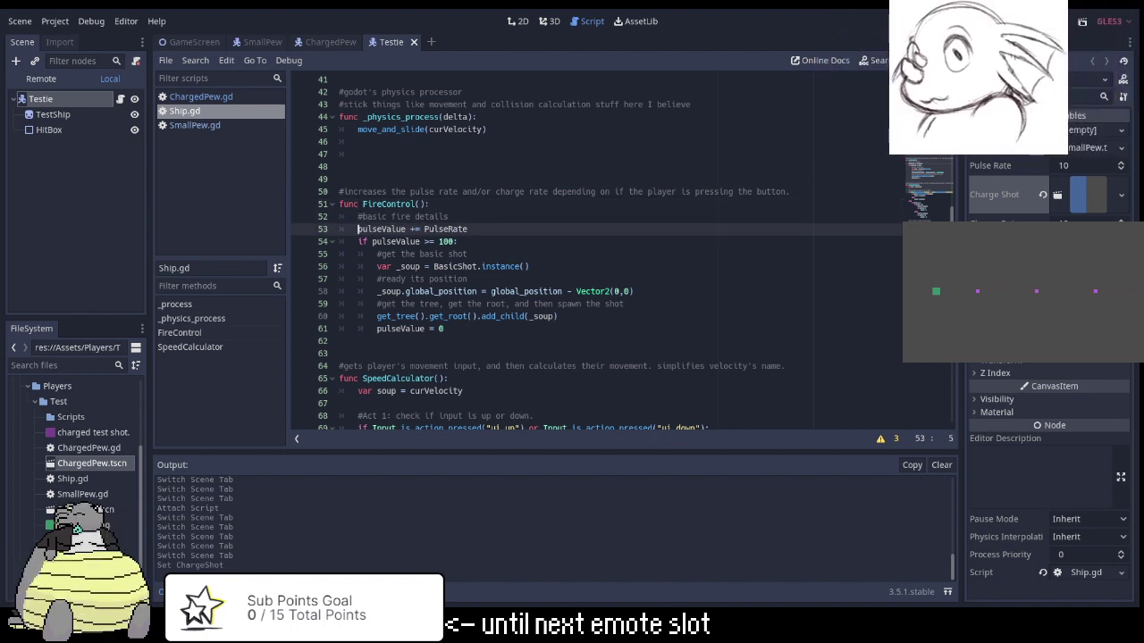
key("Down")
key("Down")
key("Down")
key("Down")
key("Down")
key("Down")
key("Down")
key("Down")
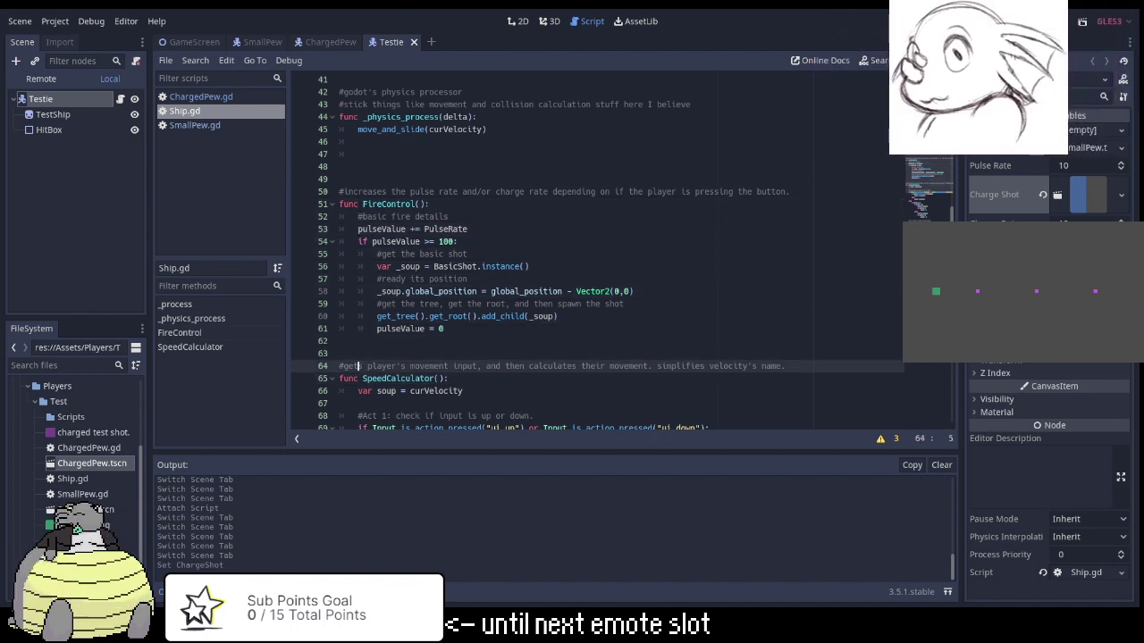
key("Up")
key("Up")
key("Up")
key("Up")
key("Up")
key("Up")
key("Down")
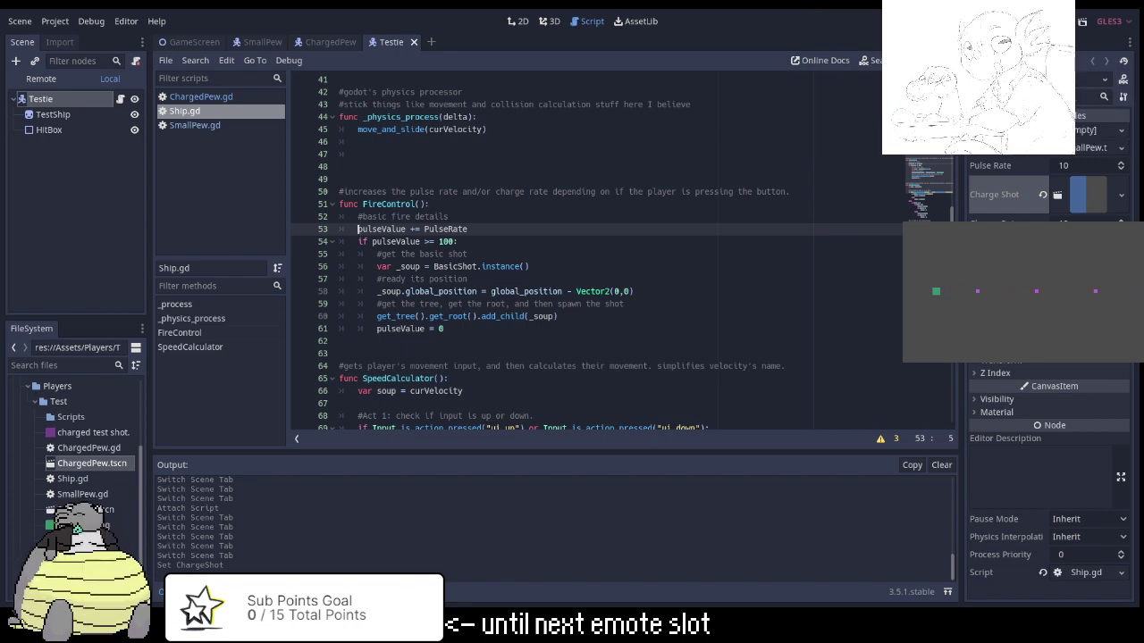
key("Down")
key("Down")
key("Down")
key("Down")
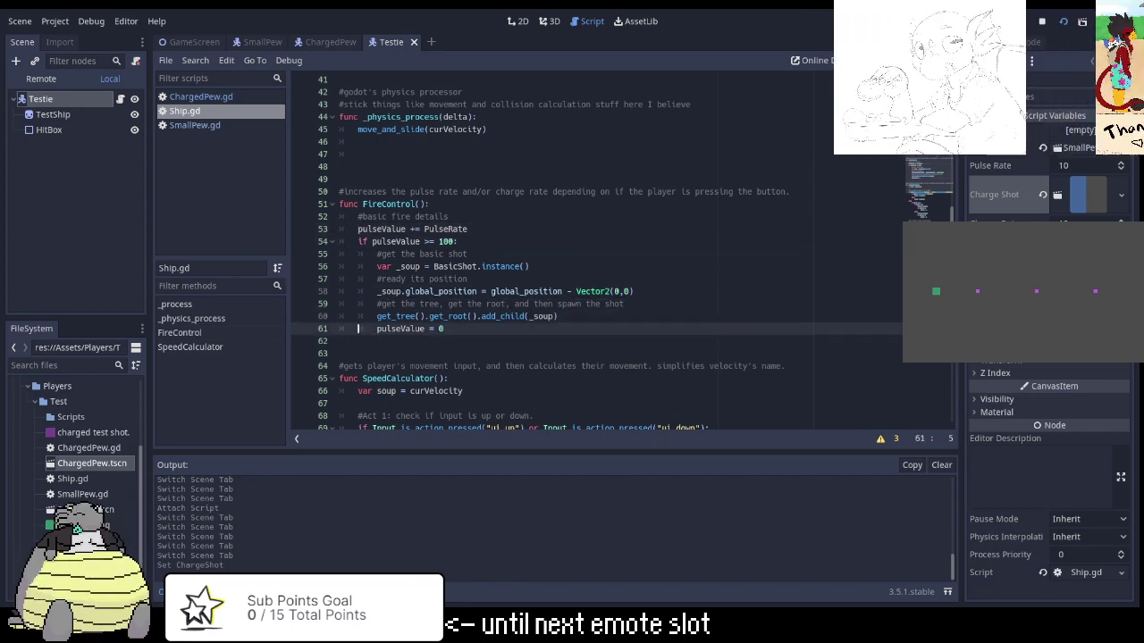
key("Down")
key("Down")
key("Down")
key("Down")
key("Down")
key("Down")
key("Up")
key("Up")
key("Up")
key("Up")
key("Up")
key("Up")
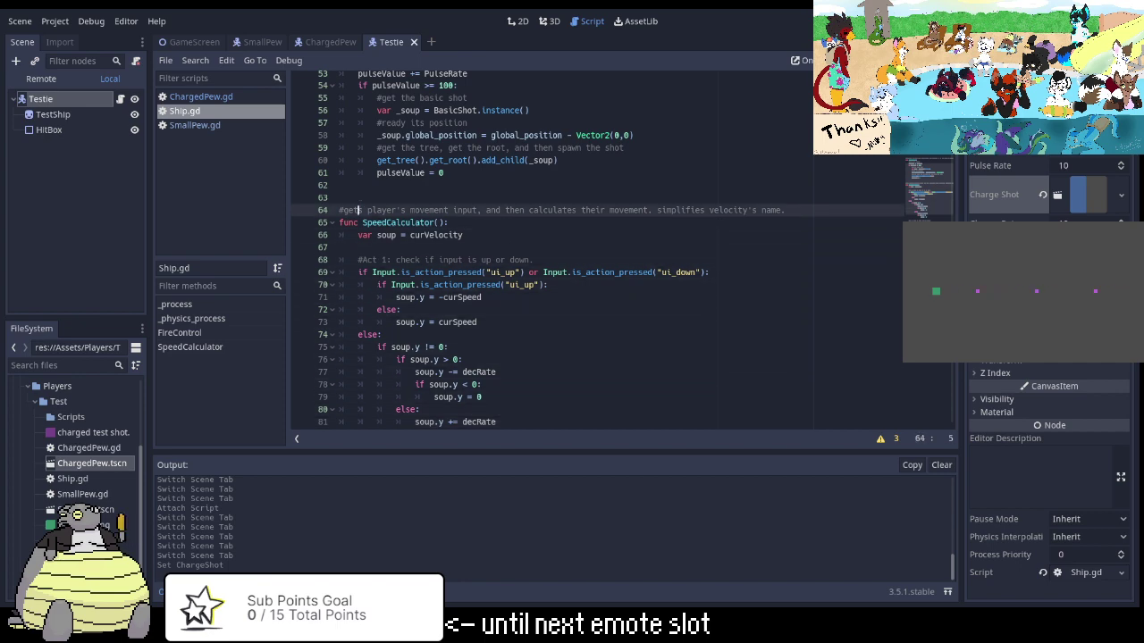
key("Up")
key("Up")
key("Up")
key("Up")
key("Up")
key("Up")
key("Up")
key("Up")
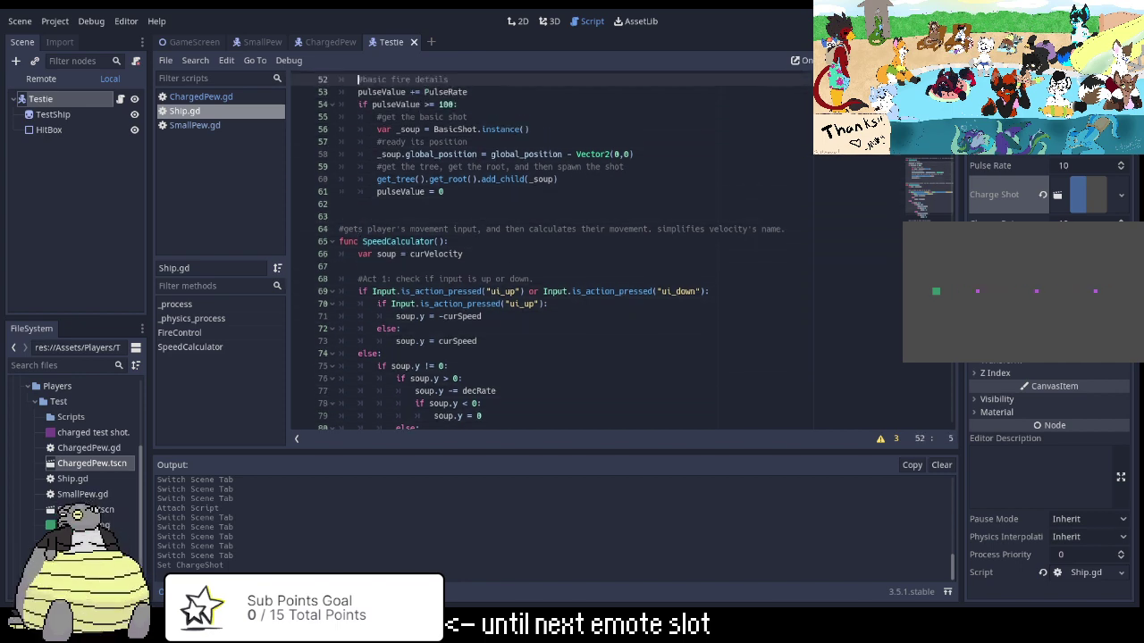
key("Up")
key("Up")
key("Down")
key("Down")
key("Down")
key("Down")
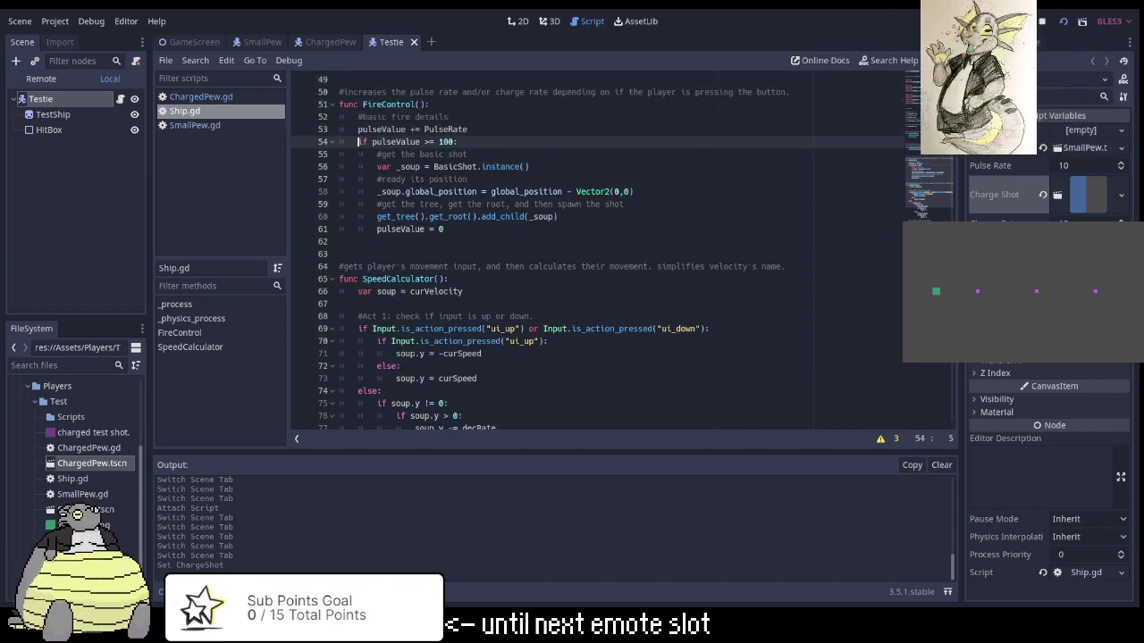
key("Up")
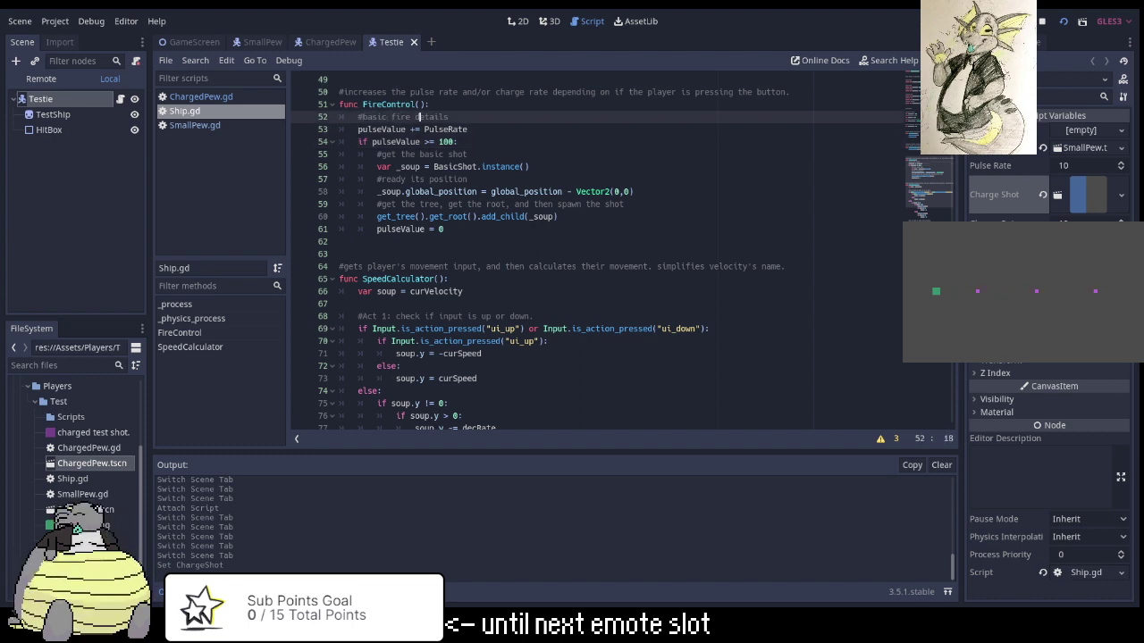
key("Home")
key("Left")
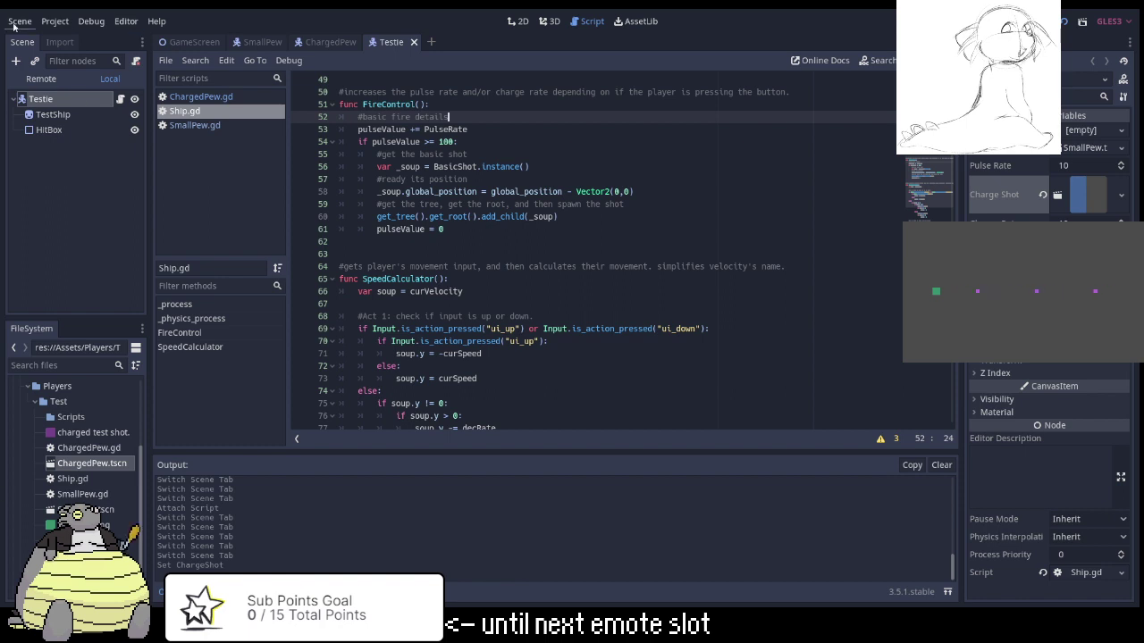
Open Project Settings from the Project menu.
left_click(54, 21)
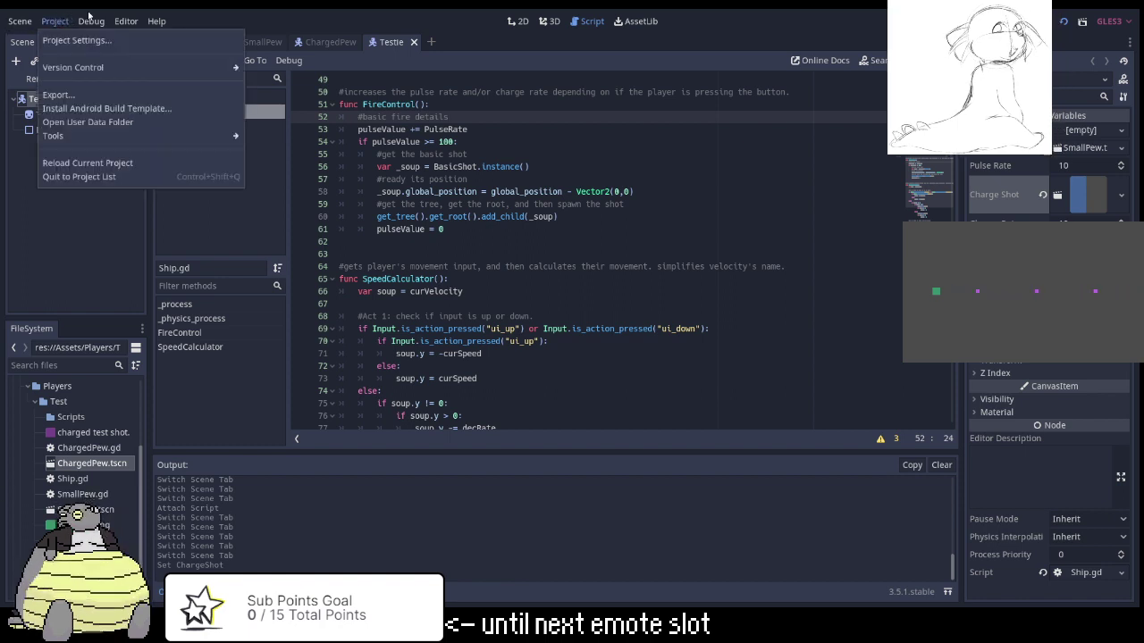
mouse_move(111, 21)
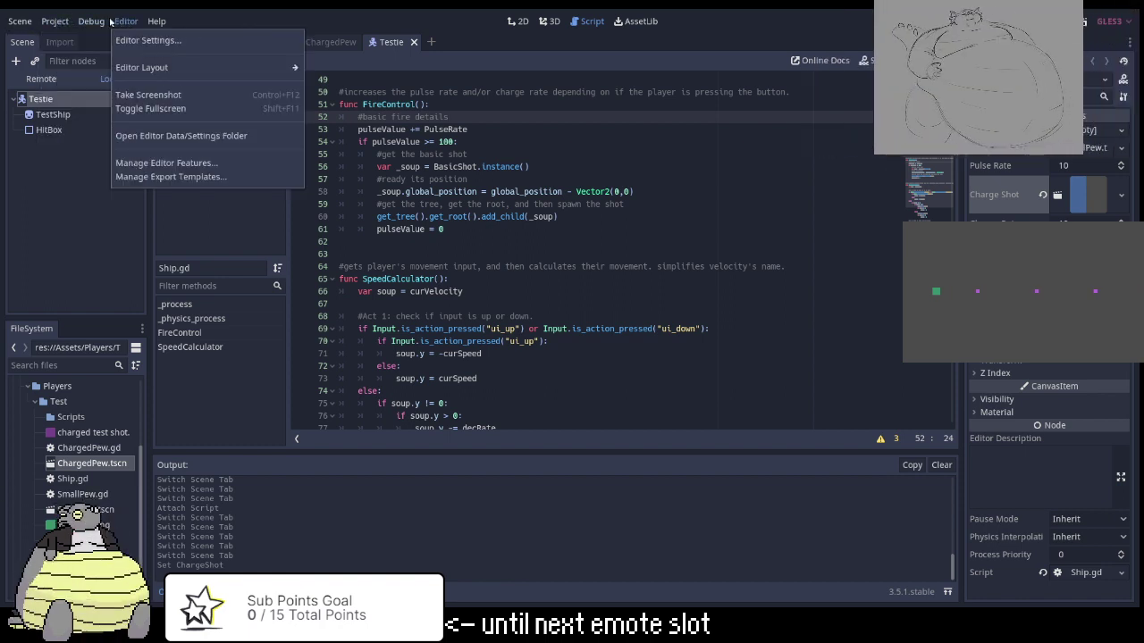
mouse_move(19, 22)
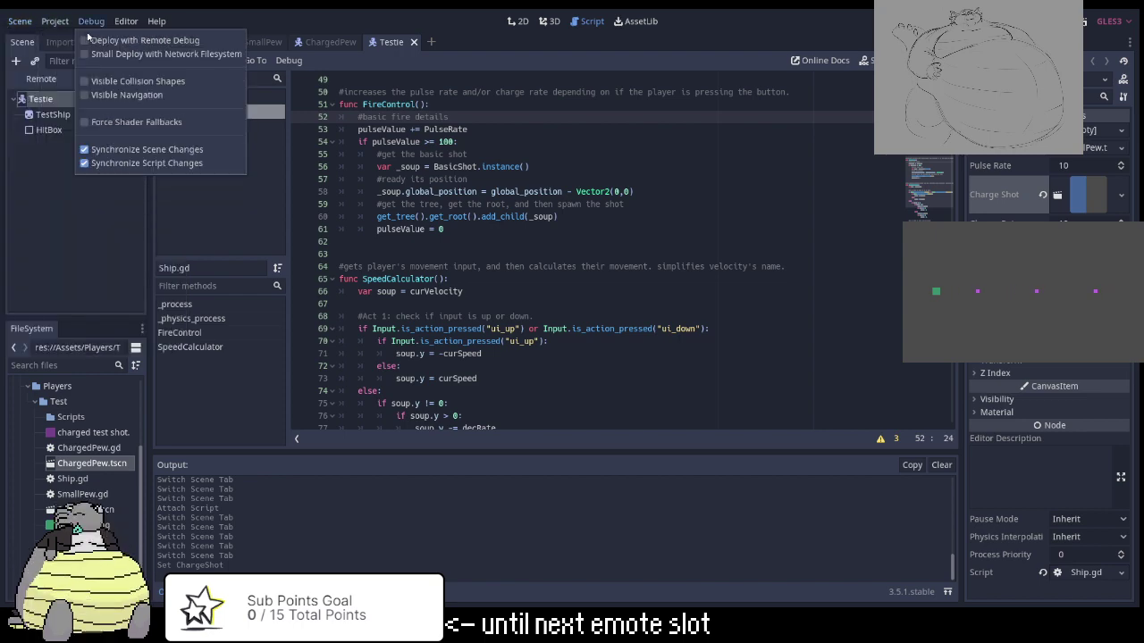
mouse_move(55, 21)
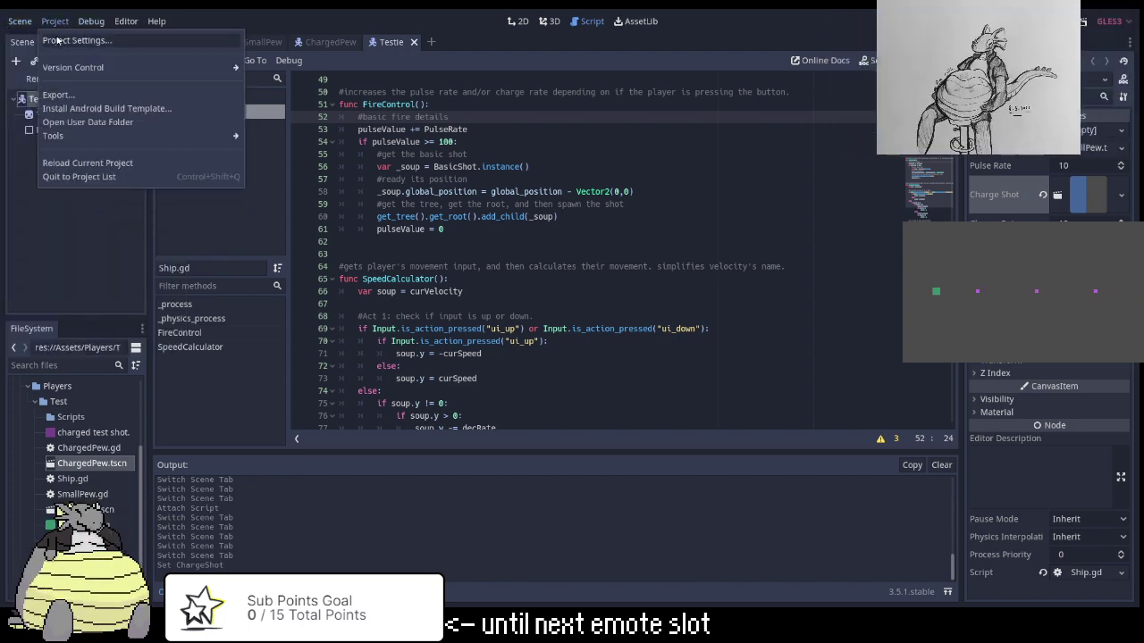
left_click(58, 41)
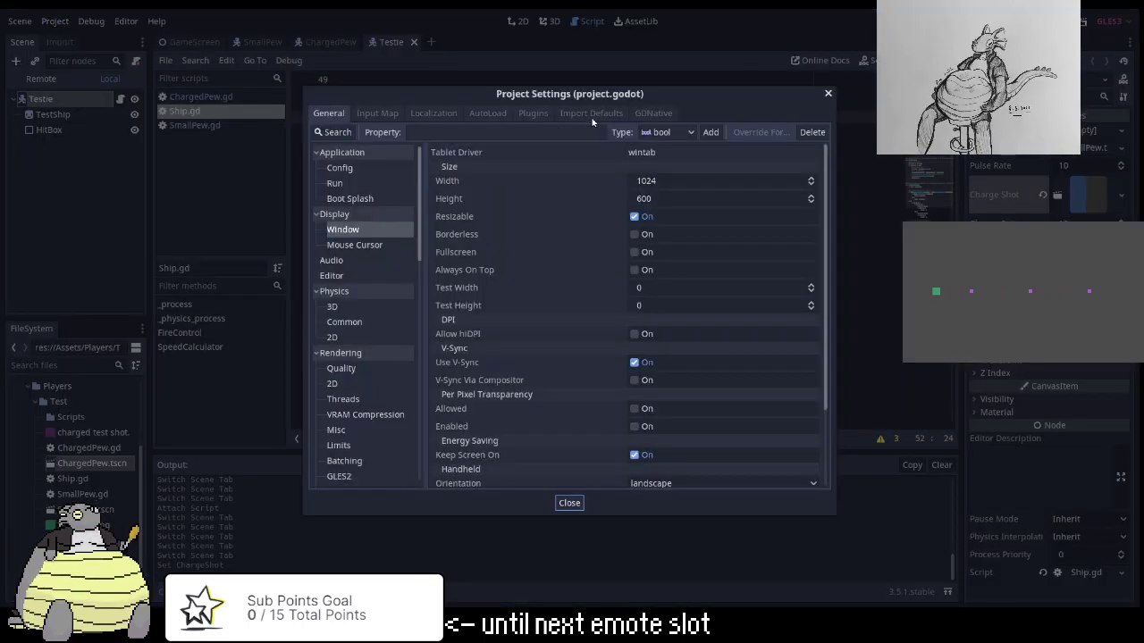
Switch to the Input Map and browse actions like ui_accept, ui_select, ui_cancel and ui_left.
left_click(362, 114)
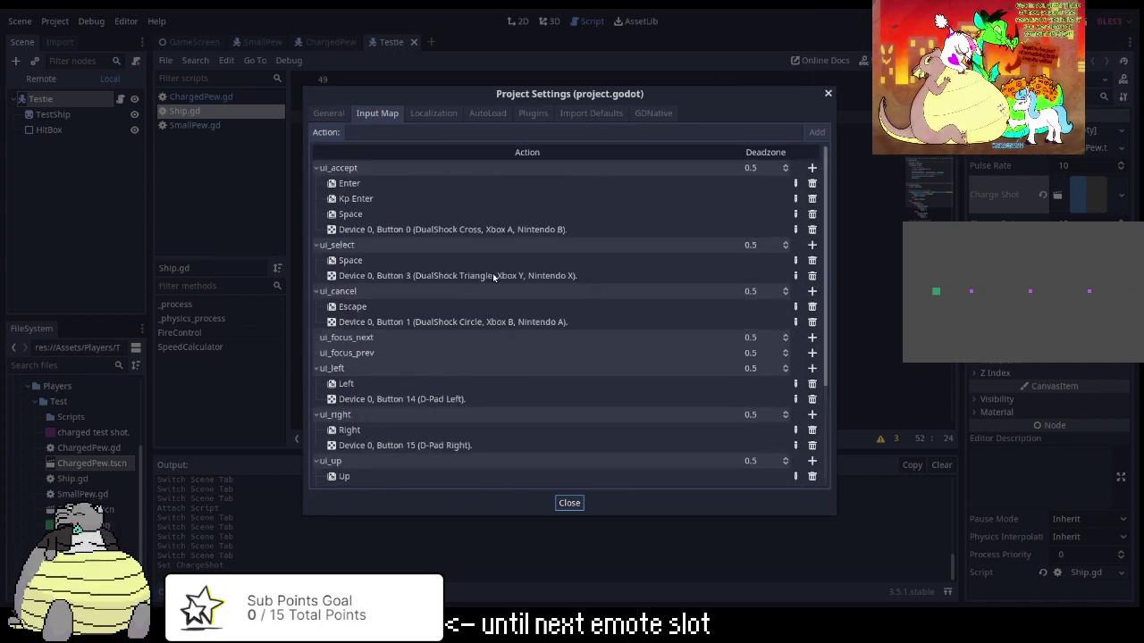
scroll(490, 295, "down", 3)
scroll(510, 326, "down", 2)
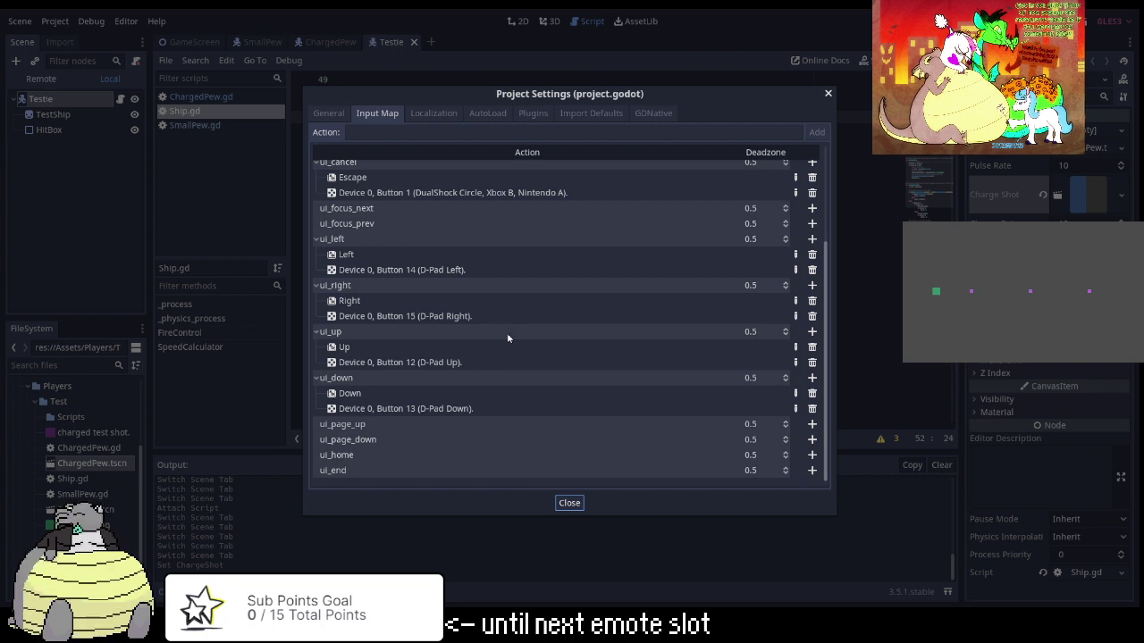
scroll(477, 462, "up", 2)
scroll(476, 462, "up", 2)
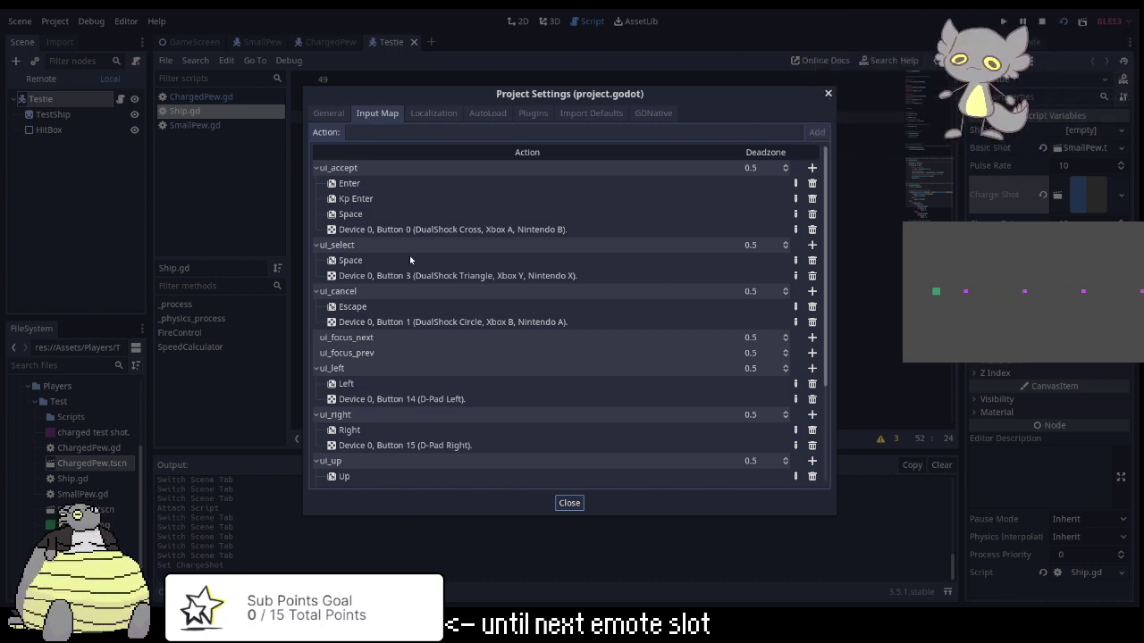
scroll(451, 213, "down", 3)
scroll(454, 212, "up", 3)
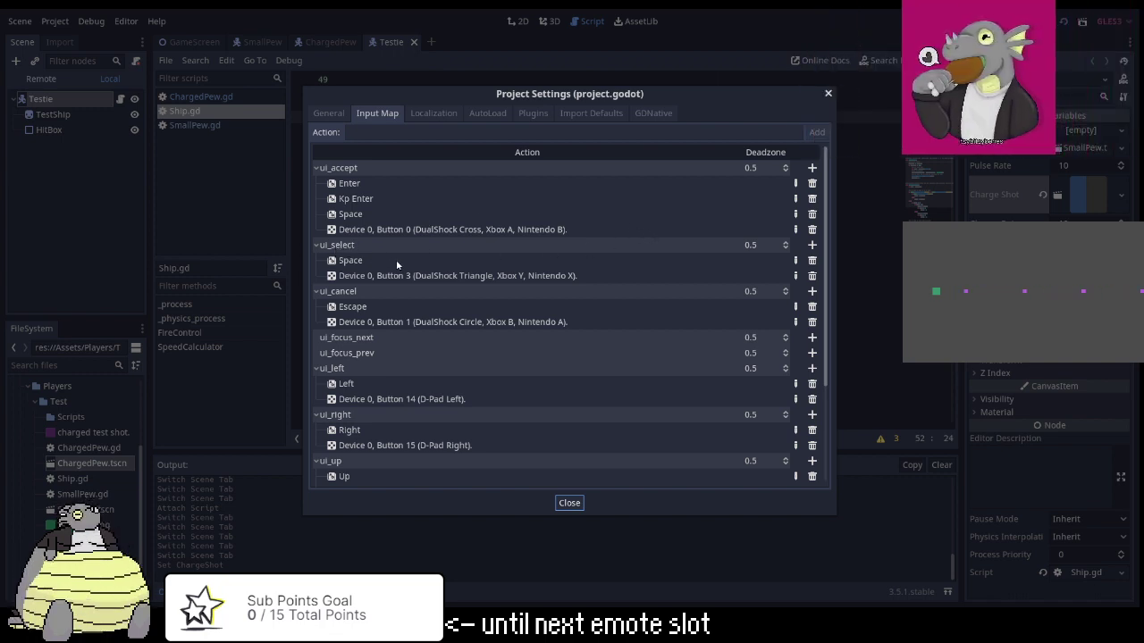
Close Project Settings and begin 'if Input.is_action_pressed' on a new line below '#basic fire details'.
left_click(828, 94)
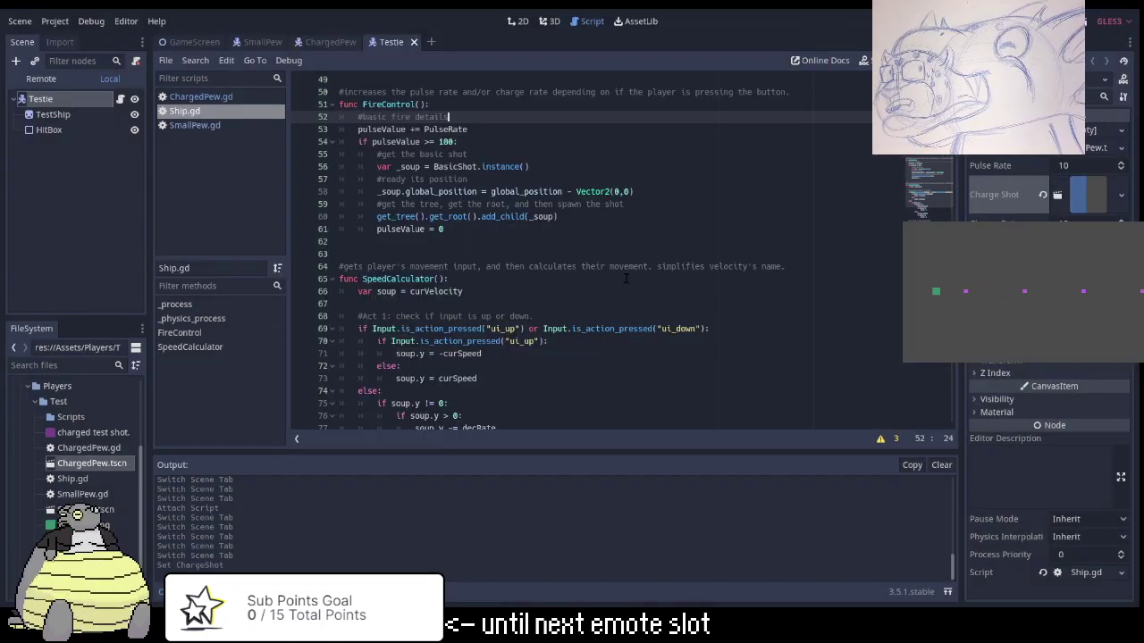
key("Up")
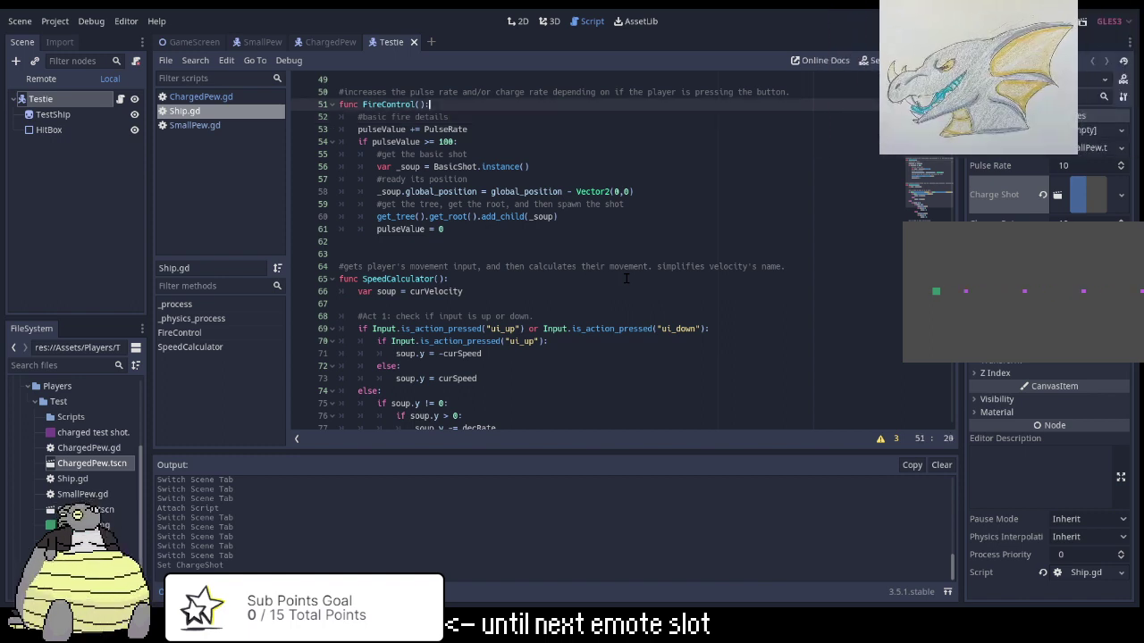
key("Down")
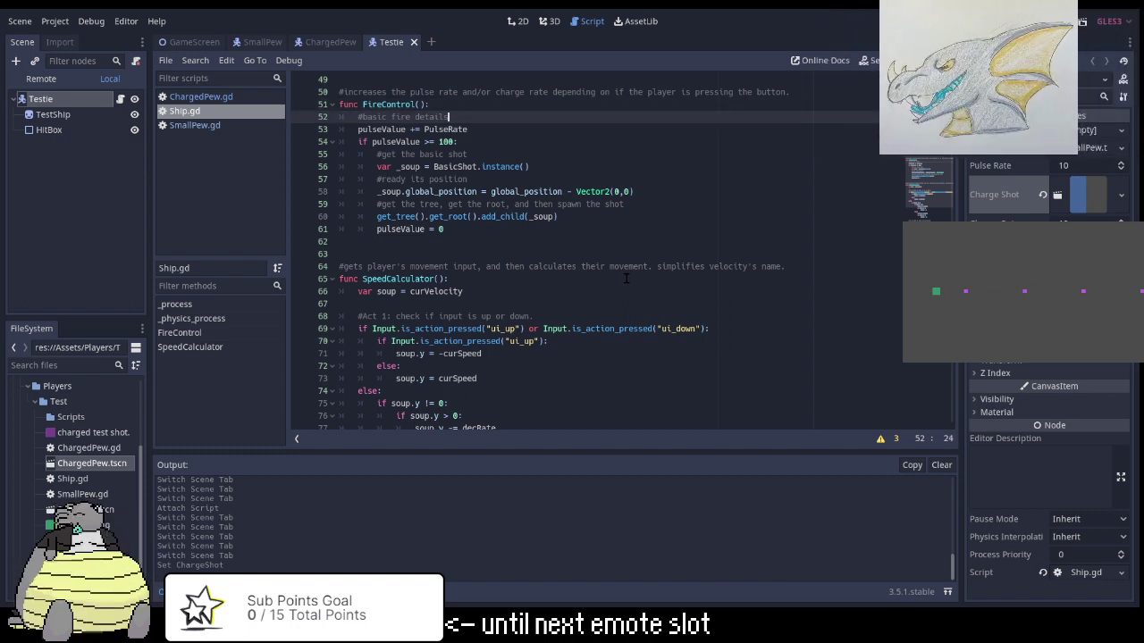
key("Return")
type("f I")
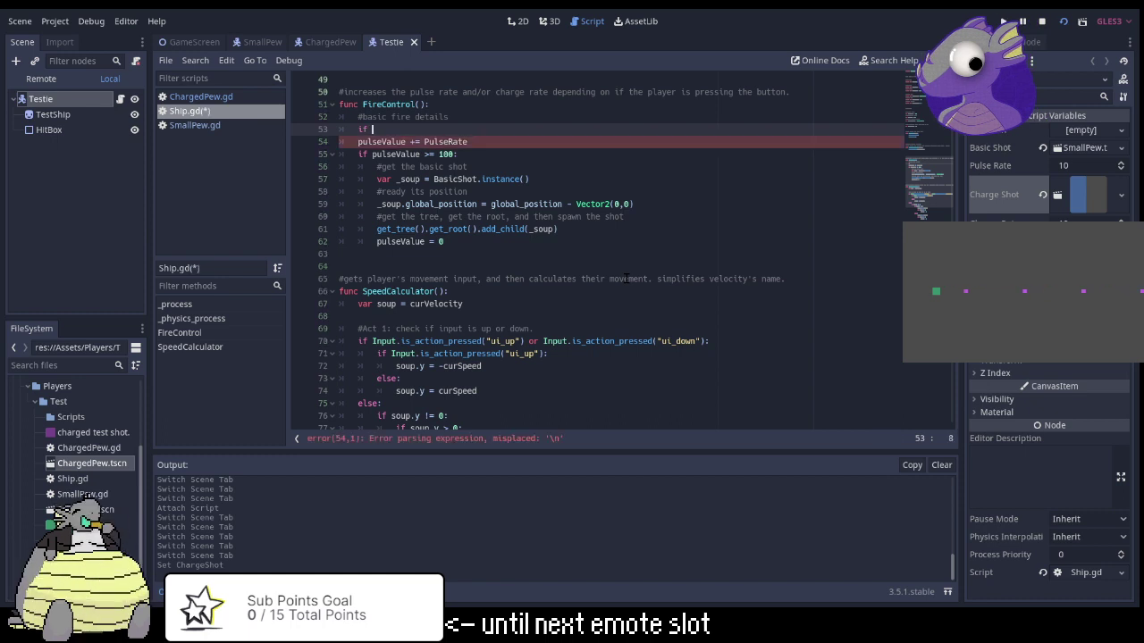
type("n")
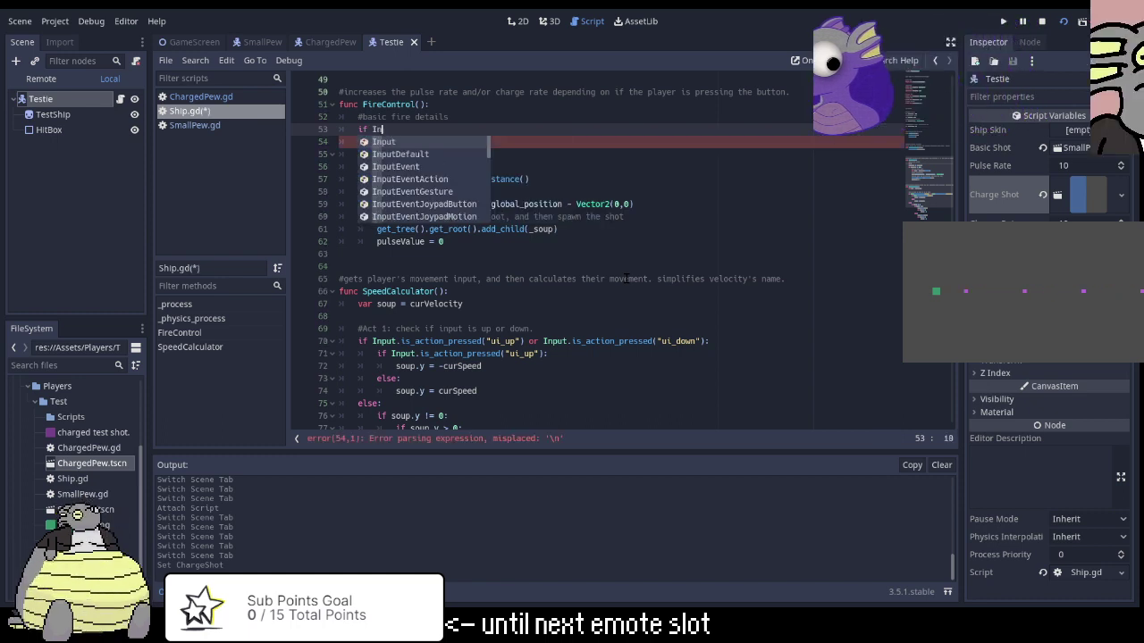
type("put.is")
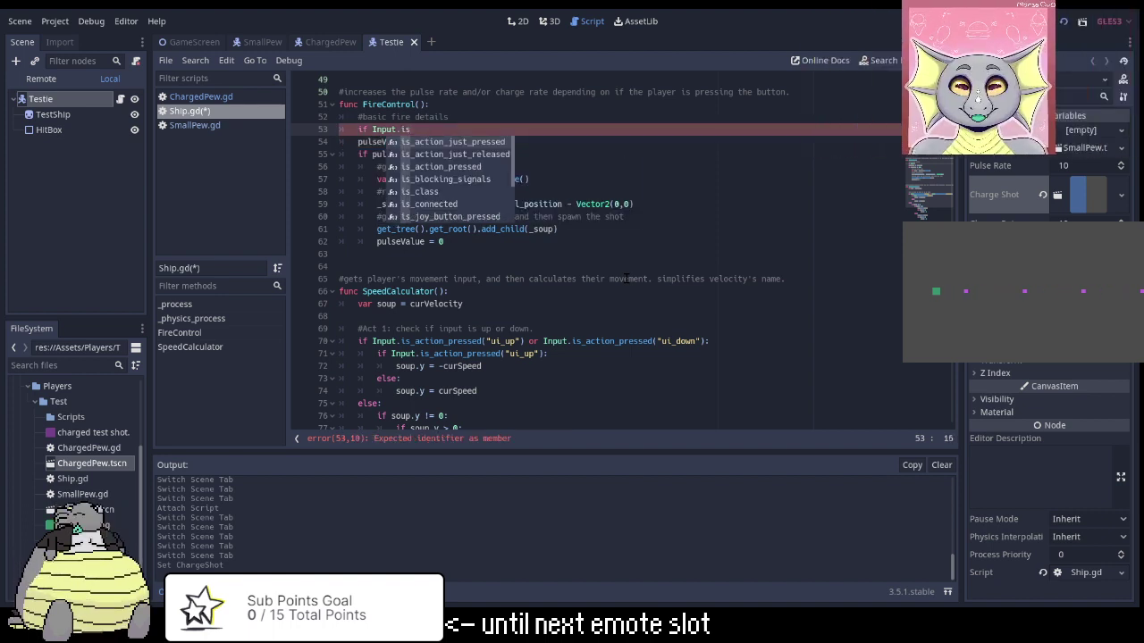
key("Down")
key("Down")
key("Return")
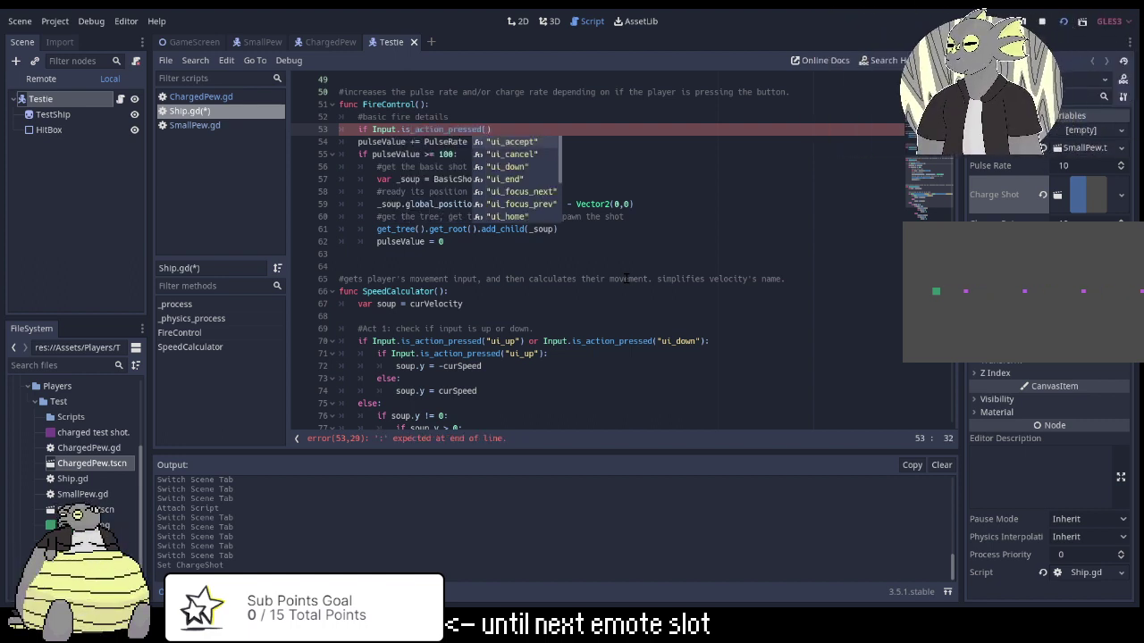
Fill in "ui_select", then erase the method call and the rest of line 53's condition.
type("\"ui")
type("_")
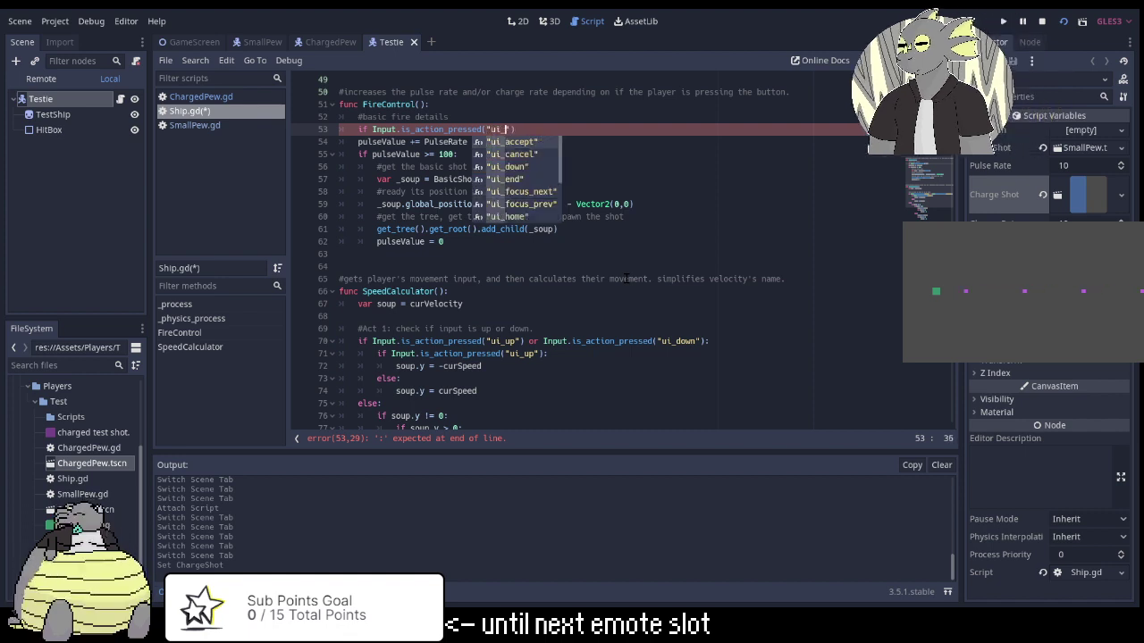
type("s")
key("Return")
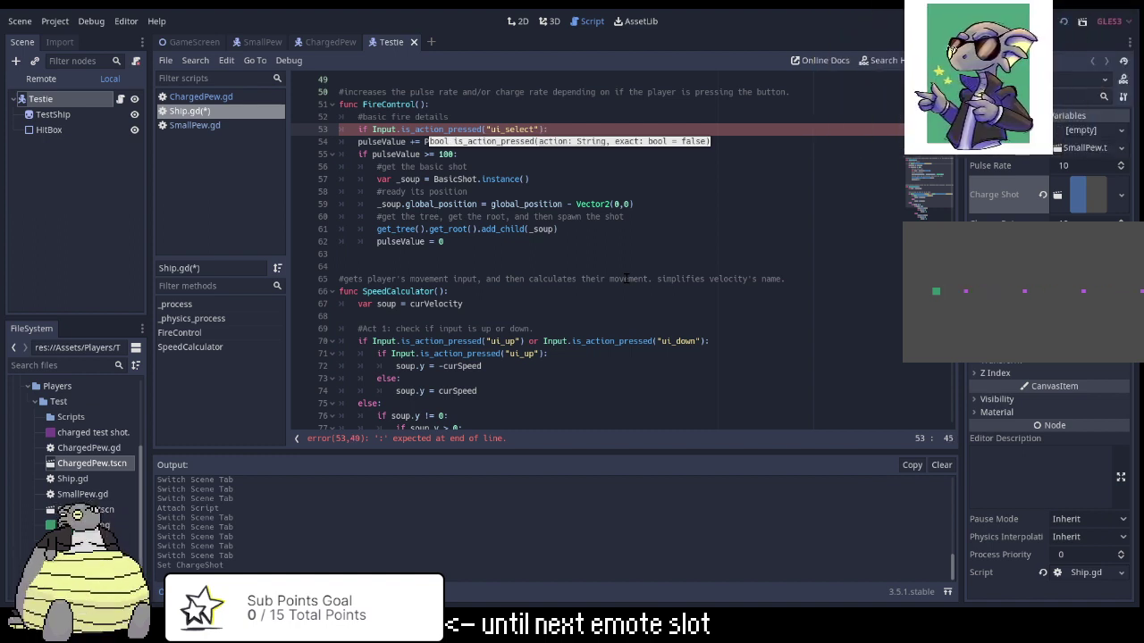
key("Left")
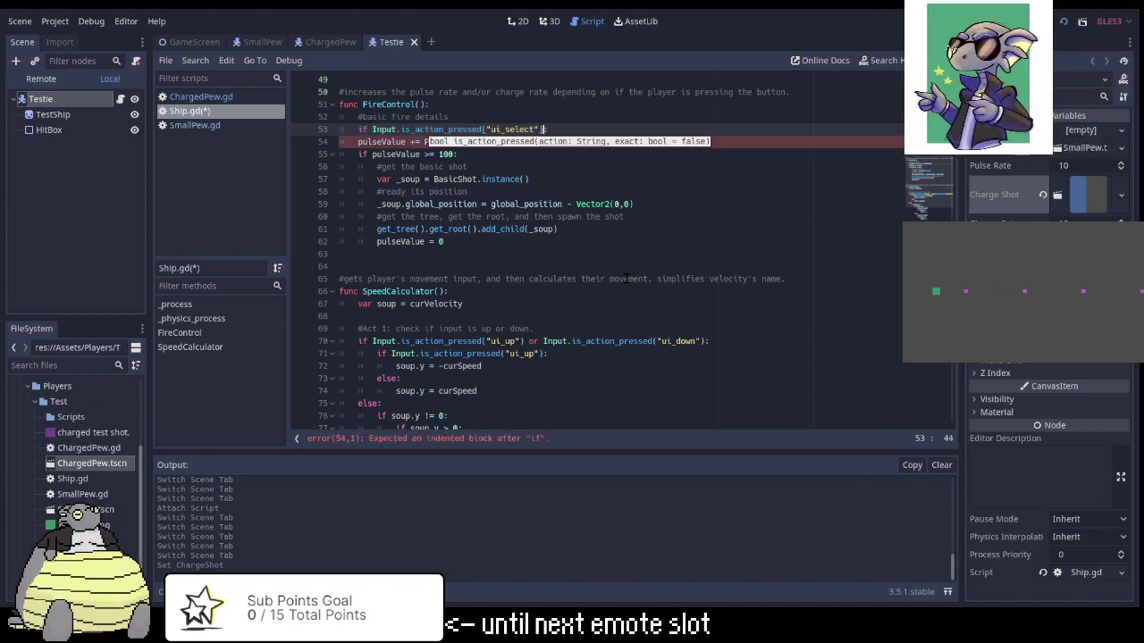
key("Right")
key("Right")
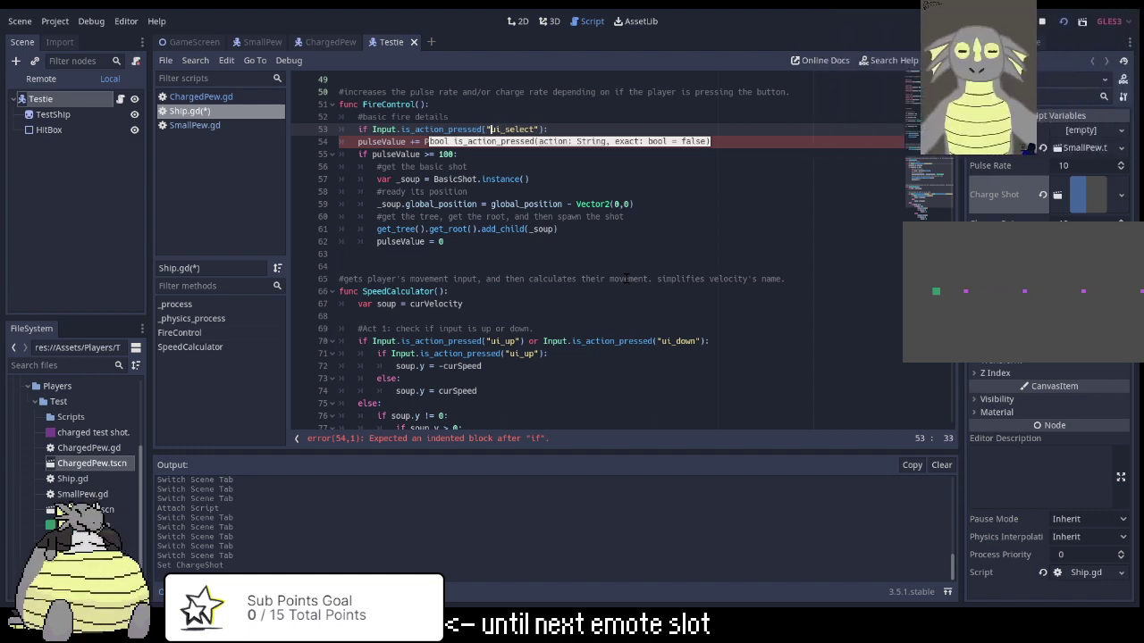
key("BackSpace")
key("BackSpace")
key("BackSpace")
key("BackSpace")
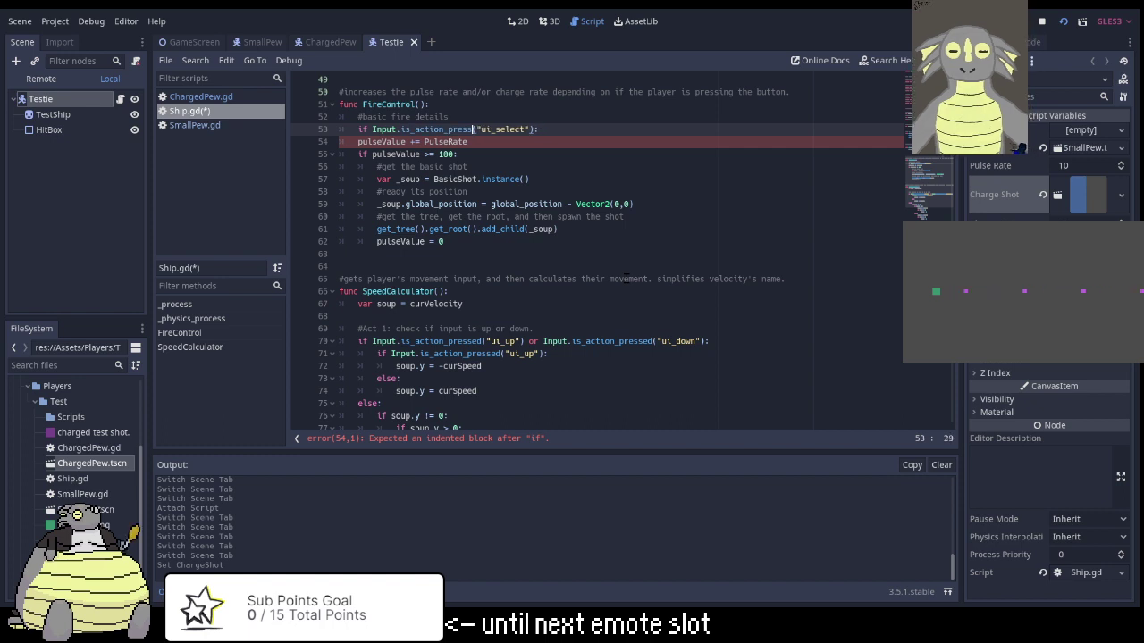
key("BackSpace")
key("BackSpace")
key("BackSpace")
key("BackSpace")
key("BackSpace")
key("BackSpace")
key("BackSpace")
key("BackSpace")
key("BackSpace")
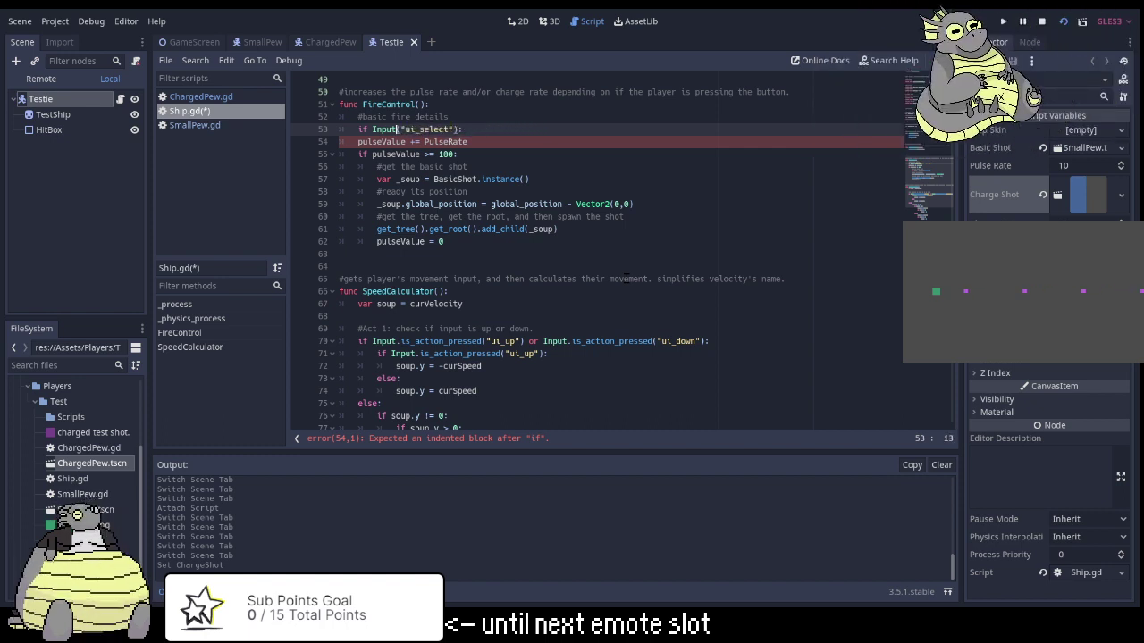
key("Delete")
key("Delete")
key("Delete")
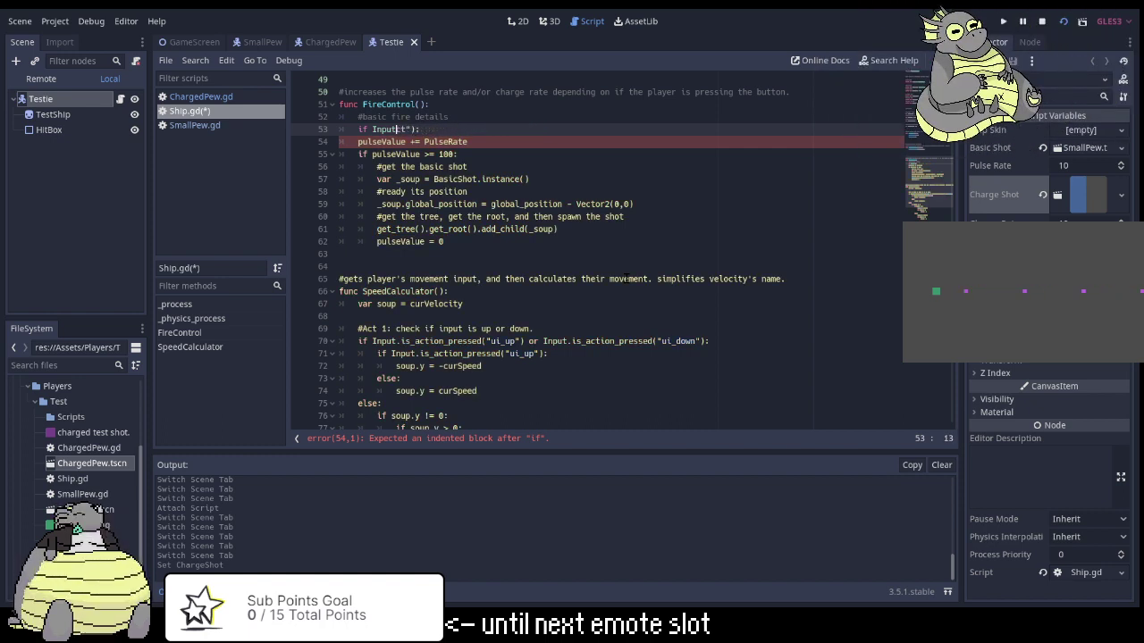
key("Delete")
key("Delete")
key("Delete")
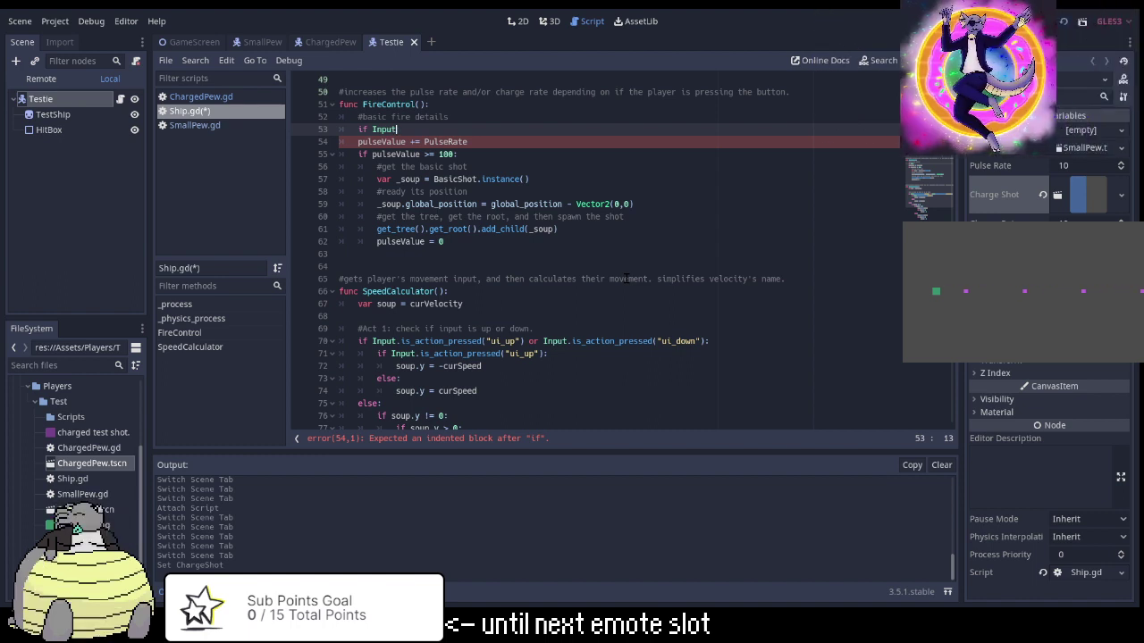
Re-autocomplete is_action_pressed with "ui_select" and end the line with ') = false:'.
type(".")
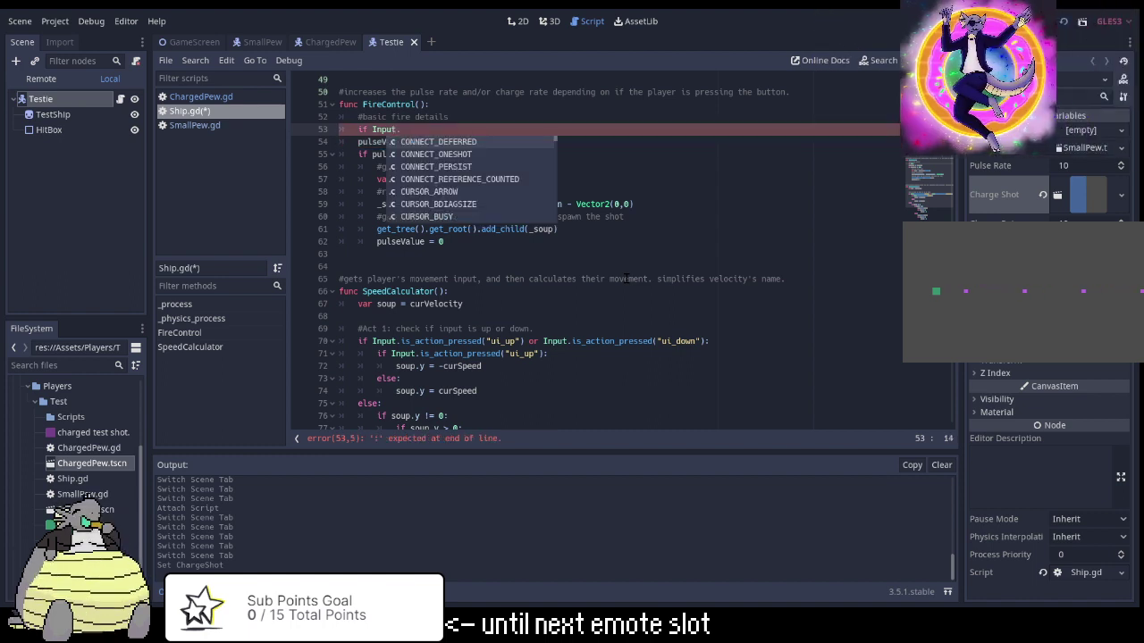
type("i")
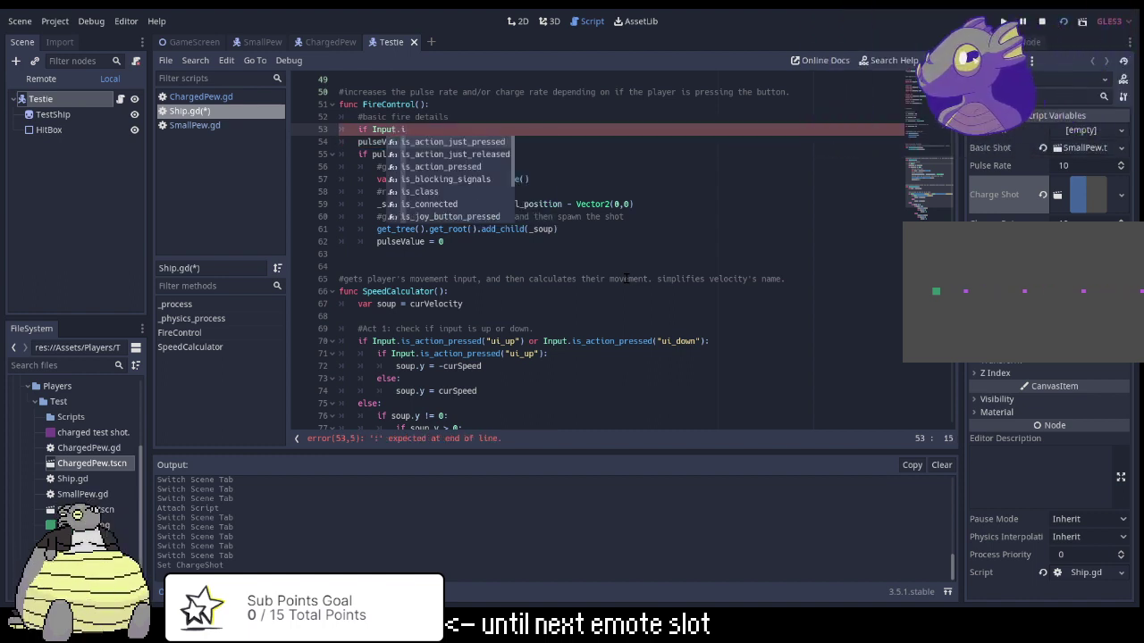
type("s_")
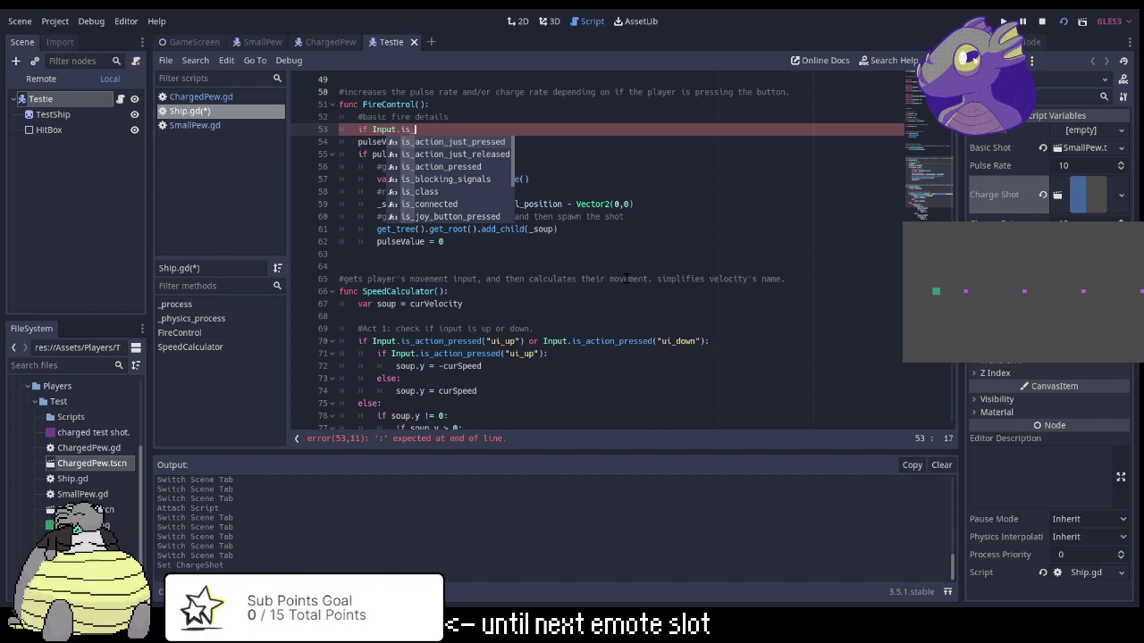
key("Down")
key("Down")
key("Return")
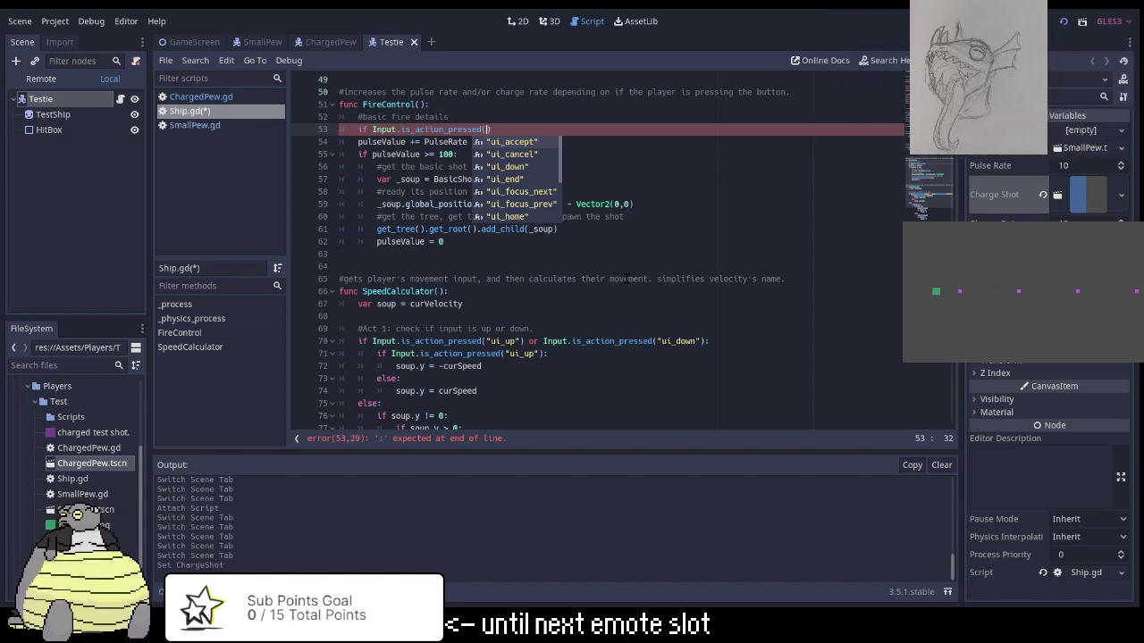
key("Down")
key("Down")
key("Down")
key("Down")
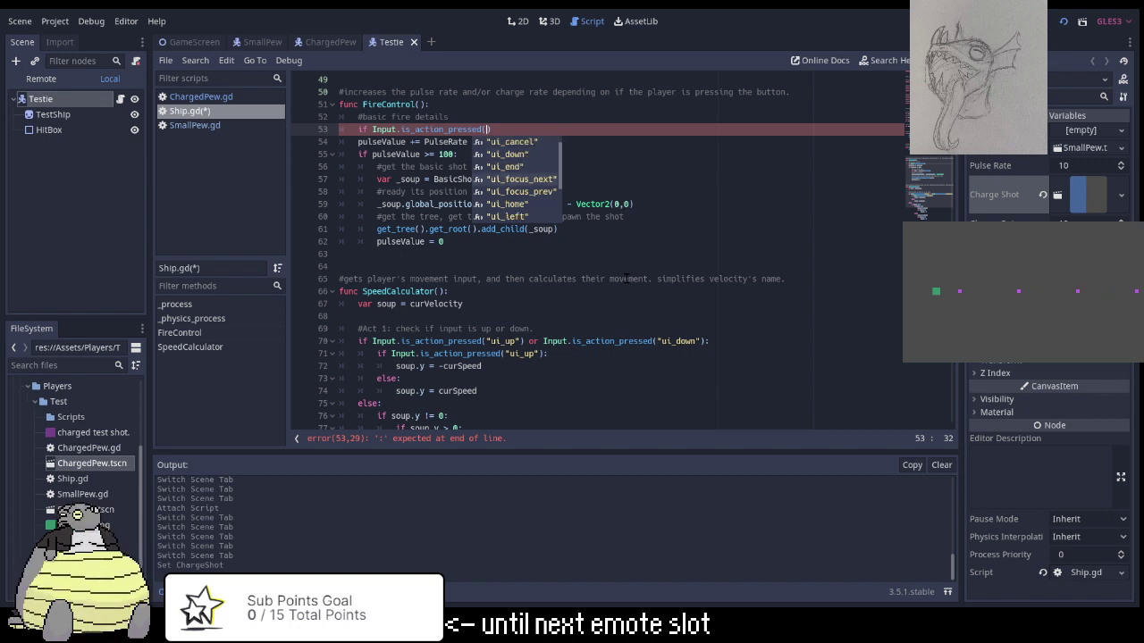
key("Down")
key("Down")
key("Down")
key("Down")
key("Down")
key("Down")
key("Down")
key("Down")
key("Return")
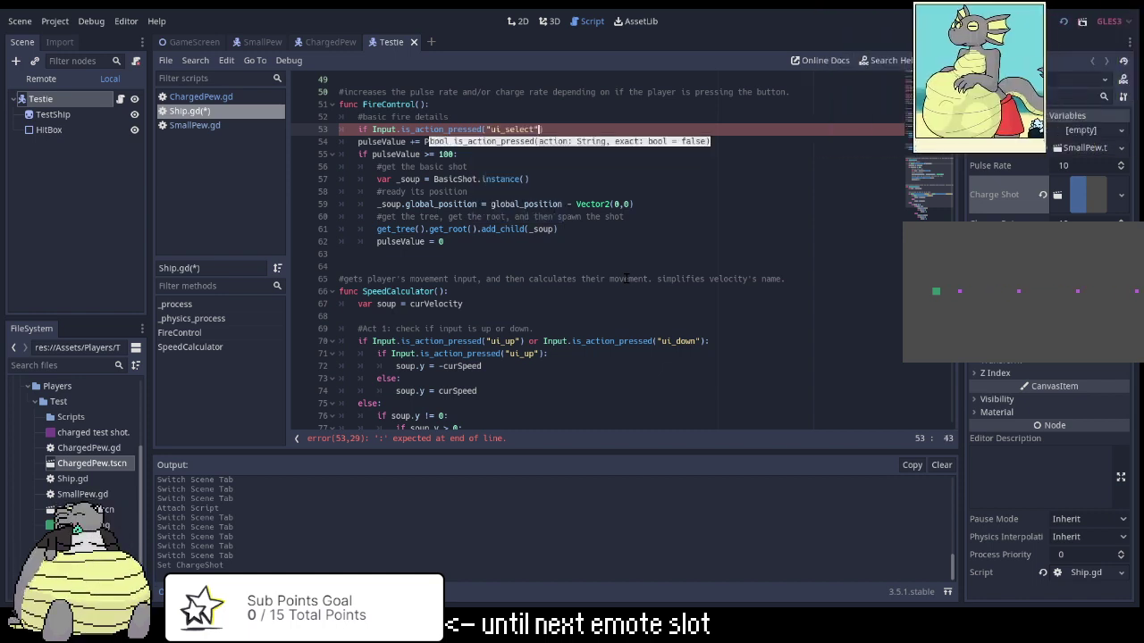
type(") ")
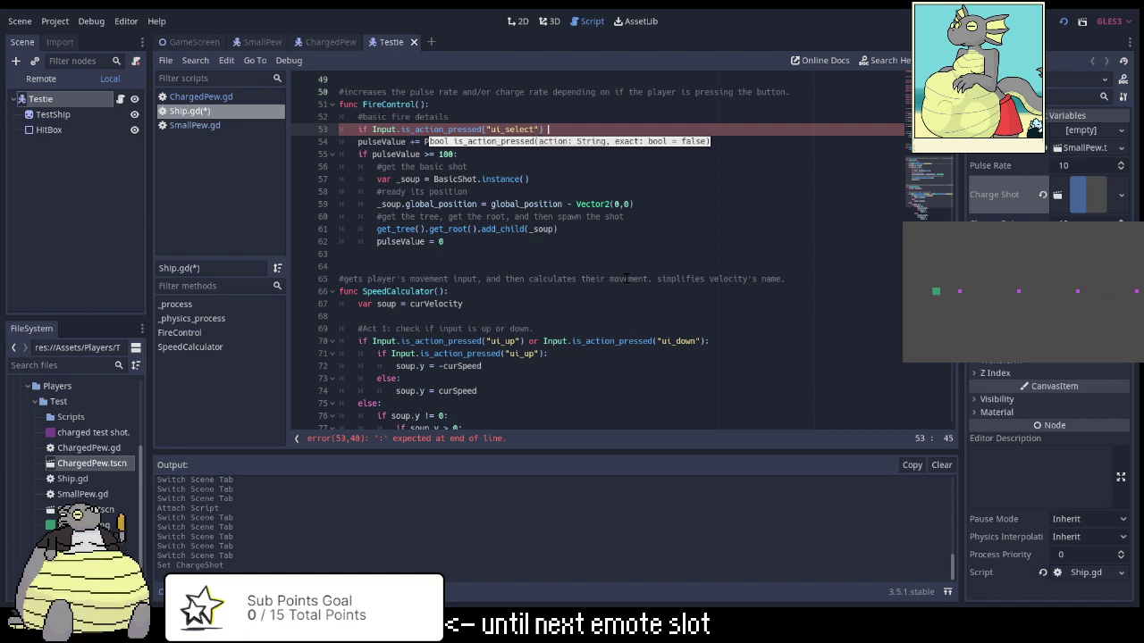
type("=")
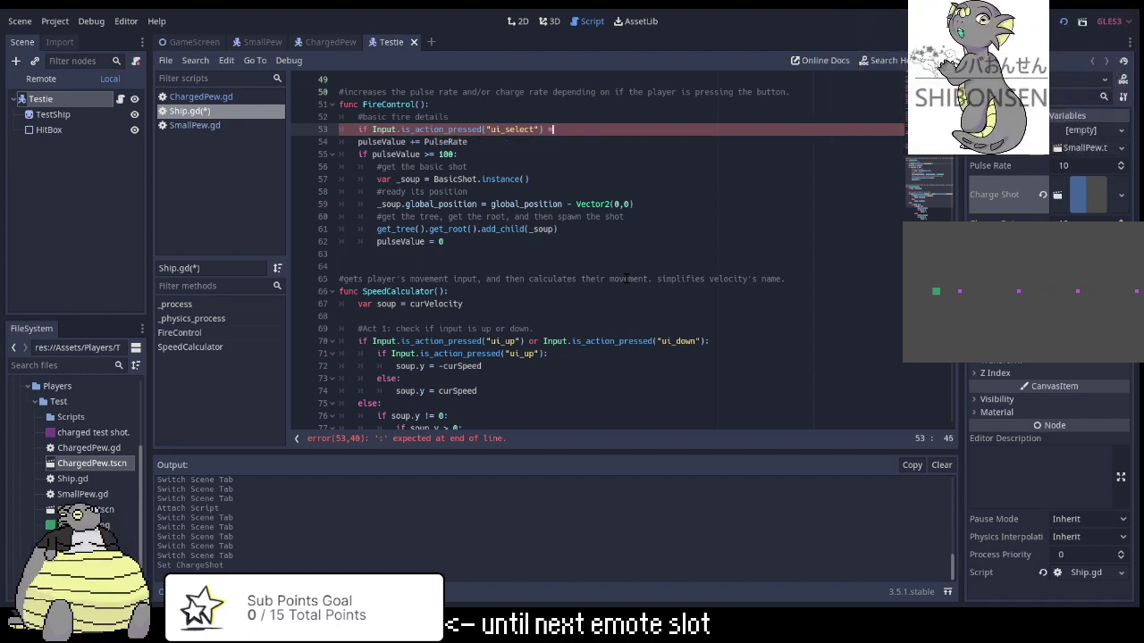
type(" false")
type(":")
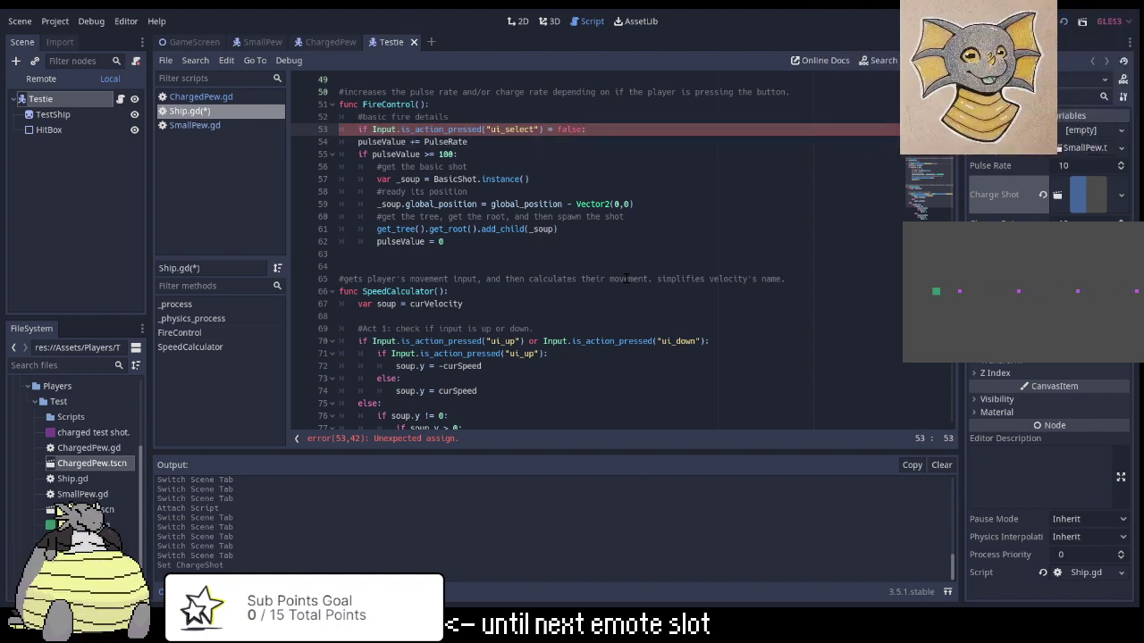
scroll(626, 279, "down", 6)
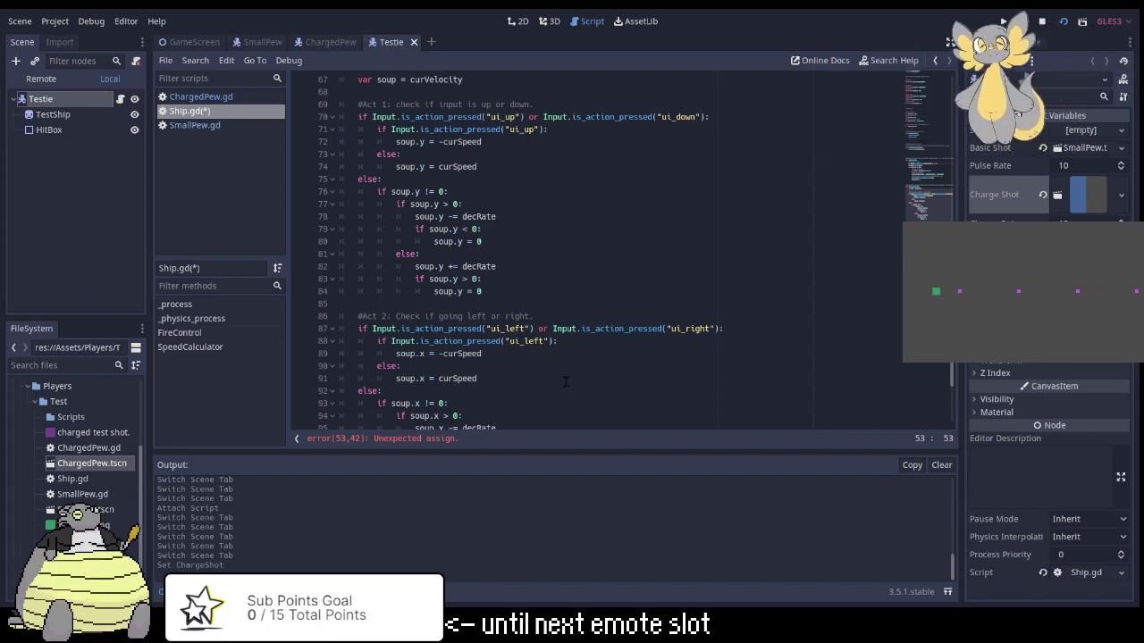
scroll(628, 307, "down", 4)
scroll(590, 340, "up", 6)
scroll(568, 361, "up", 13)
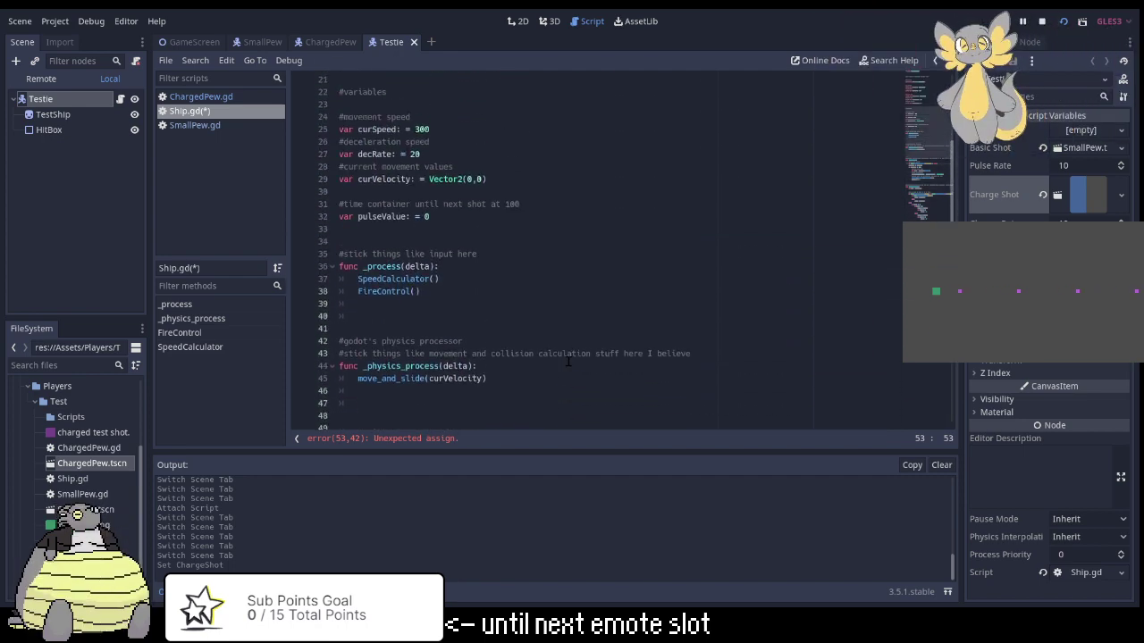
scroll(568, 361, "down", 5)
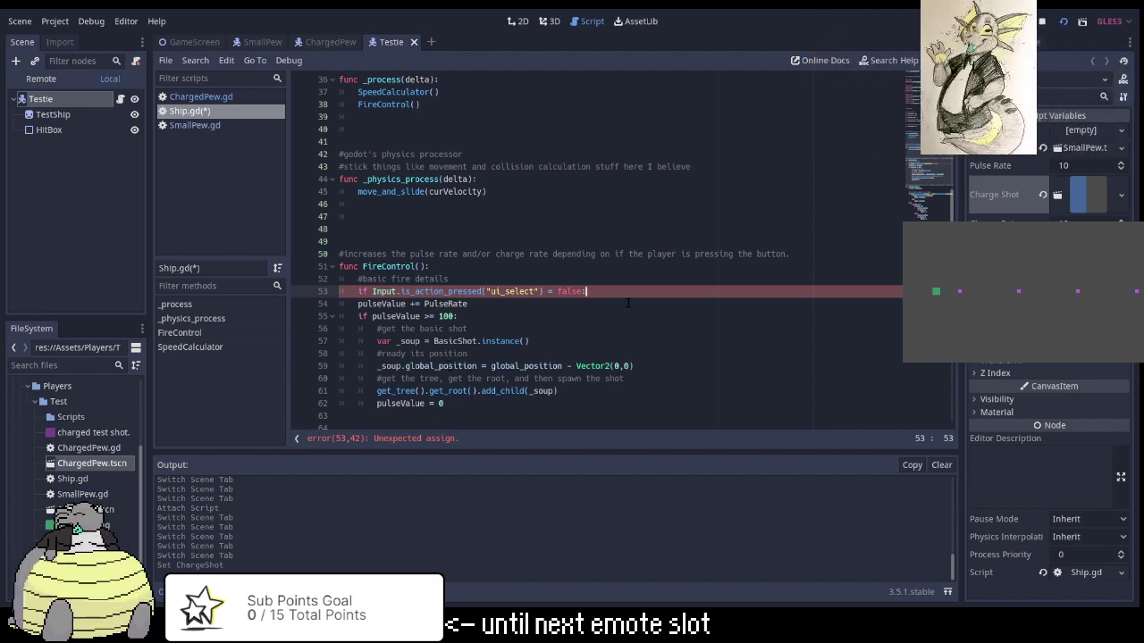
Change the '=' on line 53 to '==' so the condition compares with false.
left_click(543, 291)
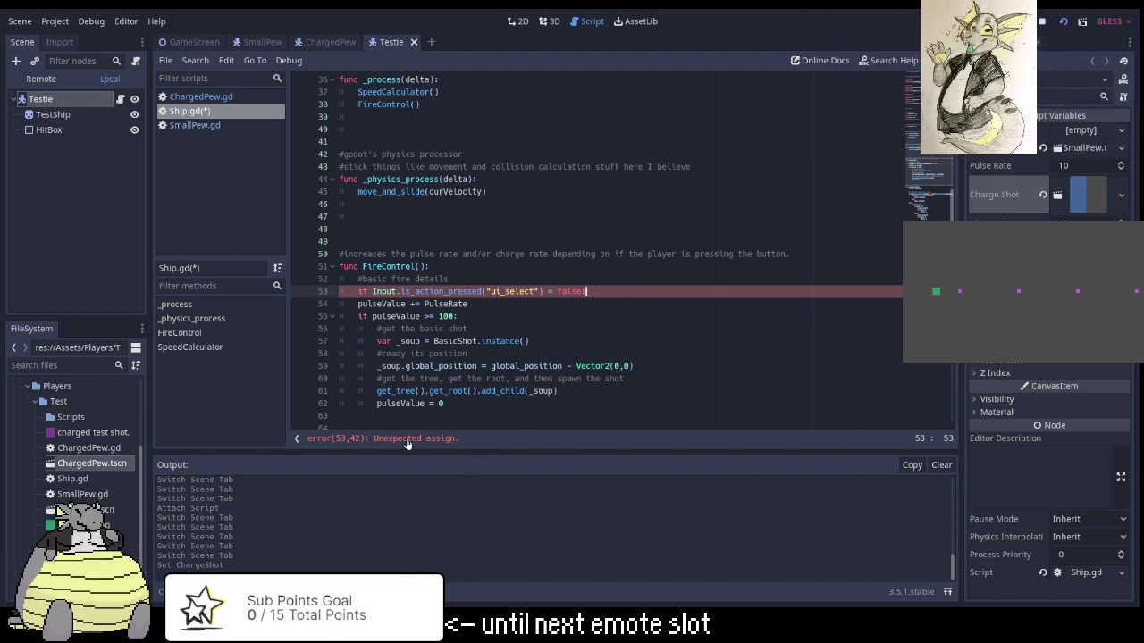
scroll(544, 291, "down", 2)
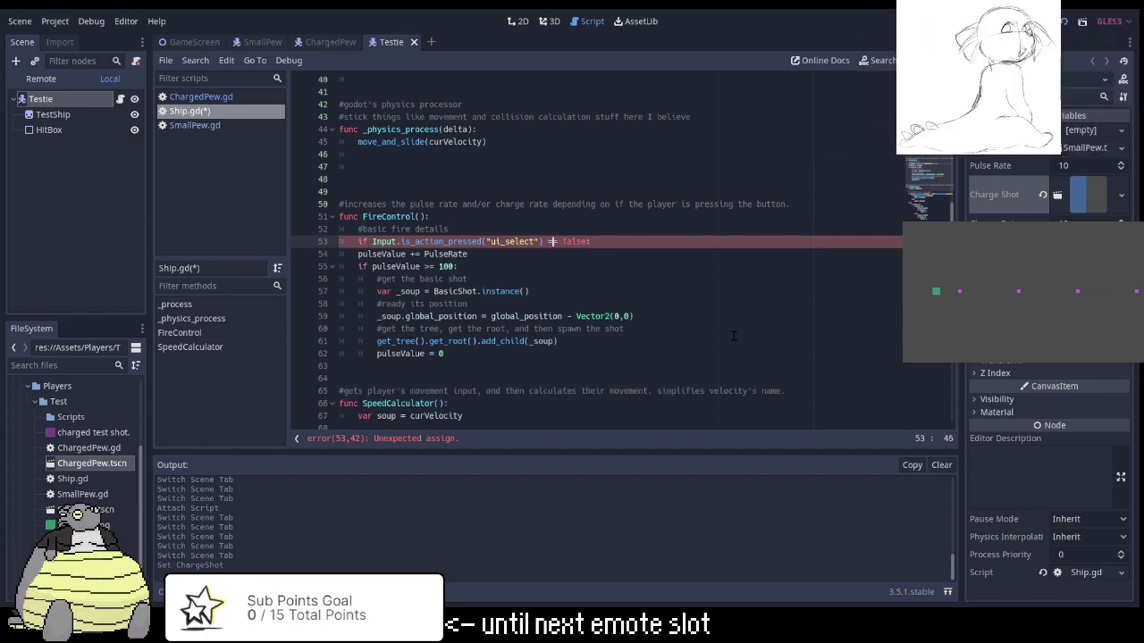
left_click(661, 217)
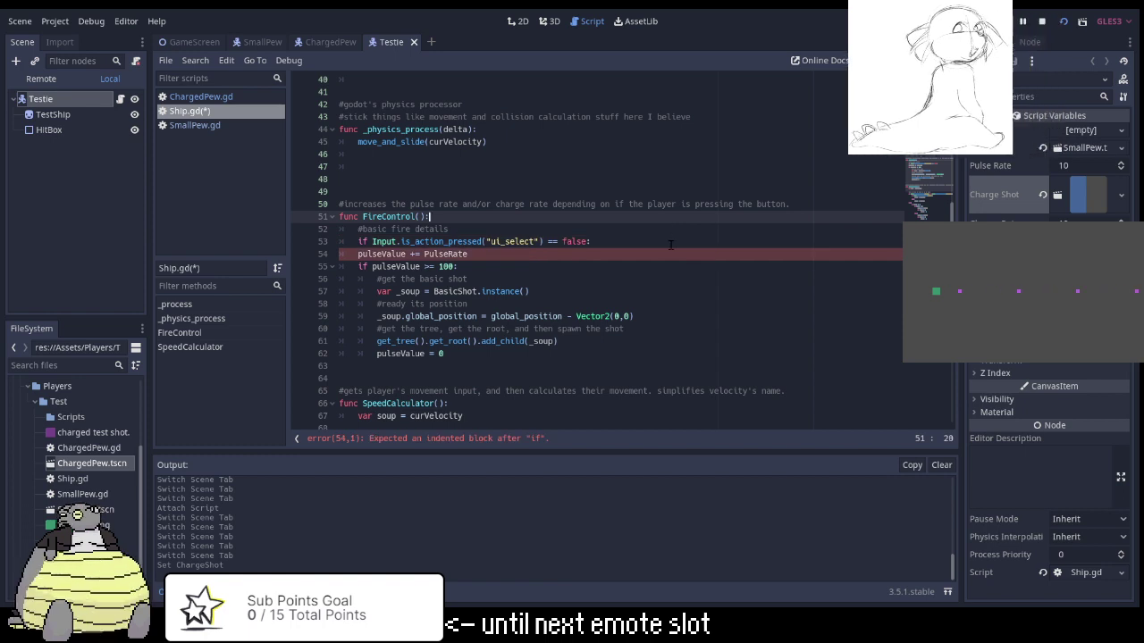
Indent the pulseValue increment, pulseValue >= 100 check and shot instancing, positioning and spawning lines one level.
left_click(353, 255)
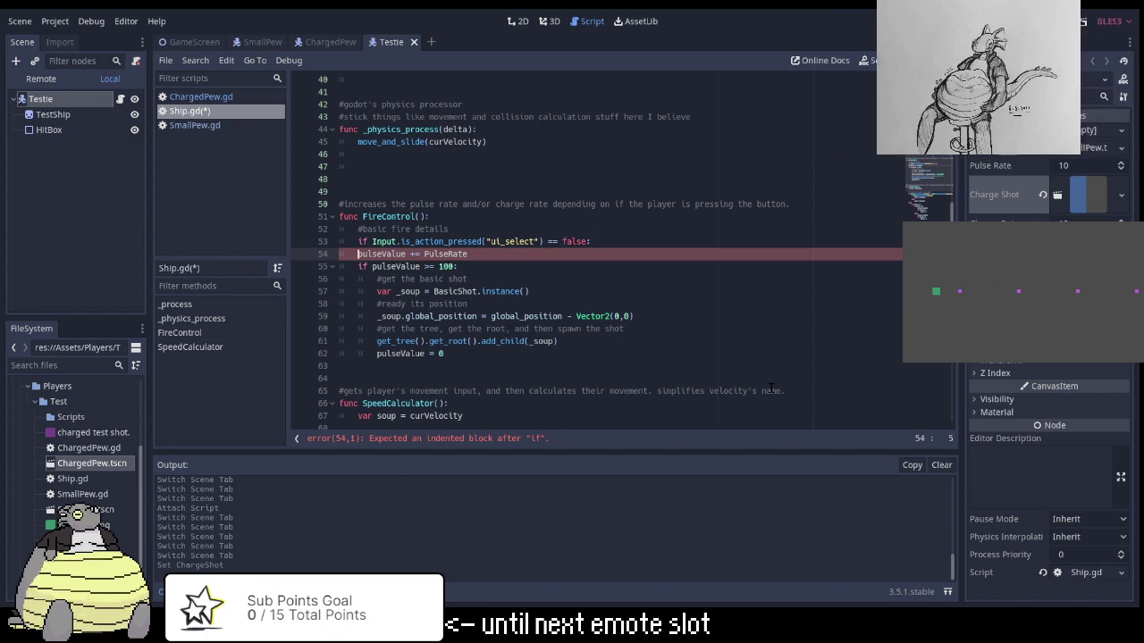
key("Tab")
key("Down")
key("Tab")
key("Down")
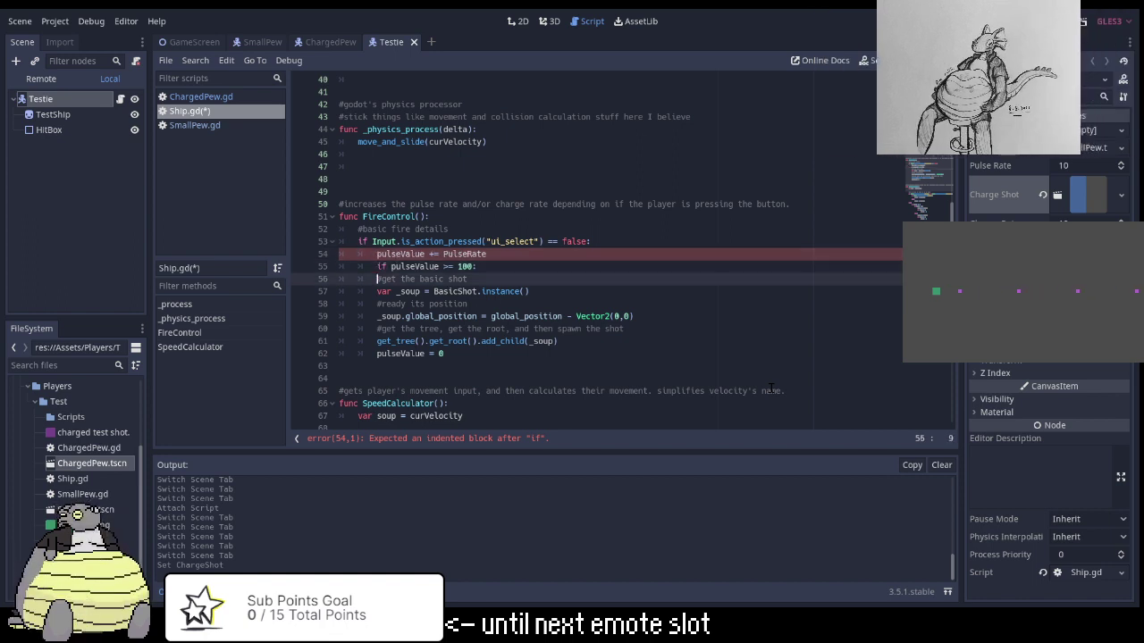
key("Down")
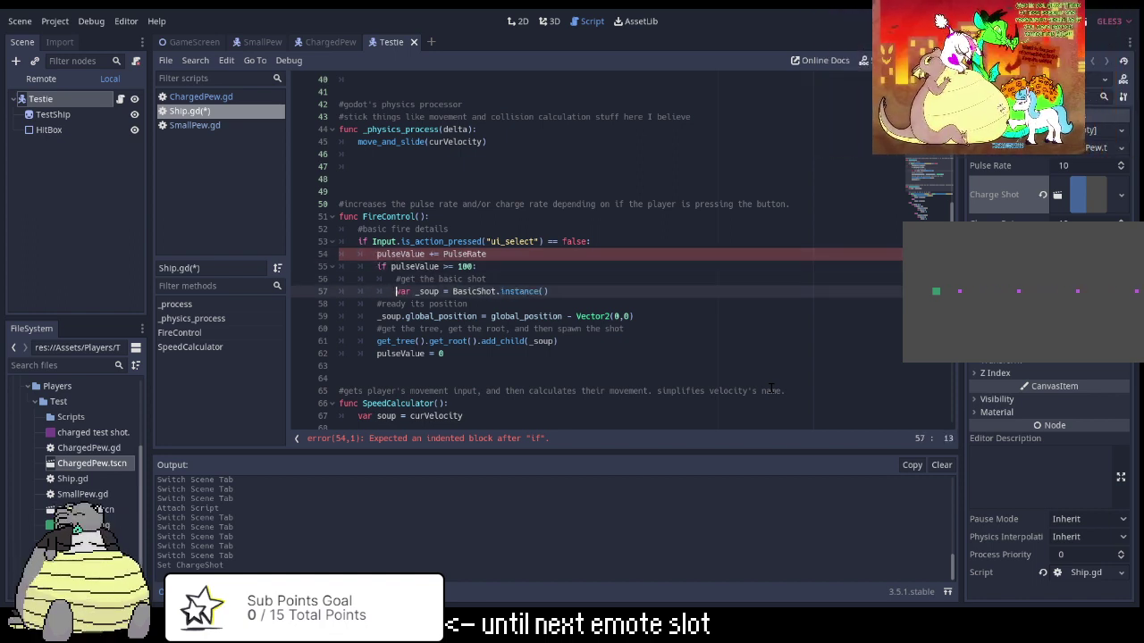
key("Tab")
key("Down")
key("Down")
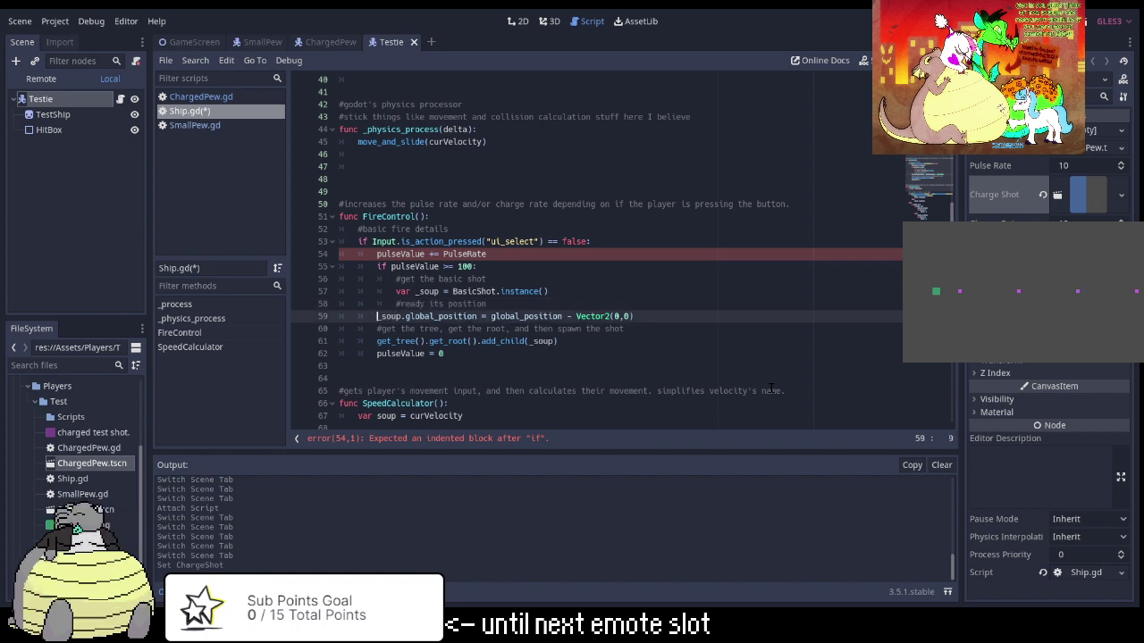
key("Tab")
key("Down")
key("Tab")
key("Down")
key("Tab")
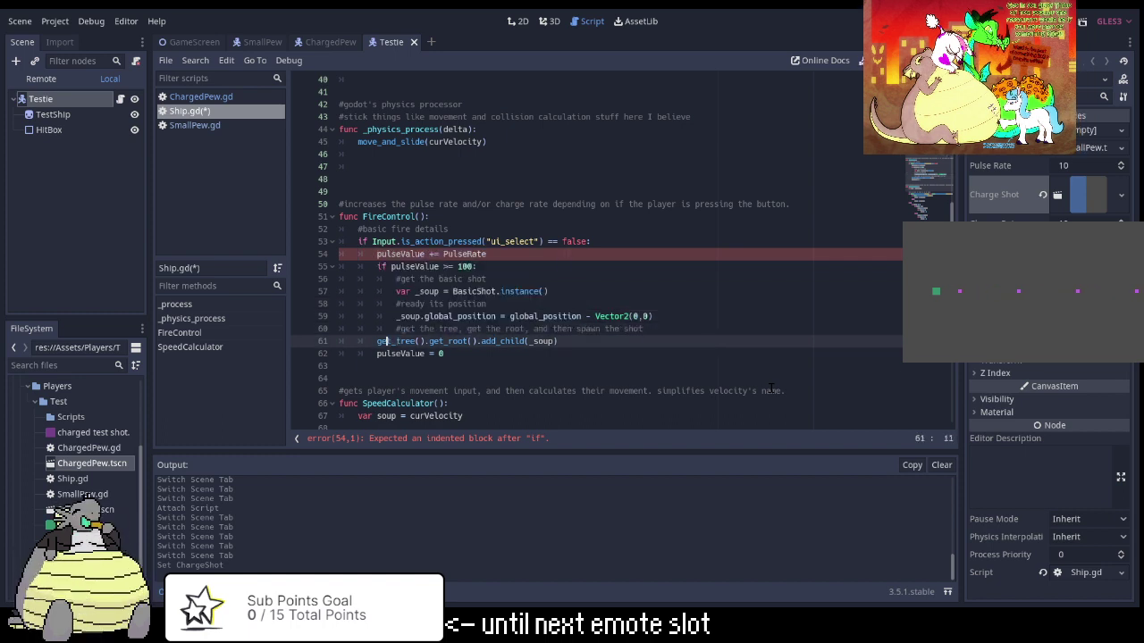
key("Down")
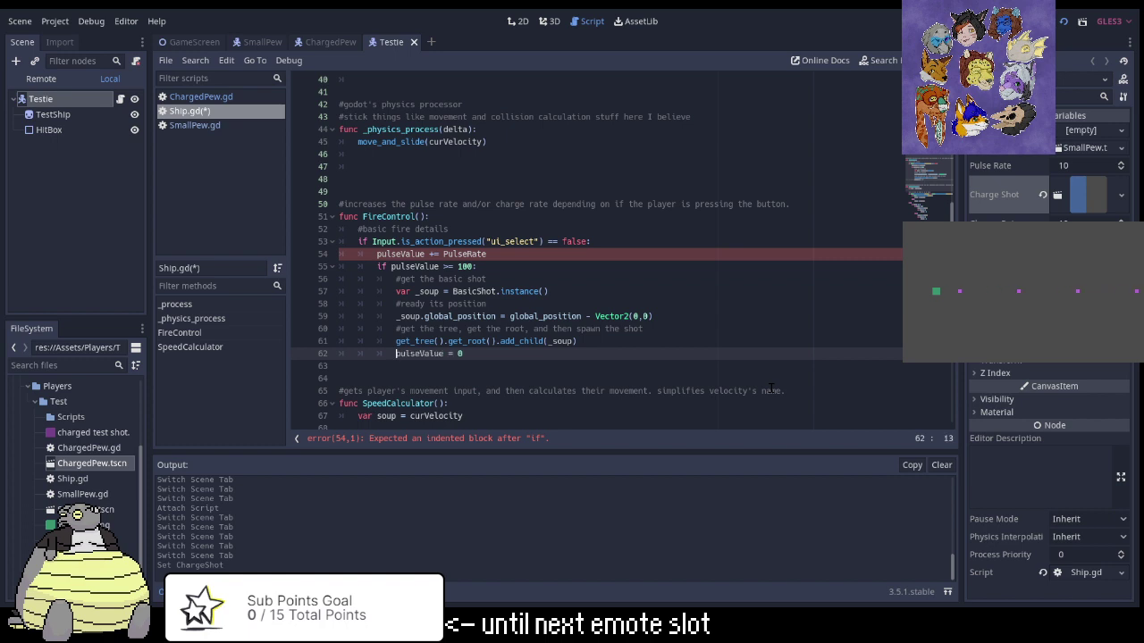
Add two new lines after the pulseValue reset line ending the firing block.
key("Right")
key("Right")
key("Right")
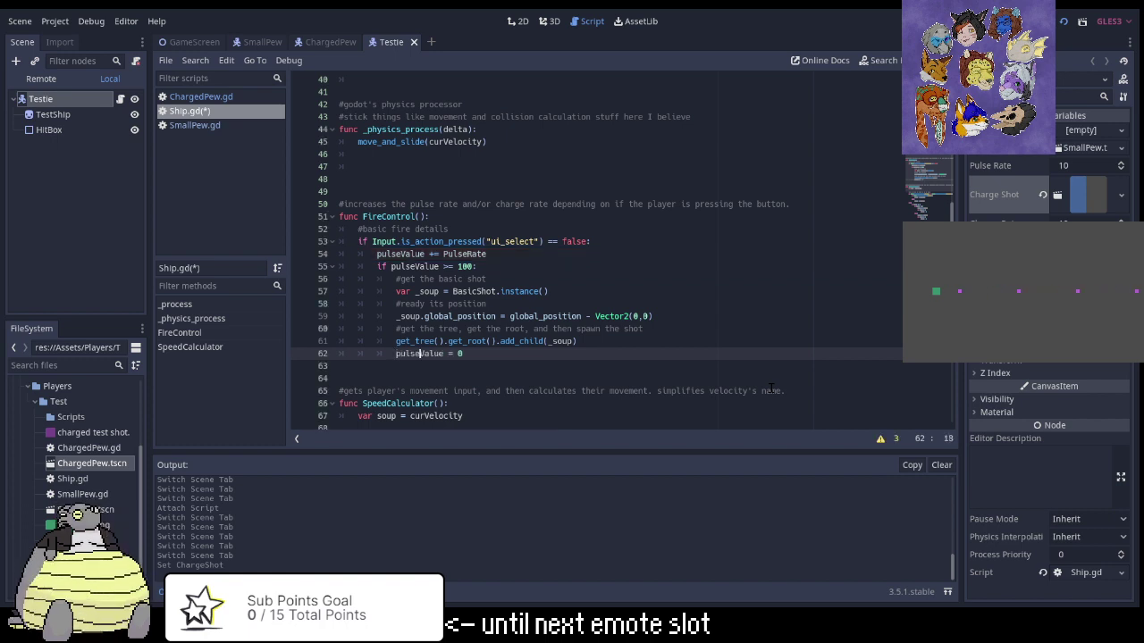
key("End")
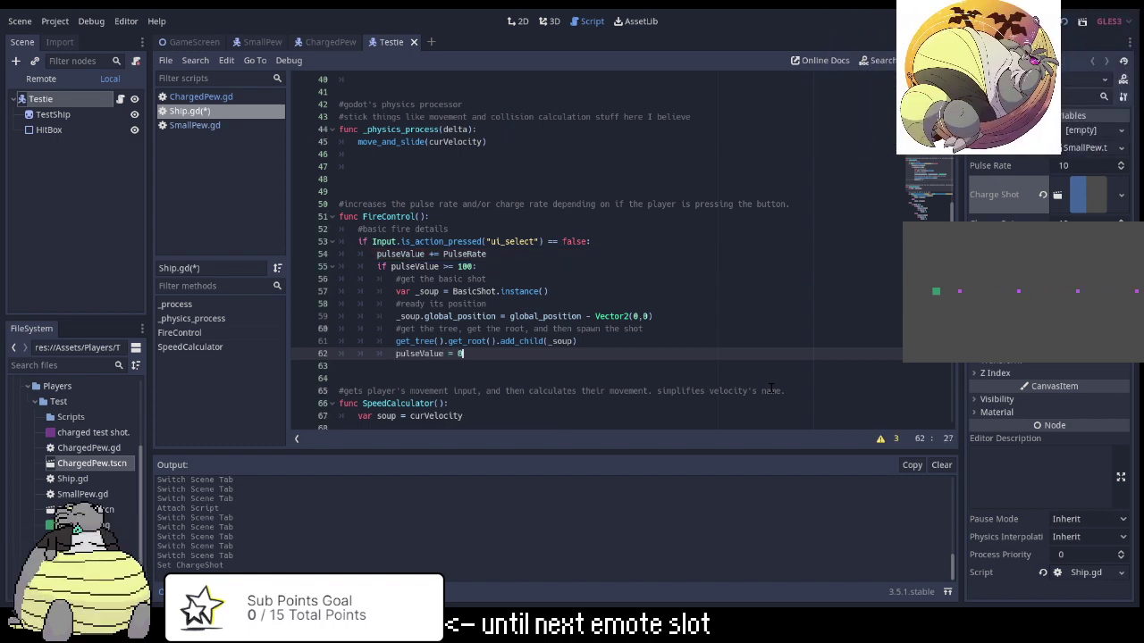
key("Return")
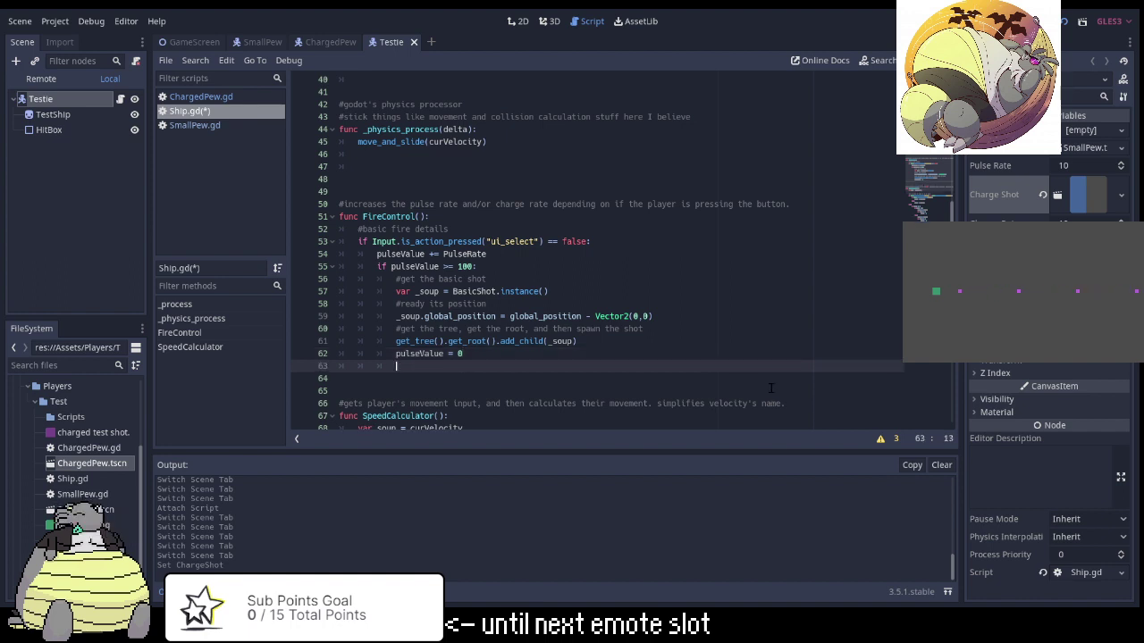
key("Return")
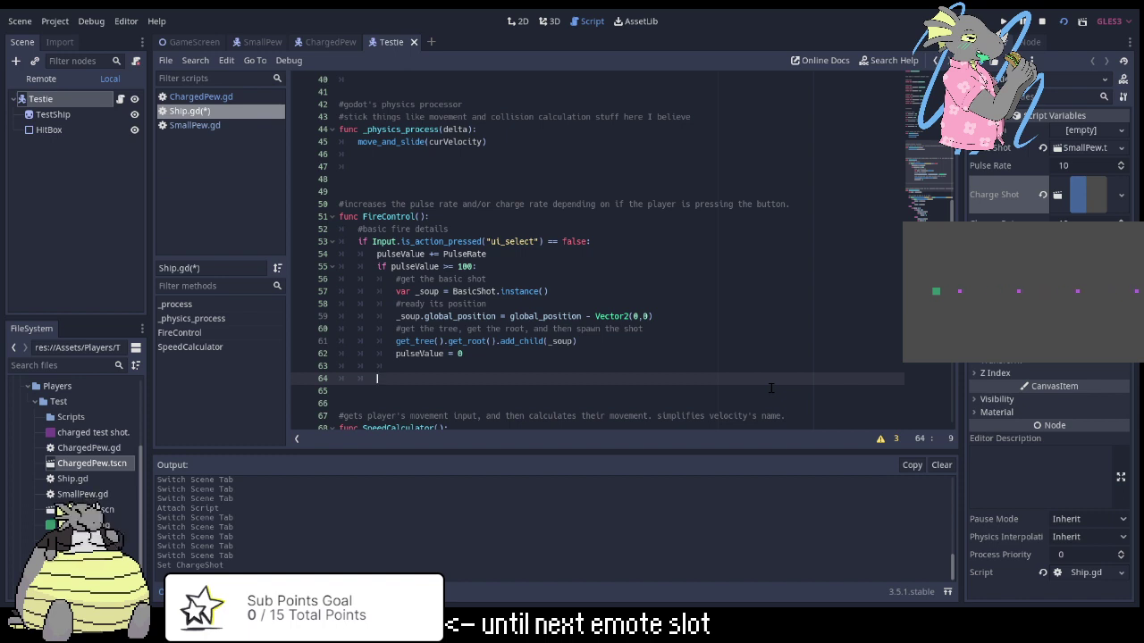
Add an outdented 'else:' on line 64 with an indented line beneath it.
key("BackSpace")
type("e")
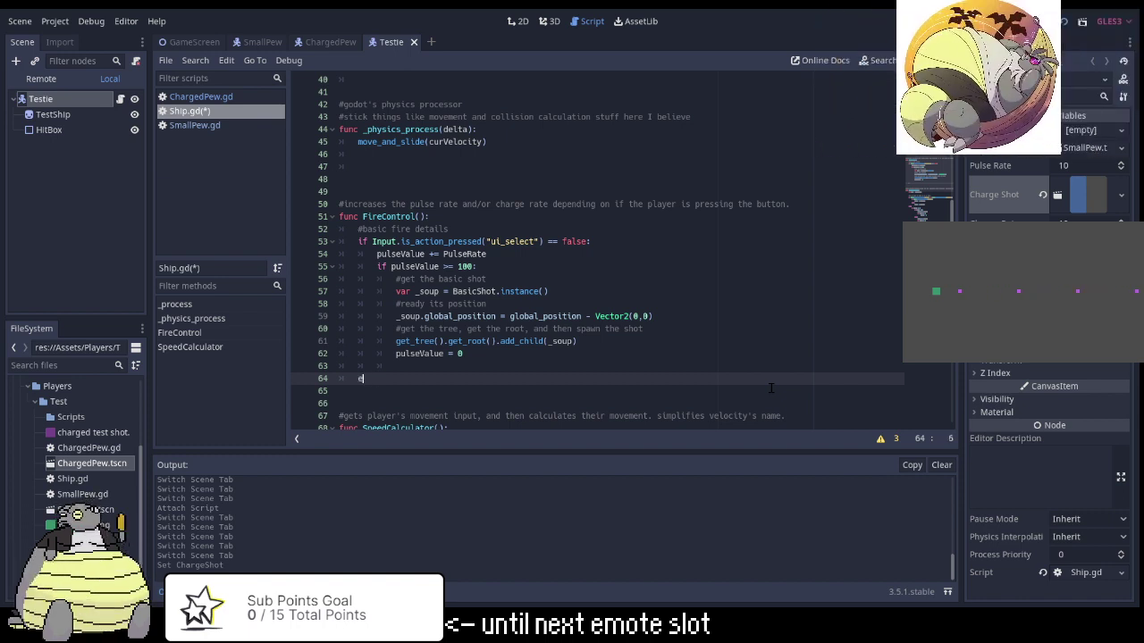
type("lse:")
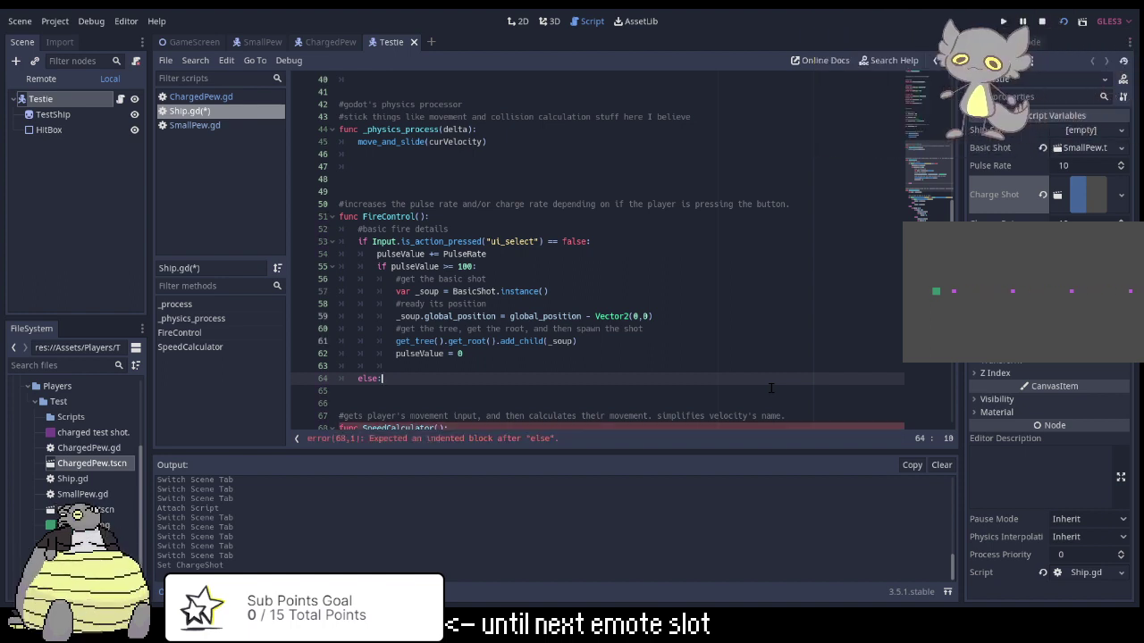
key("Return")
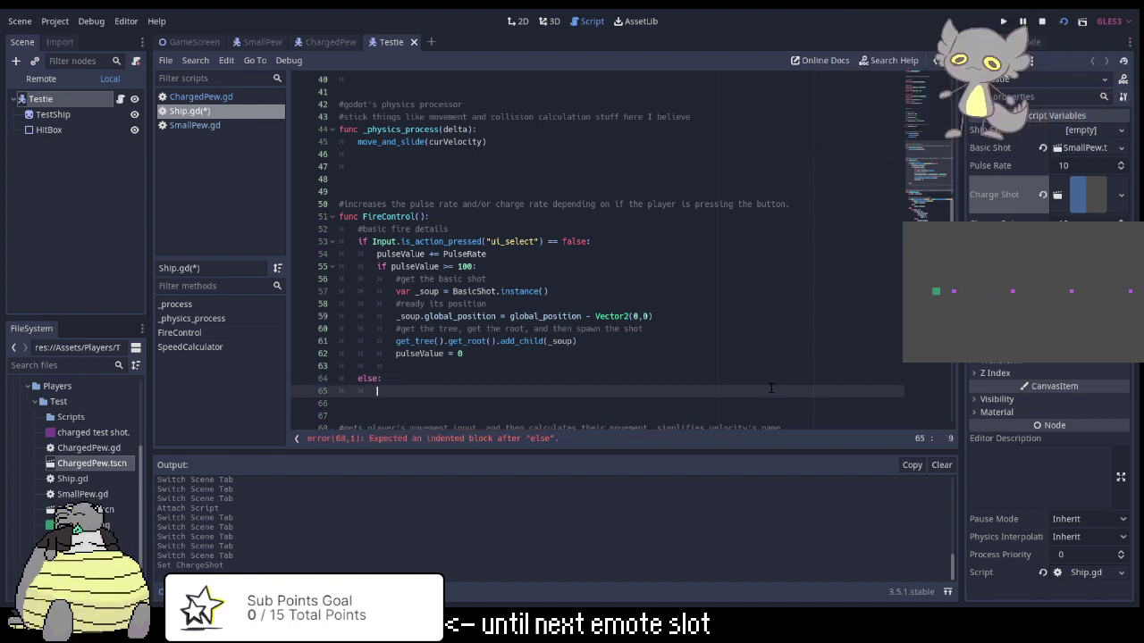
Save and run with F5, then inspect the expected-indented-block error at the else branch.
key("F5")
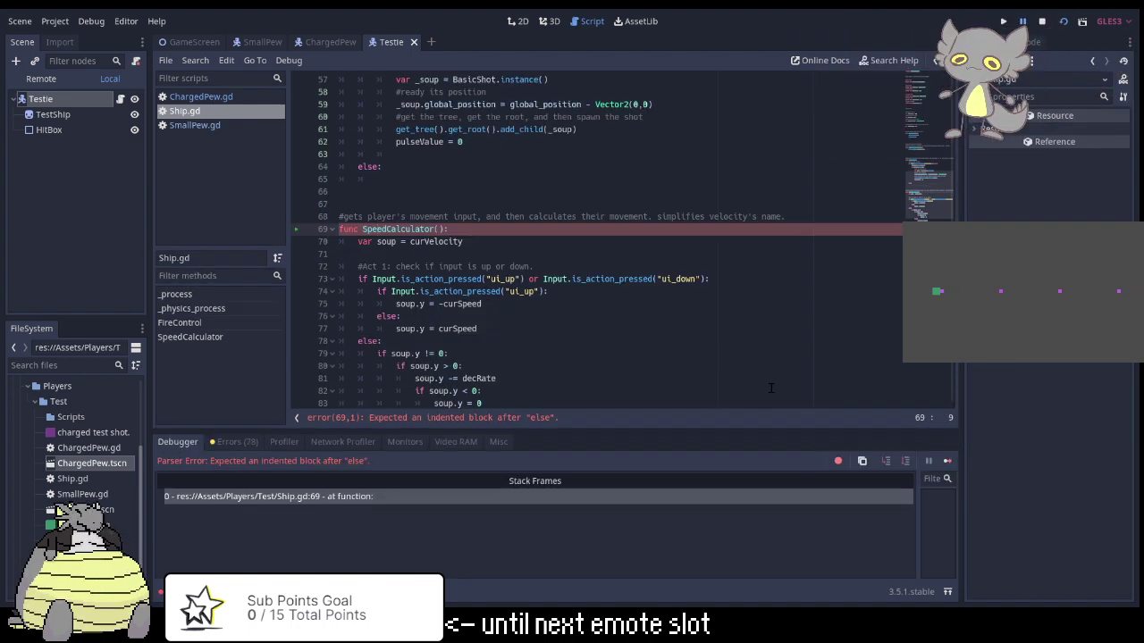
key("Up")
key("Down")
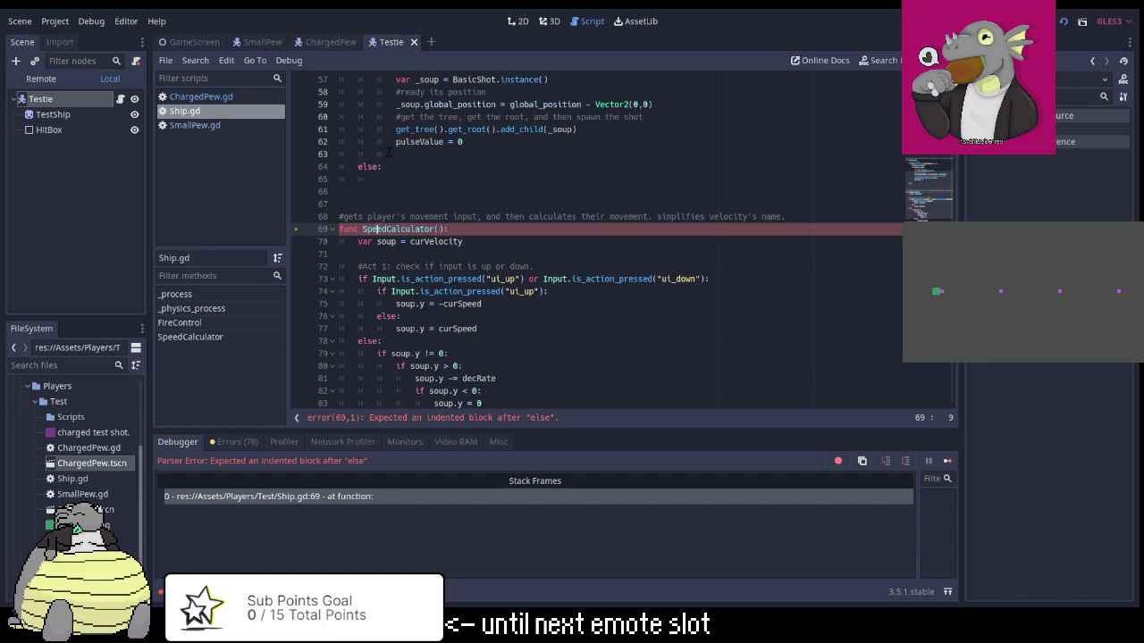
scroll(388, 152, "up", 5)
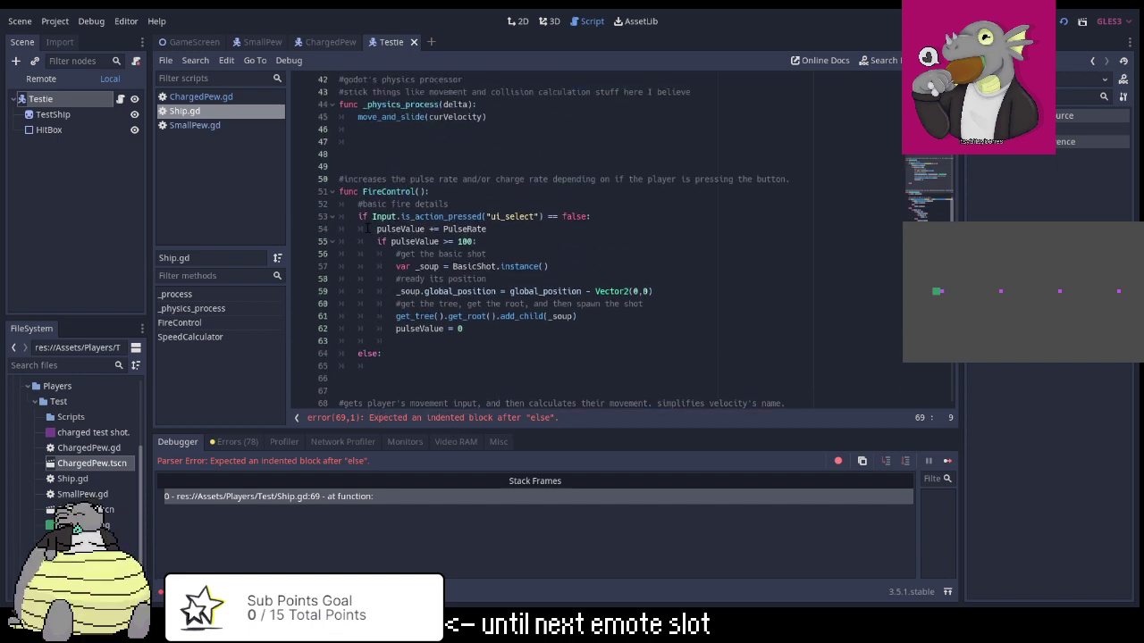
left_click(391, 355)
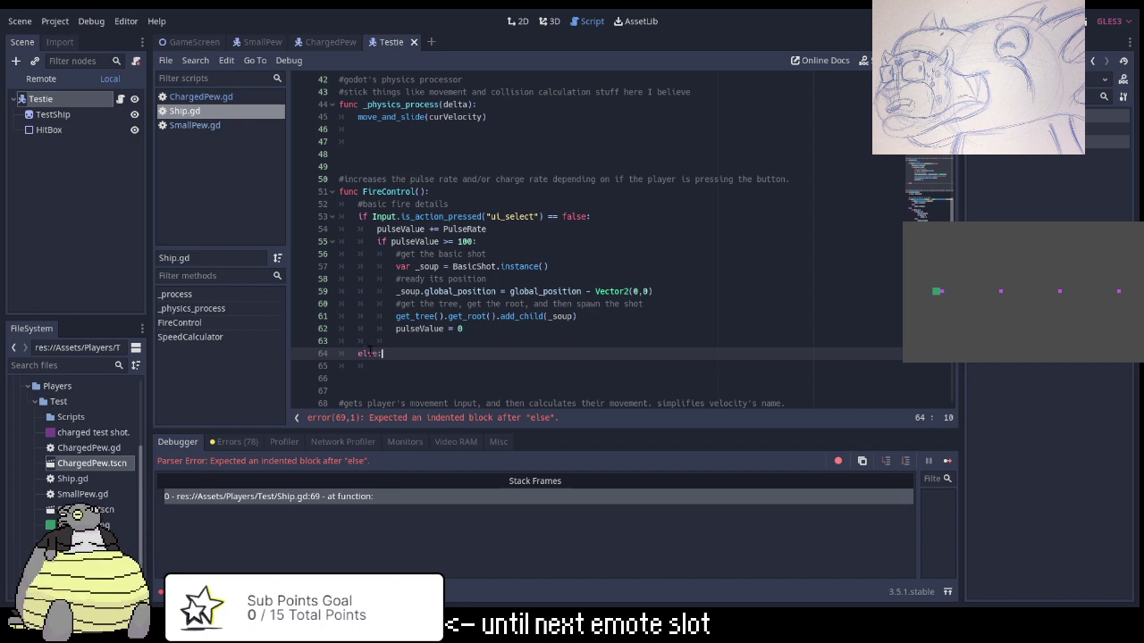
left_click(411, 372)
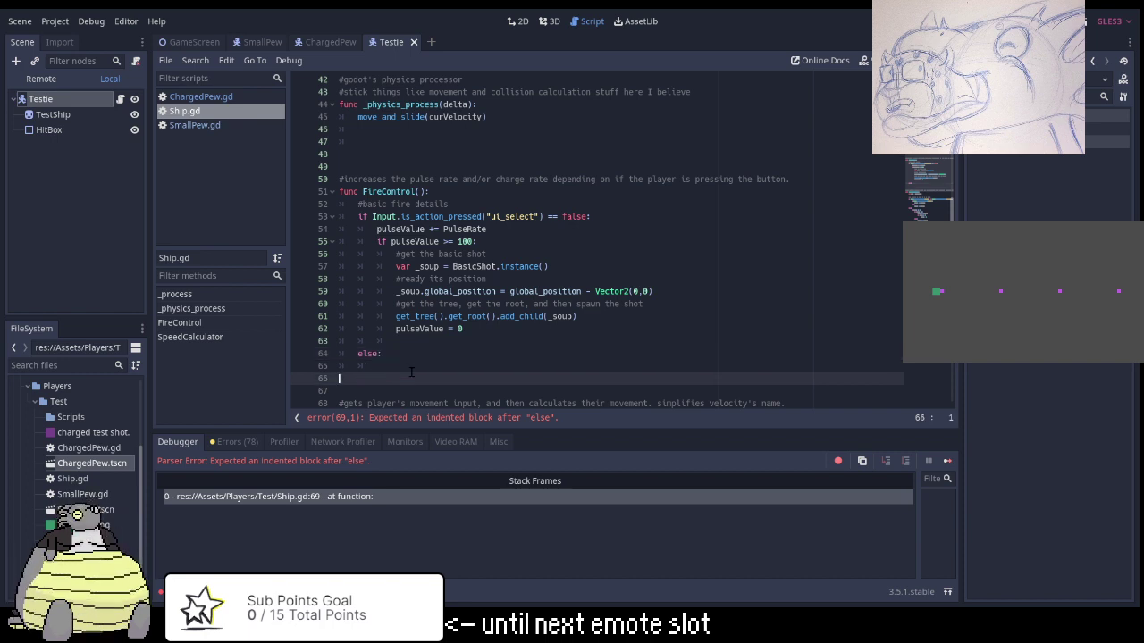
left_click(412, 365)
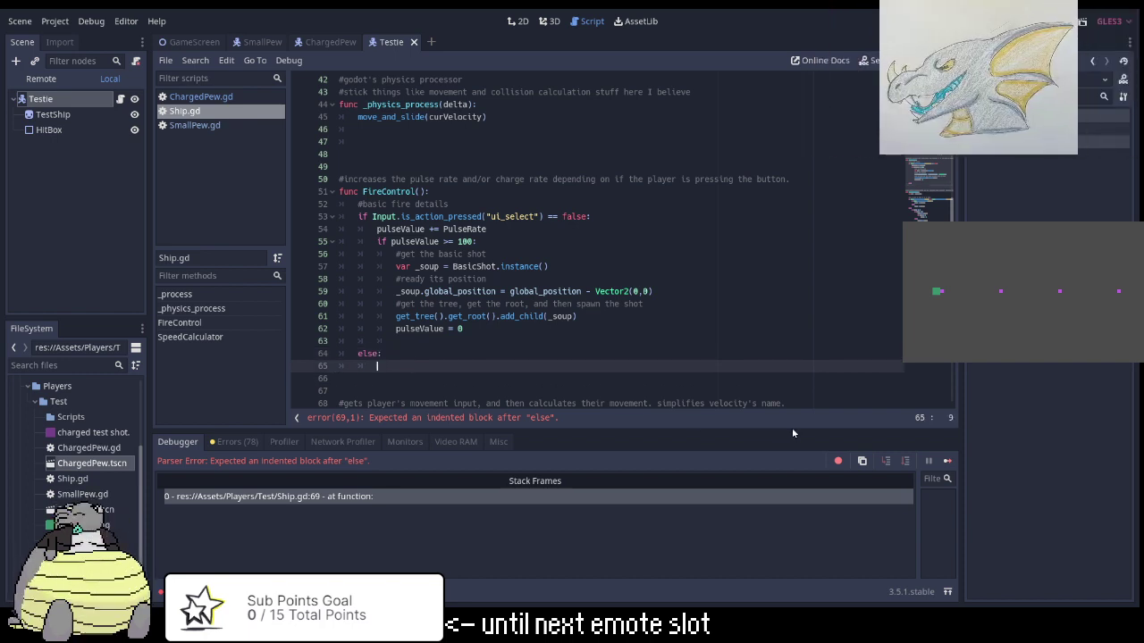
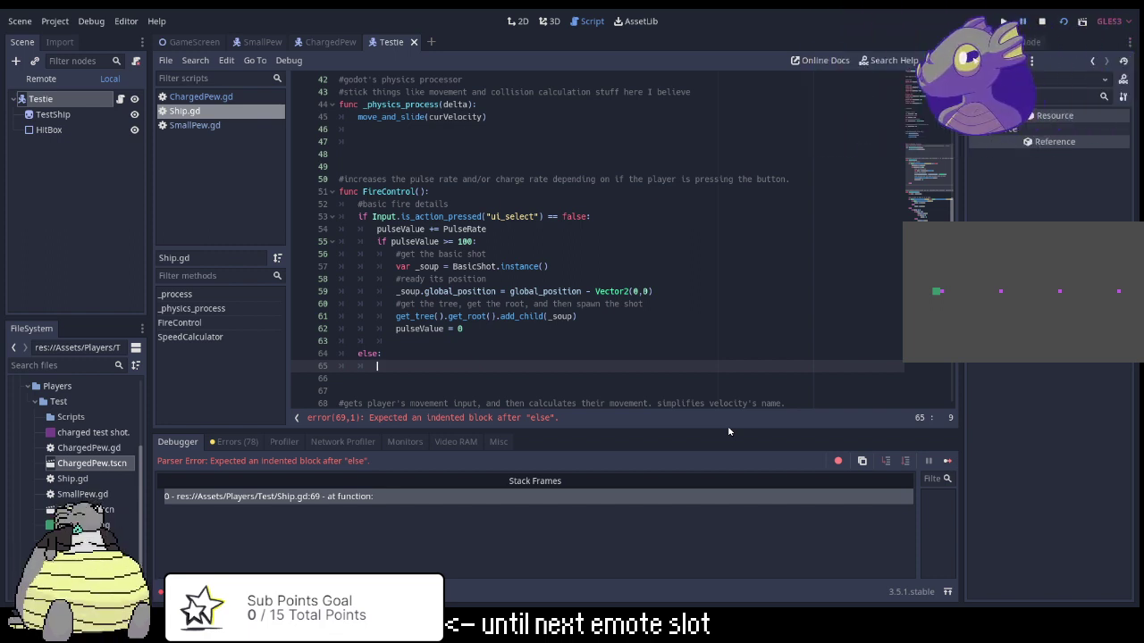
Write 'ChargeValue += ChargeRate' in FireControl's else branch of Ship.gd.
scroll(550, 170, "up", 5)
scroll(556, 169, "up", 9)
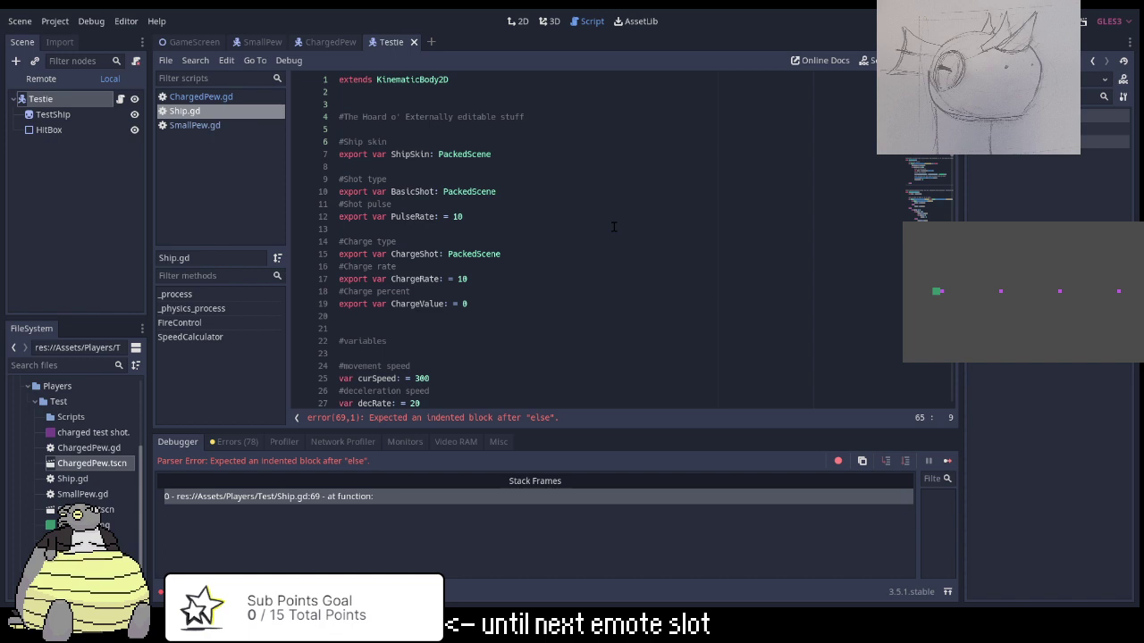
type("C")
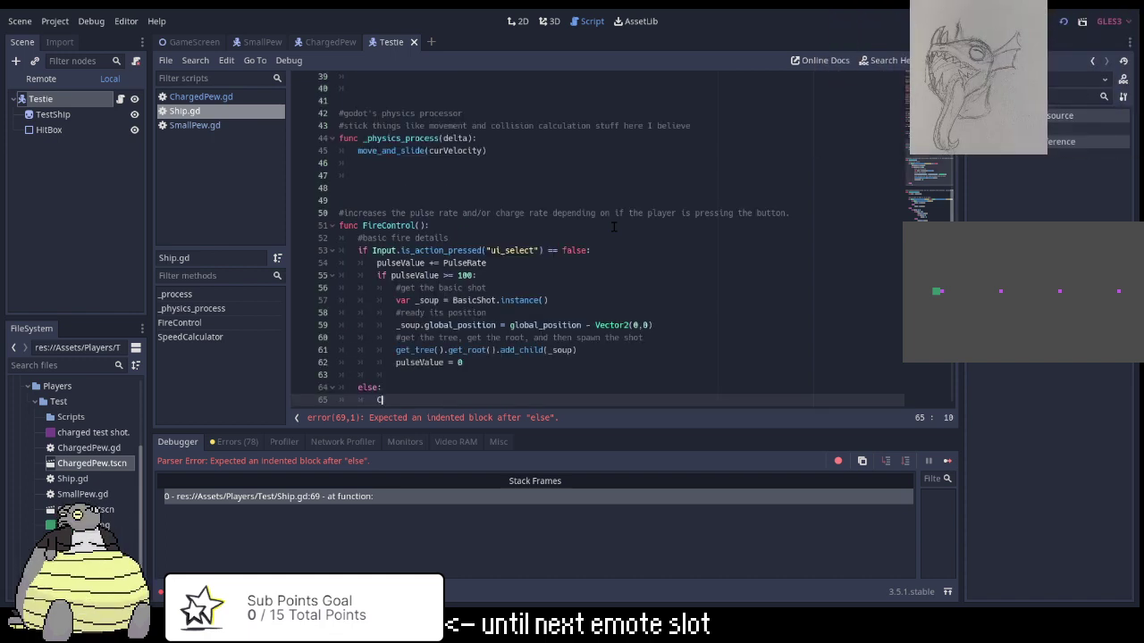
type("hargeV")
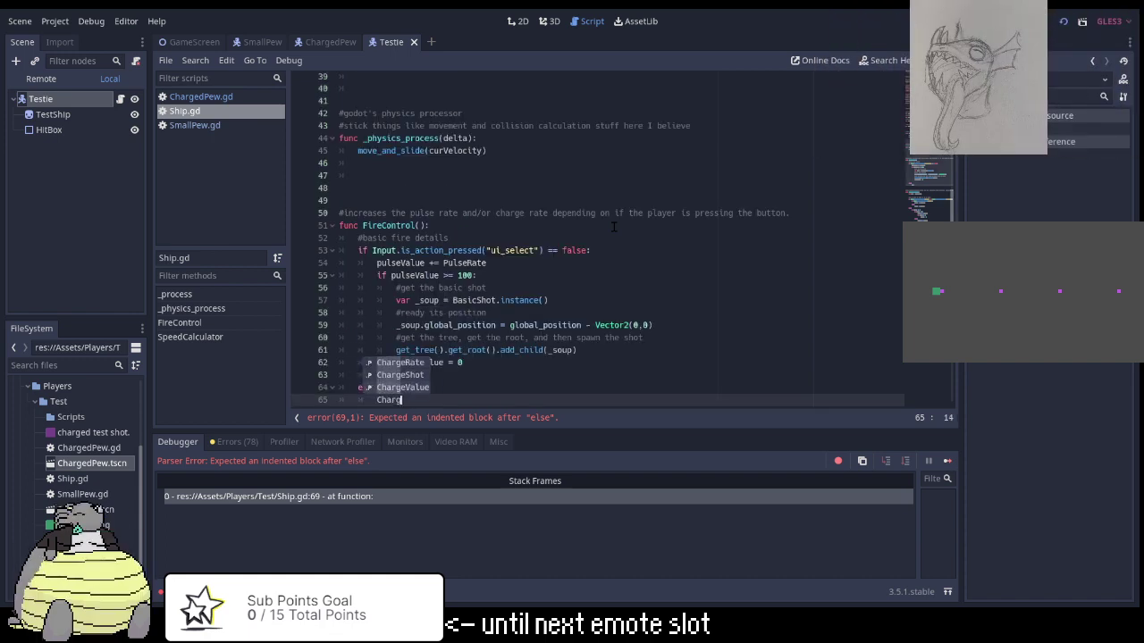
key("Return")
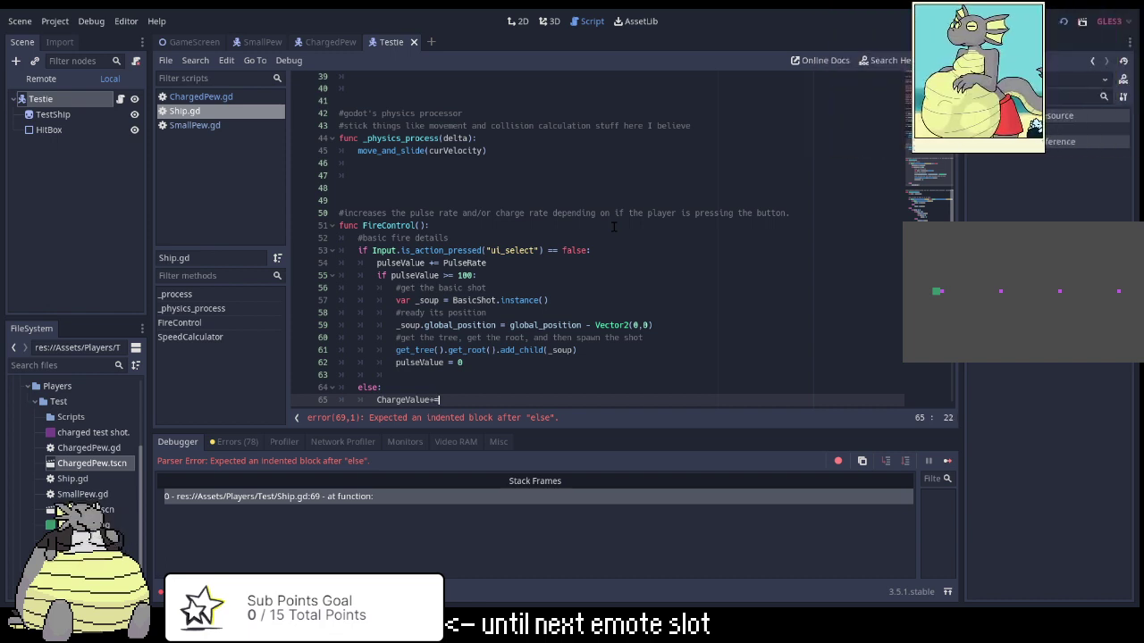
type("+=")
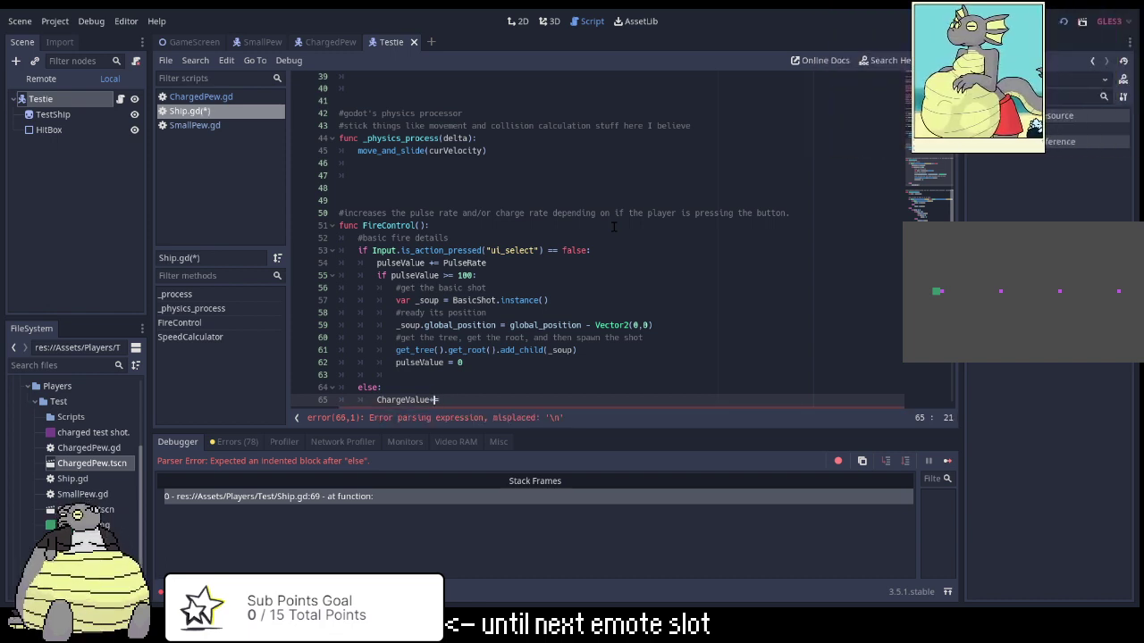
key("BackSpace")
type("+= ")
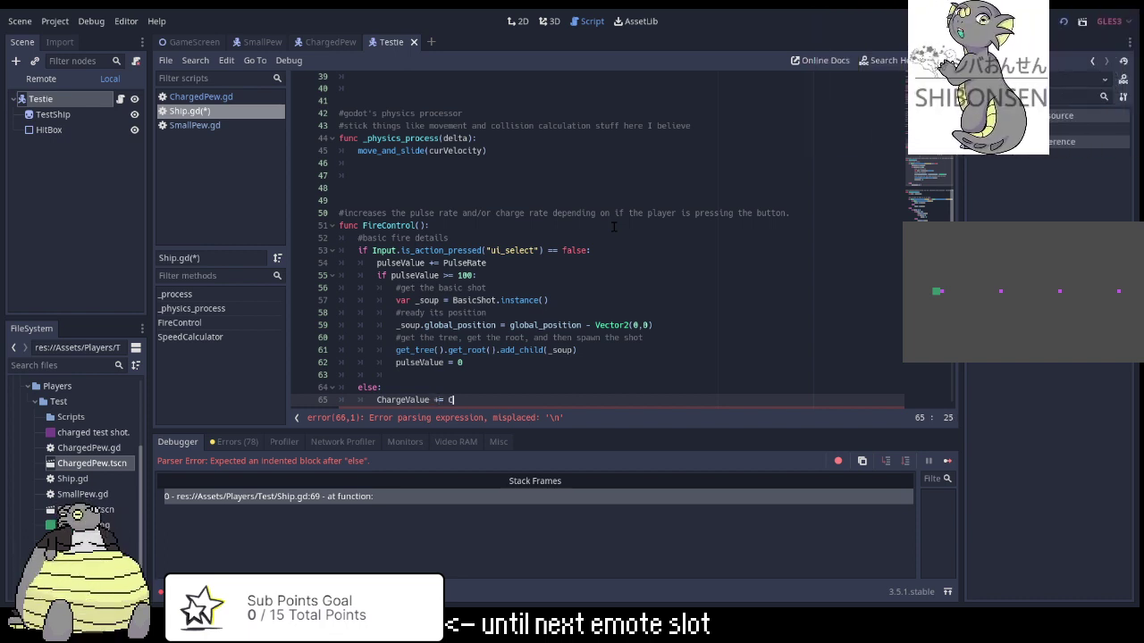
type("ChargeR")
key("Return")
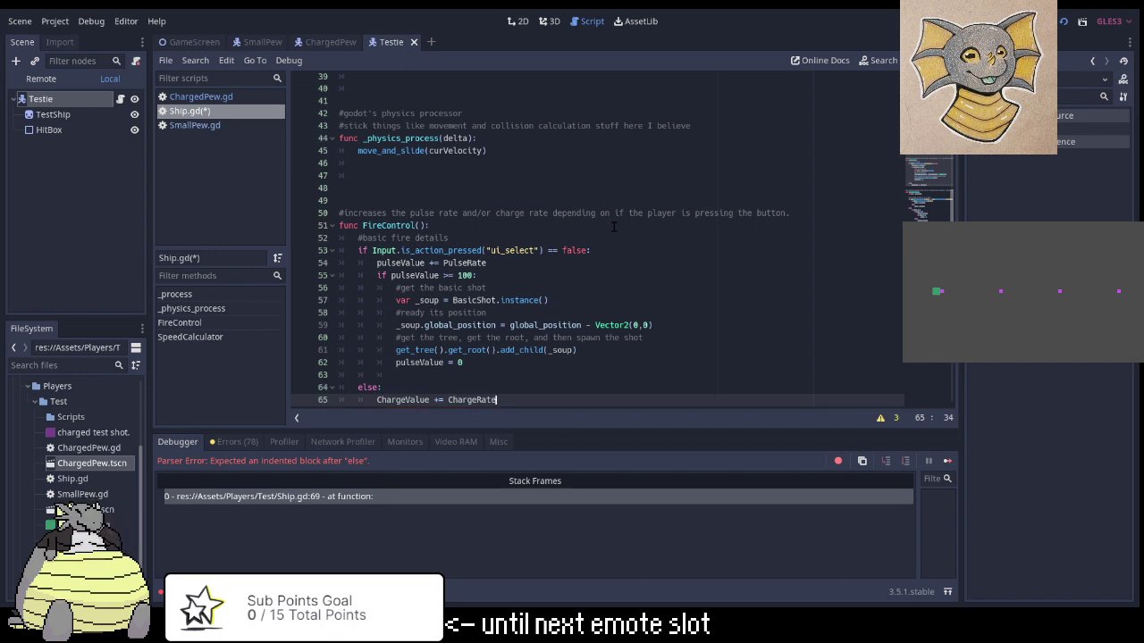
scroll(613, 226, "down", 1)
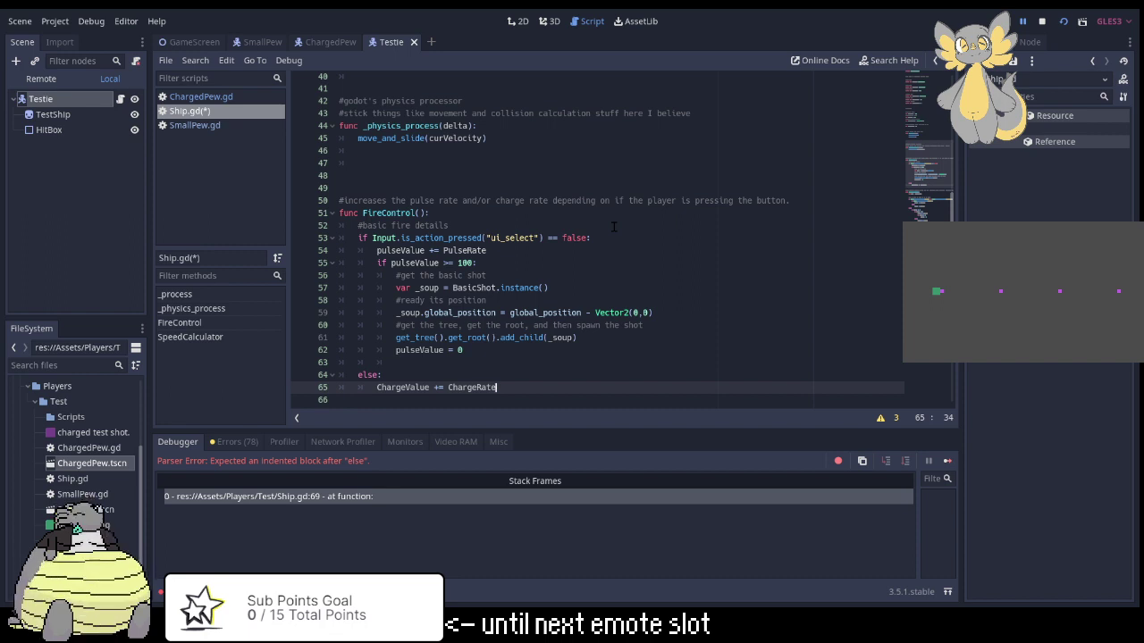
scroll(465, 304, "up", 7)
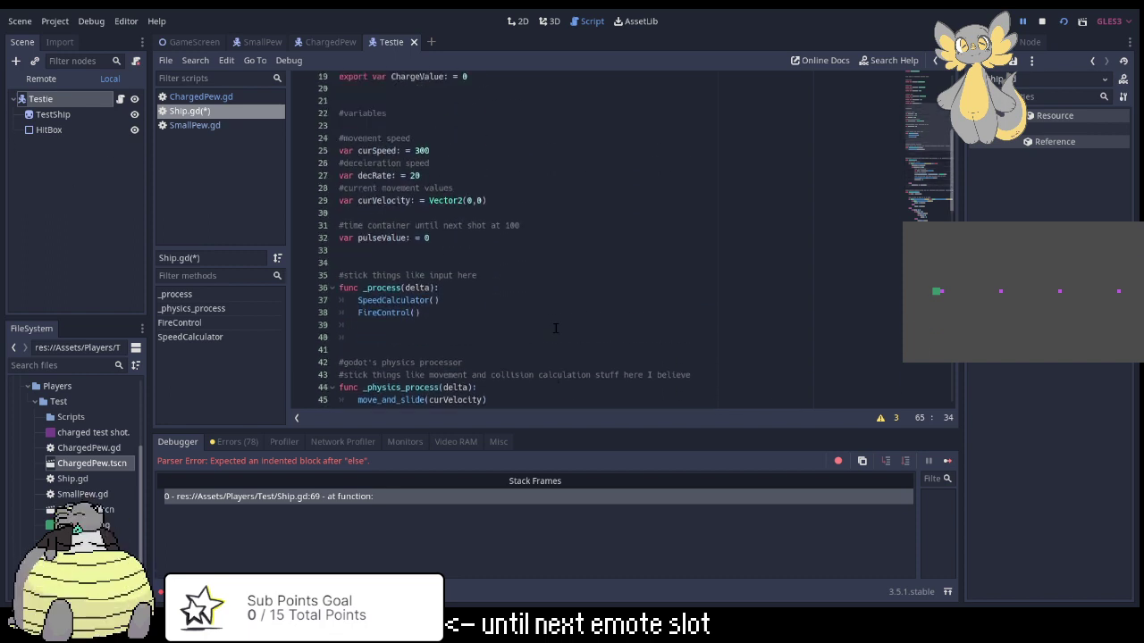
scroll(557, 328, "up", 6)
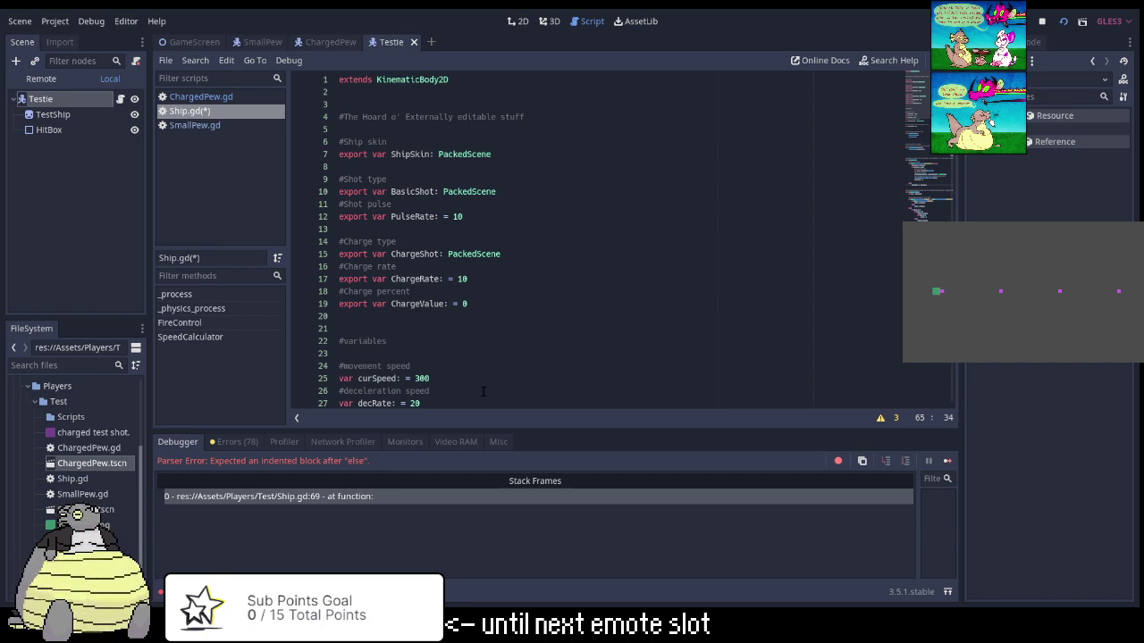
scroll(475, 398, "down", 1)
scroll(478, 391, "down", 7)
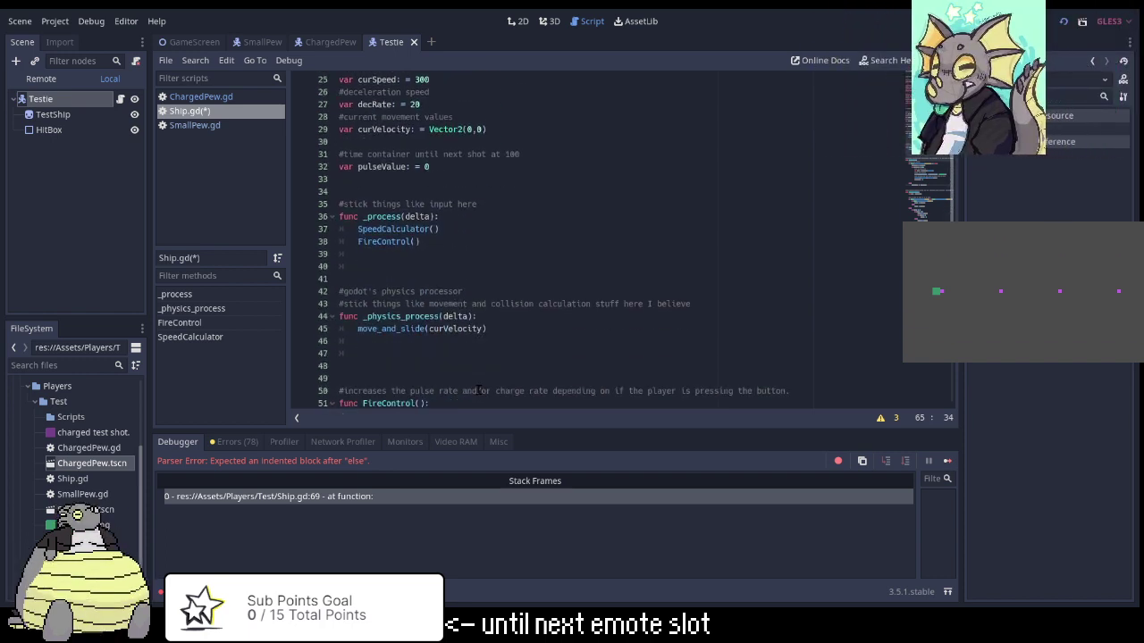
scroll(483, 389, "down", 3)
scroll(532, 373, "down", 6)
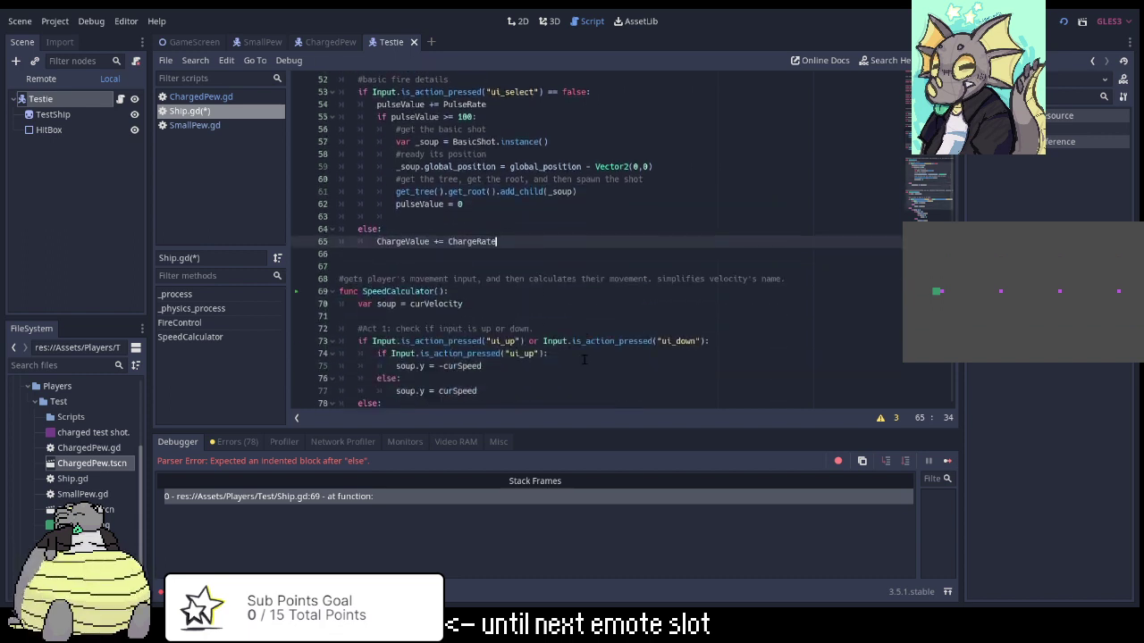
scroll(580, 357, "down", 3)
scroll(586, 356, "up", 2)
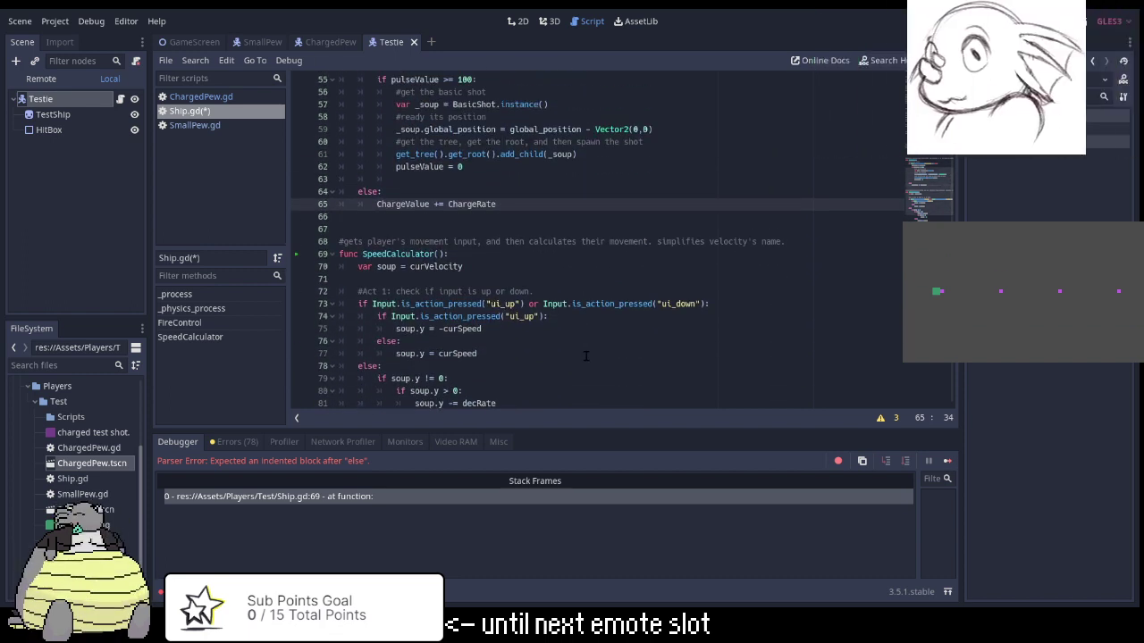
Below the increase, add 'if ChargeValue > 100:' with 'ChargeValue = 100' inside it.
key("Return")
type("i")
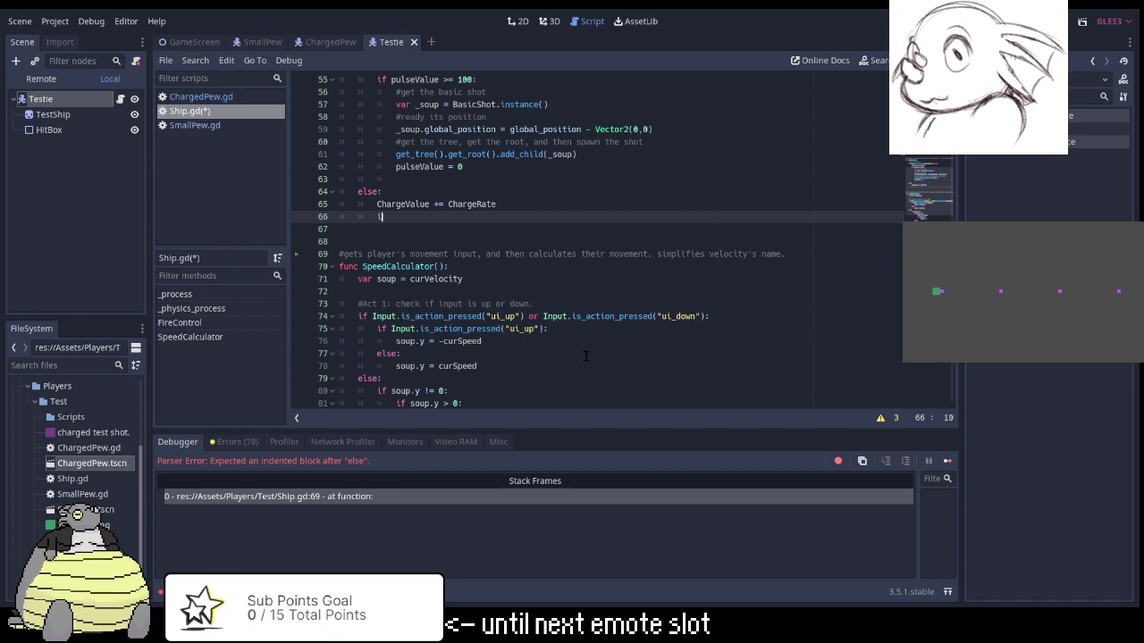
type("f ")
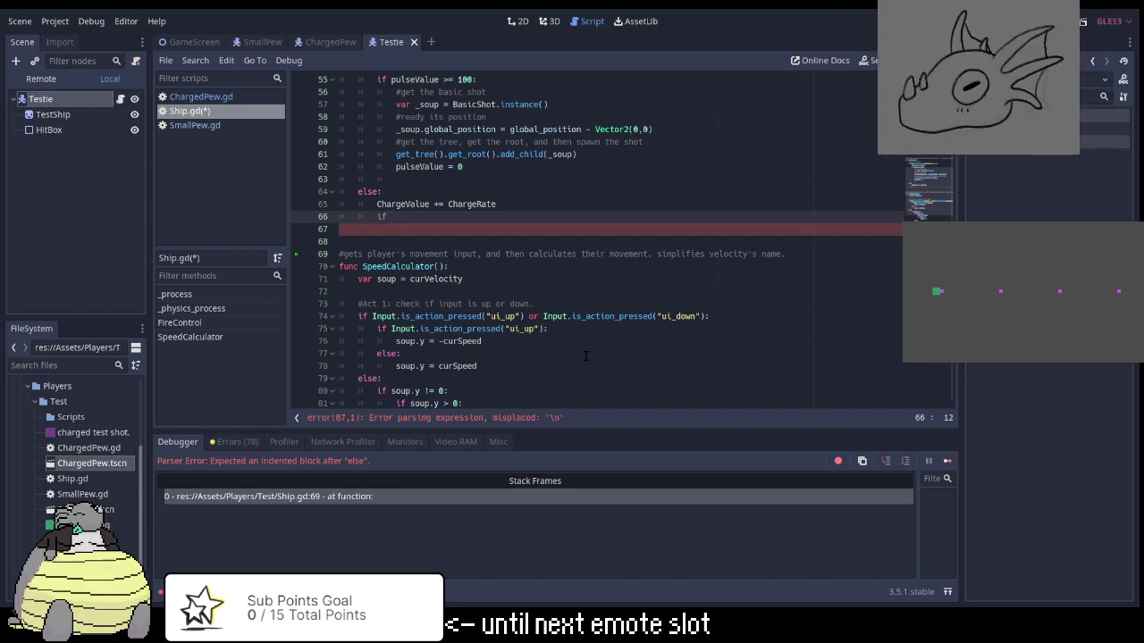
type("ChargeValu")
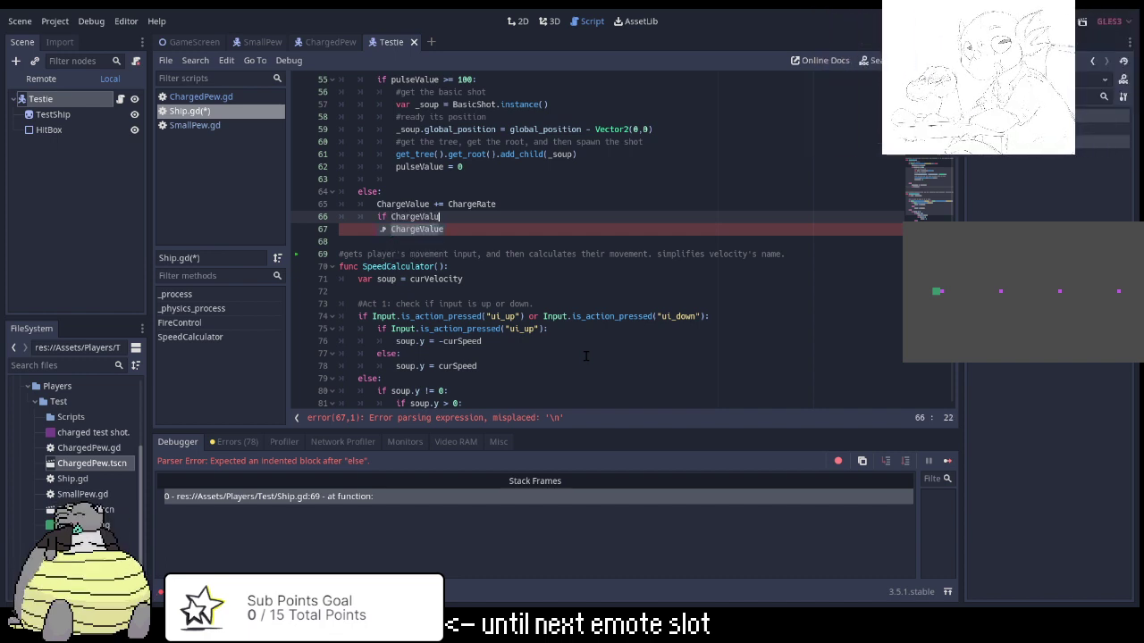
key("Return")
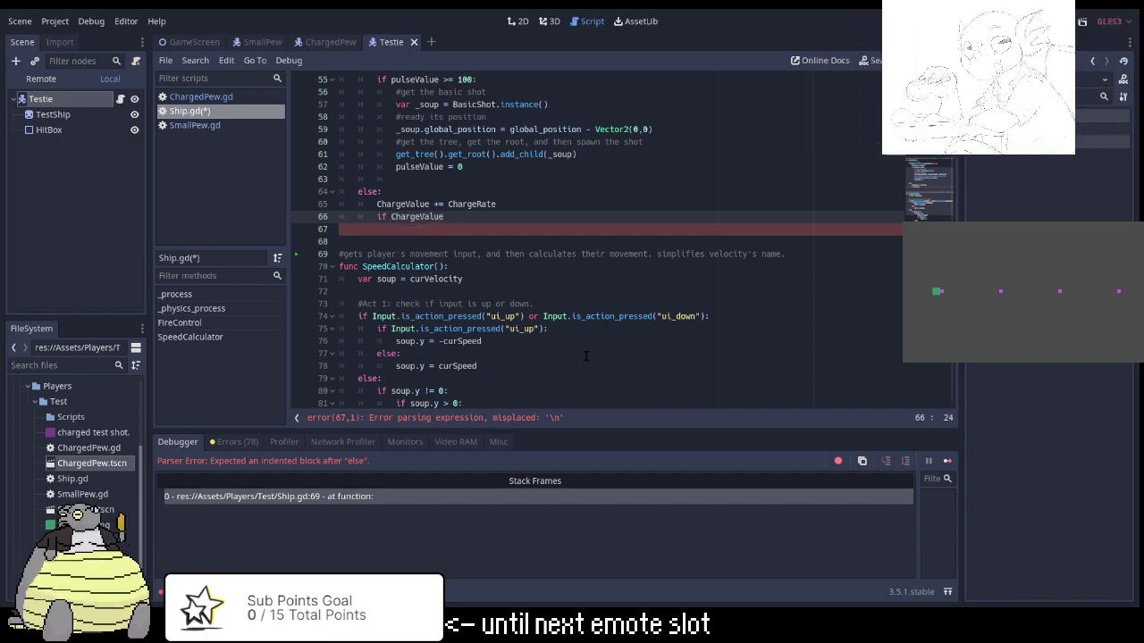
type(">")
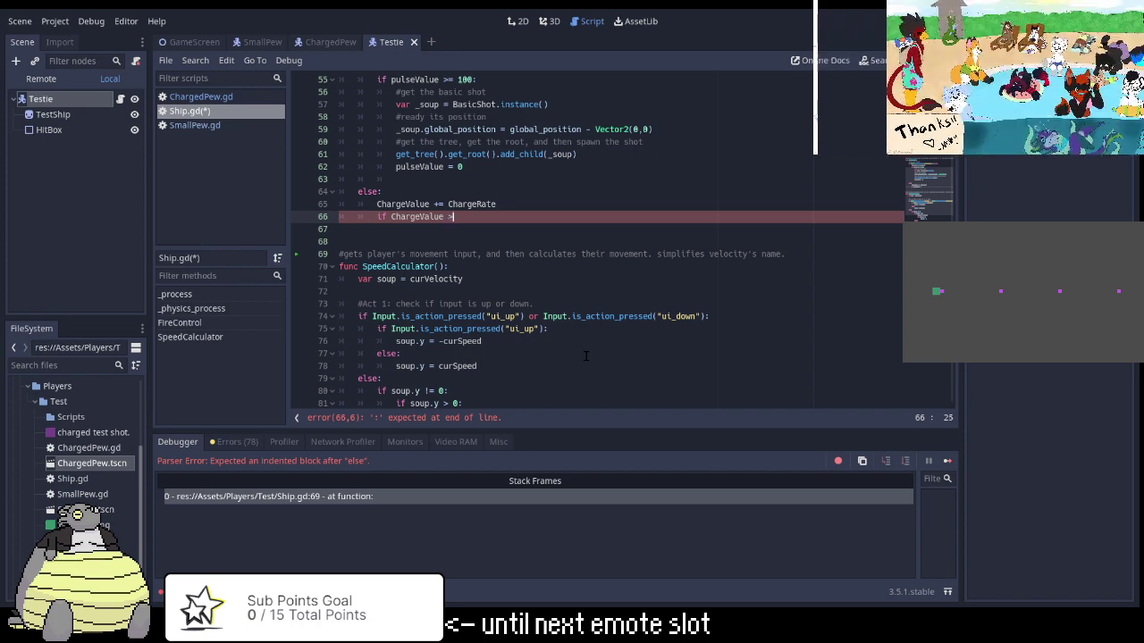
type(" 100")
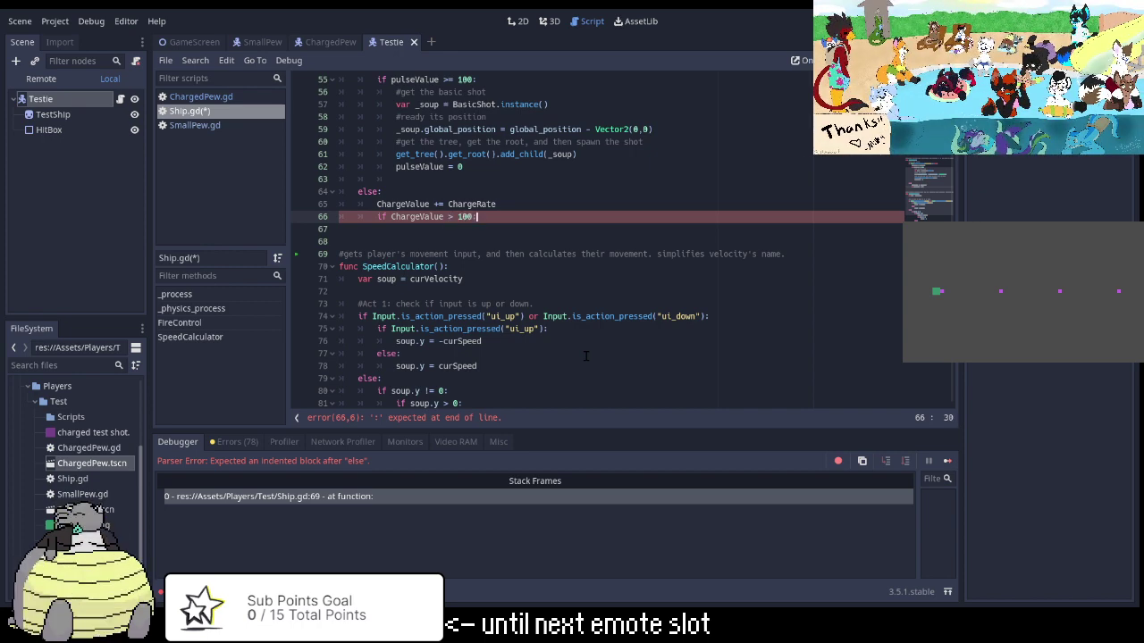
type(":")
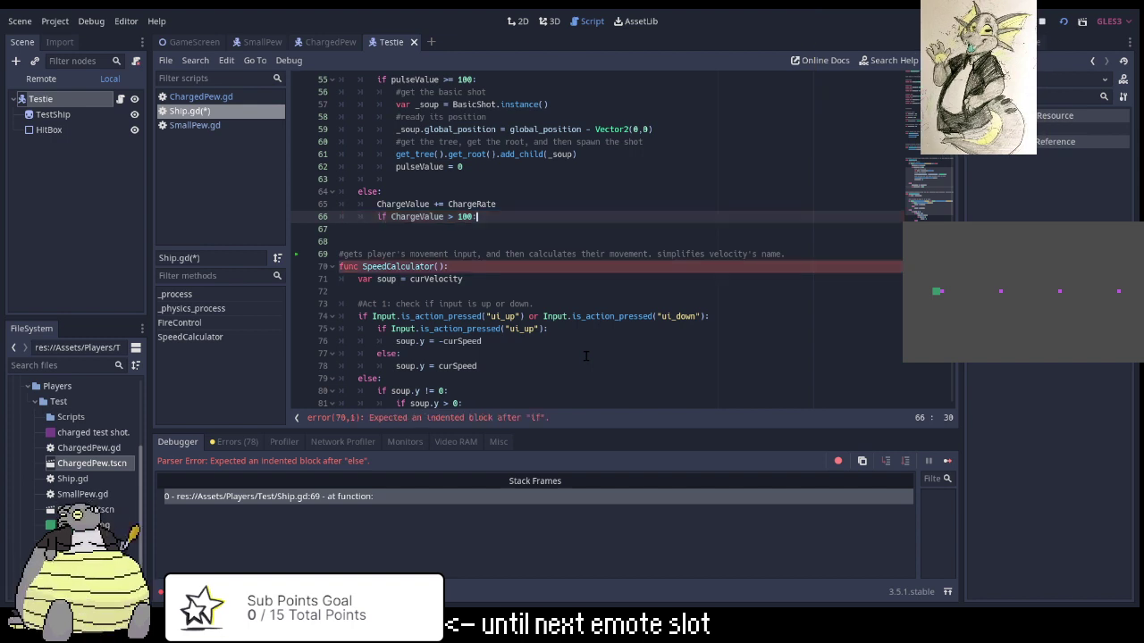
key("Return")
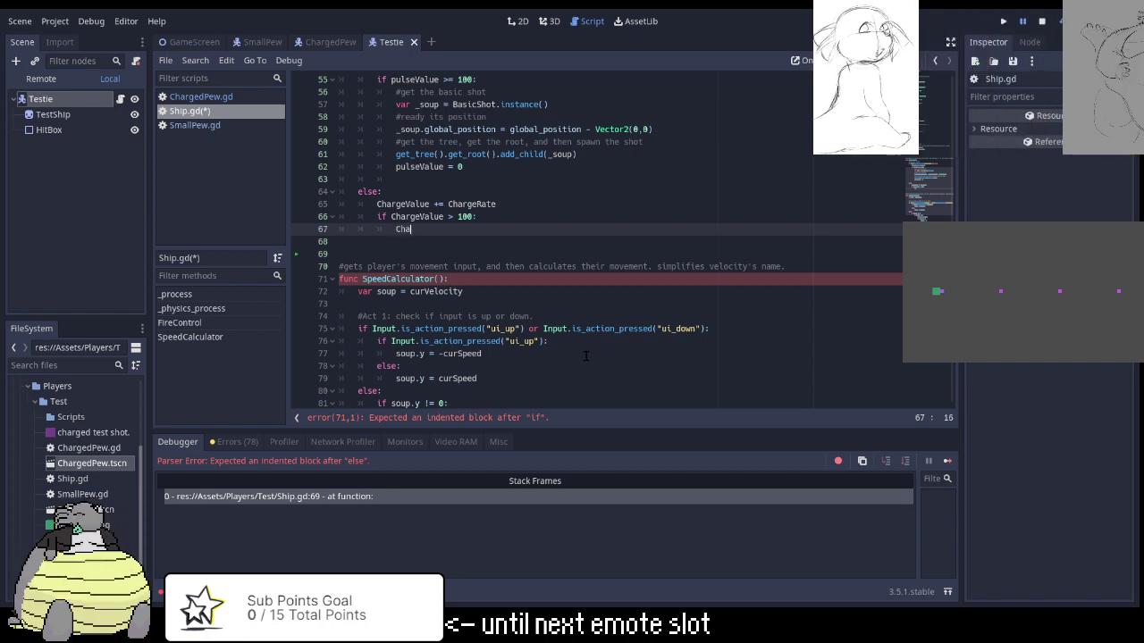
type("ChargeValue")
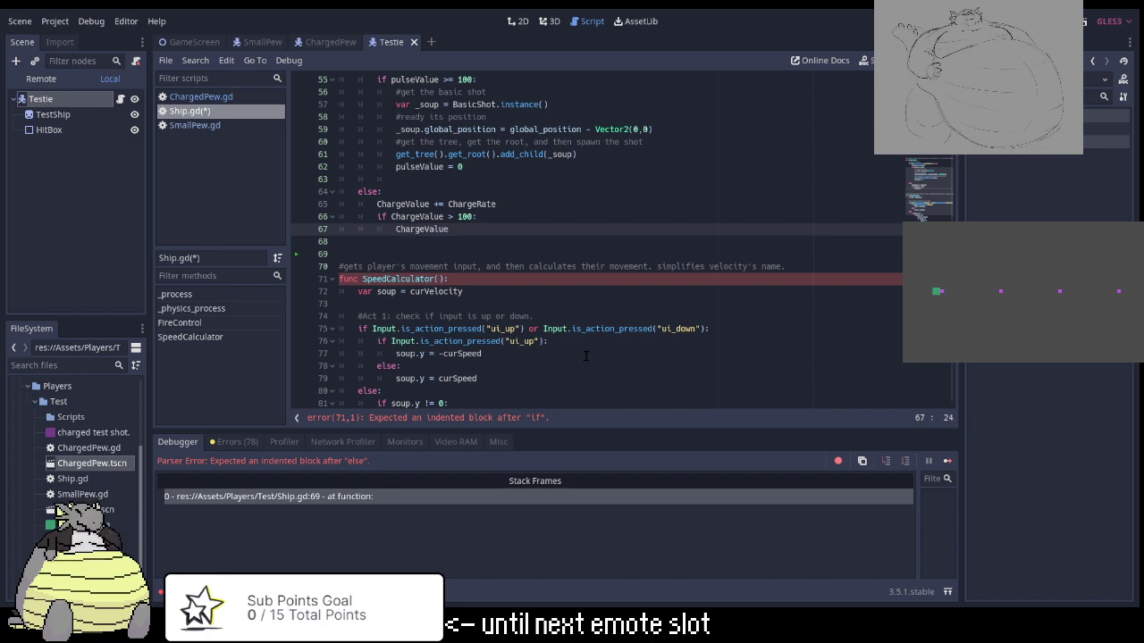
type(" = 100")
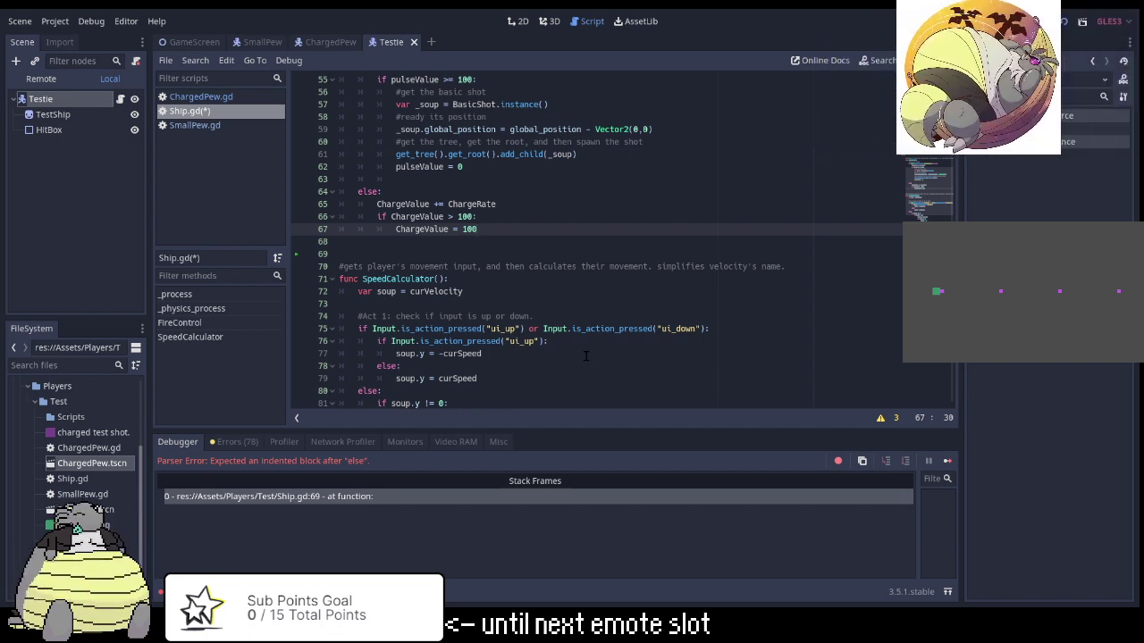
key("Up")
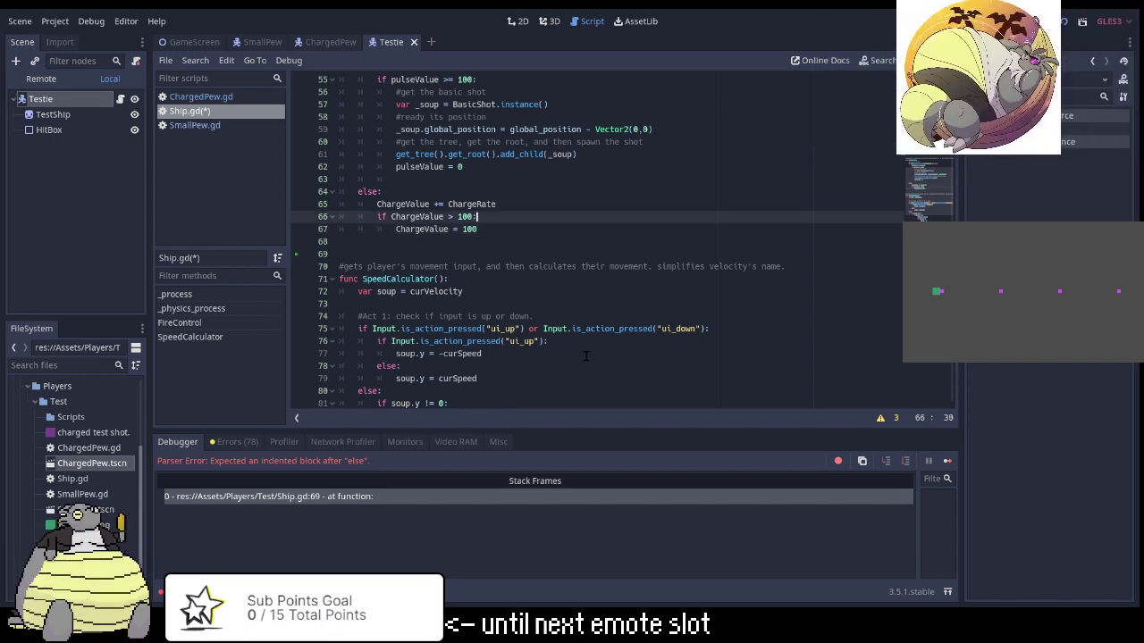
key("Up")
key("Up")
key("Up")
key("Up")
key("Up")
key("Up")
key("Up")
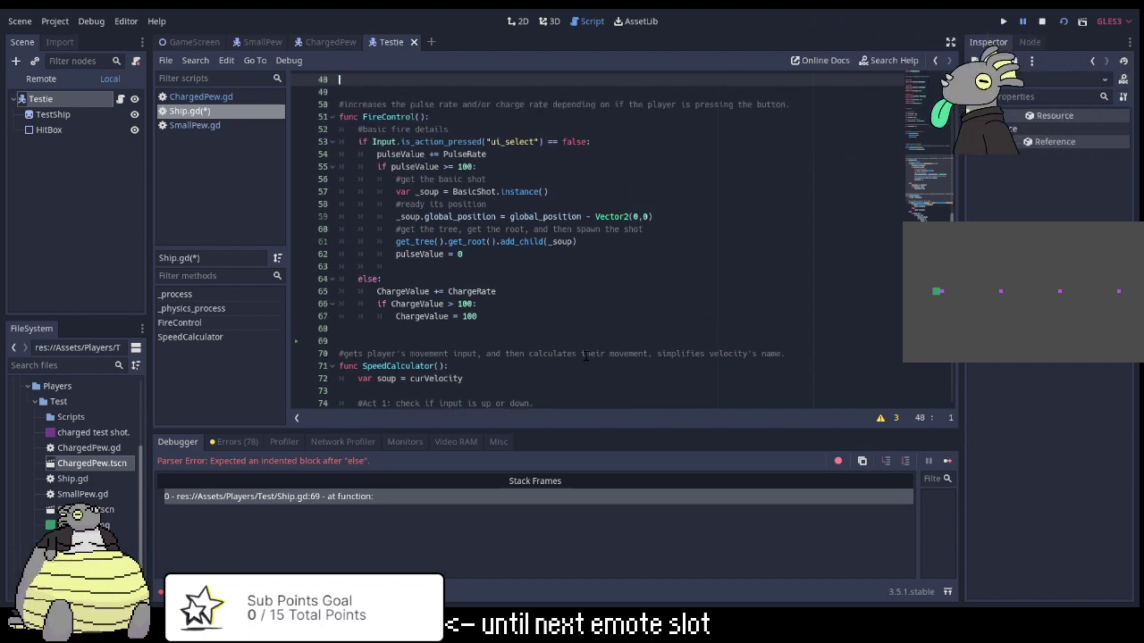
key("Up")
Insert an indented blank line after the pulse reset, just above the else branch.
key("Down")
key("Down")
key("Down")
key("Down")
key("Down")
key("Down")
key("Down")
key("Tab")
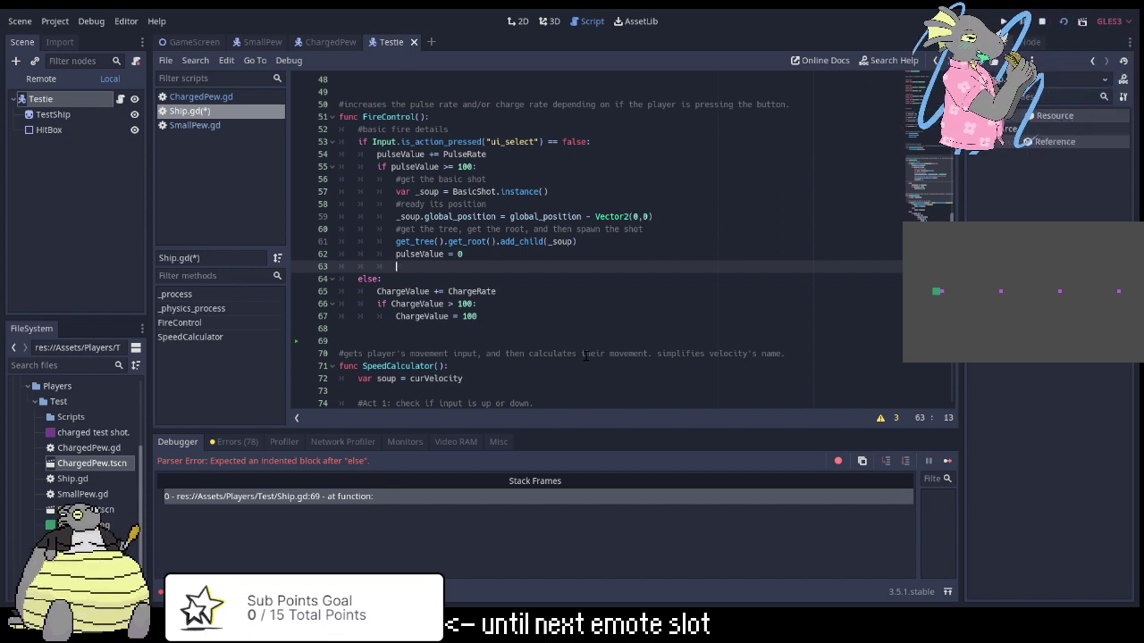
key("Return")
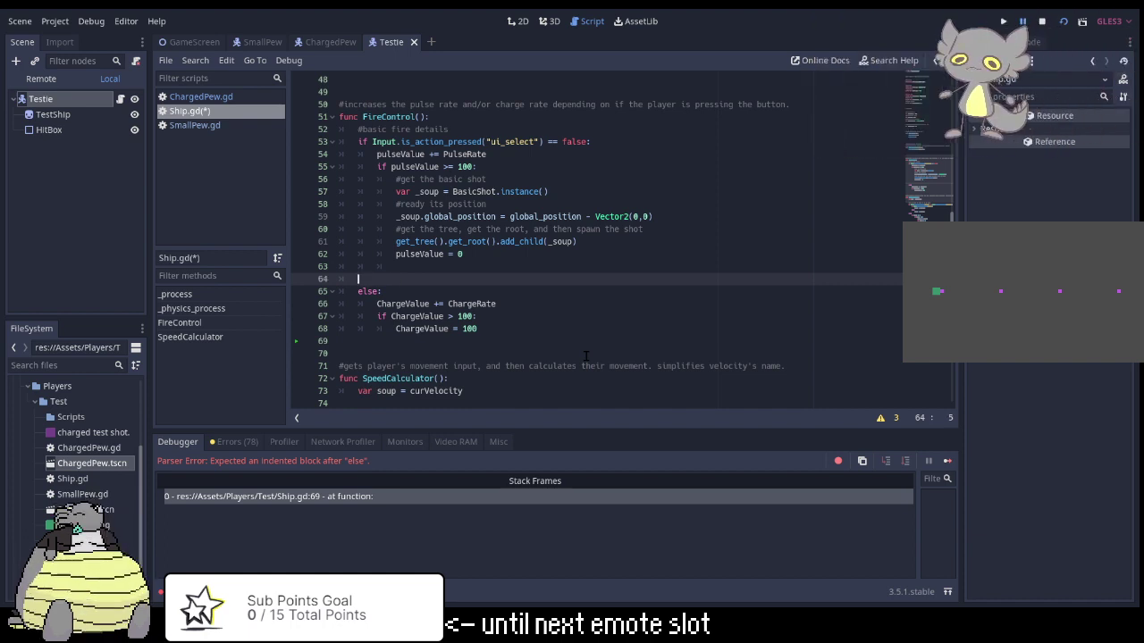
scroll(706, 324, "down", 2)
scroll(706, 324, "down", 8)
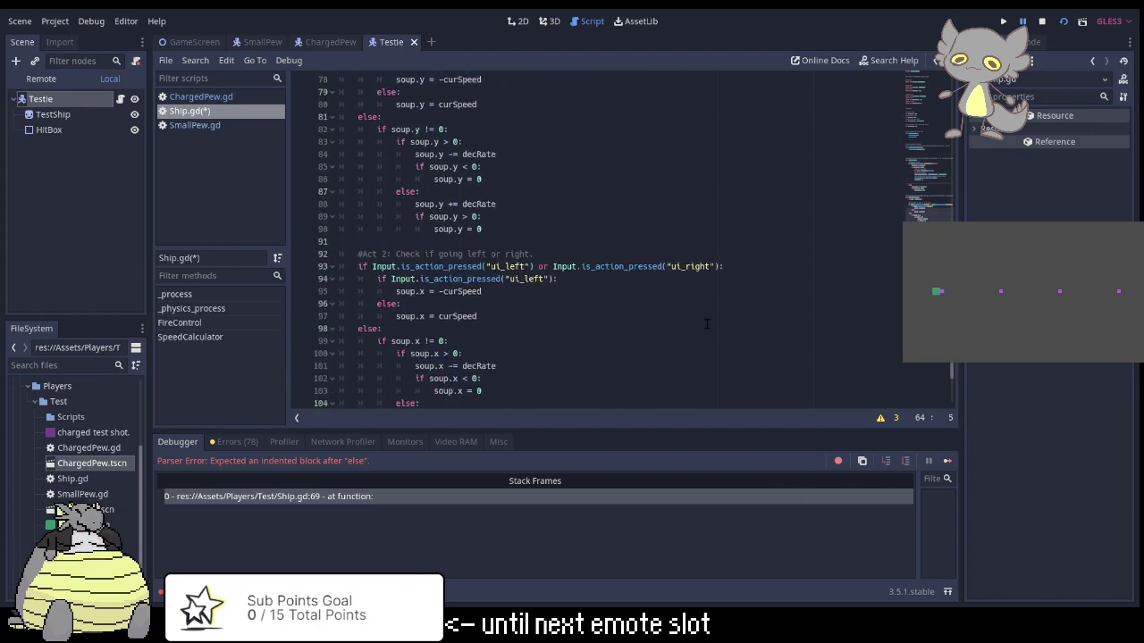
scroll(706, 324, "up", 2)
scroll(706, 324, "up", 1)
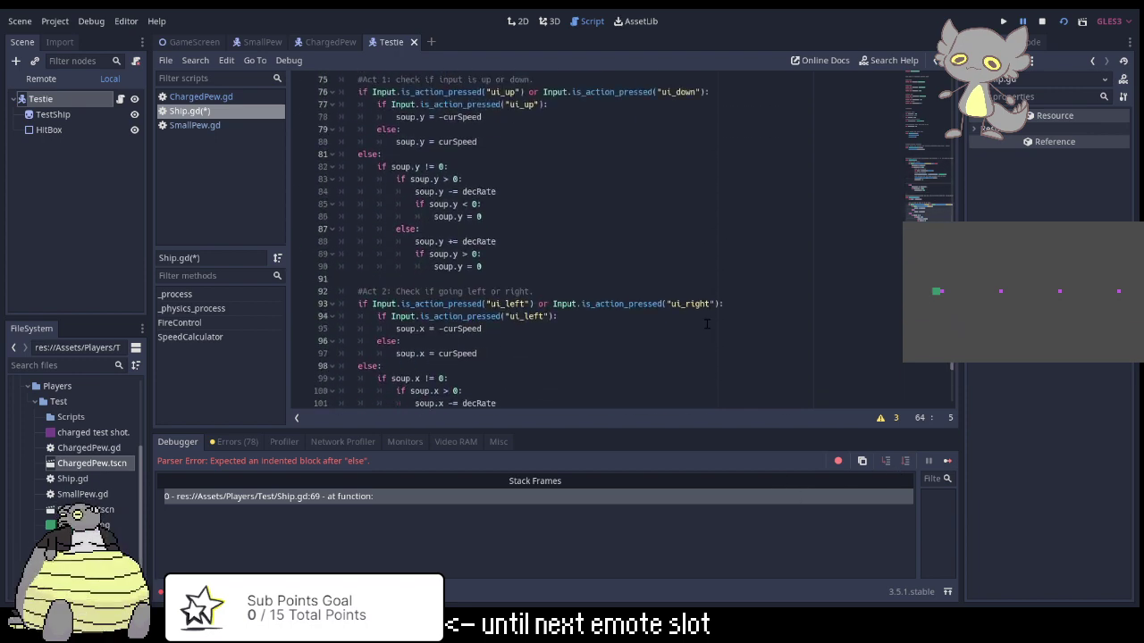
scroll(706, 324, "down", 1)
scroll(706, 325, "down", 3)
scroll(706, 324, "up", 2)
scroll(705, 324, "up", 10)
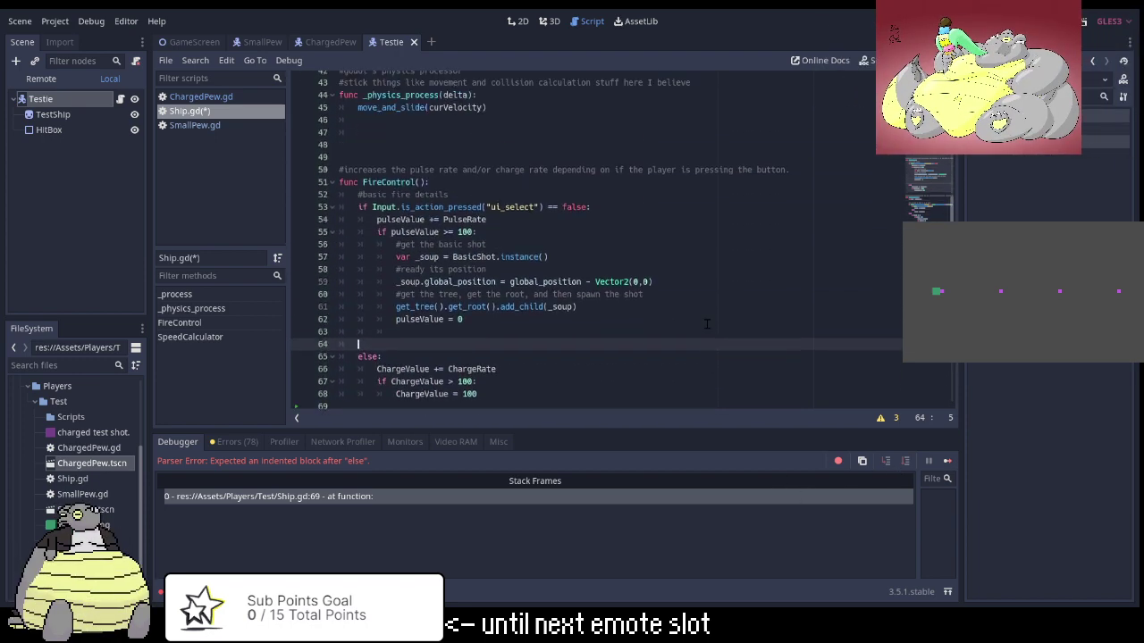
scroll(685, 321, "up", 6)
scroll(685, 319, "up", 2)
scroll(671, 314, "up", 5)
scroll(668, 308, "up", 1)
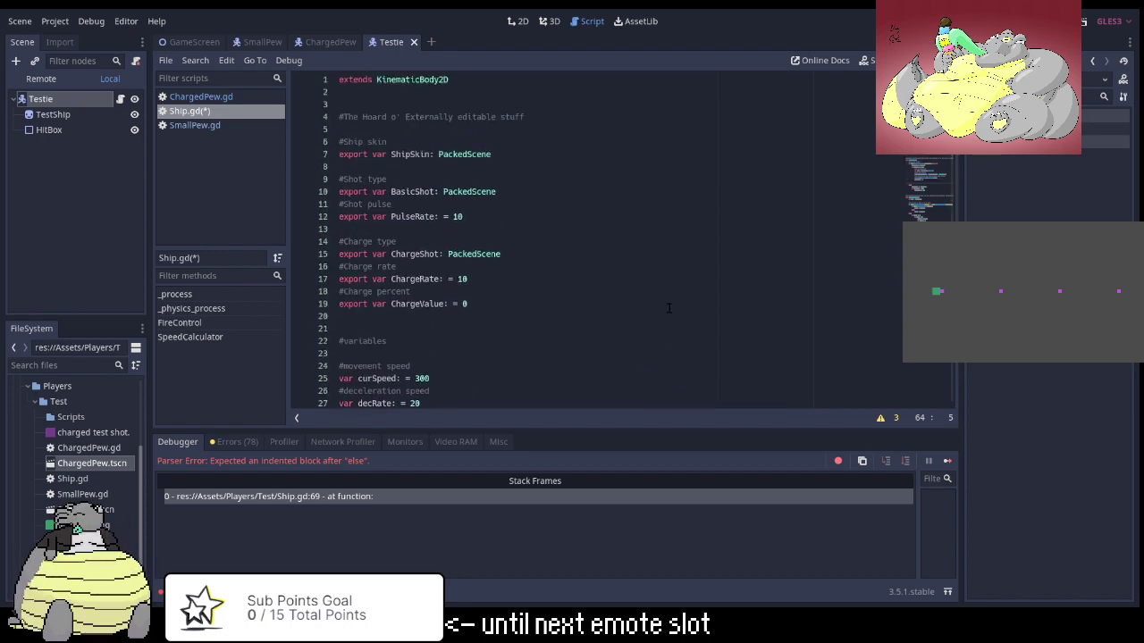
scroll(668, 308, "down", 4)
scroll(616, 331, "down", 8)
scroll(554, 353, "down", 4)
type("eli")
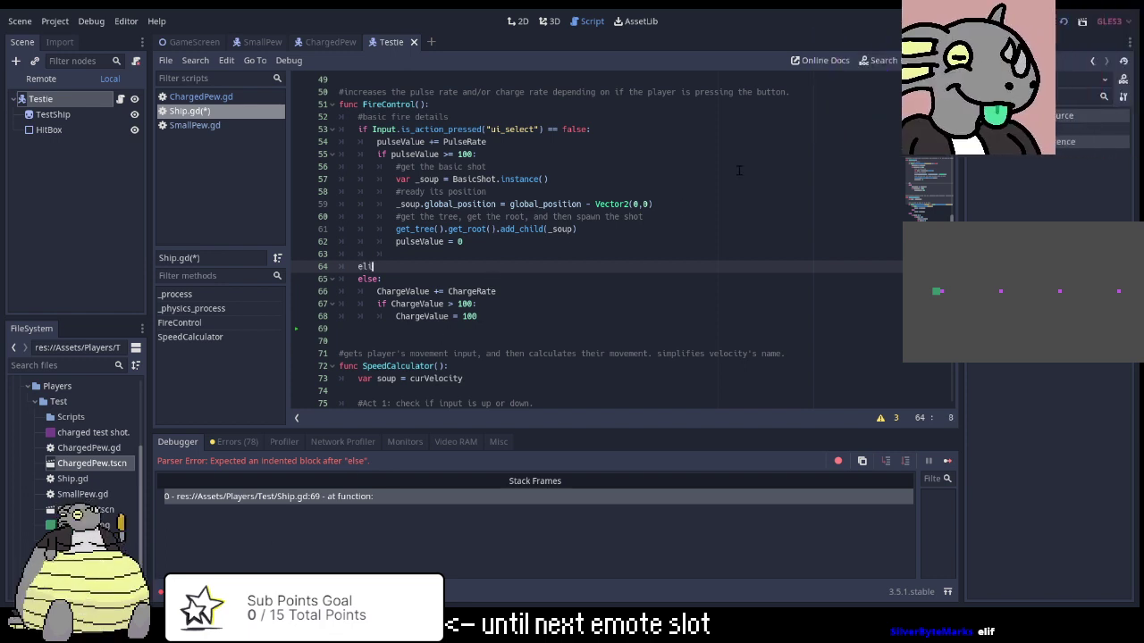
Add 'elif Input.is_action_just_released("ui_select"):' to FireControl.
type("f")
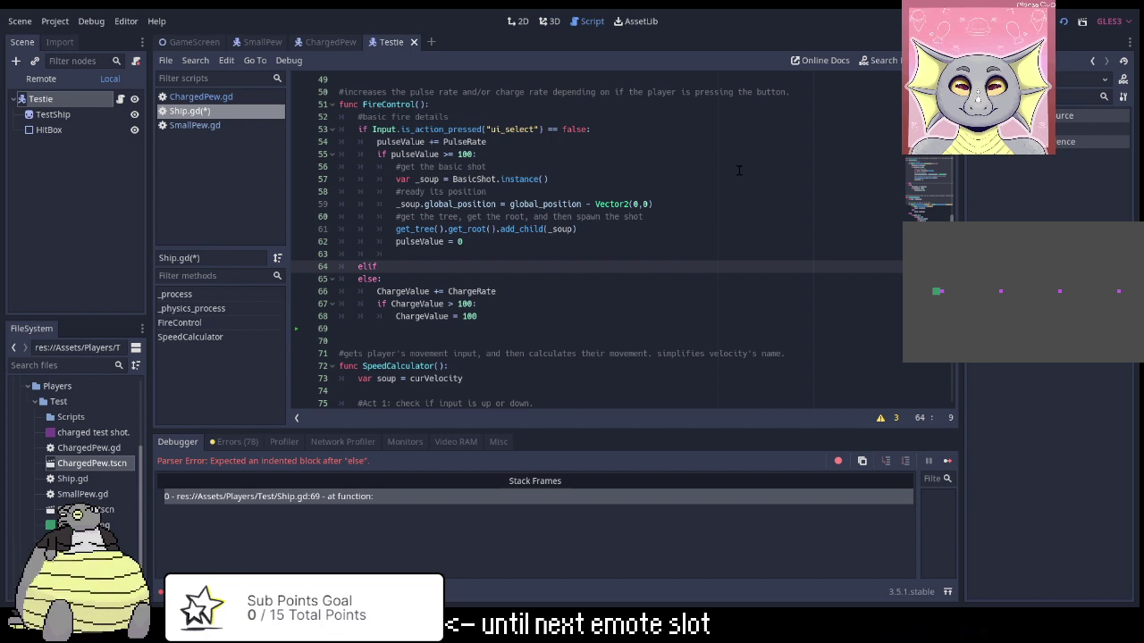
type(" I")
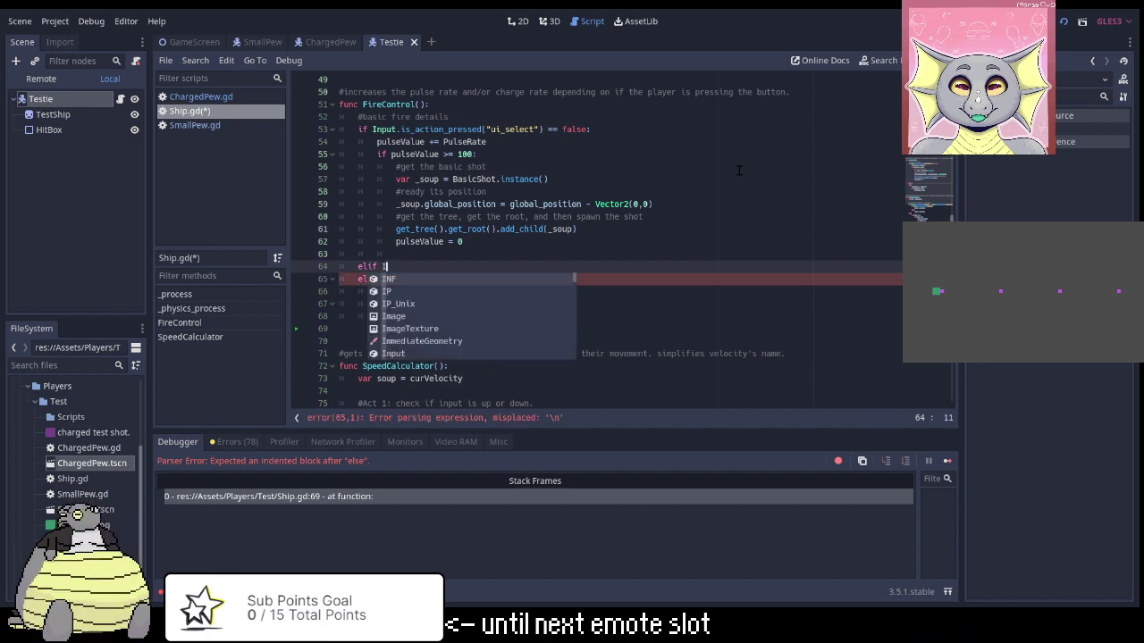
type("nput")
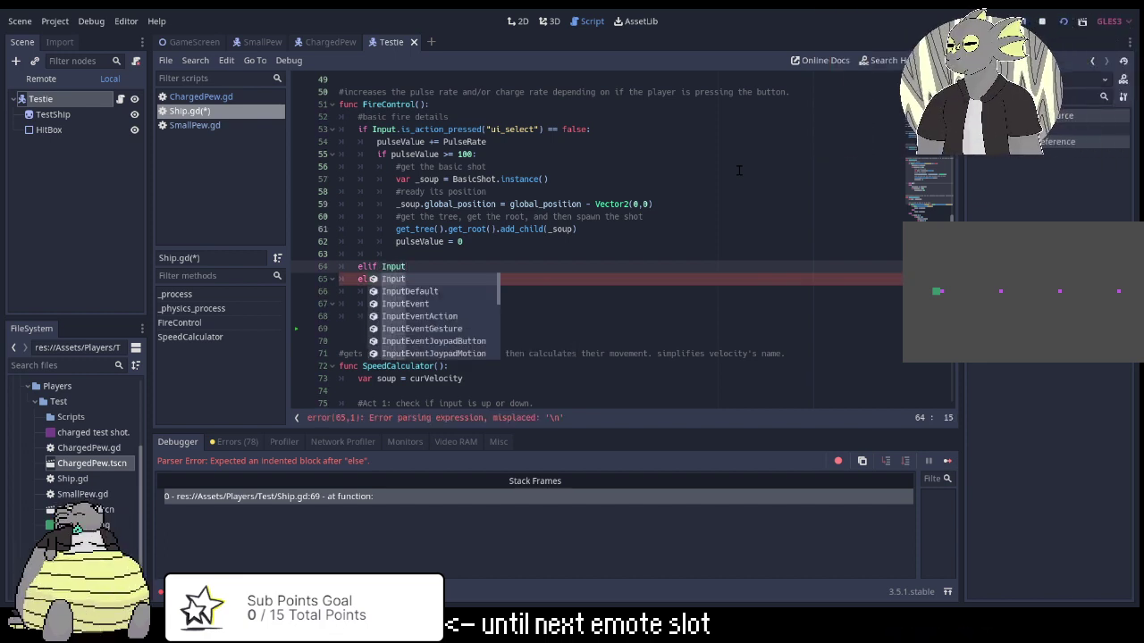
type(".")
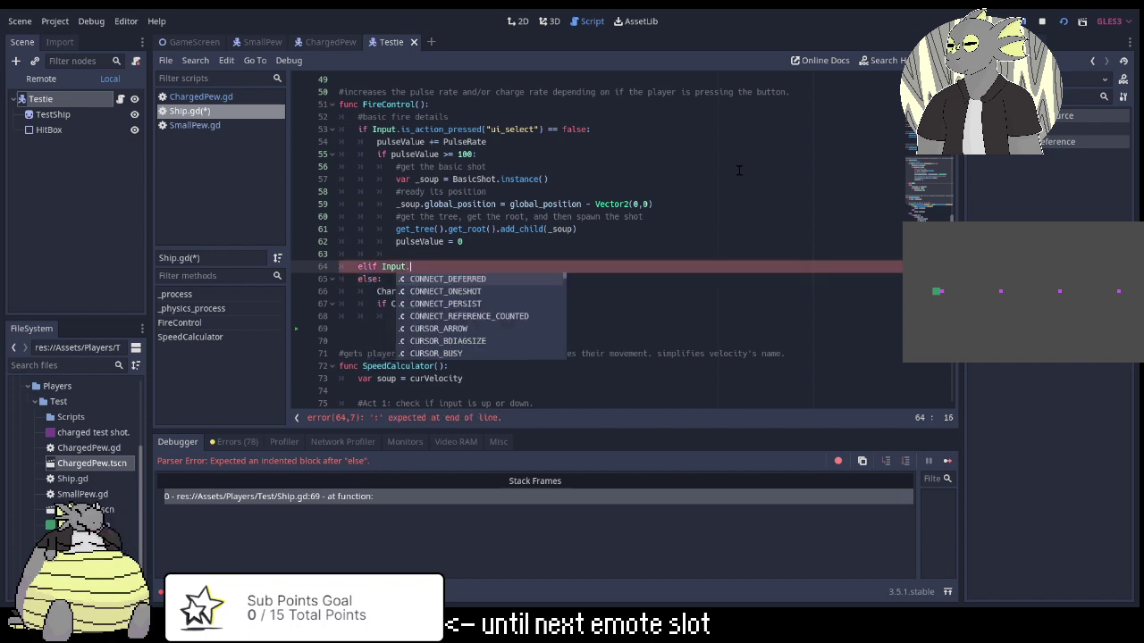
type("is")
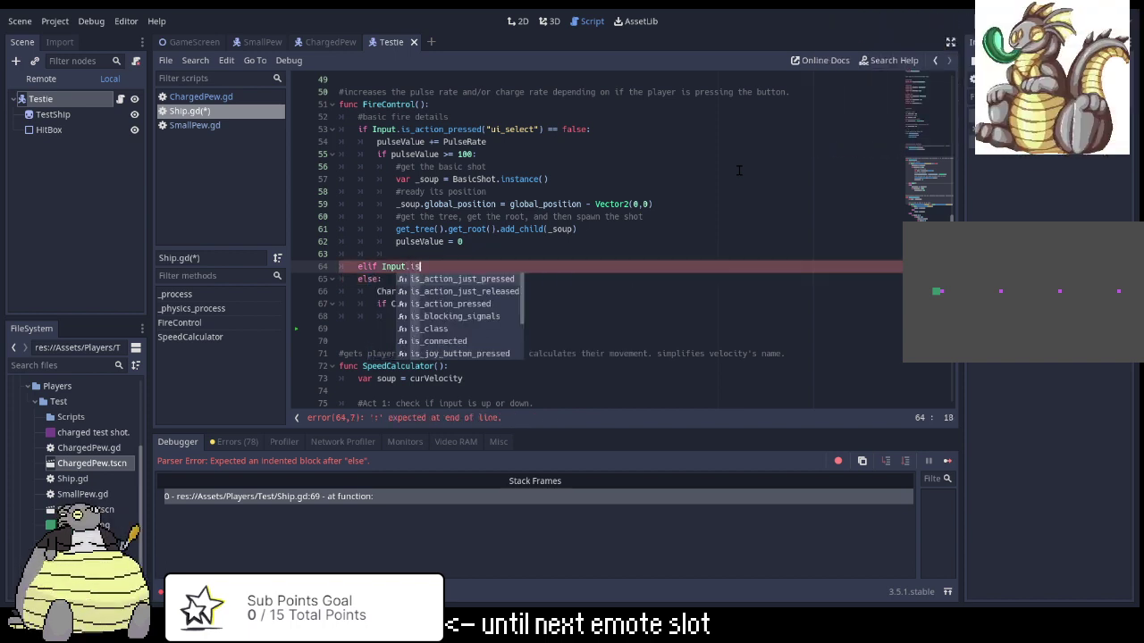
key("Down")
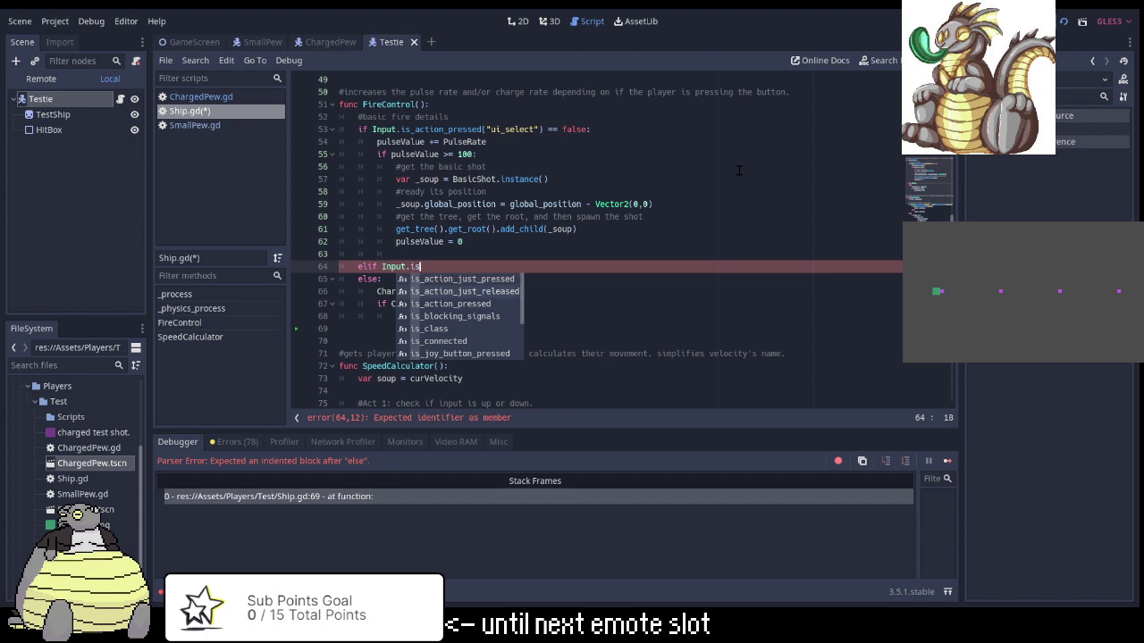
key("Return")
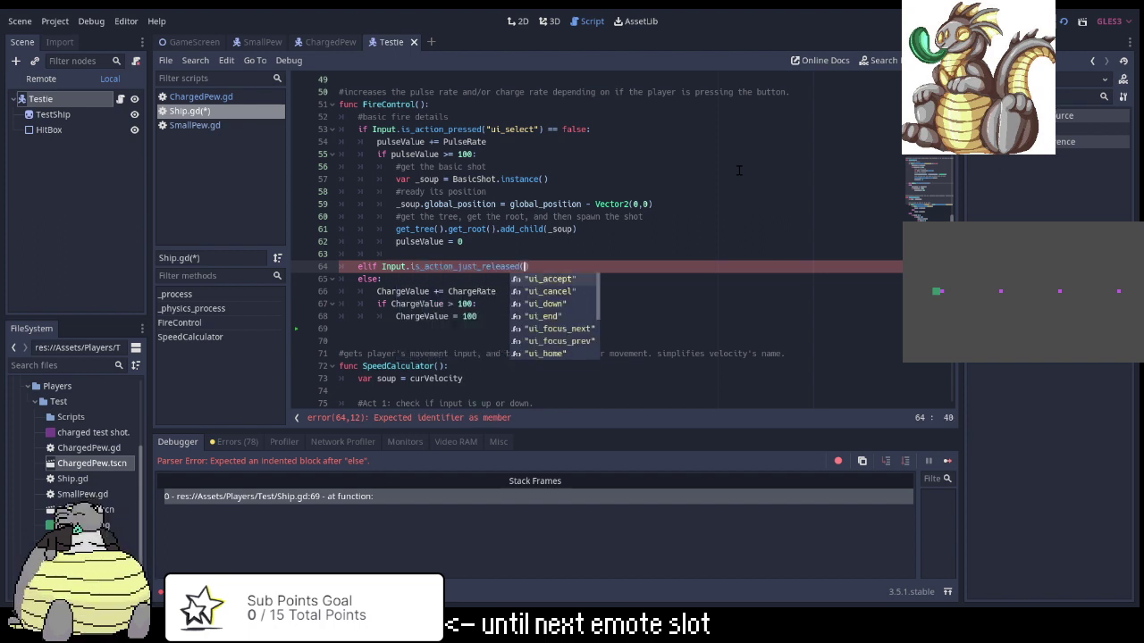
key("Down")
key("Down")
key("Down")
key("Down")
key("Down")
key("Down")
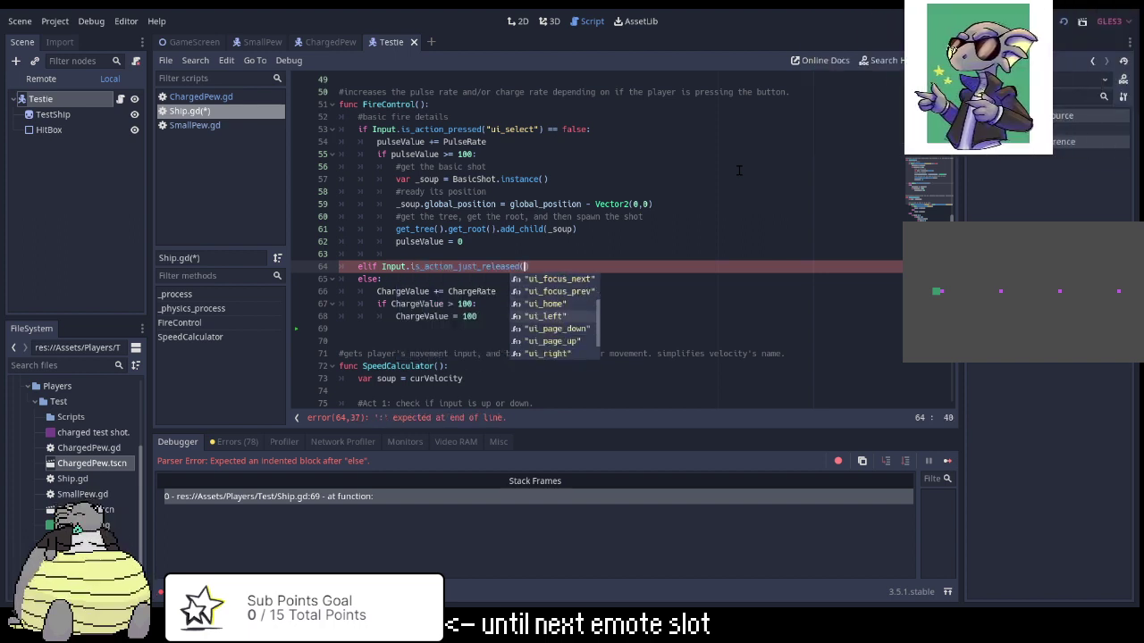
key("Down")
key("Down")
key("Down")
key("Down")
key("Return")
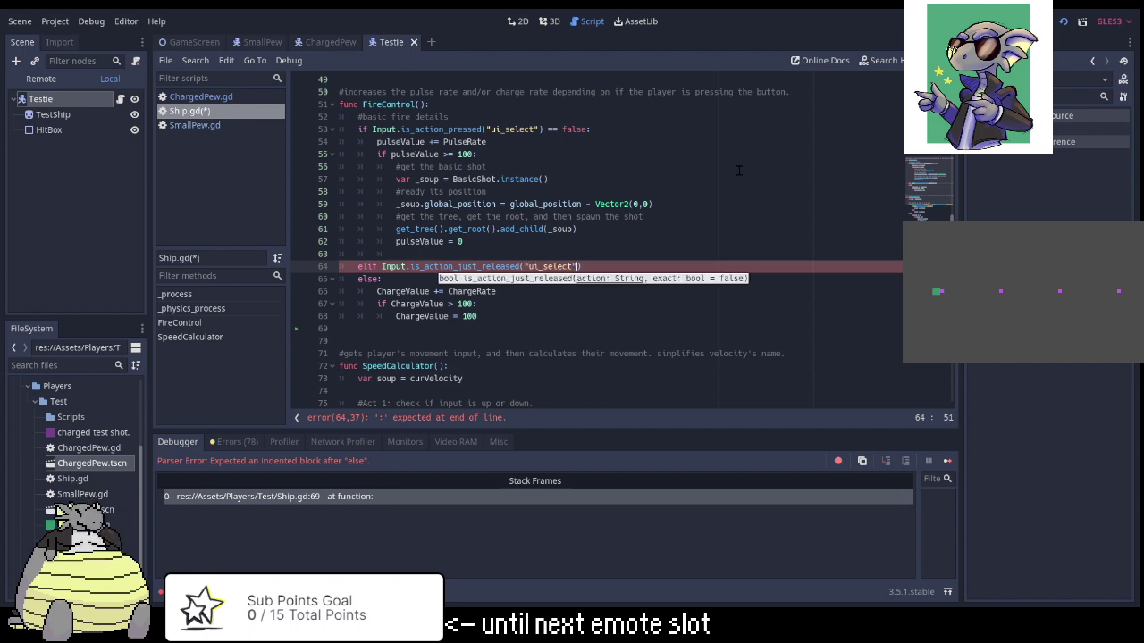
type("):")
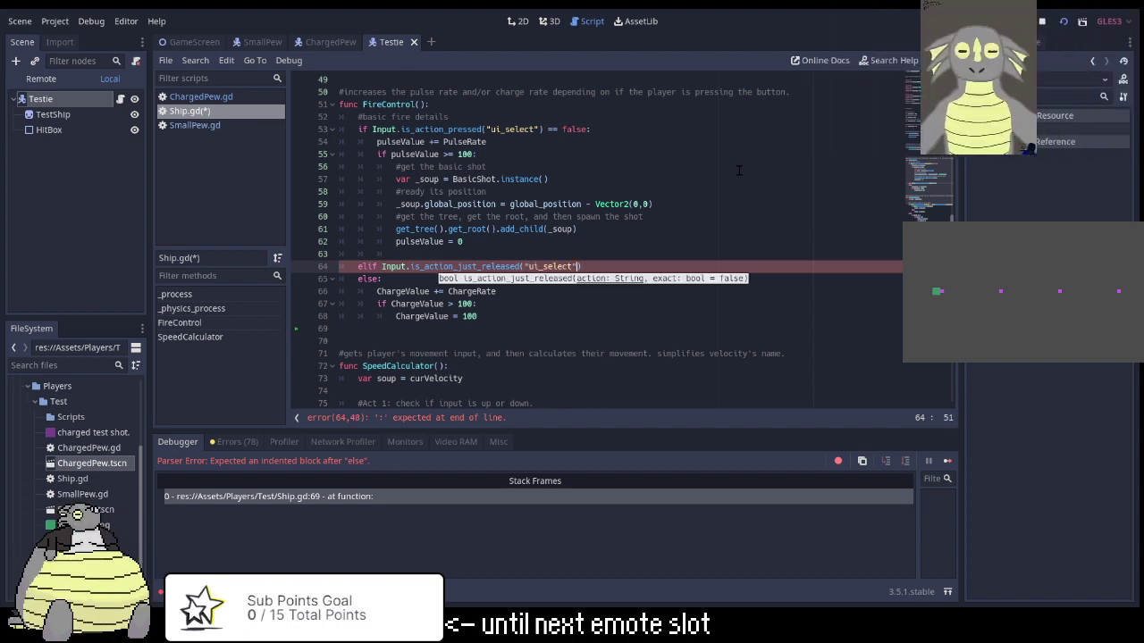
key("Return")
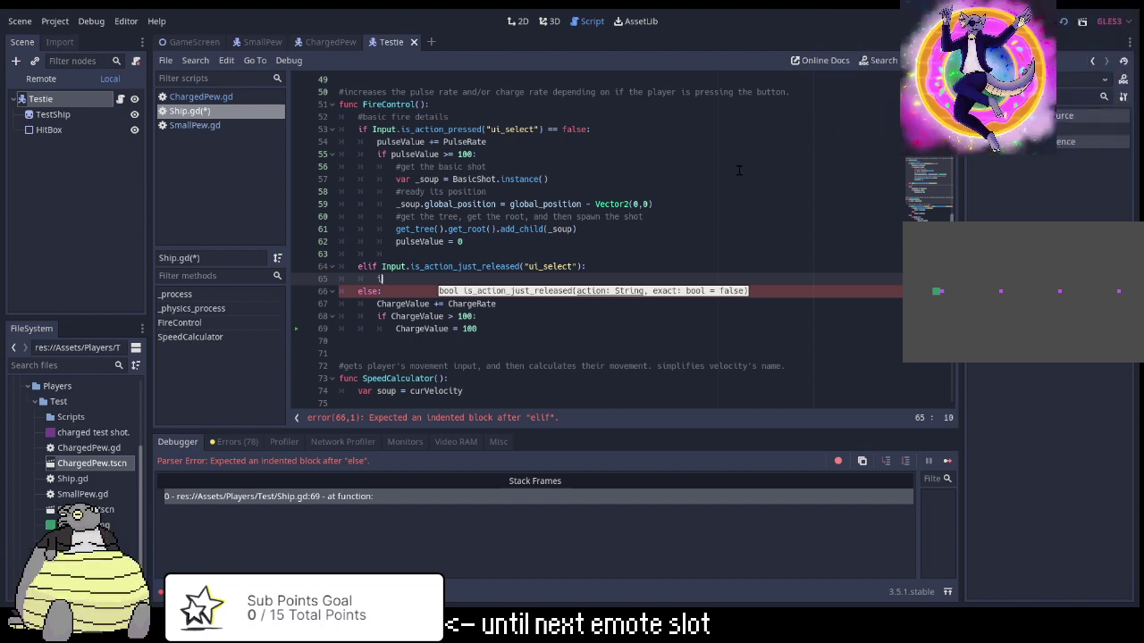
Inside it, add 'if ChargeValue >= 100:' and begin 'var _soup = ChargedShot.'.
type("f ")
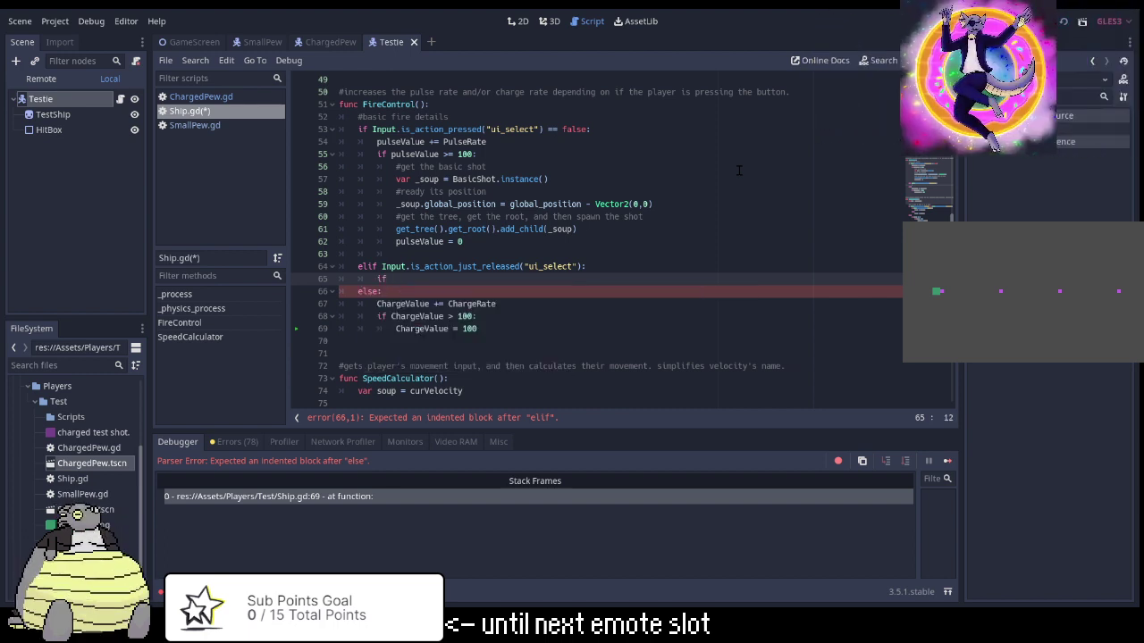
type("Charge")
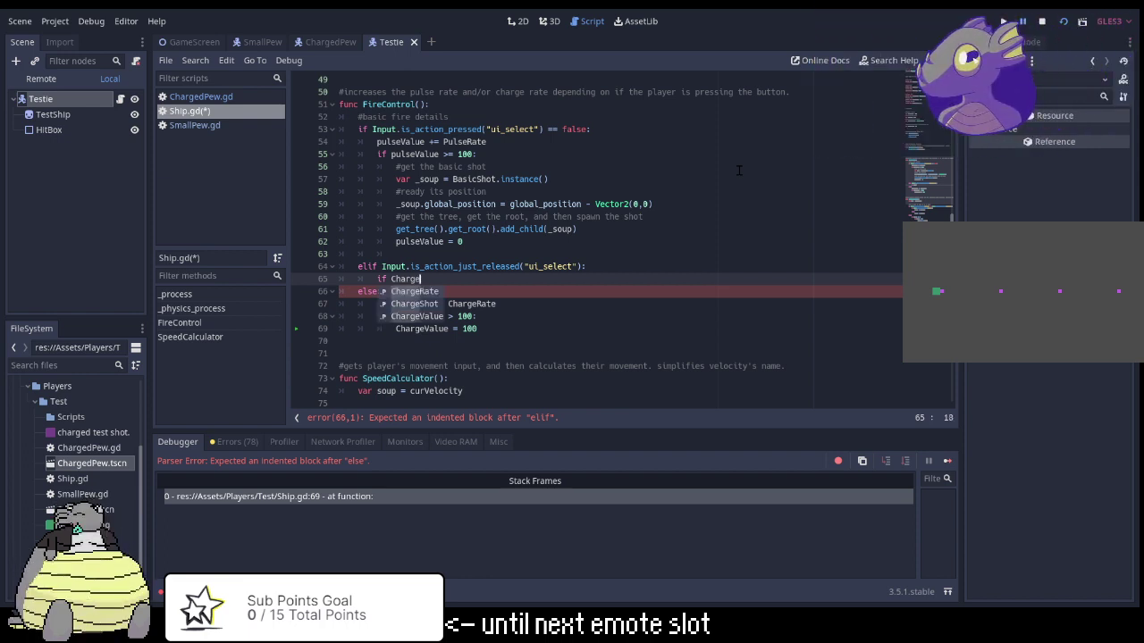
type("Value")
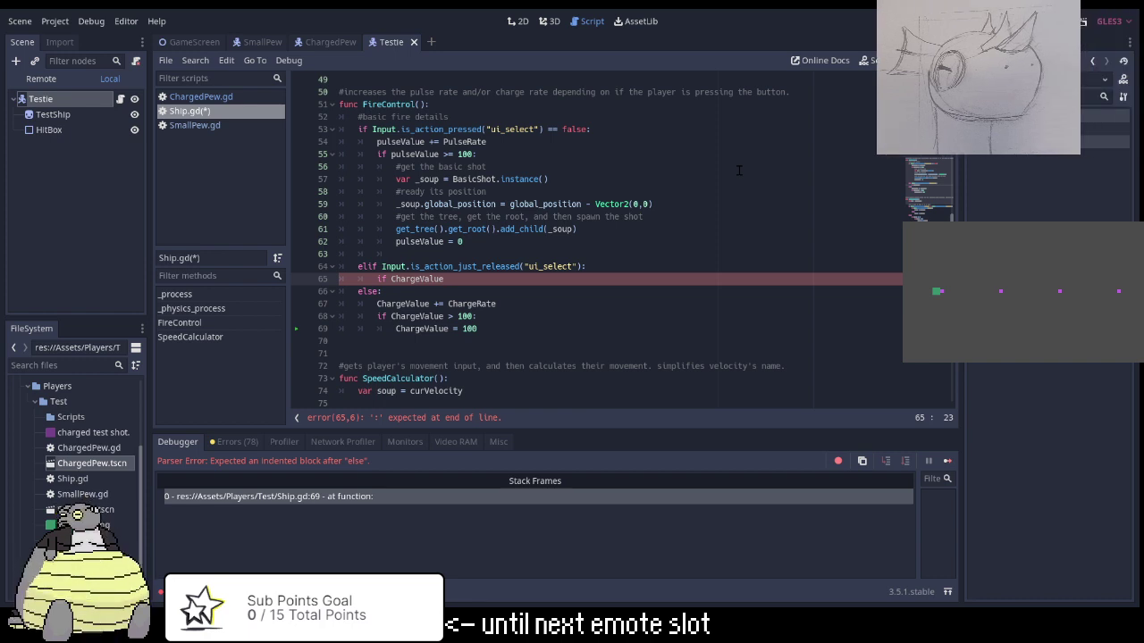
type(" >=")
type(" 100")
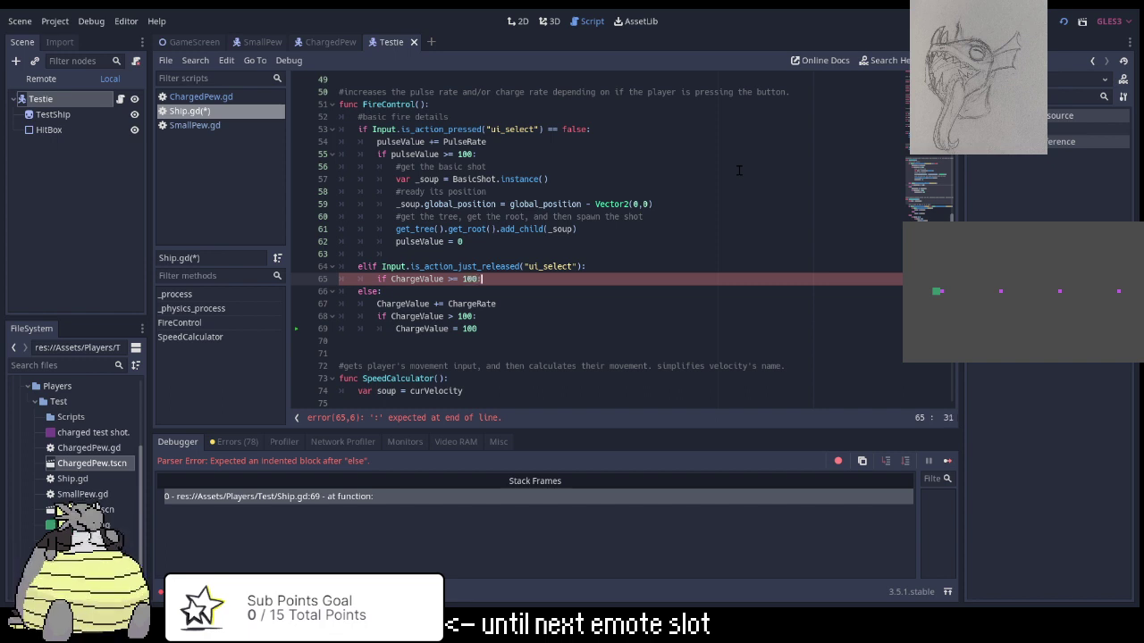
type(":")
key("Return")
type("va")
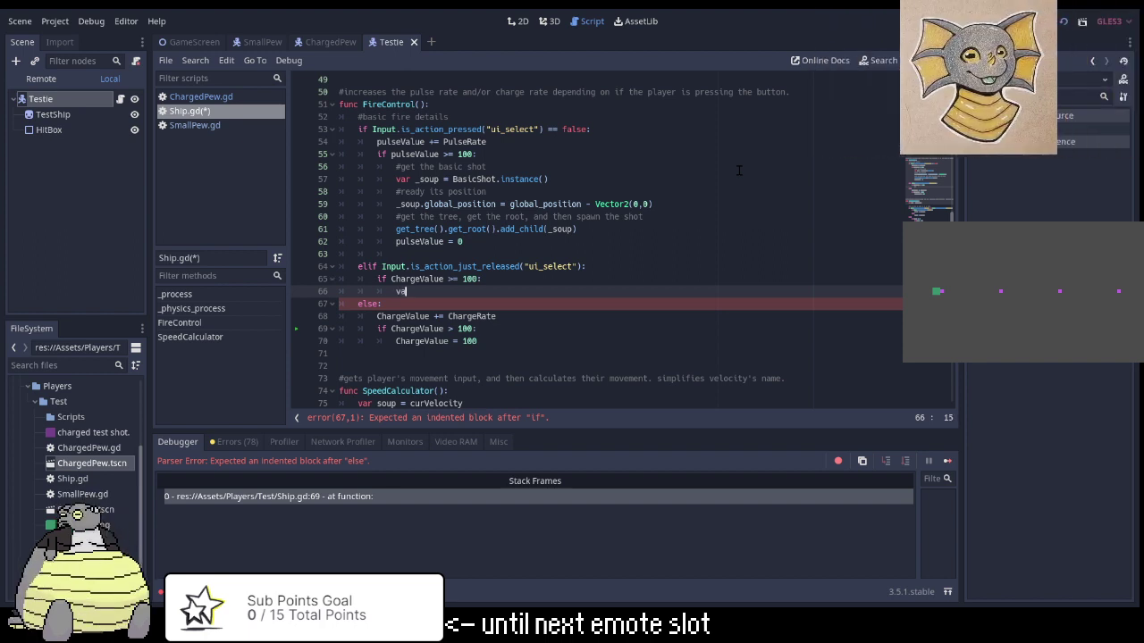
type("r")
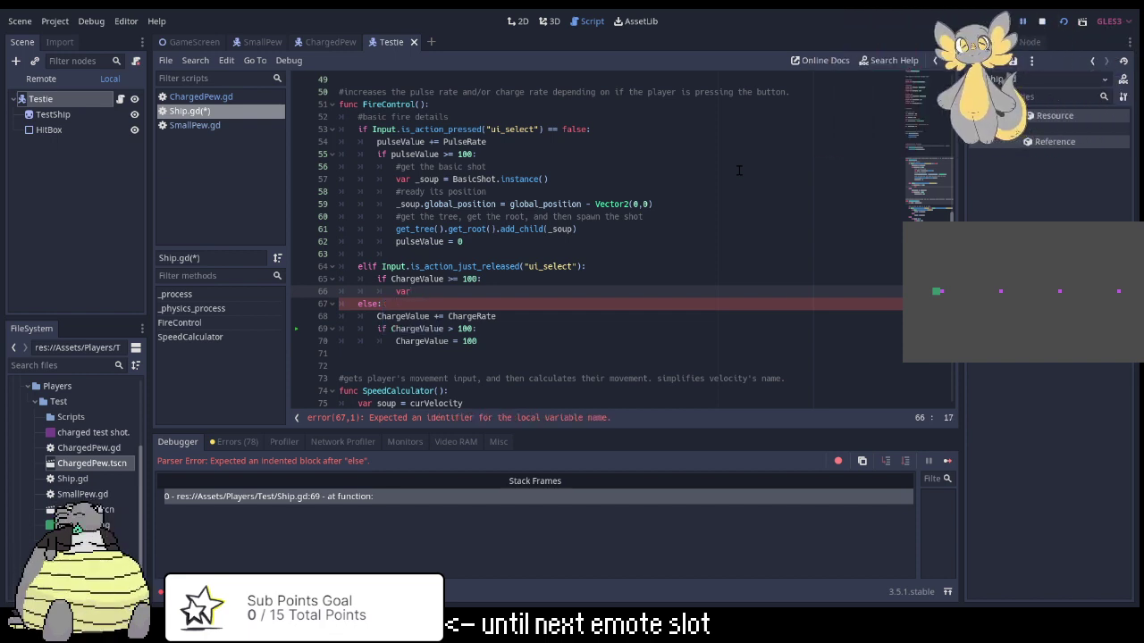
type(" _")
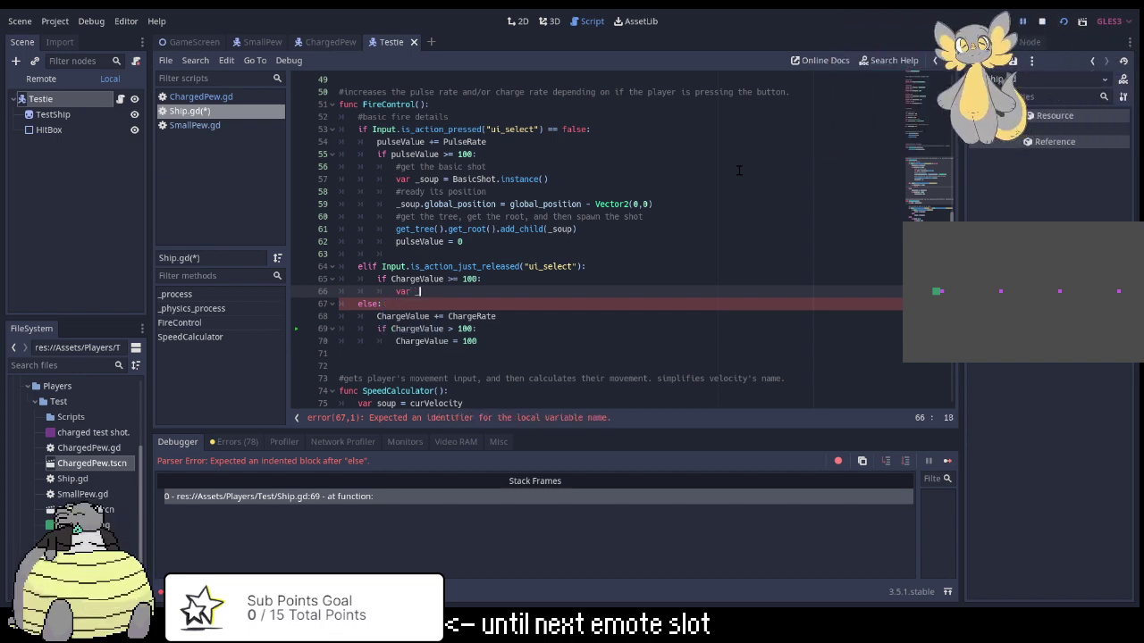
type("soup")
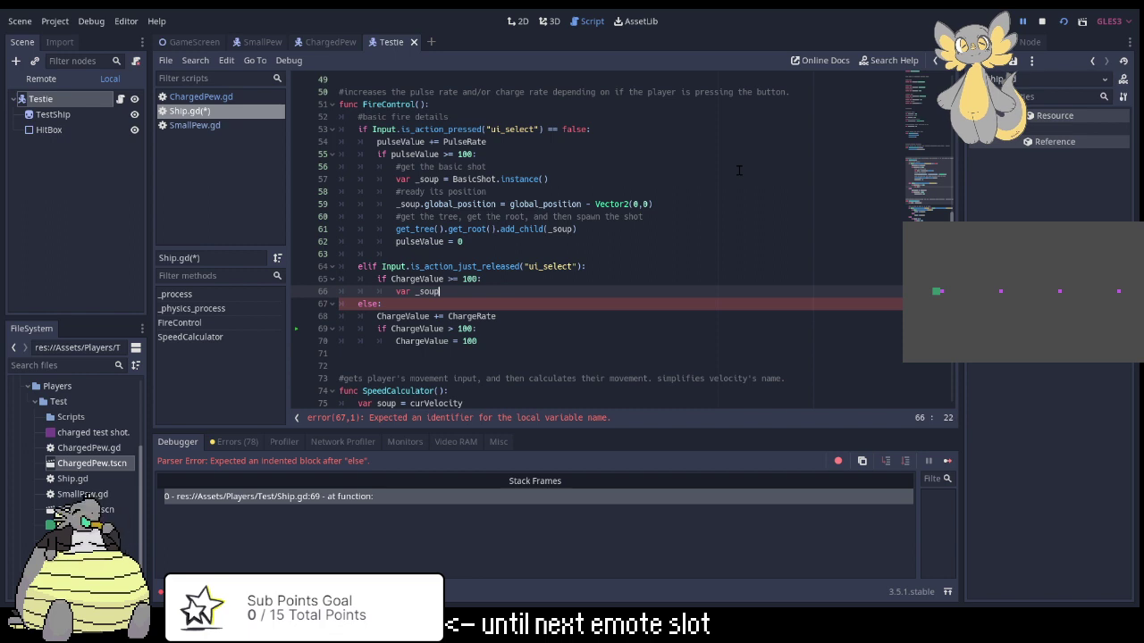
type(" = ")
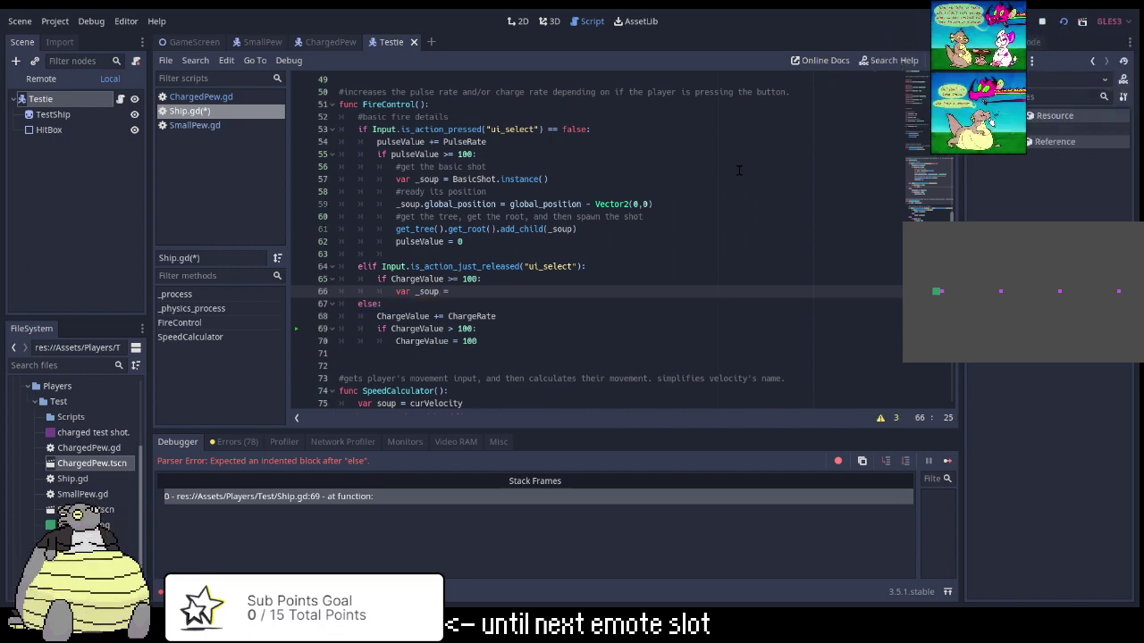
type("ChargedShot")
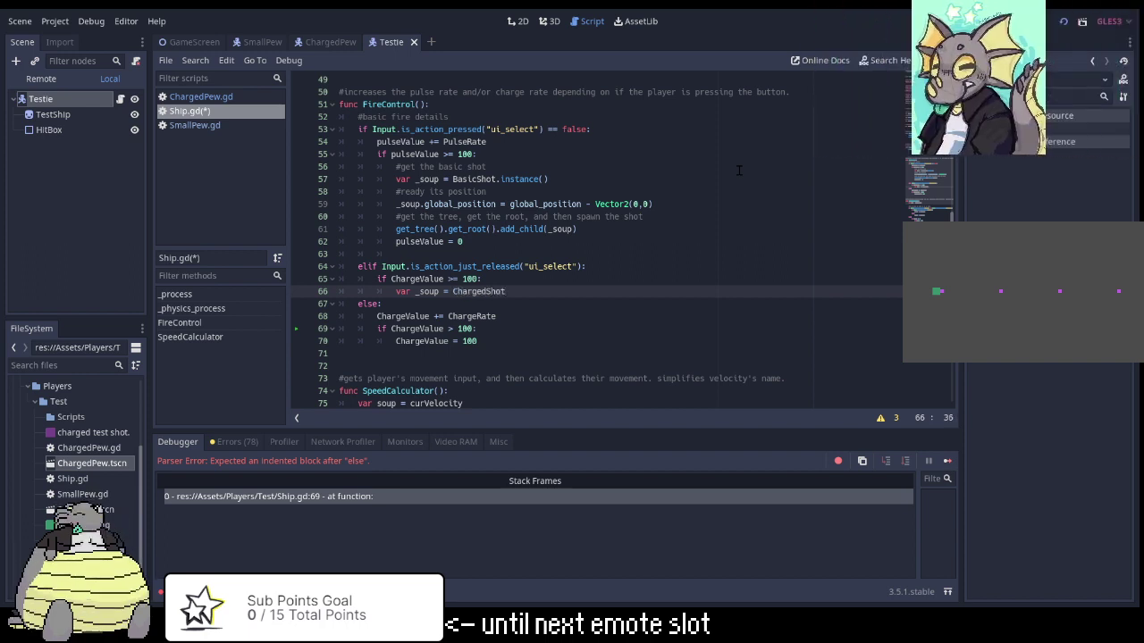
type(".")
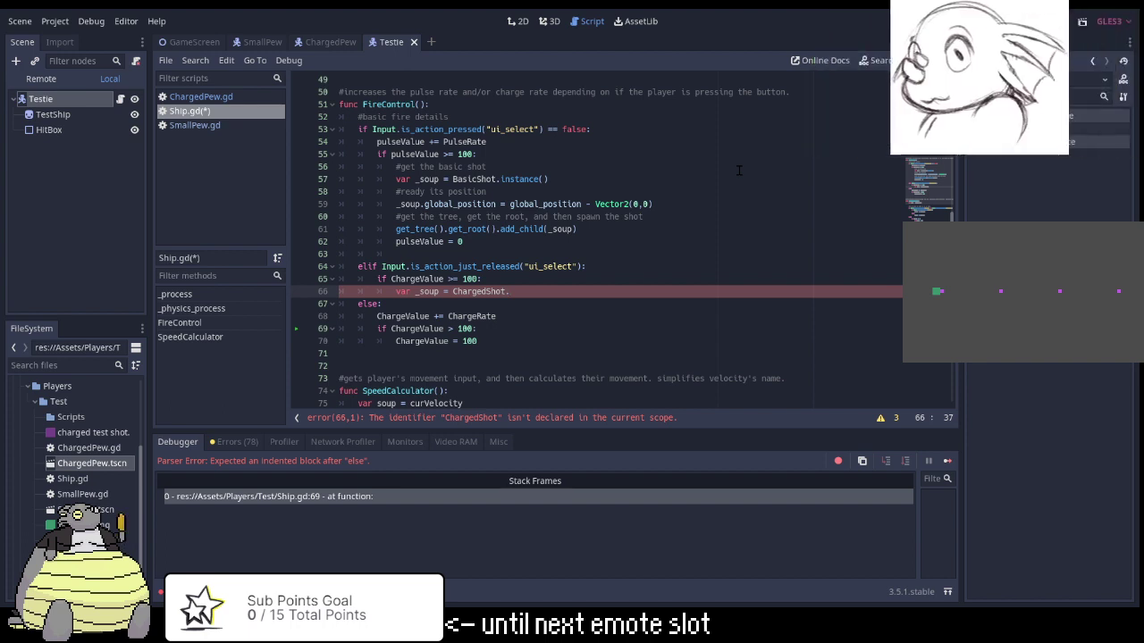
Fix line 66 to 'var _soup = ChargeShot.instance()', matching the exported variable.
key("Up")
key("Up")
key("Up")
key("Up")
key("Up")
key("Up")
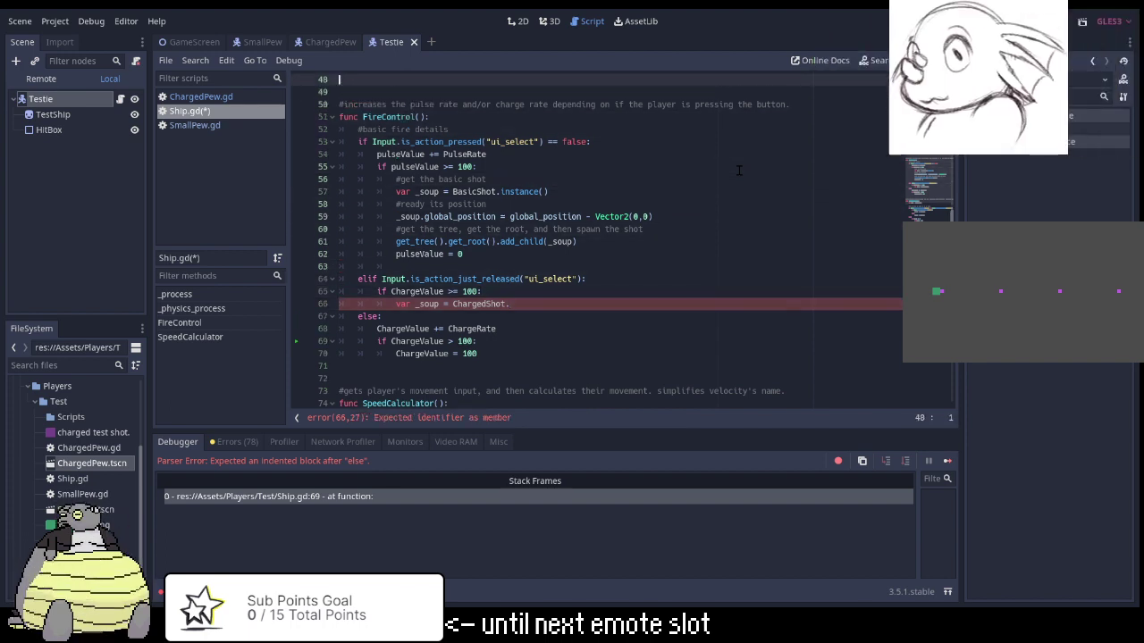
key("Up")
key("Up")
key("Up")
key("Up")
key("Up")
key("Up")
key("Up")
key("Up")
key("Up")
key("Up")
key("Up")
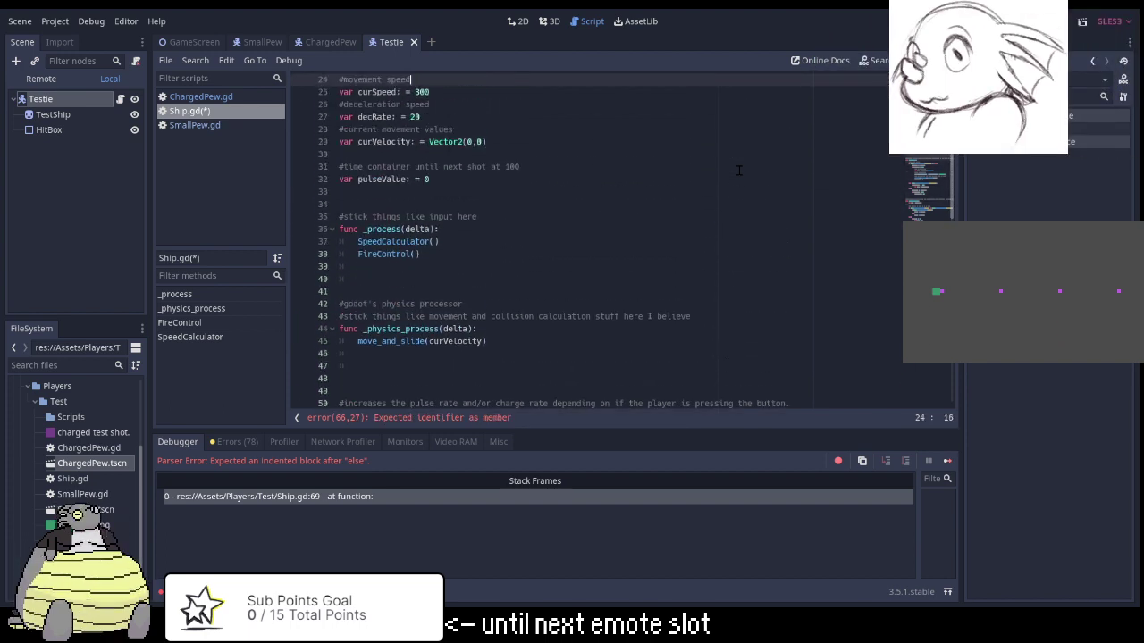
key("Up")
key("Up")
key("Up")
key("Up")
key("Up")
key("Up")
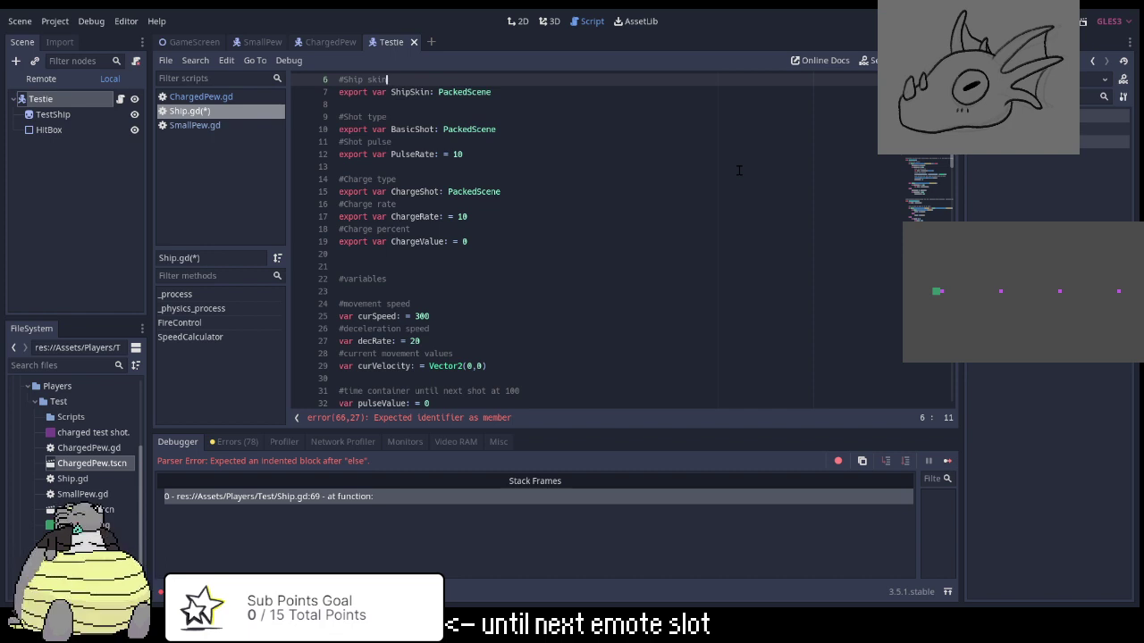
key("Down")
key("Down")
key("Down")
key("Down")
key("Down")
key("Down")
key("Down")
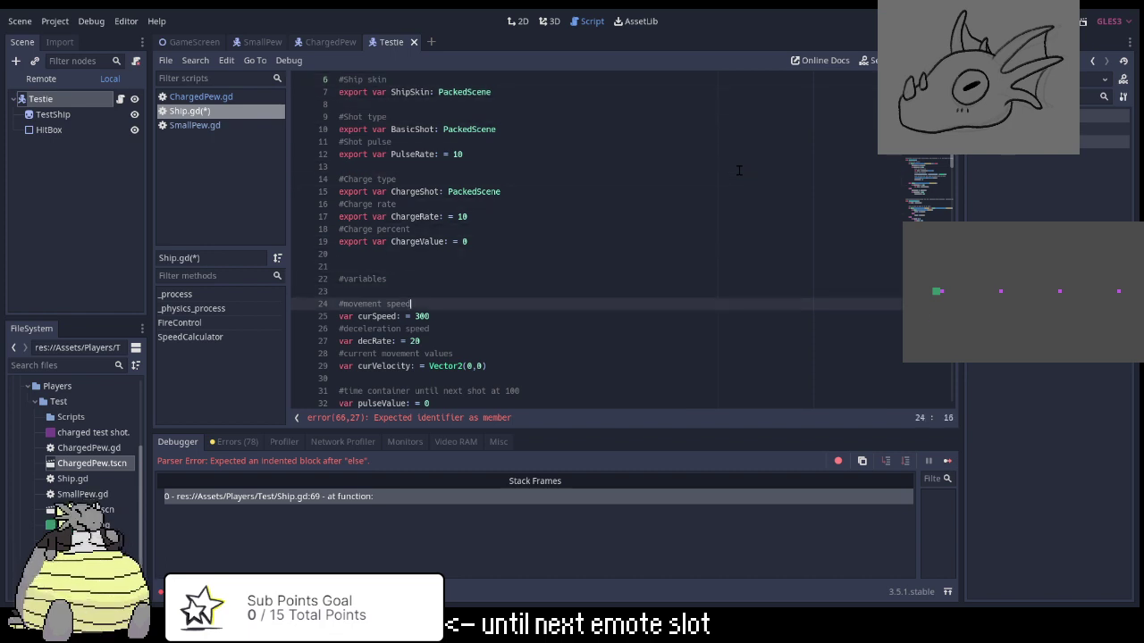
key("Down")
key("Down")
key("Down")
key("Down")
key("Down")
key("Down")
key("Down")
key("Down")
key("Down")
key("Down")
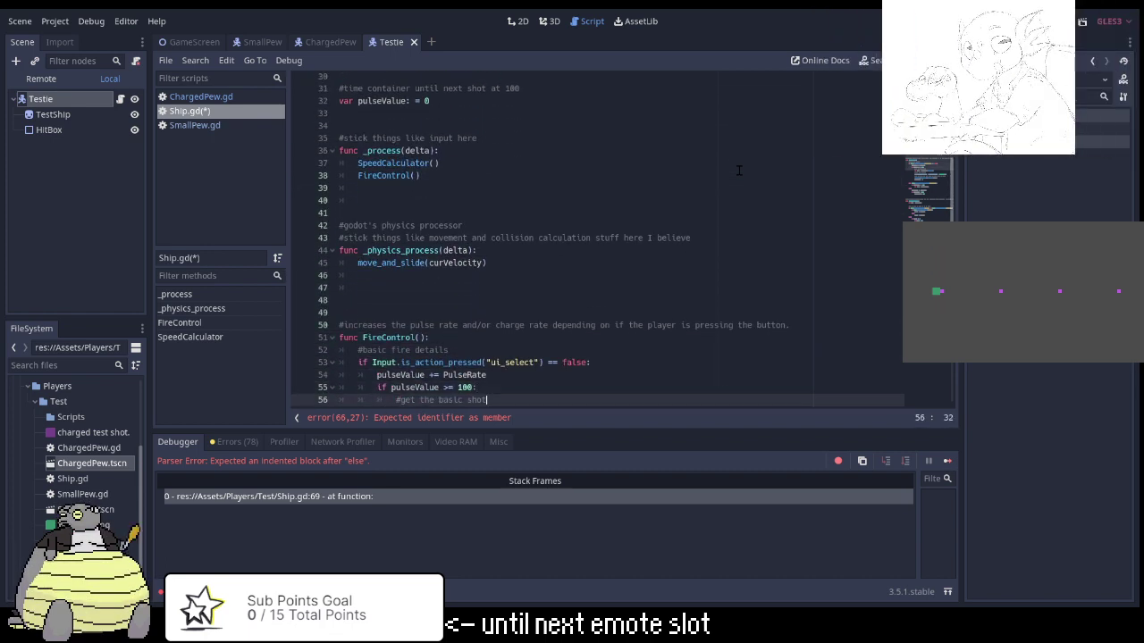
key("Down")
key("Down")
key("Down")
key("Down")
key("Down")
key("Down")
key("Down")
key("Down")
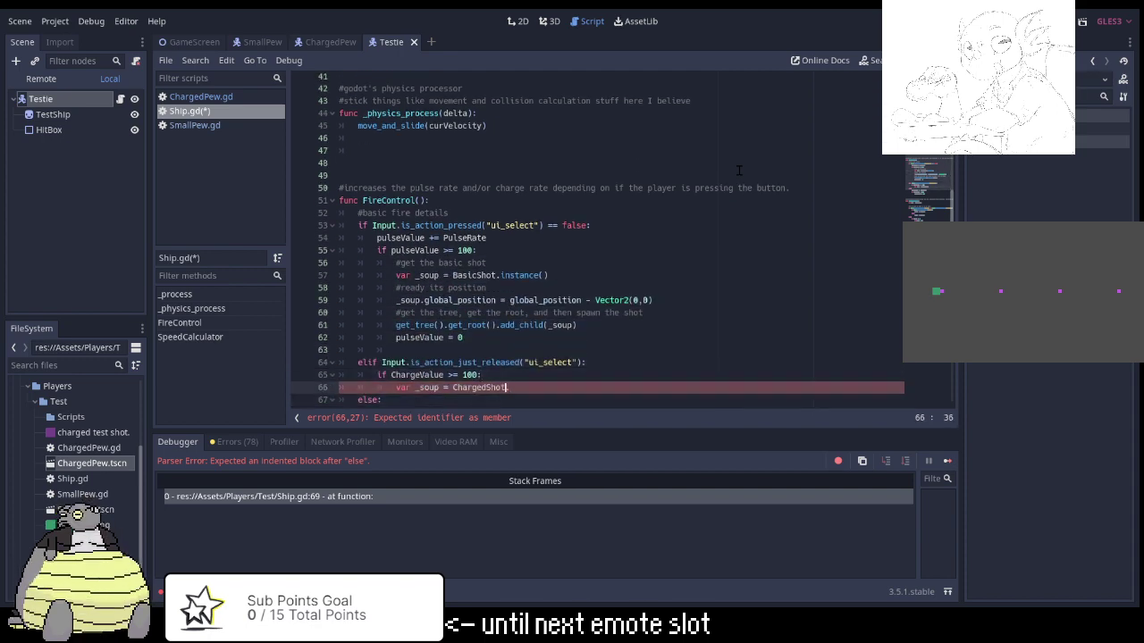
key("BackSpace")
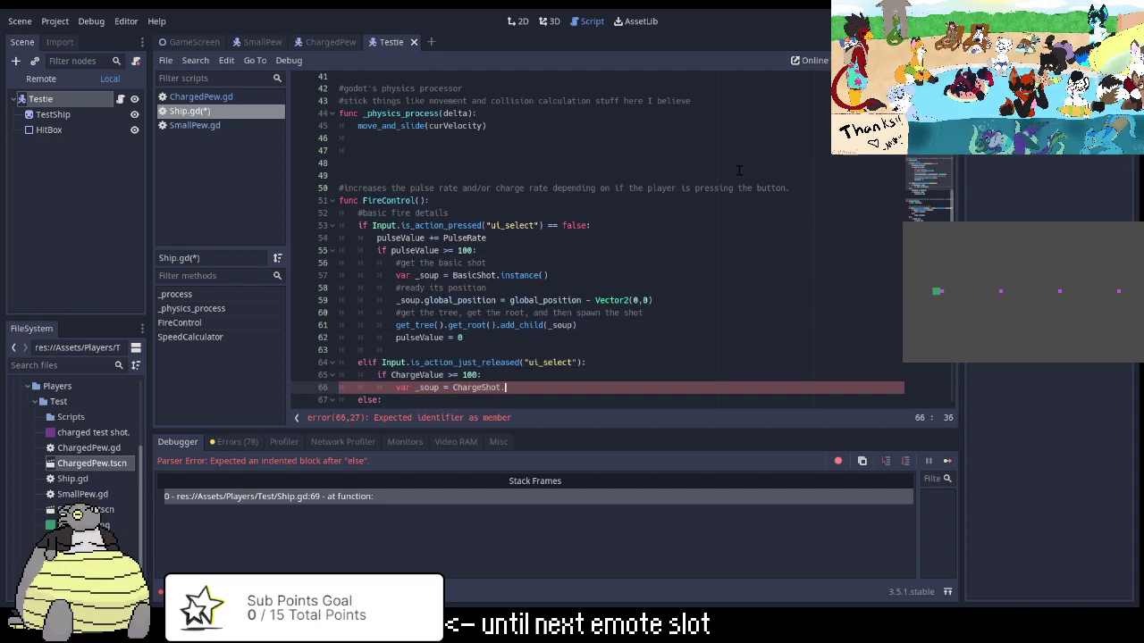
key("End")
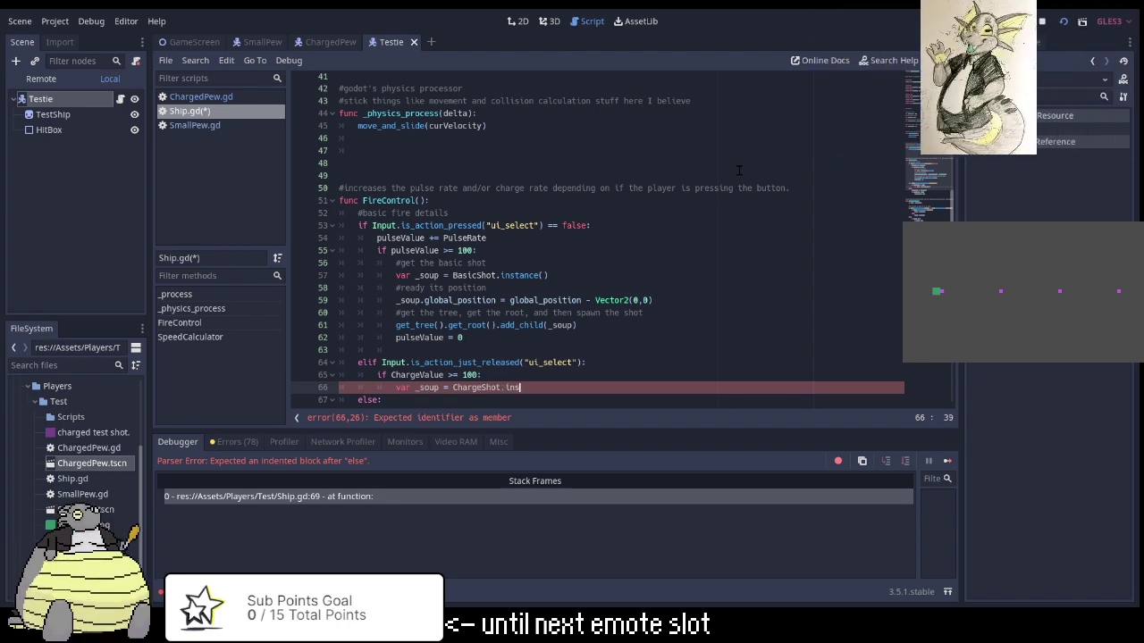
type("tant")
type("()")
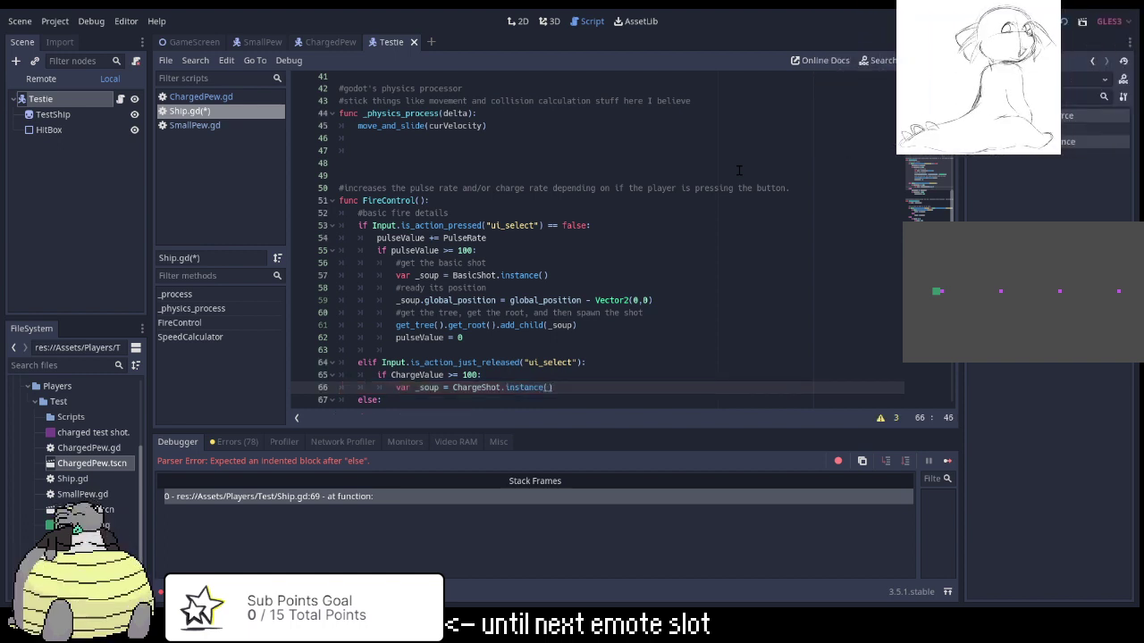
key("Return")
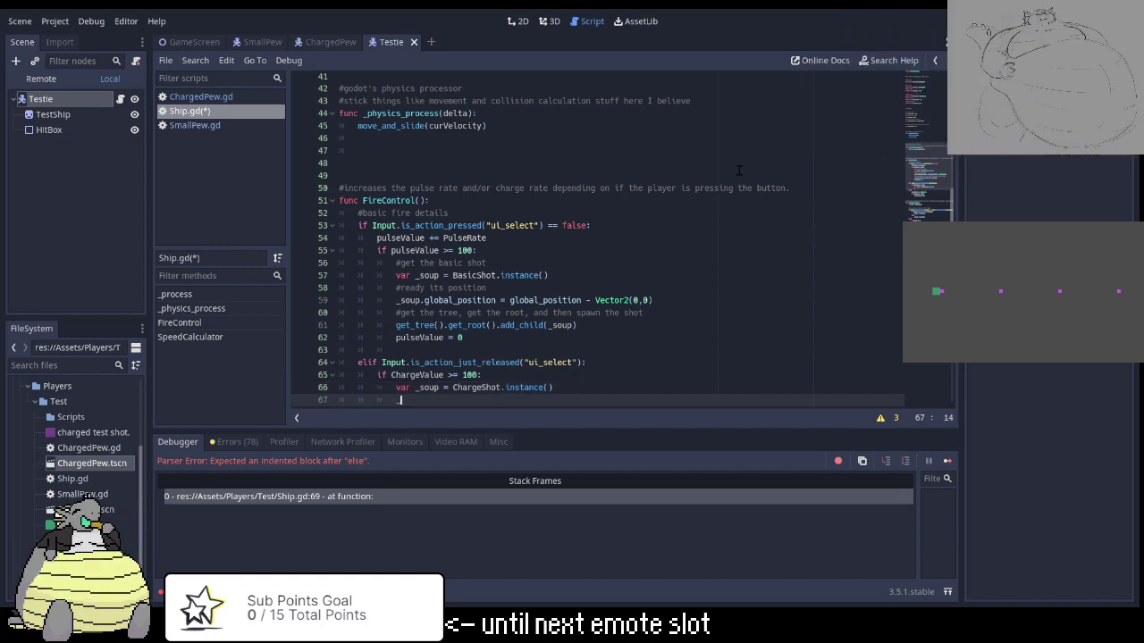
Write '_soup.global_position = global_position - Vector2(0,0)' on line 67.
type("_soup")
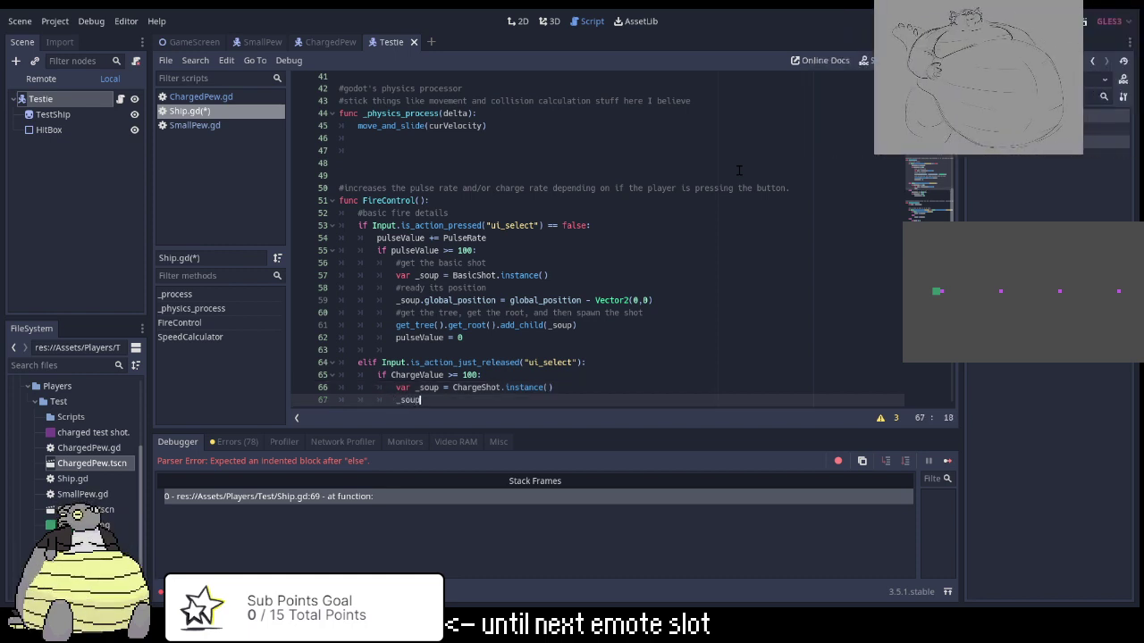
type(".globa")
type("l_")
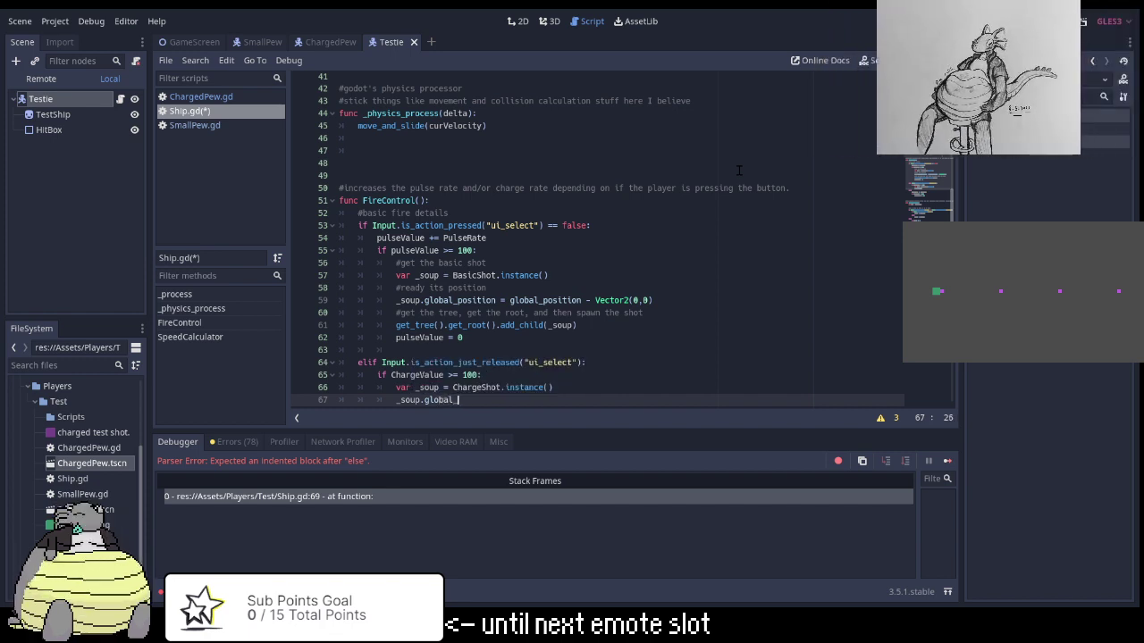
type("position")
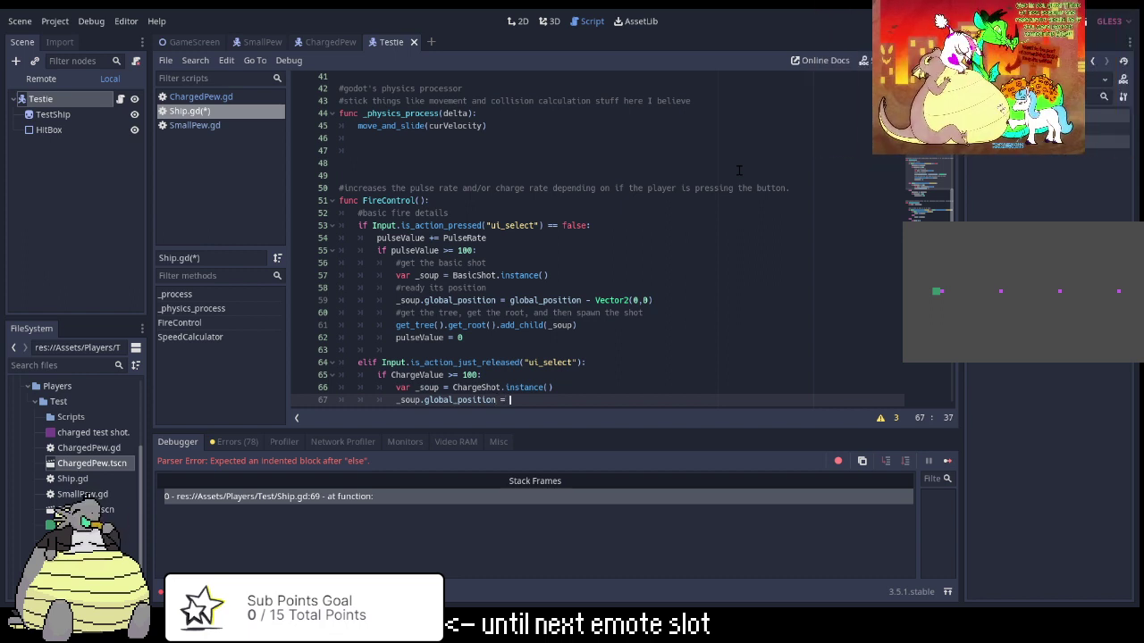
type(" = global")
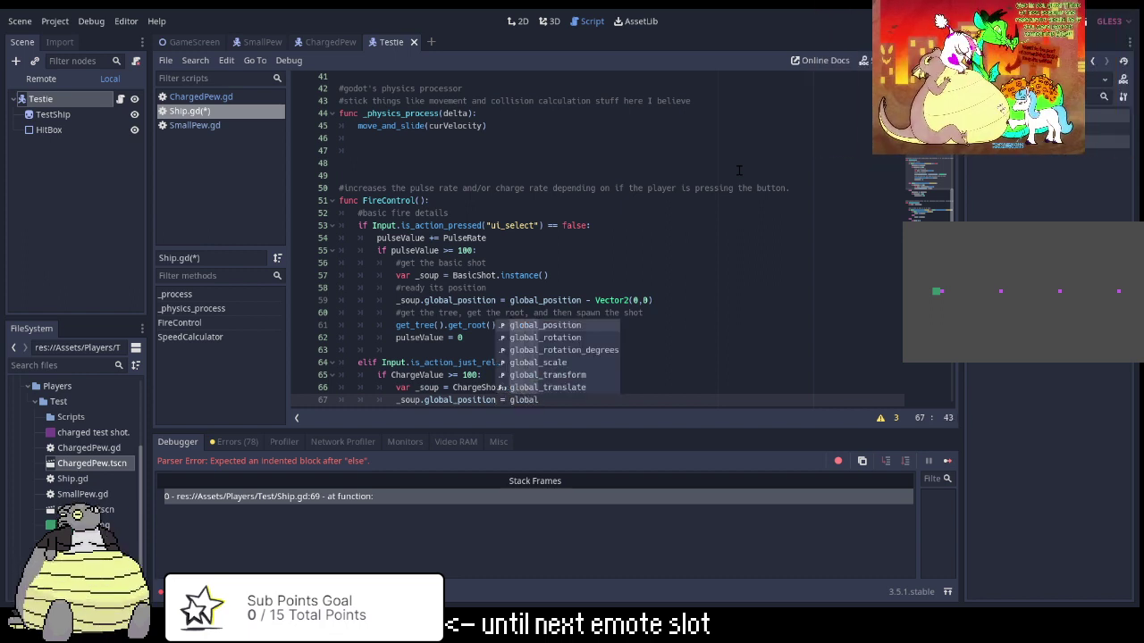
key("Return")
type("-")
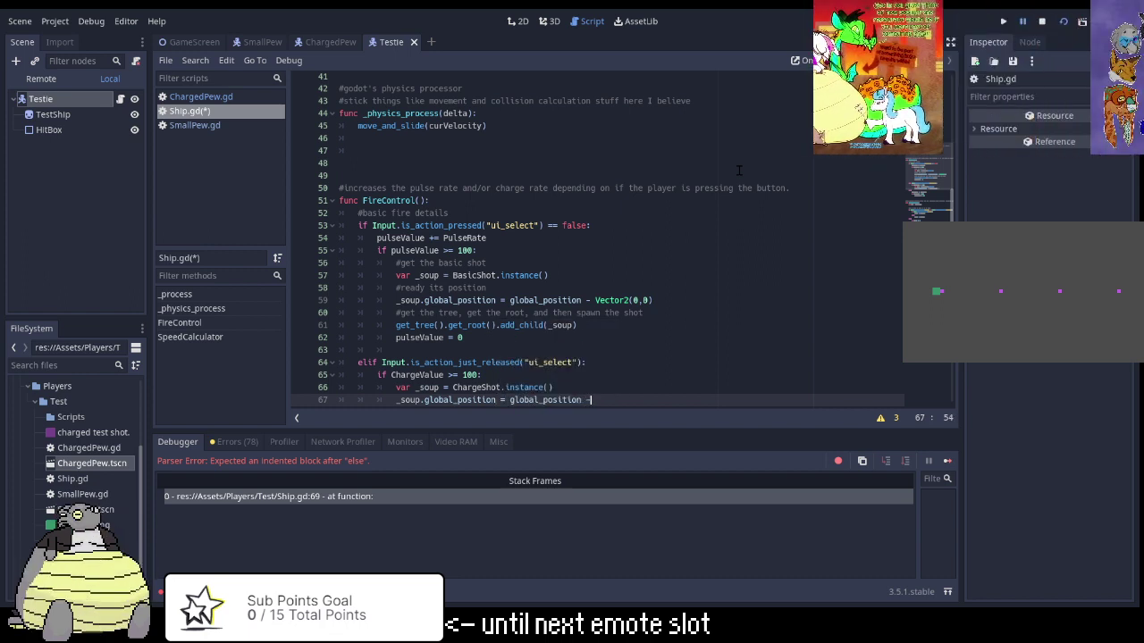
type(" Vector")
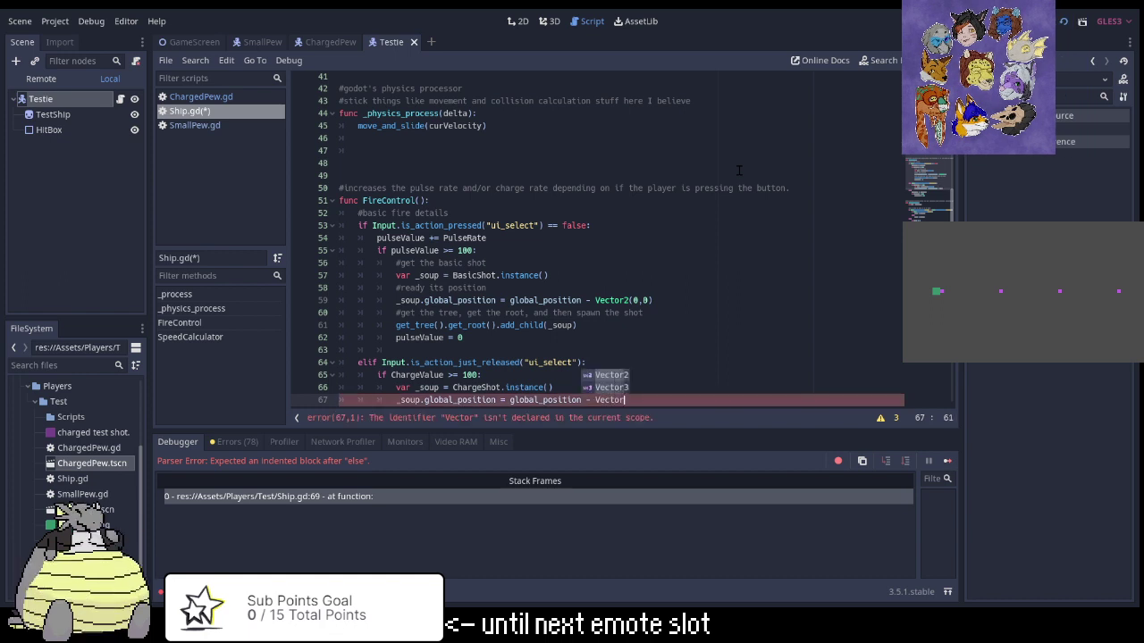
key("Return")
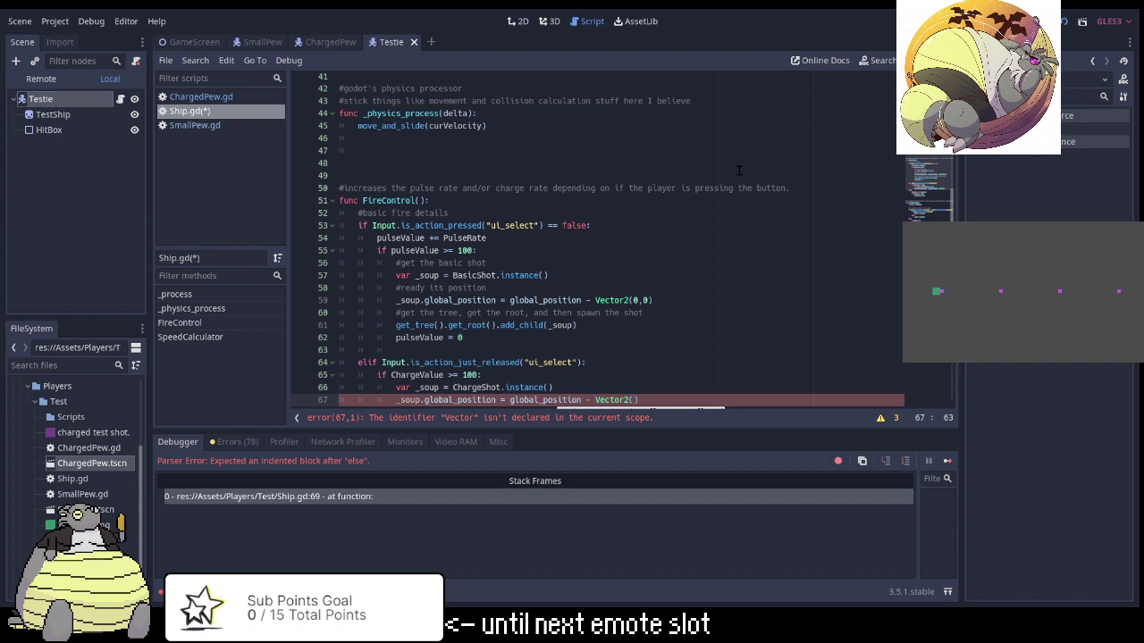
type("o,o")
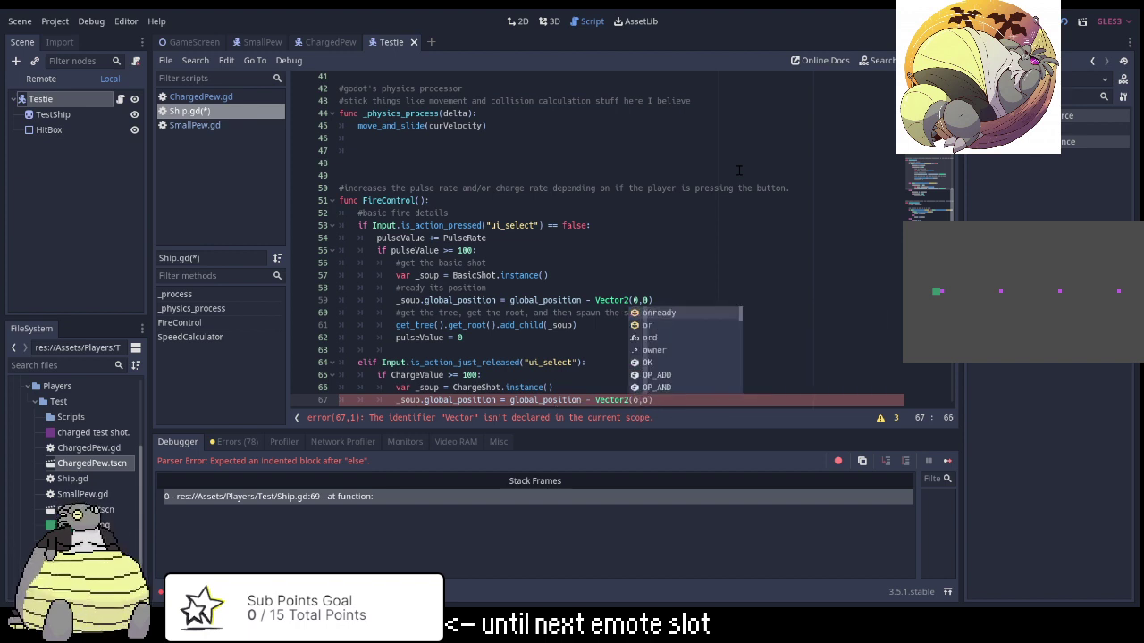
key("BackSpace")
key("BackSpace")
key("BackSpace")
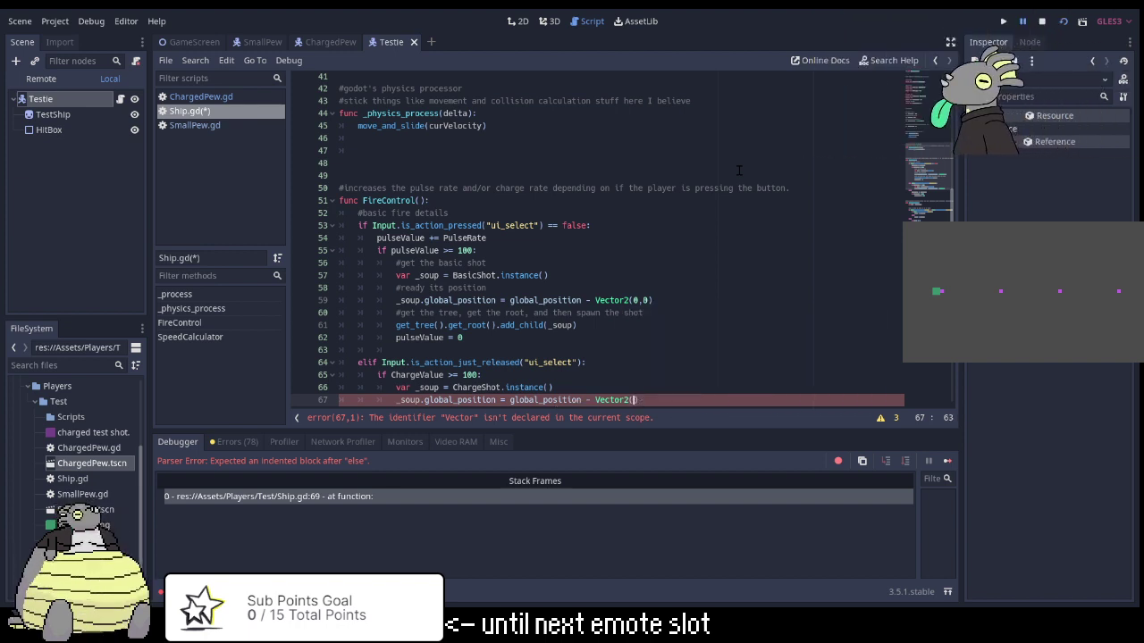
type("0,0")
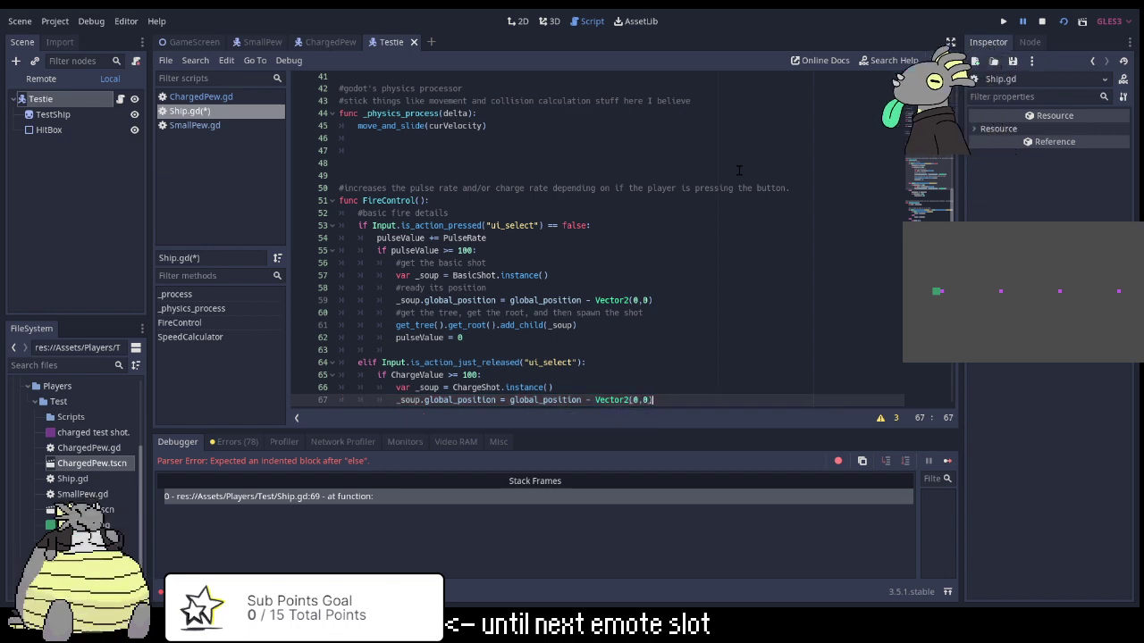
key("Return")
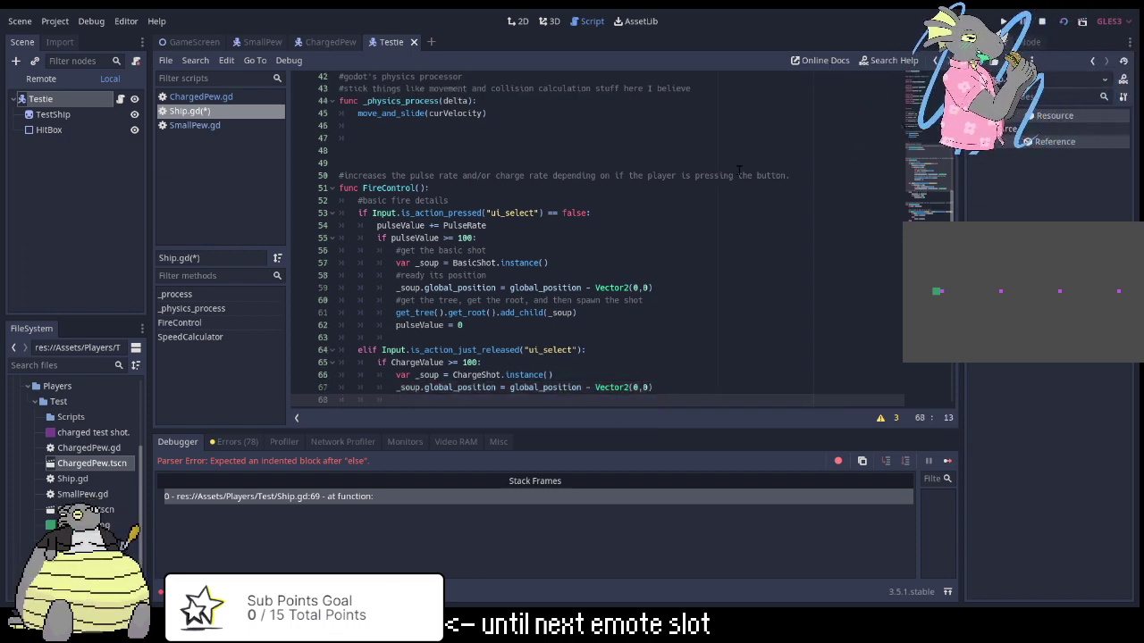
Write 'get_tree().get_root().add_child(_soup)' on line 68 of the charged-shot branch.
type("get_tre")
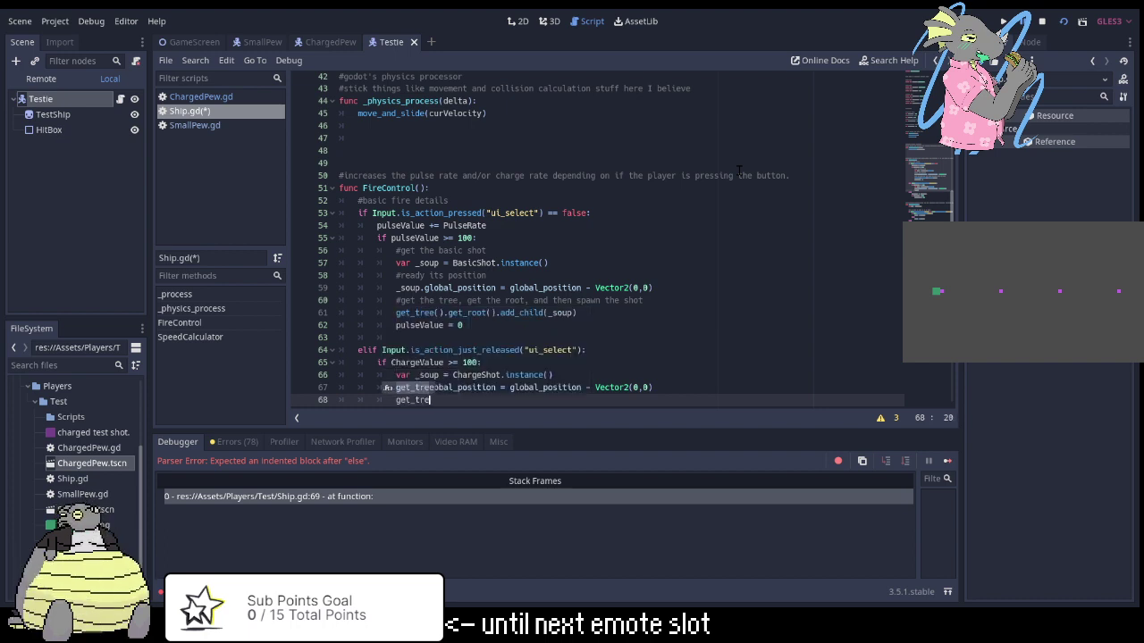
key("Return")
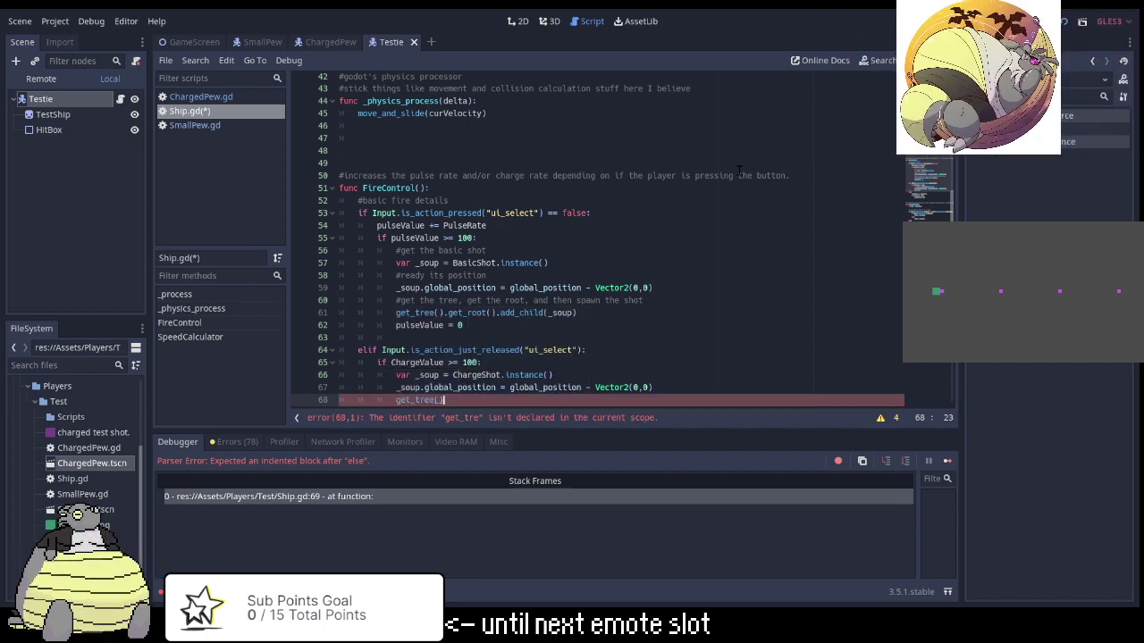
type(".ge")
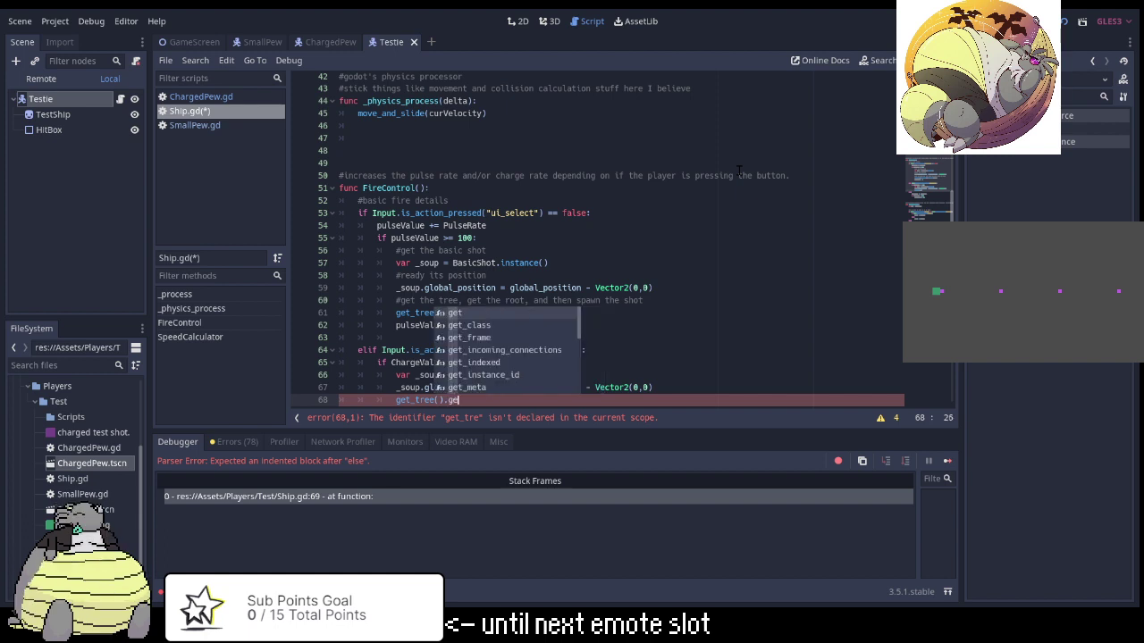
type("t_ro")
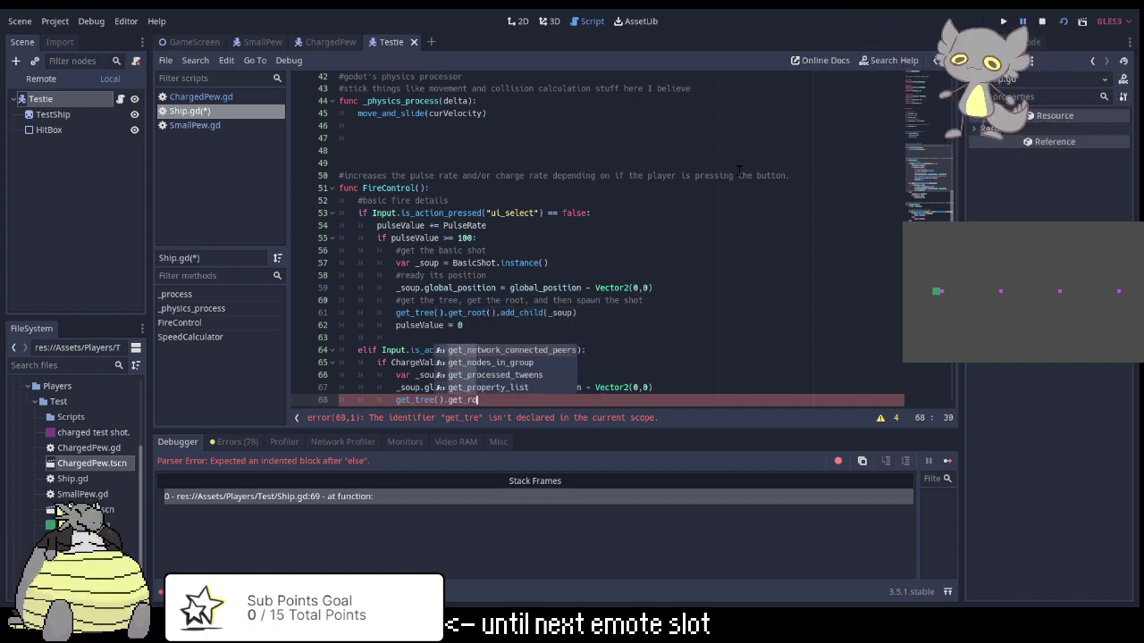
type("ot")
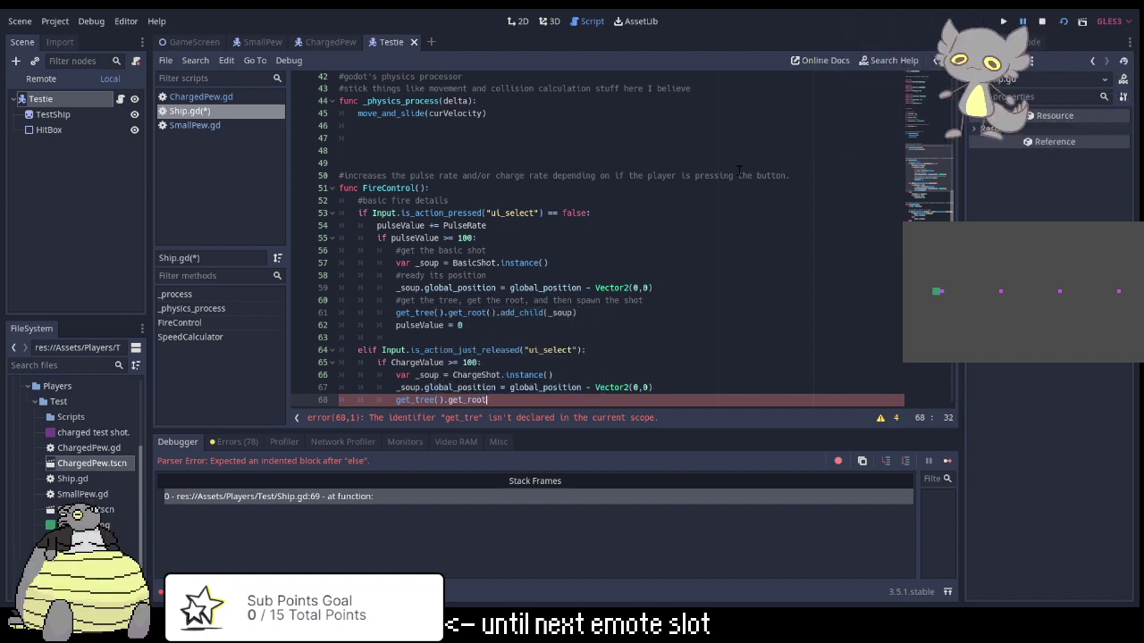
type("()")
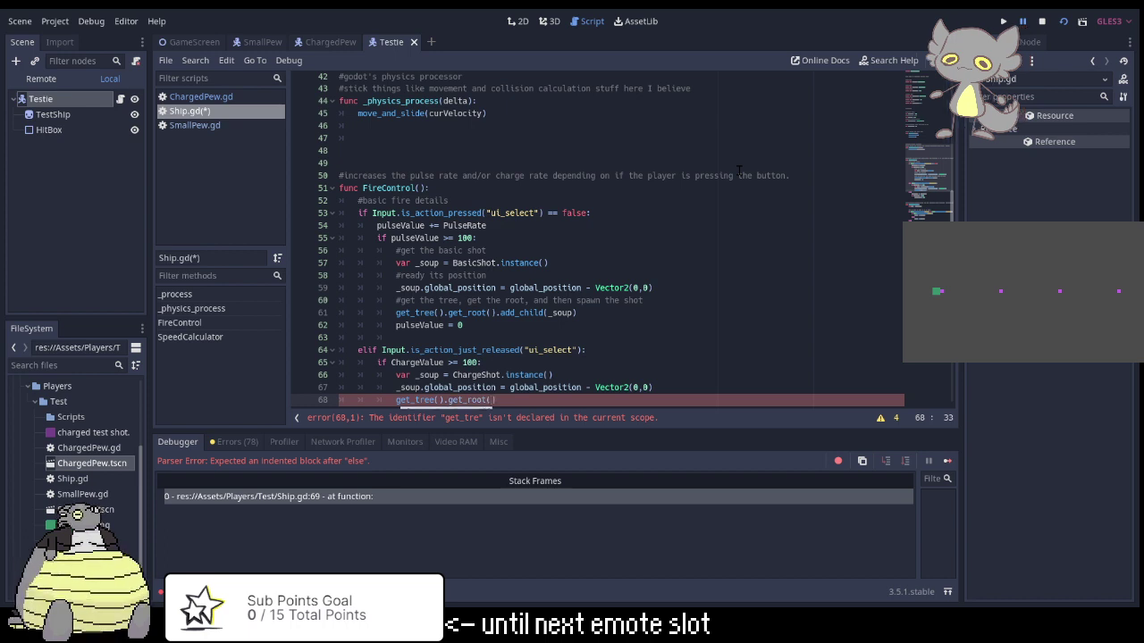
type(".add_")
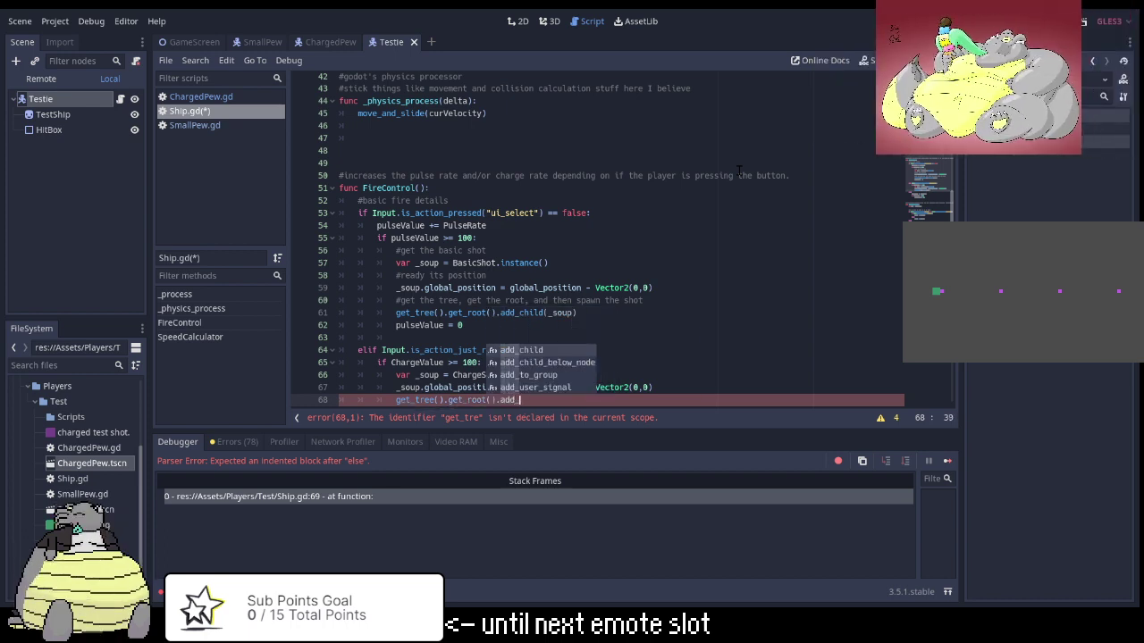
key("Return")
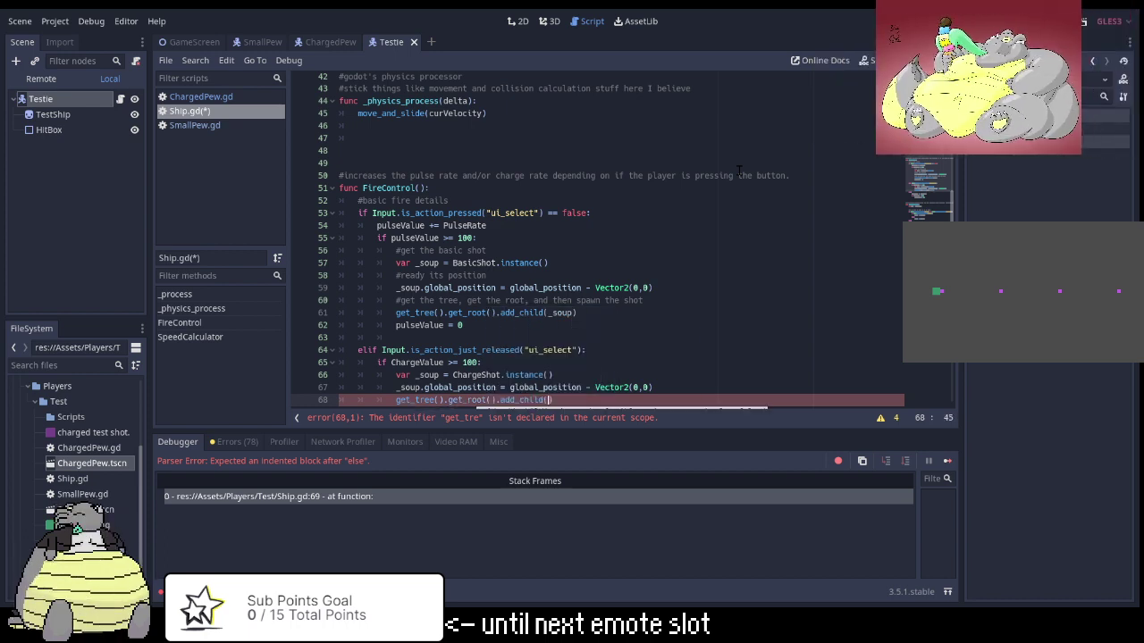
type("_")
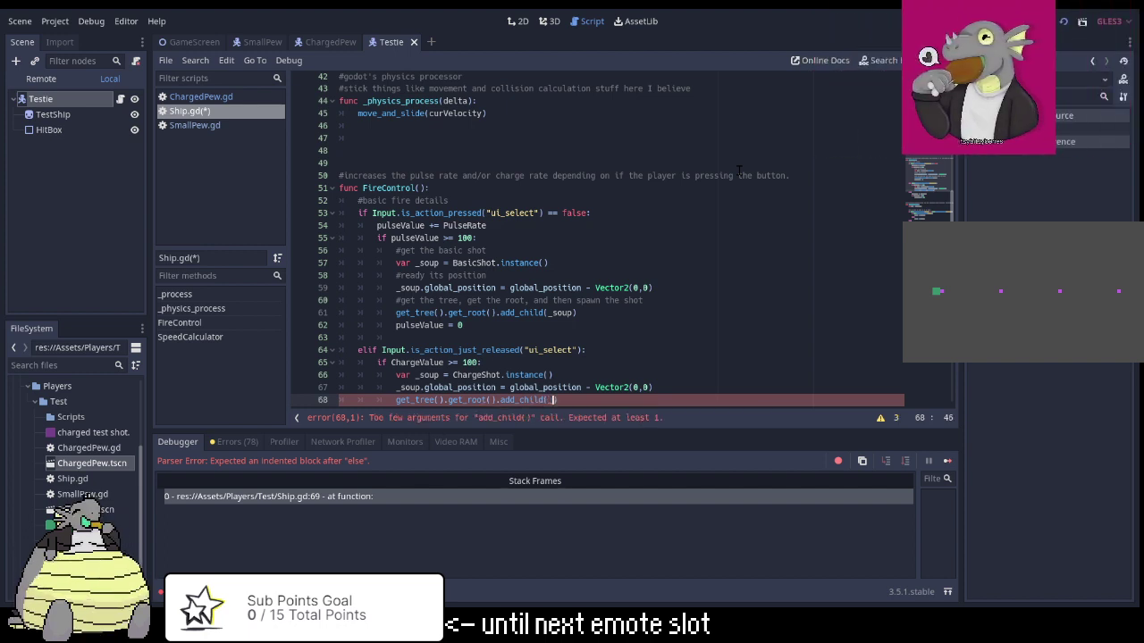
type("so")
type("u")
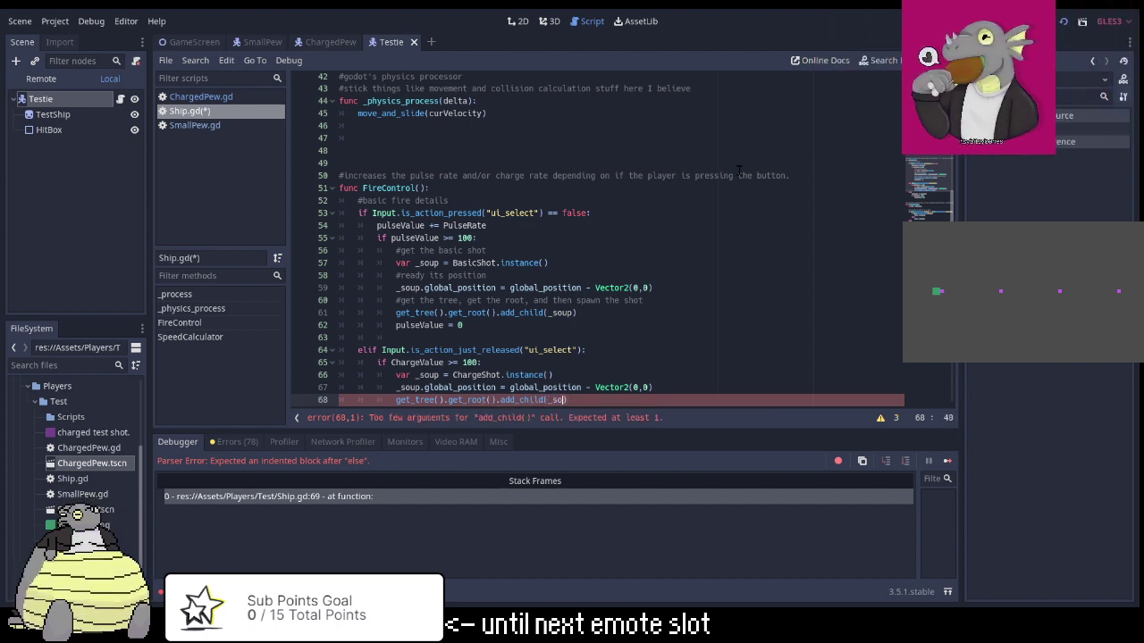
type("p")
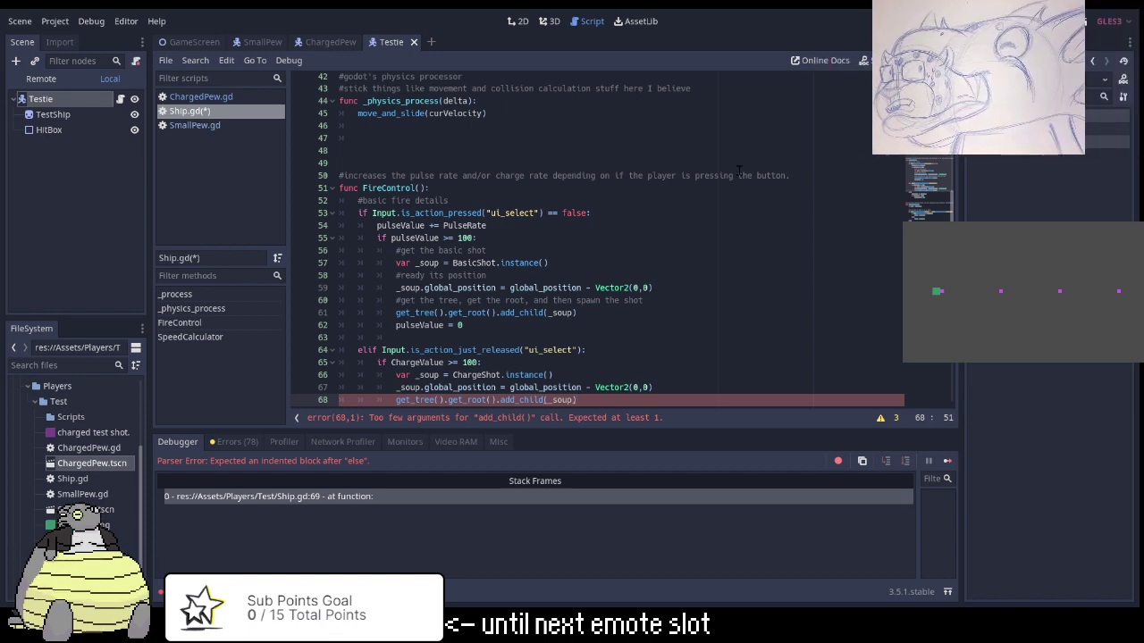
type(")")
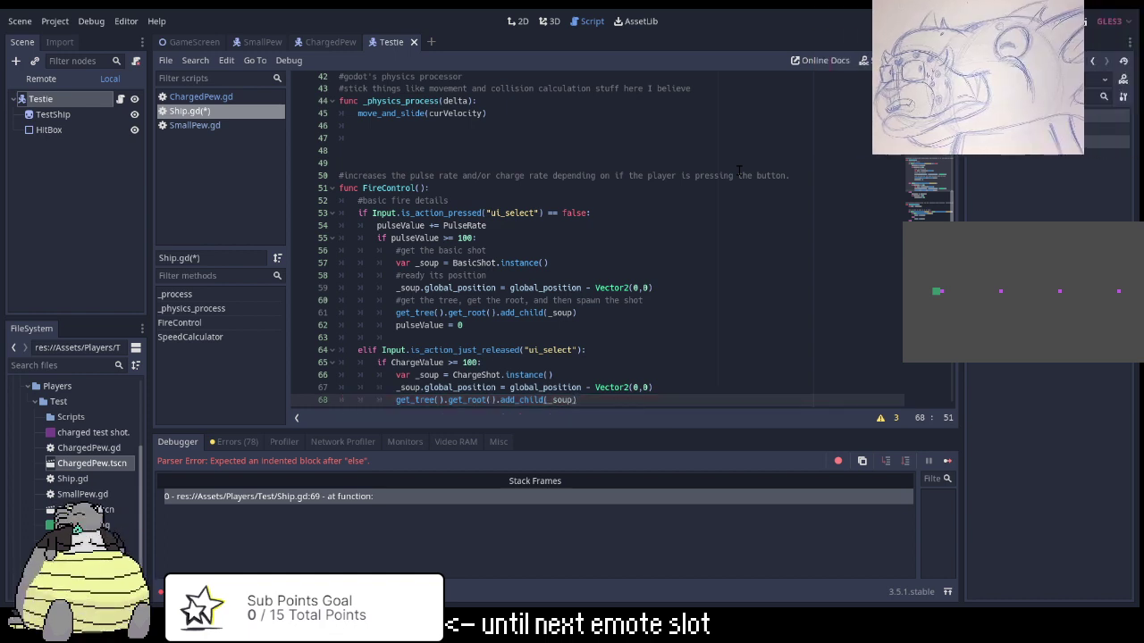
Add 'ChargeValue = 0' on line 69 after the shot is spawned.
key("Return")
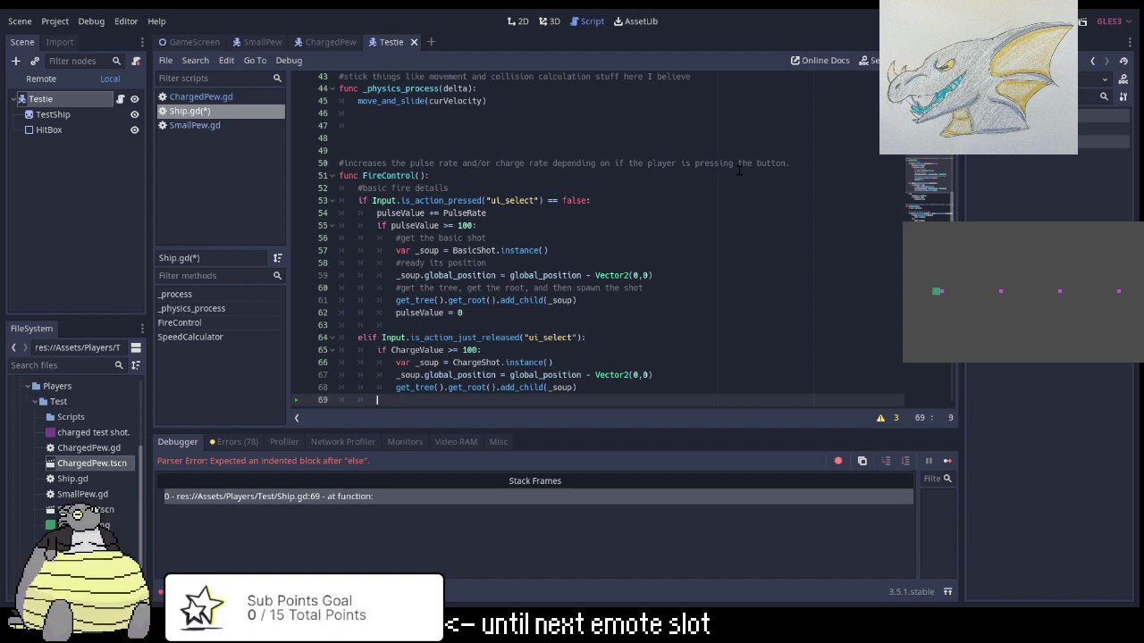
type("Char")
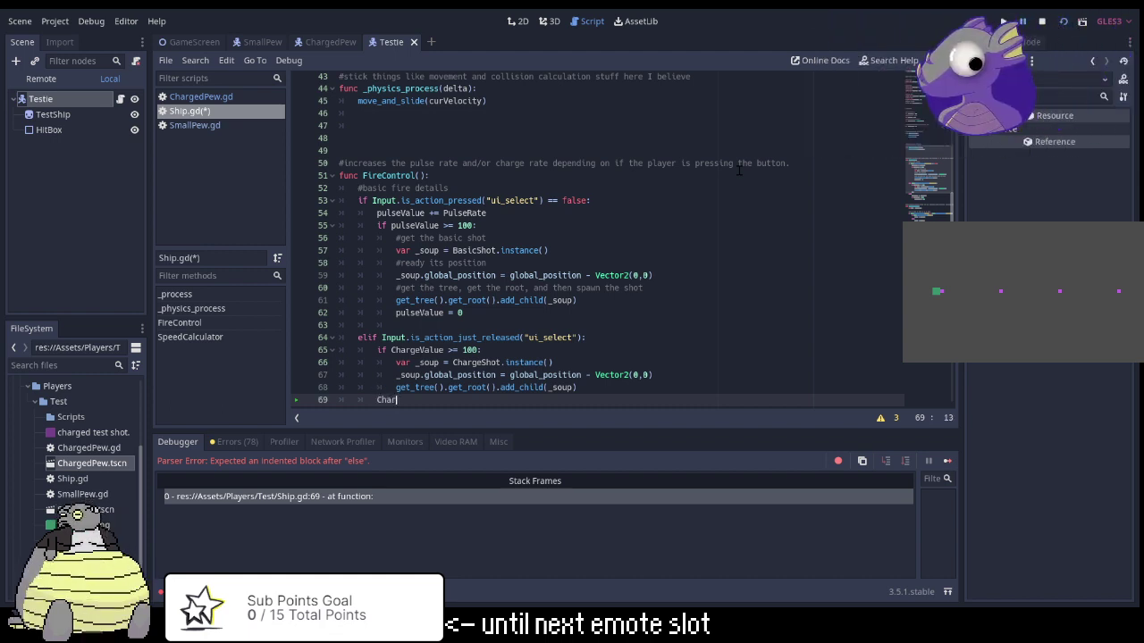
type("ge")
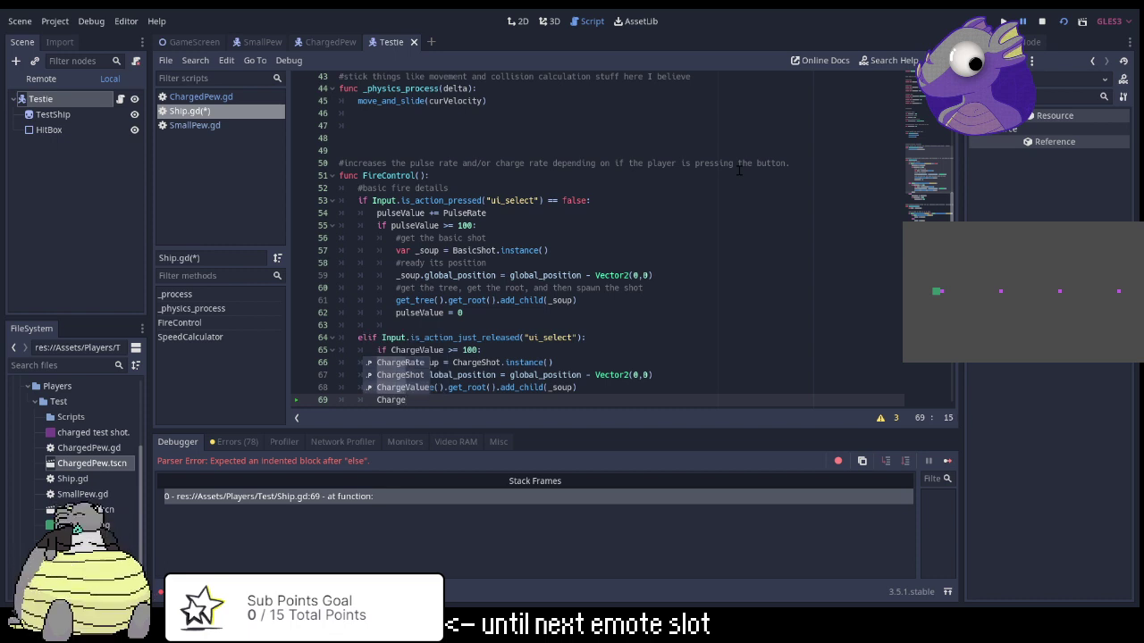
key("Down")
key("Down")
key("Return")
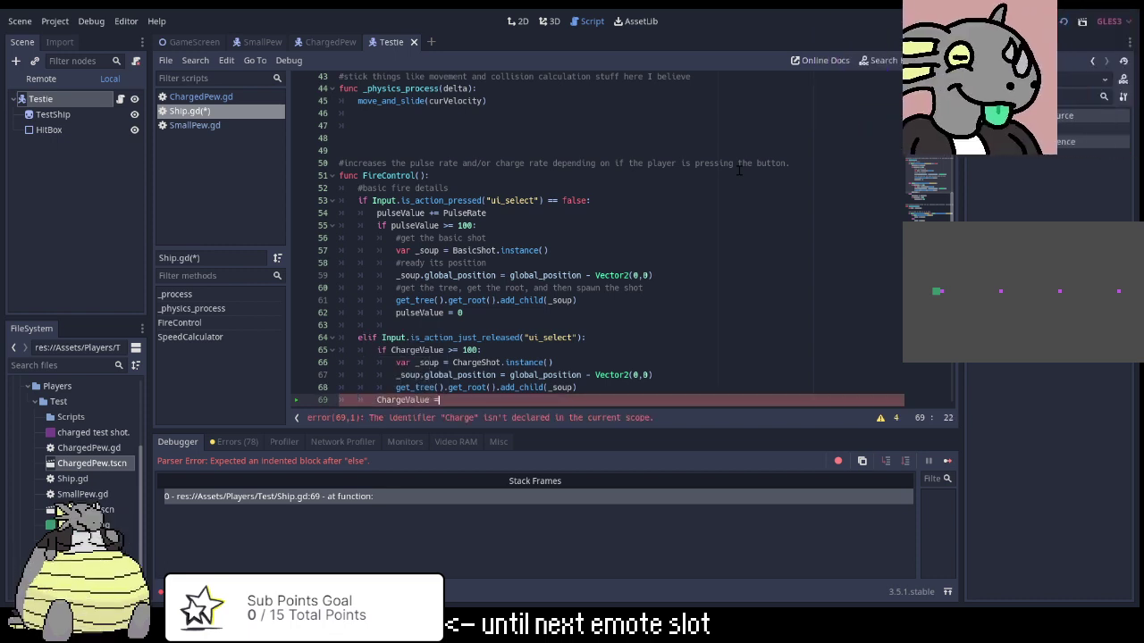
type("=")
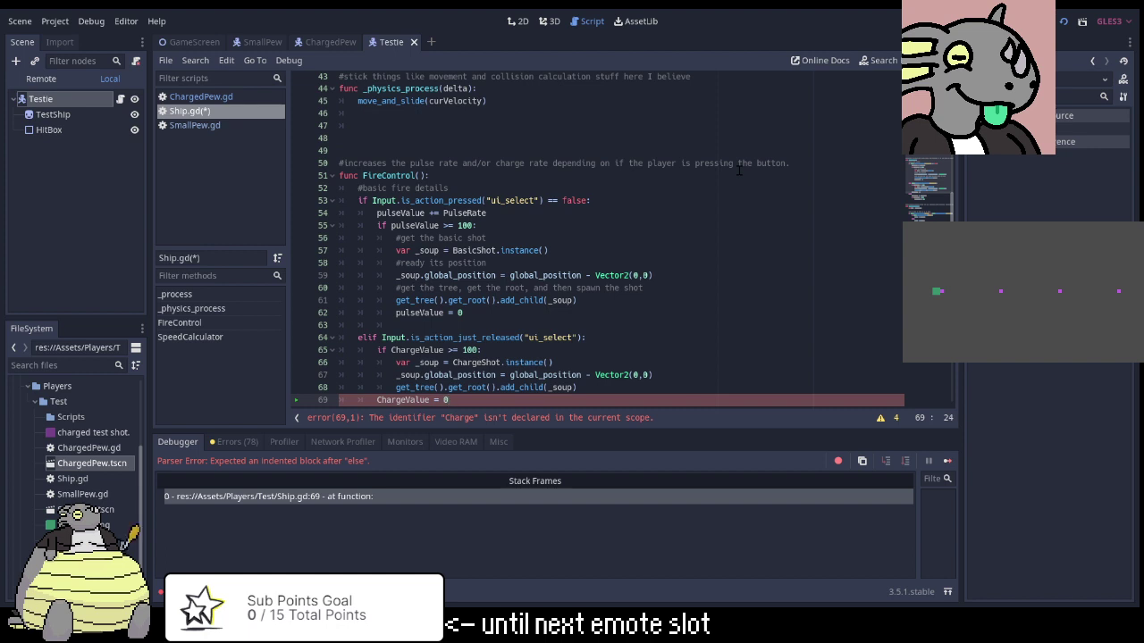
key("Down")
key("Down")
key("Down")
key("Down")
key("Down")
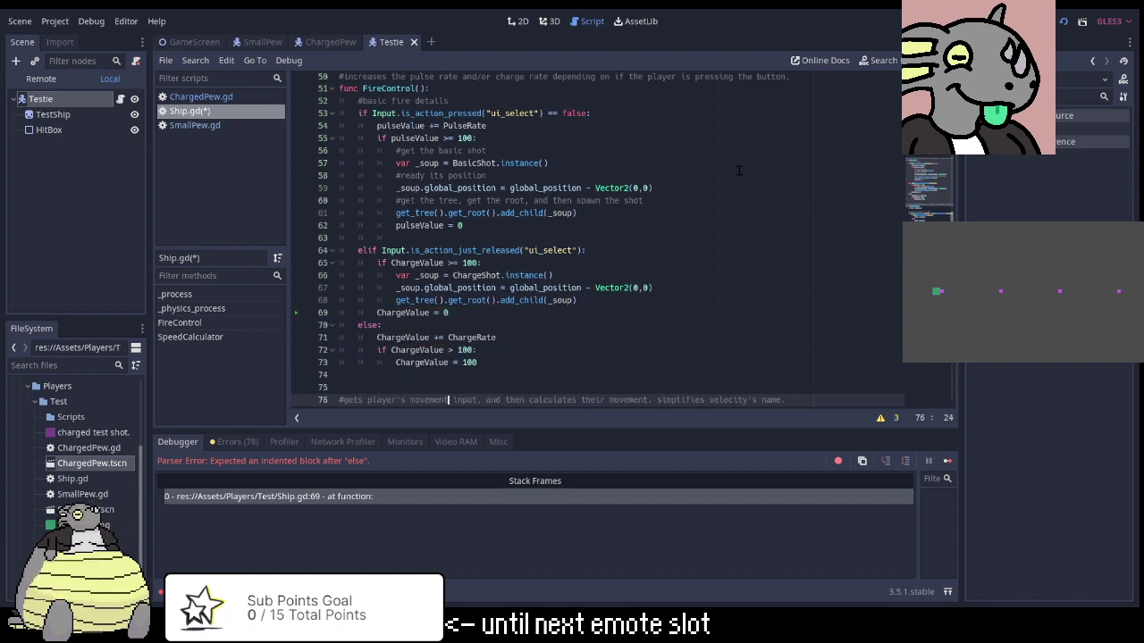
key("Up")
key("Up")
key("Up")
key("Up")
key("Up")
key("Up")
key("Up")
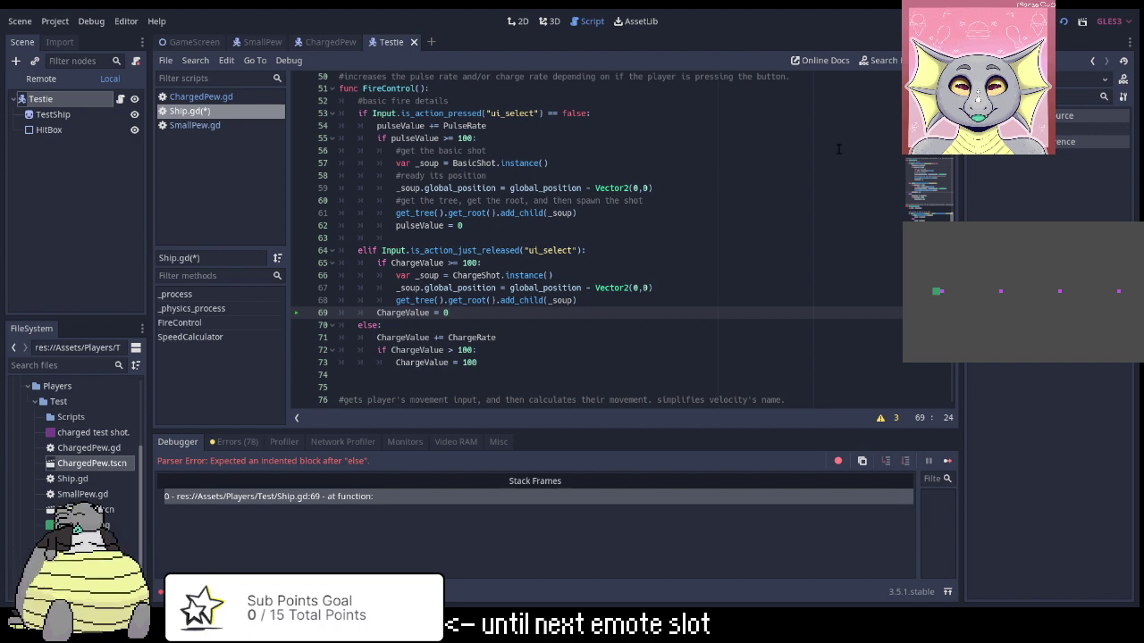
Run the project with the Play button to test the charged-shot code.
left_click(1063, 24)
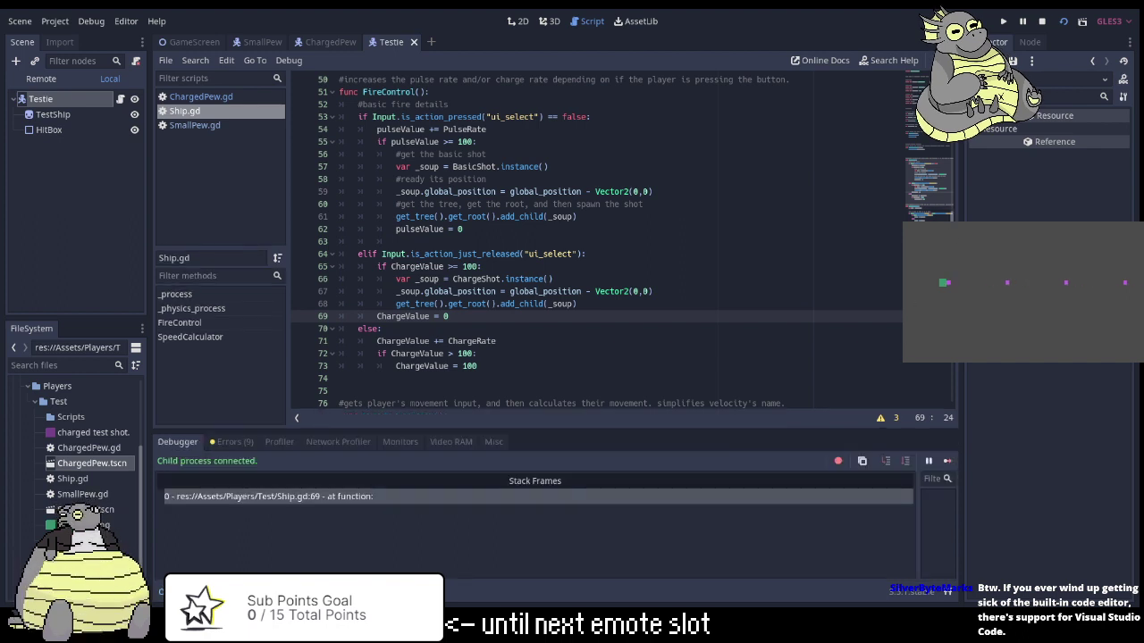
Inspect the running Testie node's Charge Shot property in the Remote tree.
left_click(76, 100)
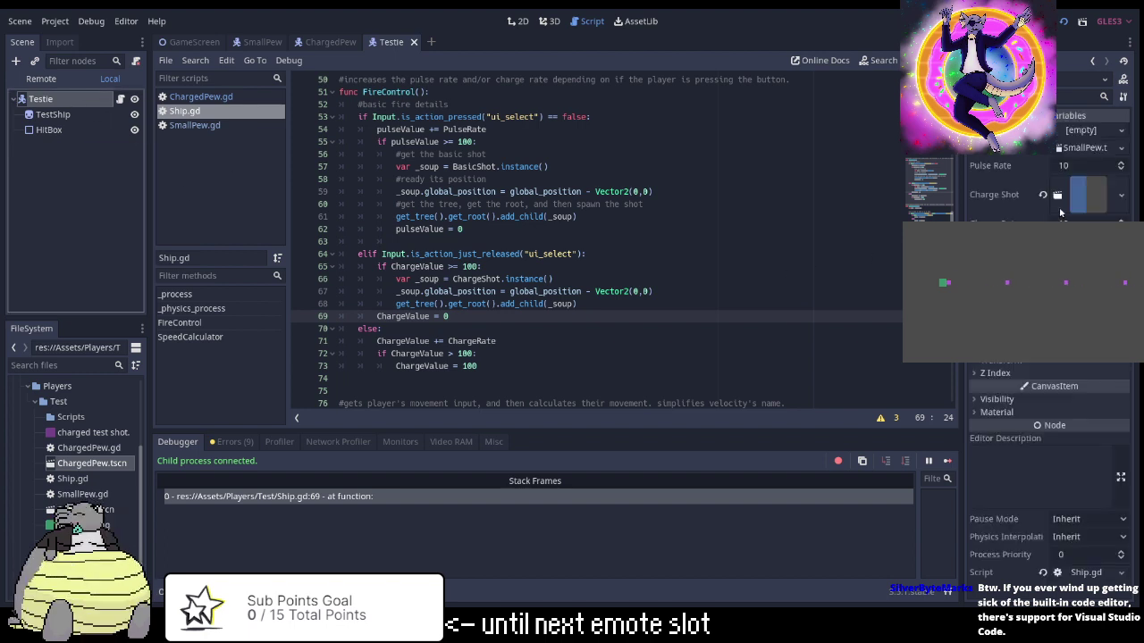
left_click(1100, 203)
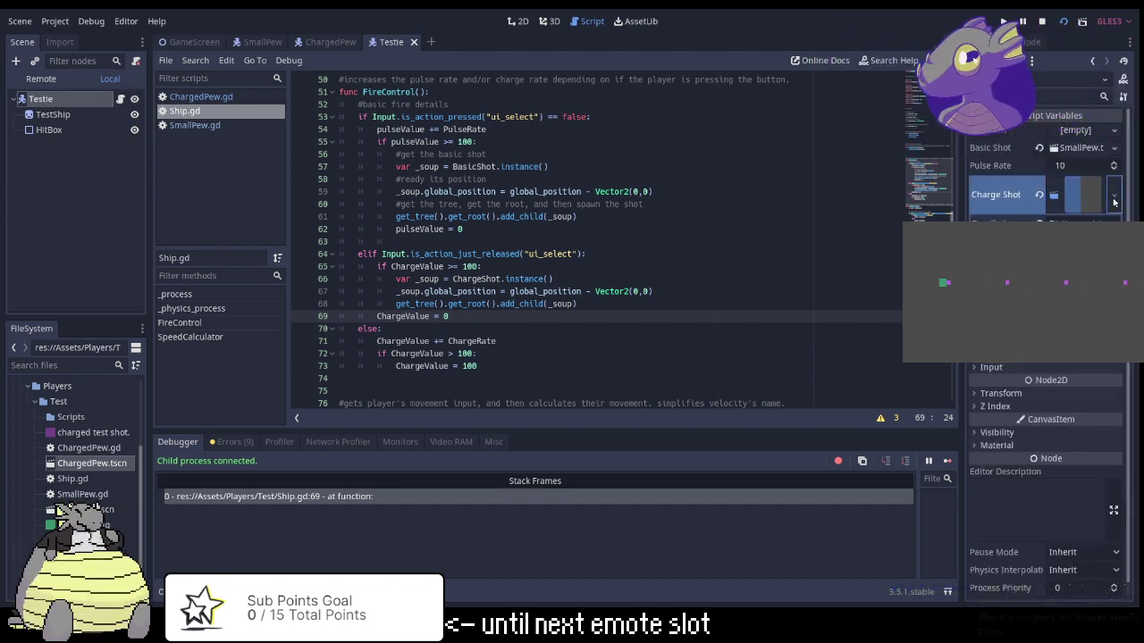
left_click(1112, 196)
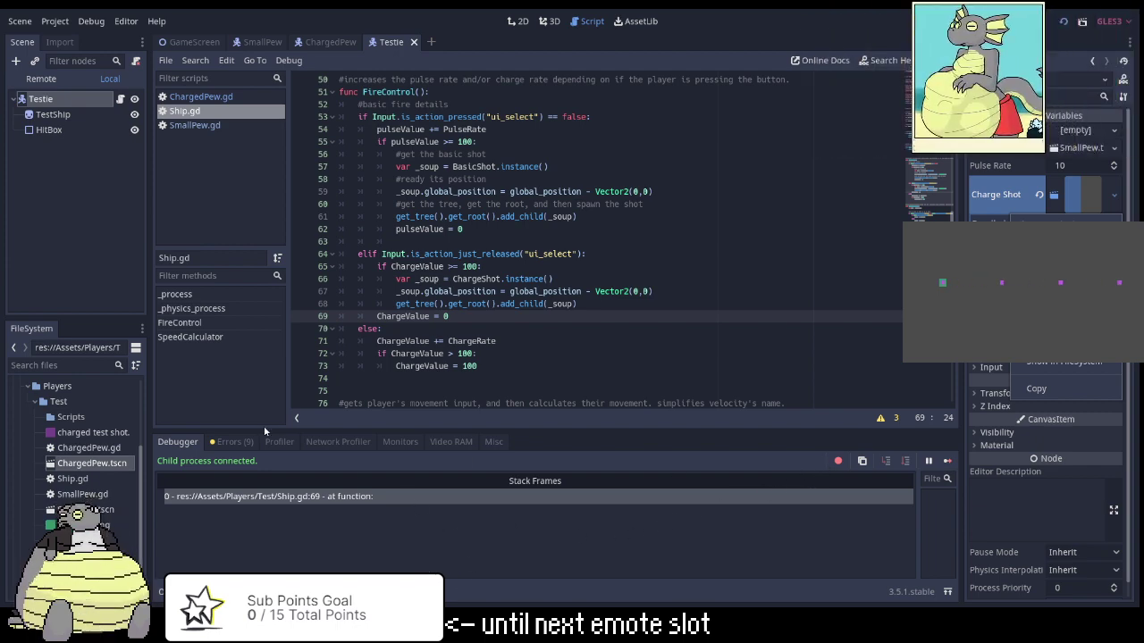
Show the Errors panel listing the 9 script warnings.
left_click(248, 445)
scroll(501, 568, "down", 1)
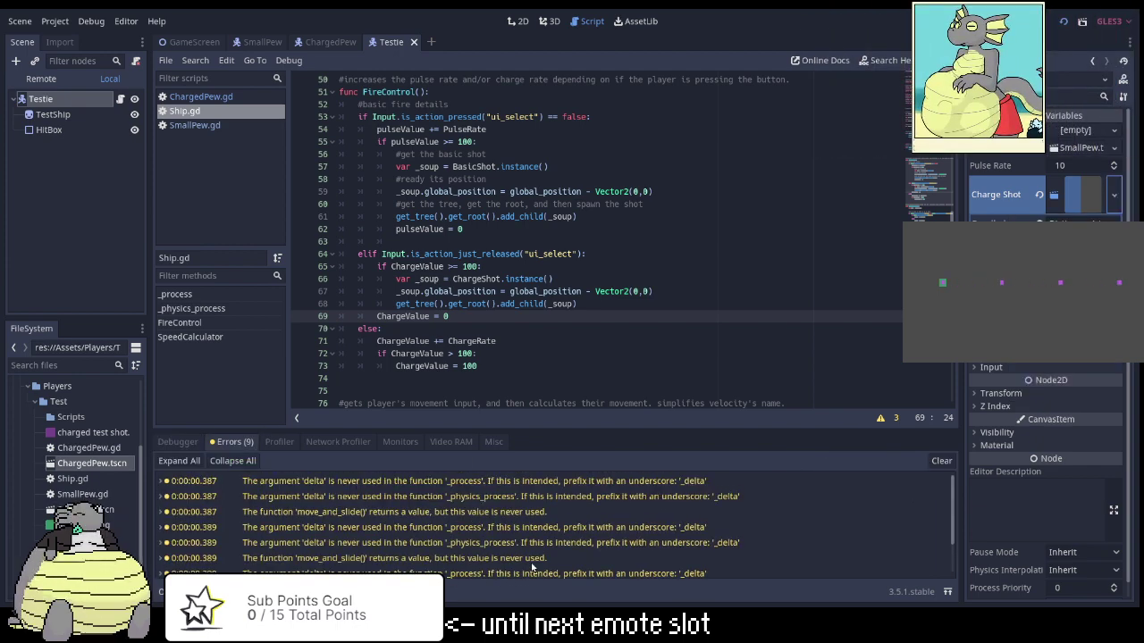
scroll(532, 566, "down", 1)
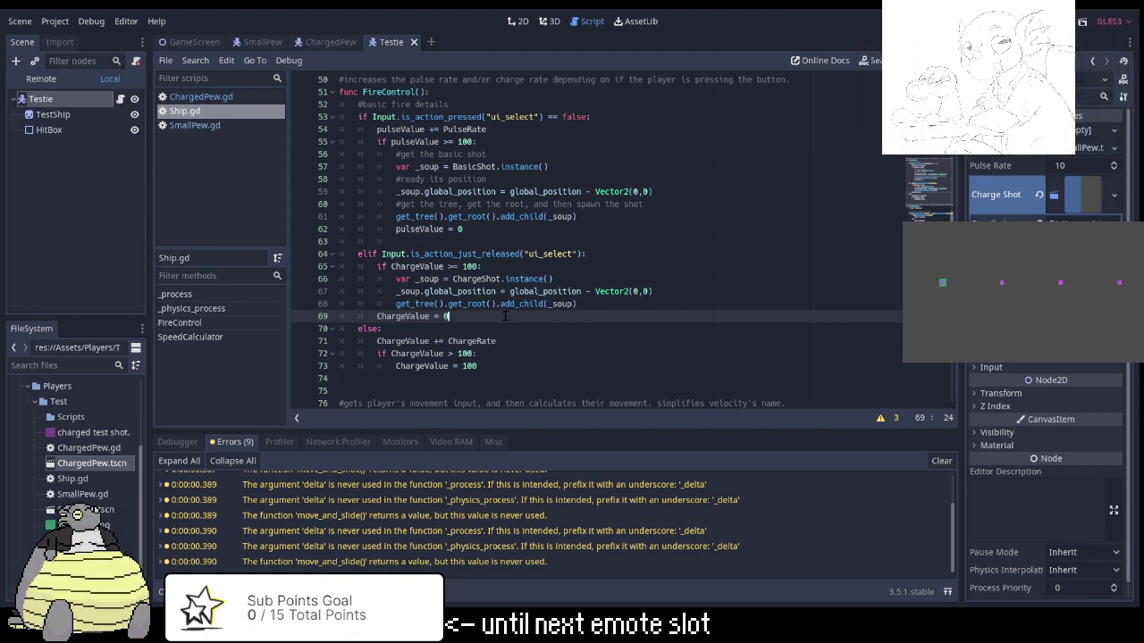
Add a '#Charged shot' comment on its own line above the elif branch.
key("Return")
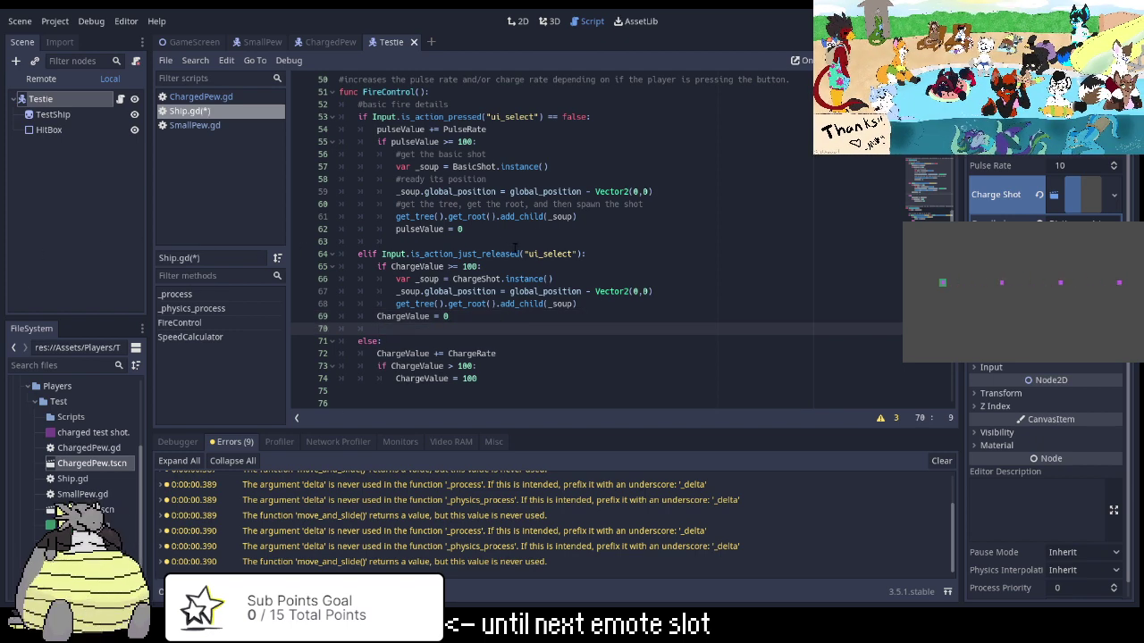
scroll(625, 257, "up", 1)
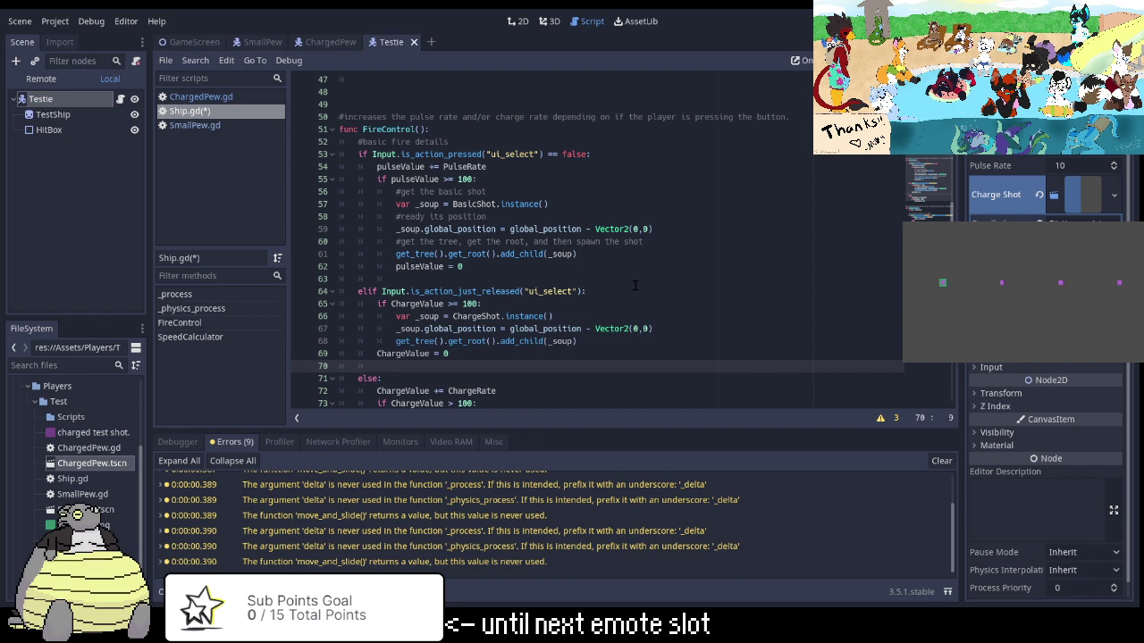
left_click(634, 286)
left_click(590, 279)
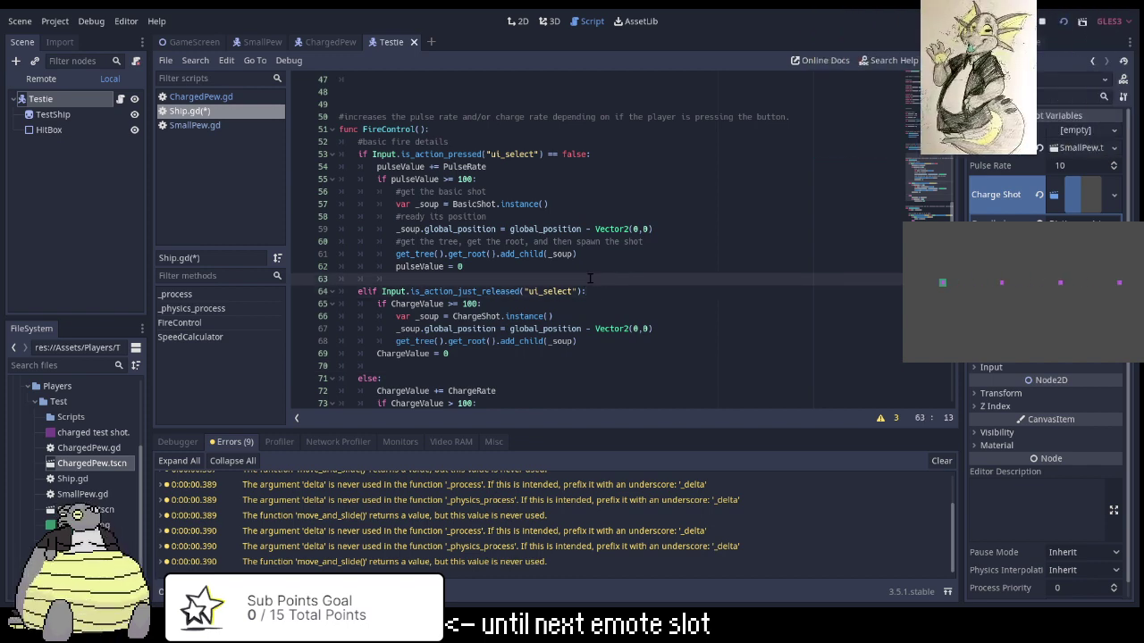
key("Return")
key("BackSpace")
key("BackSpace")
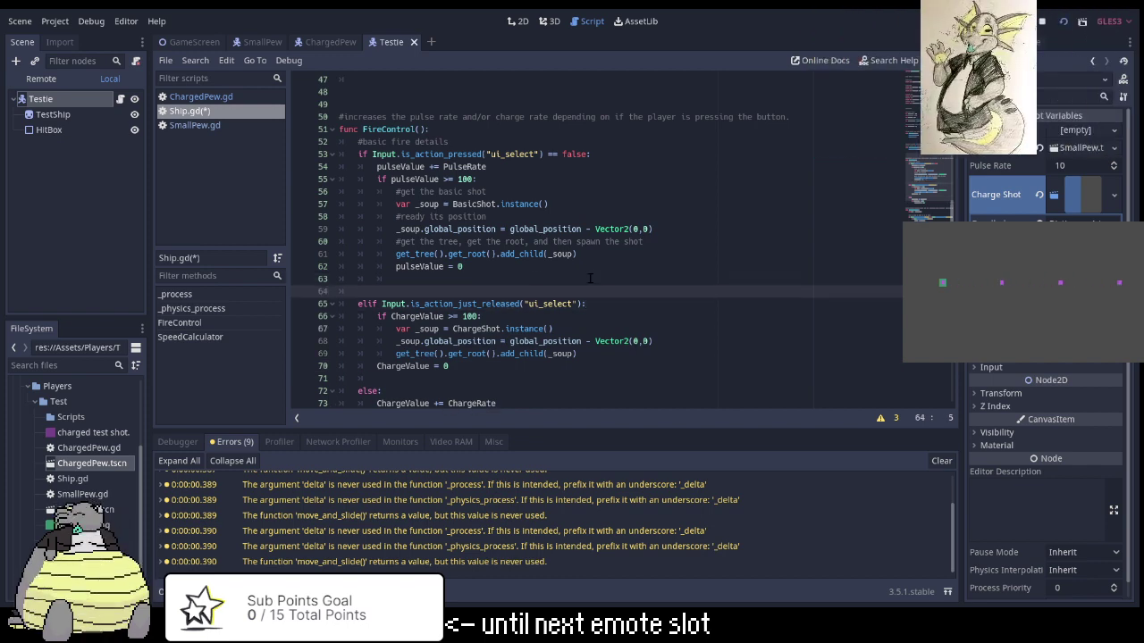
type("#Char")
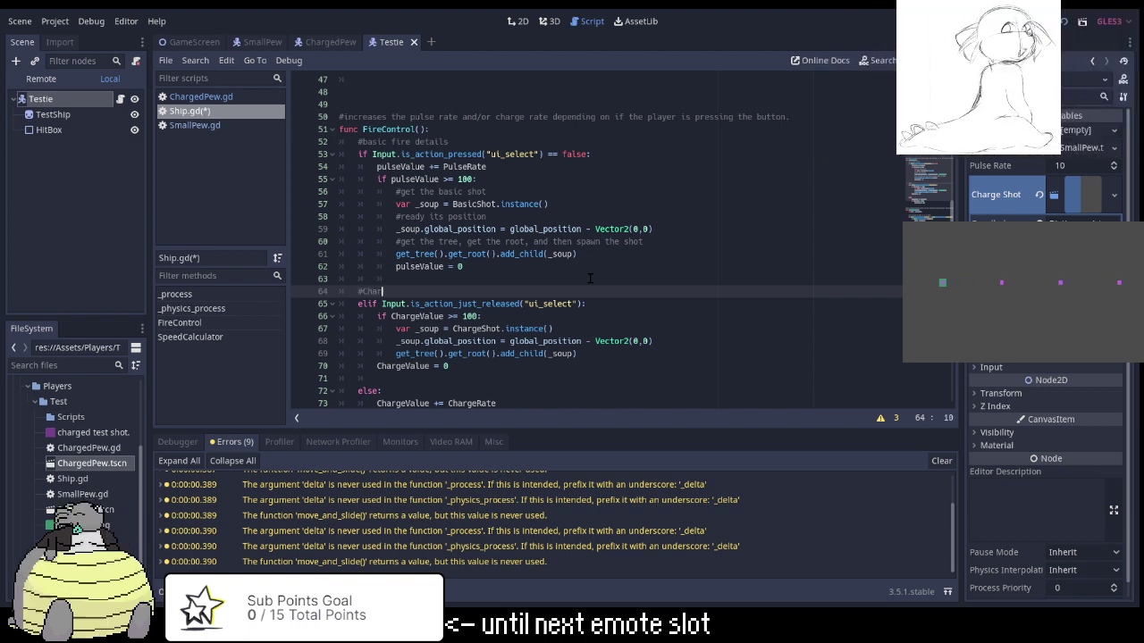
type("ged ")
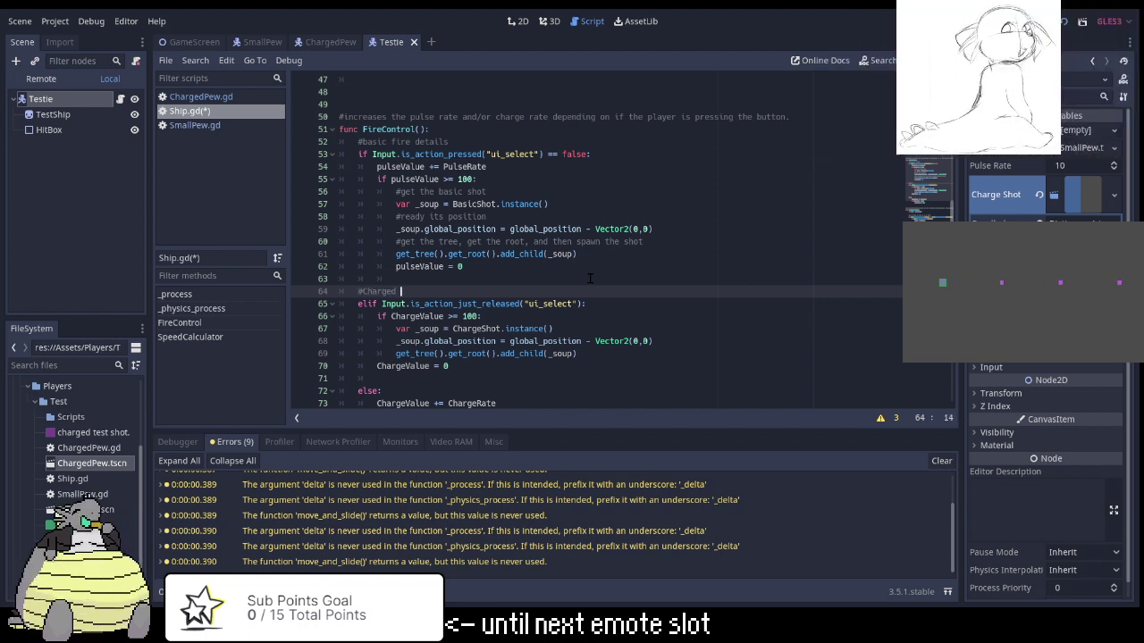
type("gh")
key("BackSpace")
key("BackSpace")
key("BackSpace")
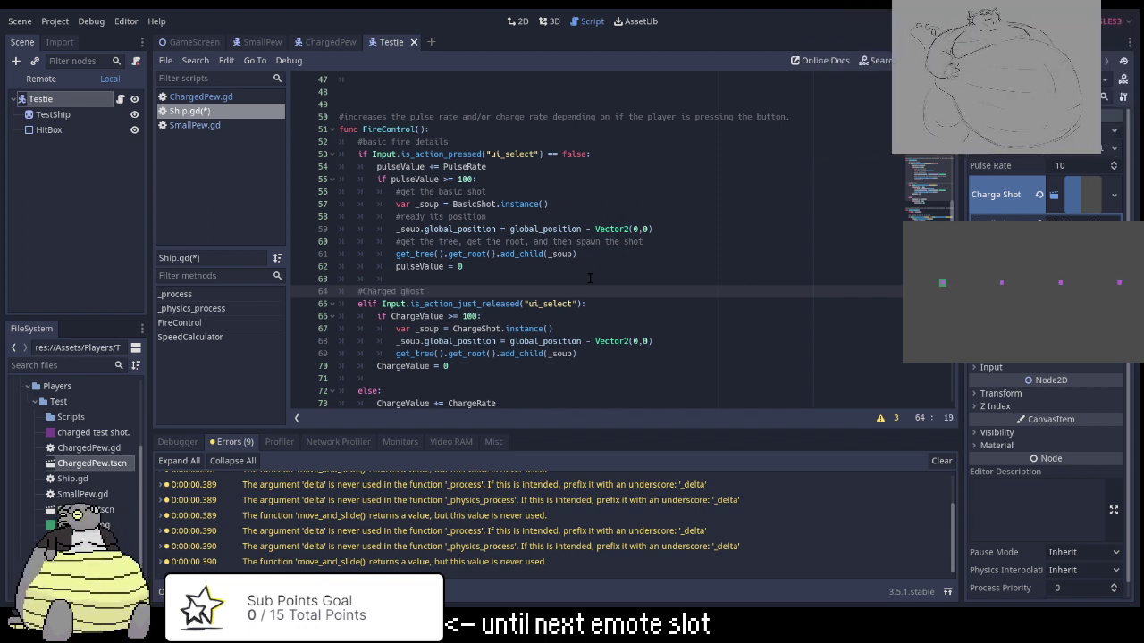
type("o")
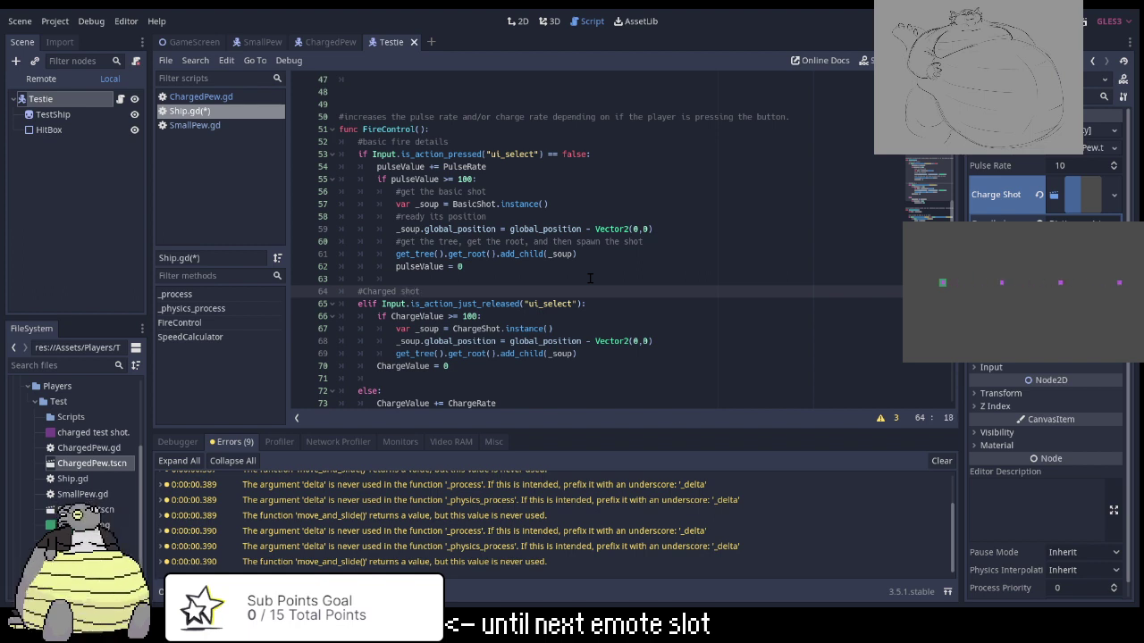
type("t")
Add a '#Charging' comment on a blank line above the else branch.
key("Down")
key("Down")
key("Down")
key("Down")
key("Down")
key("Down")
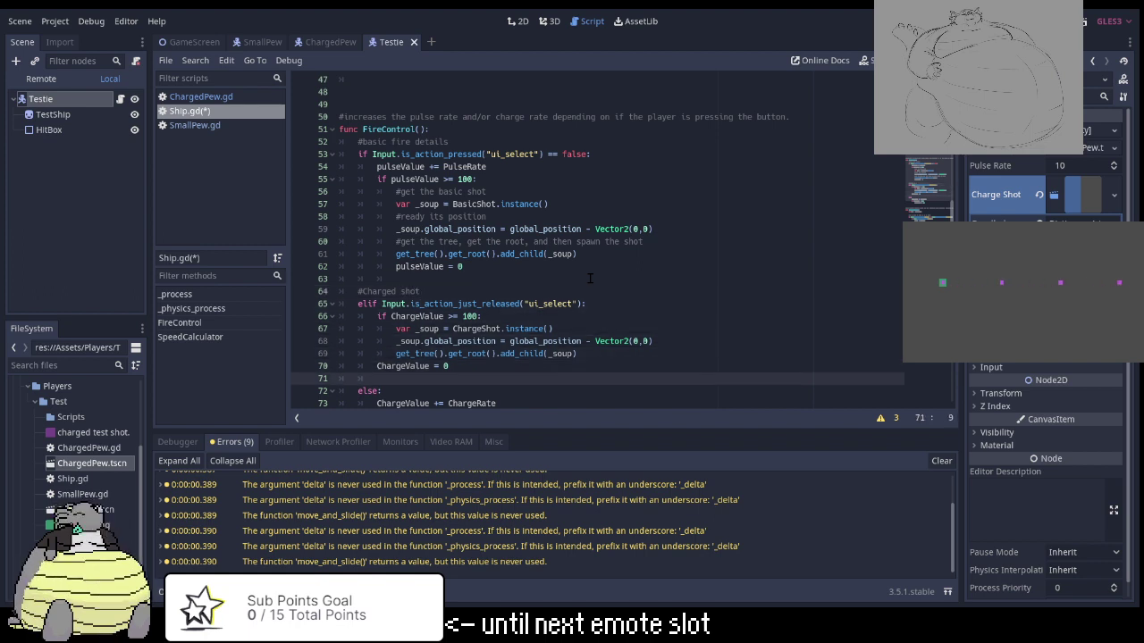
key("Return")
type("#Chargi")
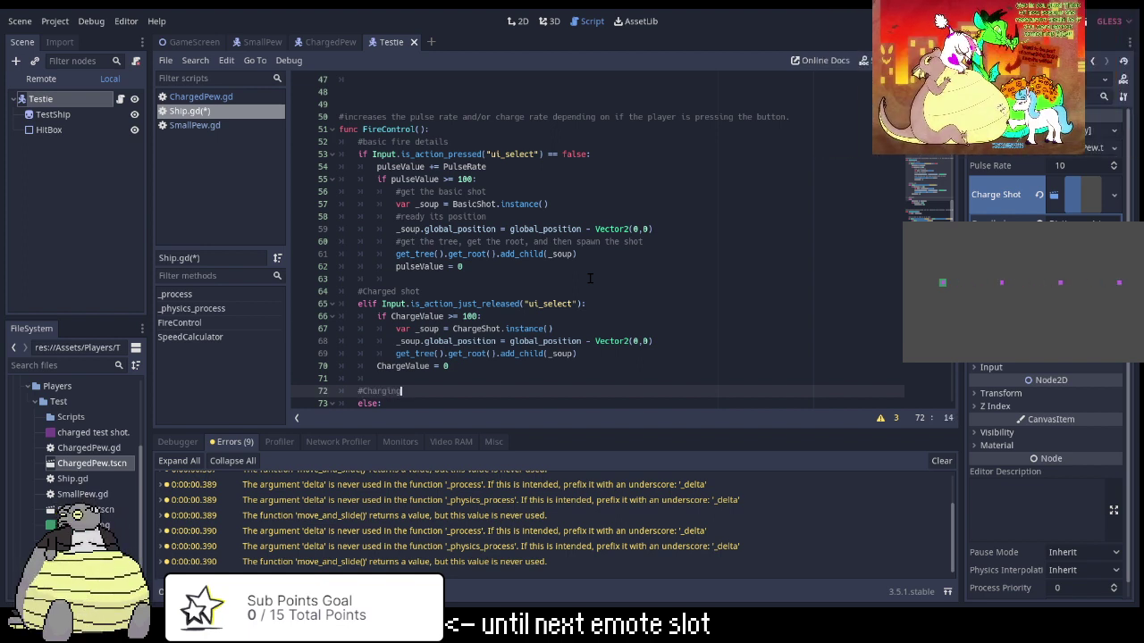
type("ng")
key("Down")
key("Down")
key("Down")
key("Down")
key("Down")
key("Down")
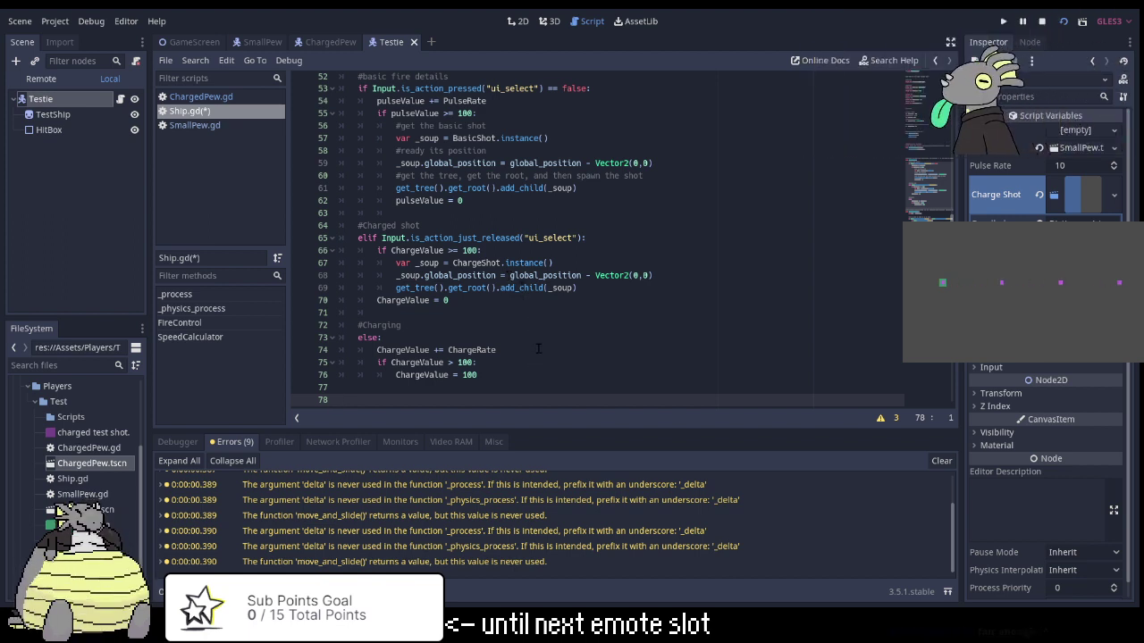
scroll(538, 348, "up", 10)
scroll(537, 349, "up", 2)
scroll(538, 349, "up", 1)
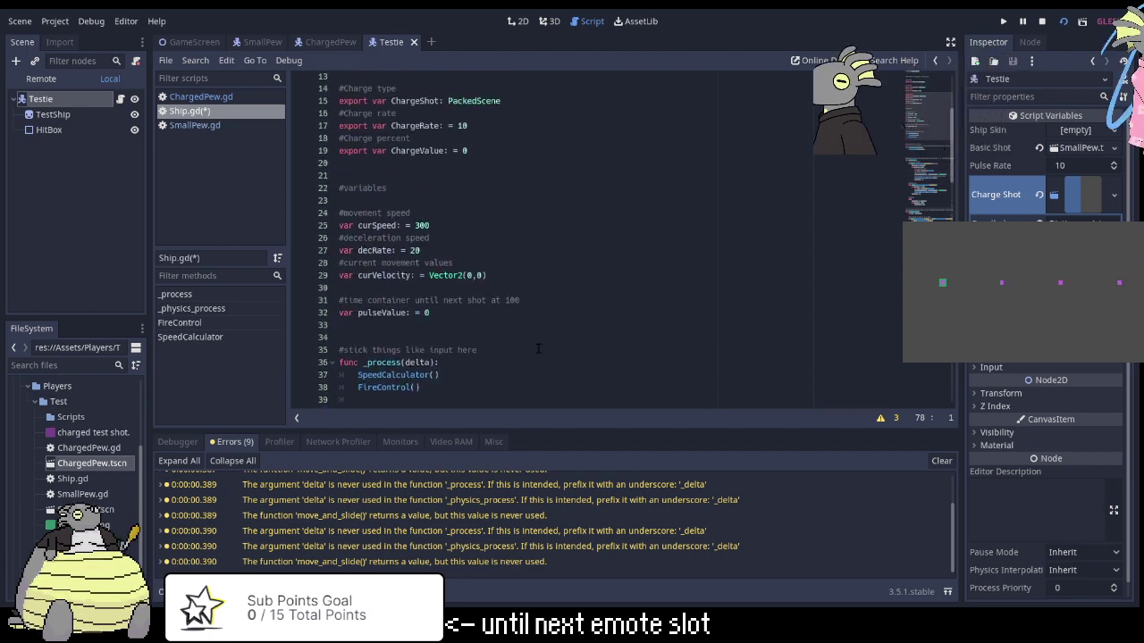
scroll(537, 349, "down", 3)
scroll(538, 349, "down", 10)
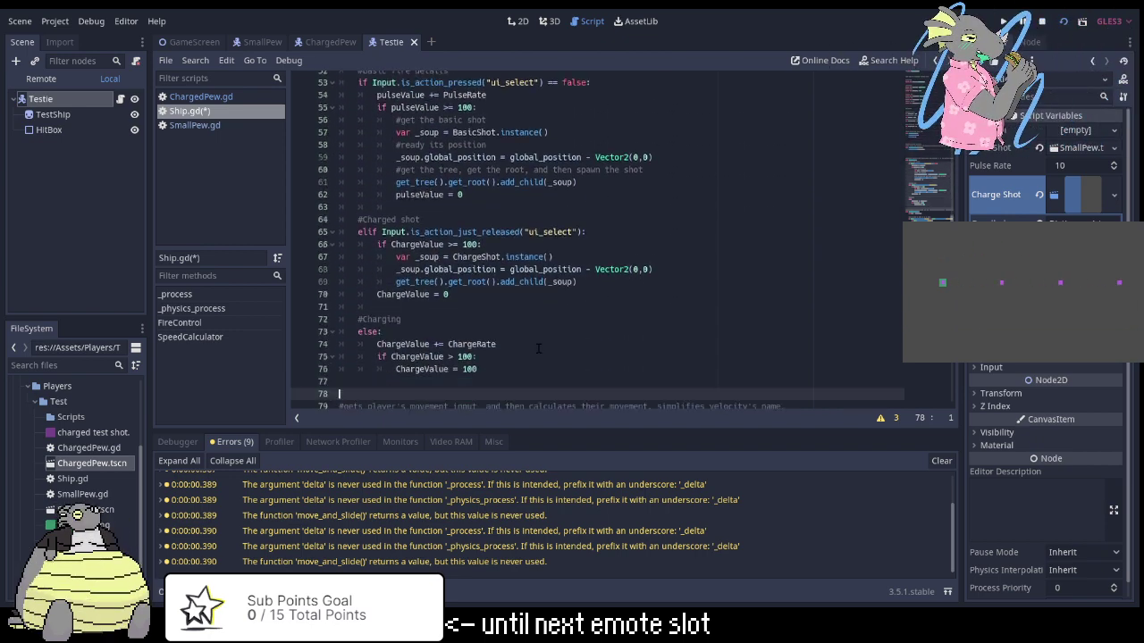
scroll(538, 348, "down", 2)
scroll(538, 349, "down", 4)
scroll(538, 349, "down", 3)
scroll(538, 349, "down", 5)
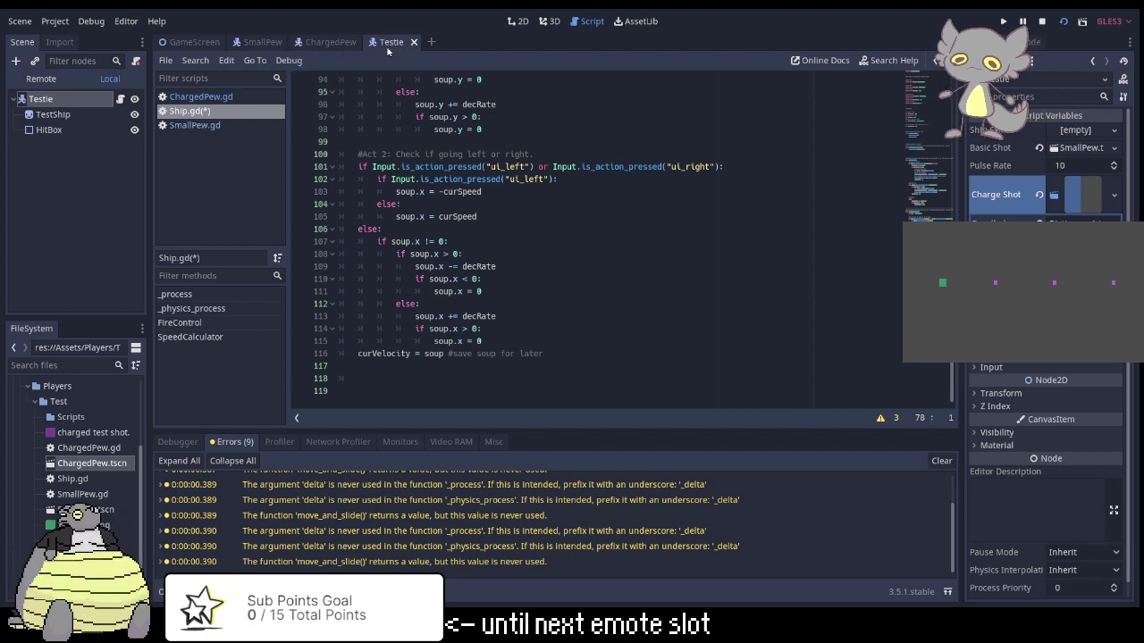
left_click(518, 21)
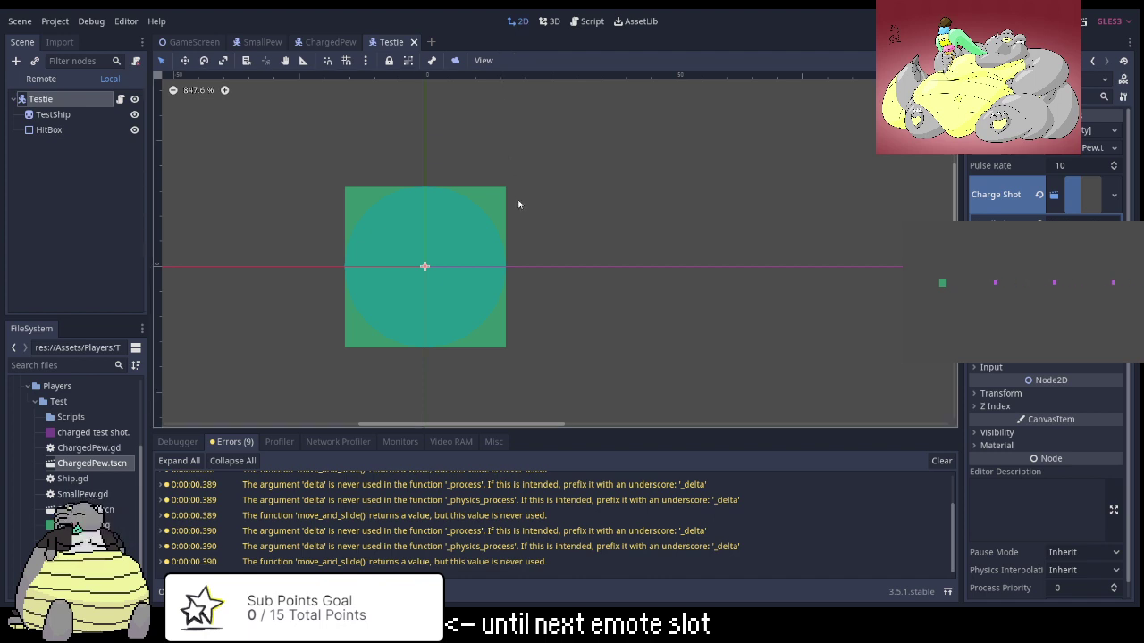
scroll(575, 244, "down", 2)
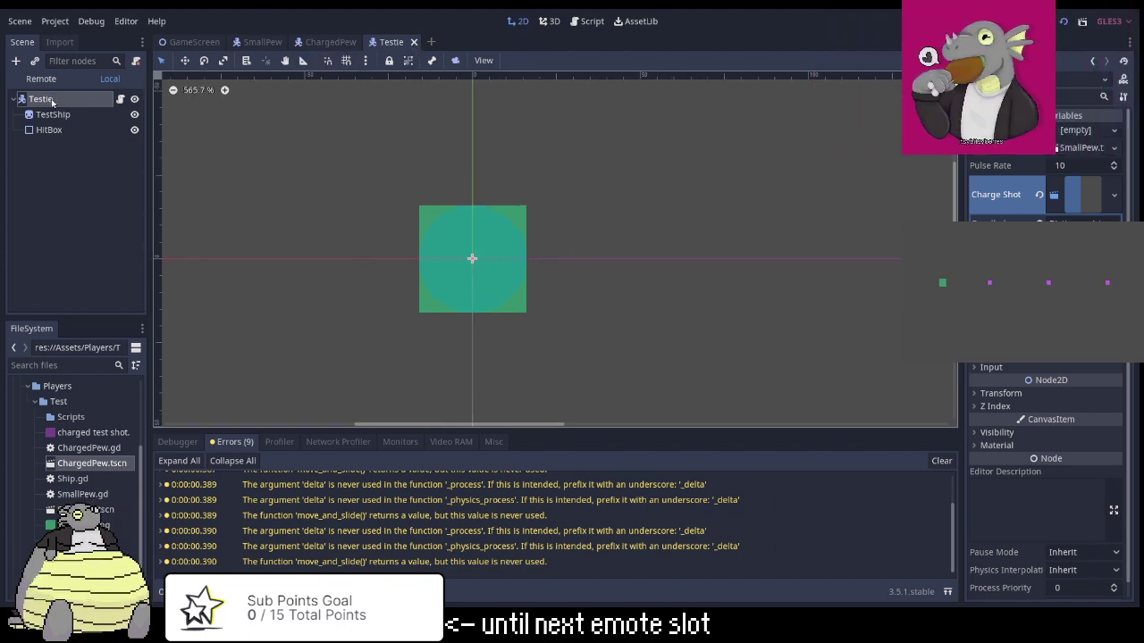
left_click(331, 42)
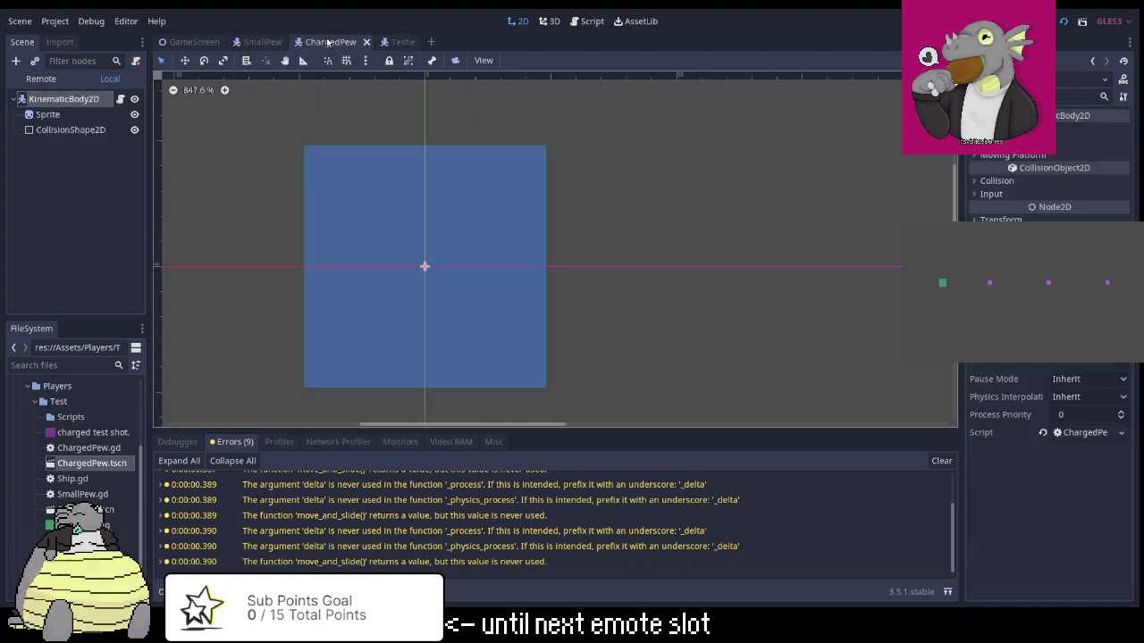
left_click(389, 43)
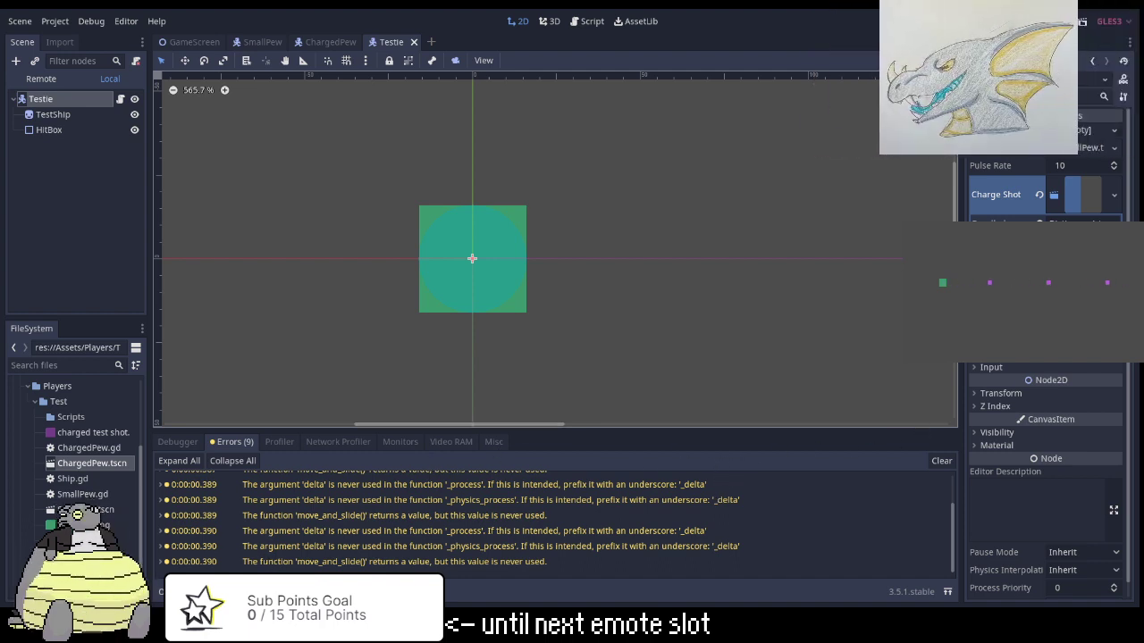
mouse_move(262, 45)
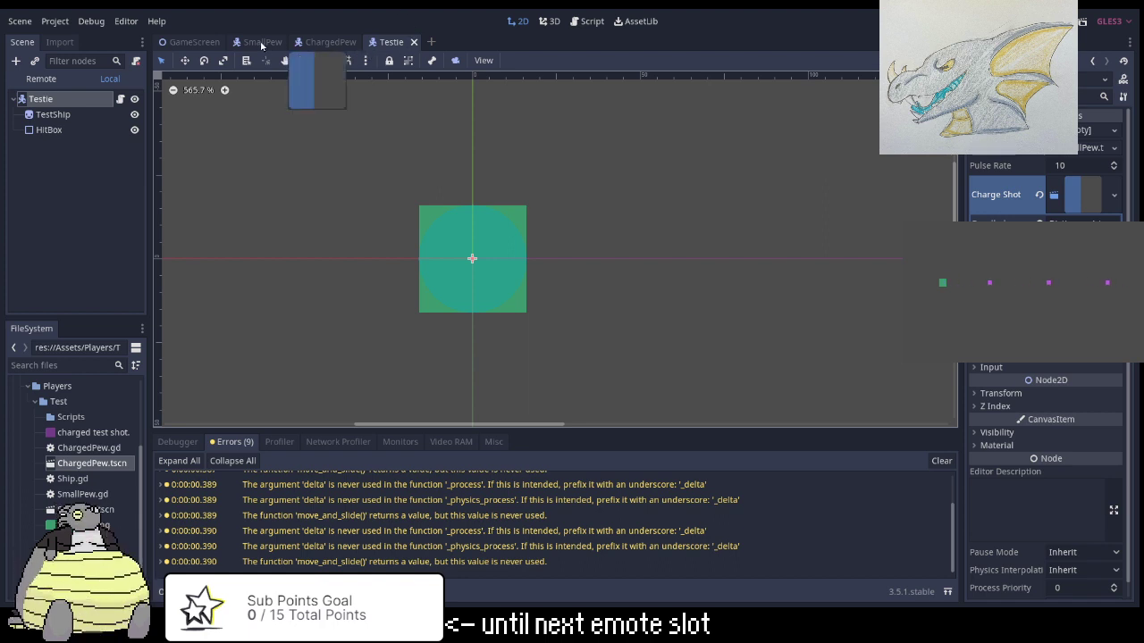
left_click(333, 43)
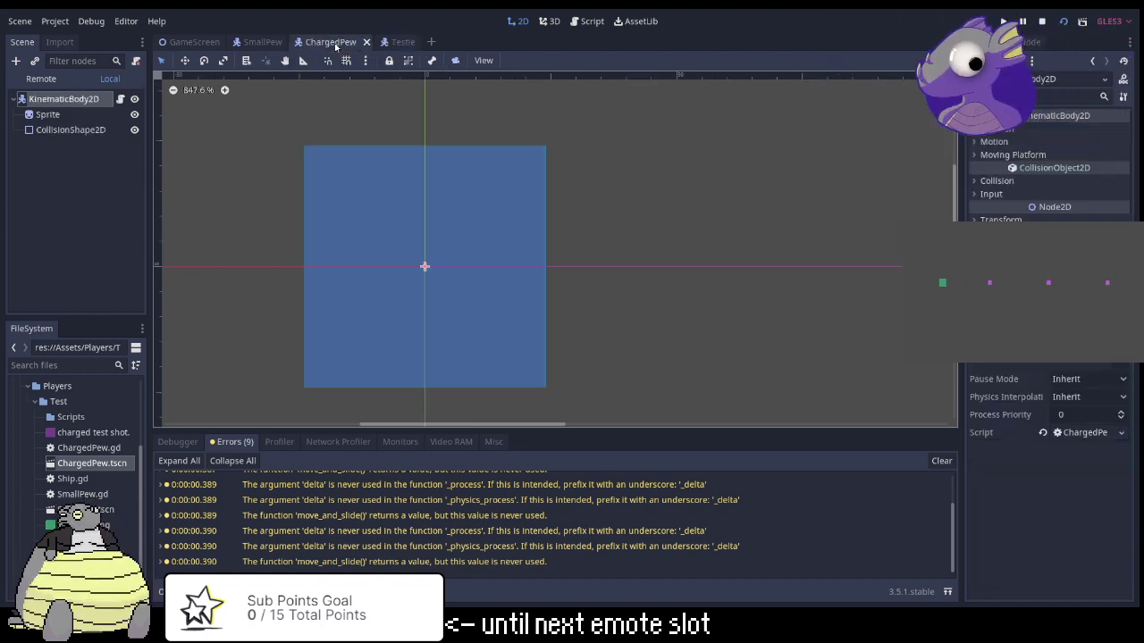
left_click(392, 42)
left_click(587, 21)
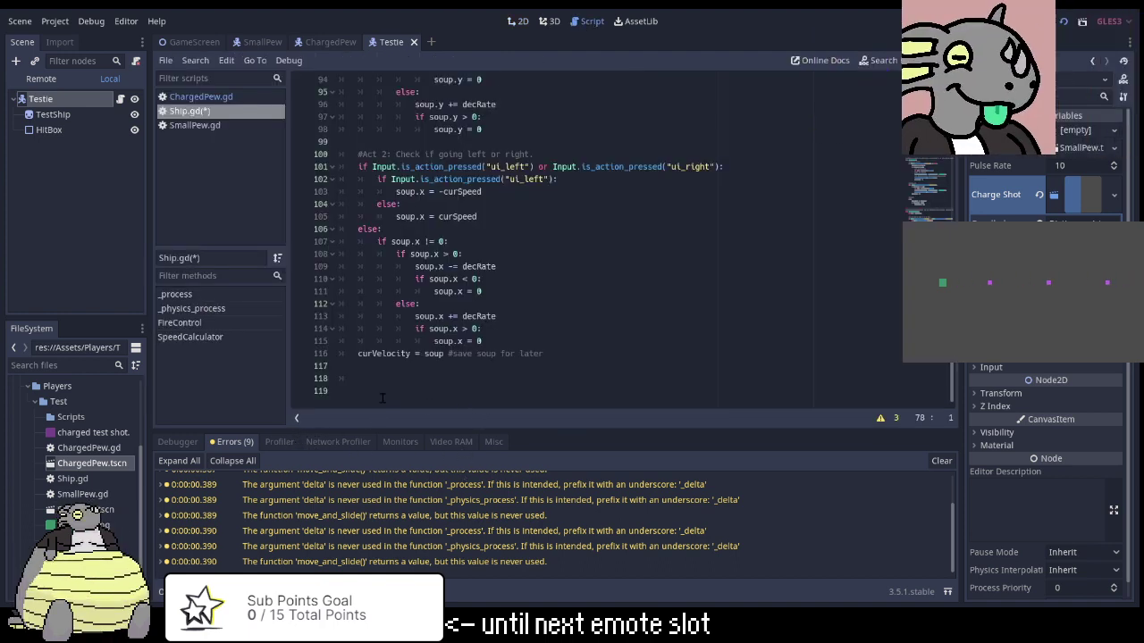
Show the debugger's status and scroll through Ship.gd's FireControl charge-shot code.
left_click(162, 447)
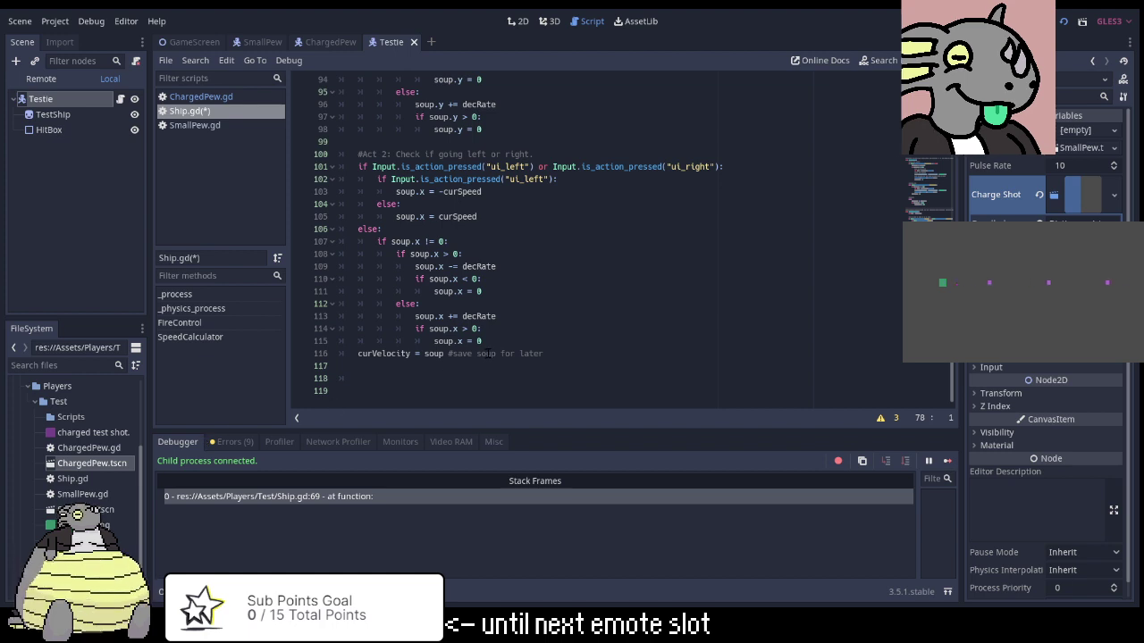
scroll(541, 262, "up", 1)
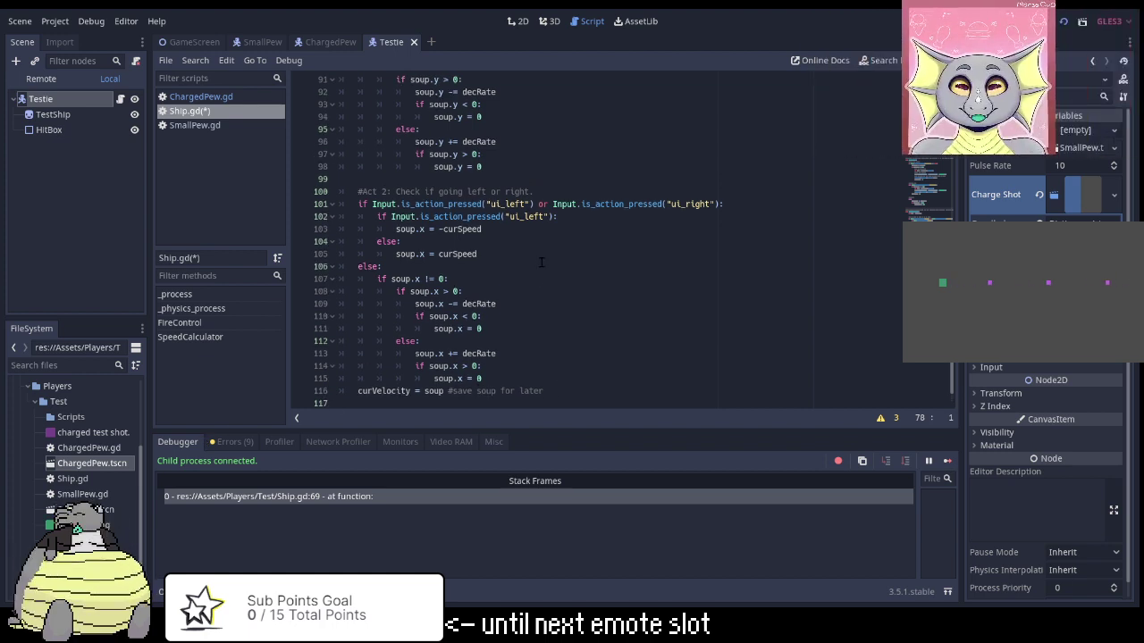
scroll(531, 349, "up", 5)
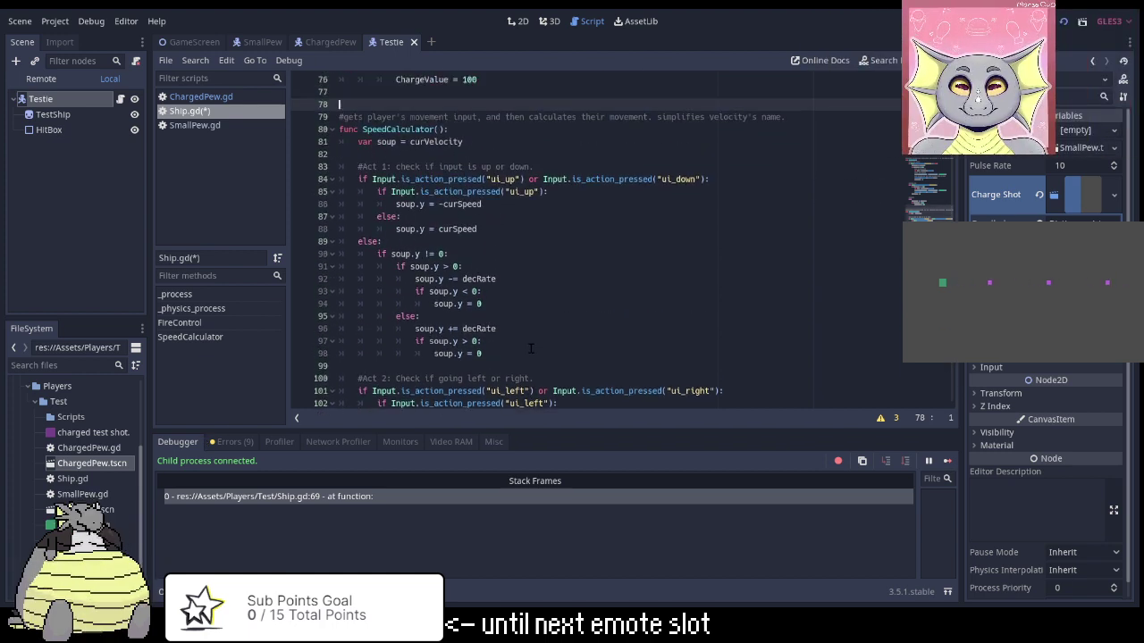
scroll(530, 349, "down", 1)
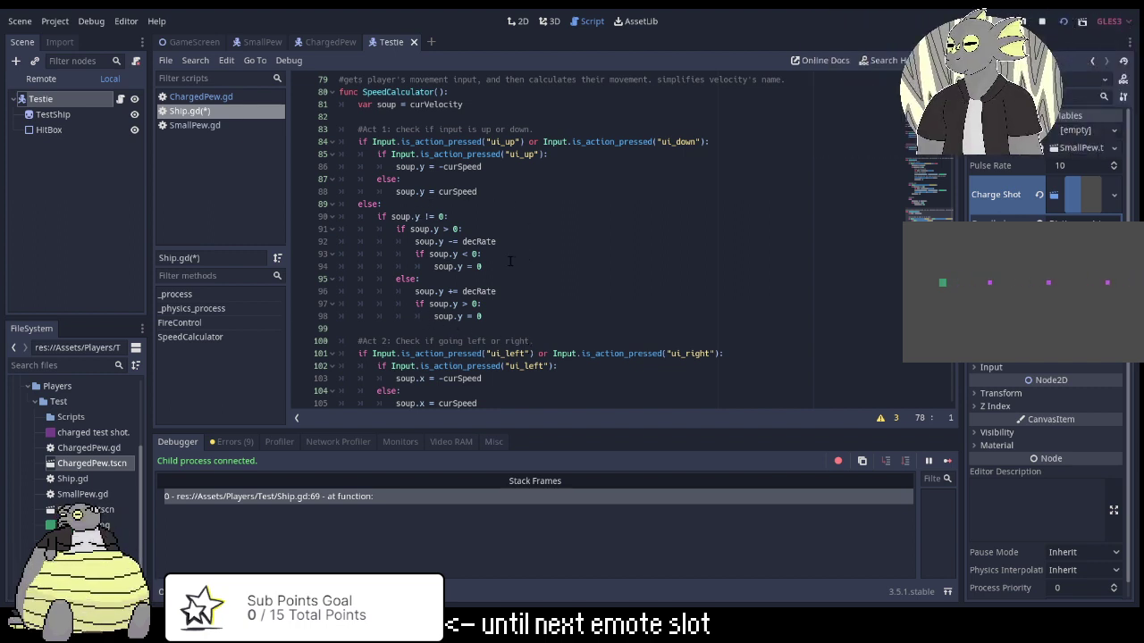
scroll(522, 255, "down", 1)
scroll(536, 250, "down", 3)
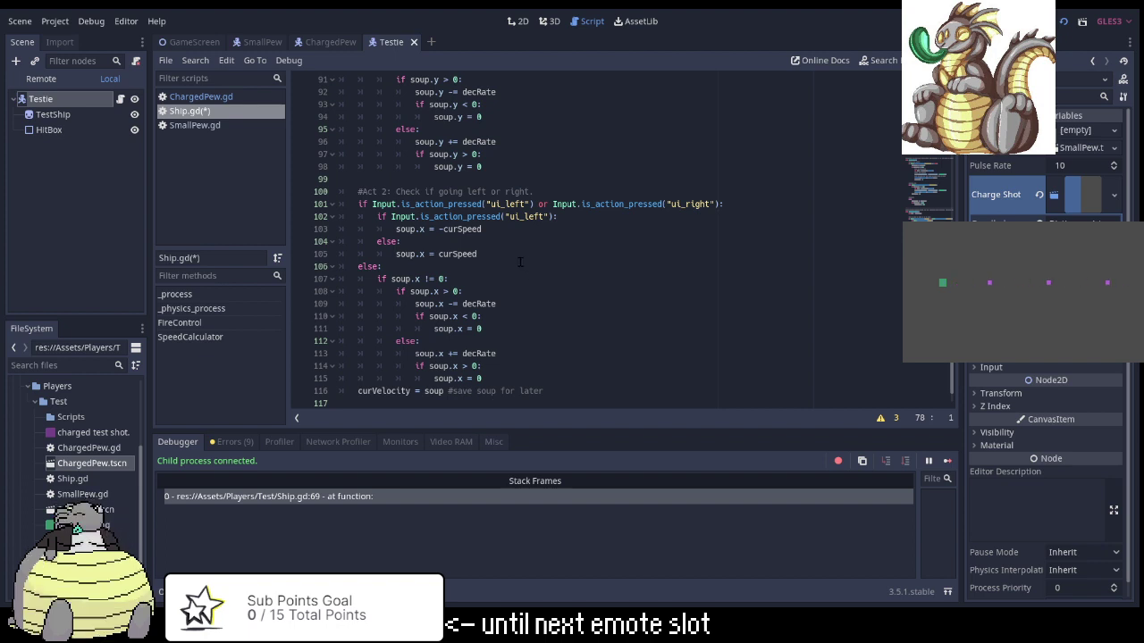
scroll(523, 271, "down", 1)
scroll(574, 318, "up", 4)
scroll(568, 326, "up", 3)
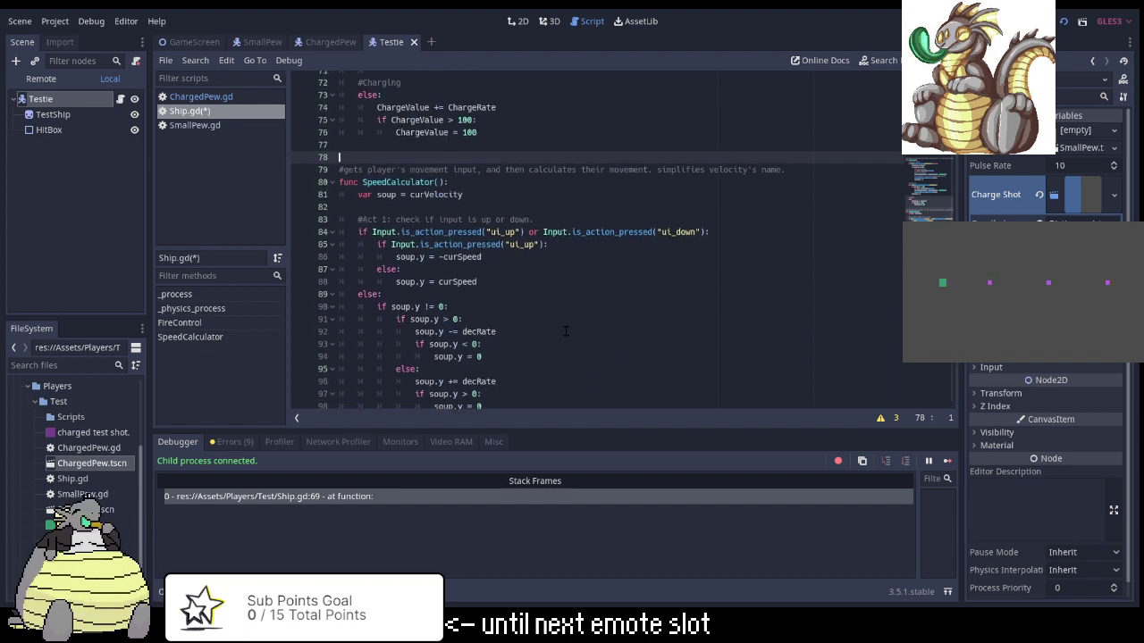
scroll(561, 332, "up", 2)
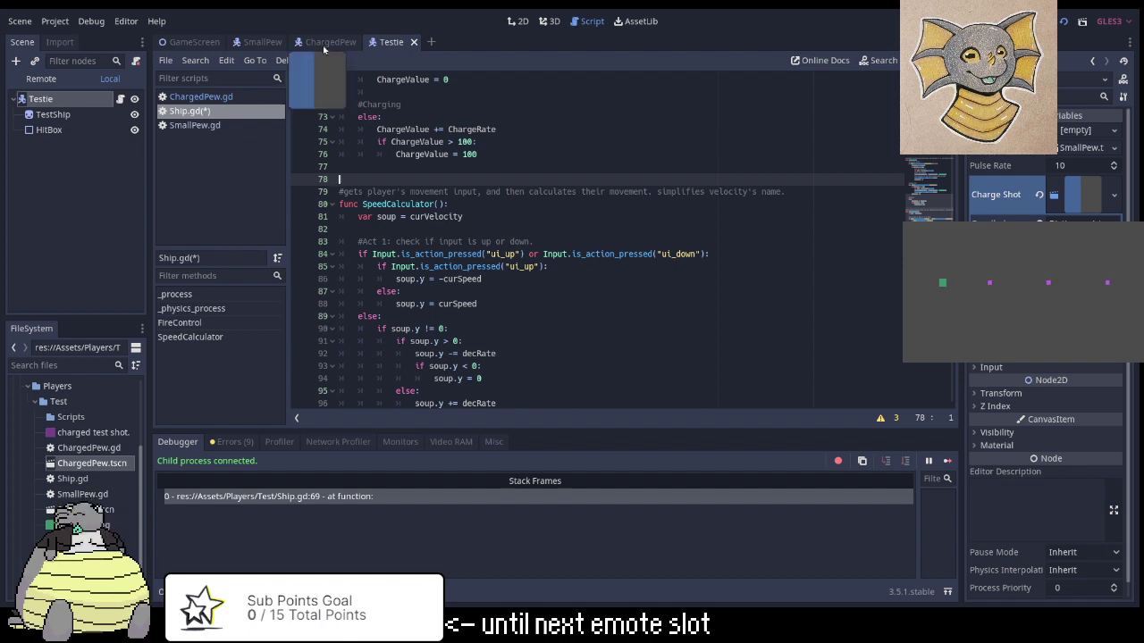
Run the game from the GameScreen scene, saving Ship.gd.
left_click(196, 42)
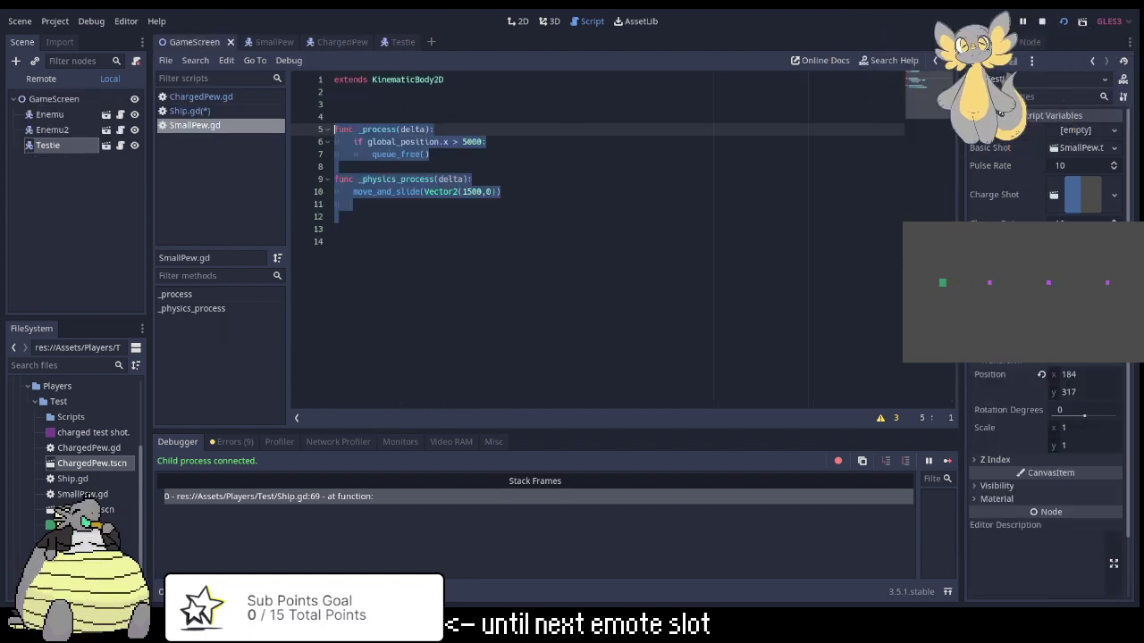
left_click(1062, 22)
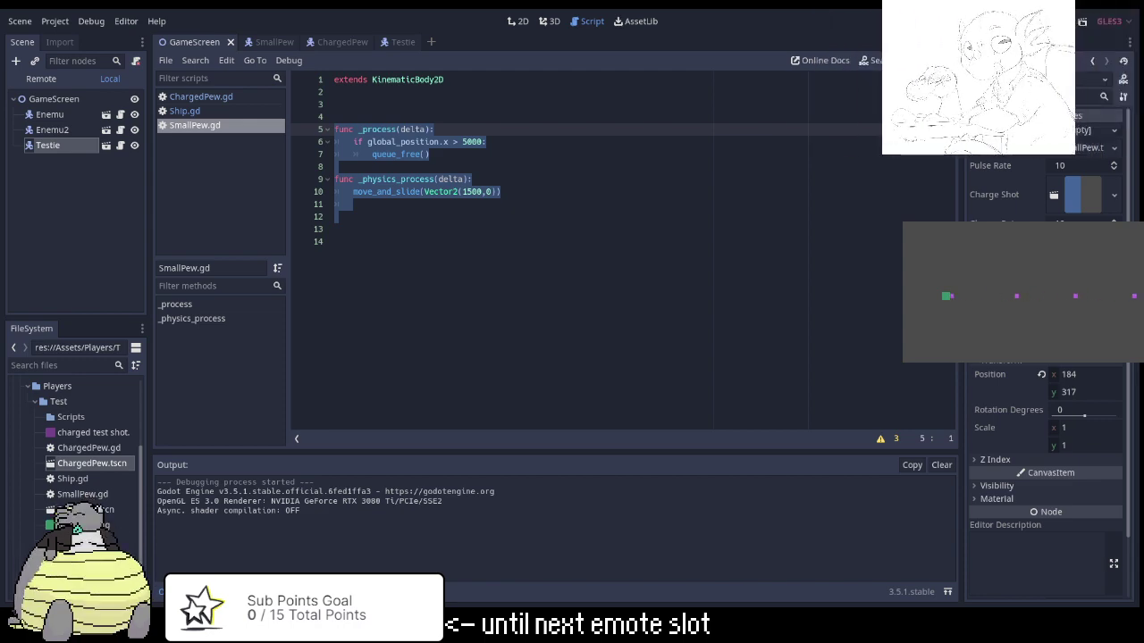
left_click(523, 263)
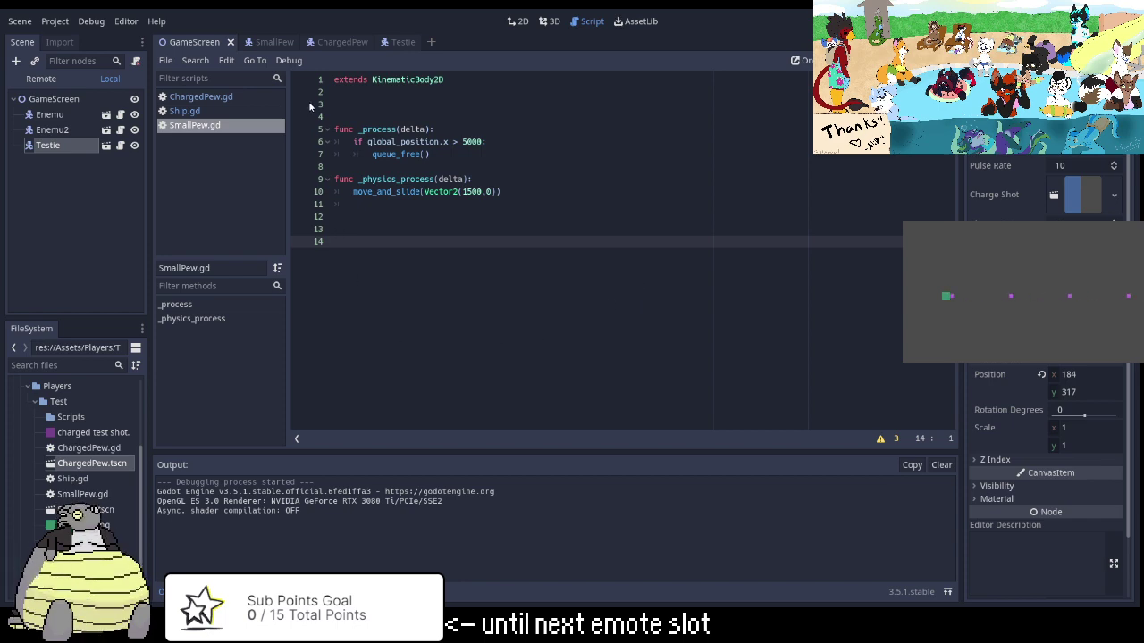
Return to the Testie scene and bring Ship.gd's FireControl code into view.
key("ctrl+shift+Tab")
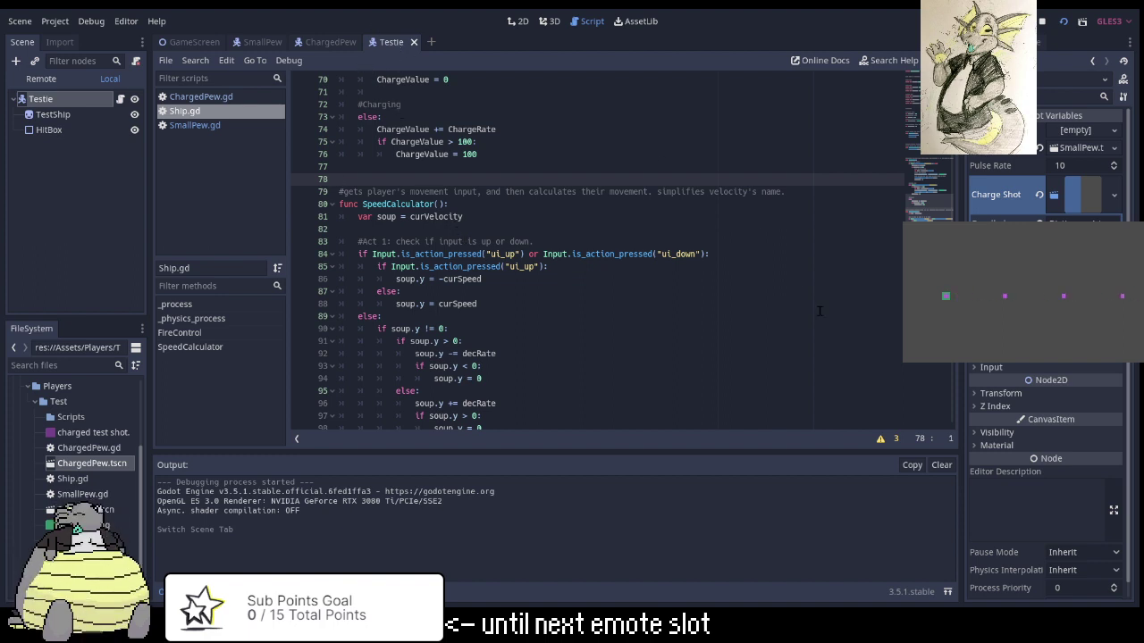
scroll(547, 375, "down", 2)
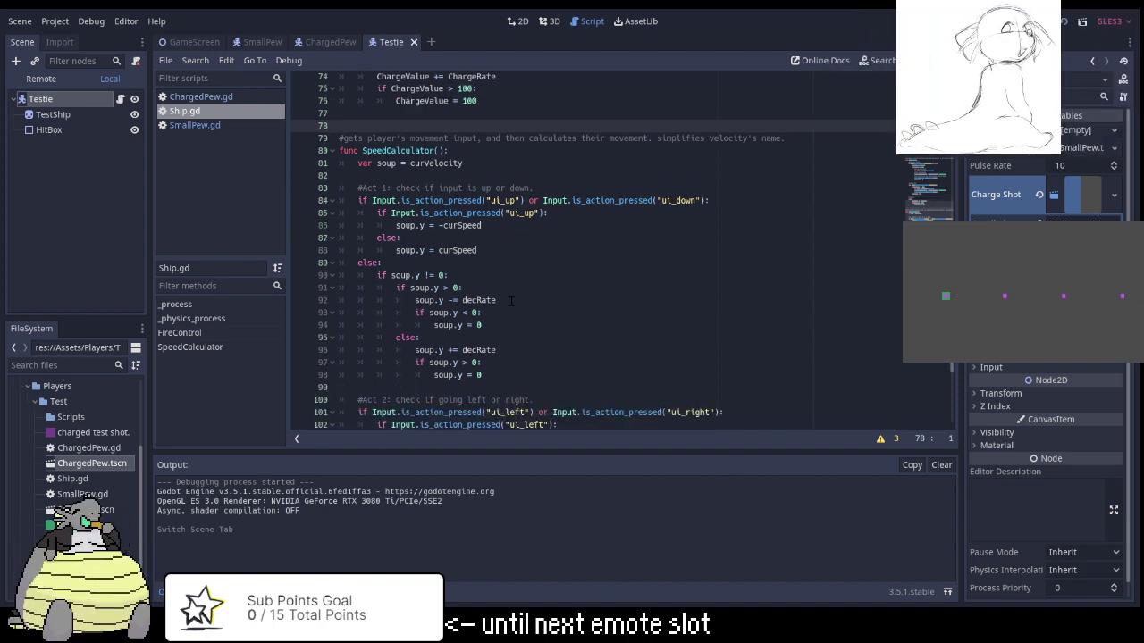
scroll(538, 349, "down", 2)
scroll(530, 321, "down", 2)
scroll(523, 295, "down", 2)
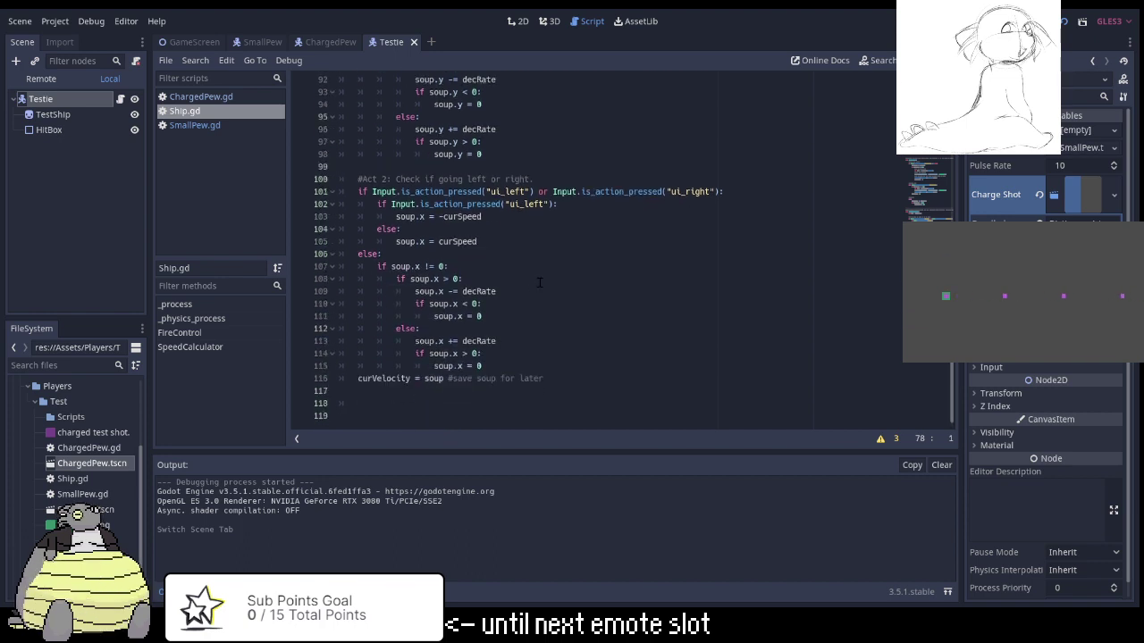
scroll(527, 288, "up", 4)
scroll(536, 284, "up", 5)
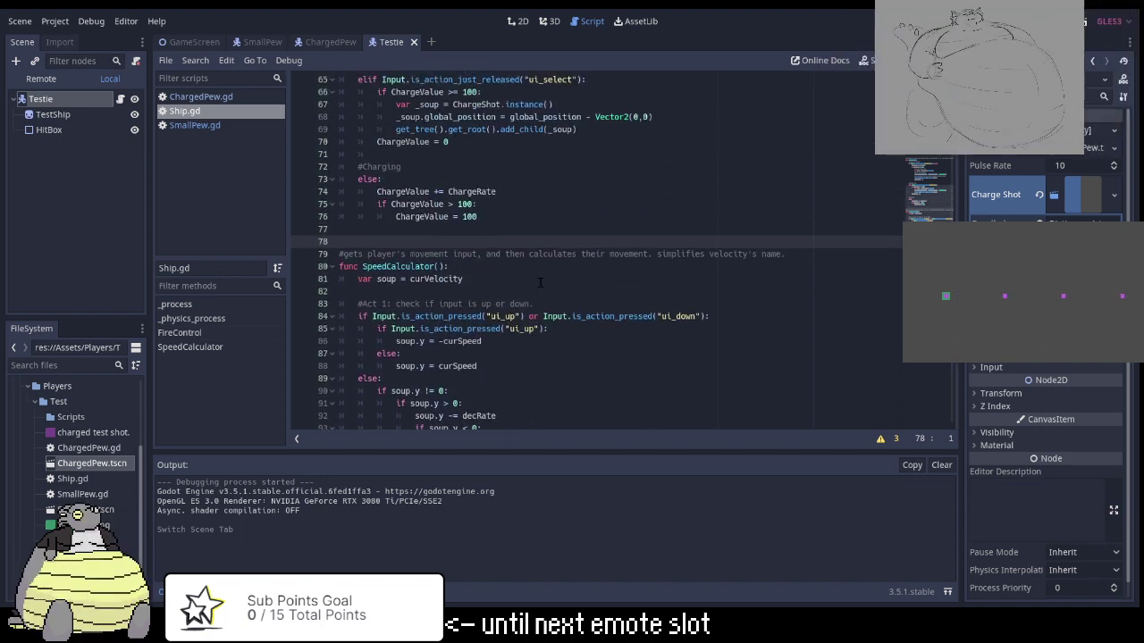
scroll(563, 244, "up", 2)
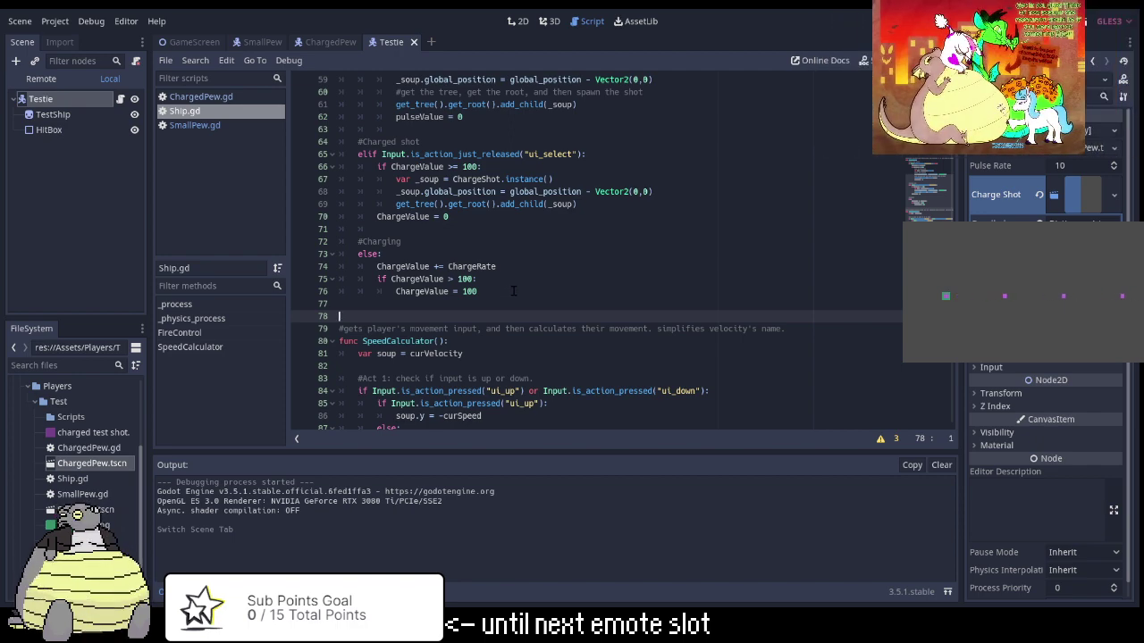
scroll(532, 260, "up", 1)
scroll(545, 272, "up", 2)
scroll(563, 290, "up", 2)
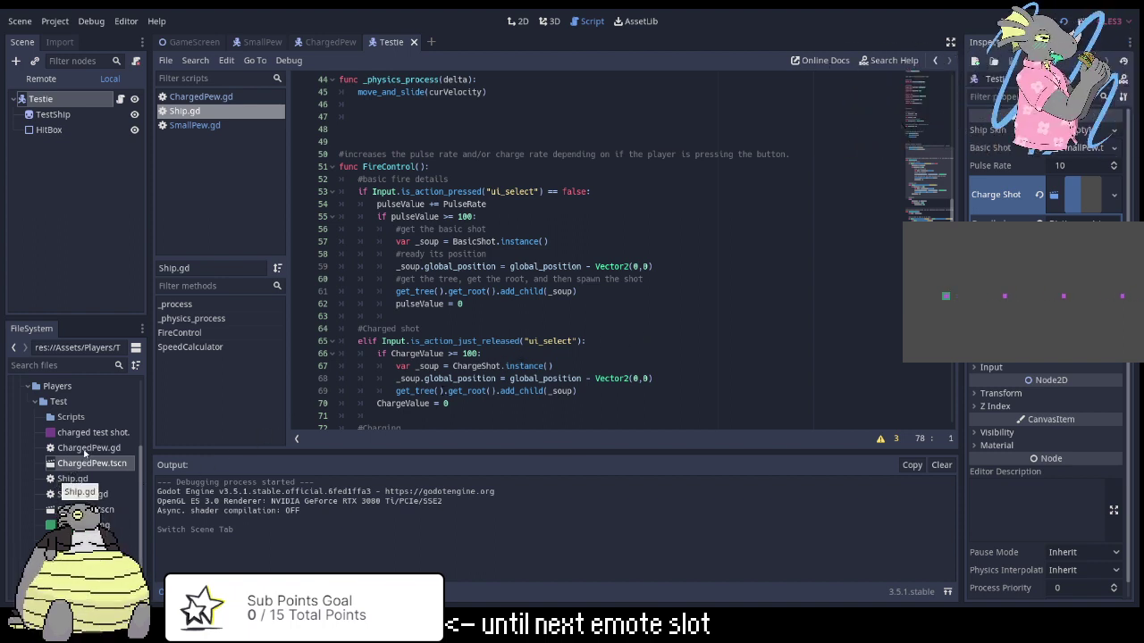
Drag ChargedPew.tscn into GameScreen's 2D view as an instance, then run the game.
mouse_move(71, 465)
left_mouse_down()
mouse_move(335, 52)
mouse_move(324, 100)
left_mouse_up()
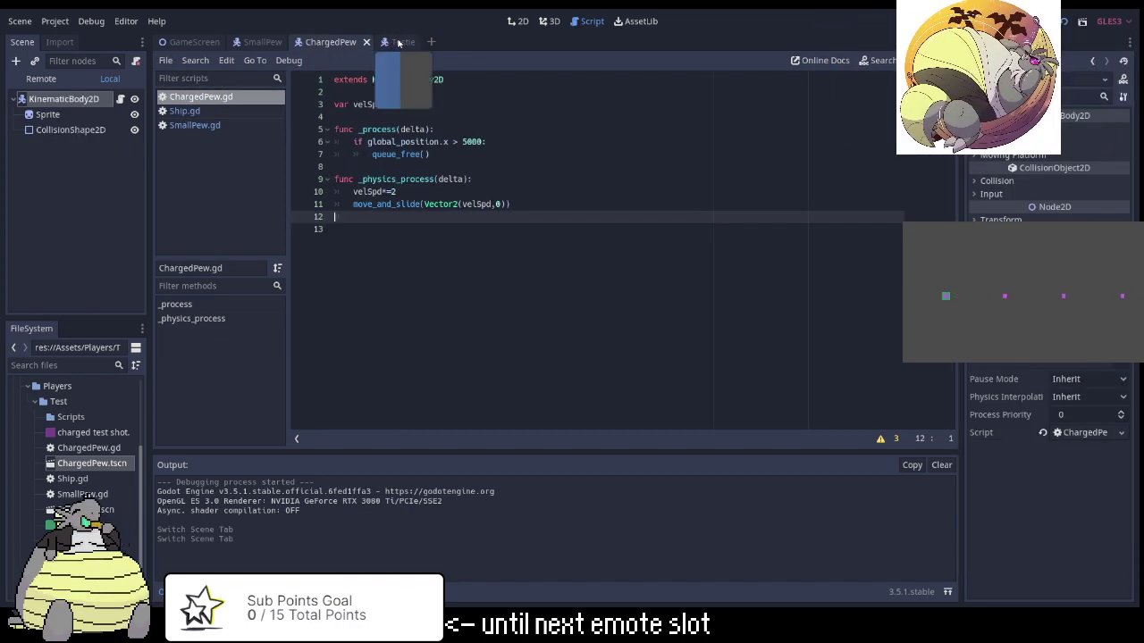
mouse_move(305, 57)
left_mouse_down()
mouse_move(253, 51)
mouse_move(263, 44)
left_mouse_up()
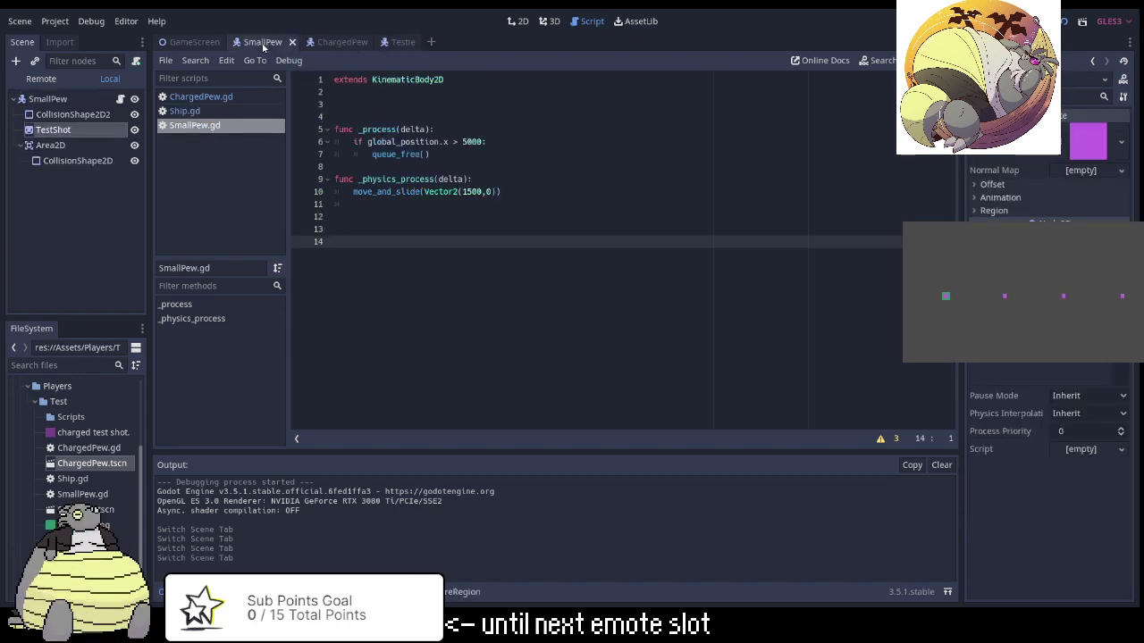
left_click(334, 44)
left_click(393, 44)
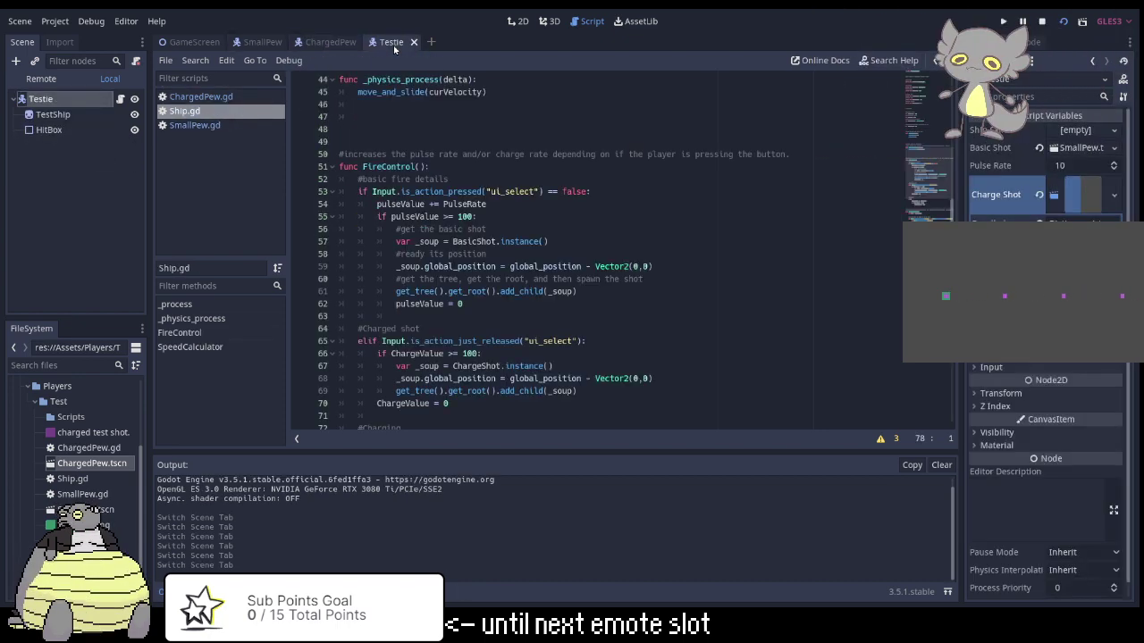
left_click_drag(332, 45, 202, 49)
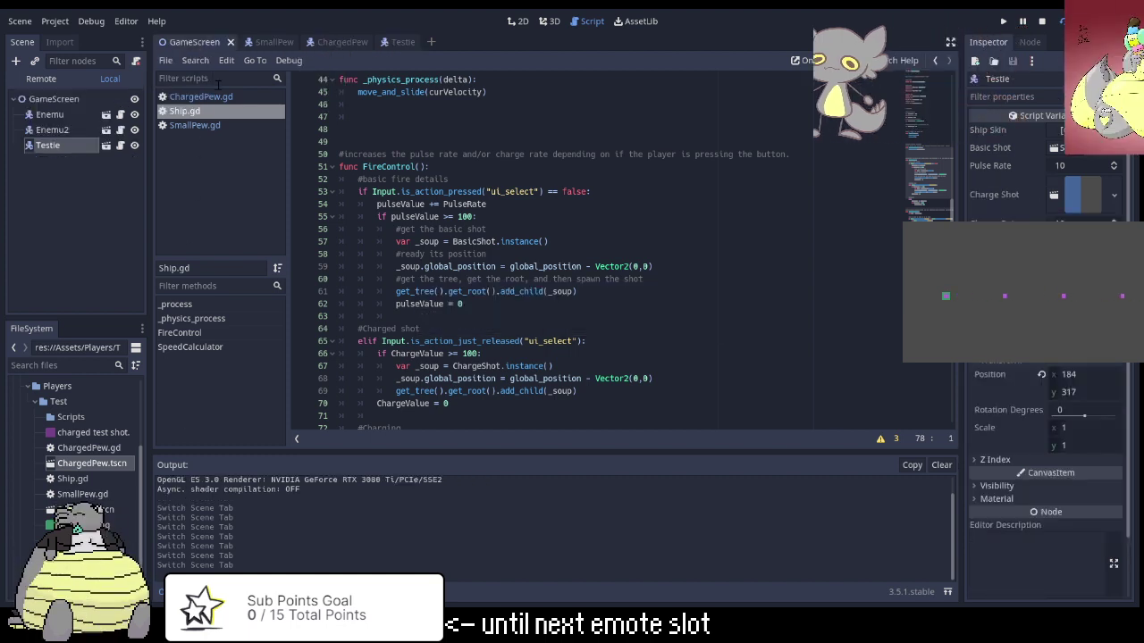
left_click(518, 22)
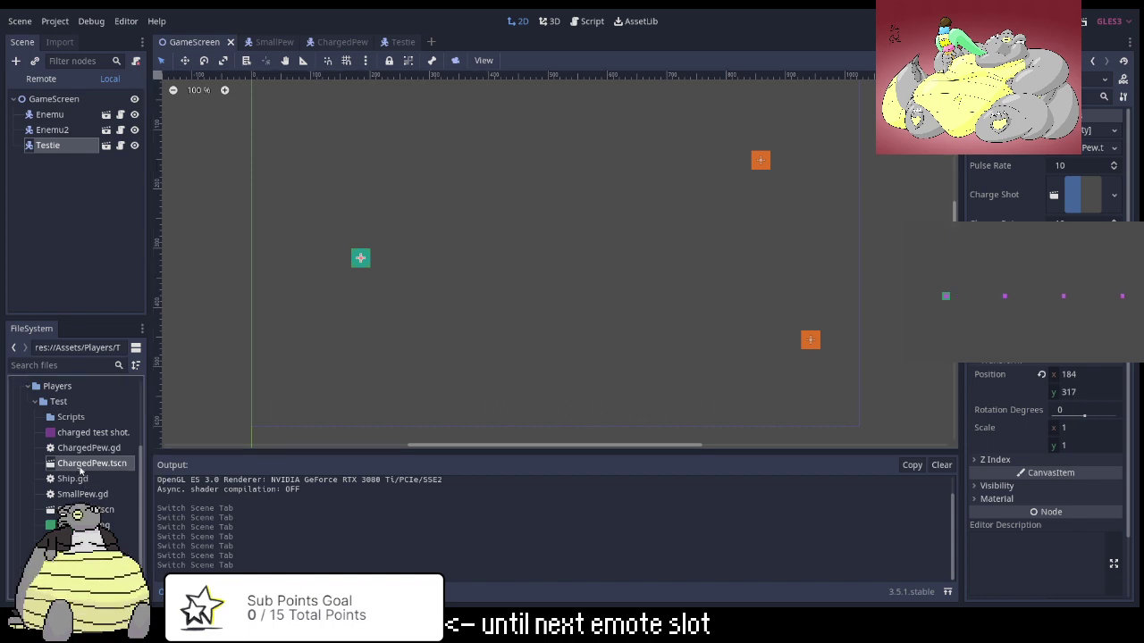
left_click_drag(81, 471, 468, 262)
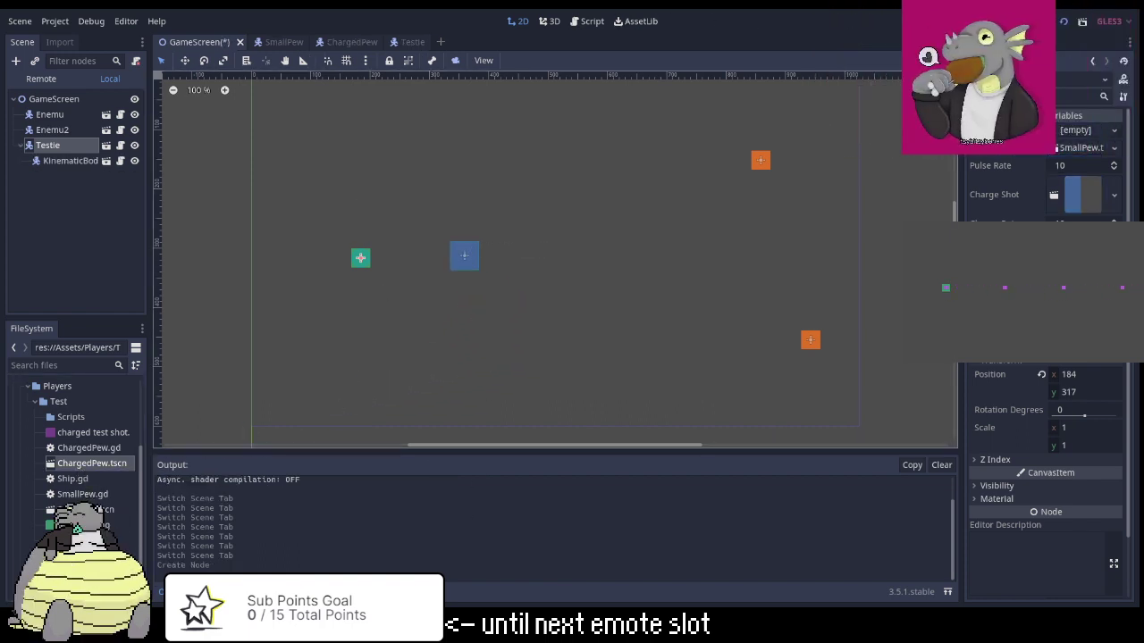
left_click(1063, 20)
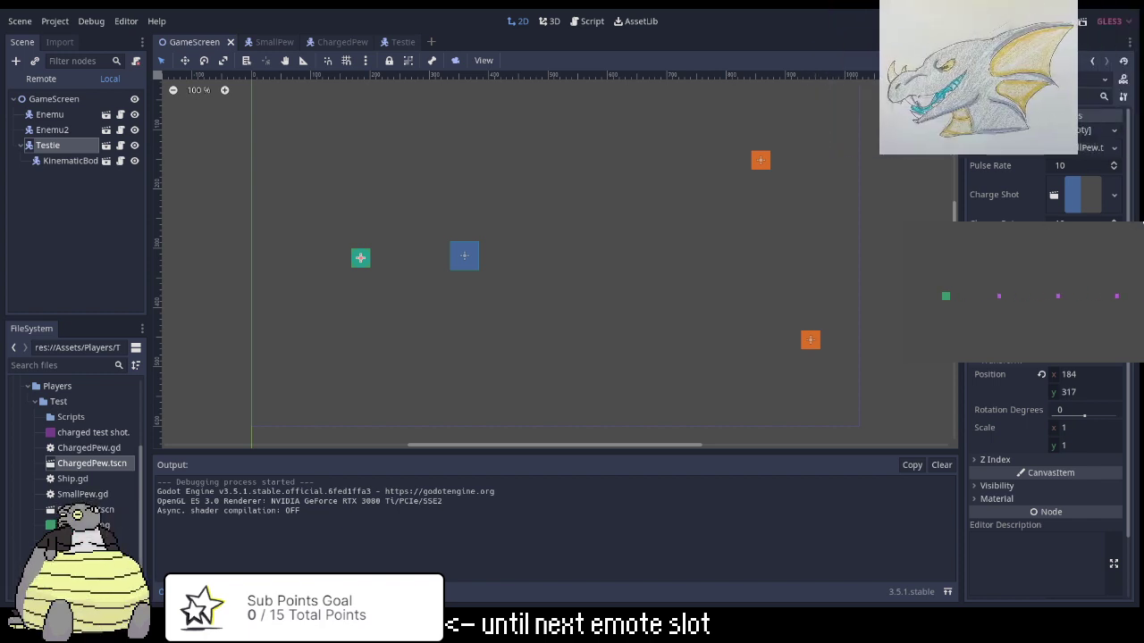
Stop the game with F8 and switch to the ChargedPew scene.
key("F8")
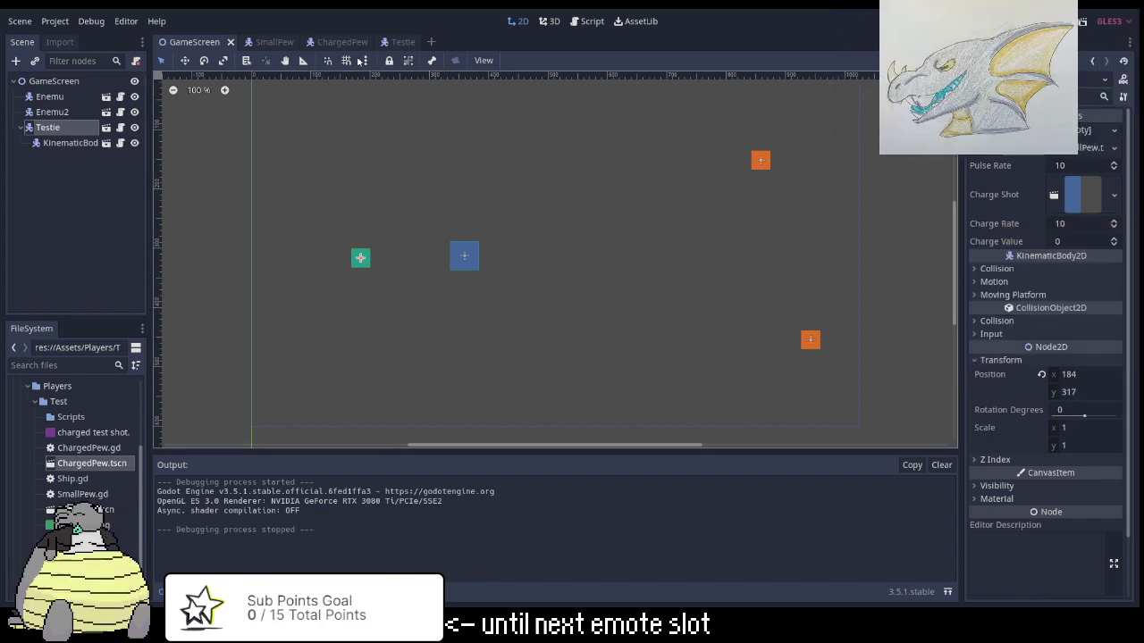
left_click(402, 42)
left_click(329, 42)
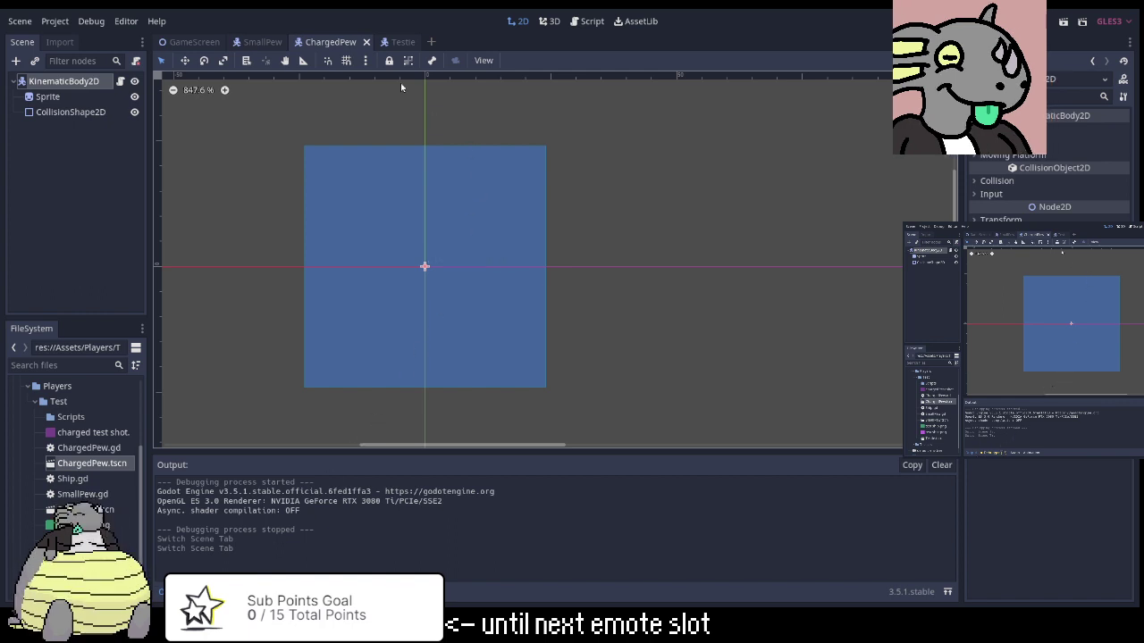
Change ChargedPew.gd line 10 to velSpd*=1.05, save, and switch back to GameScreen.
left_click(586, 20)
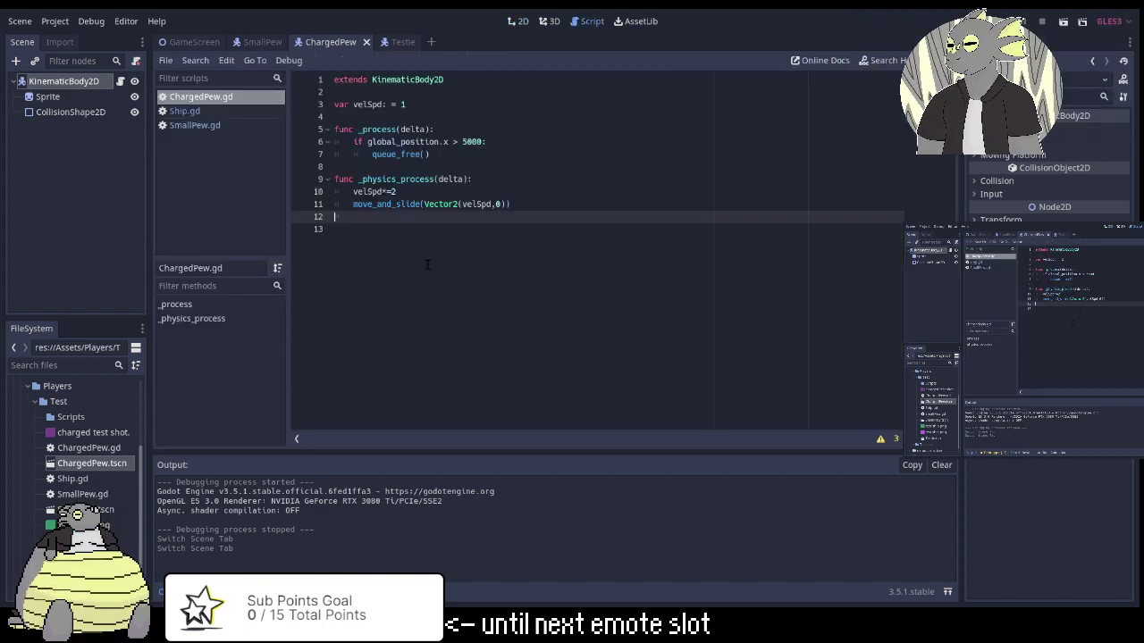
left_click(425, 190)
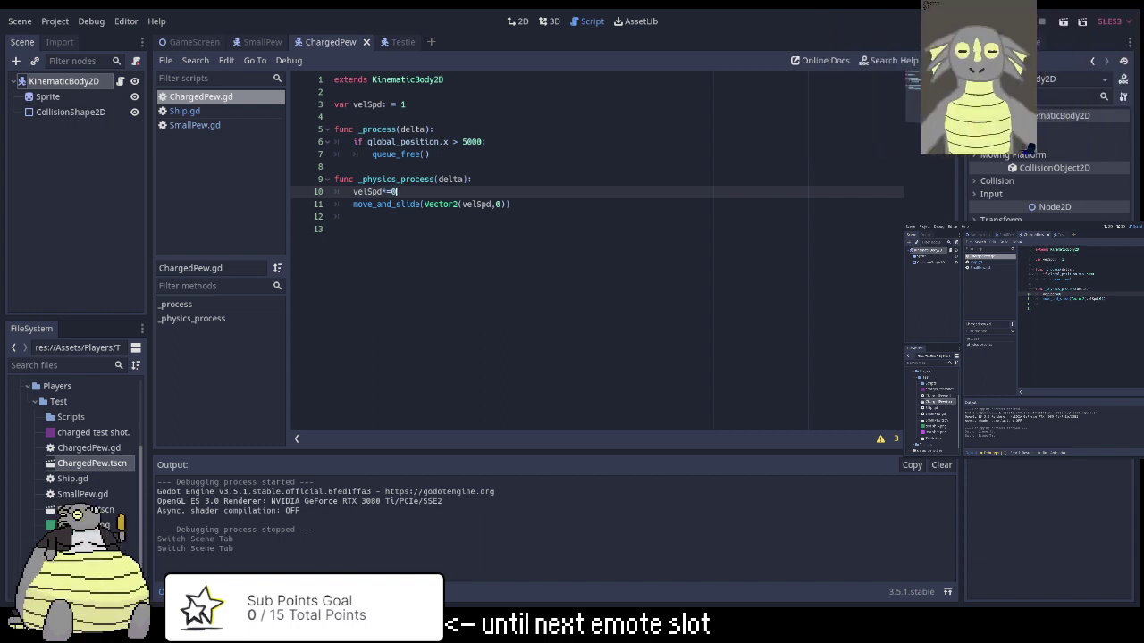
key("BackSpace")
type("1")
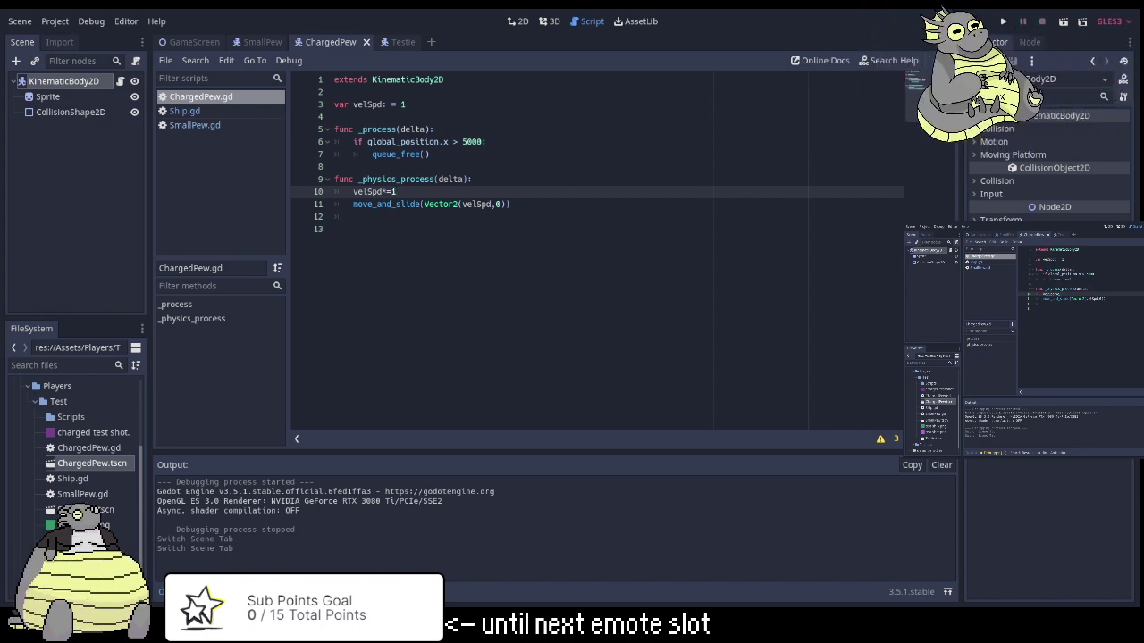
type(".0")
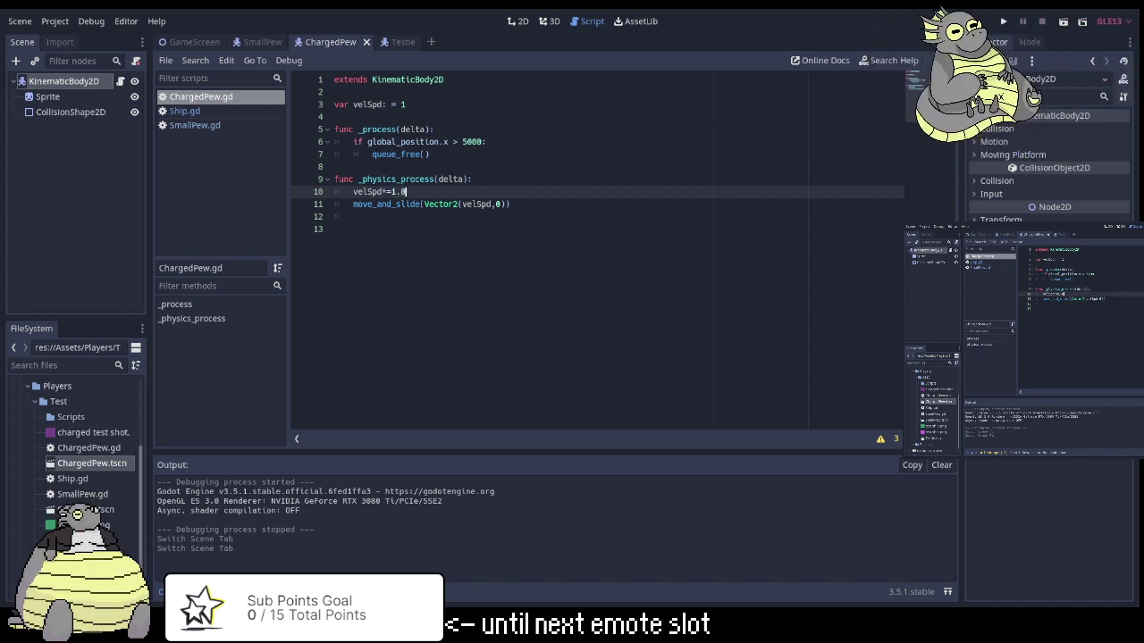
type("5")
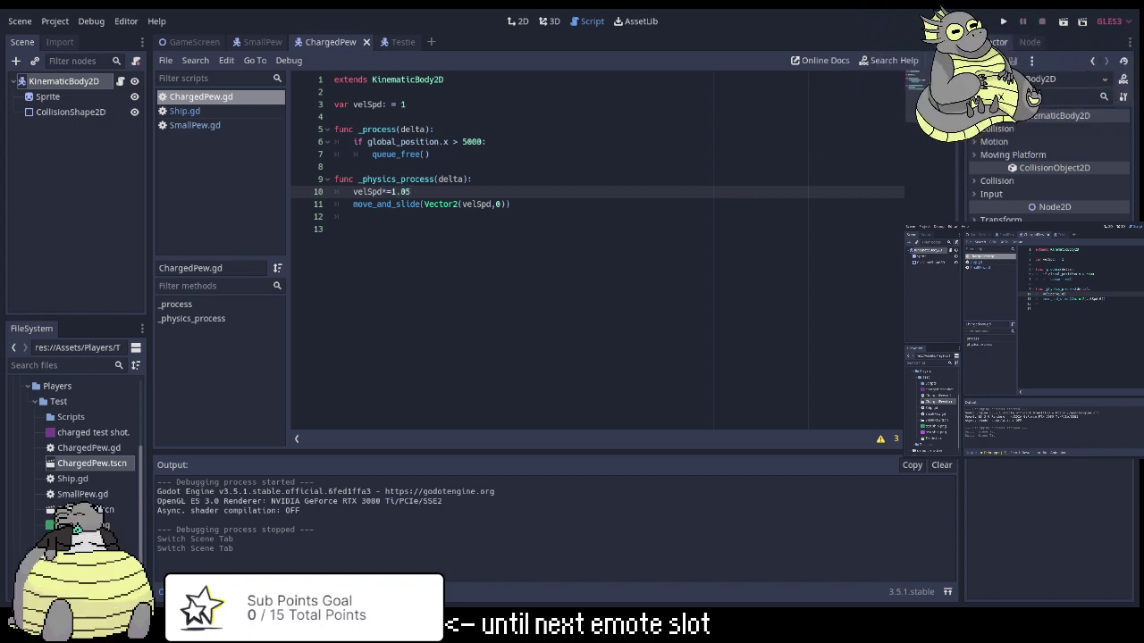
key("ctrl+s")
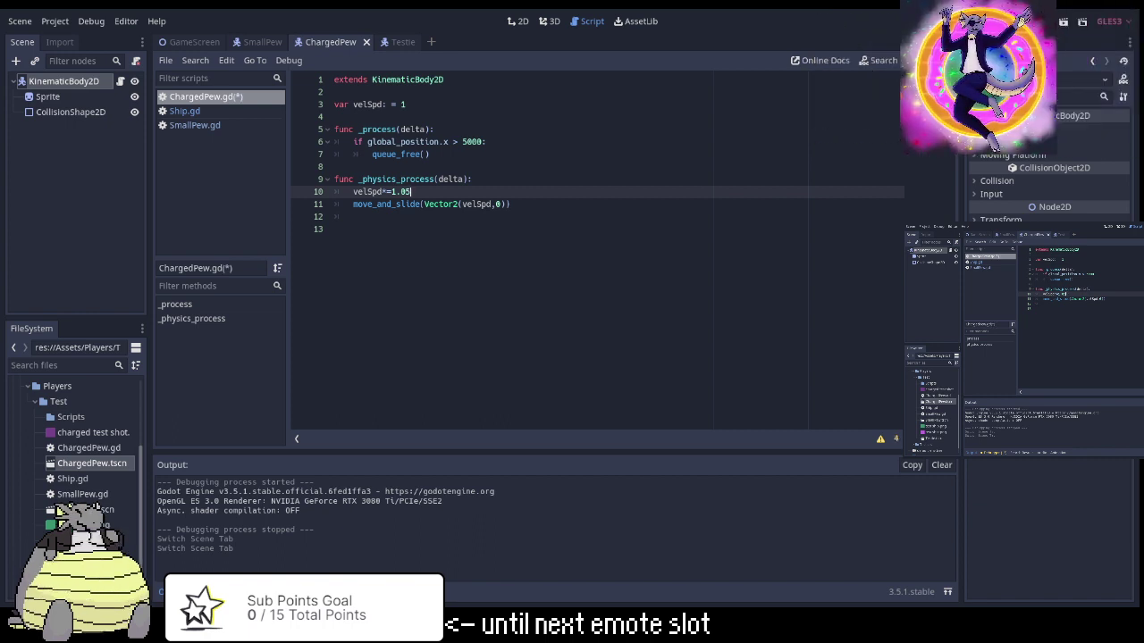
left_click(207, 42)
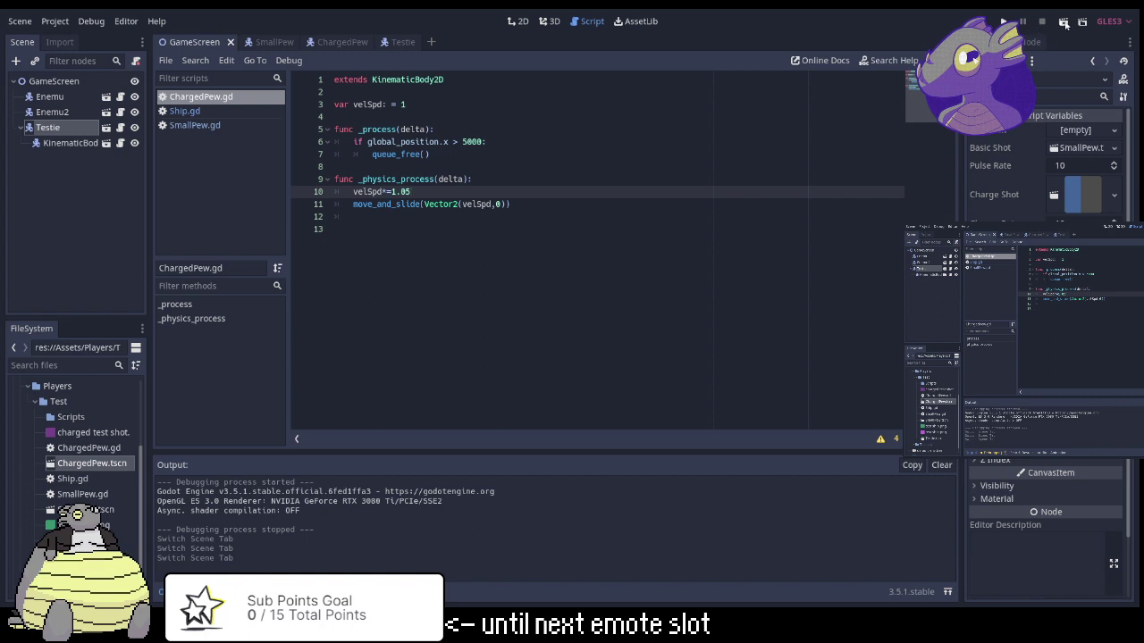
Test the shot, then rerun the game with velSpd multipliers of 1.25 and 2.
left_click(1064, 22)
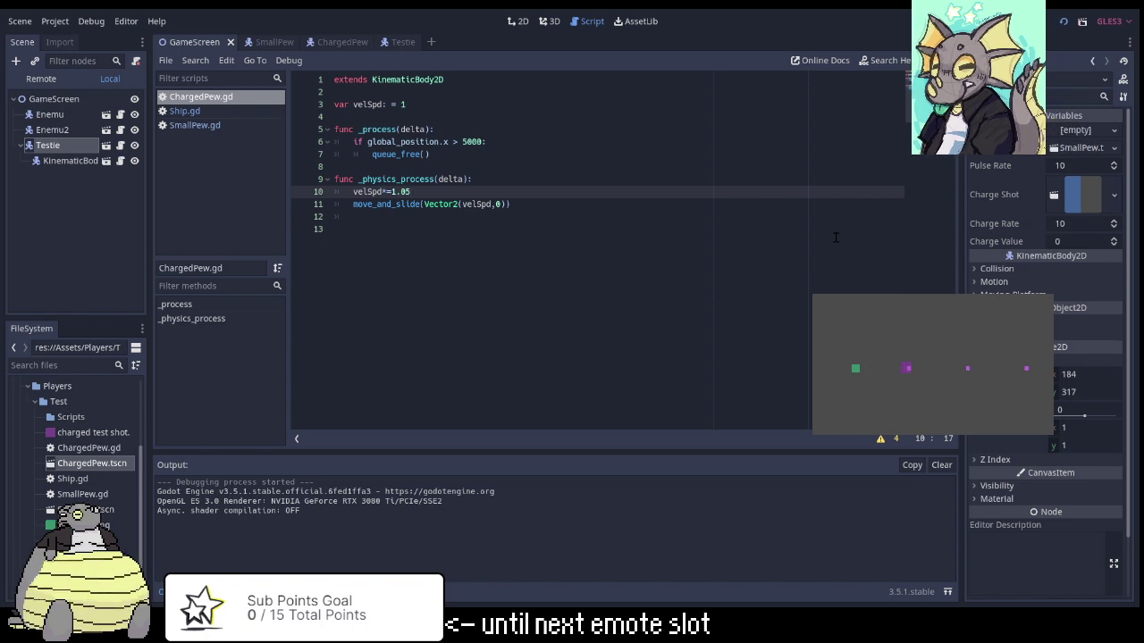
key("BackSpace")
key("BackSpace")
type("25")
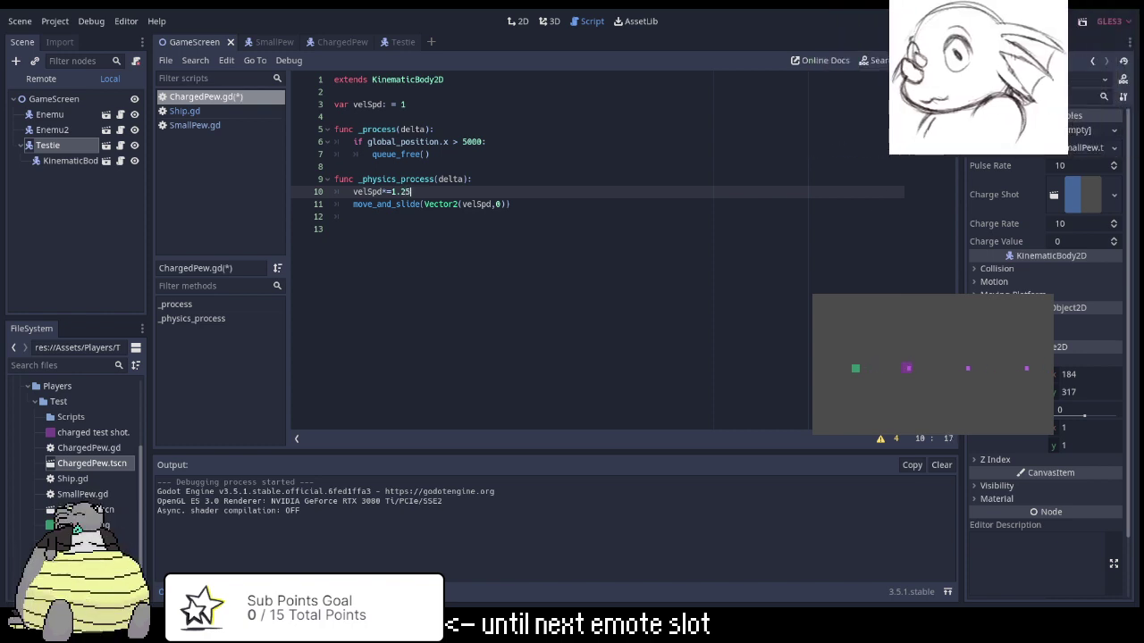
key("F5")
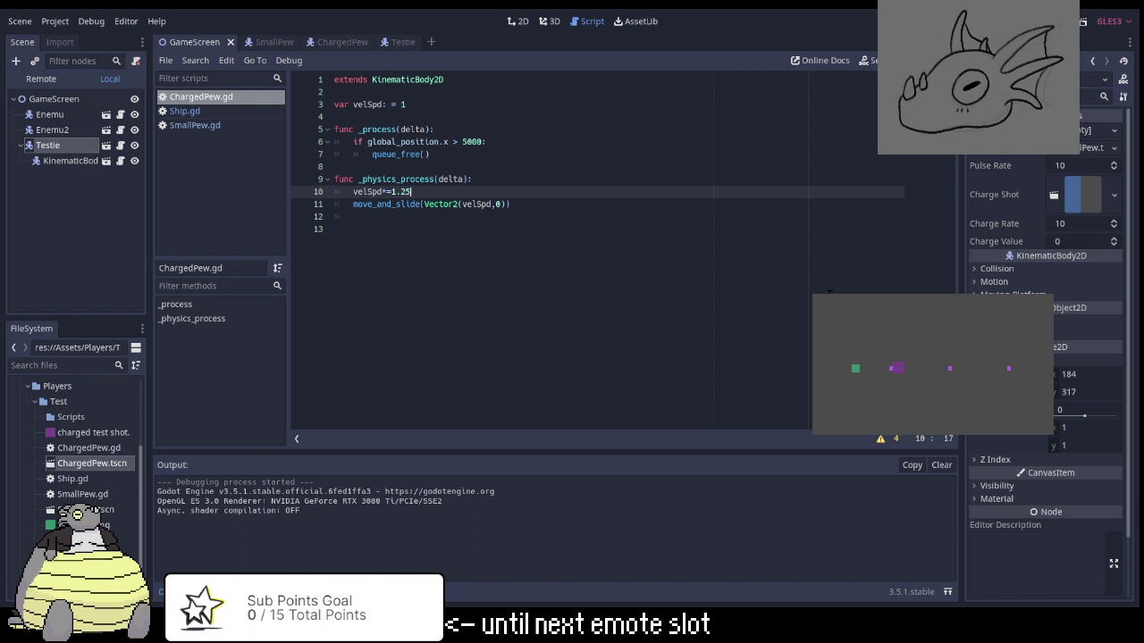
key("BackSpace")
key("BackSpace")
key("BackSpace")
type("2")
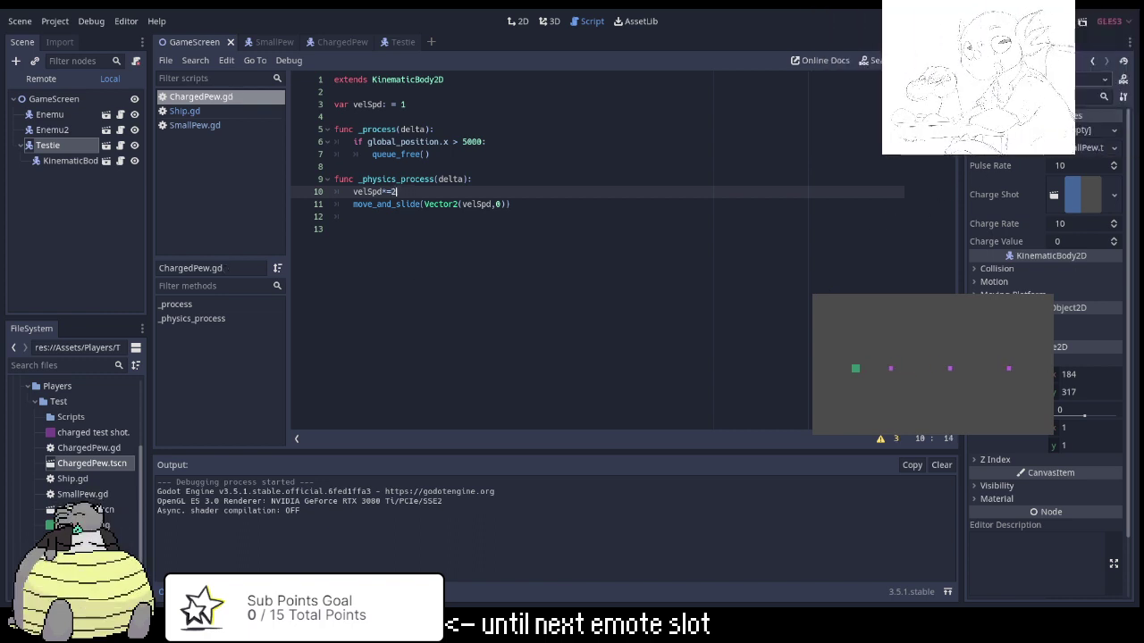
key("F5")
type("1.5")
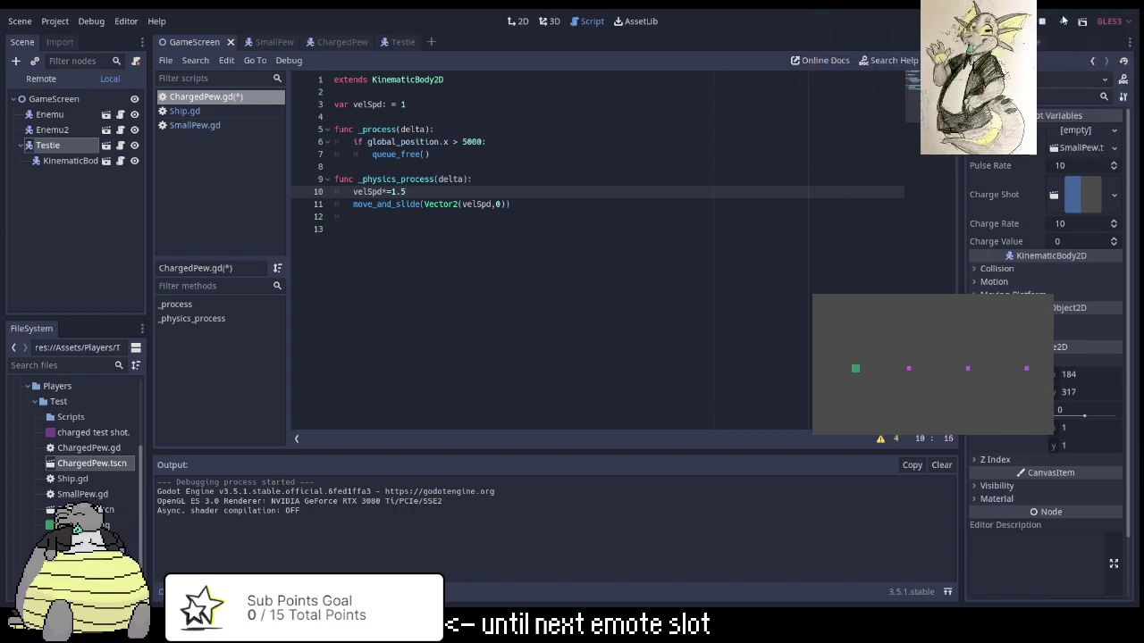
Rerun the scene to test a 1.9 multiplier, then set velSpd*=2 and relaunch.
left_click(1062, 19)
type("9")
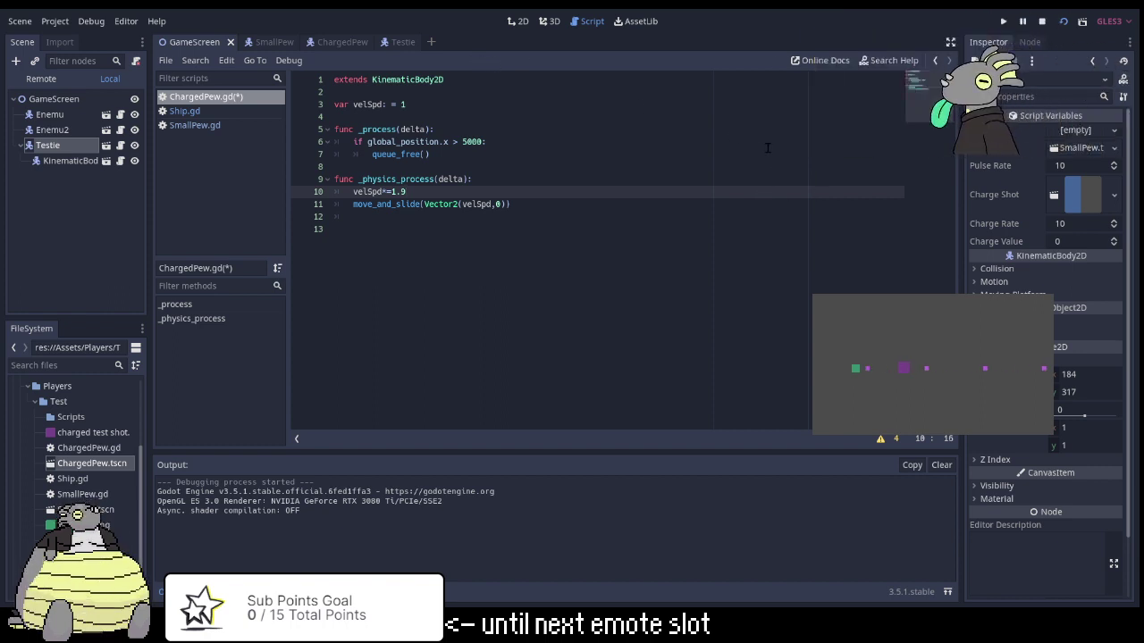
key("ctrl+s")
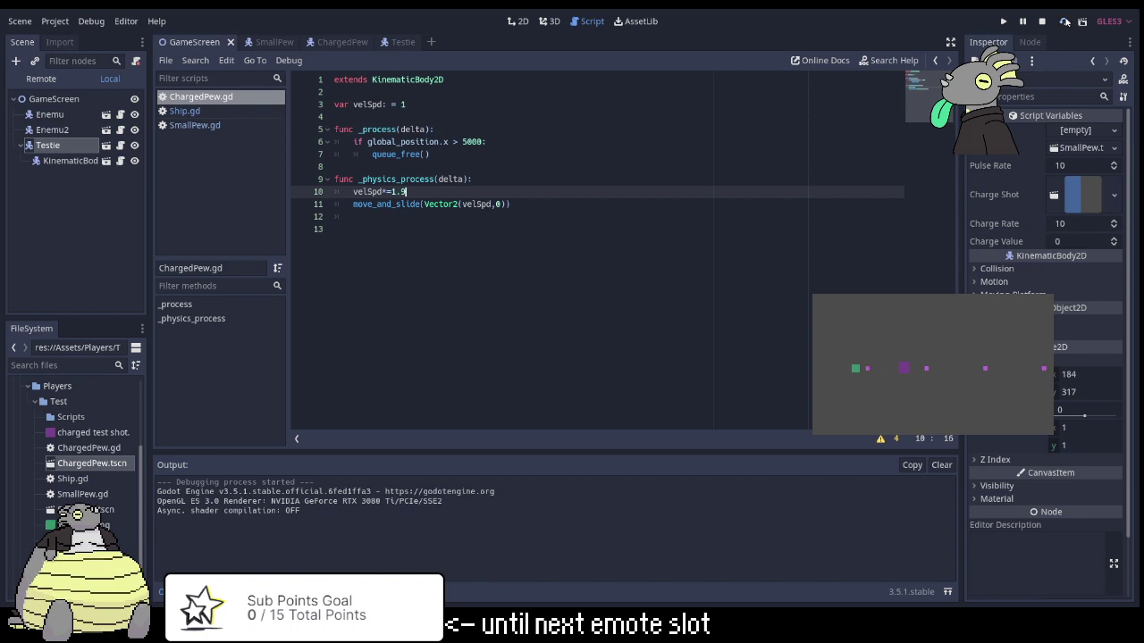
left_click(1064, 21)
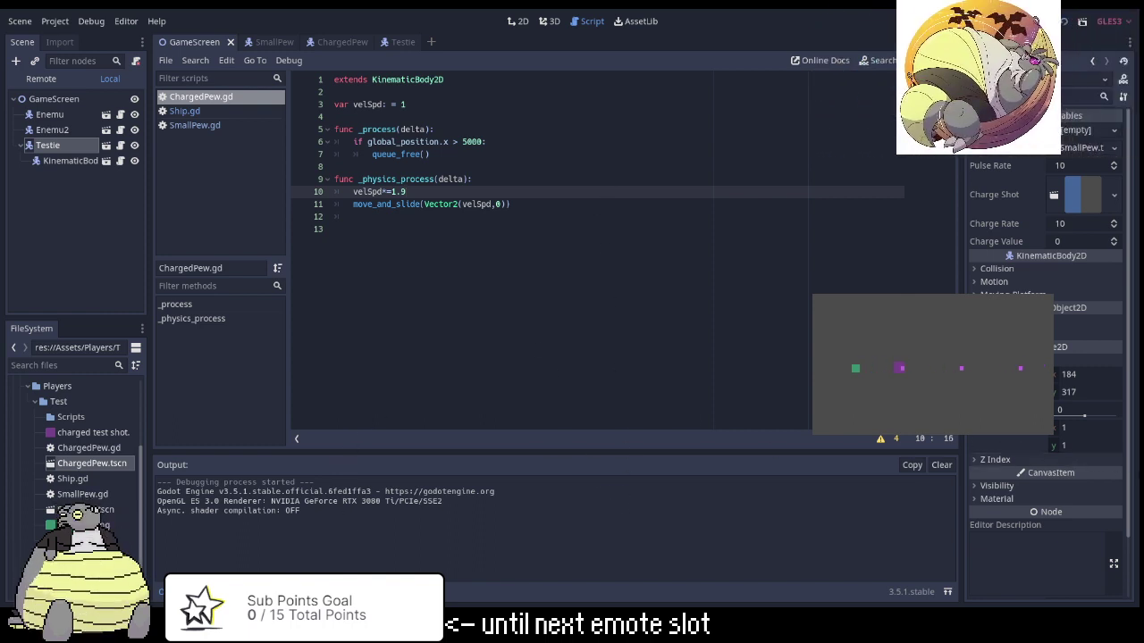
key("BackSpace")
key("BackSpace")
key("BackSpace")
type("2")
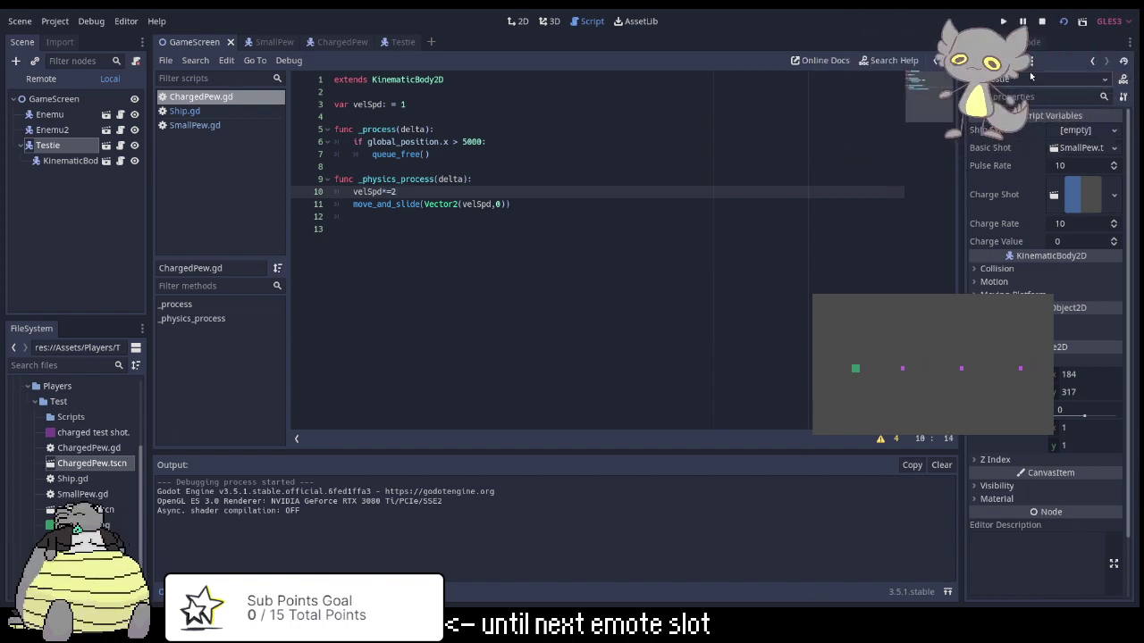
left_click(1064, 22)
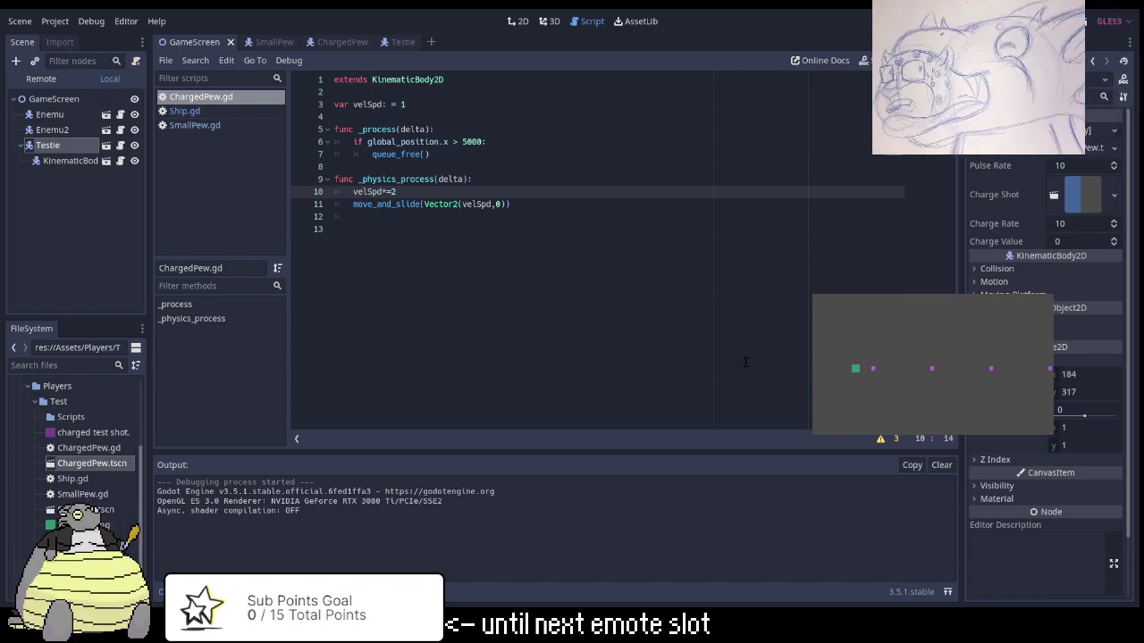
left_click(277, 43)
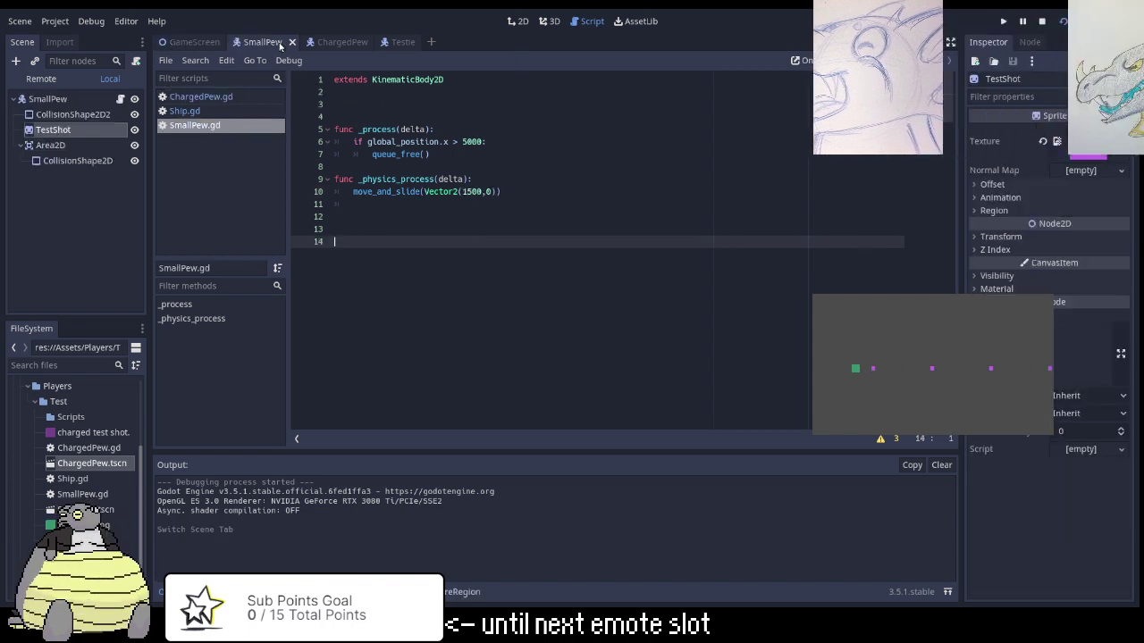
left_click(191, 42)
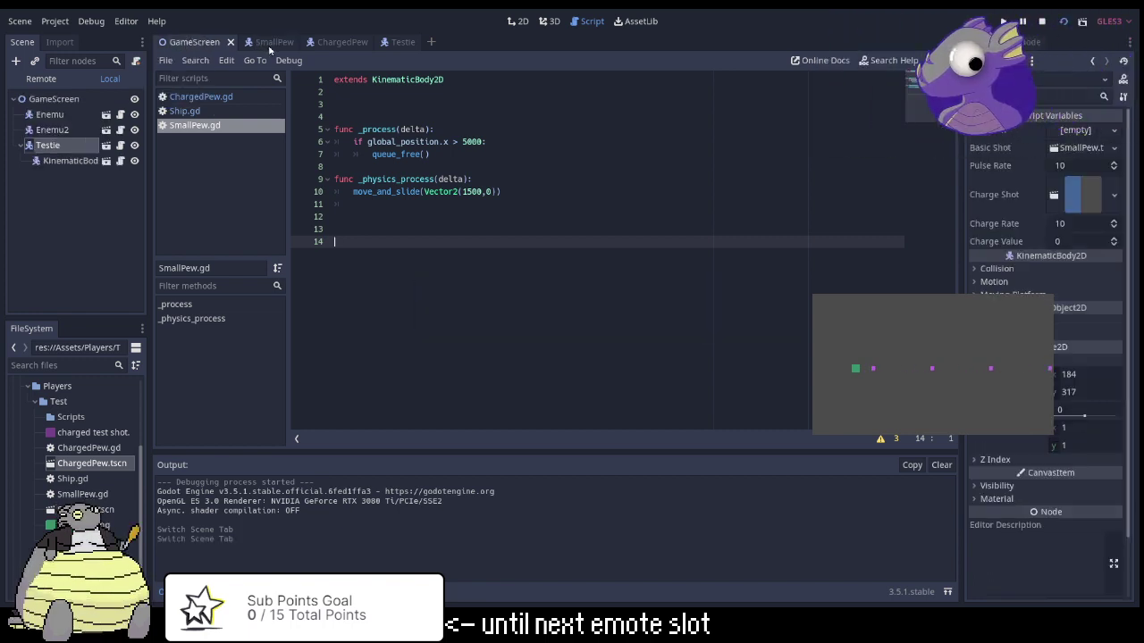
left_click(211, 100)
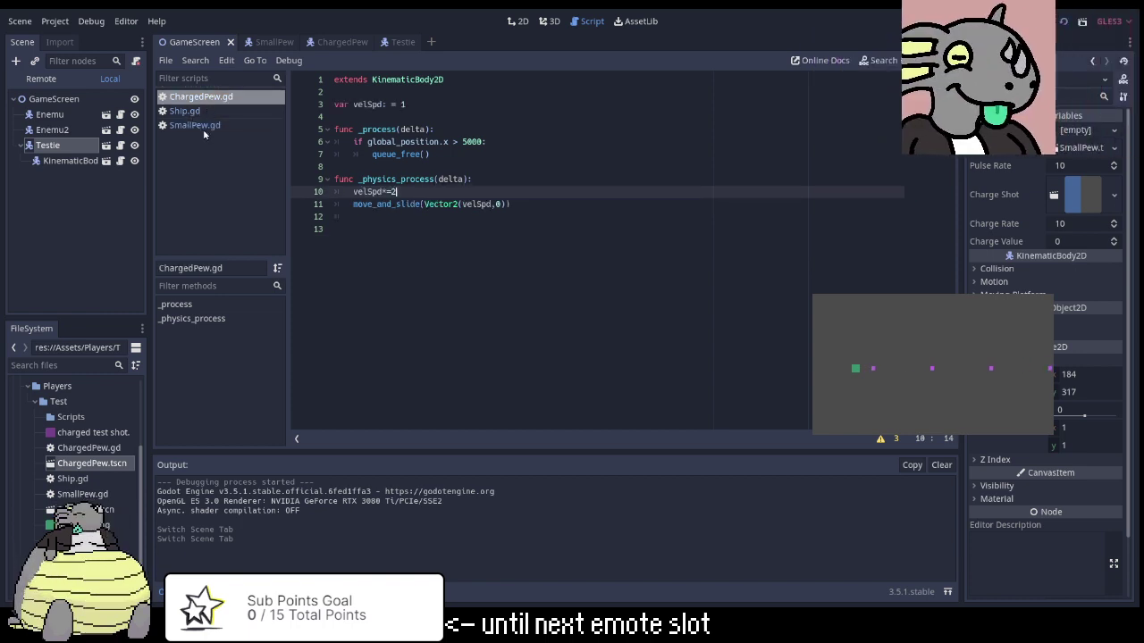
left_click(201, 126)
left_click(201, 96)
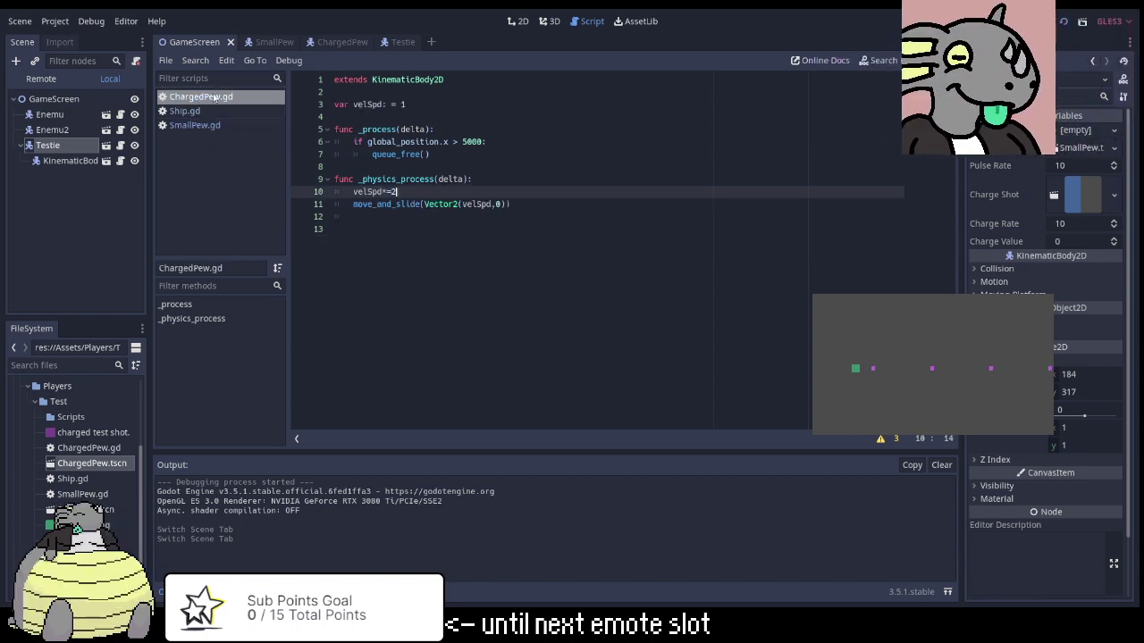
left_click(215, 126)
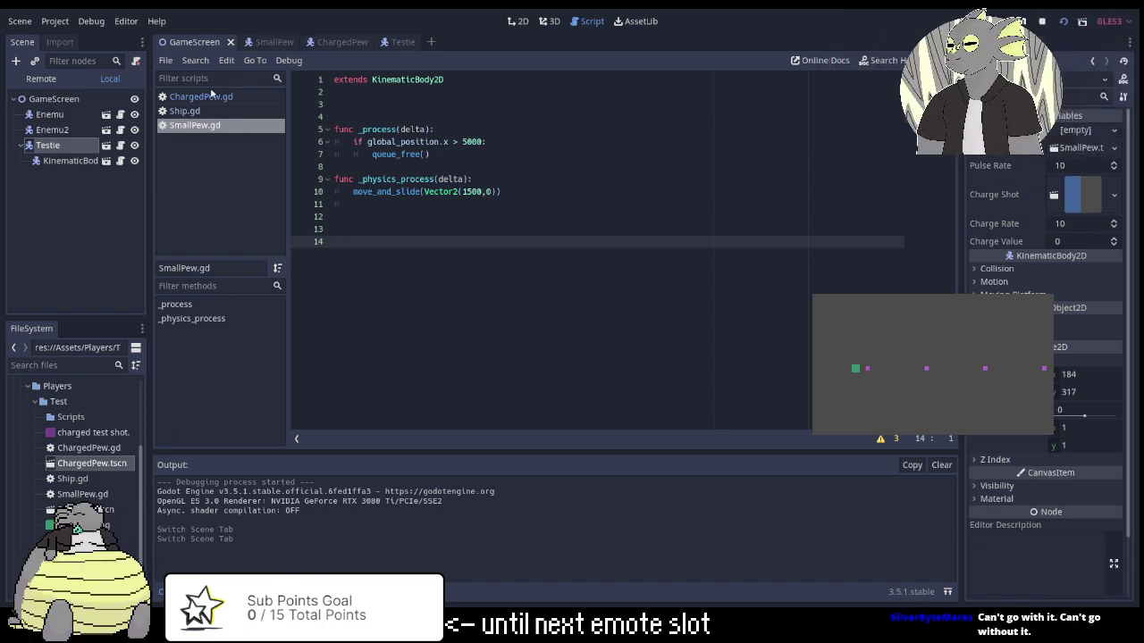
left_click(211, 95)
Move velSpd*=2 to the first line of _process, then test-run and stop the scene.
key("shift+Home")
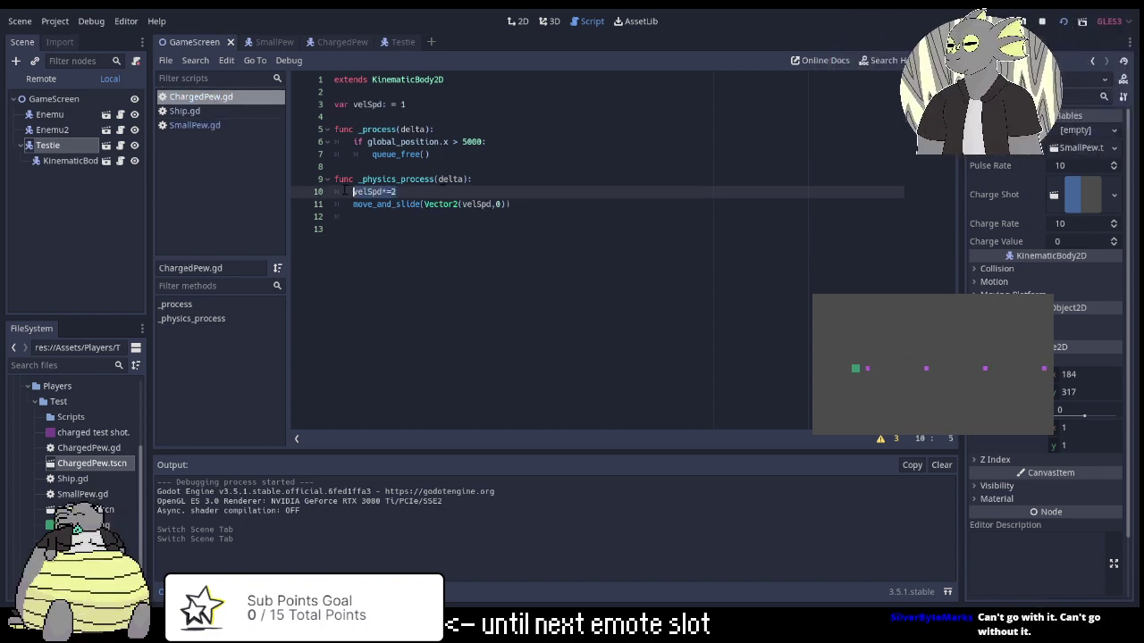
key("shift+Home")
key("BackSpace")
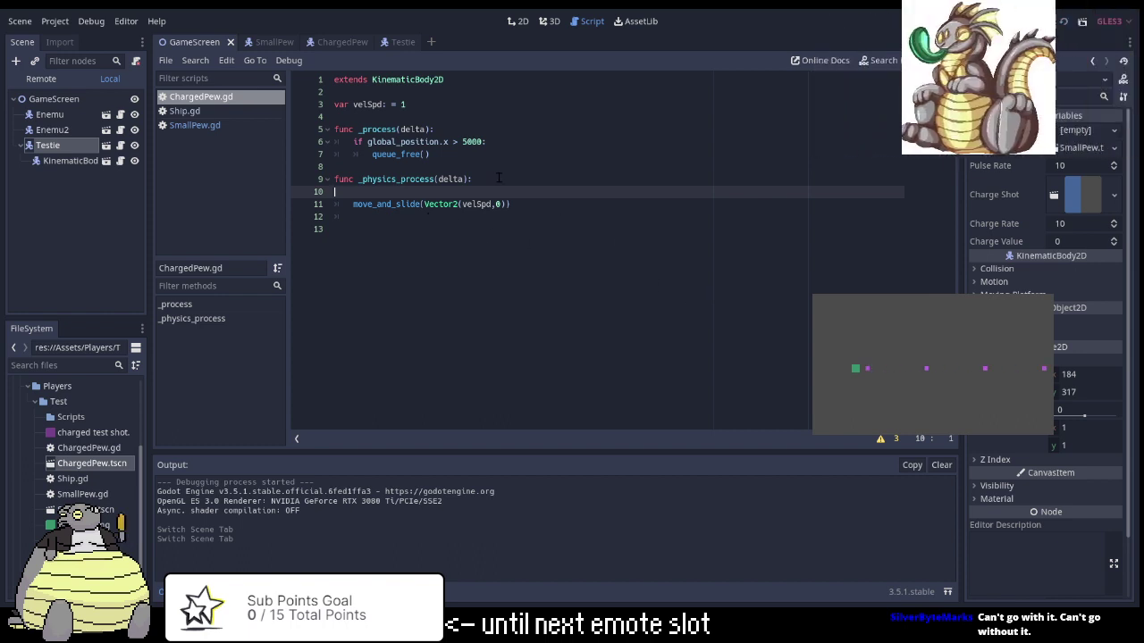
left_click(509, 141)
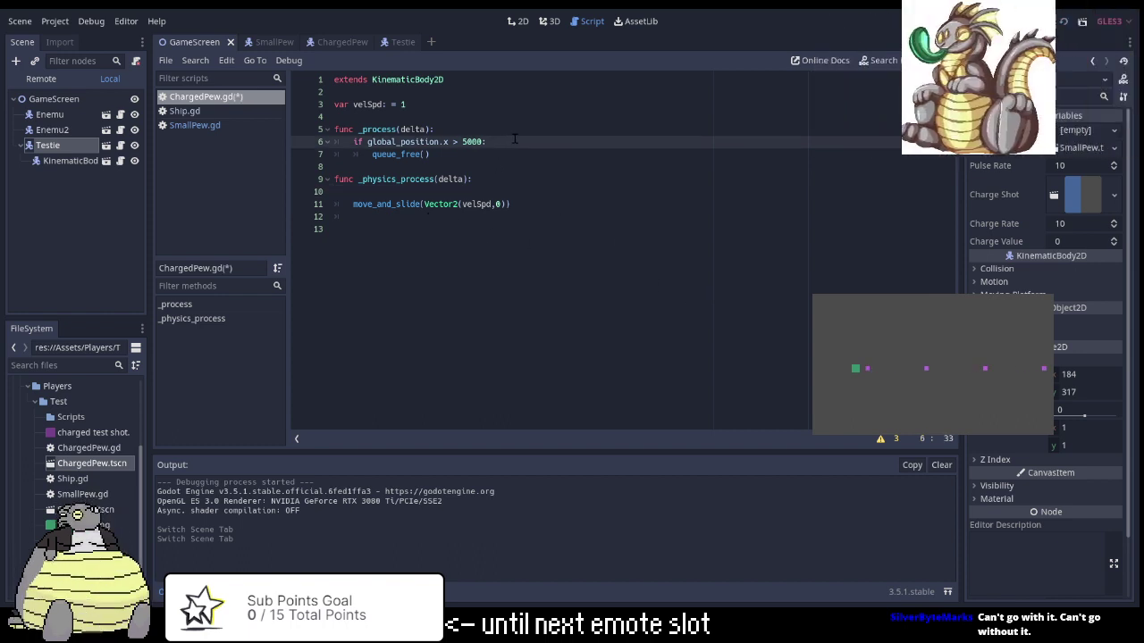
key("Return")
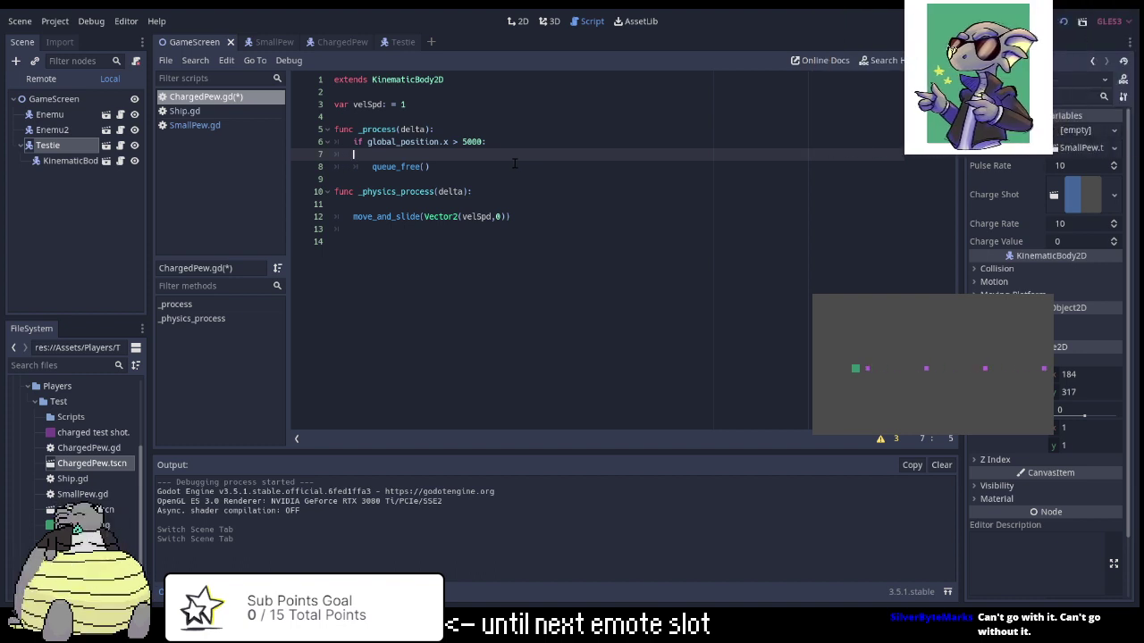
key("alt+Down")
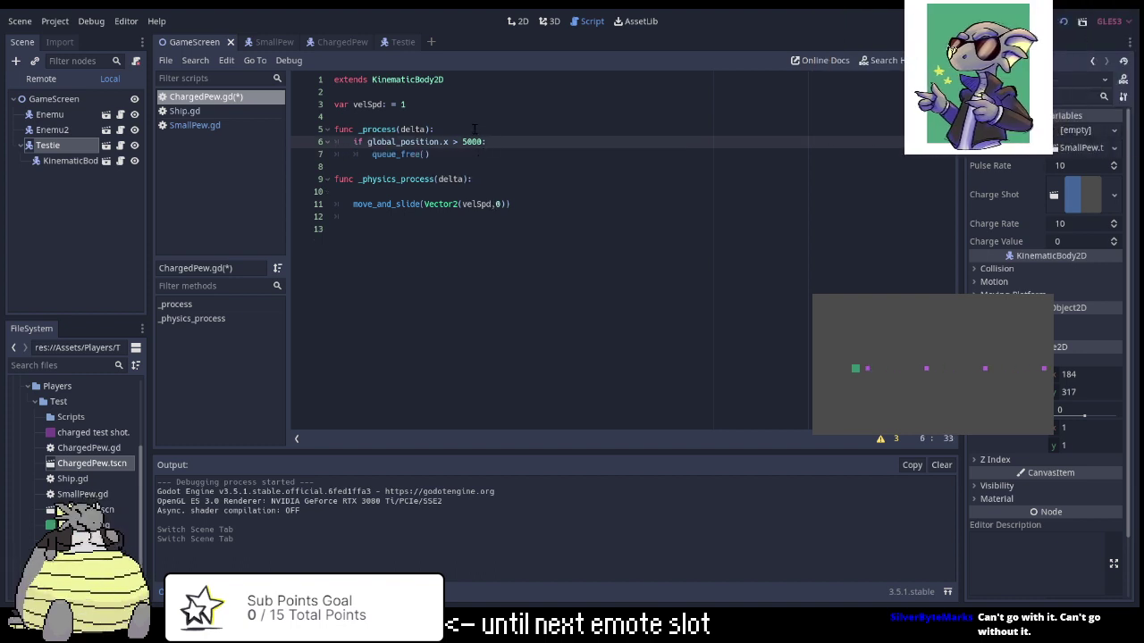
key("alt+Up")
key("alt+Up")
type("velSpd*=2")
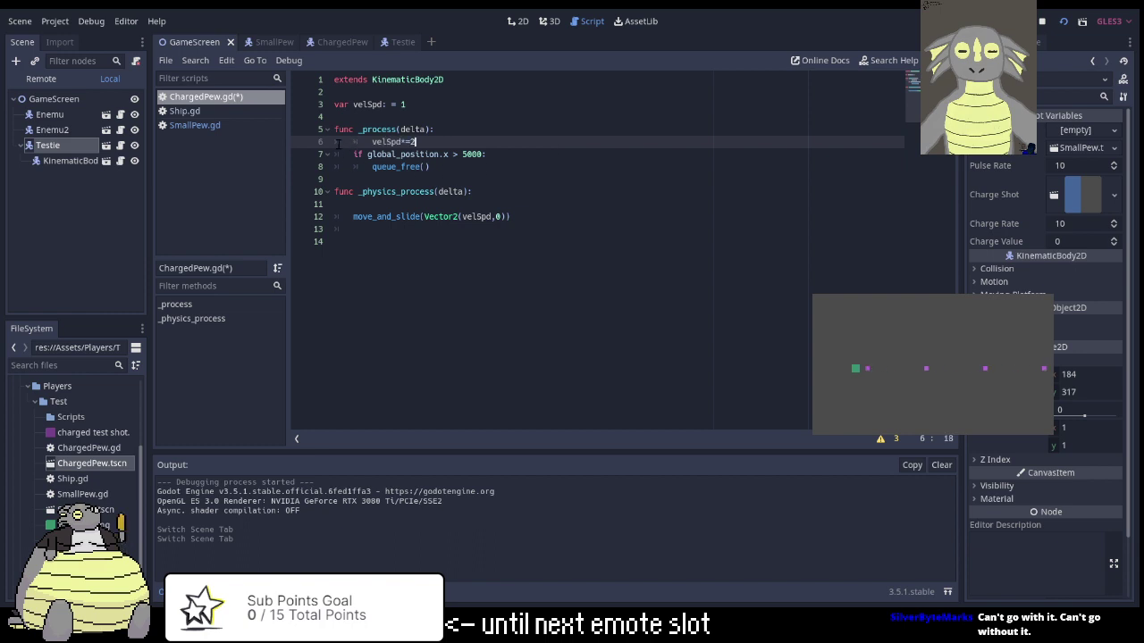
key("Home")
key("BackSpace")
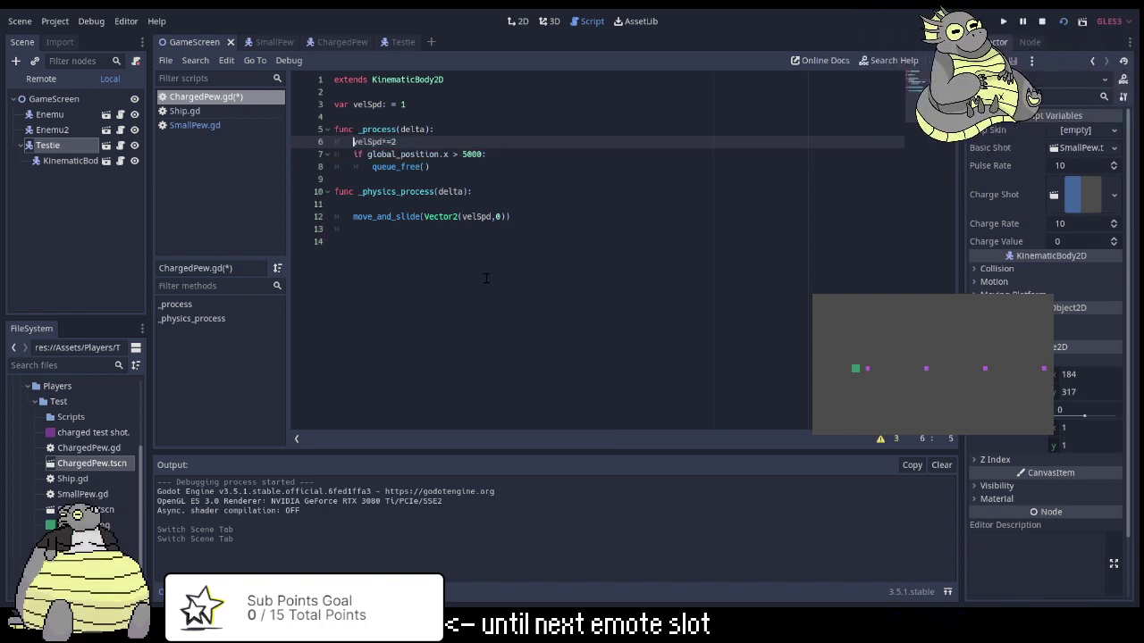
left_click(1063, 22)
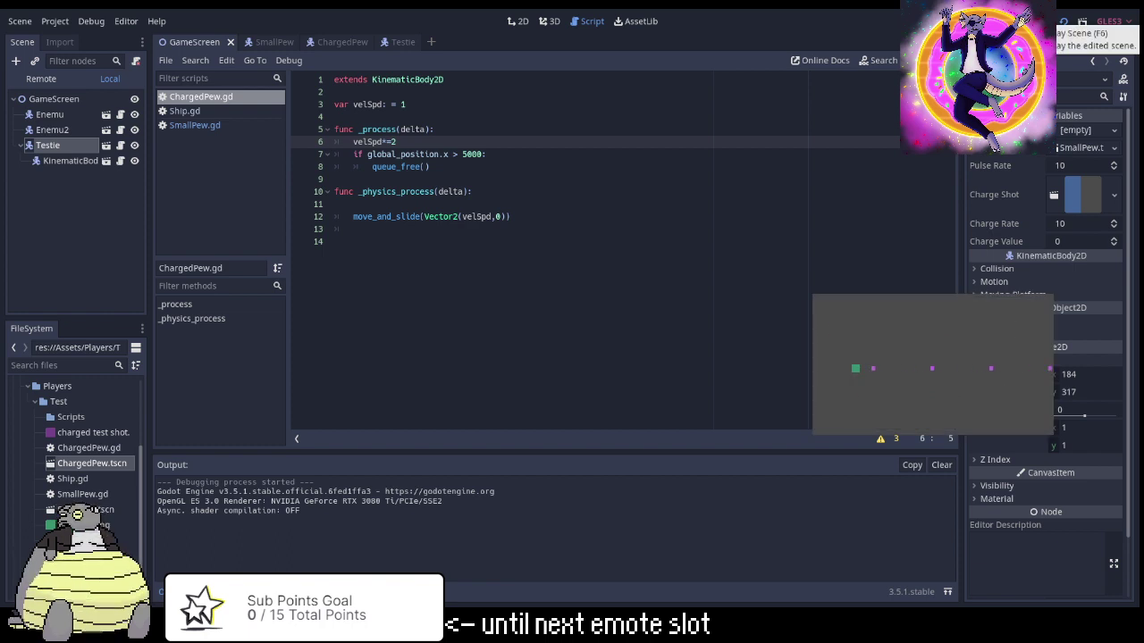
left_click(1042, 21)
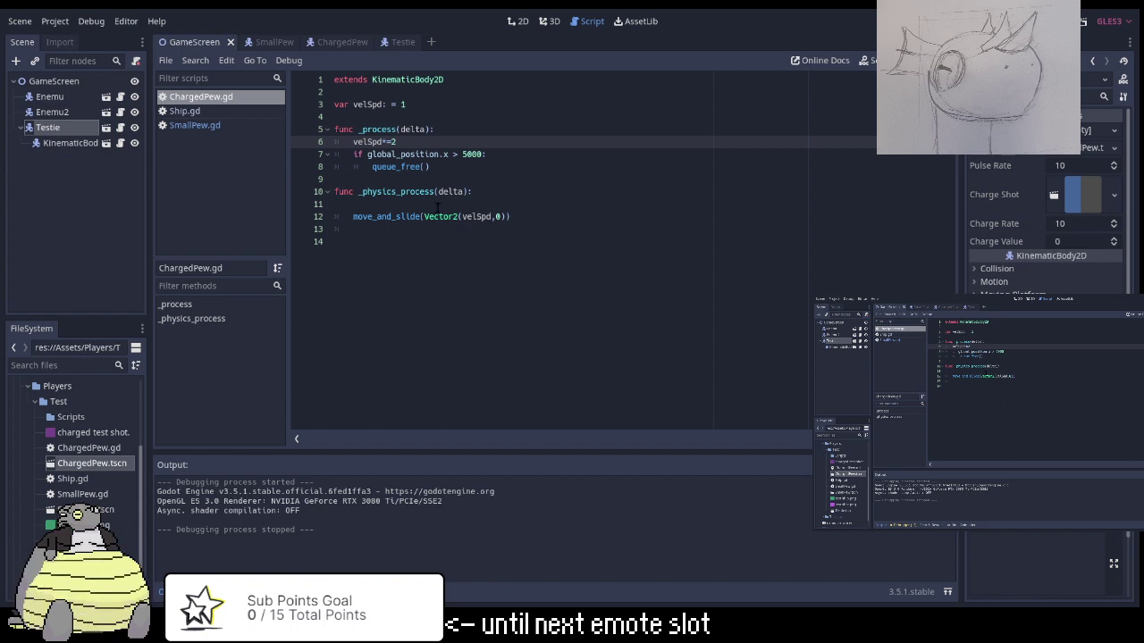
Set velSpd's starting value to 0.1, save, and test-run the scene.
left_click(438, 104)
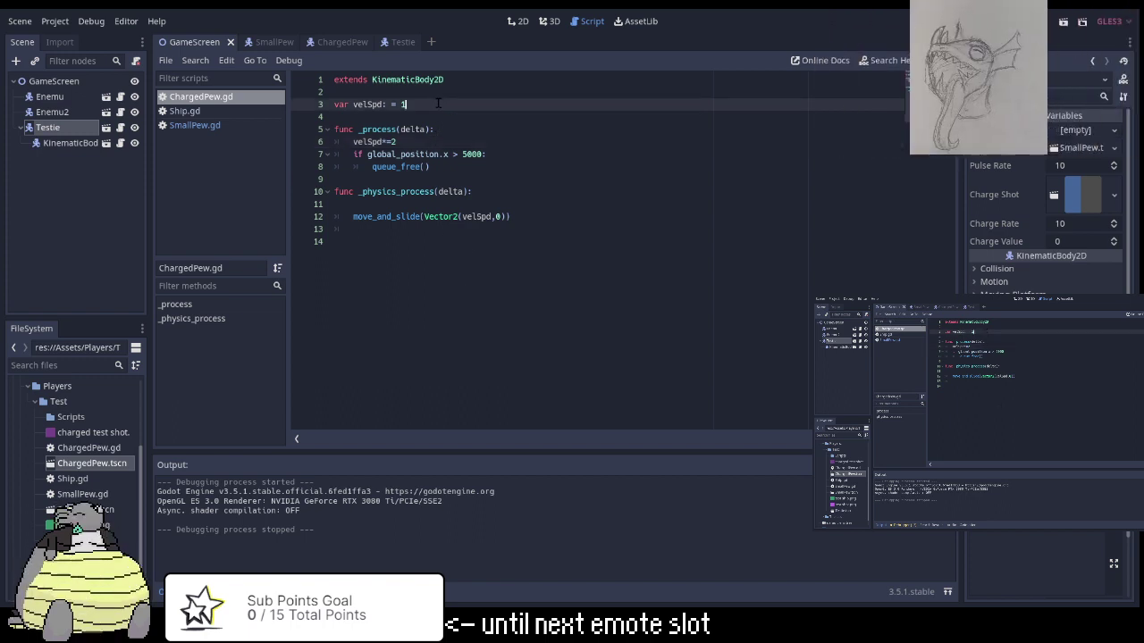
key("BackSpace")
type("0")
type(".1")
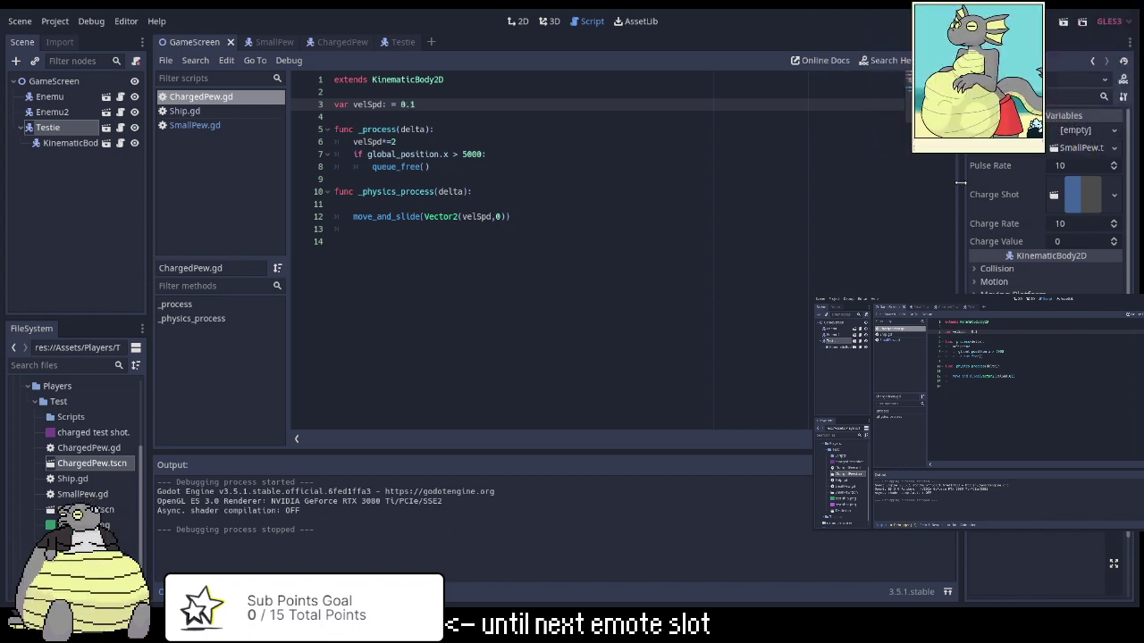
key("ctrl+s")
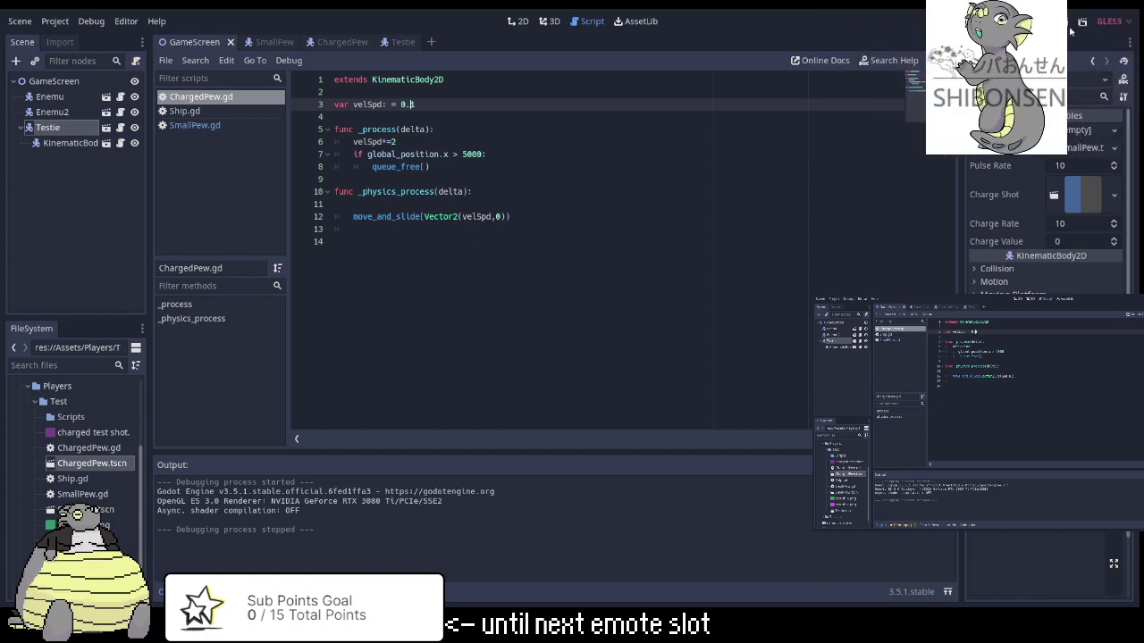
left_click(1065, 24)
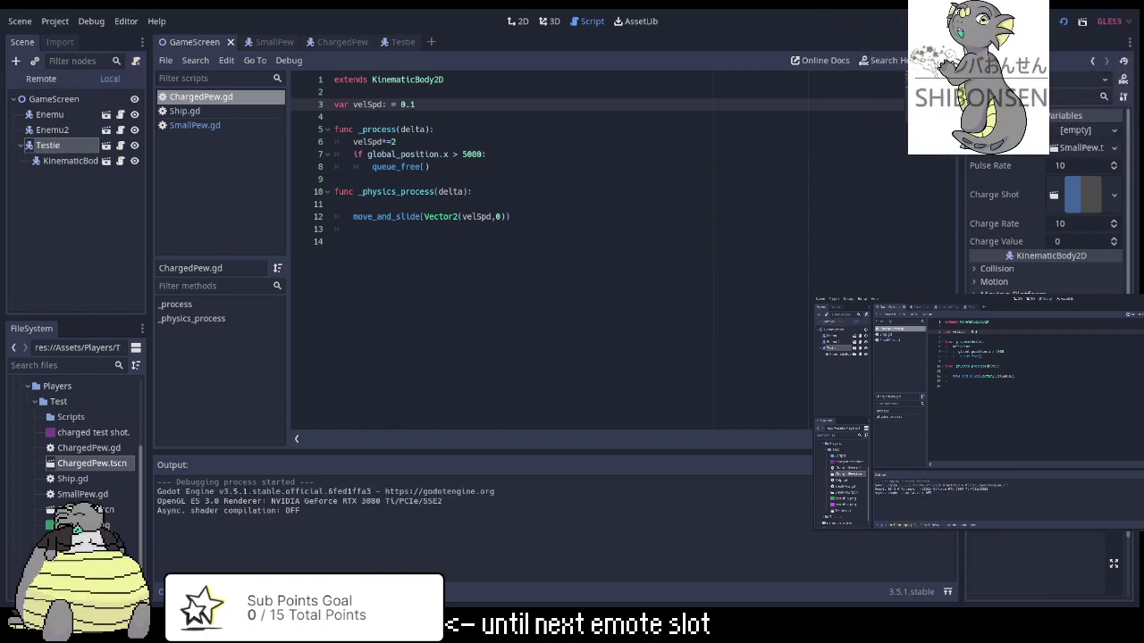
key("F8")
type("0")
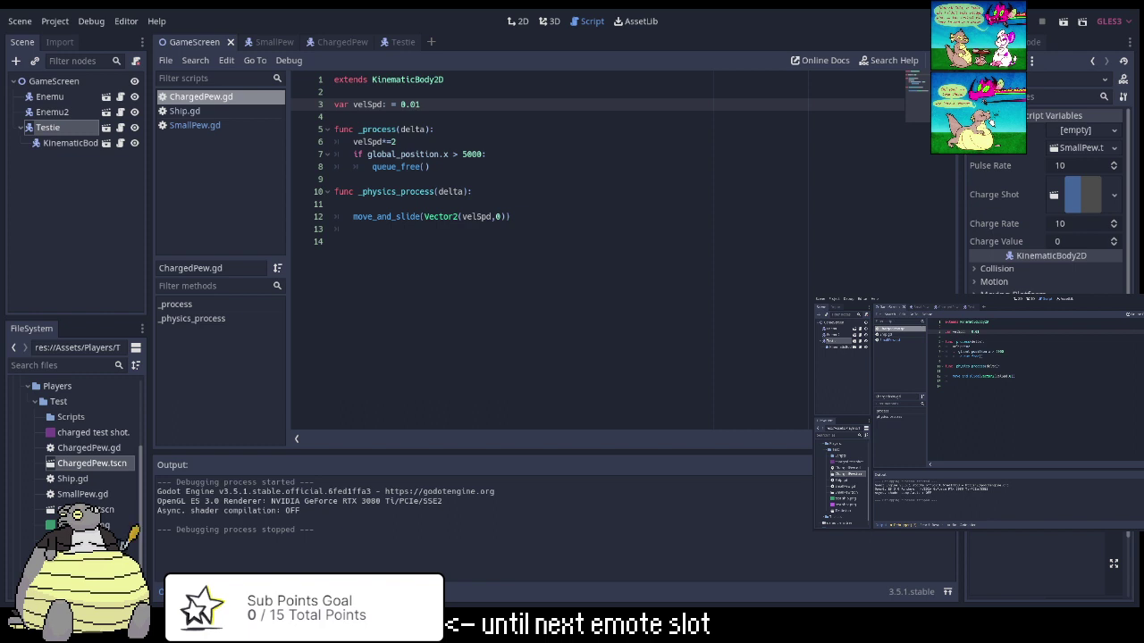
Lower velSpd's starting value to 0.01 and test-run the scene again.
key("BackSpace")
type("1")
left_click(1058, 21)
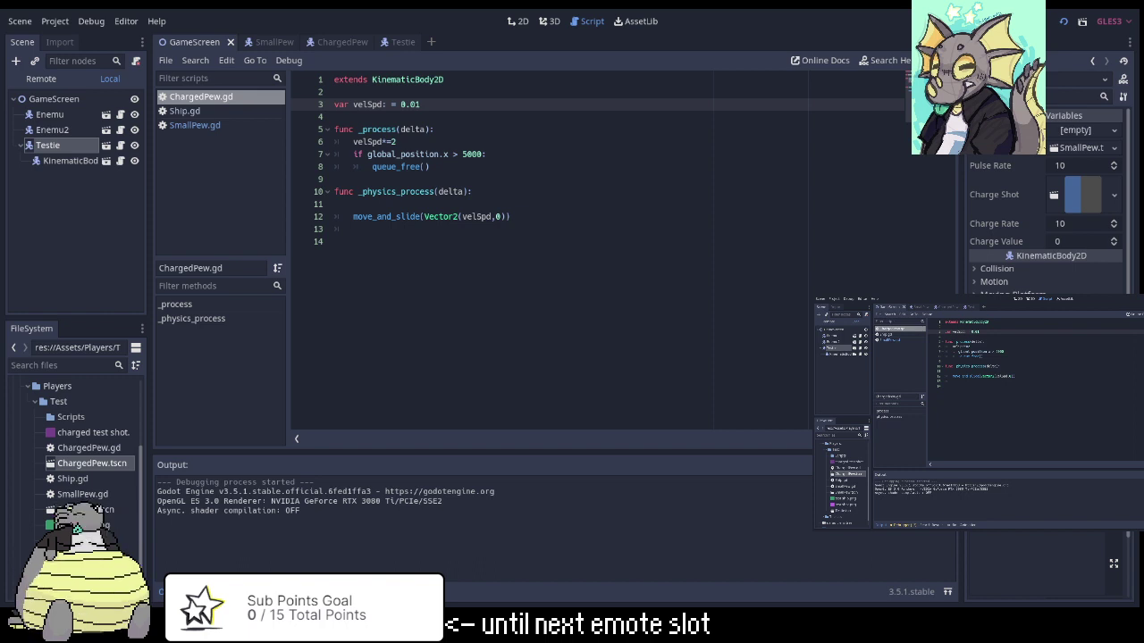
key("F8")
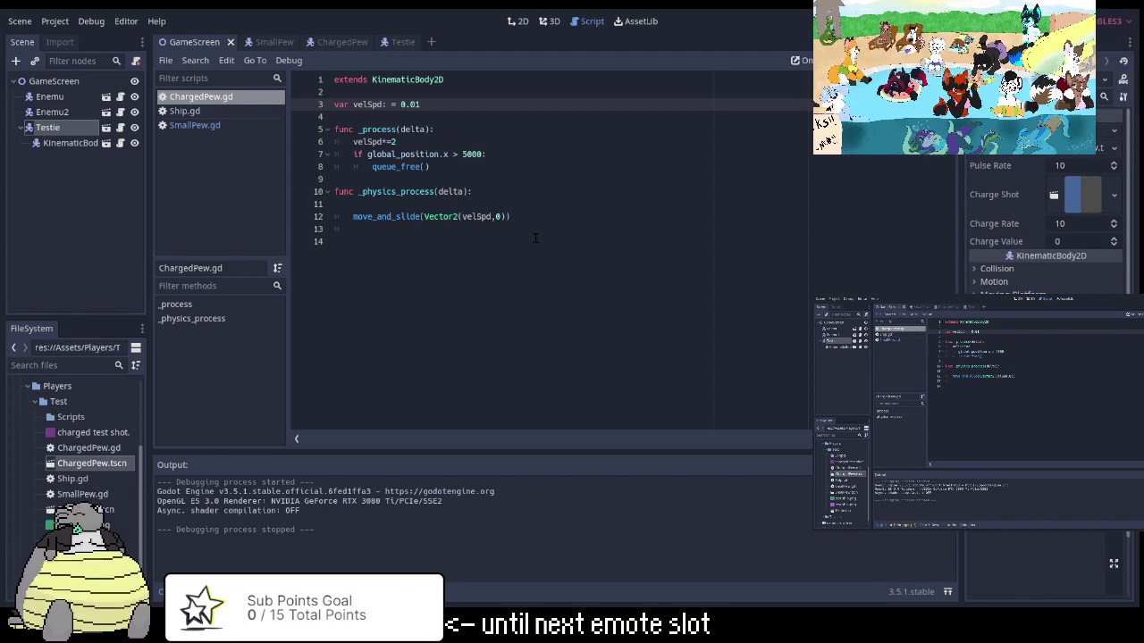
Switch to SmallPew and back to GameScreen, then reopen ChargedPew.gd and edit it.
left_click(266, 45)
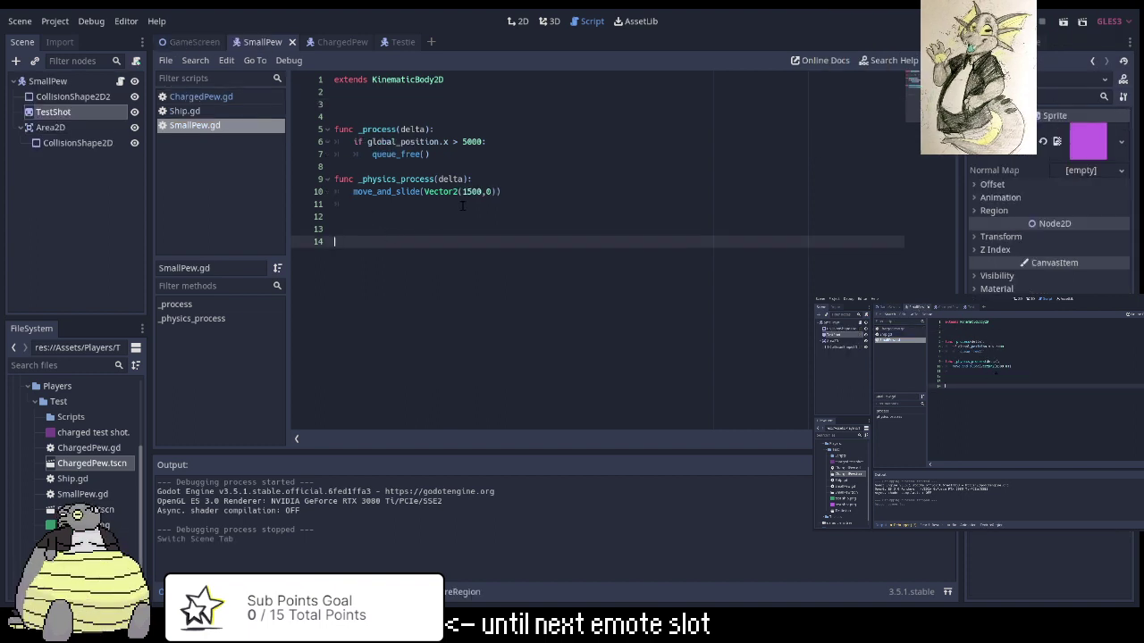
left_click(212, 45)
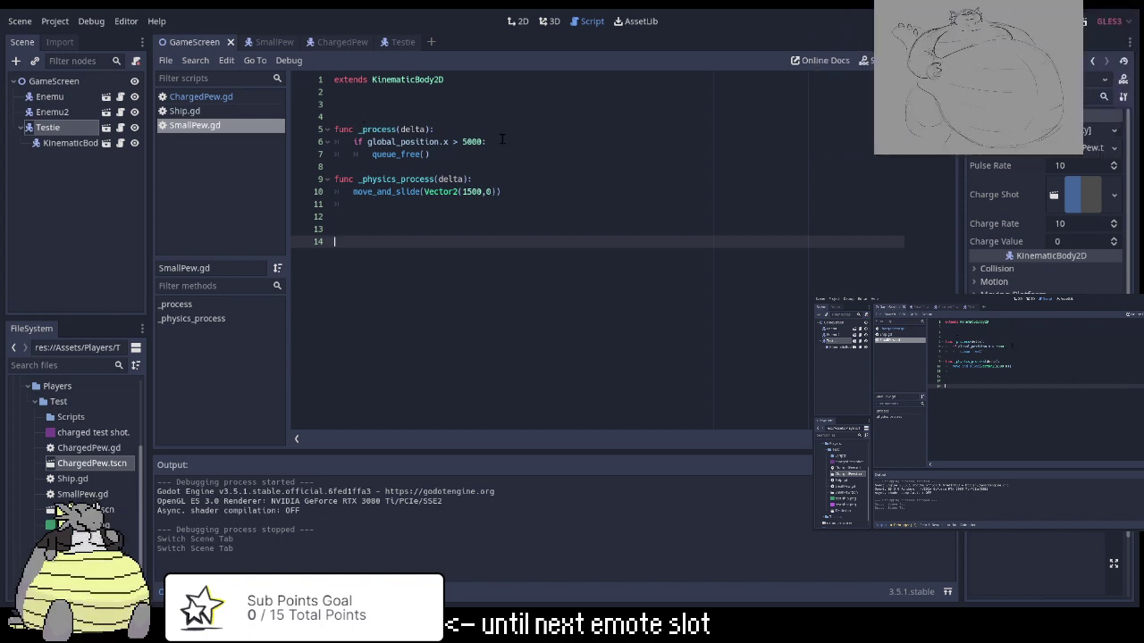
left_click(194, 98)
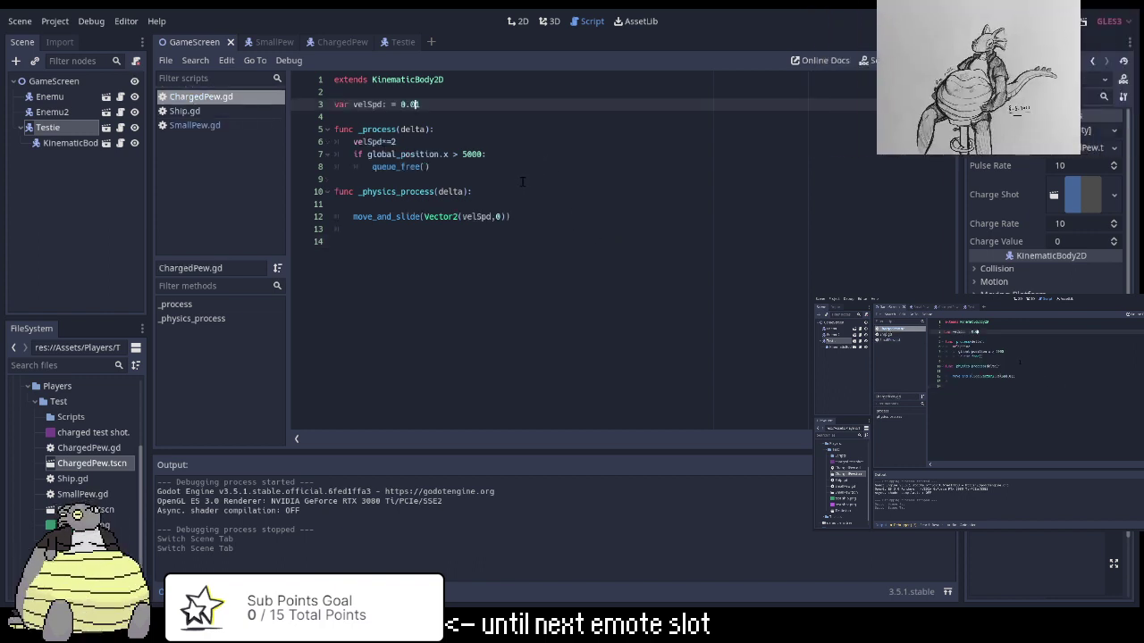
type("1")
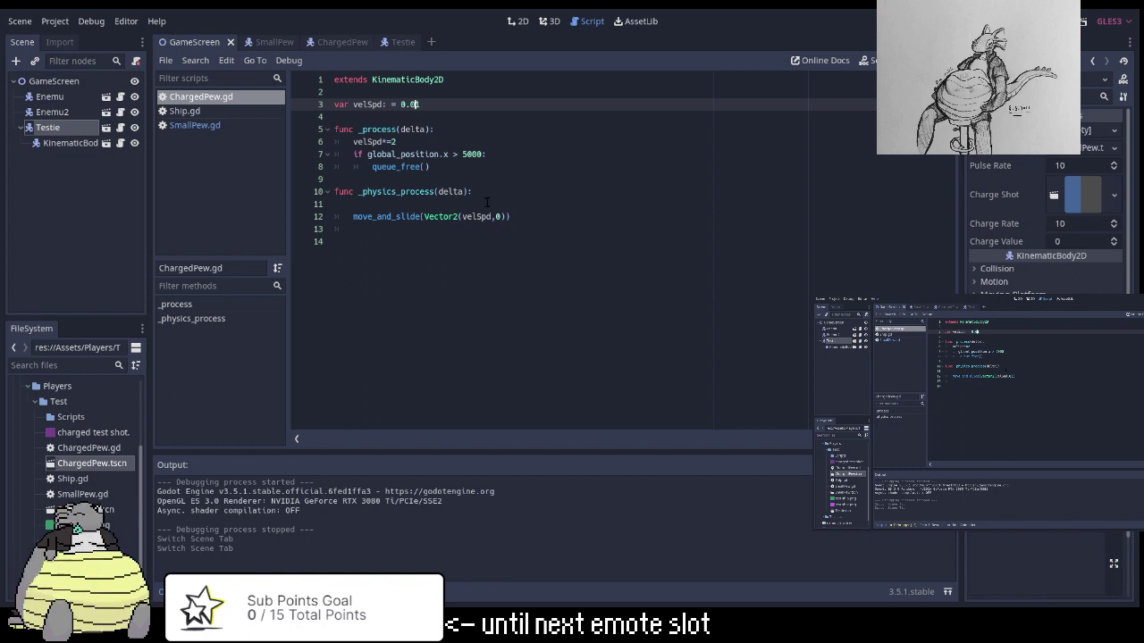
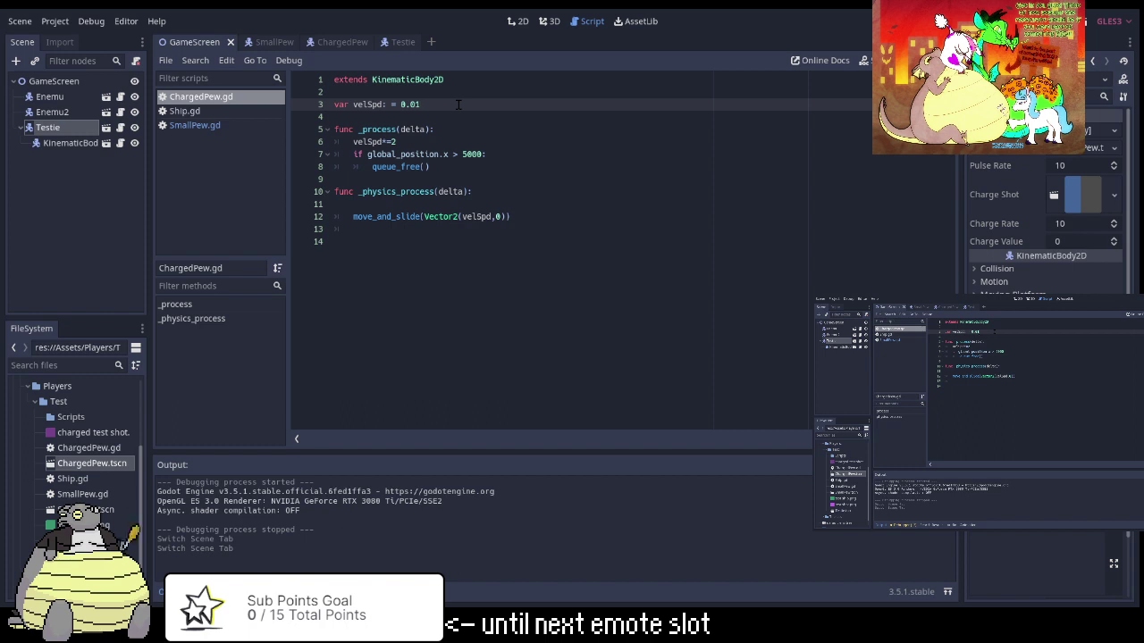
Clear the old 0.01 starting speed, comment out the velSpd multiply line, and test-run the scene.
key("BackSpace")
key("BackSpace")
key("BackSpace")
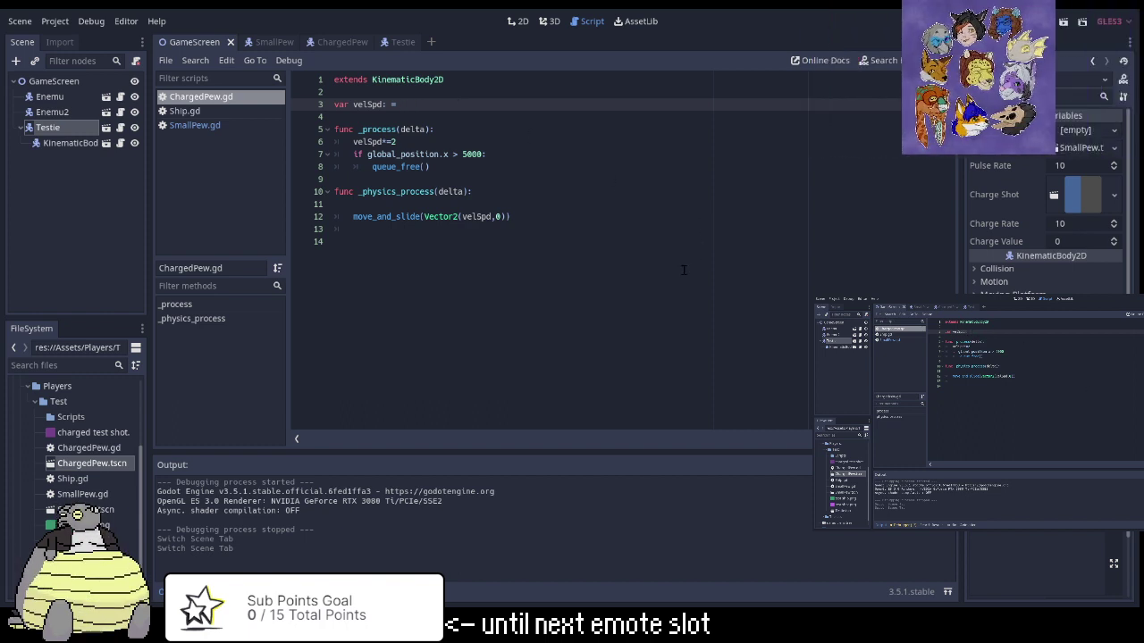
left_click(423, 142)
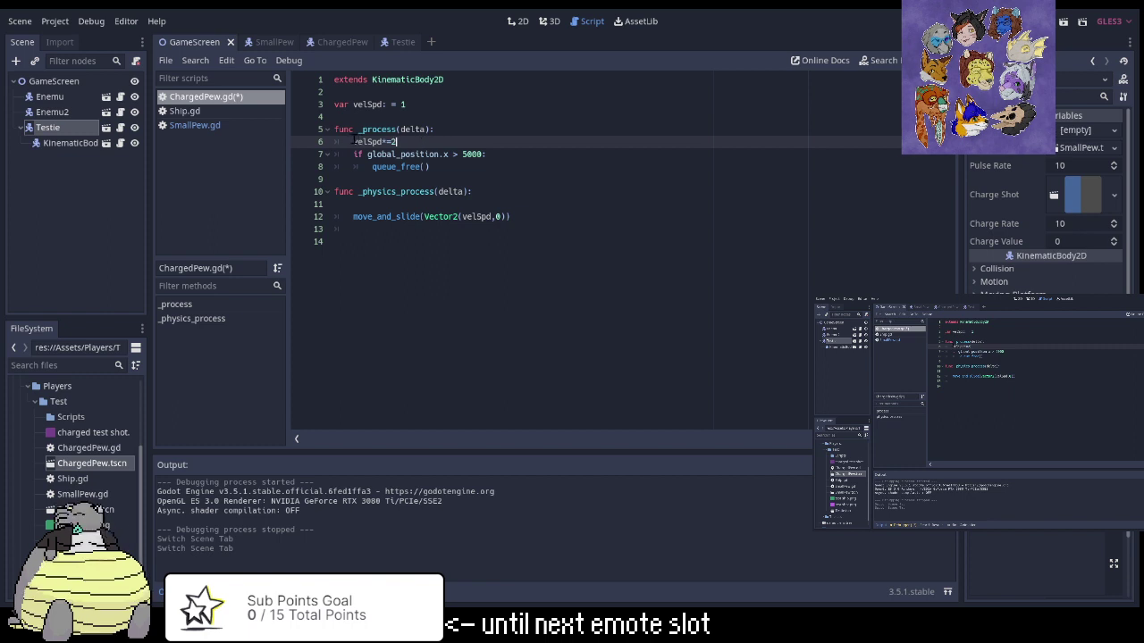
key("ctrl+k")
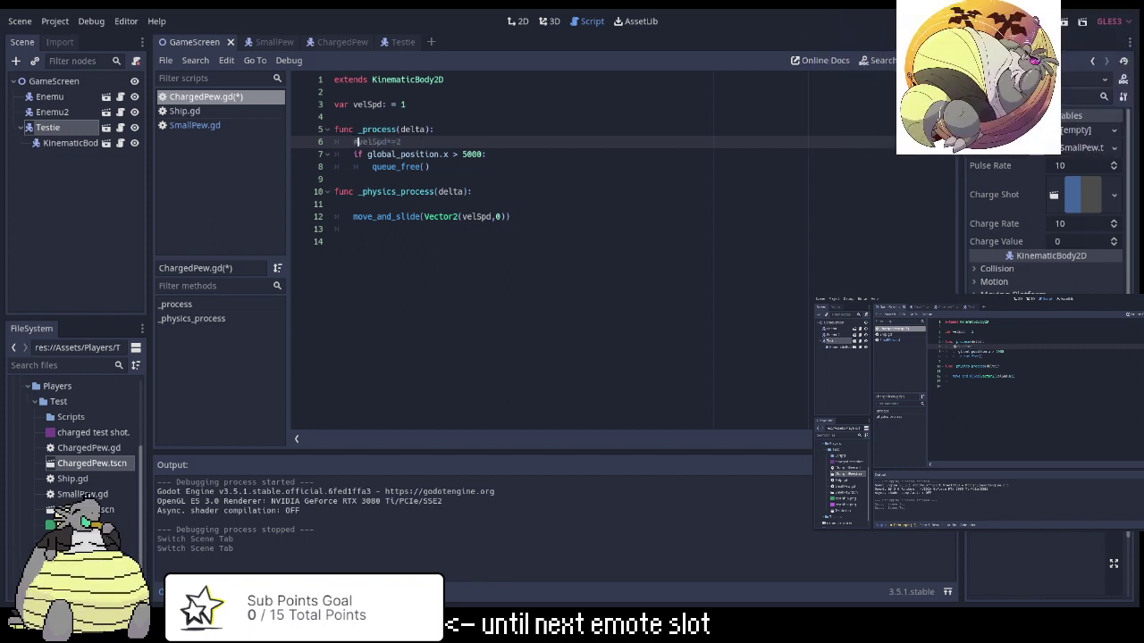
left_click(1063, 29)
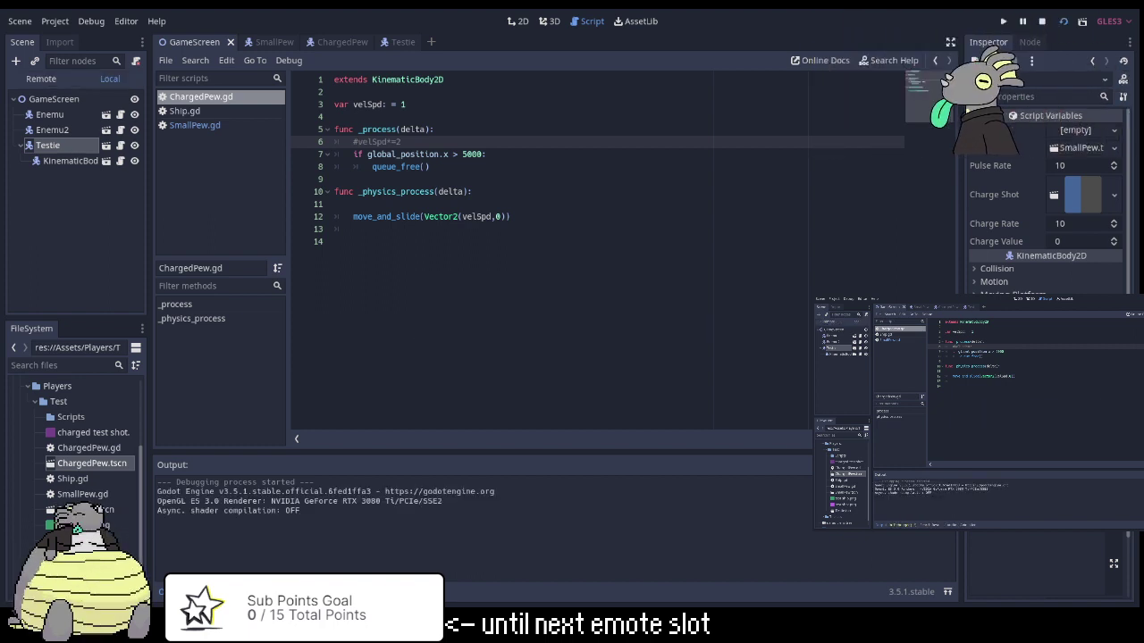
key("F8")
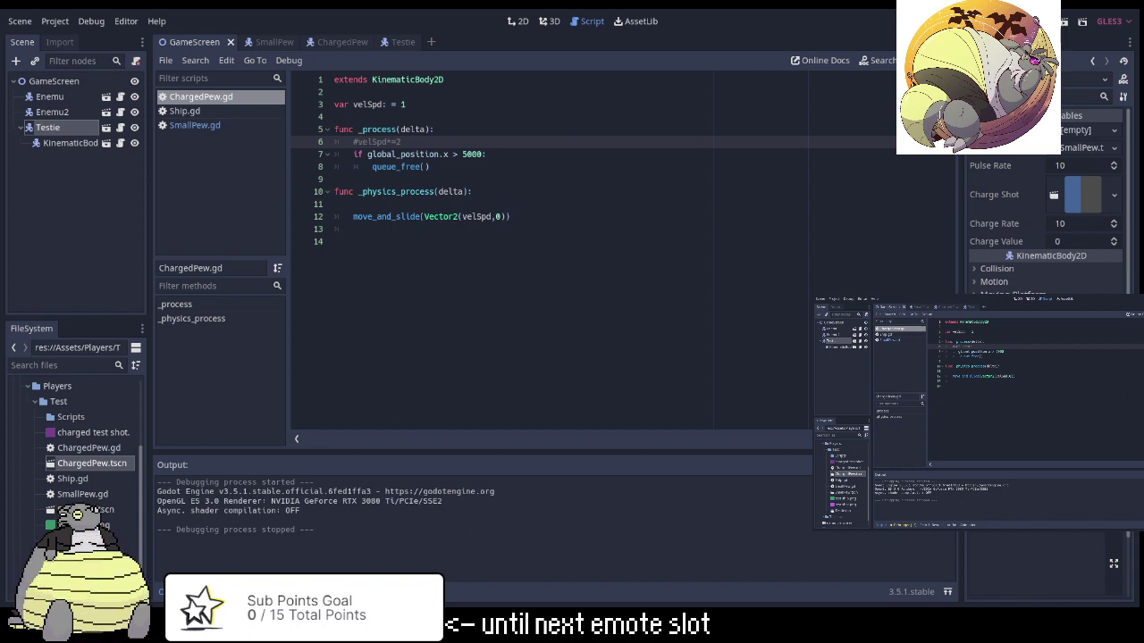
Restore 'velSpd*= 0.2', set velSpd's starting value to 1, save ChargedPew.gd, and run the scene.
key("Delete")
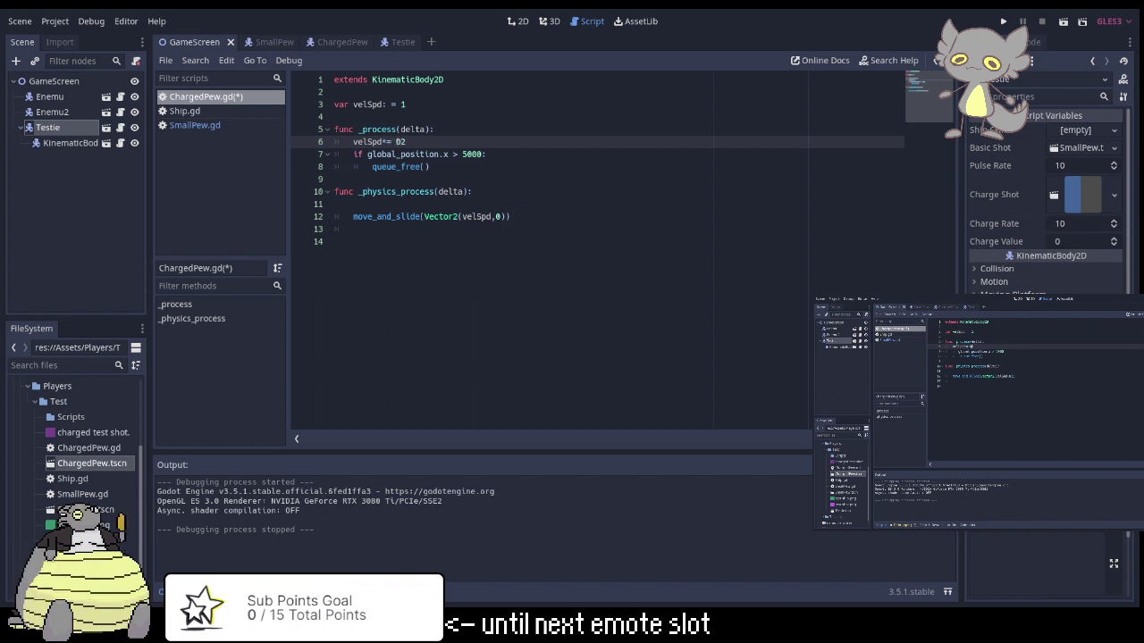
type(".")
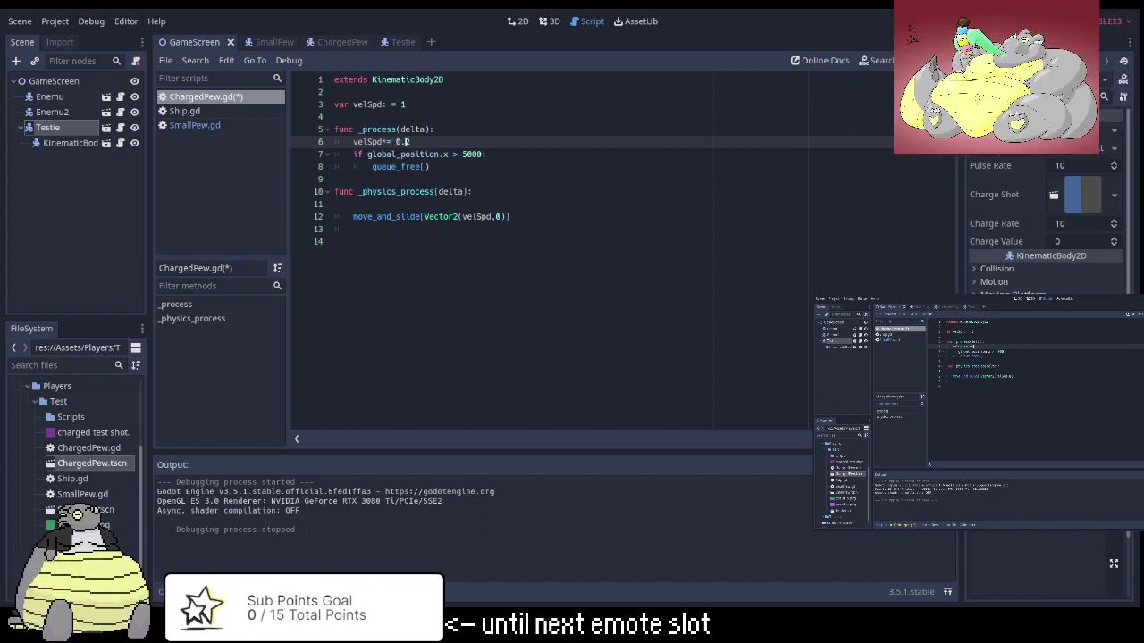
key("ctrl+s")
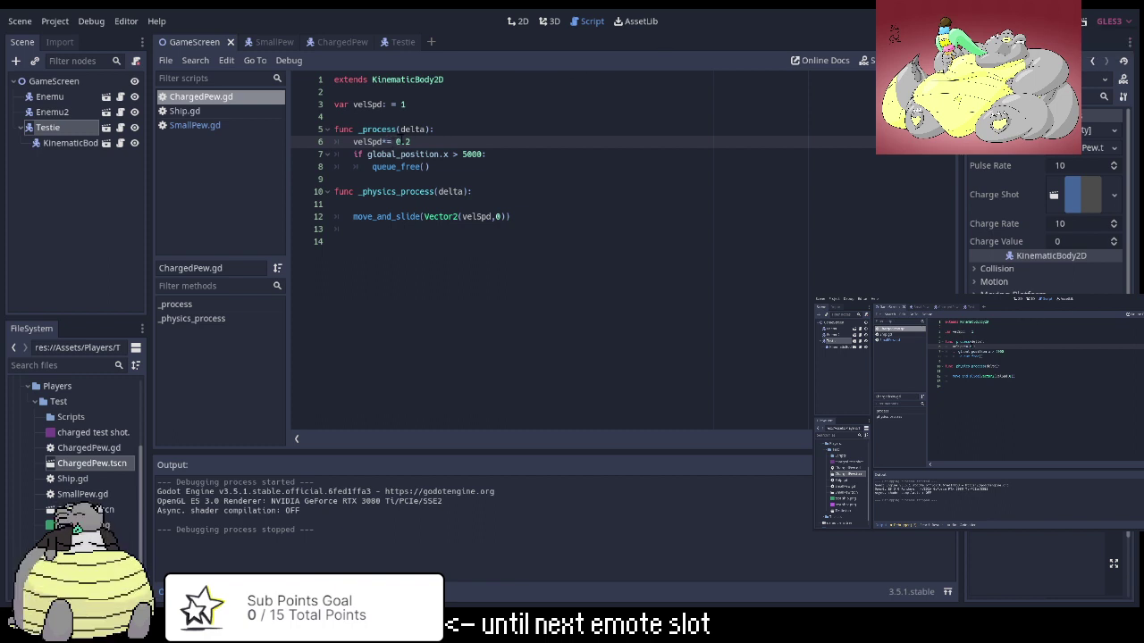
type("1")
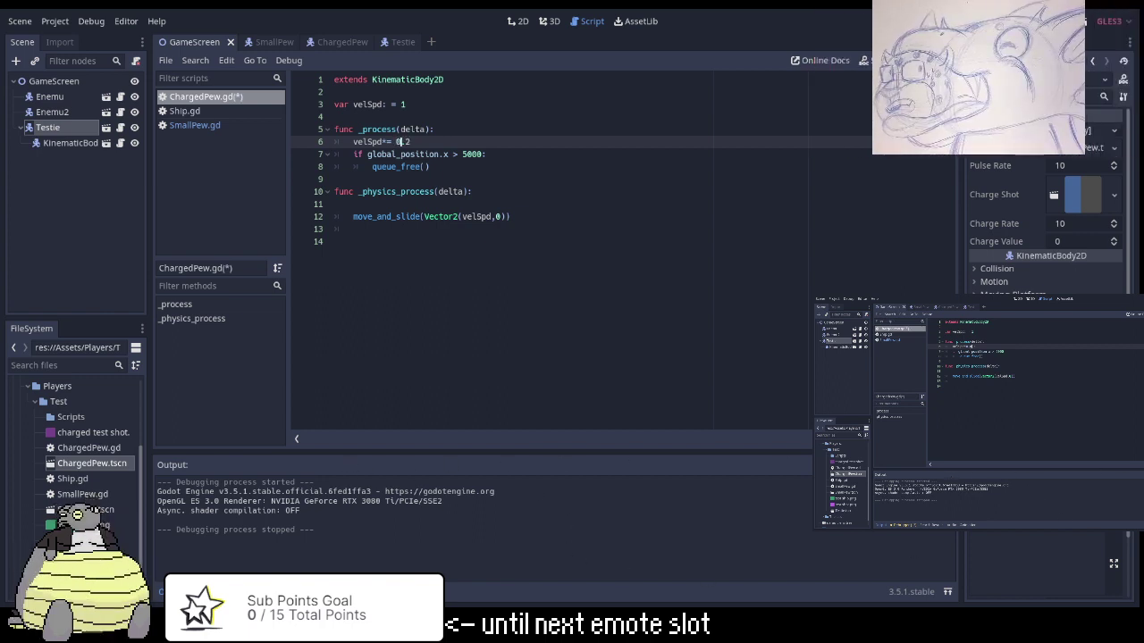
key("ctrl+s")
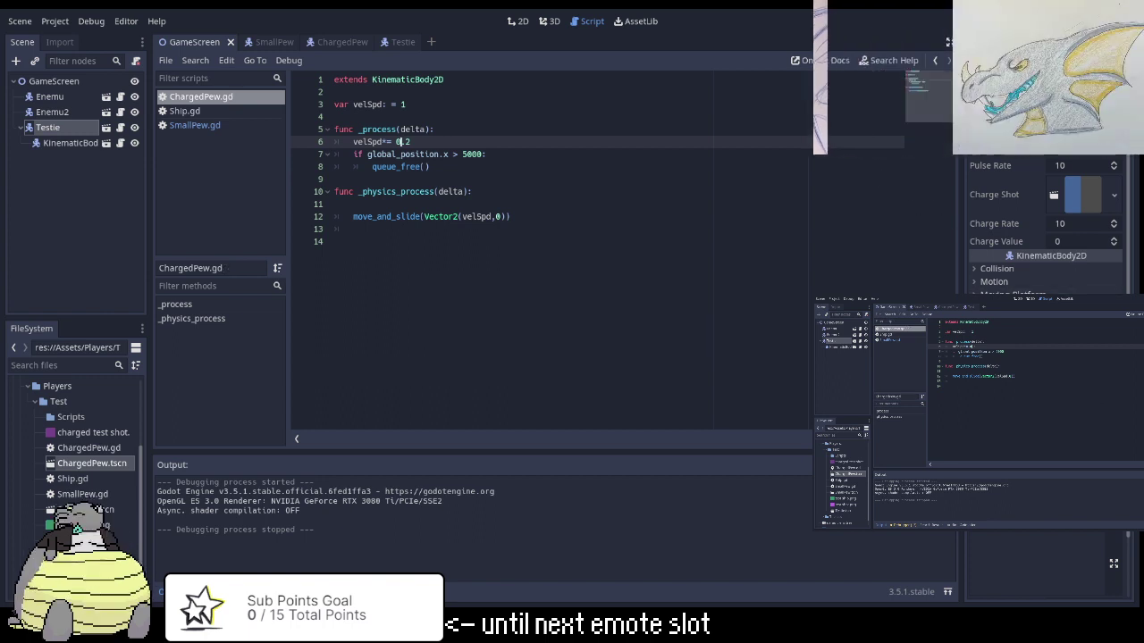
key("F6")
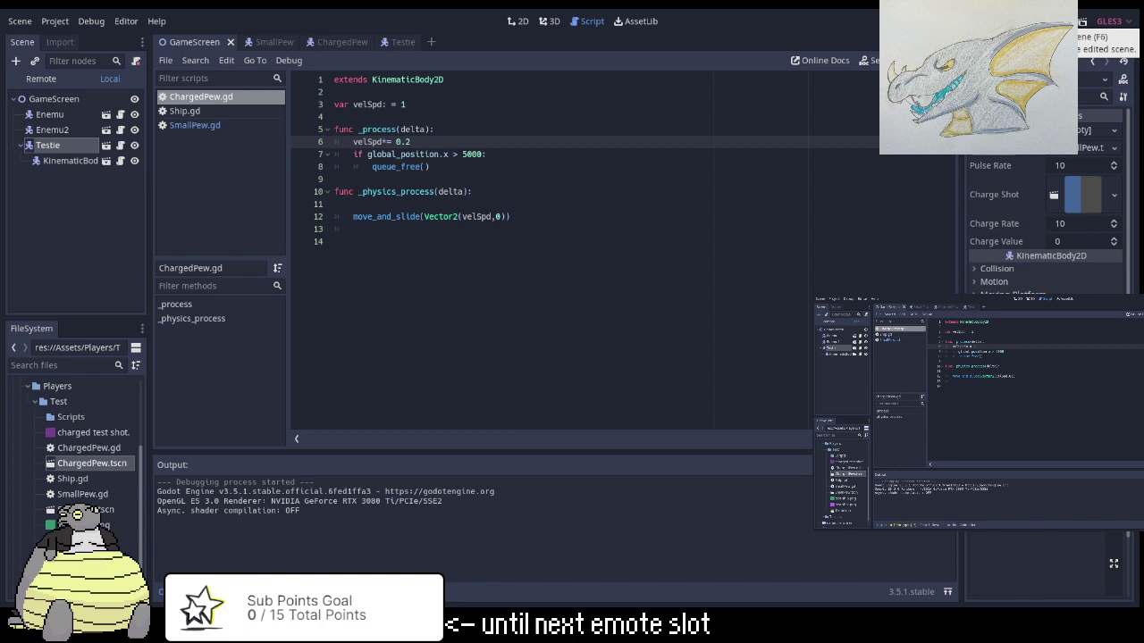
Change the line 6 multiplier from 0.2 to 1.2 and test-run the scene.
left_click(679, 116)
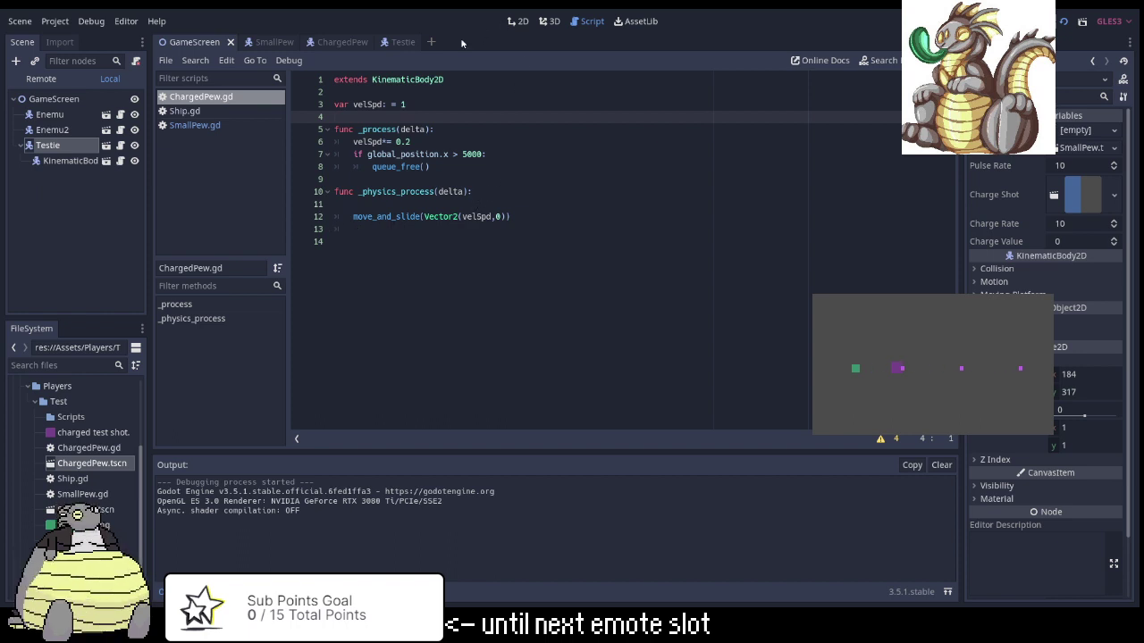
left_click(442, 142)
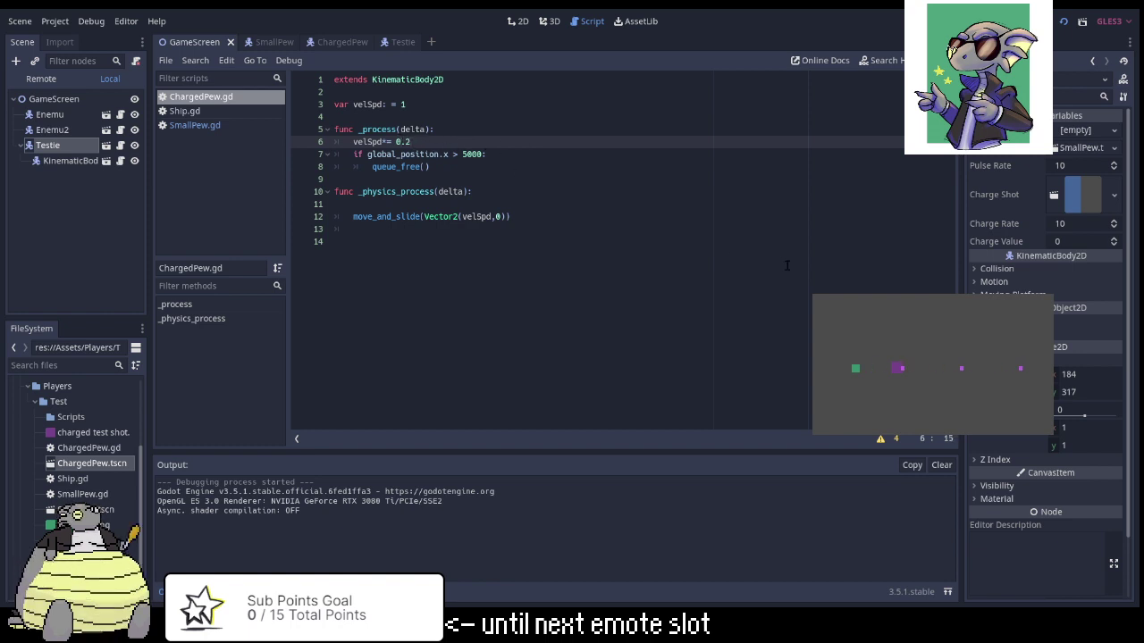
key("BackSpace")
type("1")
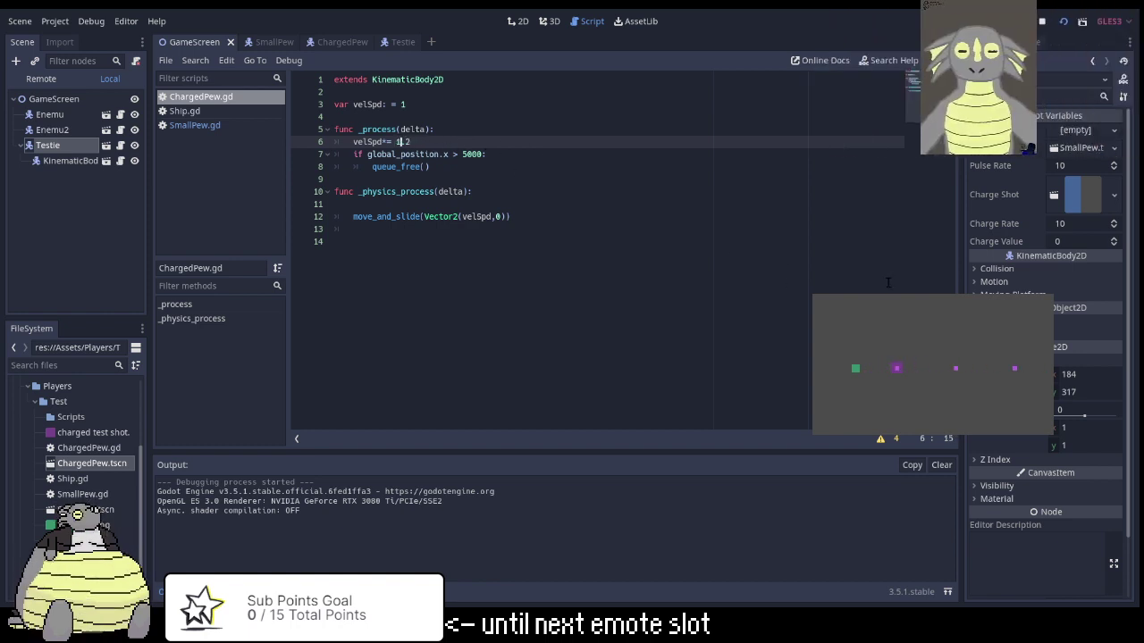
left_click(1064, 29)
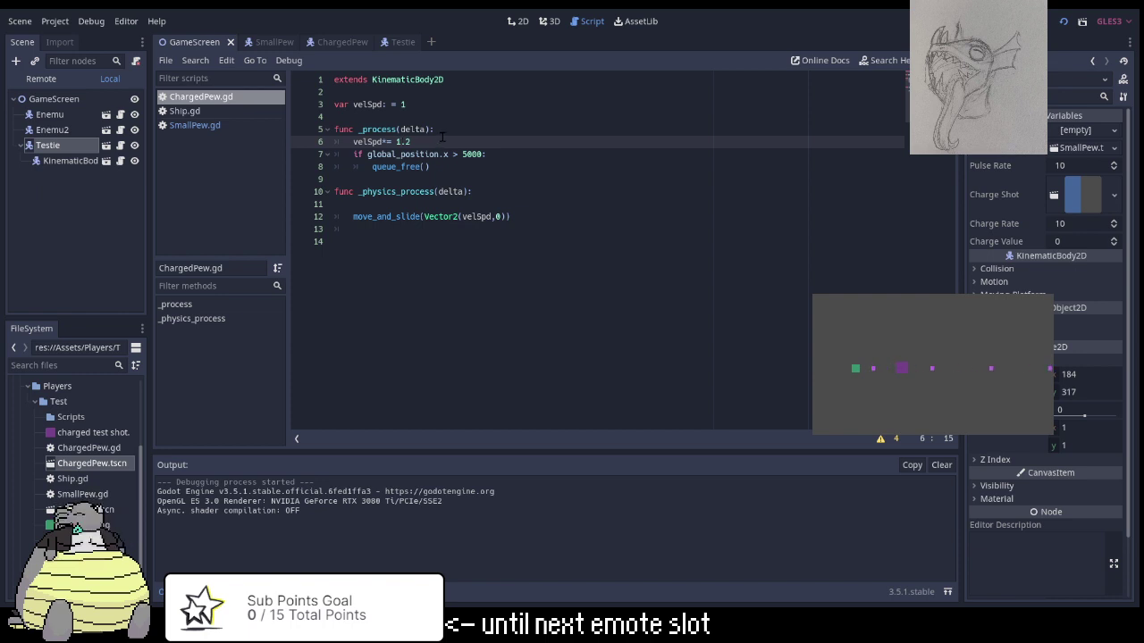
Raise the multiplier to 1.99999 and replay the scene.
key("End")
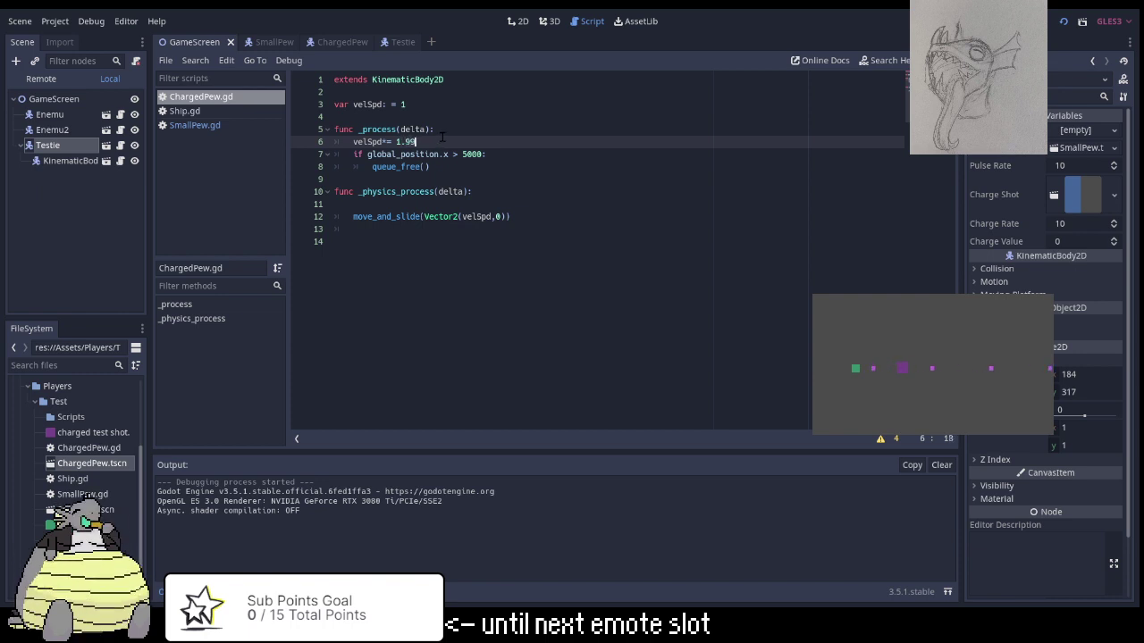
type("99999")
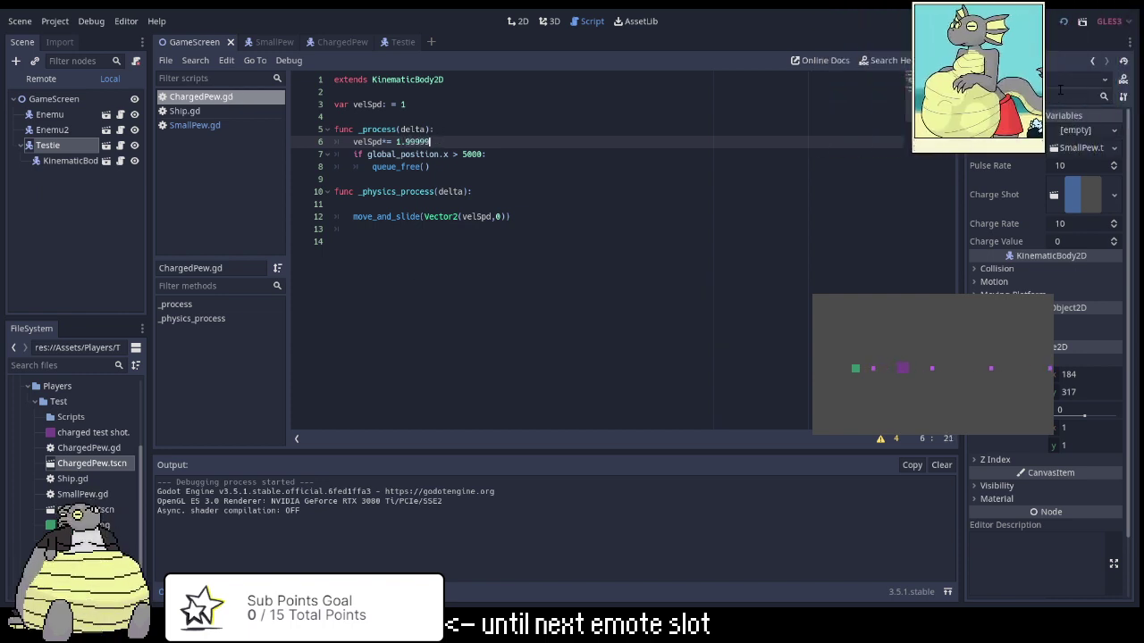
left_click(1064, 25)
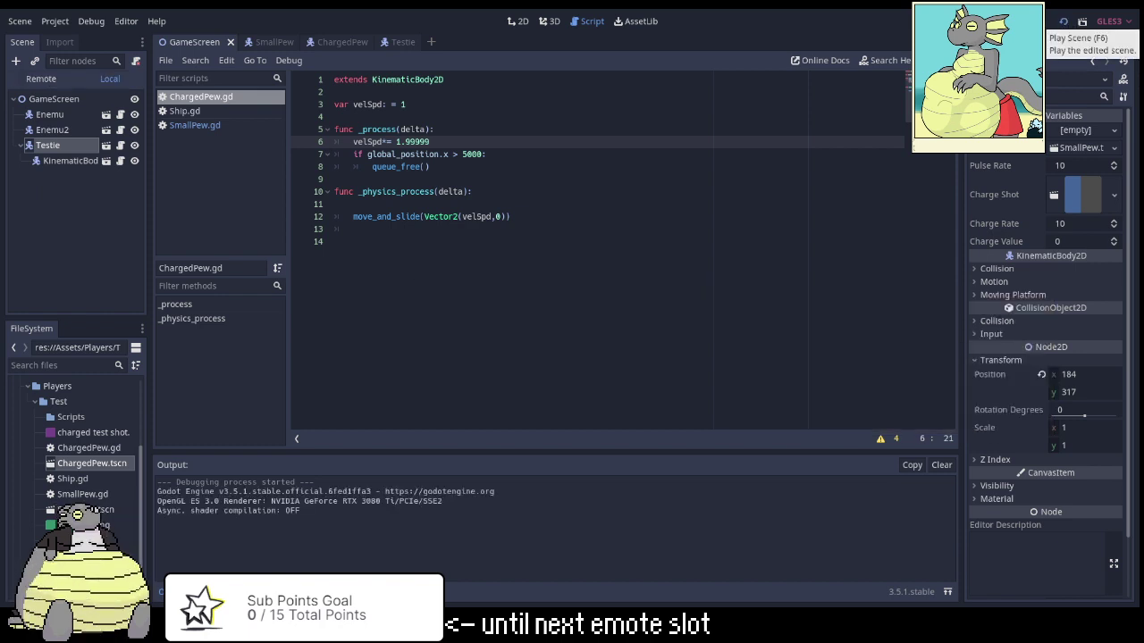
left_click(497, 269)
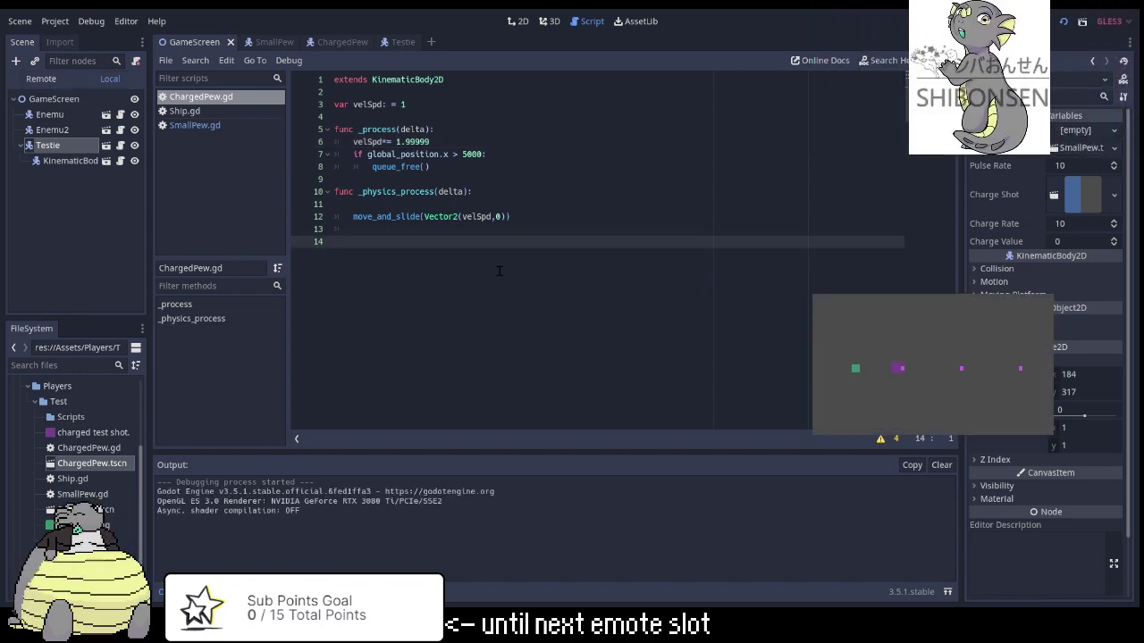
Change the multiplier to 1.1, declare velSpd as 1.0 on line 3, and save ChargedPew.gd.
left_click(456, 138)
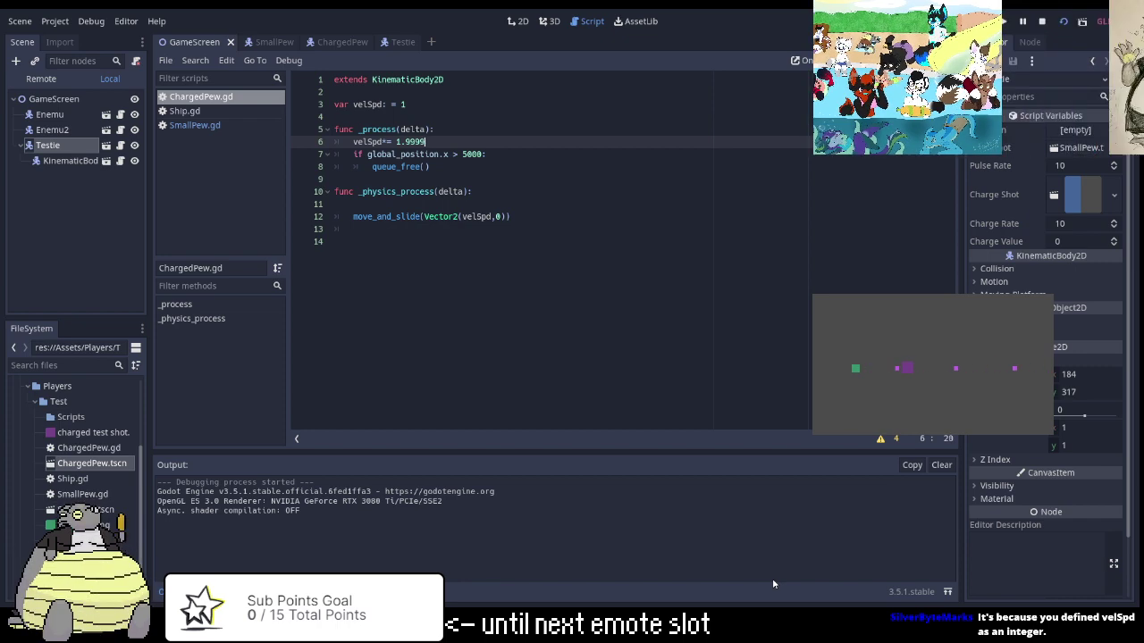
key("BackSpace")
key("BackSpace")
key("BackSpace")
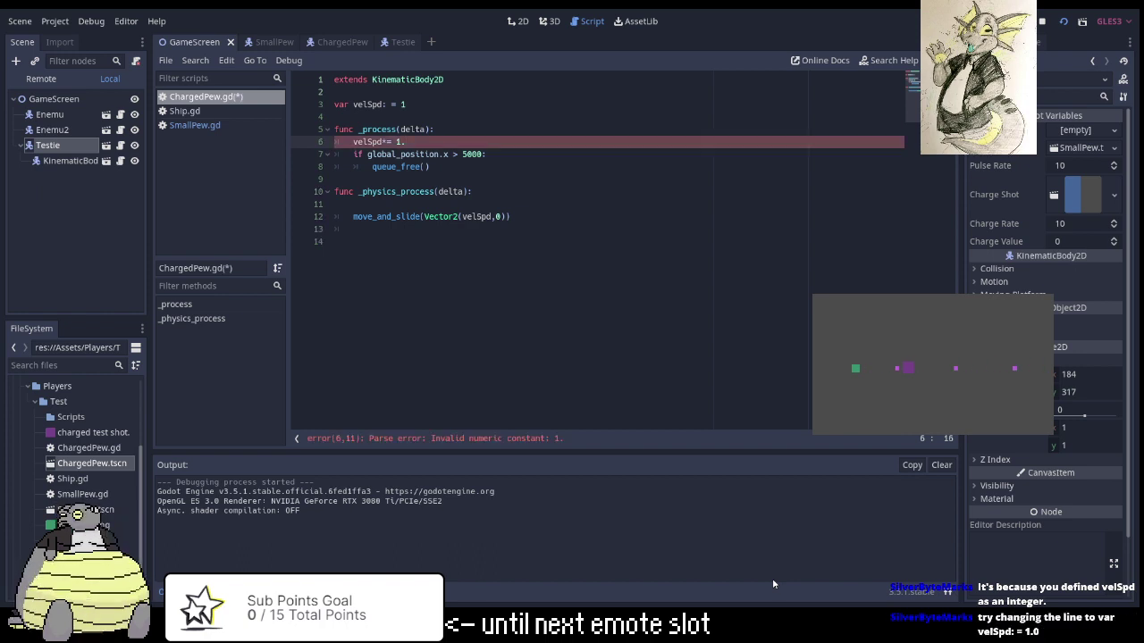
type("1")
key("Up")
key("Up")
key("Up")
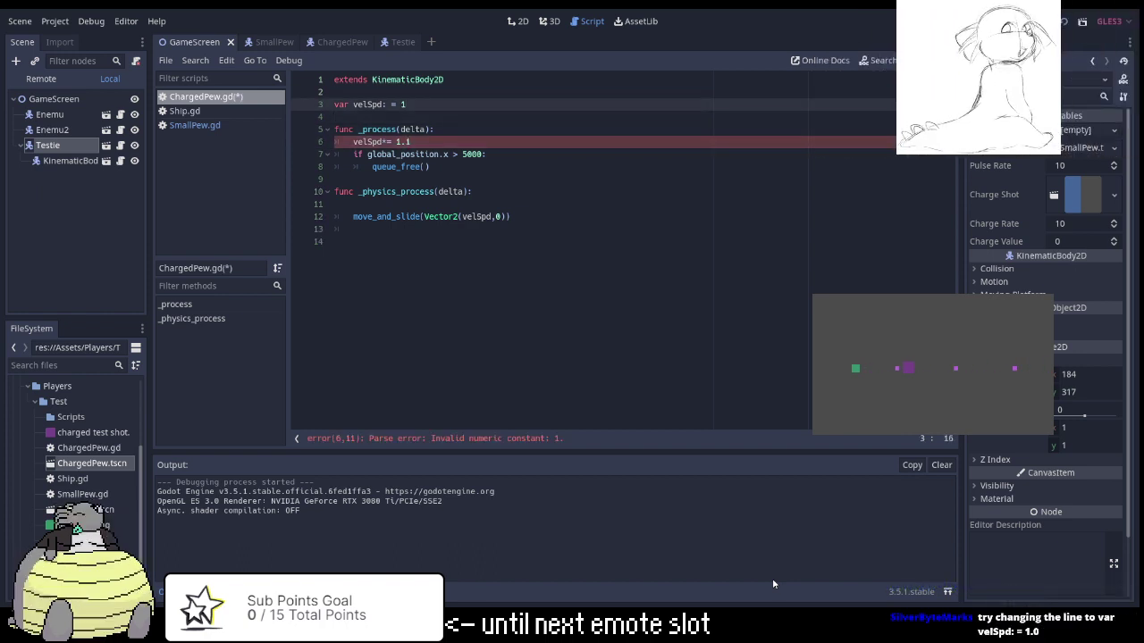
type(".0")
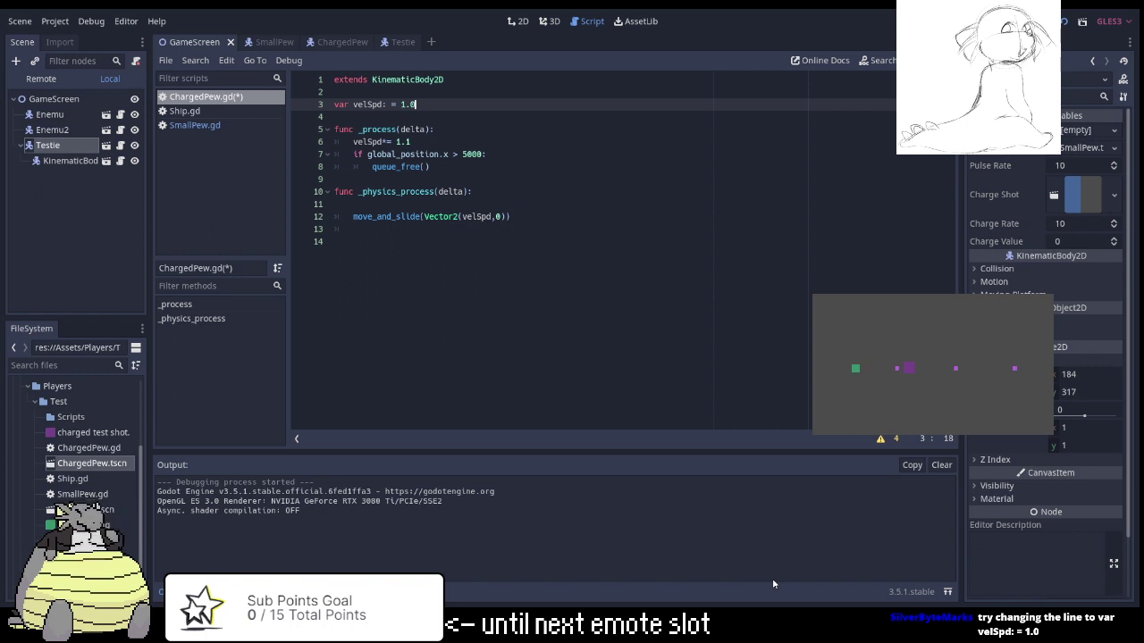
key("ctrl+s")
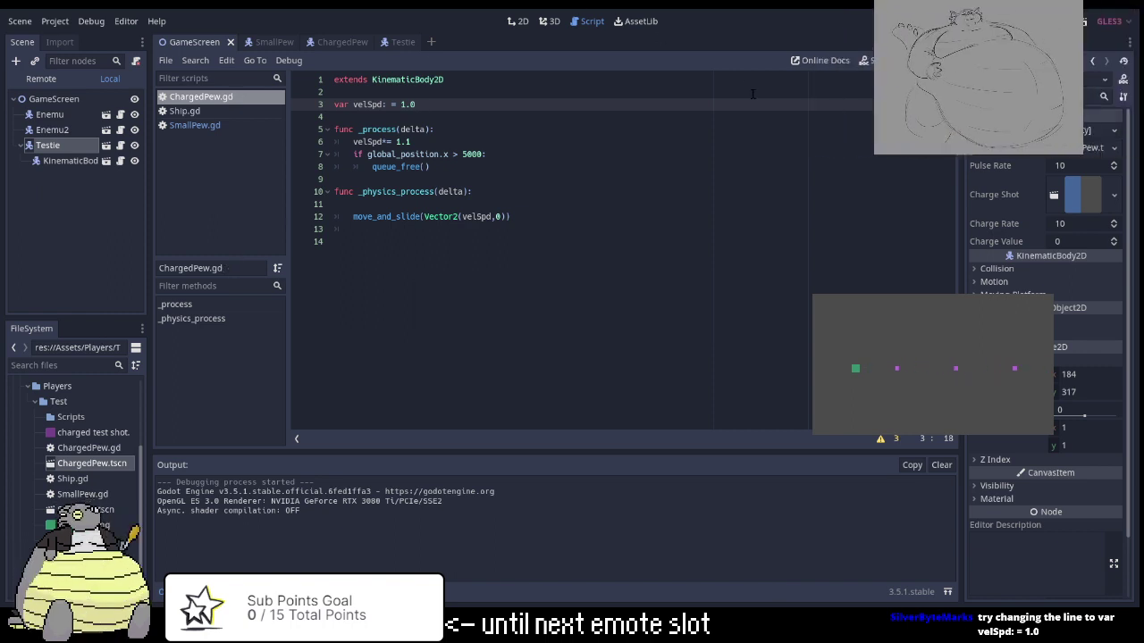
Test-run with the 1.1 multiplier, then change it to 1.2 and rerun the scene.
left_click(1057, 20)
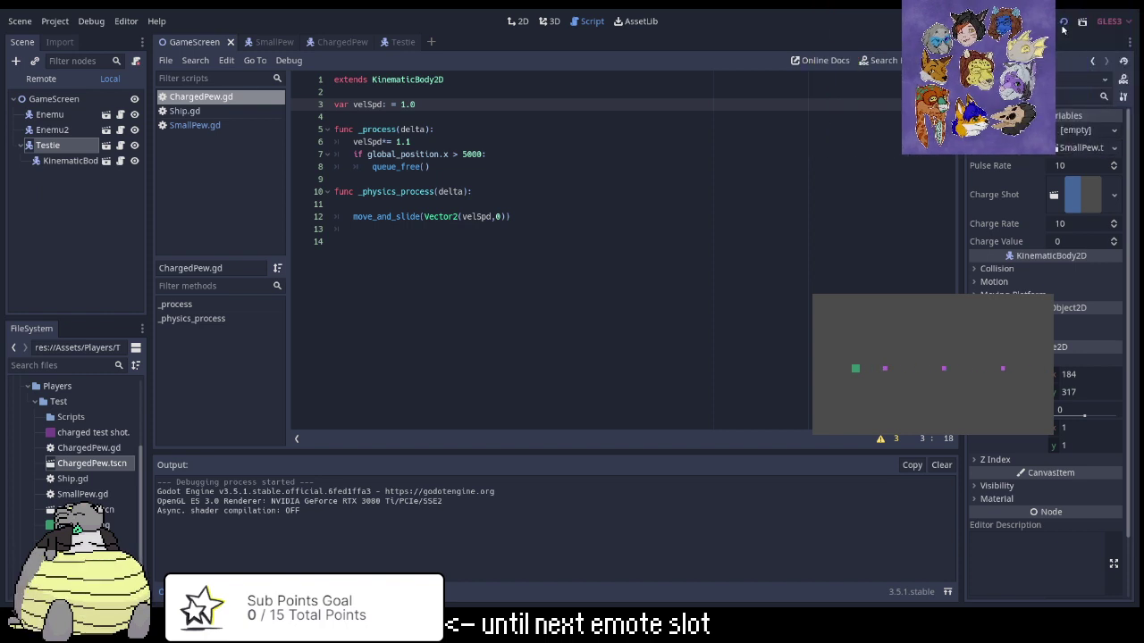
left_click(996, 194)
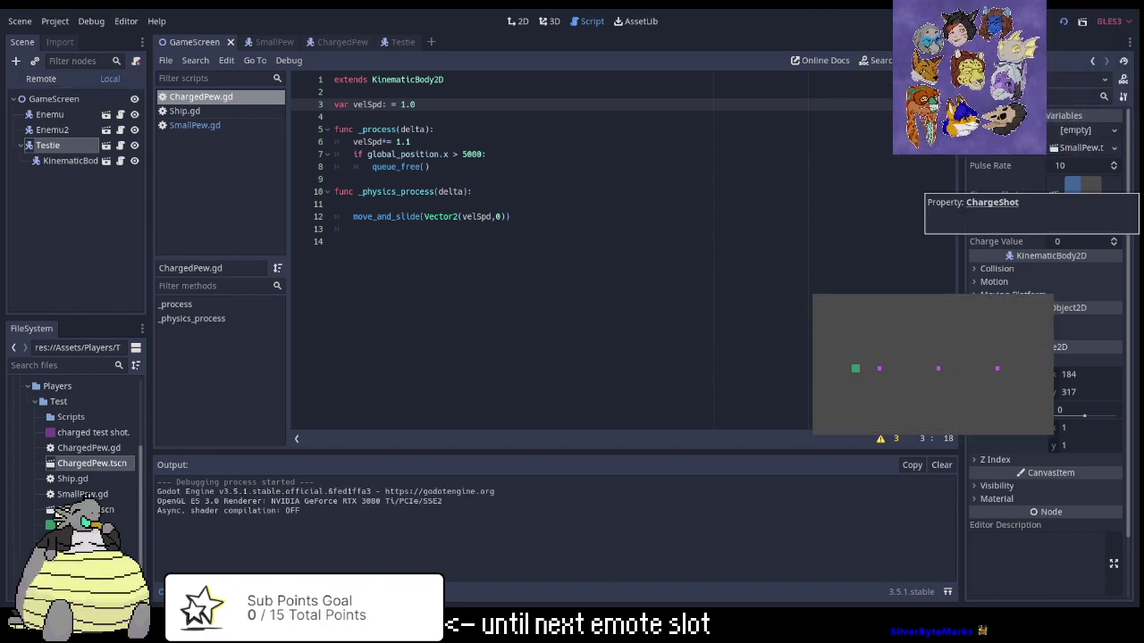
left_click(407, 141)
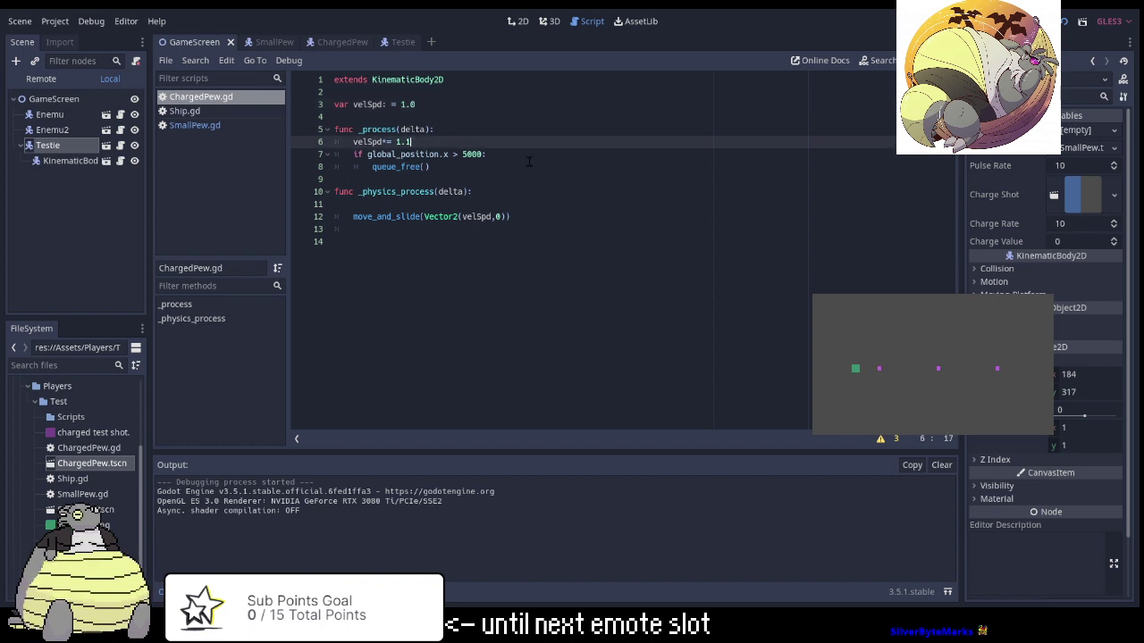
key("BackSpace")
type("2")
left_click(1066, 25)
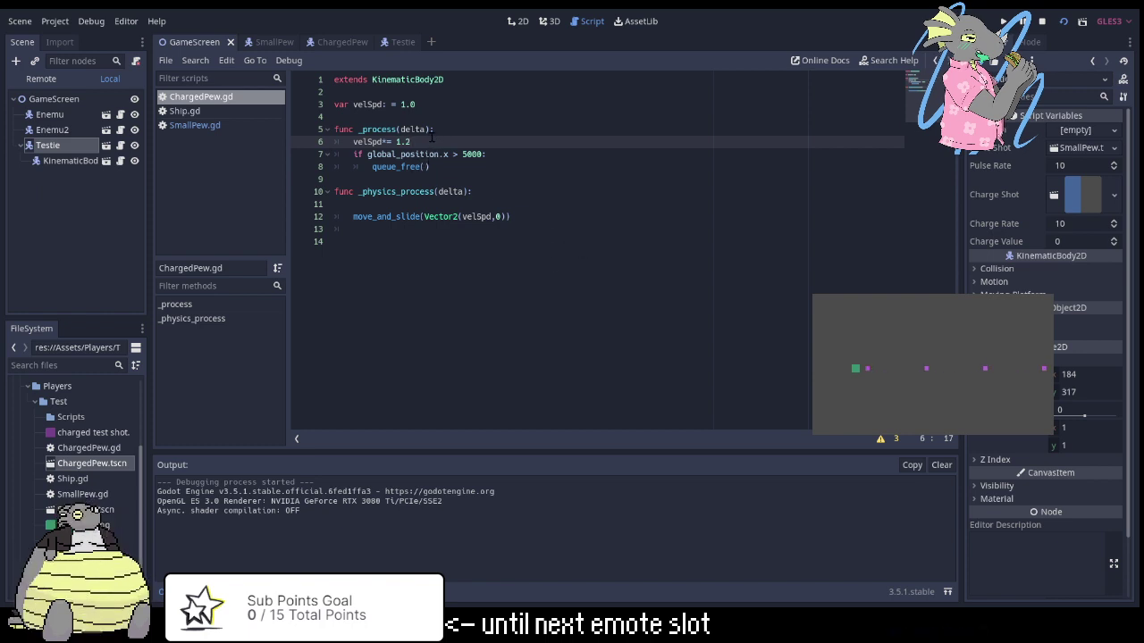
Change the multiplier to 1.3 and rerun the scene.
key("BackSpace")
type("3")
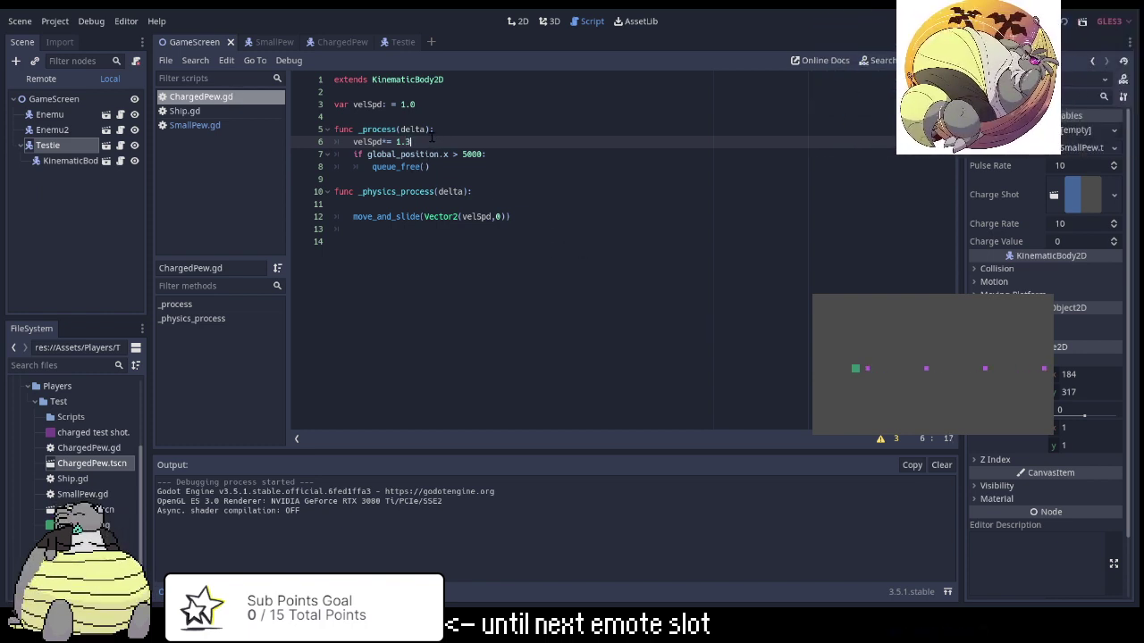
left_click(1063, 20)
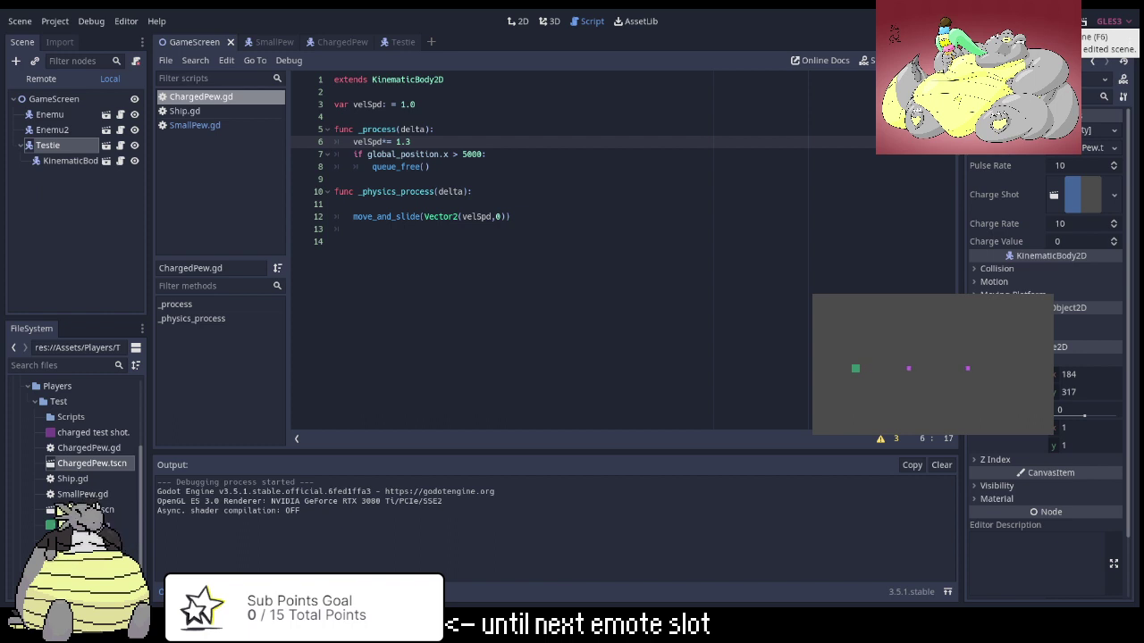
Switch to the Testie scene and expand its Basic Shot and Charge Shot resource details.
key("space")
key("ctrl+Tab")
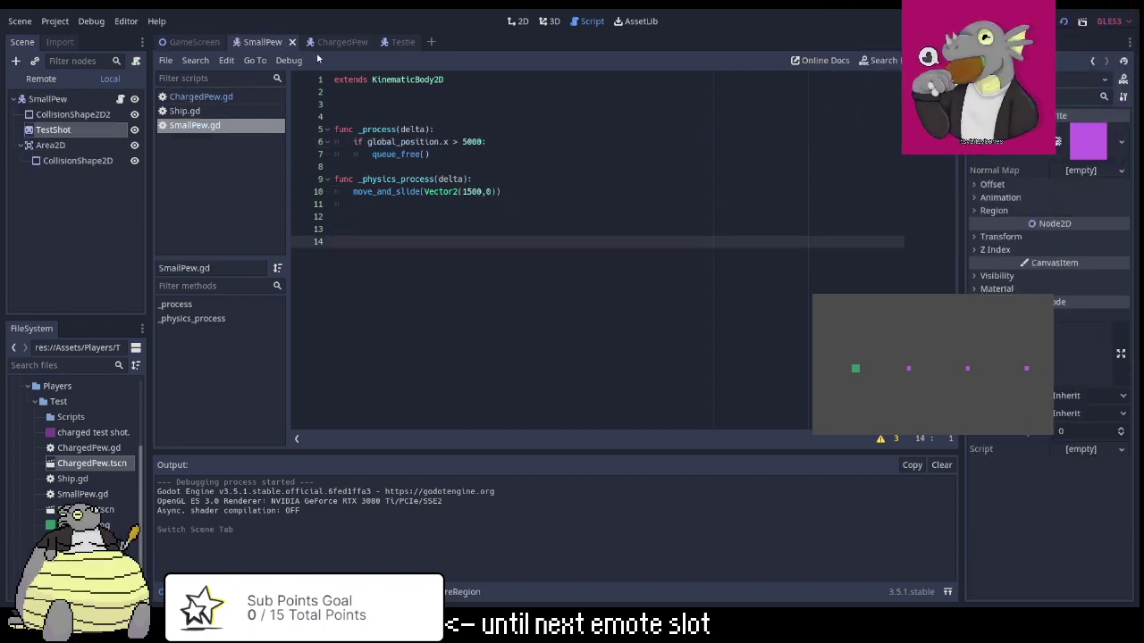
key("ctrl+Tab")
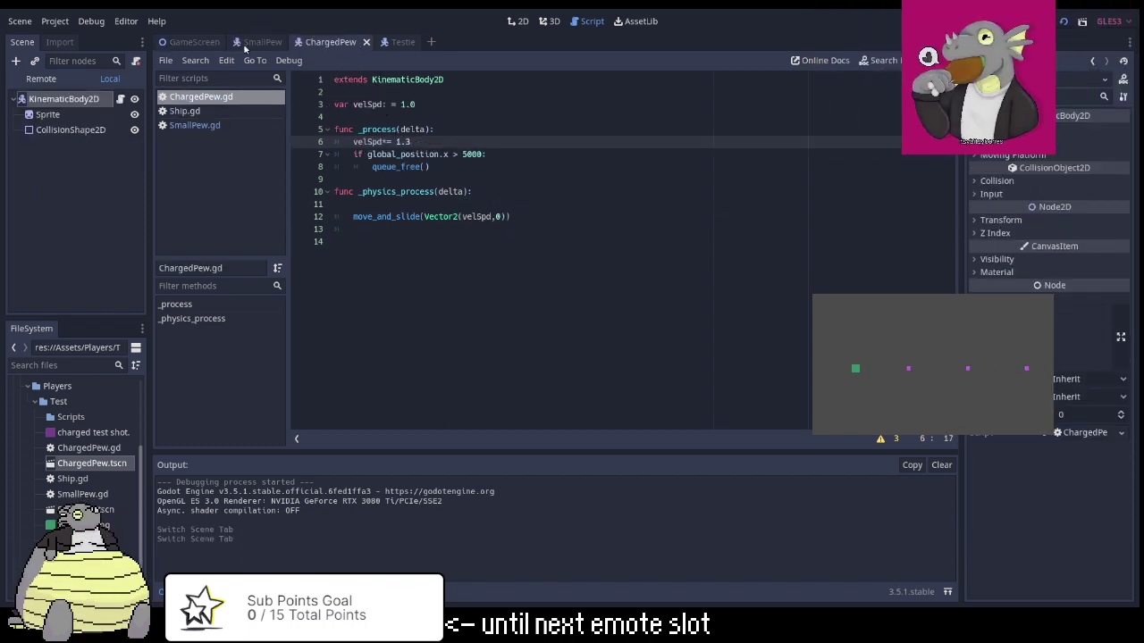
key("ctrl+Tab")
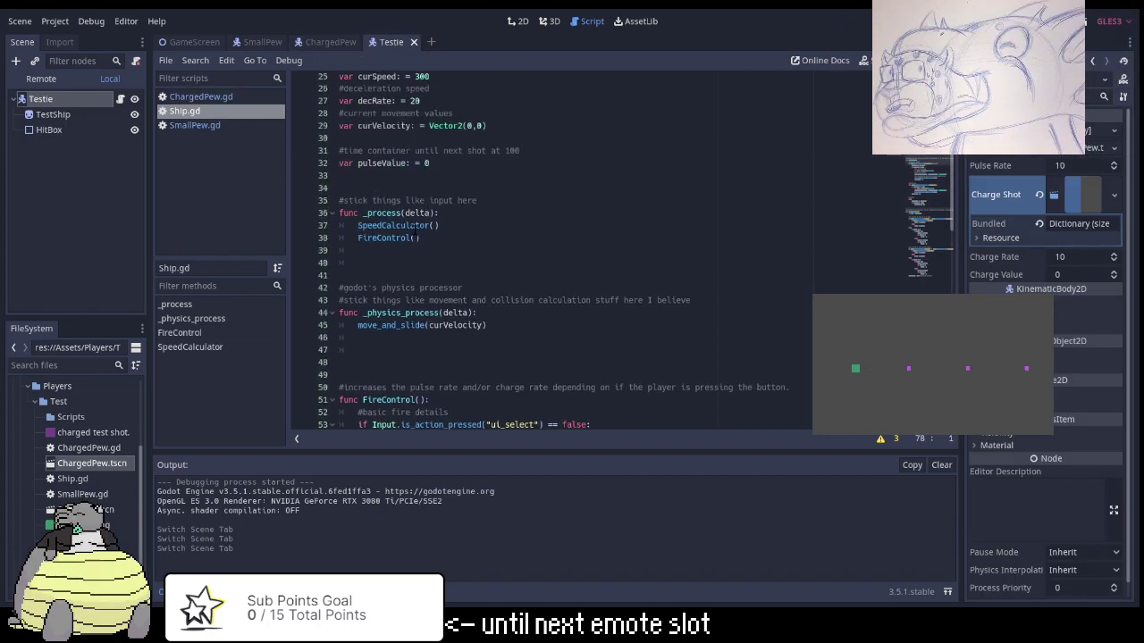
scroll(478, 272, "up", 8)
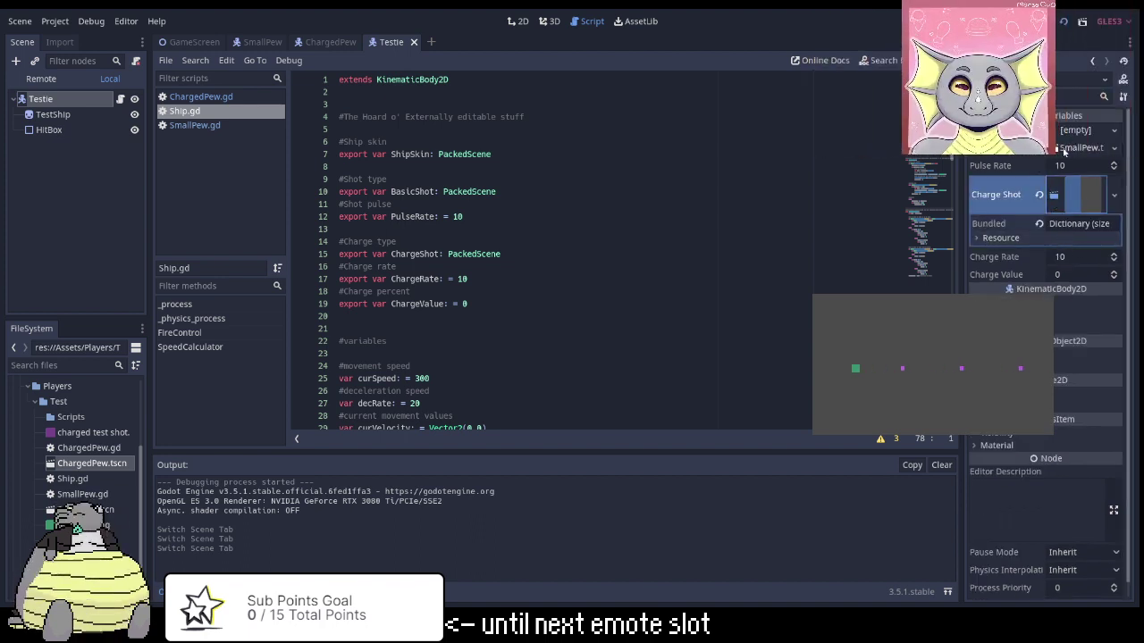
left_click(1063, 149)
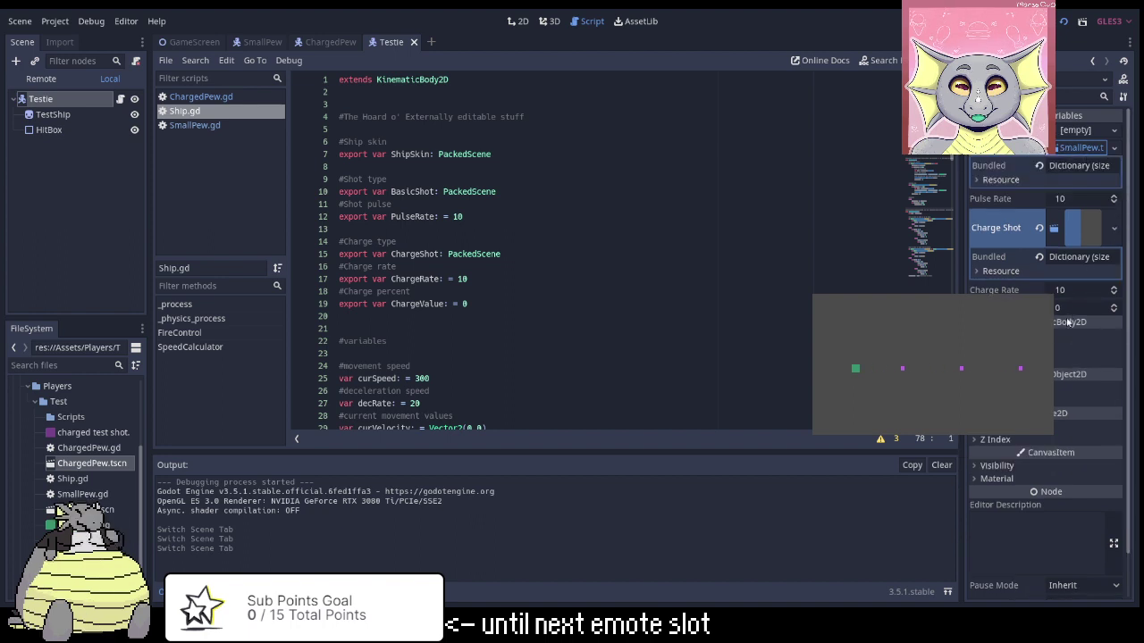
left_click(1007, 277)
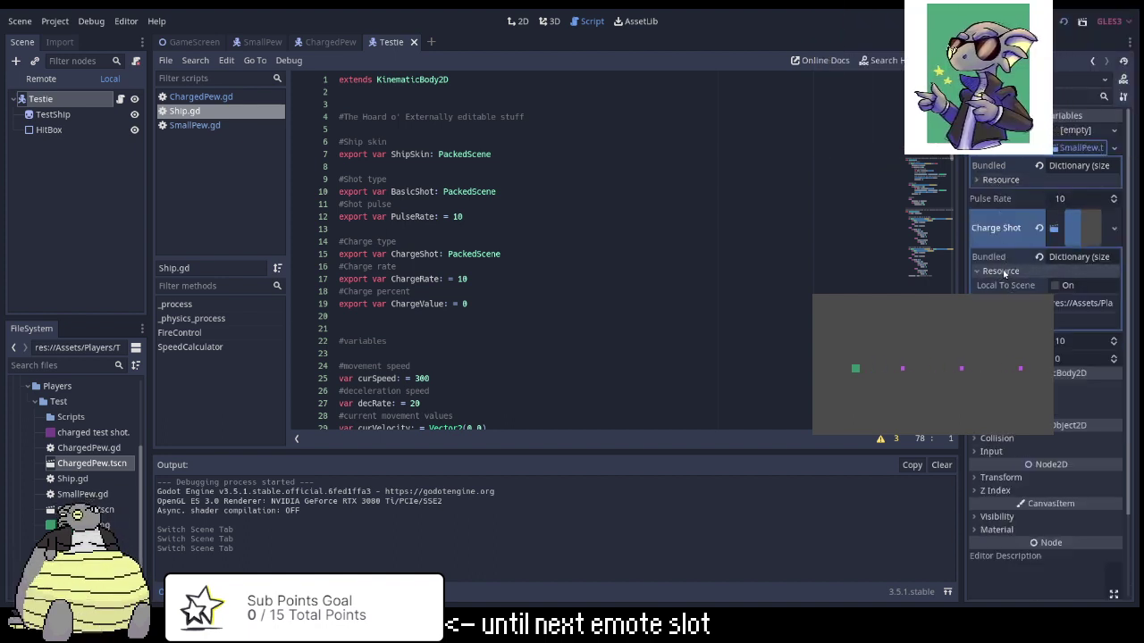
Collapse the Charge Shot details and scroll through Ship.gd to the FireControl function.
left_click(1006, 271)
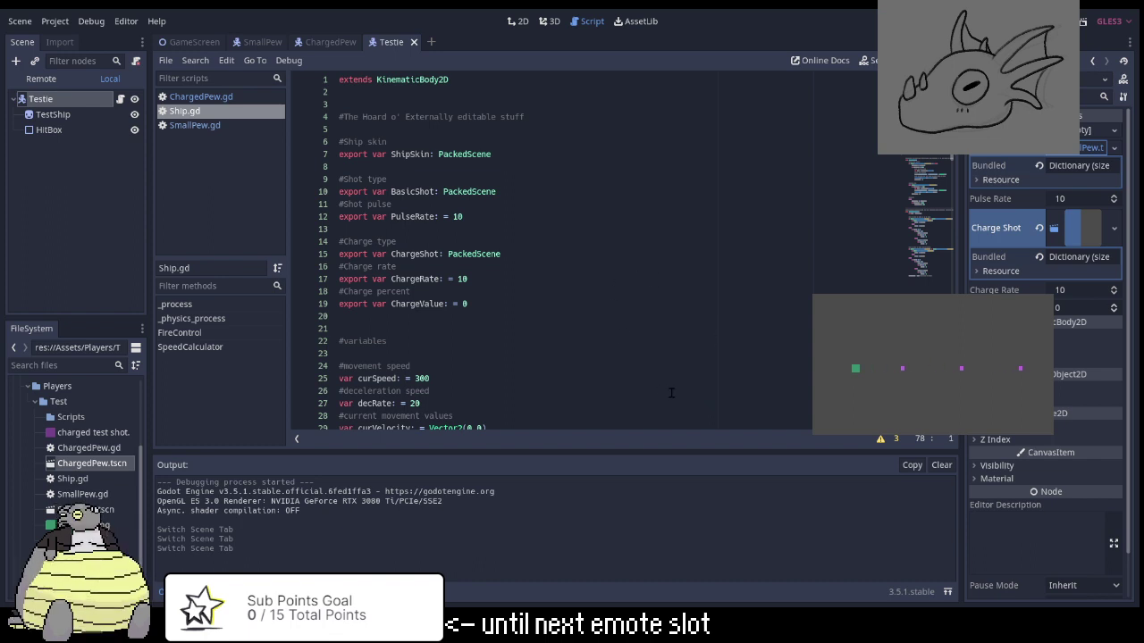
scroll(671, 392, "down", 5)
scroll(673, 380, "up", 1)
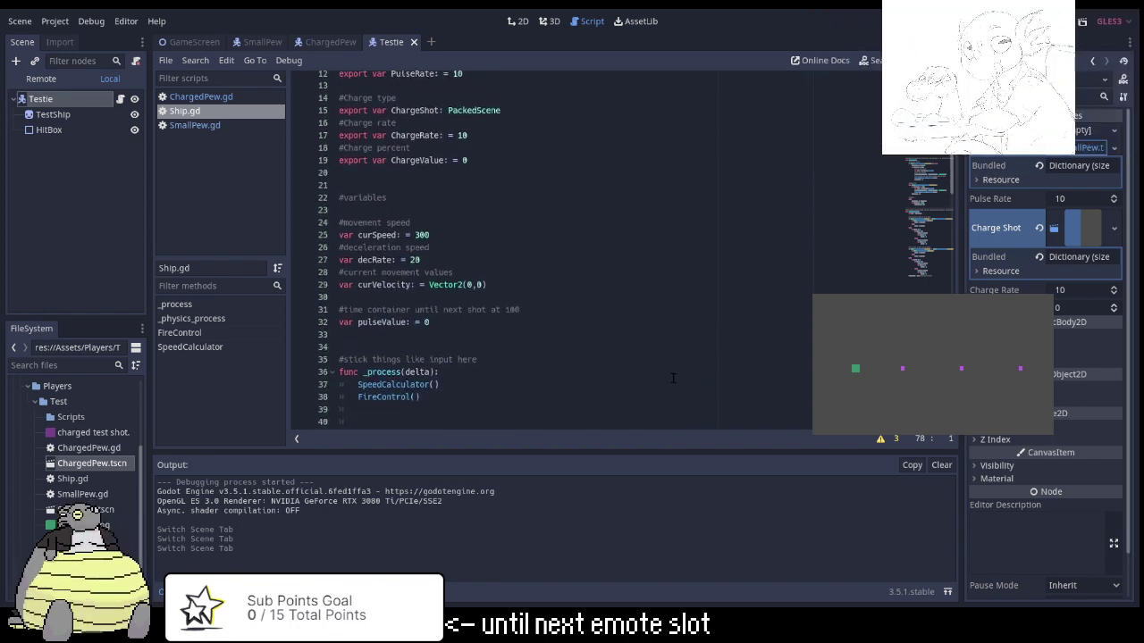
scroll(673, 378, "down", 6)
scroll(673, 378, "down", 4)
scroll(673, 378, "down", 1)
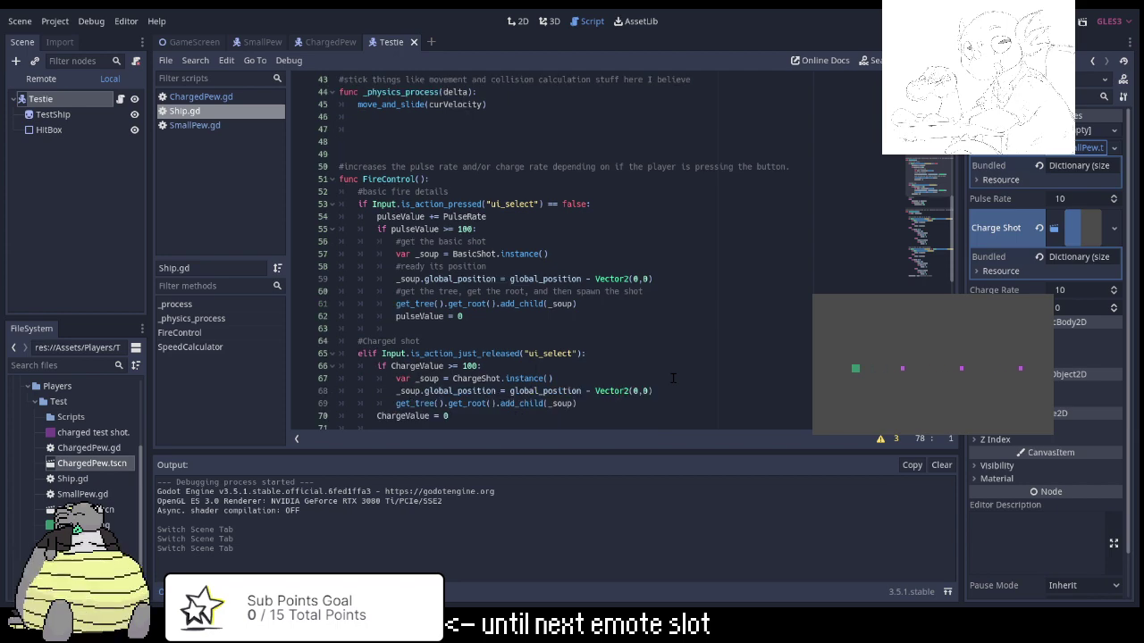
scroll(673, 378, "down", 3)
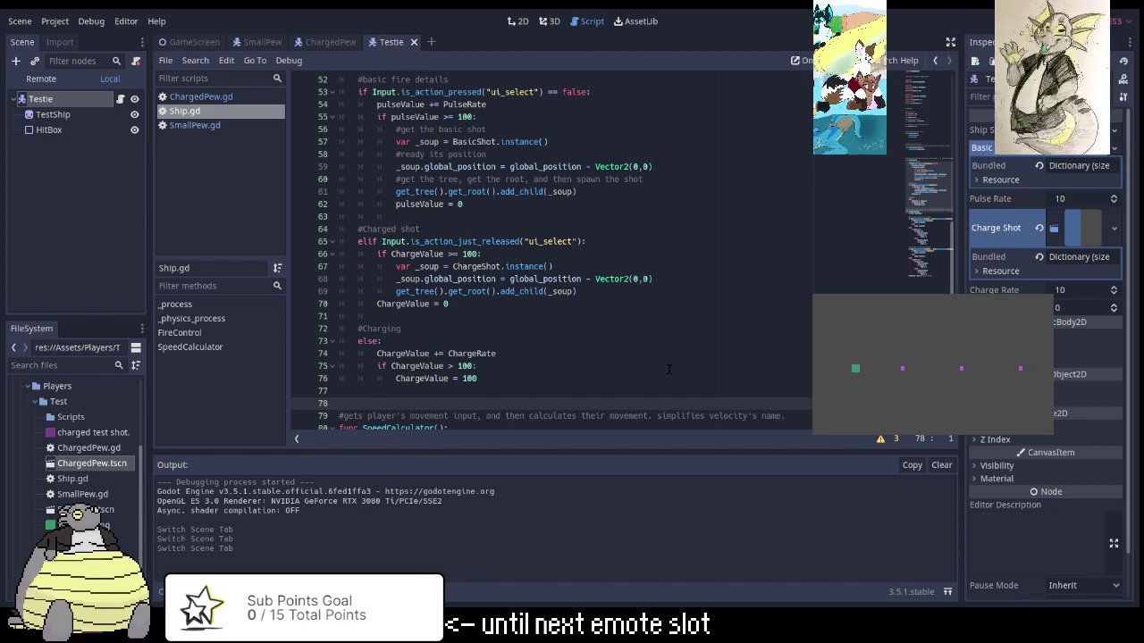
scroll(669, 369, "up", 9)
scroll(668, 369, "up", 8)
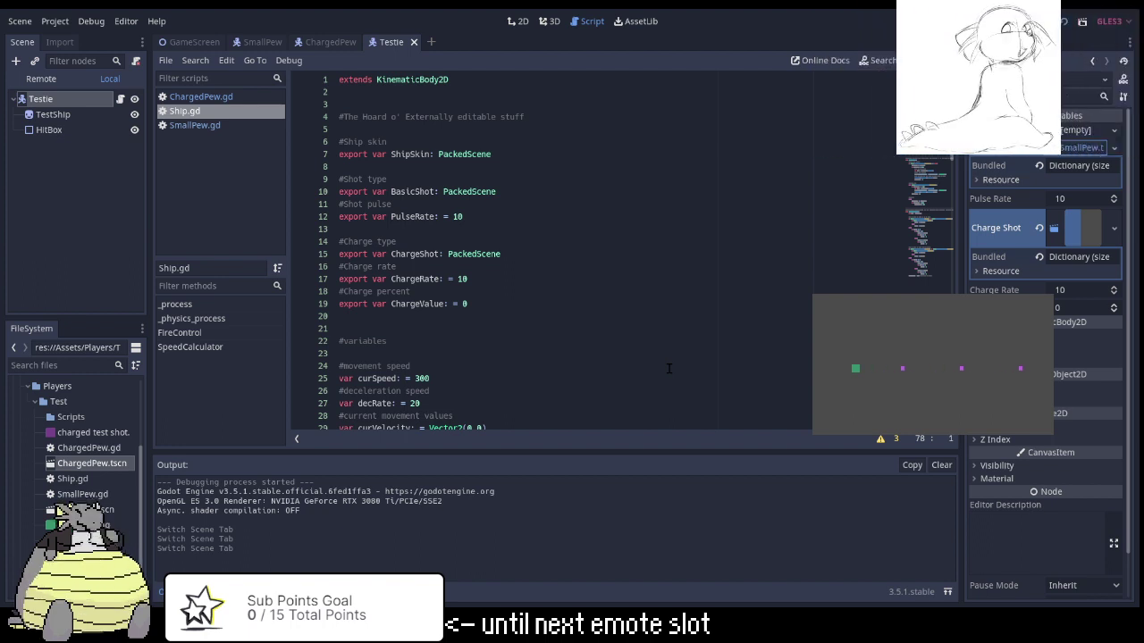
scroll(668, 369, "down", 6)
scroll(669, 369, "down", 3)
scroll(668, 369, "down", 5)
scroll(669, 369, "down", 3)
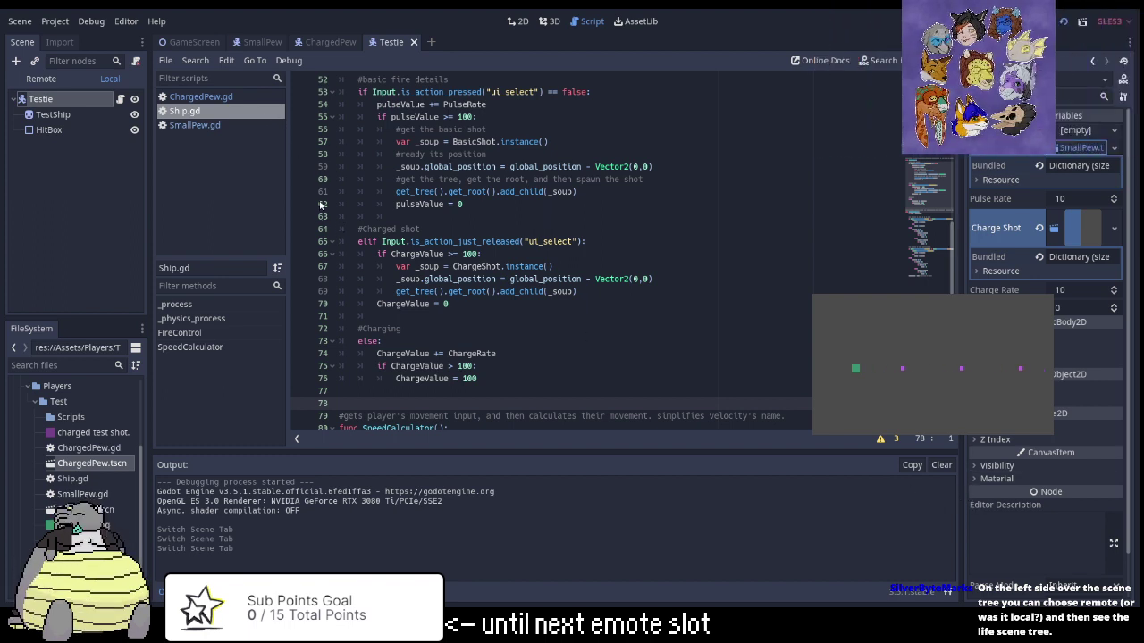
In the GameScreen scene's Remote tree, expand GameScreen and select the live Testie ship.
left_click(190, 42)
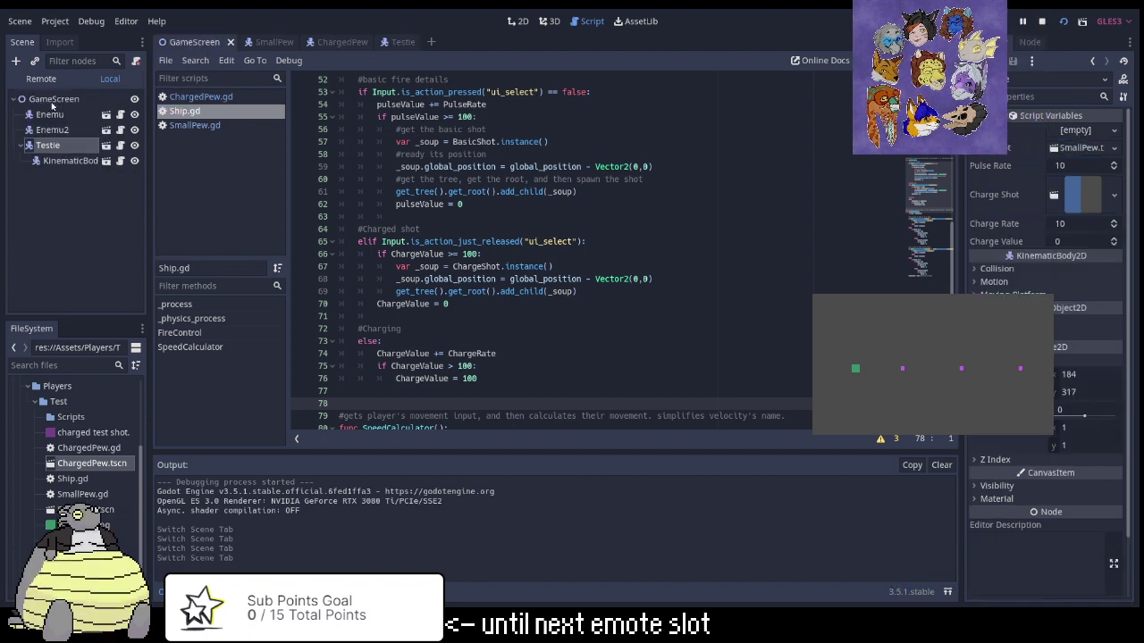
left_click(52, 102)
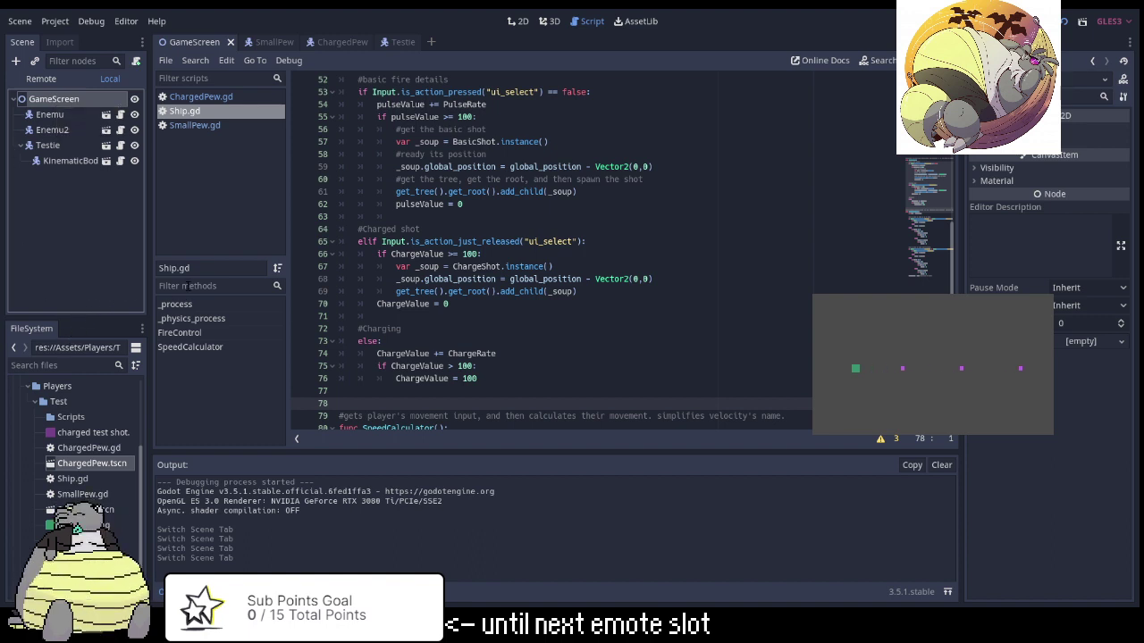
left_click(17, 81)
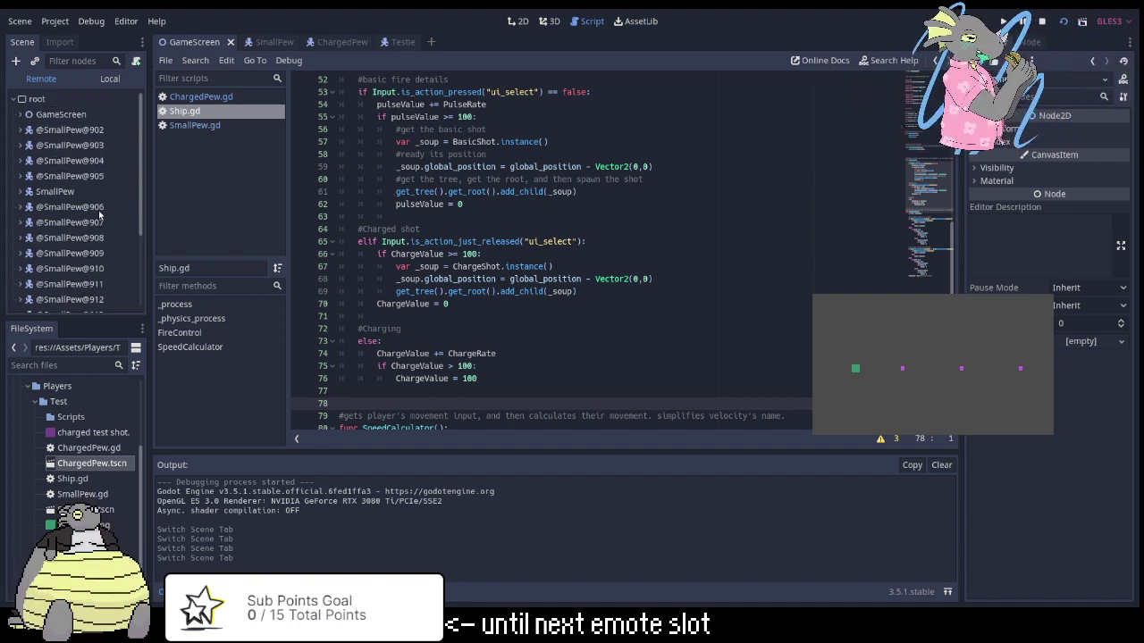
left_click(22, 113)
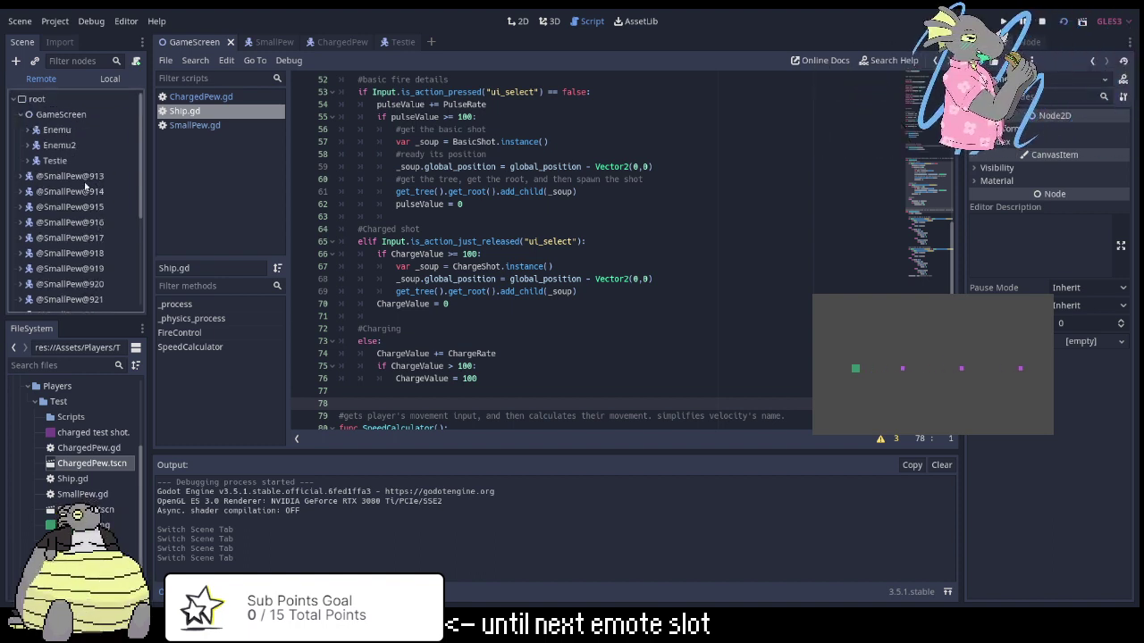
left_click(59, 161)
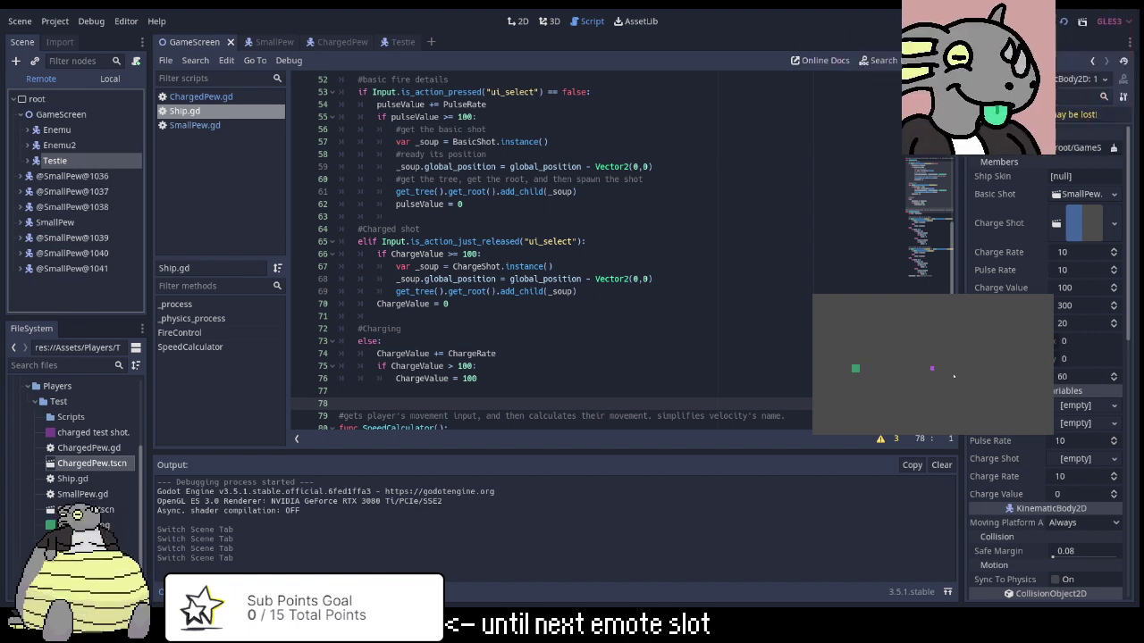
Restart the game, expand the live Testie node in the Remote tree, and inspect its nodes.
key("F5")
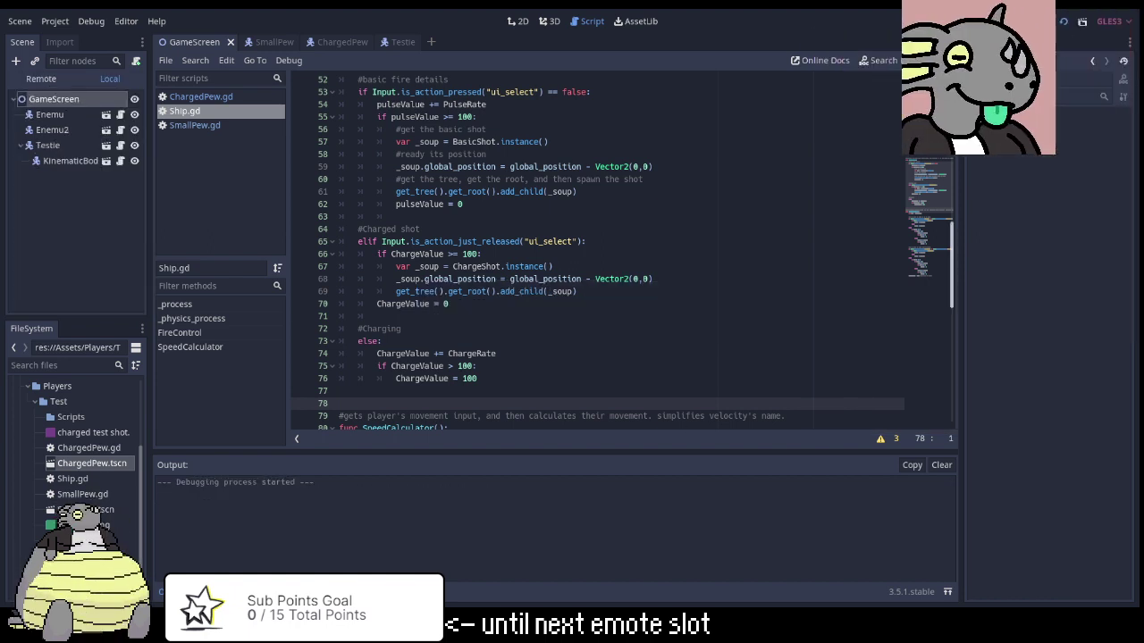
left_click(41, 79)
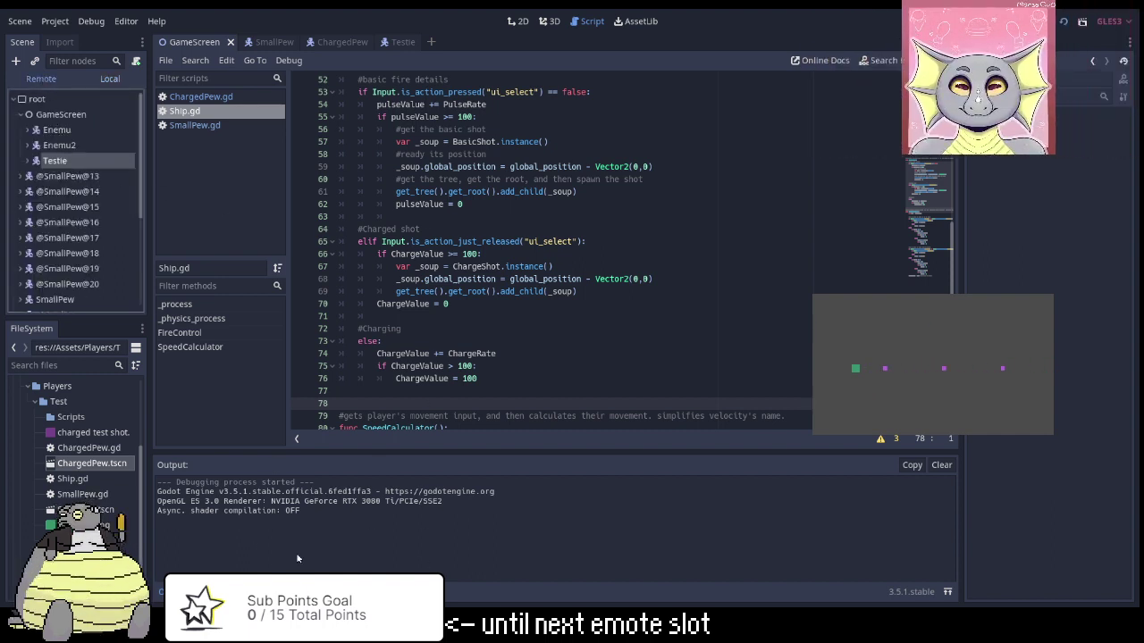
left_click(27, 160)
left_click(62, 177)
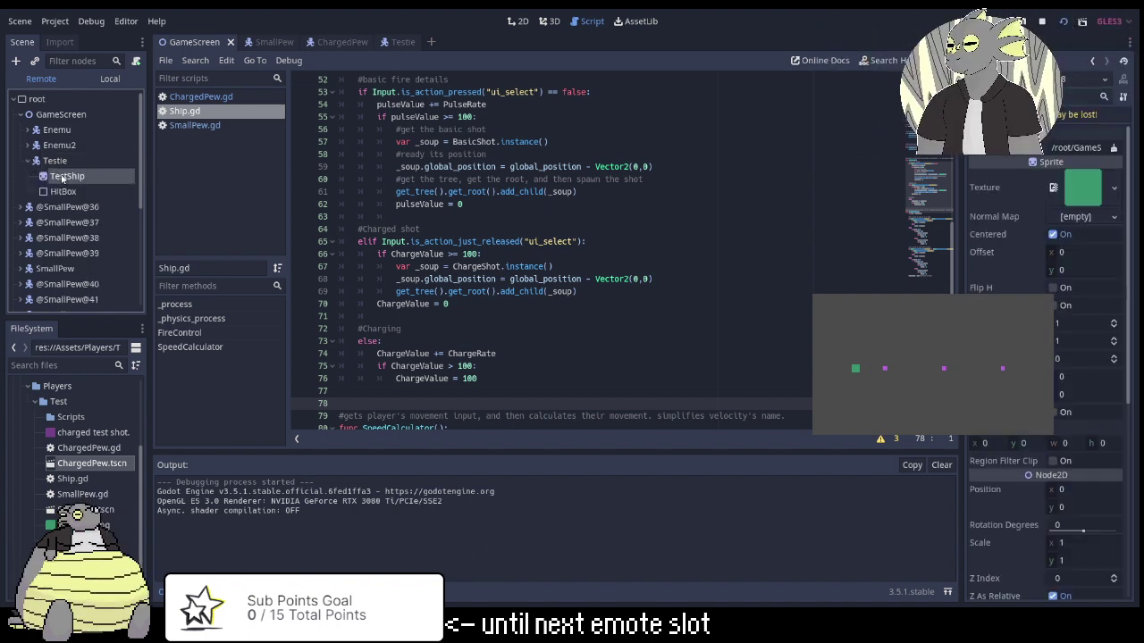
left_click(54, 160)
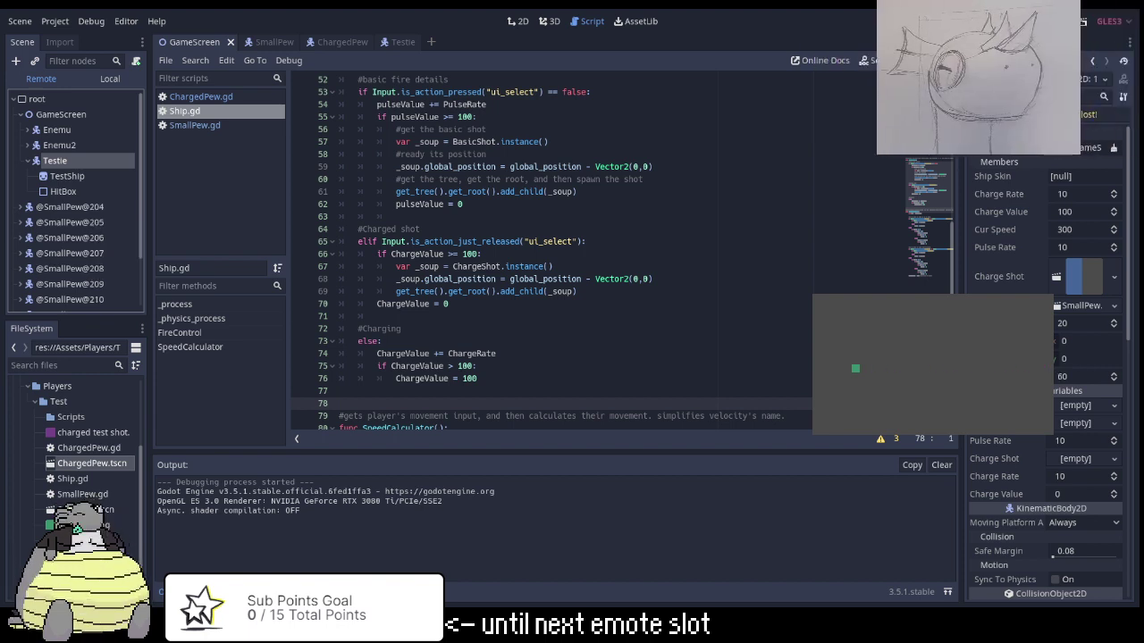
Expand the live Charge Shot resource and open, then dismiss, its resource type list.
left_click(1077, 276)
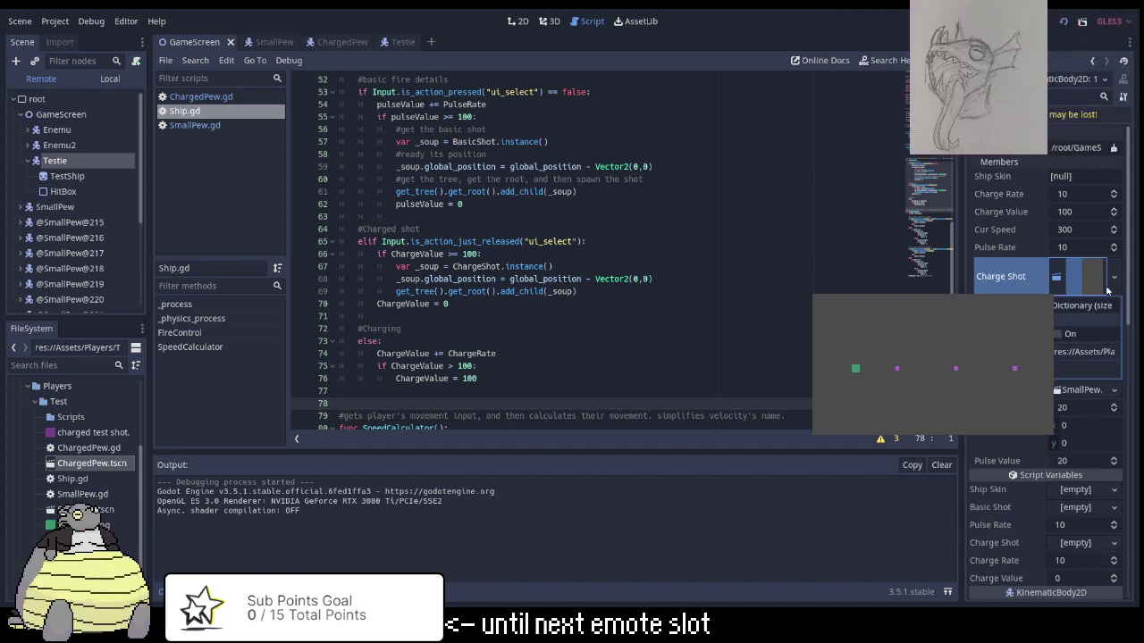
left_click(1113, 278)
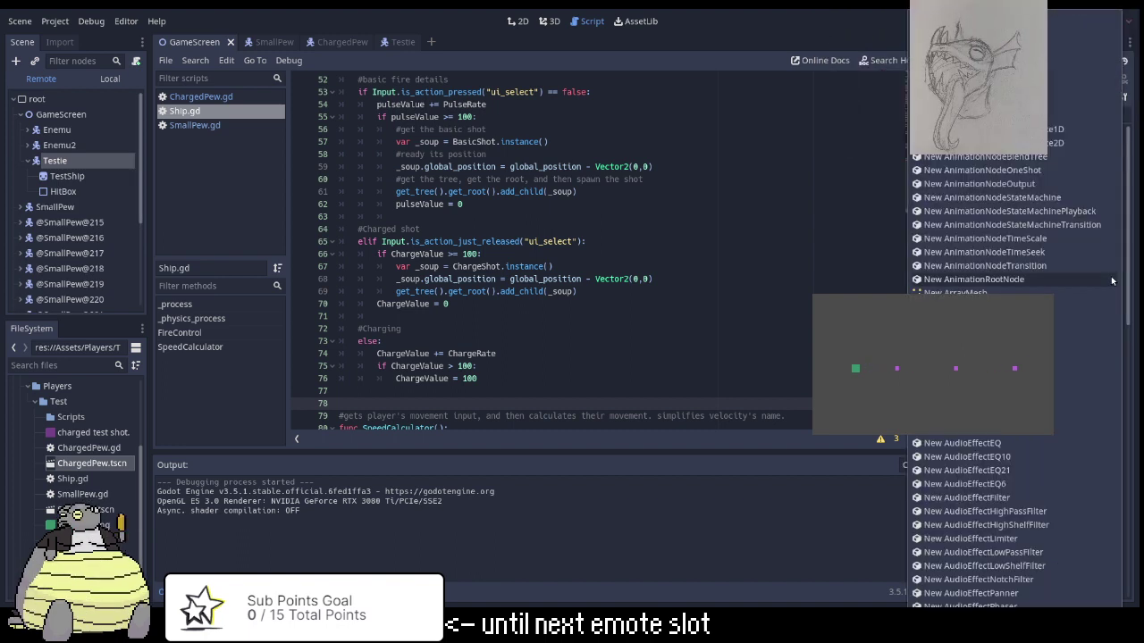
left_click(742, 432)
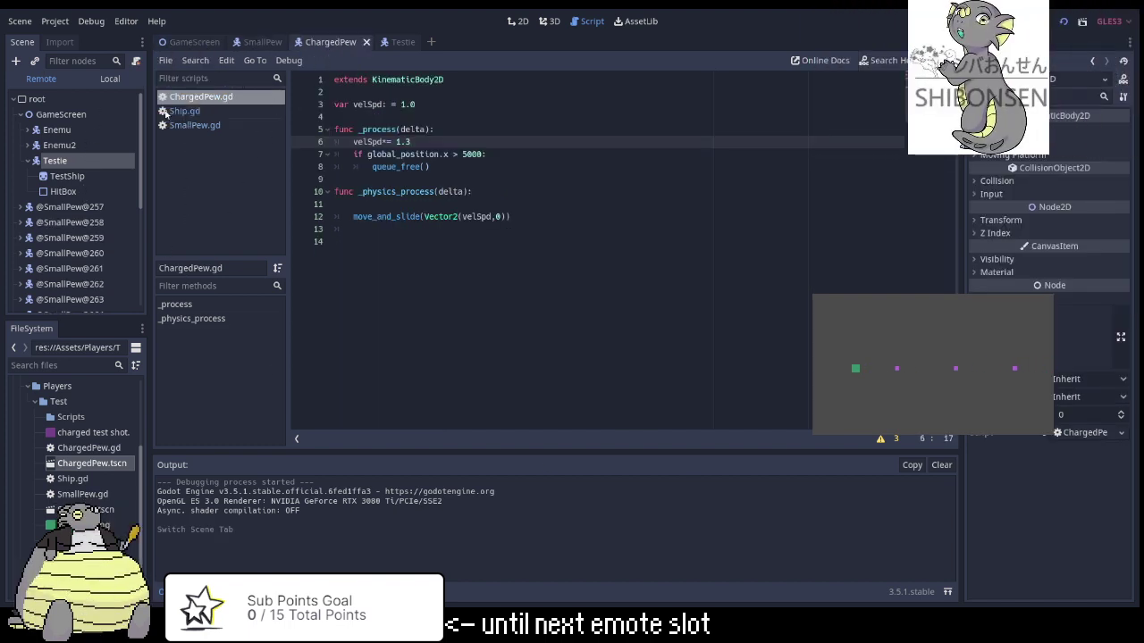
View the ChargedPew scene in 2D, selecting its root body and collision shape.
left_click(517, 22)
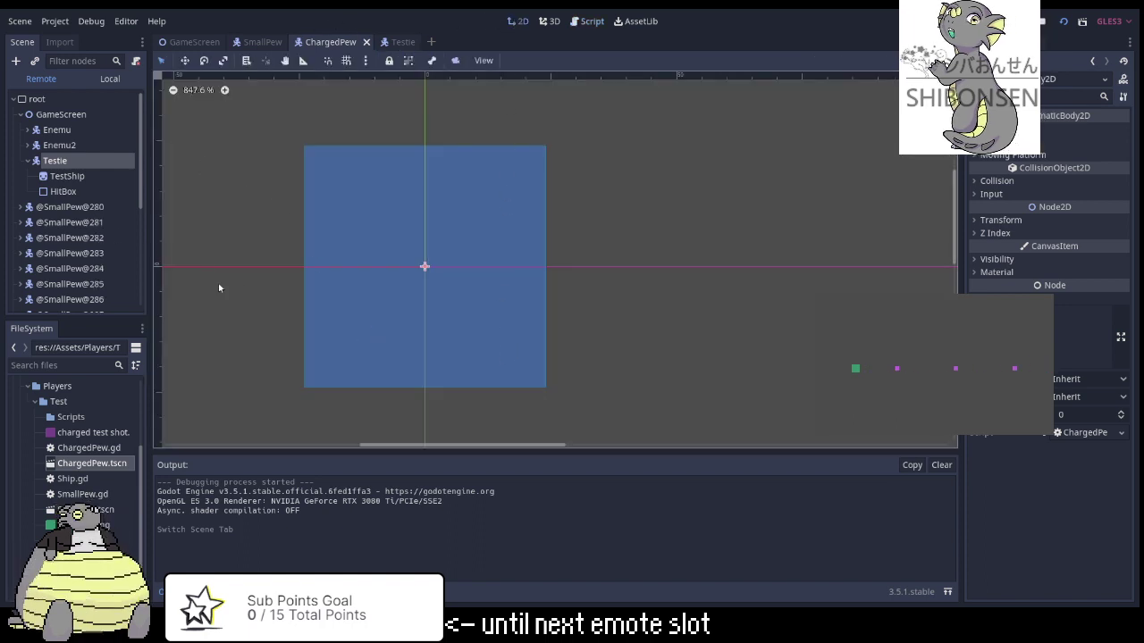
left_click(123, 82)
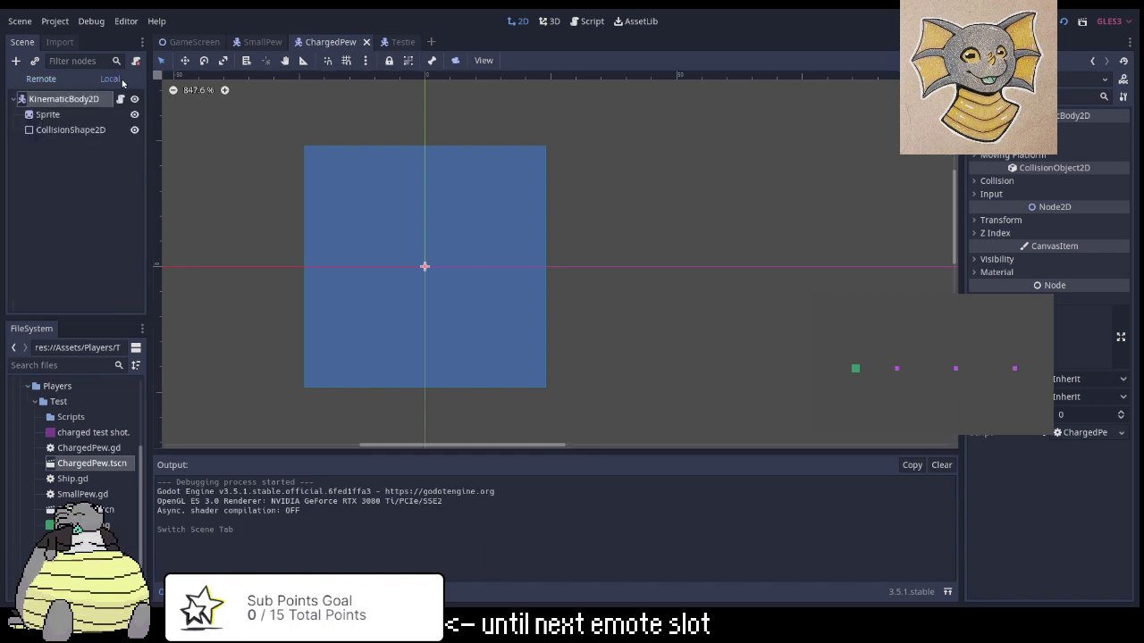
left_click(60, 100)
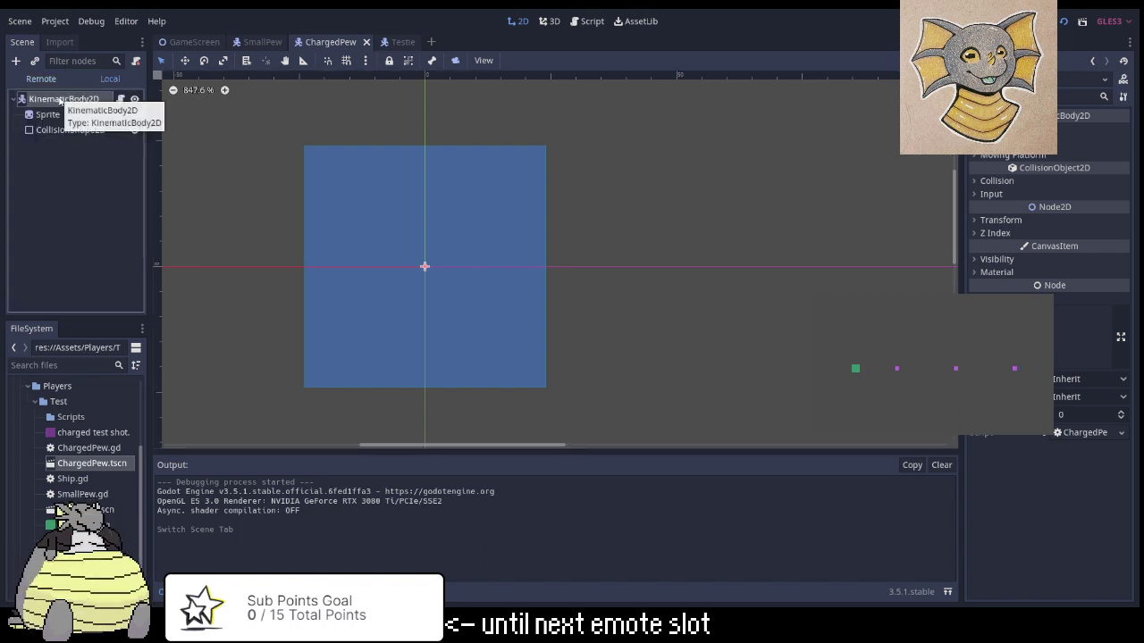
left_click(71, 130)
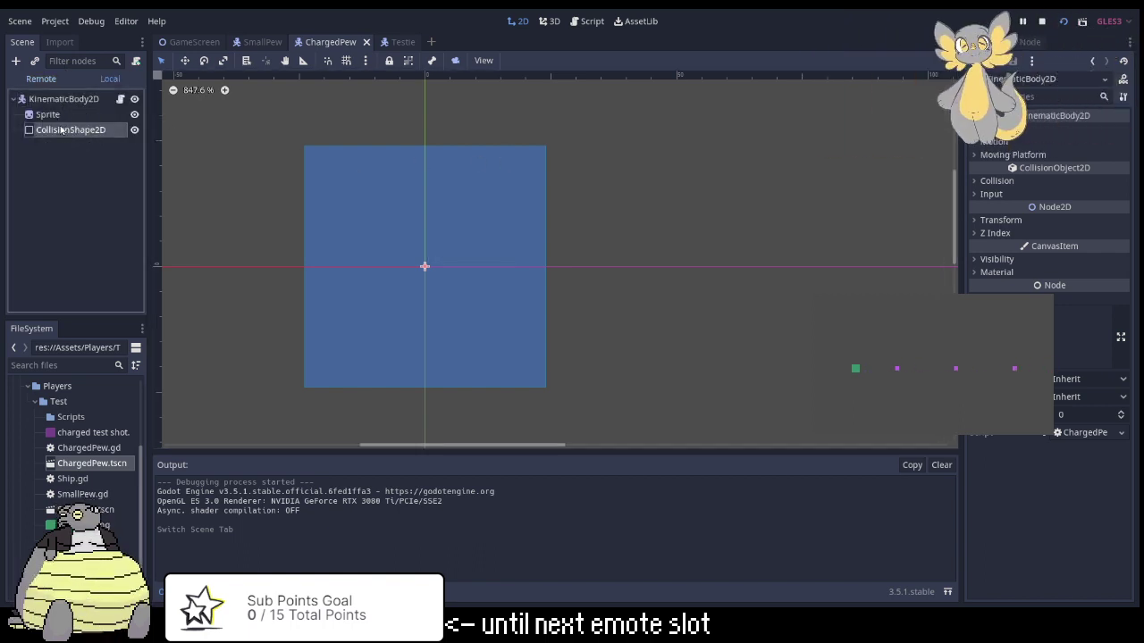
On the Testie scene, load ChargedPew.tscn as the ship's Charge Shot.
left_click_drag(315, 37, 313, 105)
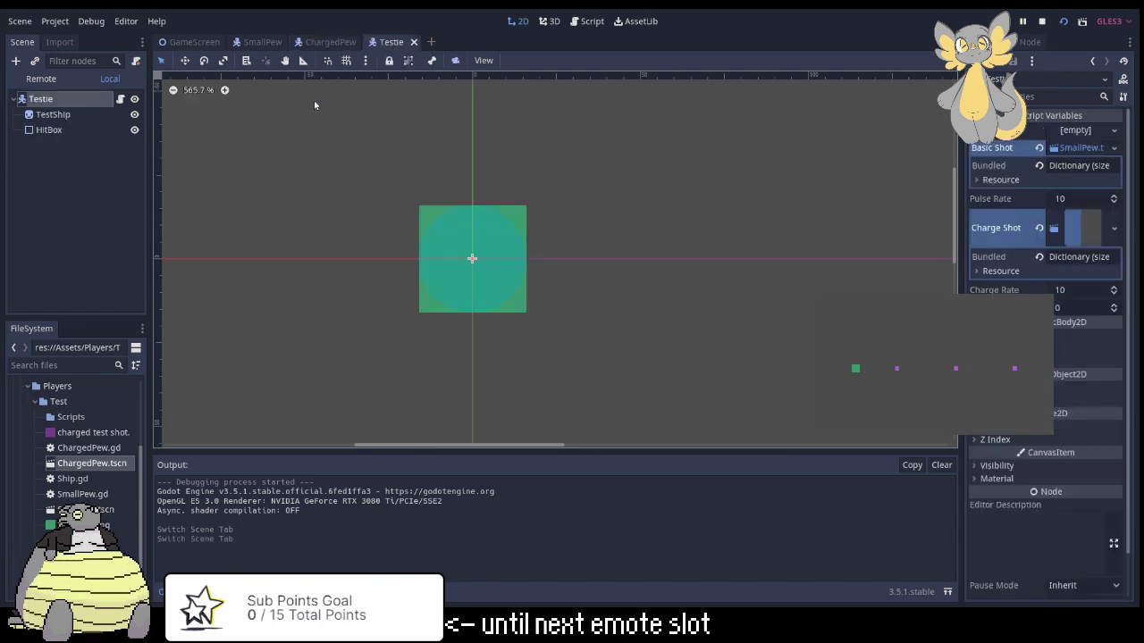
left_click(1114, 229)
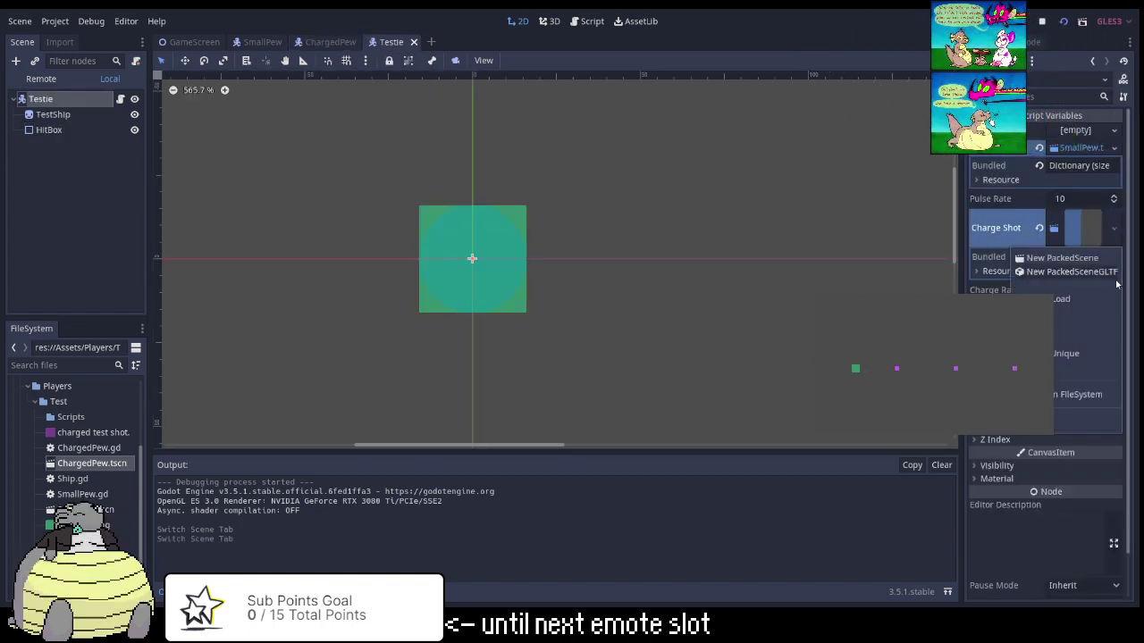
left_click(1059, 300)
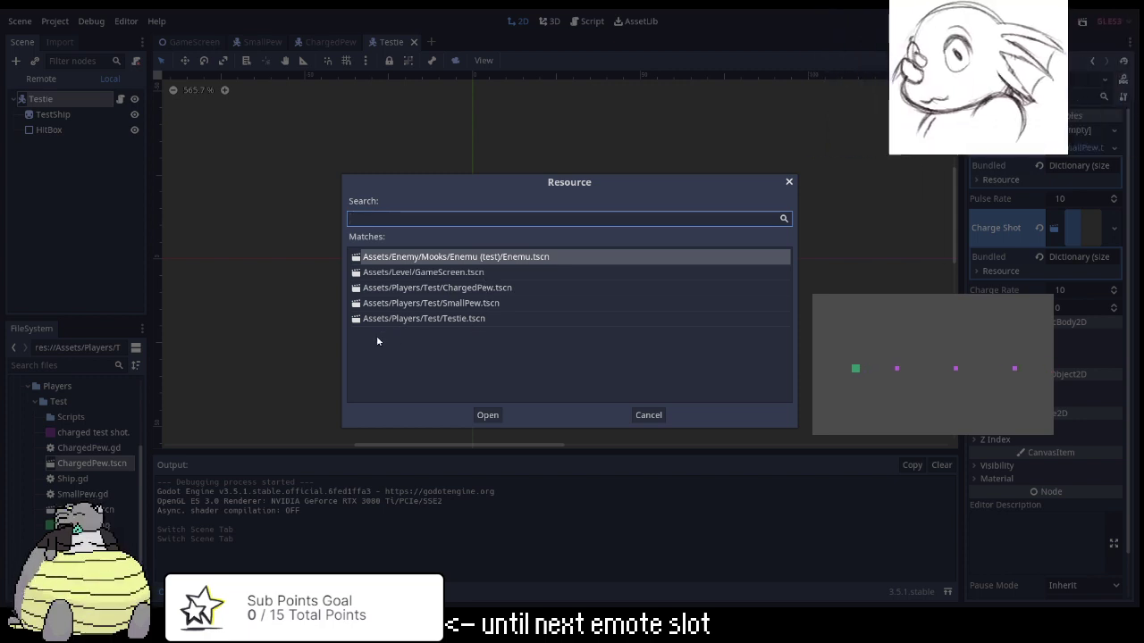
left_click(516, 290)
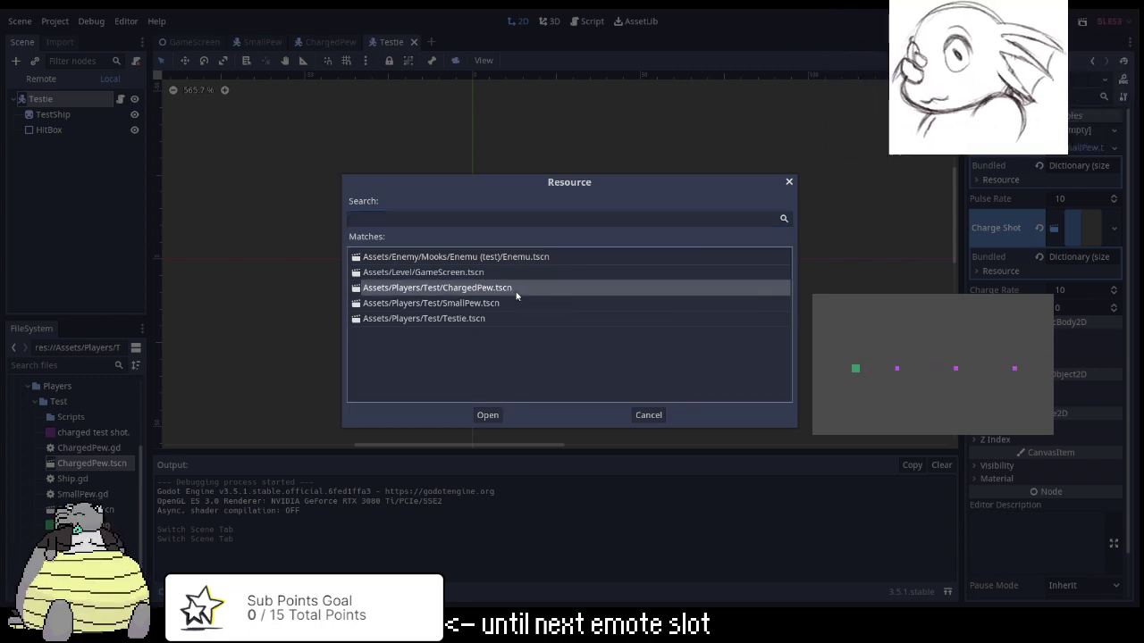
left_click(487, 416)
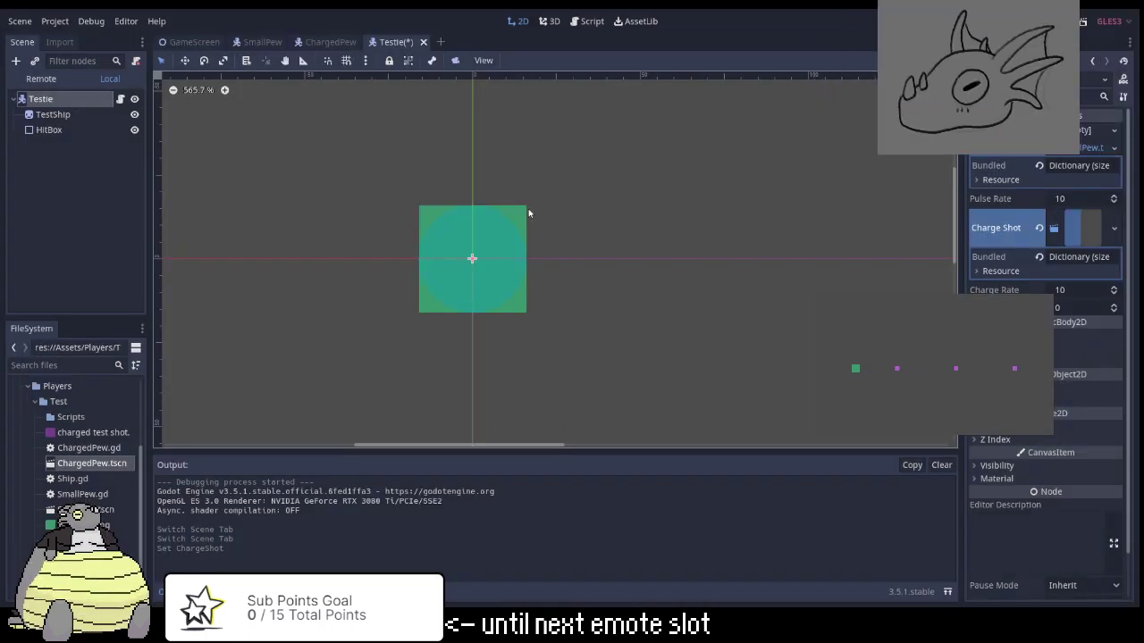
Flip between the ChargedPew and Testie tabs, then view the game's live Remote tree.
left_click(323, 42)
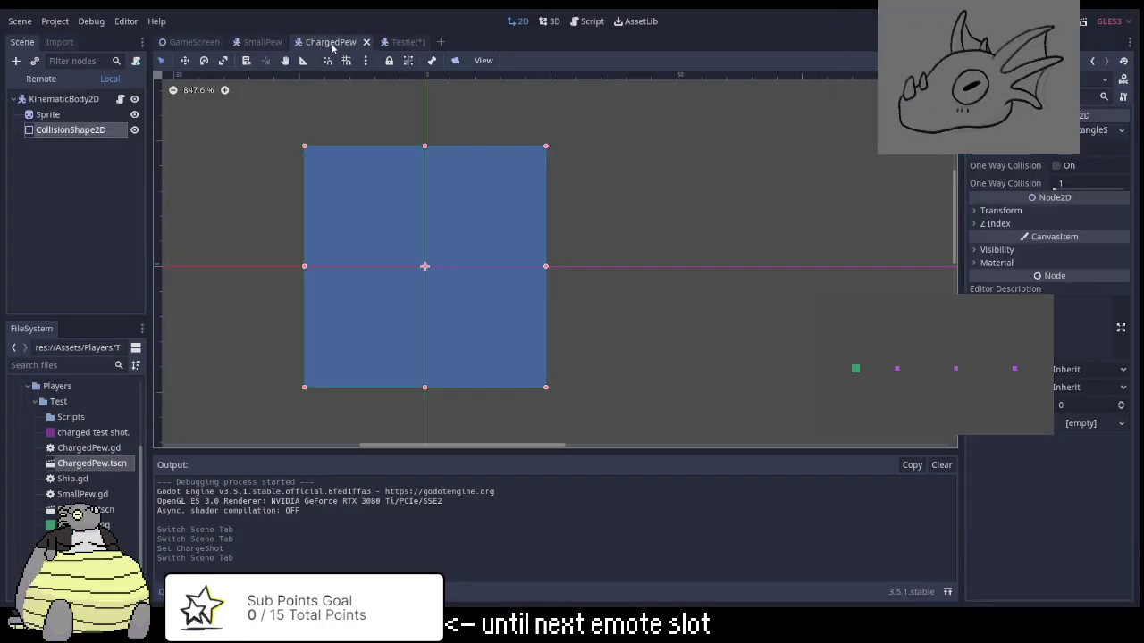
left_click(402, 42)
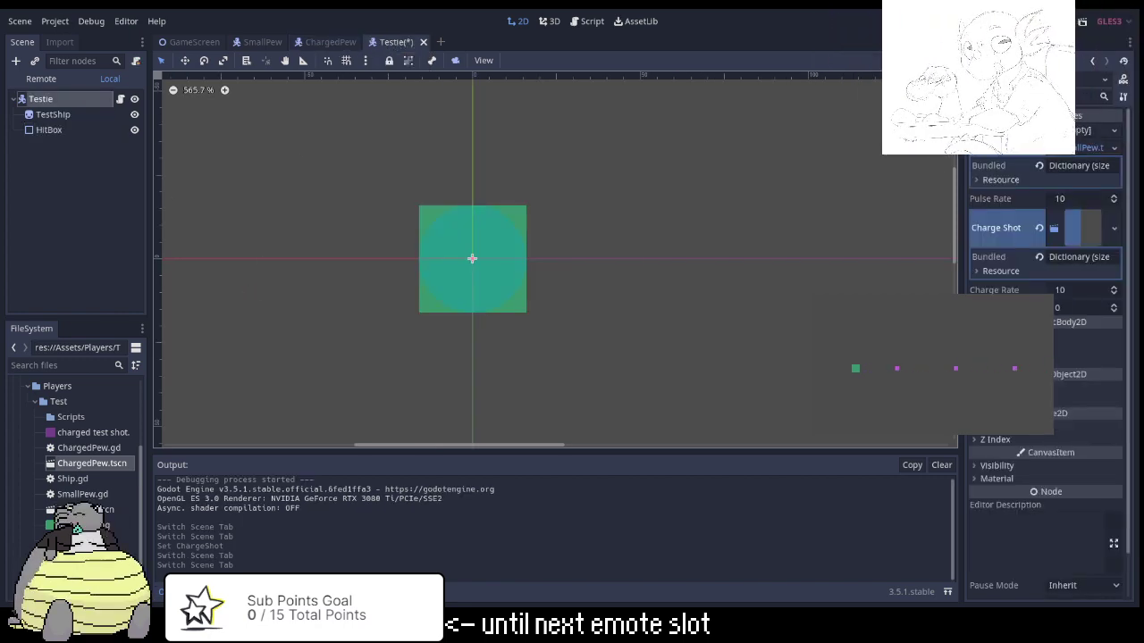
left_click(39, 79)
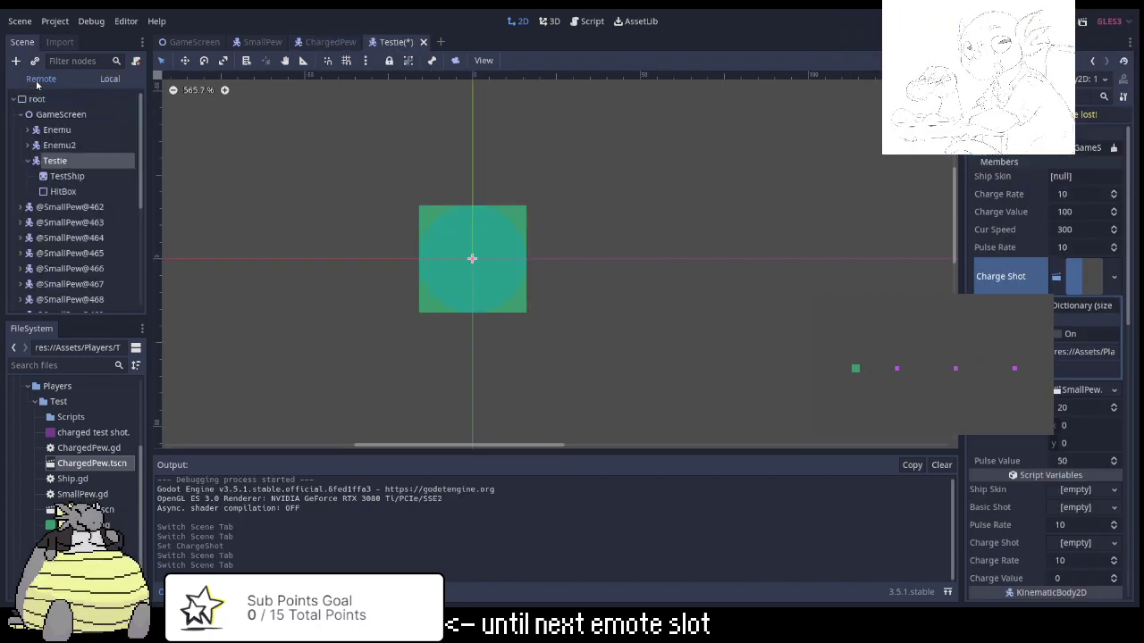
Review the GameScreen errors and warnings list, then save the Testie scene.
left_click(194, 42)
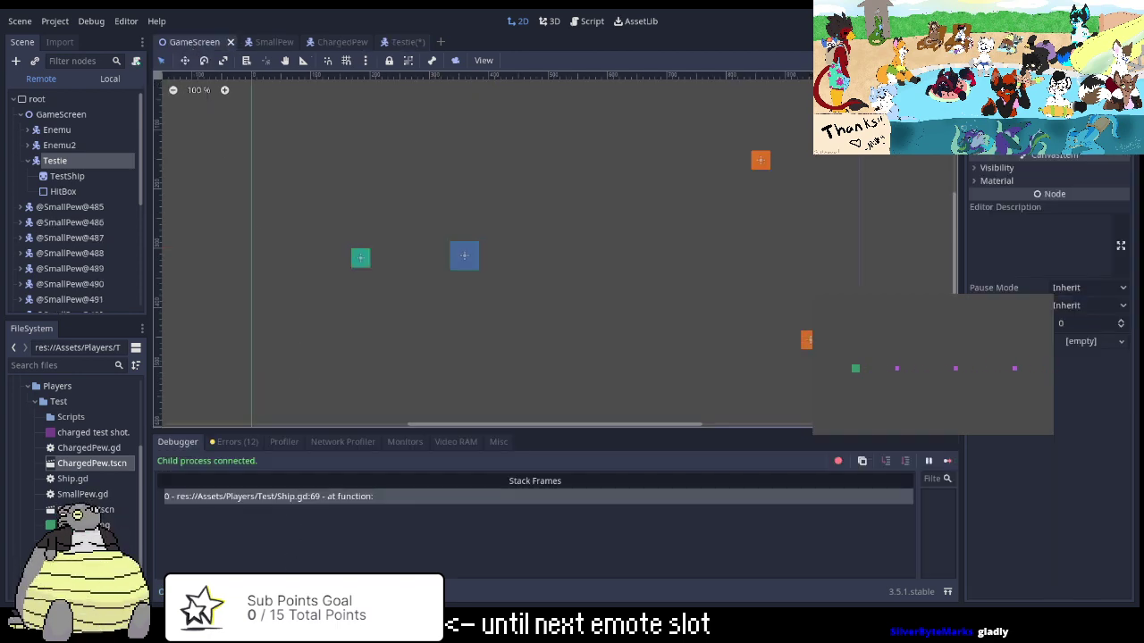
left_click(234, 441)
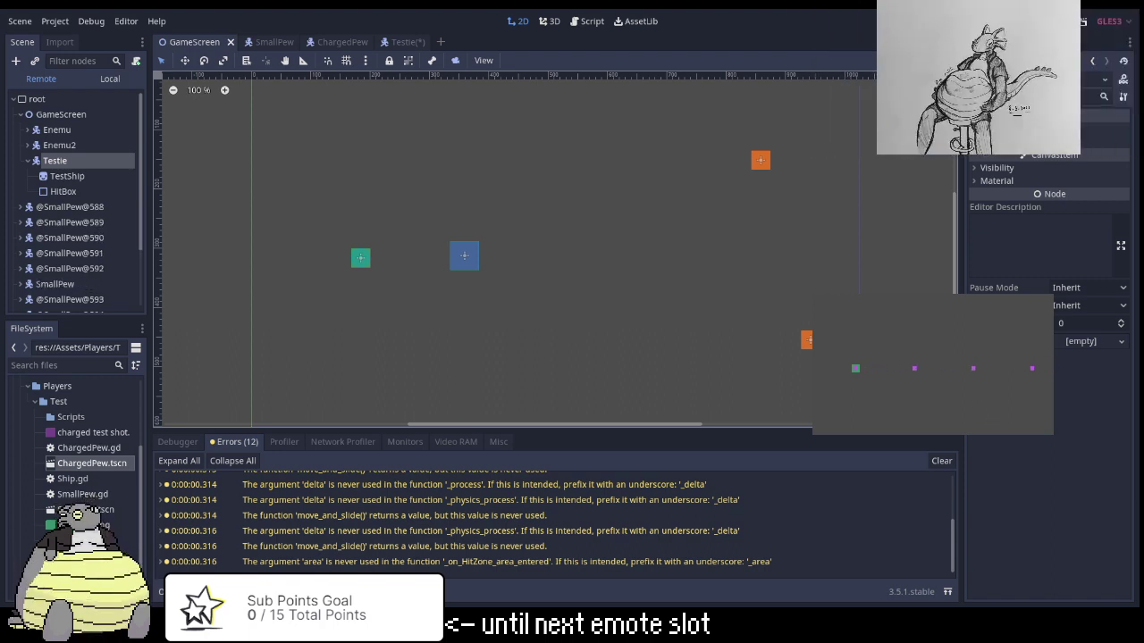
left_click(399, 42)
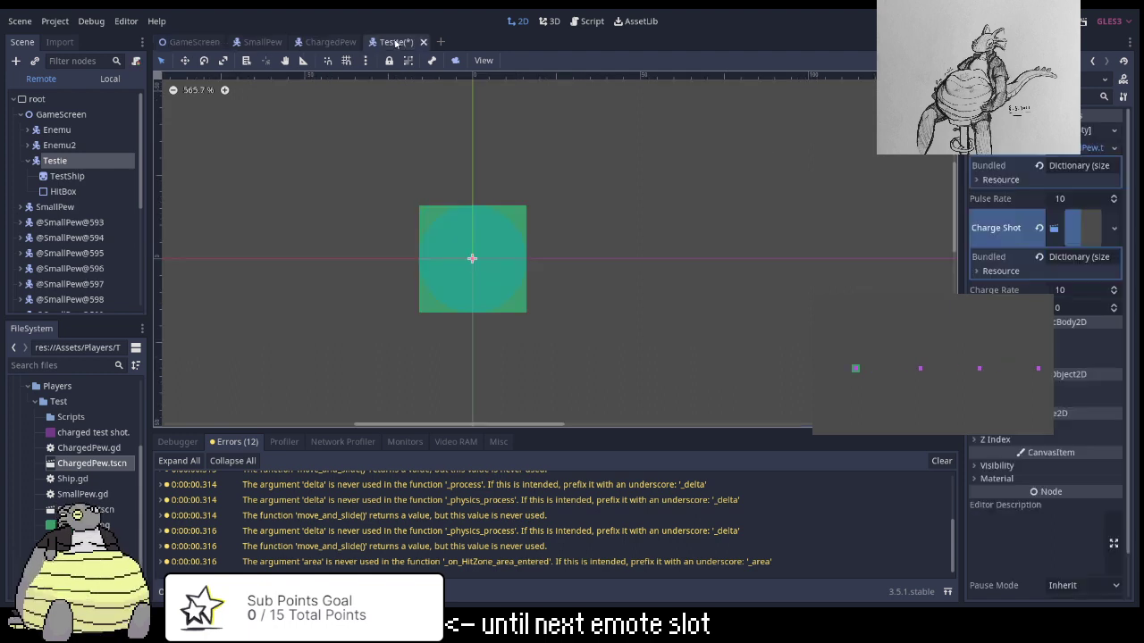
key("ctrl+s")
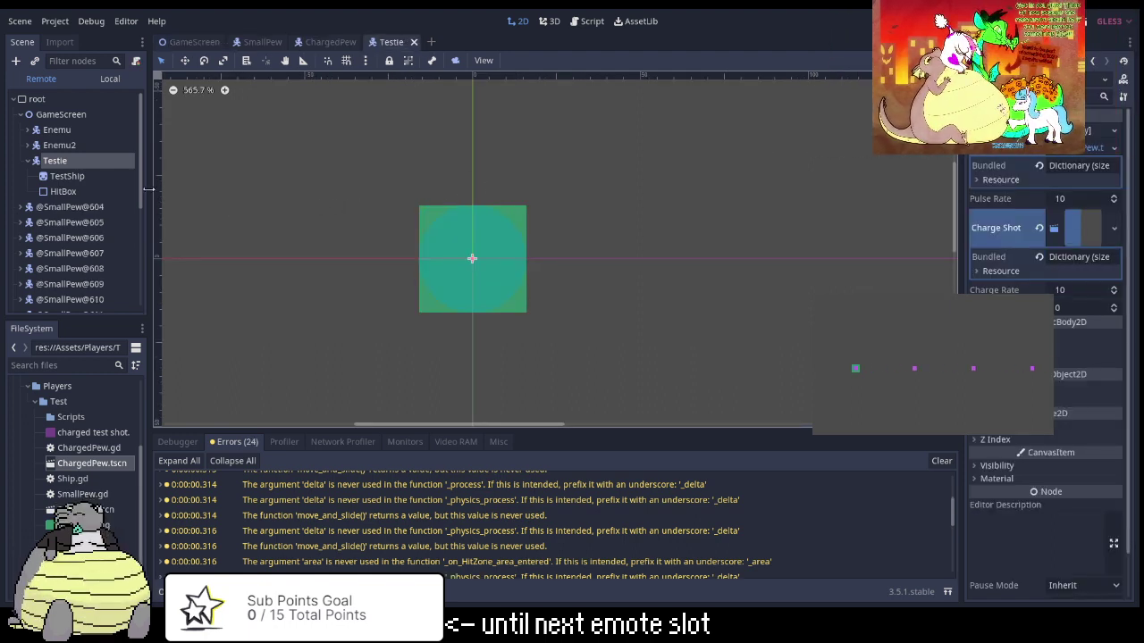
left_click(189, 42)
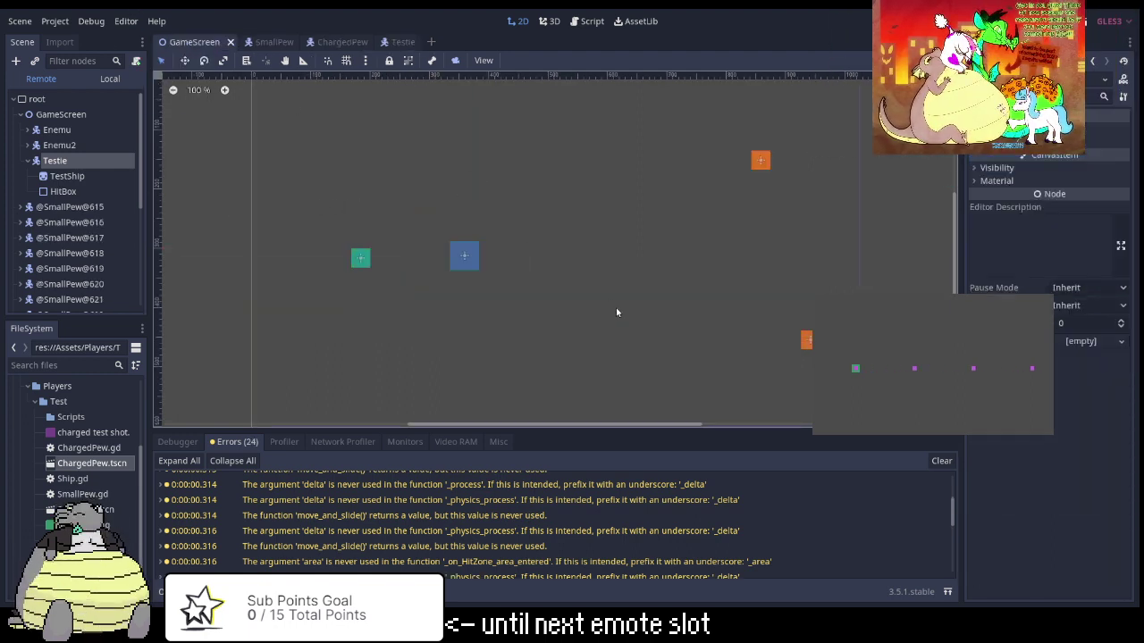
left_click(401, 43)
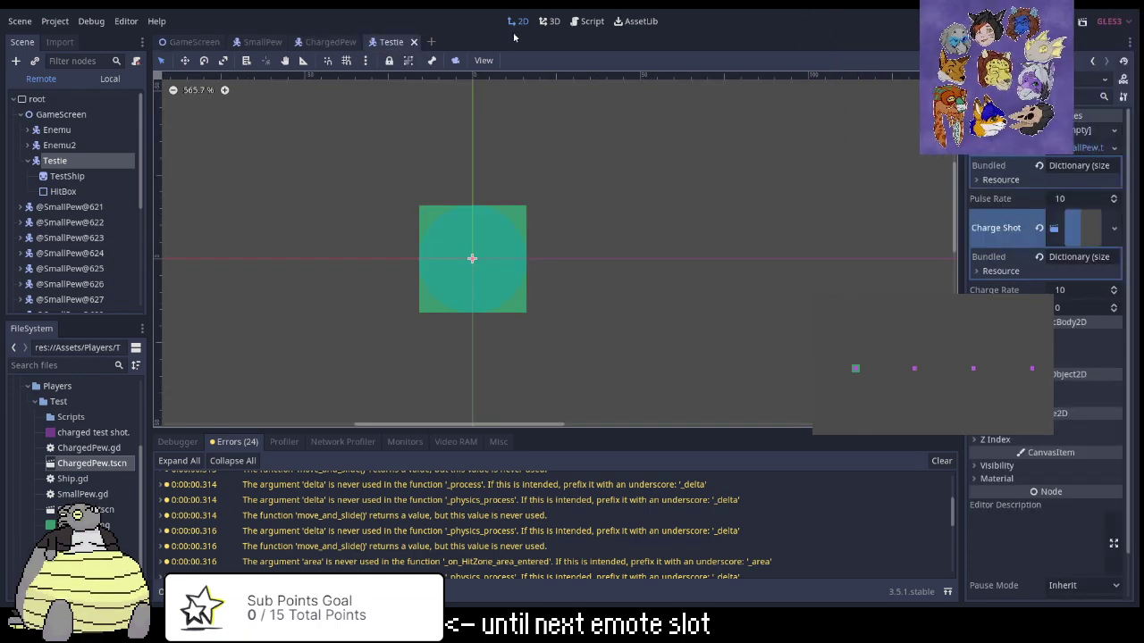
Change the charged-shot check on line 65 of Ship.gd to is_action_released.
left_click(589, 22)
scroll(615, 295, "up", 3)
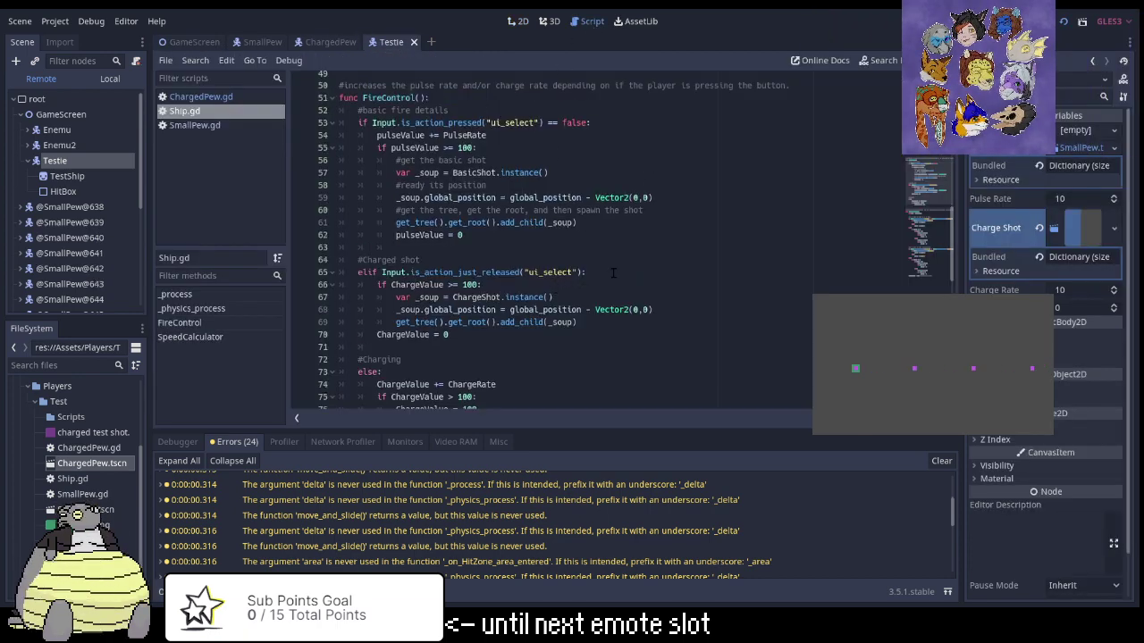
scroll(614, 294, "up", 4)
scroll(615, 294, "up", 2)
scroll(520, 319, "up", 8)
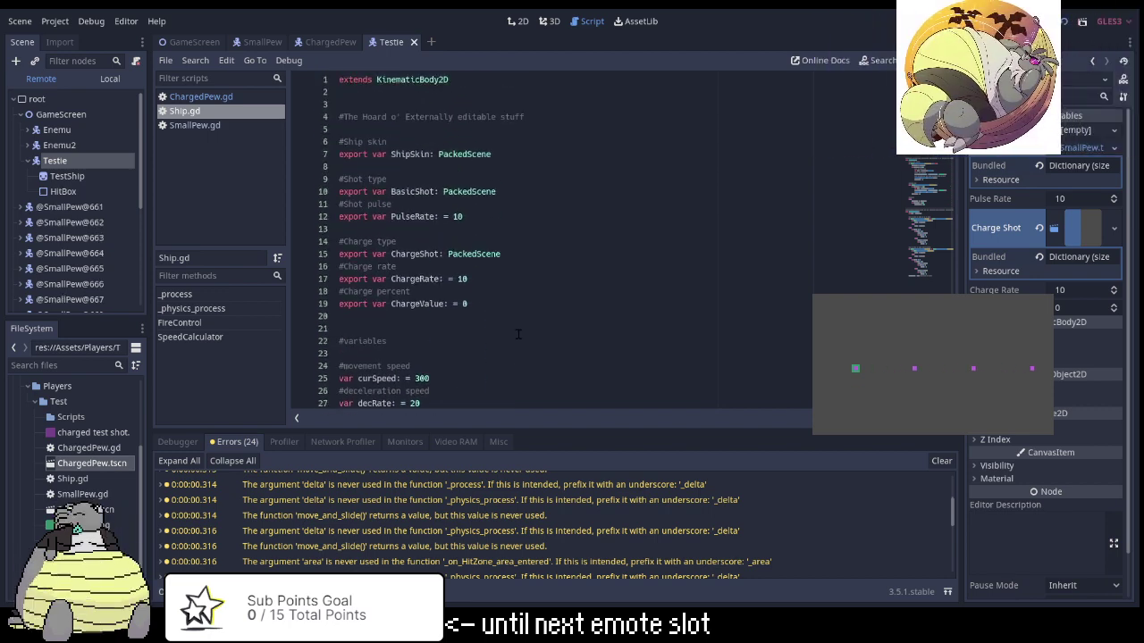
scroll(519, 330, "down", 1)
scroll(527, 303, "down", 2)
scroll(540, 268, "down", 3)
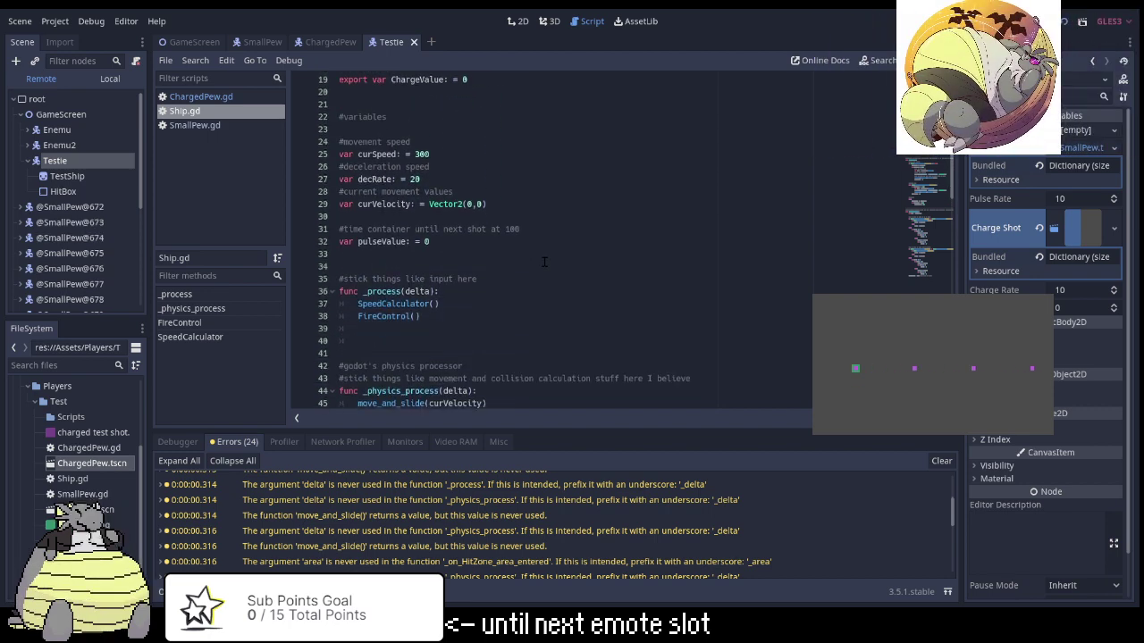
scroll(544, 262, "down", 2)
scroll(545, 259, "down", 3)
scroll(547, 257, "down", 1)
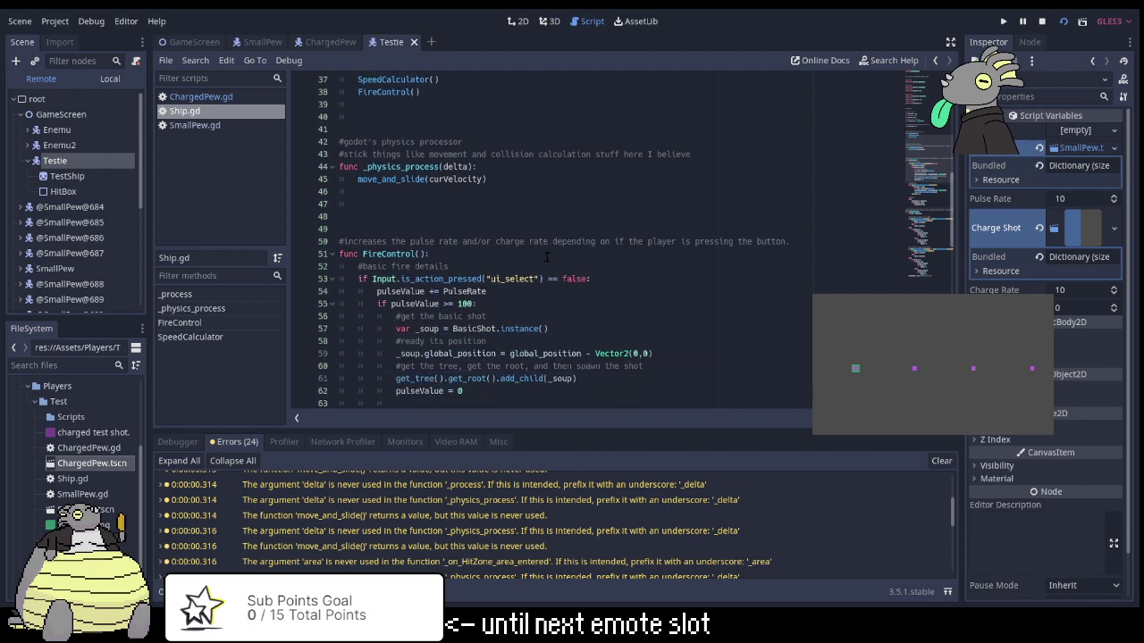
scroll(527, 273, "down", 6)
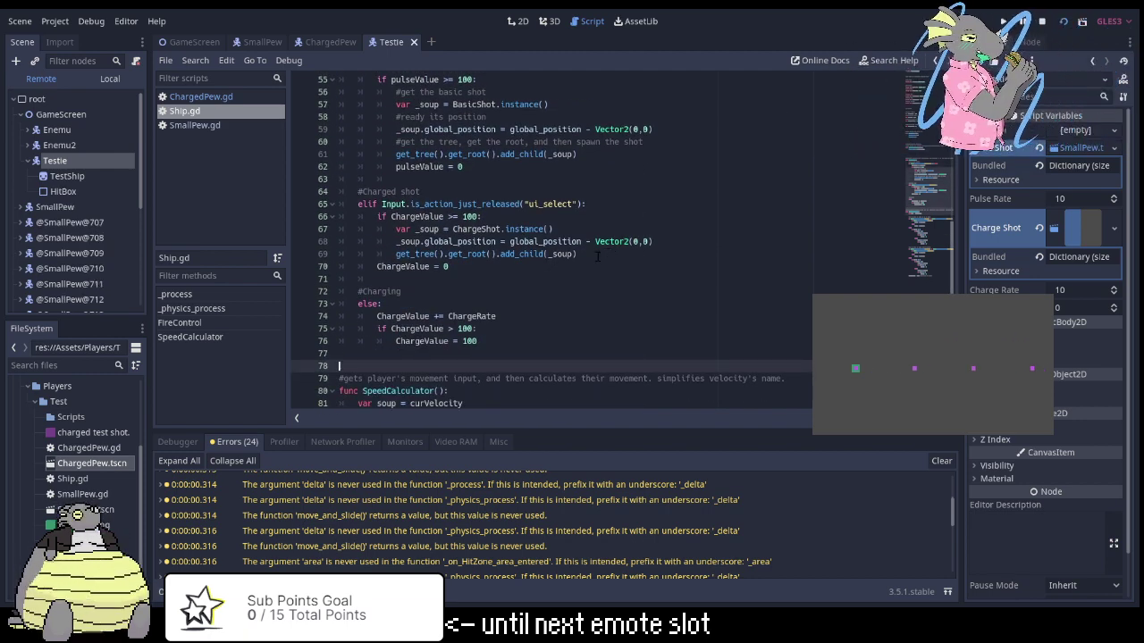
scroll(524, 268, "down", 1)
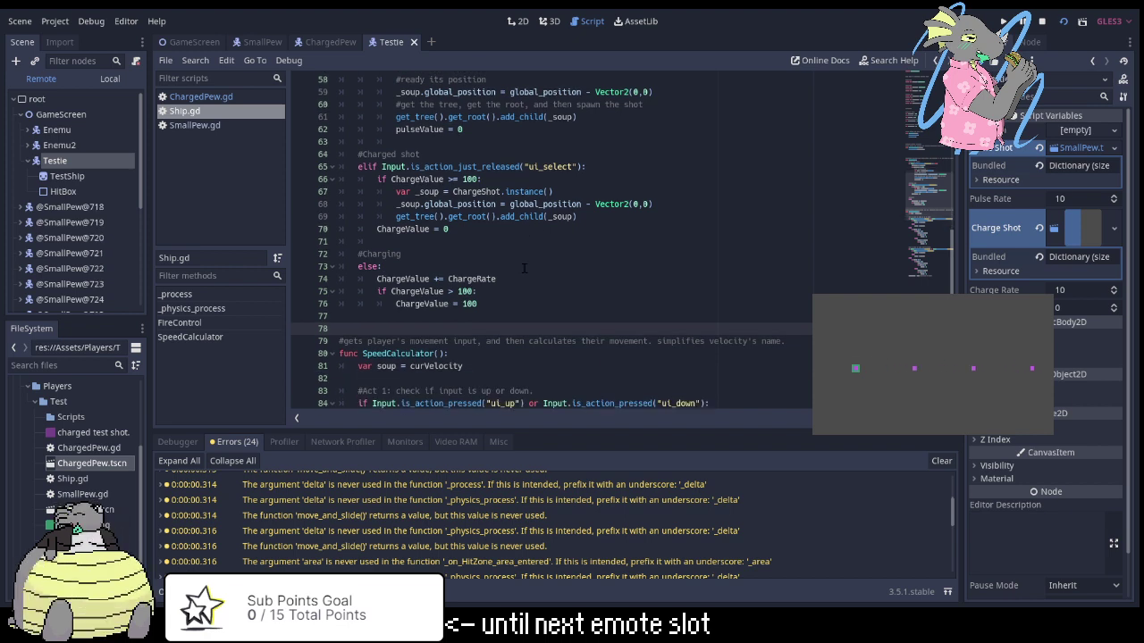
left_click(531, 241)
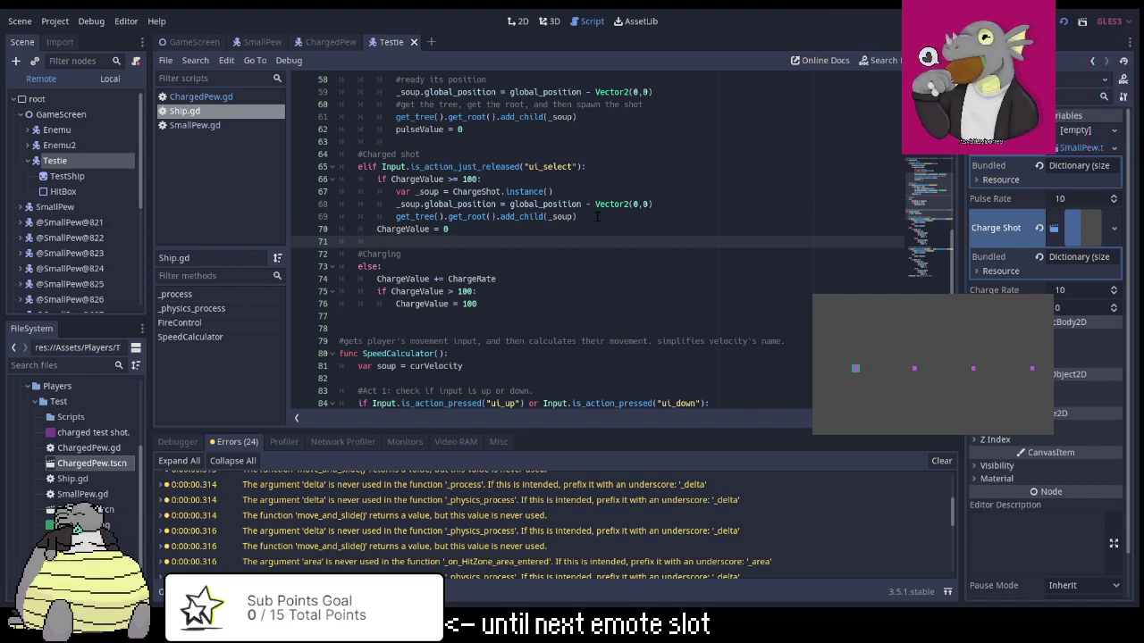
scroll(711, 221, "up", 4)
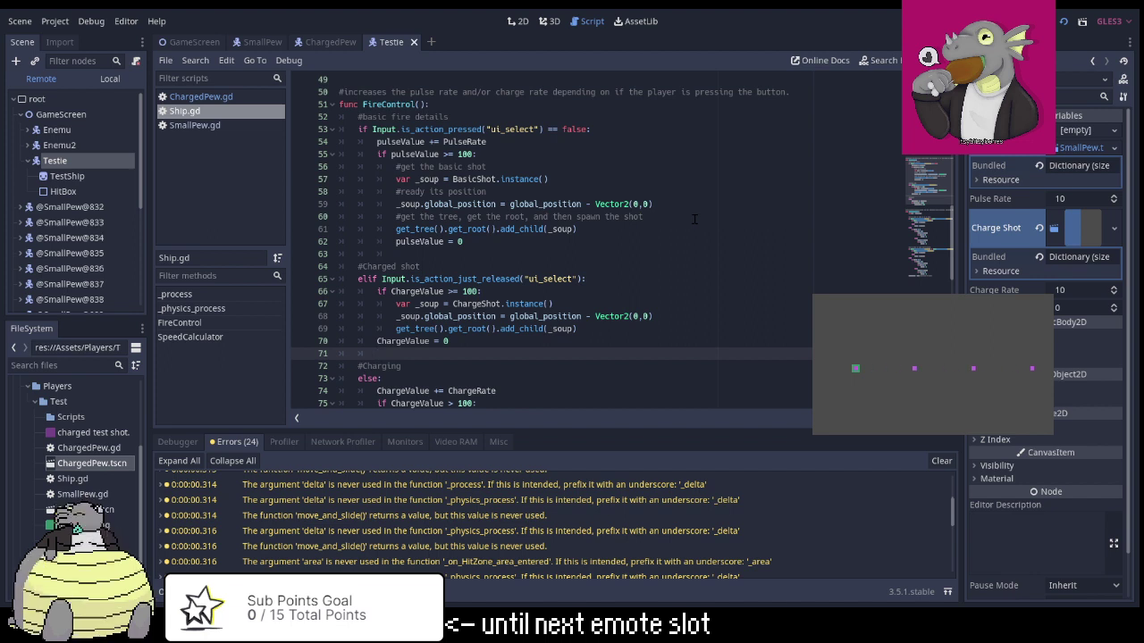
scroll(688, 220, "up", 1)
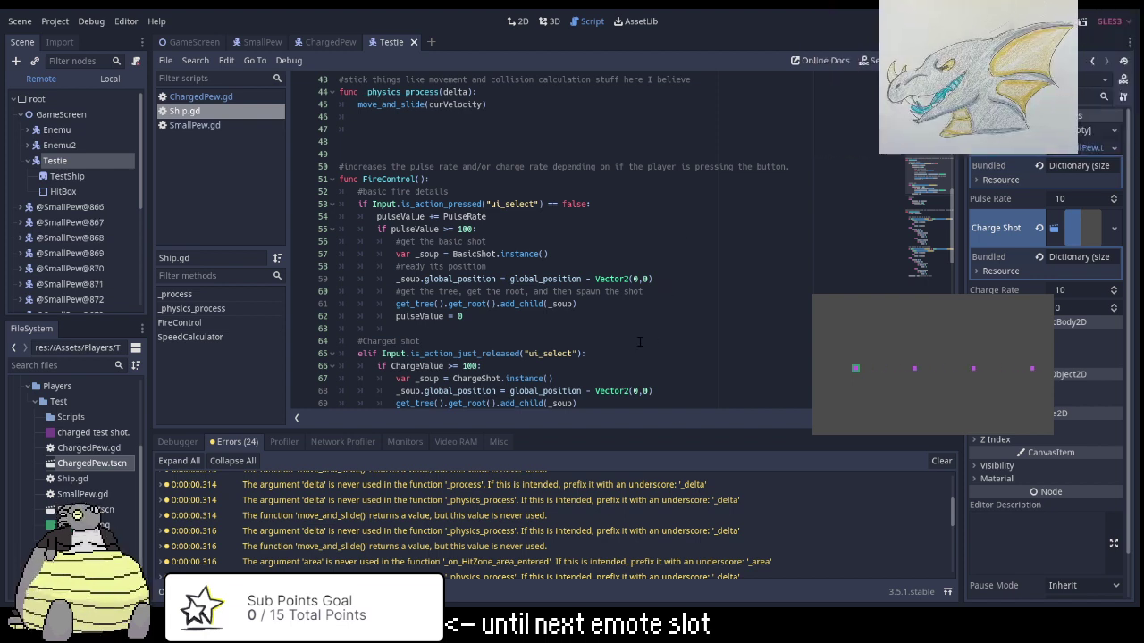
scroll(640, 341, "down", 2)
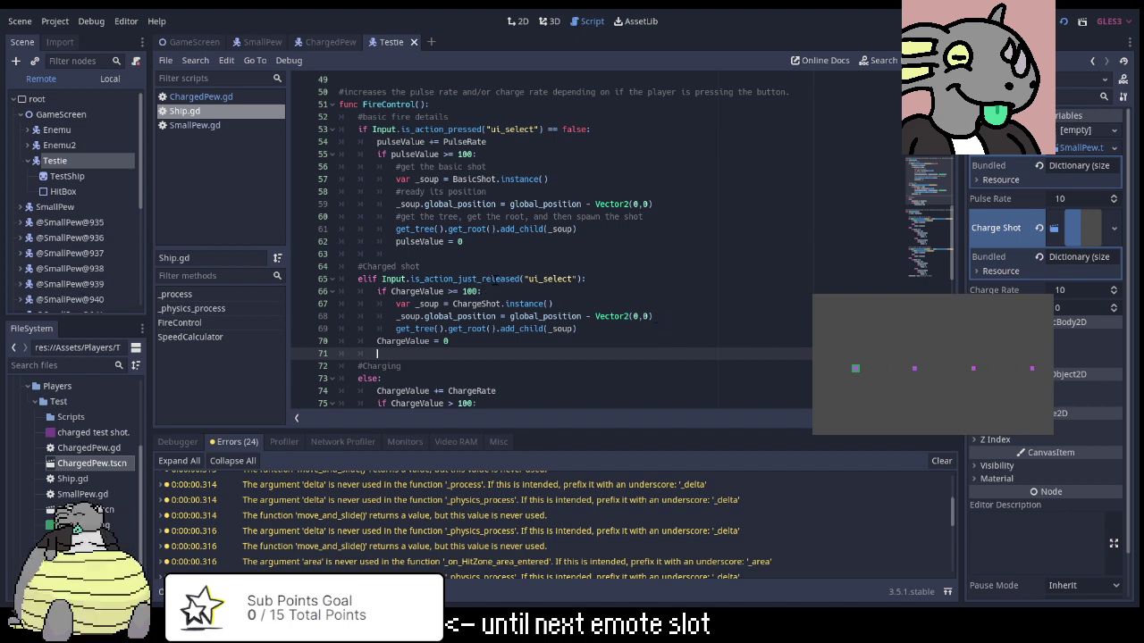
left_click(480, 278)
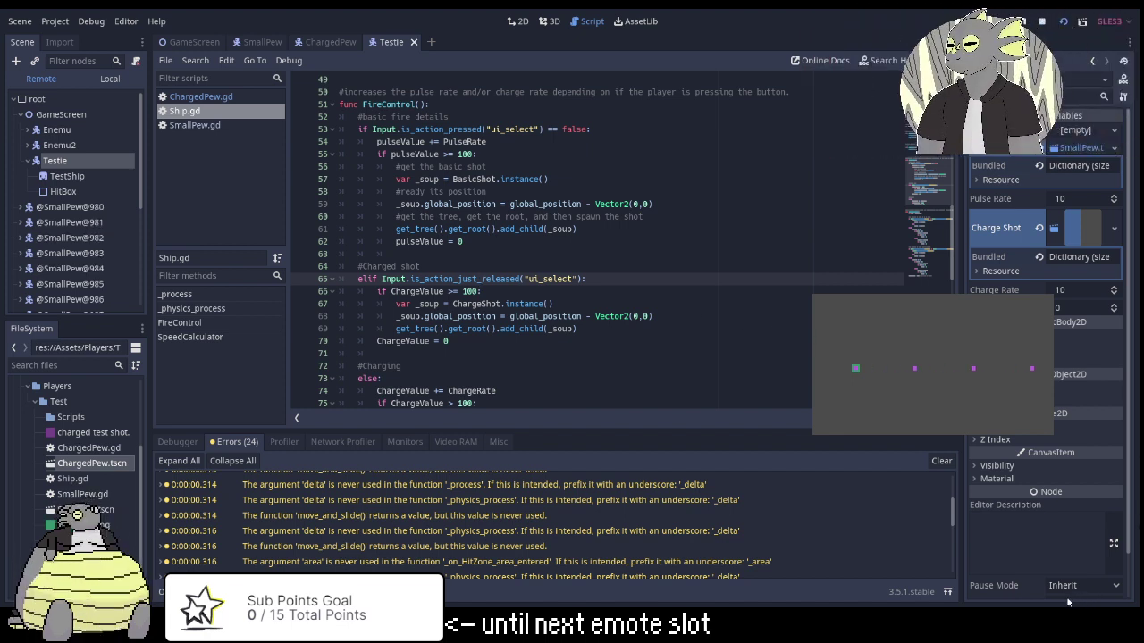
key("BackSpace")
key("BackSpace")
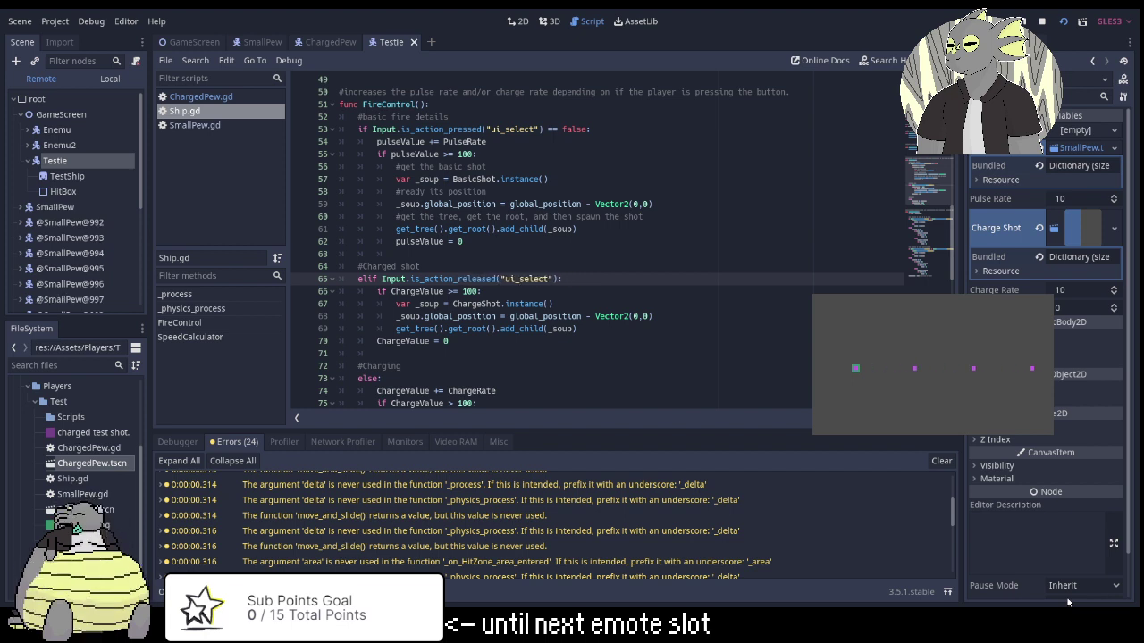
key("Down")
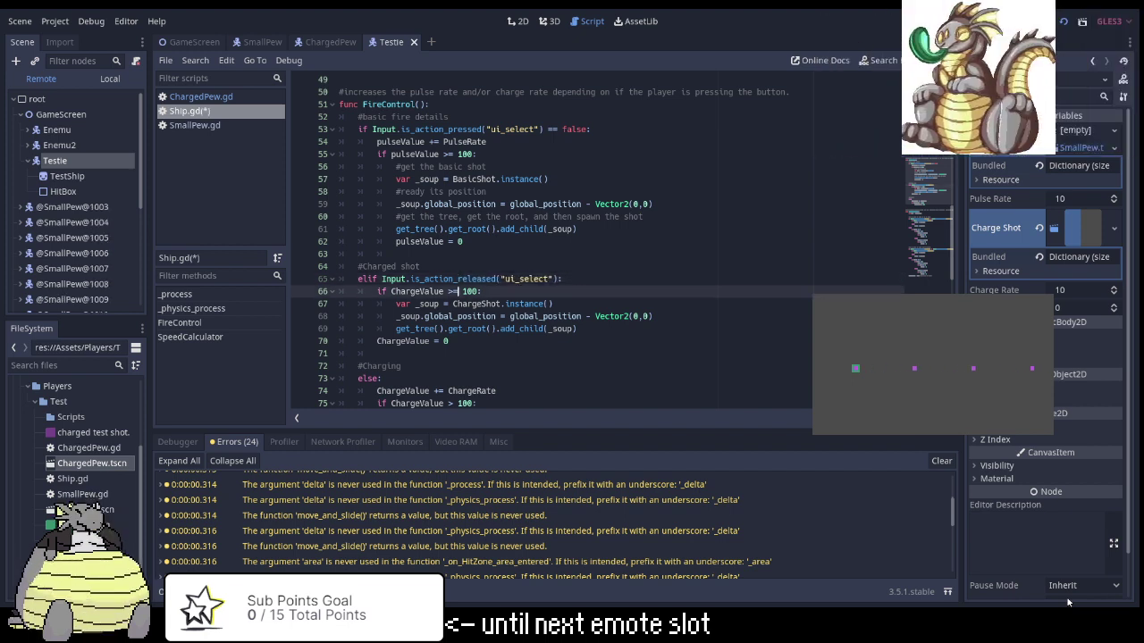
key("Up")
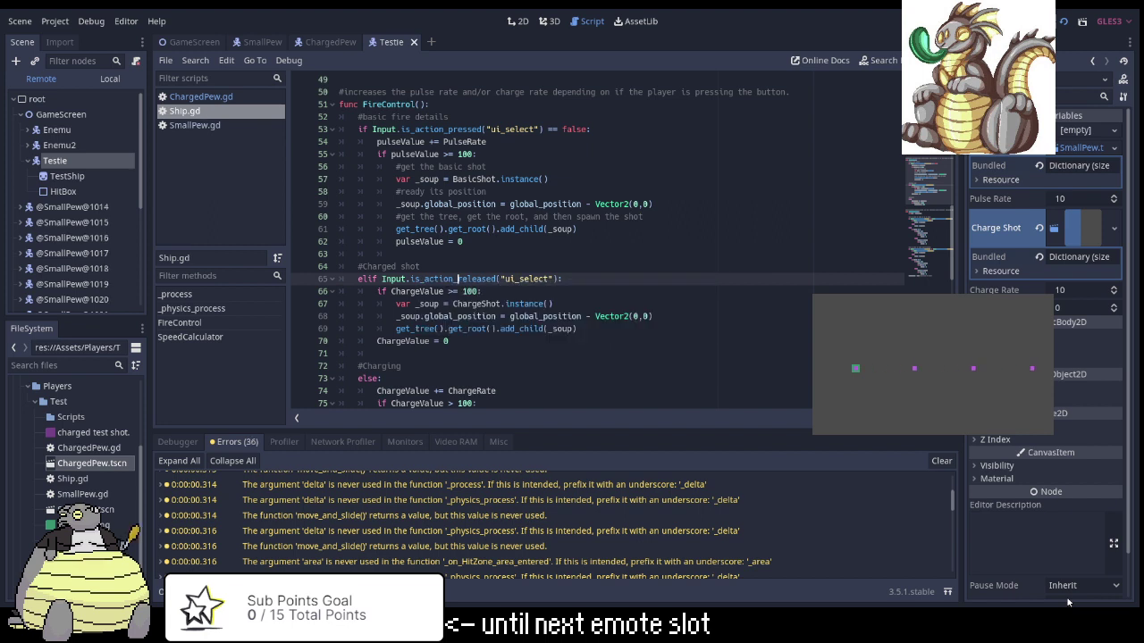
Rerun the game from the GameScreen scene and fire to test the charged shot.
left_click(214, 42)
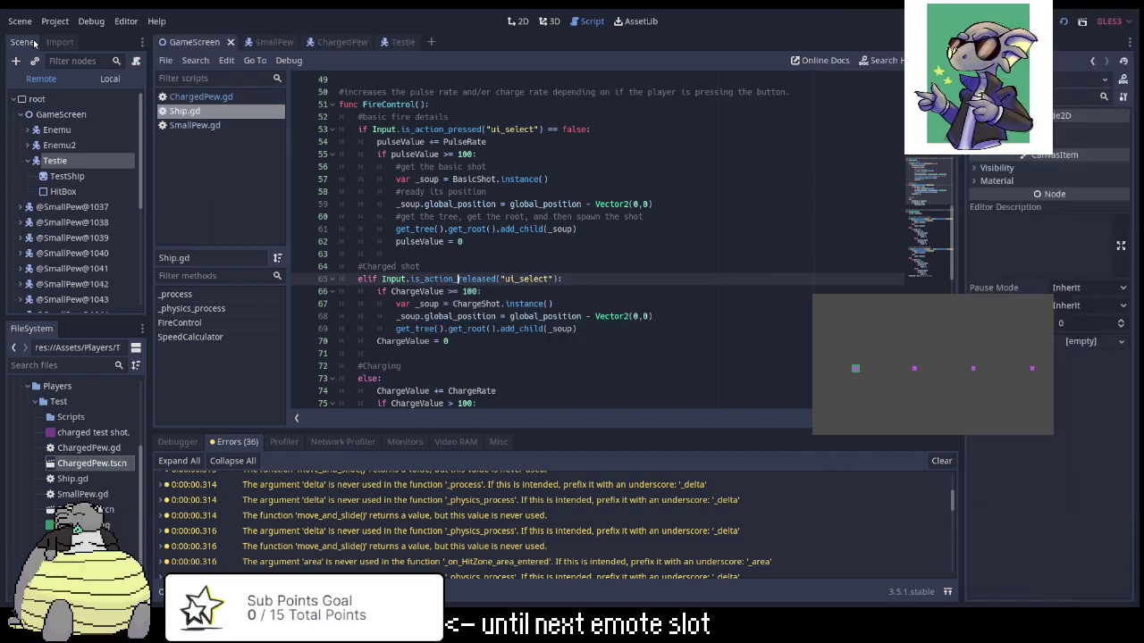
left_click(1064, 24)
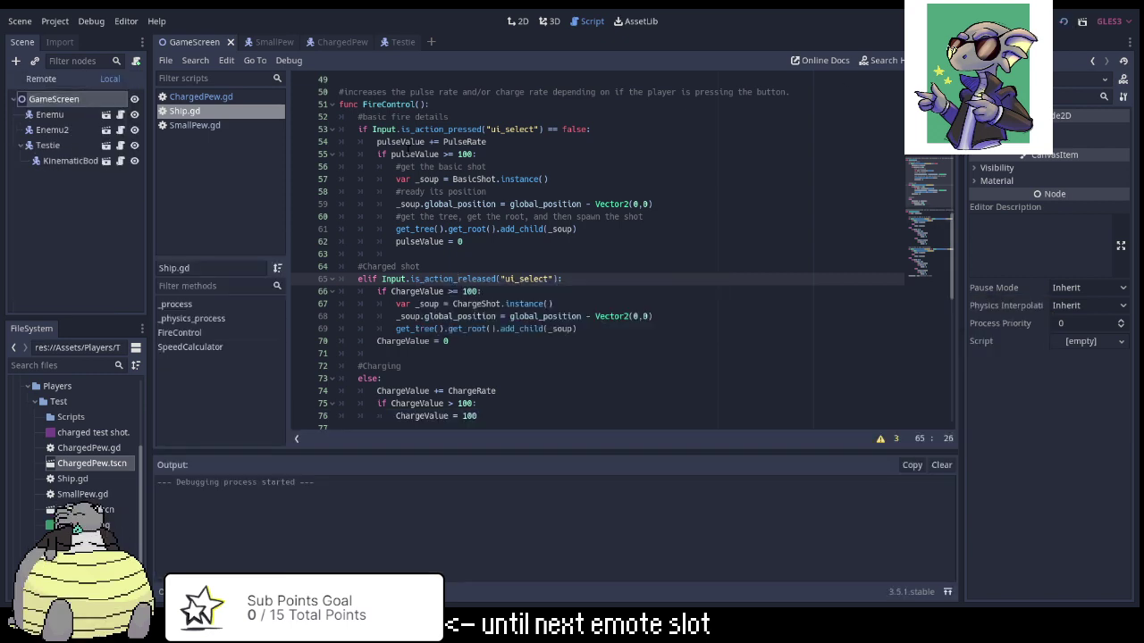
key("space")
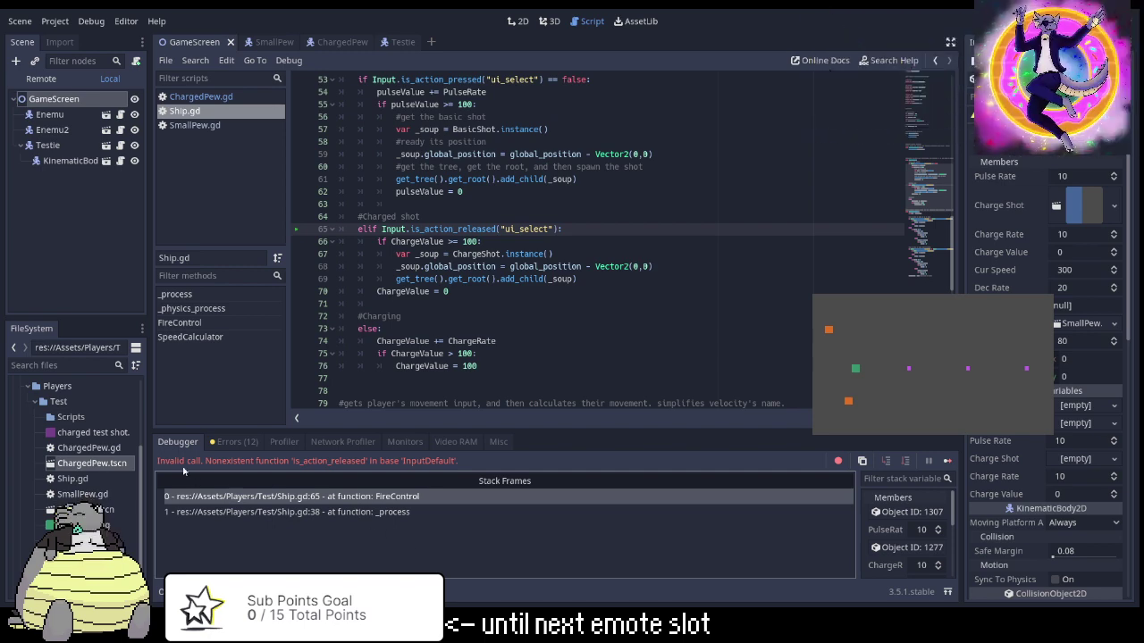
Check the line 65 error, stop the game, and change the call to is_action_just_released.
left_click(245, 445)
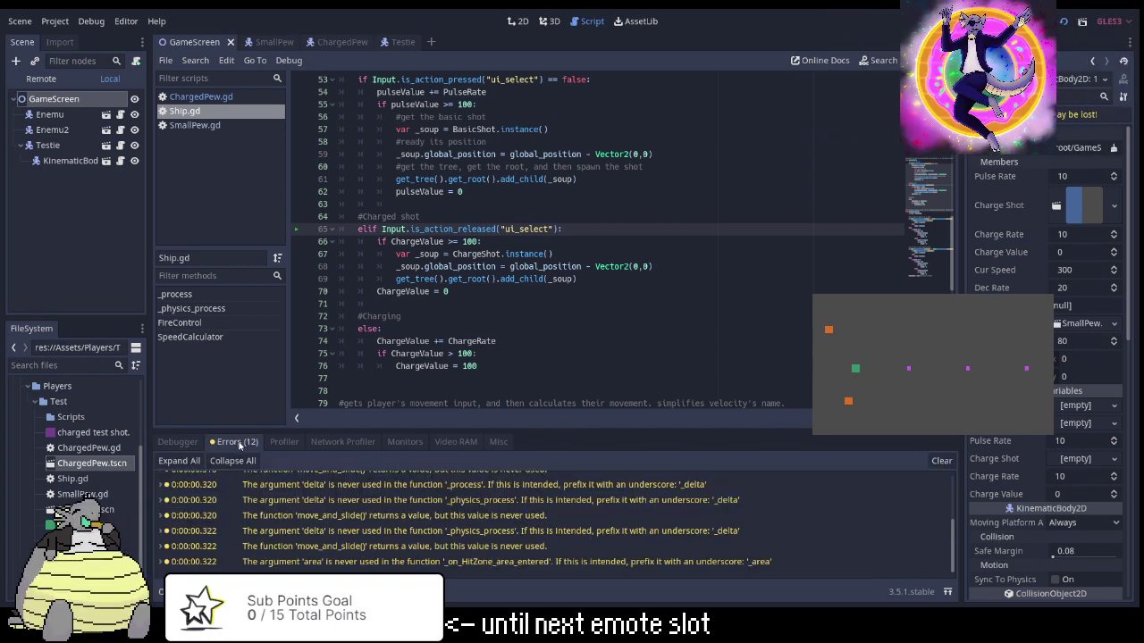
scroll(384, 542, "down", 2)
scroll(384, 483, "up", 1)
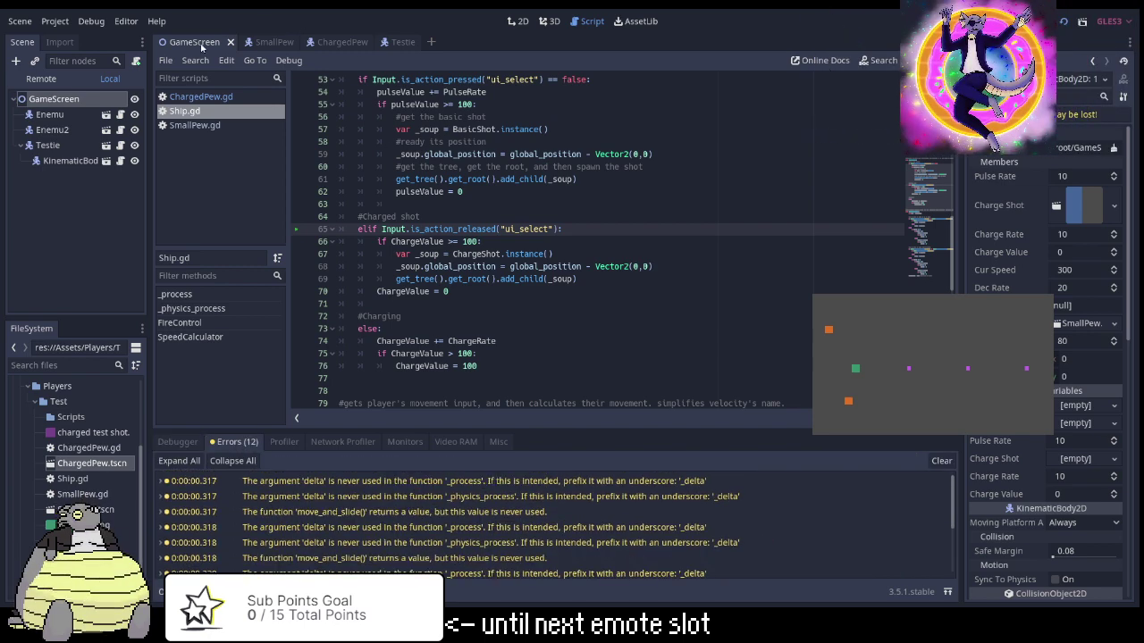
key("F8")
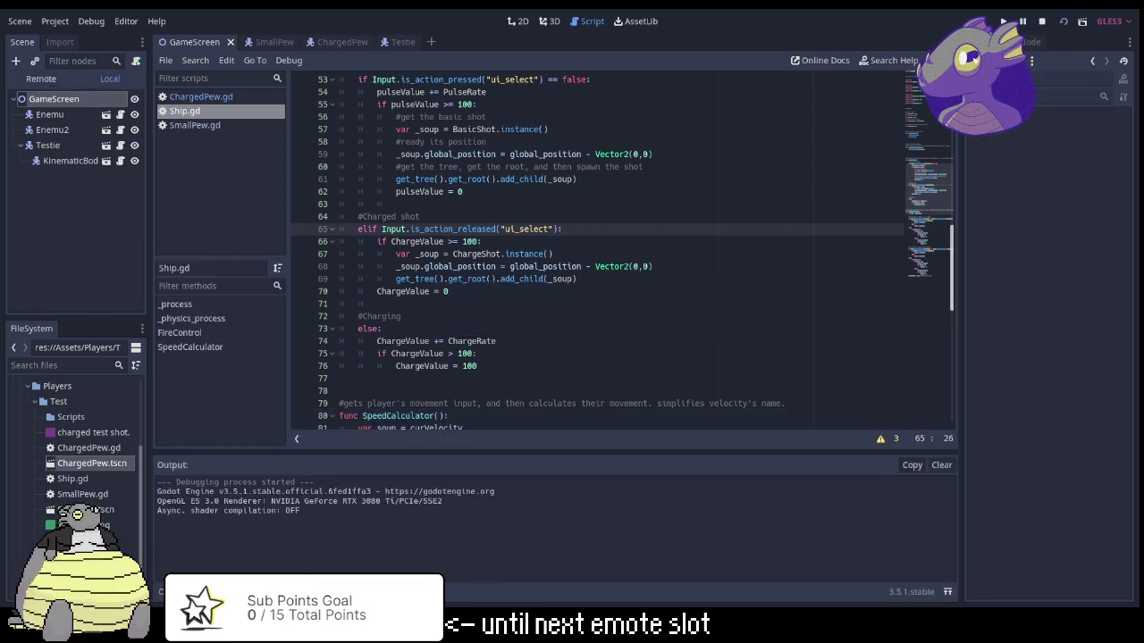
key("space")
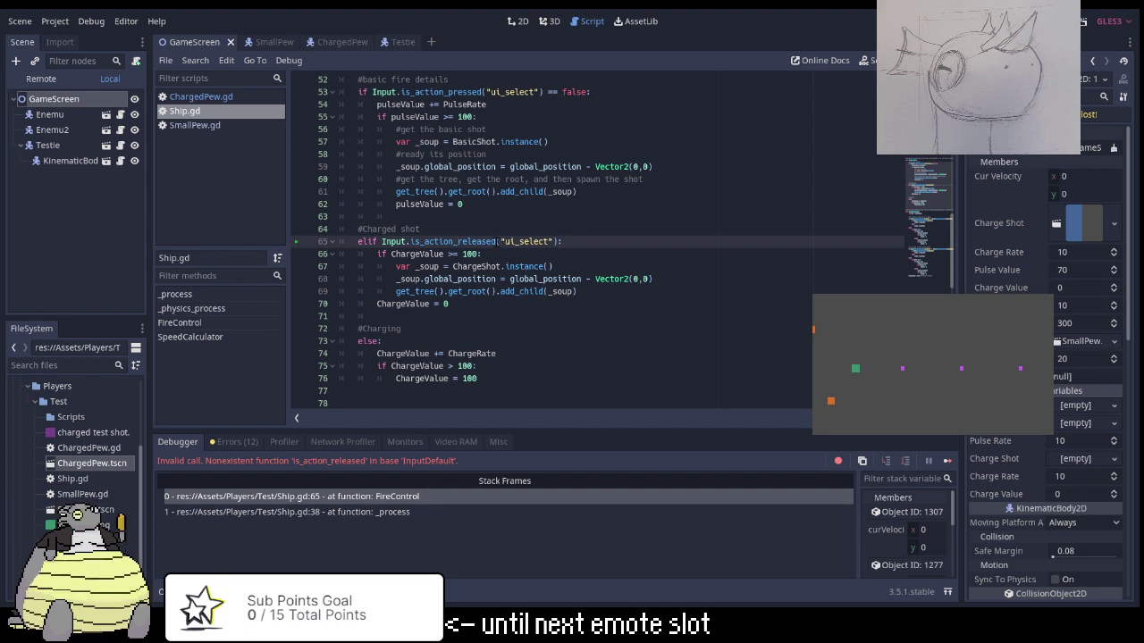
left_click(457, 241)
type("just_")
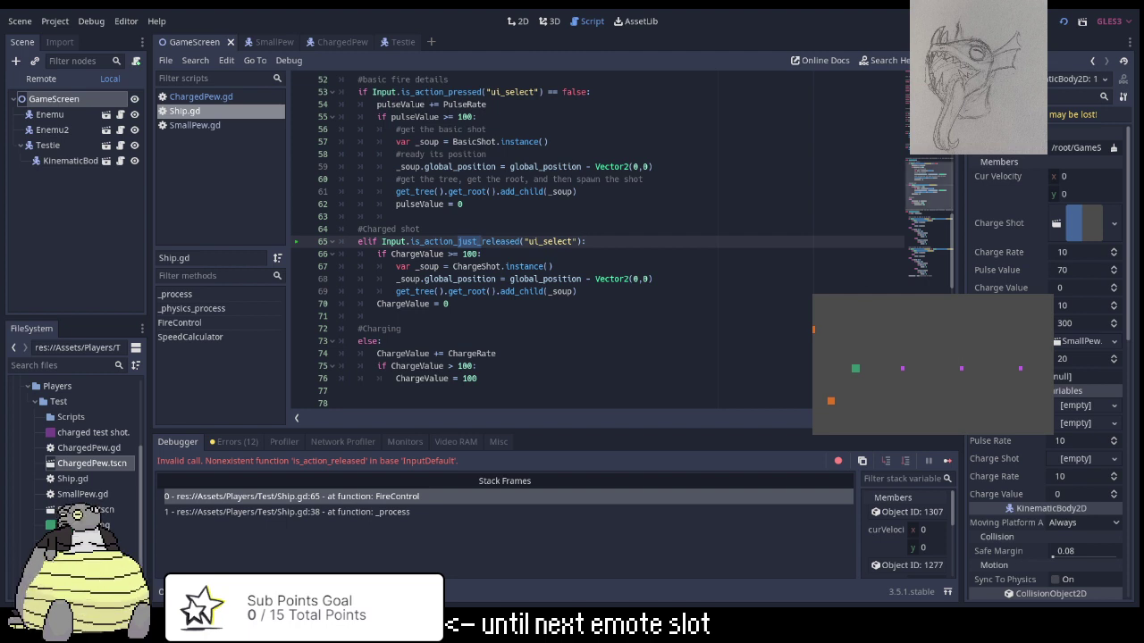
Relaunch the game to test the corrected is_action_just_released check.
left_click(1063, 22)
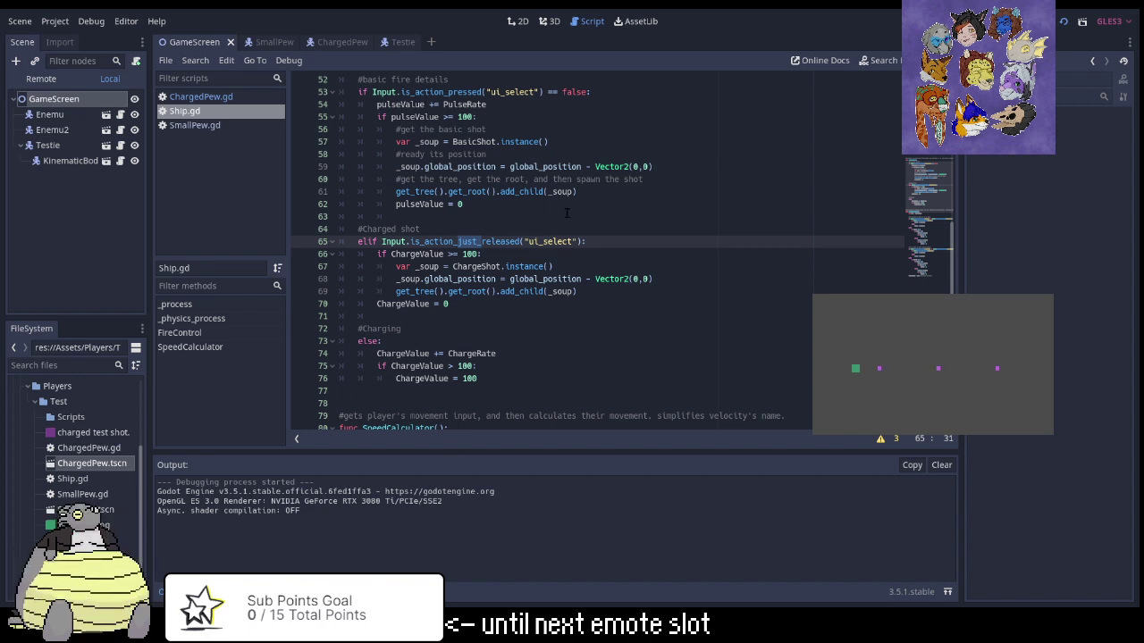
key("Right")
key("Right")
key("Right")
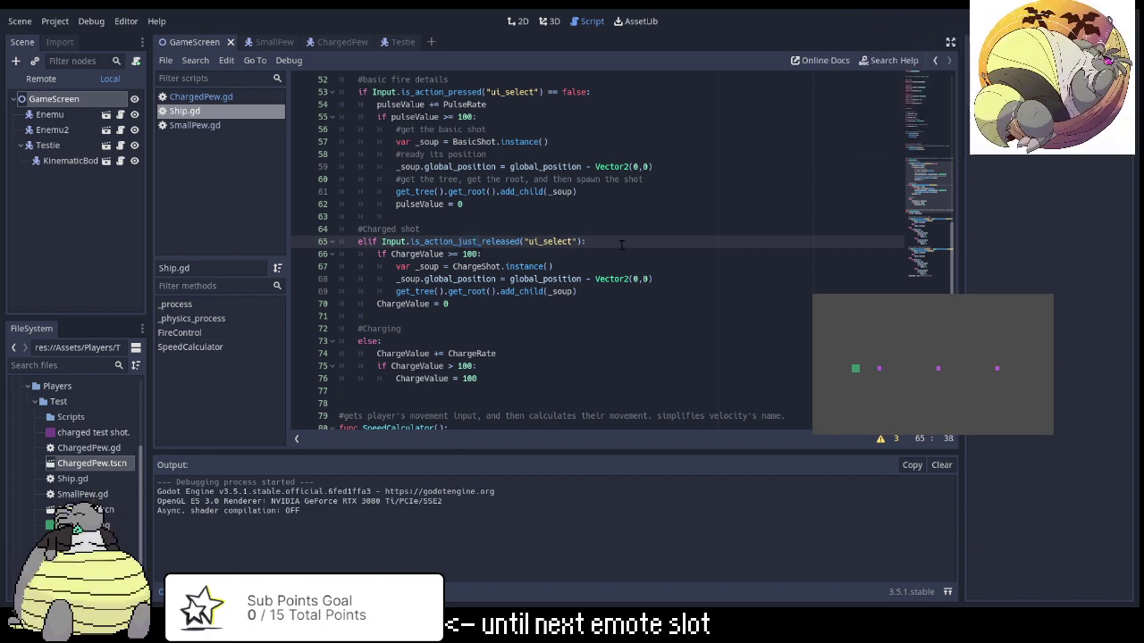
key("BackSpace")
key("BackSpace")
key("BackSpace")
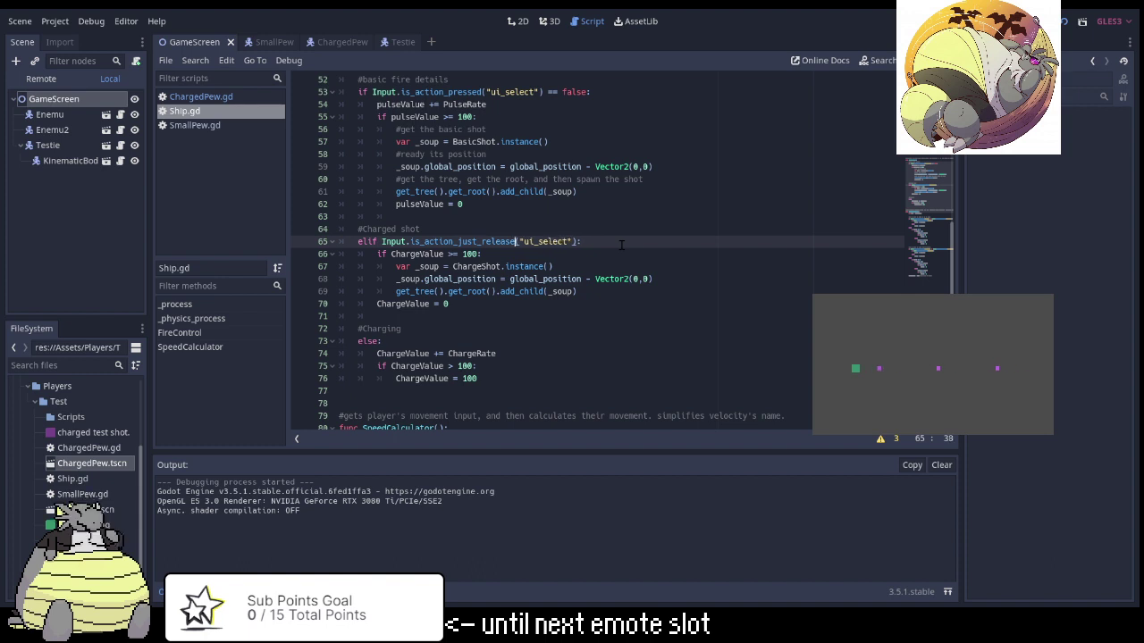
key("BackSpace")
key("BackSpace")
key("BackSpace")
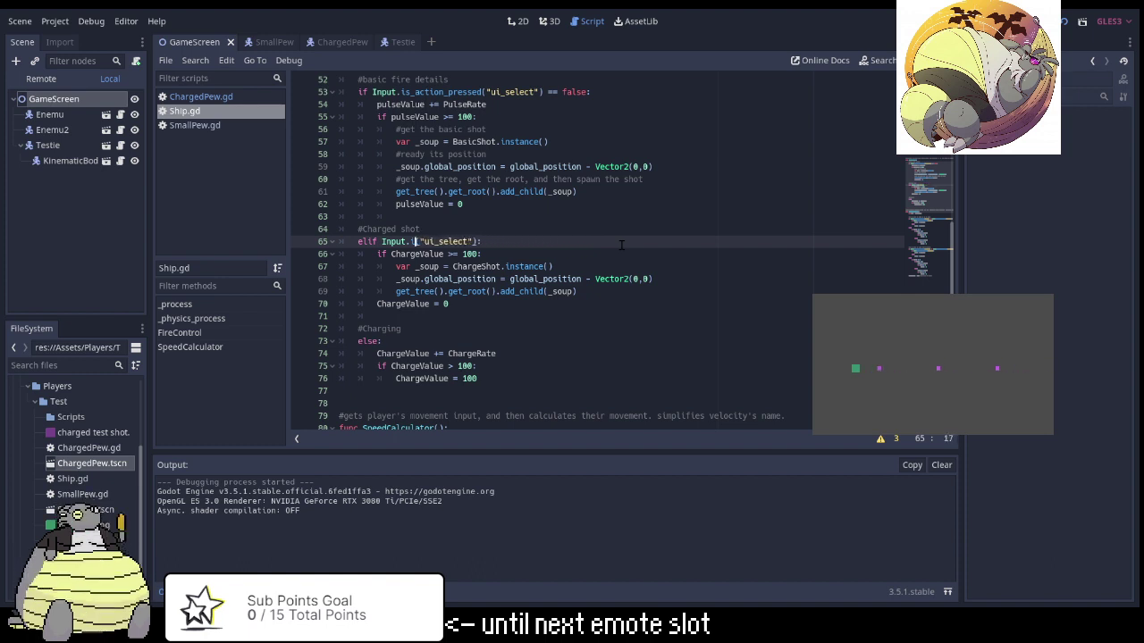
type("as")
key("BackSpace")
type("act")
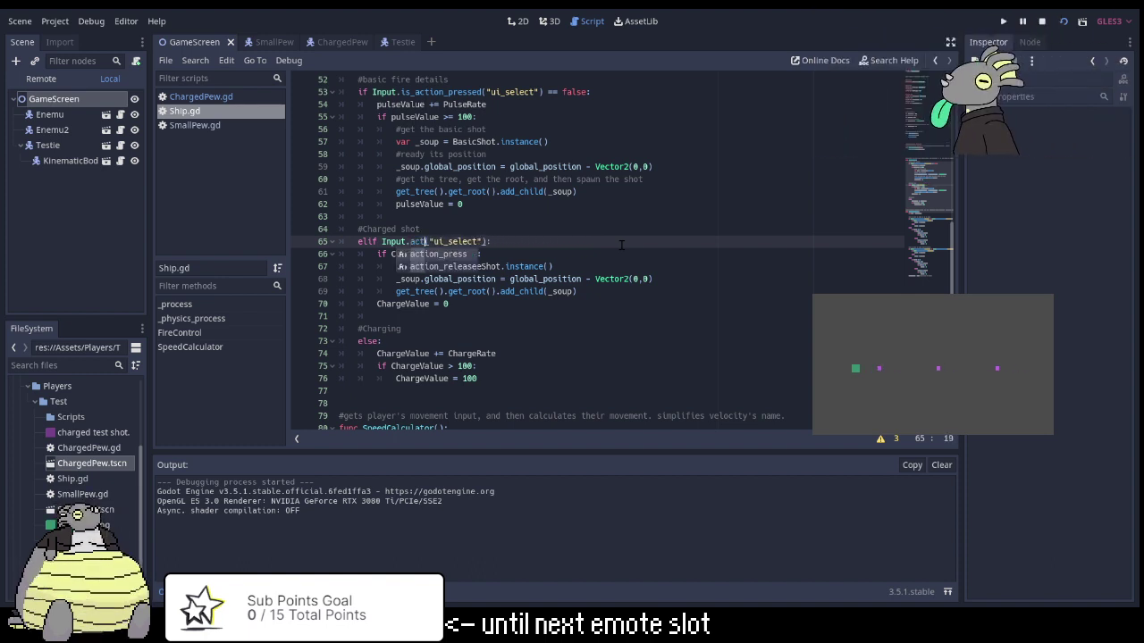
key("Down")
key("Return")
key("Escape")
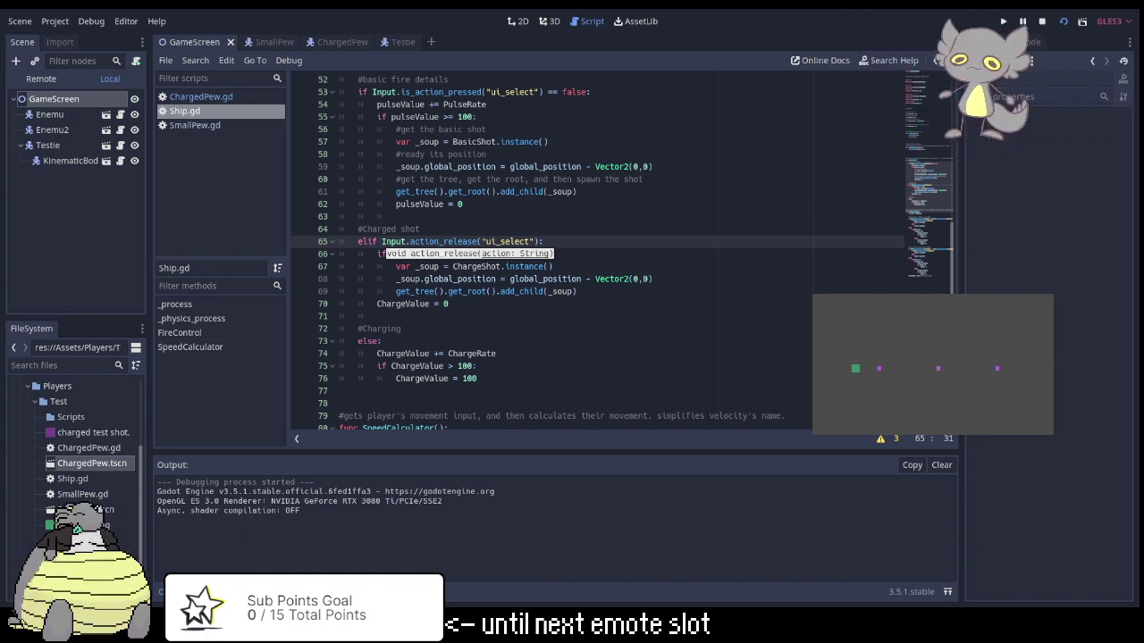
key("Right")
key("Right")
key("Right")
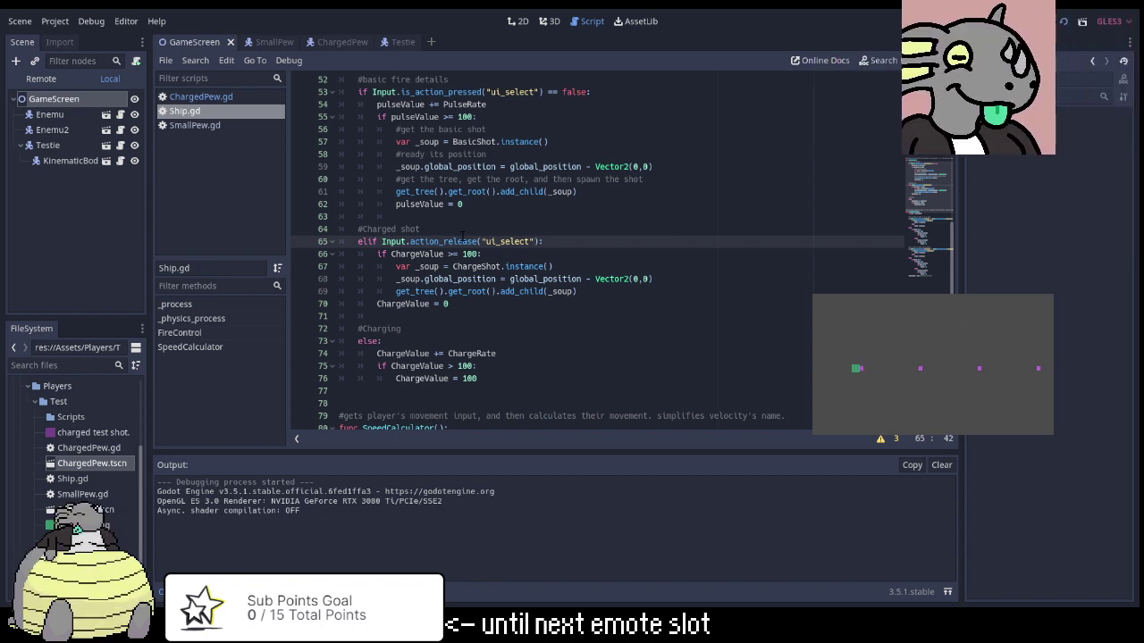
key("ctrl+shift+Left")
key("ctrl+shift+Left")
key("ctrl+shift+Left")
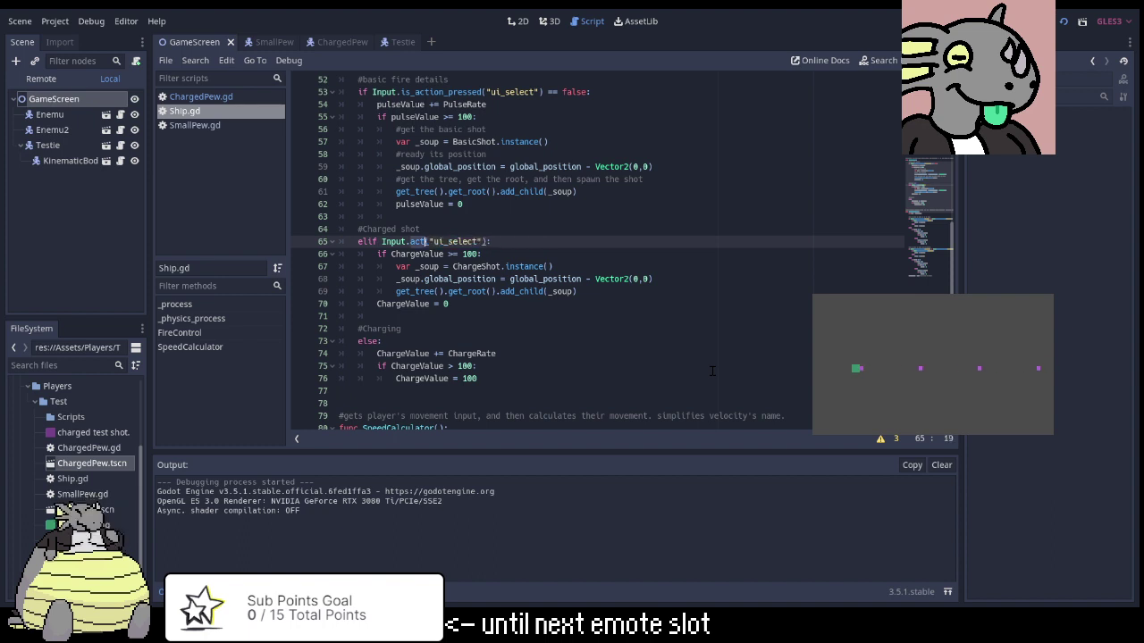
type("is_action_just_released")
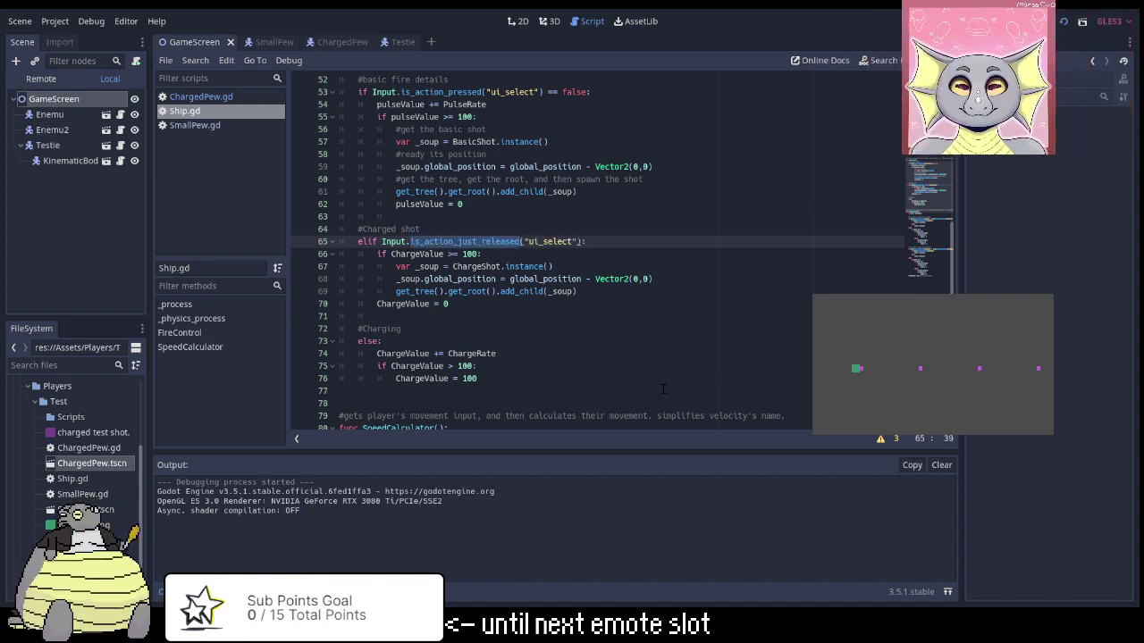
left_click(620, 392)
Save the edited Ship.gd with Ctrl+S and scroll down to the ChargeValue cap lines.
key("ctrl+s")
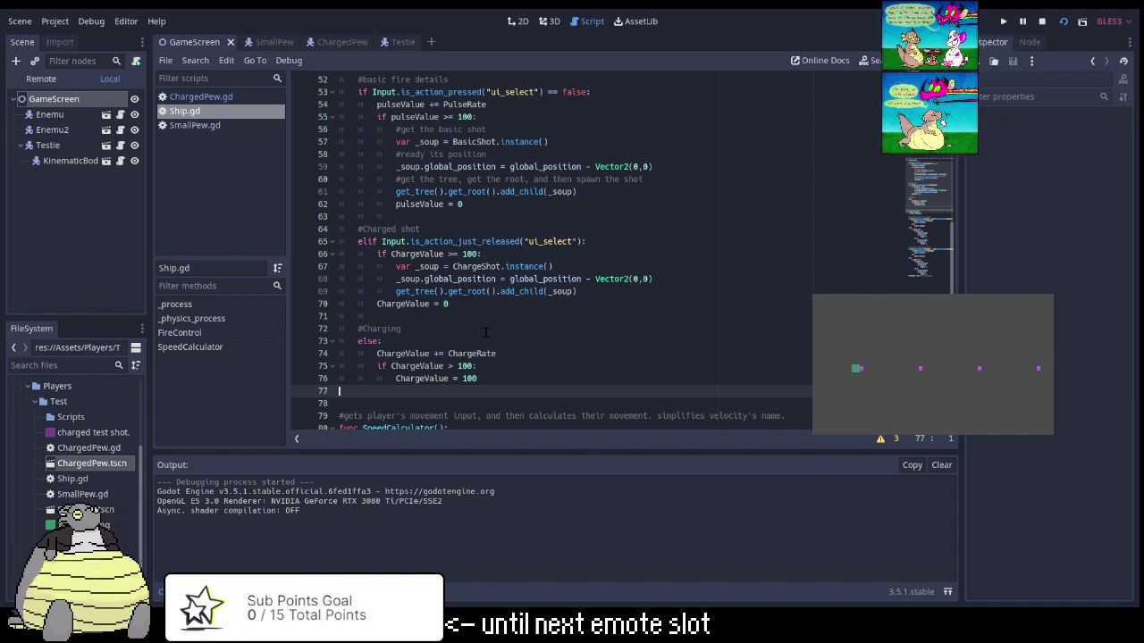
scroll(554, 276, "down", 1)
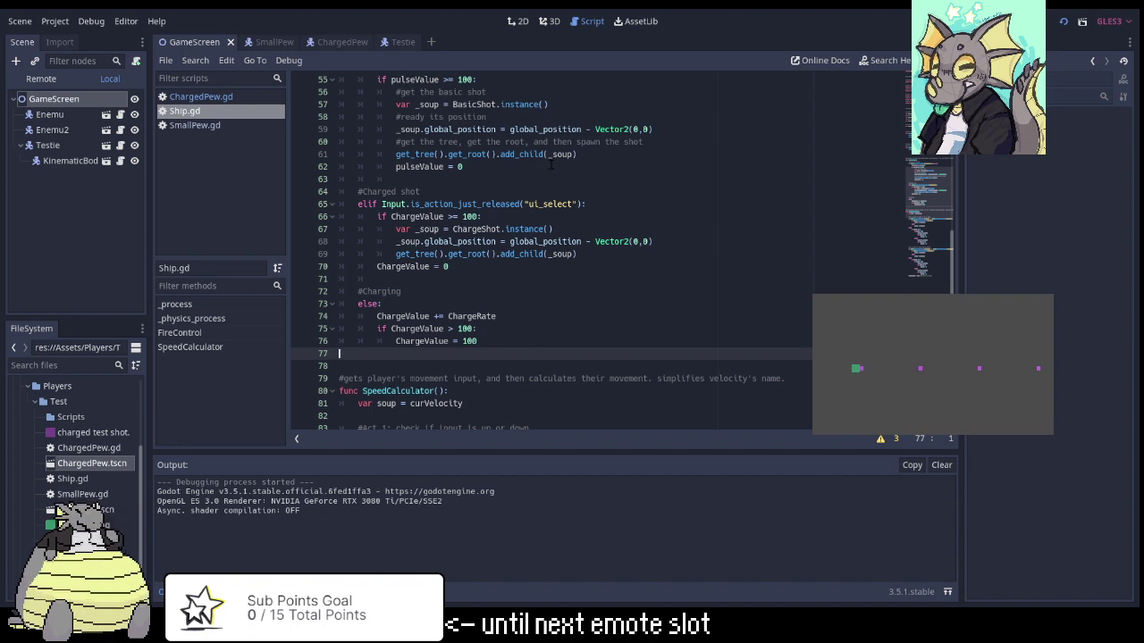
Delete and restore the ChargeValue cap lines 75–76, then save Ship.gd.
left_click(496, 340)
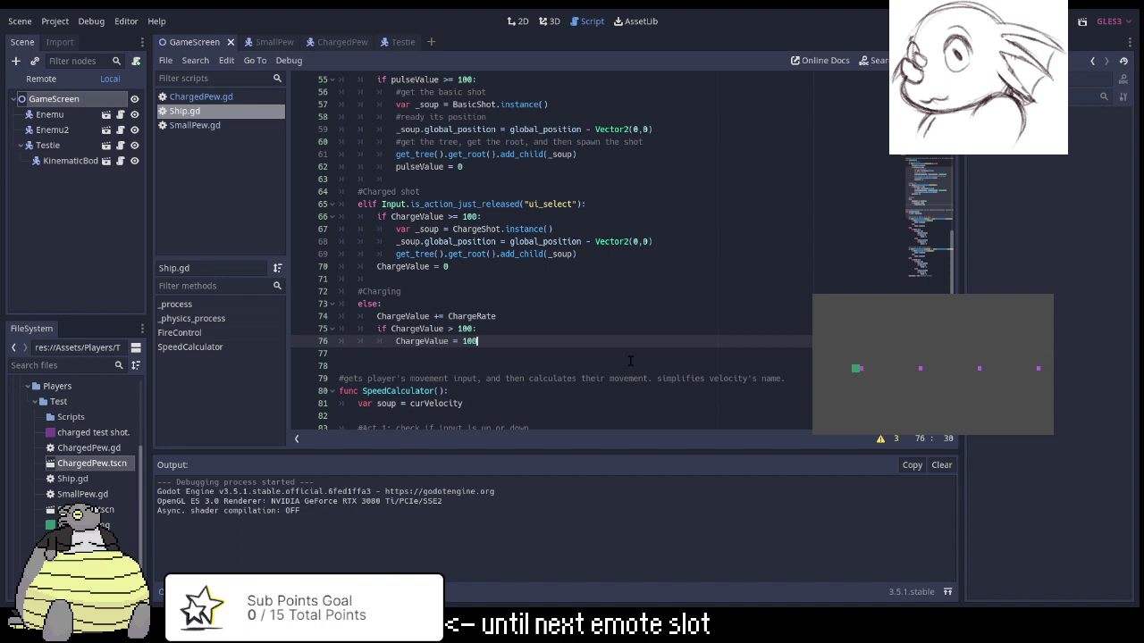
key("Left")
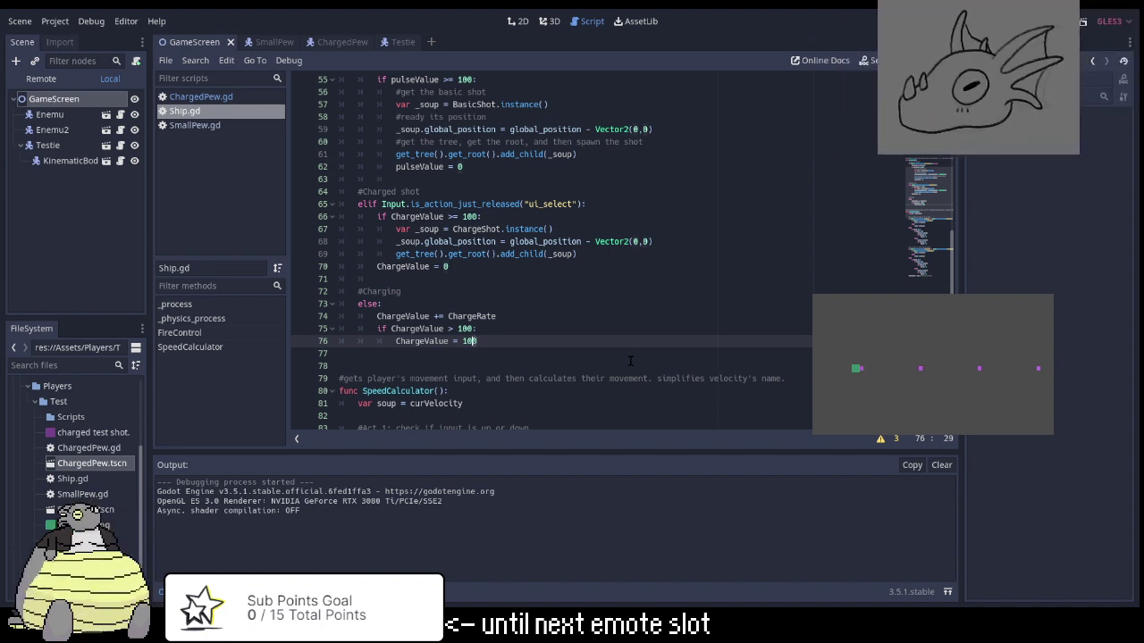
key("End")
key("shift+Up")
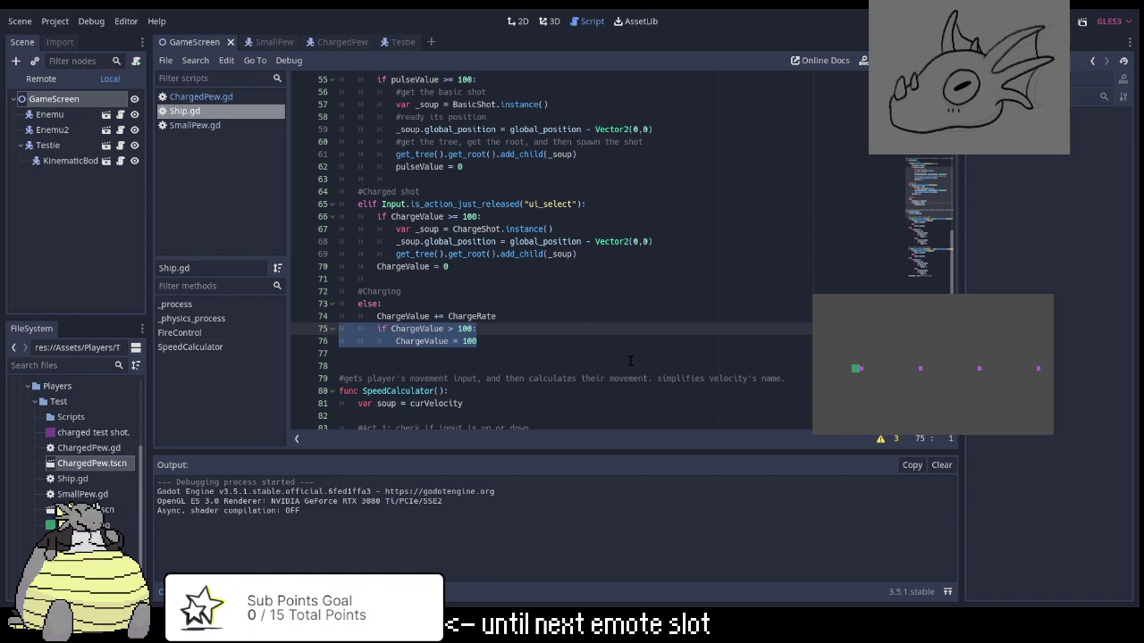
key("BackSpace")
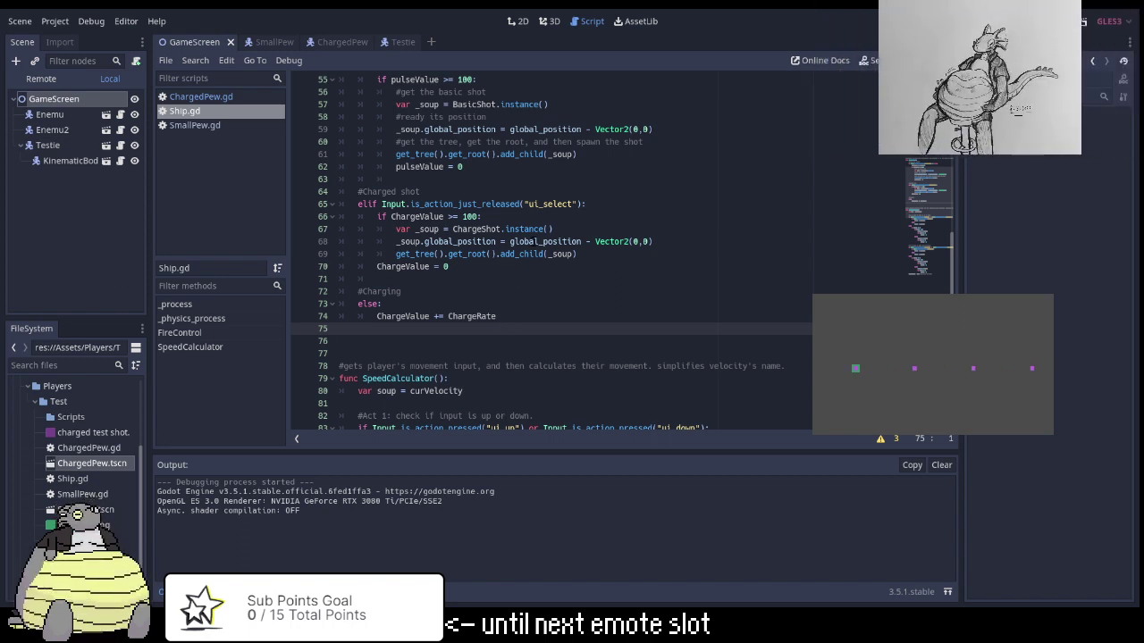
type("if ChargeValue > 100: \t\t\tChargeValue = 100")
left_click(555, 318)
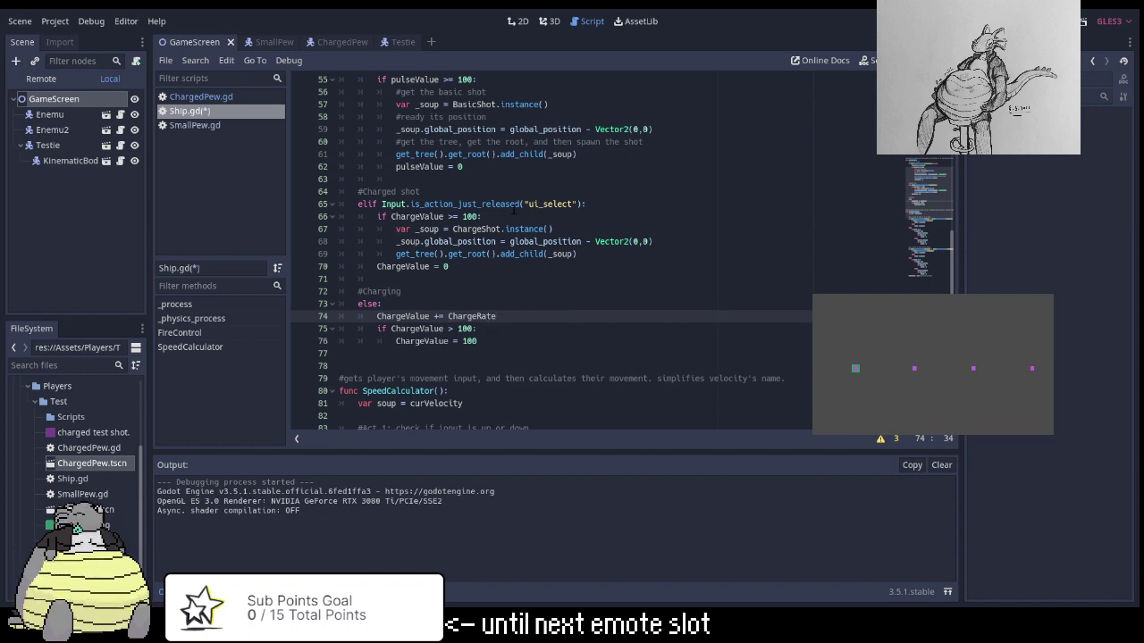
key("ctrl+s")
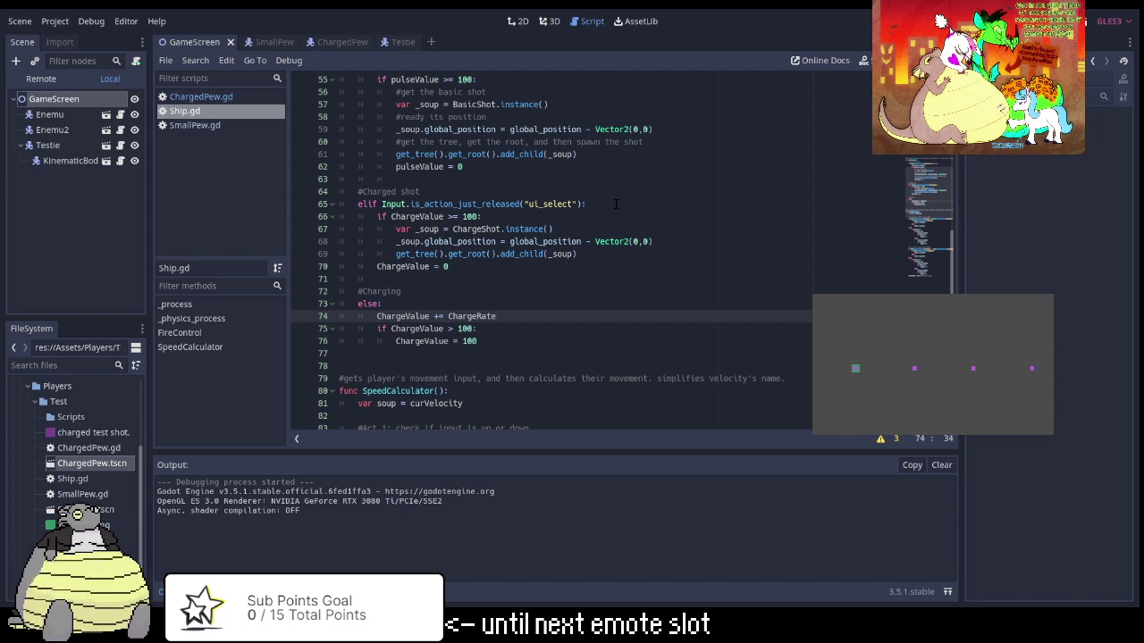
Erase the elif keyword at the start of line 65.
scroll(509, 355, "up", 2)
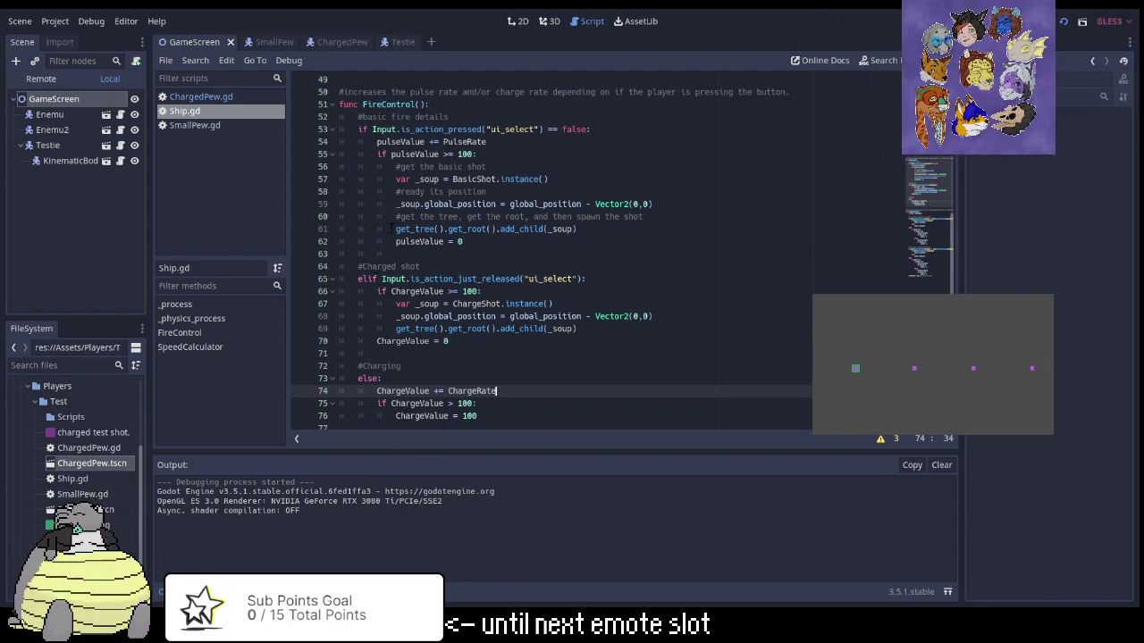
left_click(383, 279)
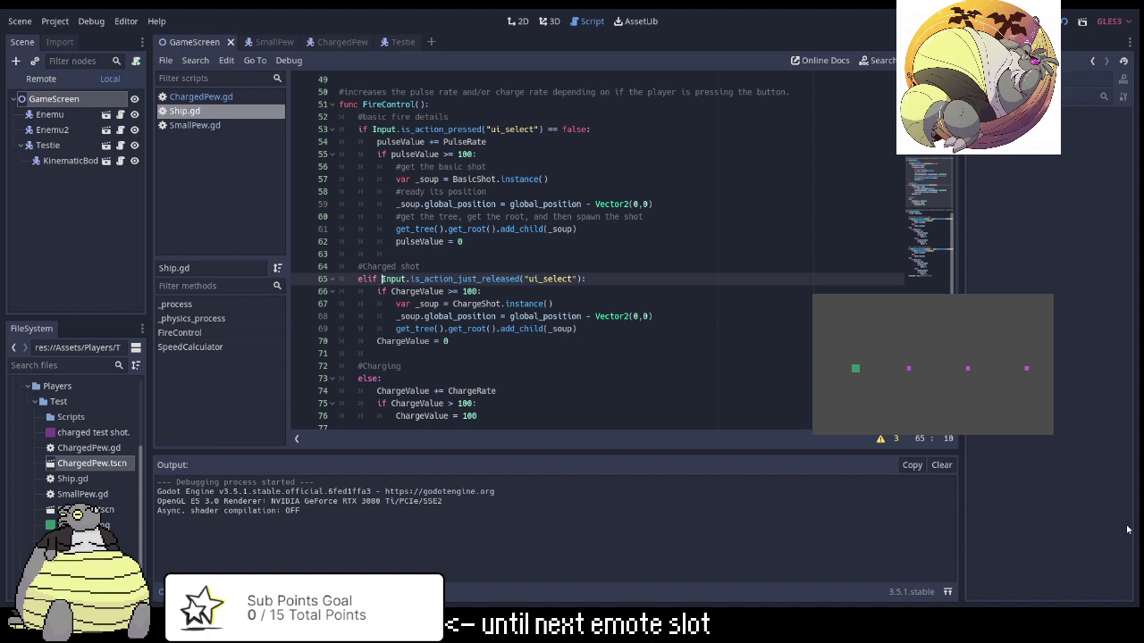
key("BackSpace")
key("BackSpace")
key("BackSpace")
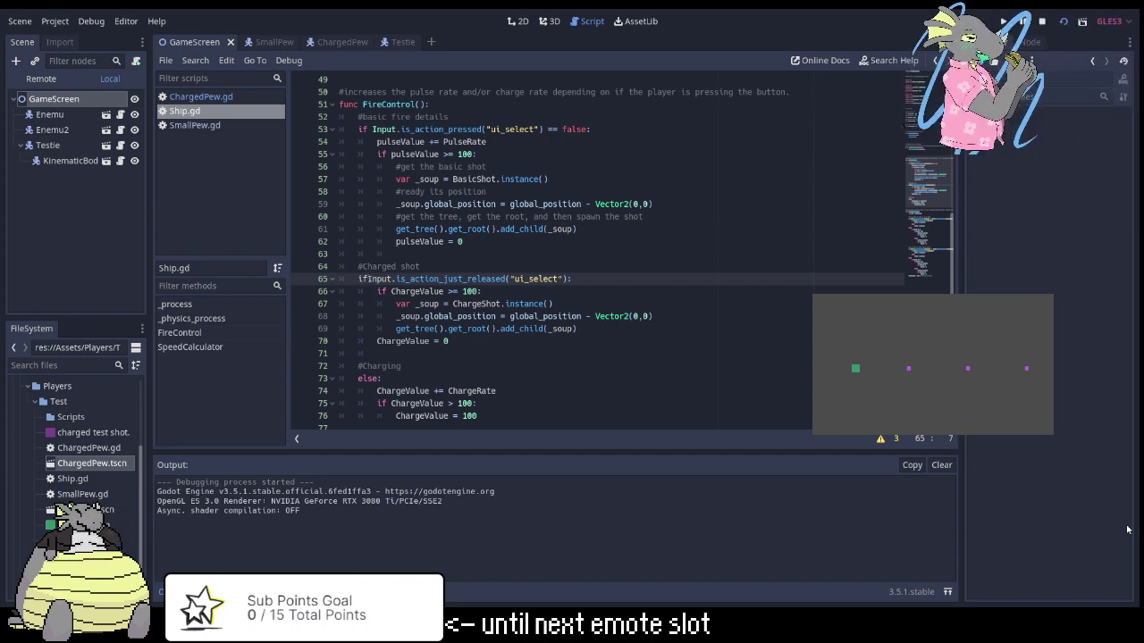
Make line 65 start with if and move the charged-shot block below the charging code.
type("if")
key("Down")
key("Down")
key("Down")
key("Down")
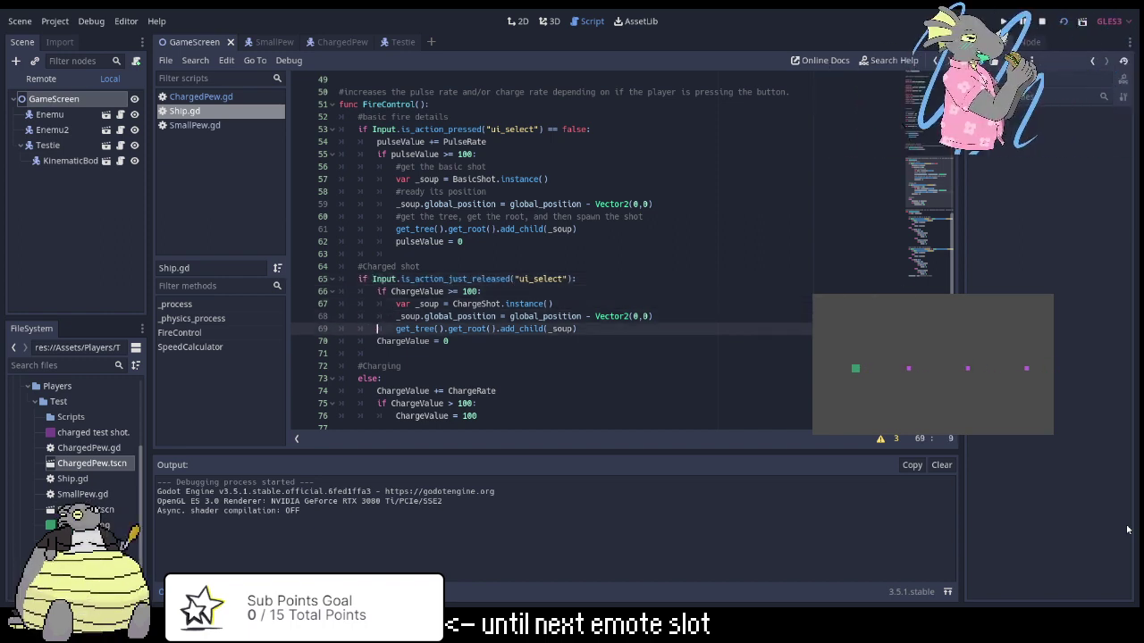
key("Down")
key("Down")
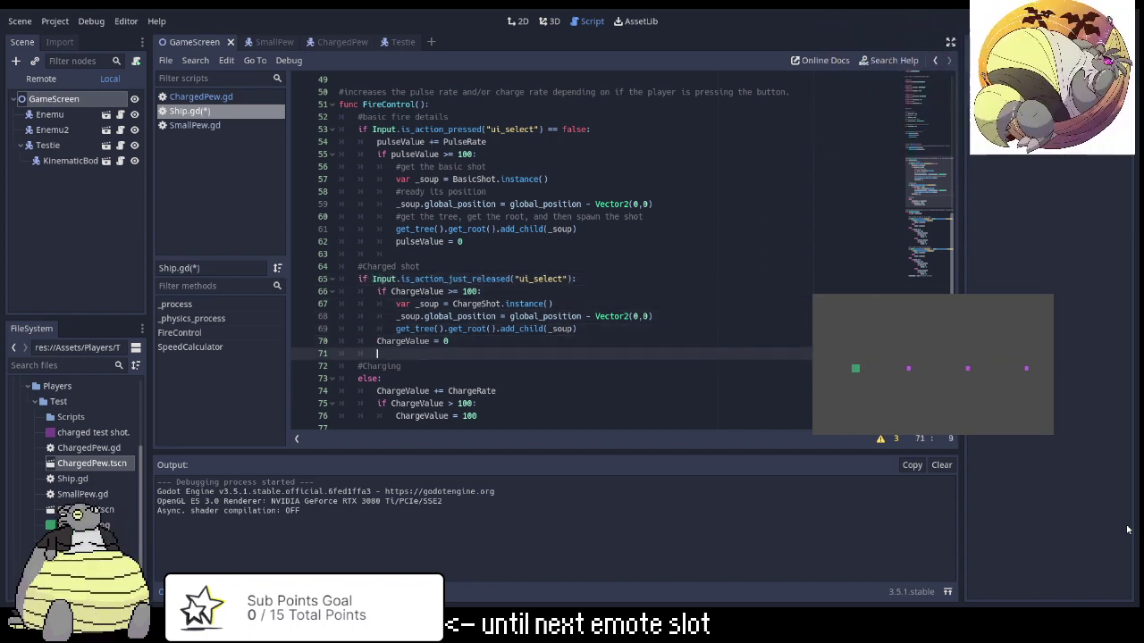
key("shift+Up")
key("shift+Up")
key("shift+Up")
key("shift+Up")
key("shift+Up")
key("shift+Up")
key("shift+Up")
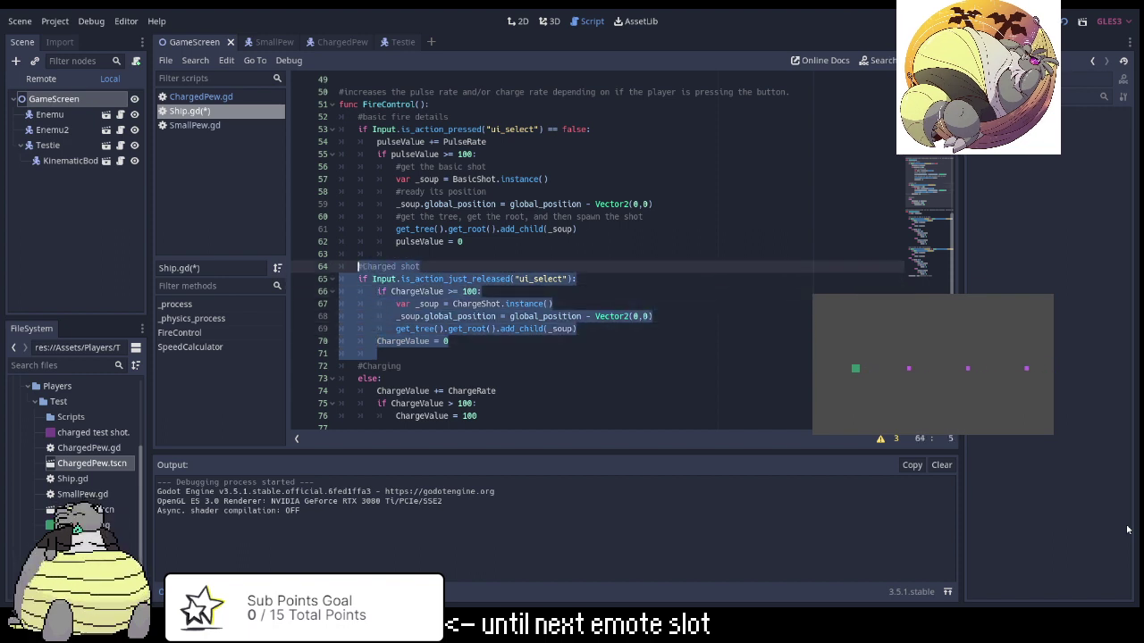
key("shift+Home")
key("ctrl+c")
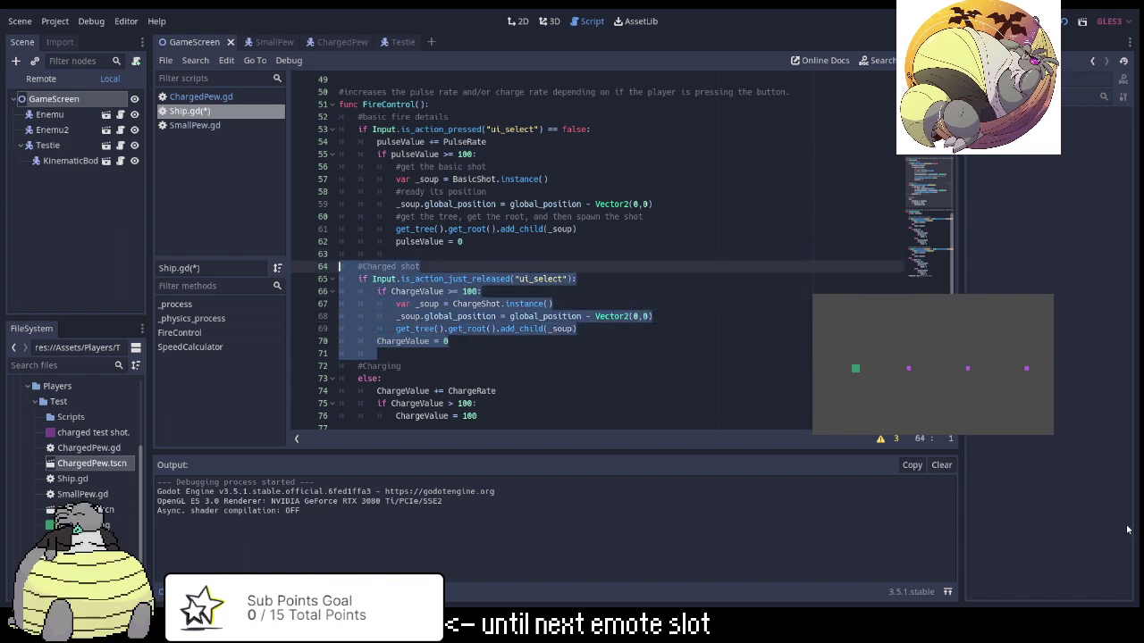
key("Delete")
key("Delete")
key("Down")
key("Down")
key("Down")
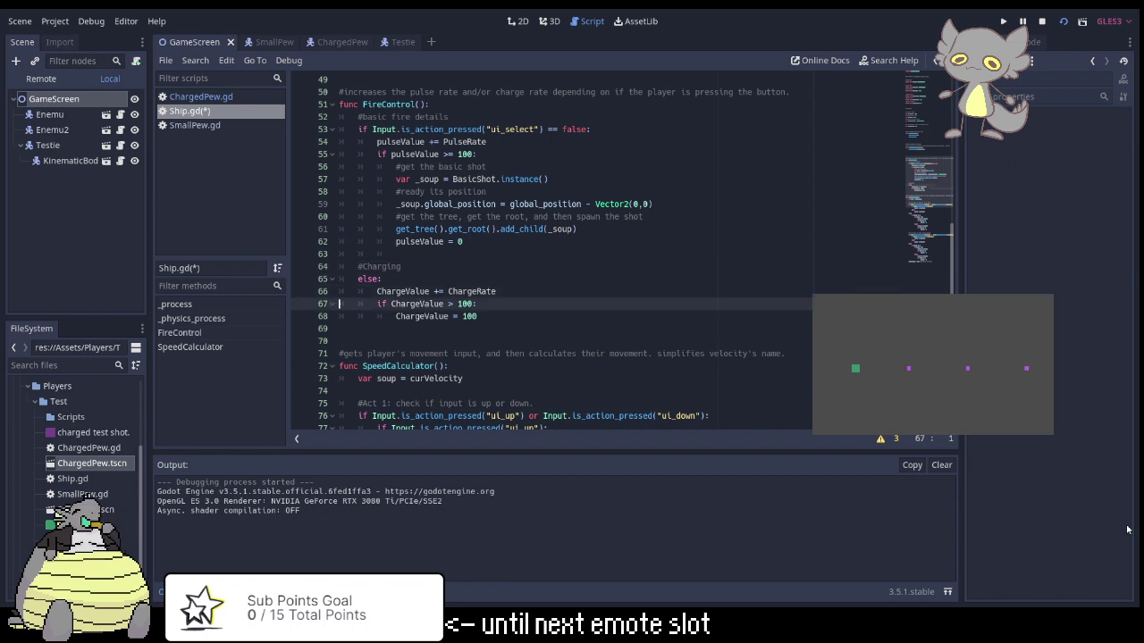
key("Down")
key("Down")
key("ctrl+v")
Add a new indented line after the ChargeValue = 100 cap and save Ship.gd.
key("Down")
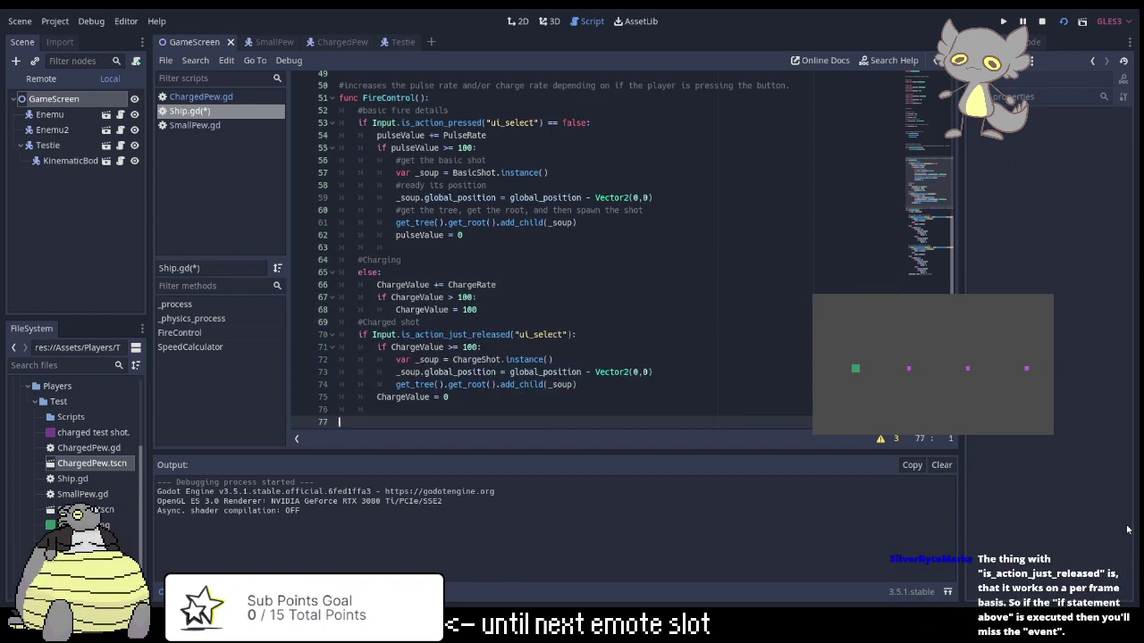
key("Up")
key("Up")
key("Up")
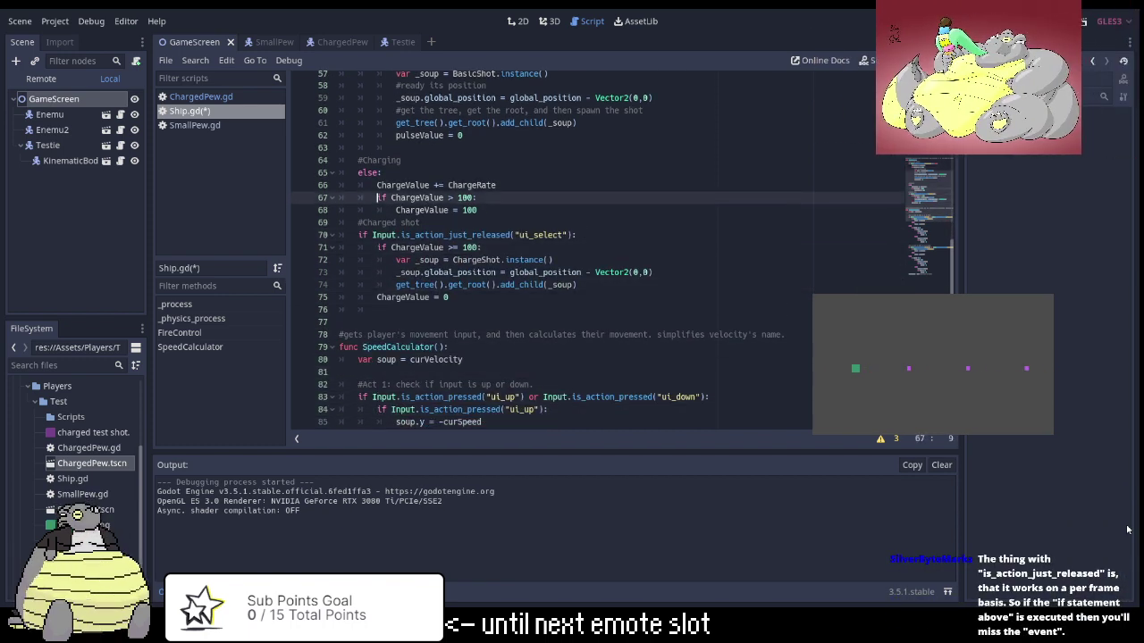
key("Down")
key("End")
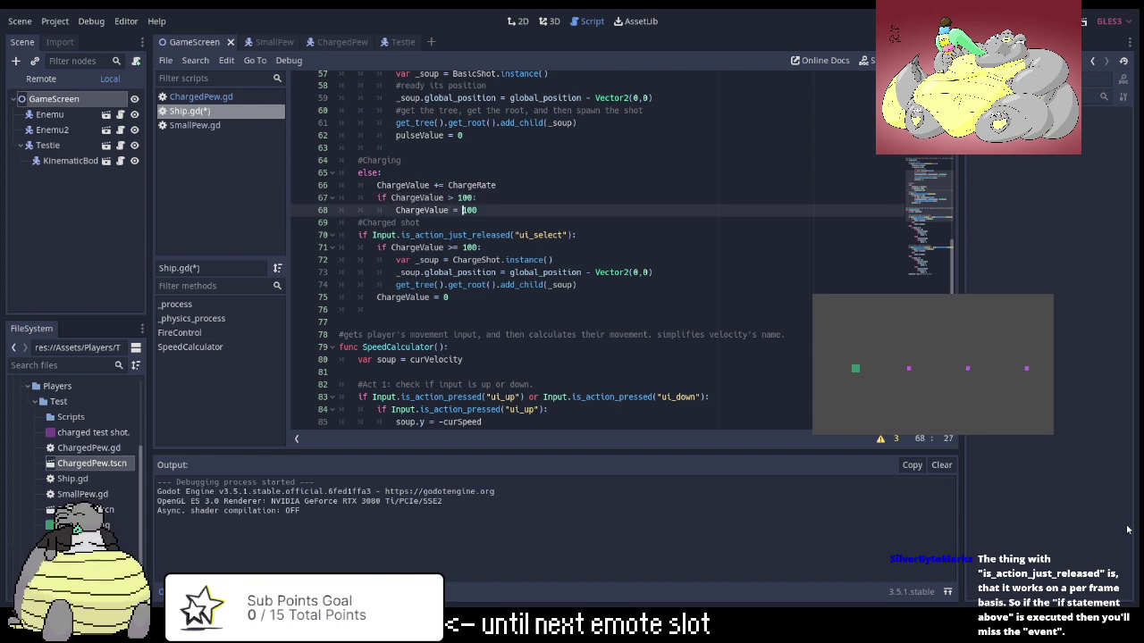
key("Return")
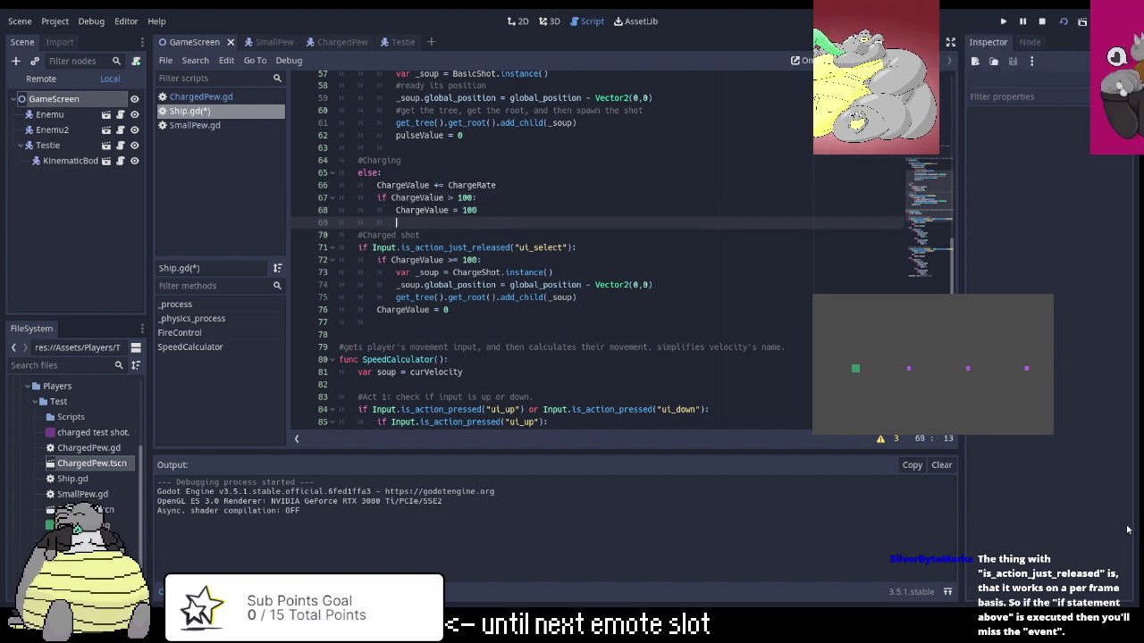
key("ctrl+s")
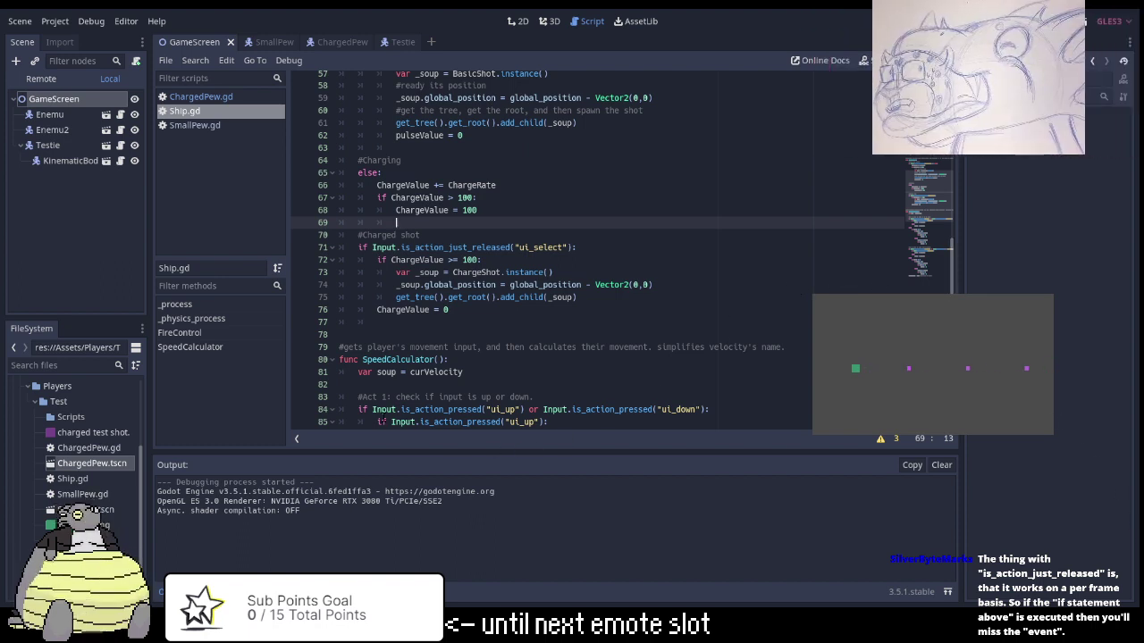
key("Down")
key("Down")
key("Down")
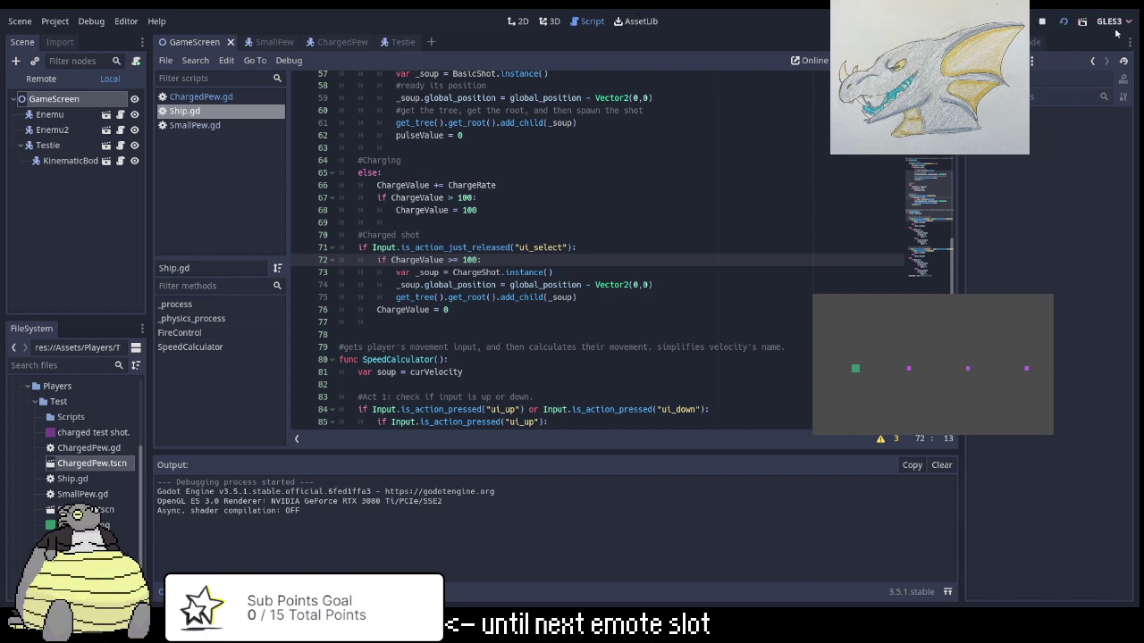
Restart the game, close it, and launch a fresh test run with the restructured Ship.gd.
left_click(1066, 22)
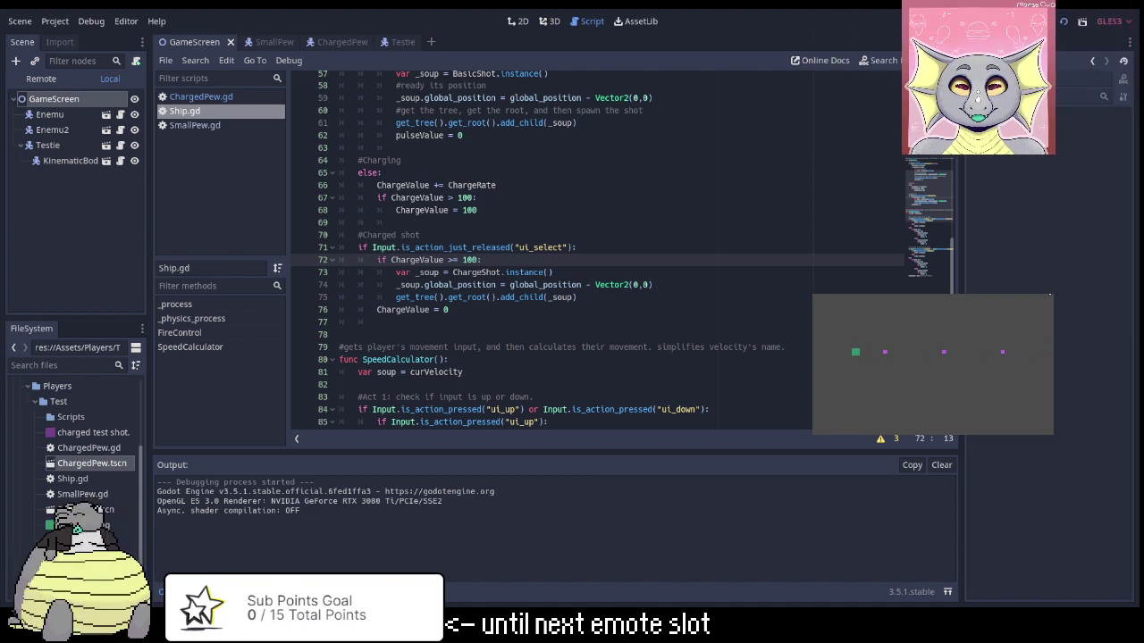
key("alt+F4")
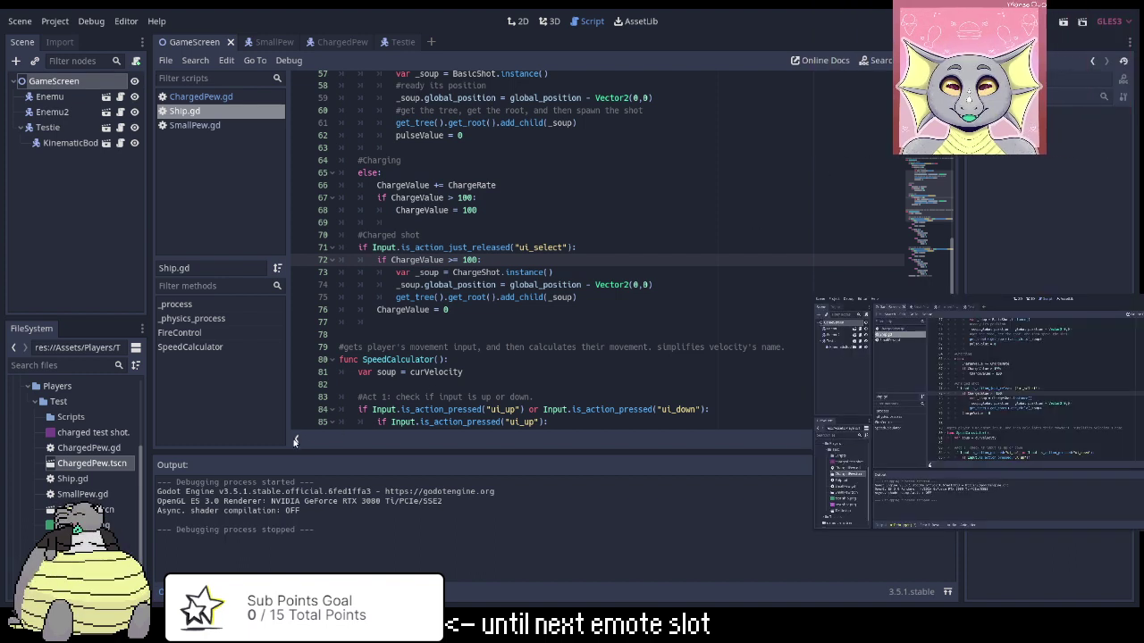
left_click(1063, 20)
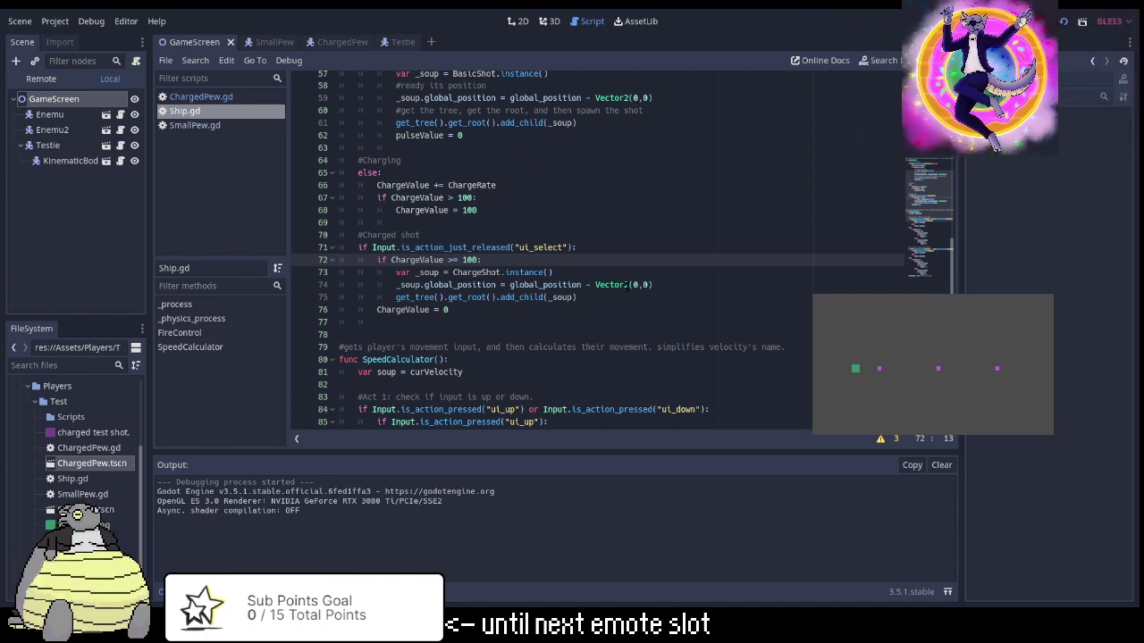
scroll(569, 336, "up", 5)
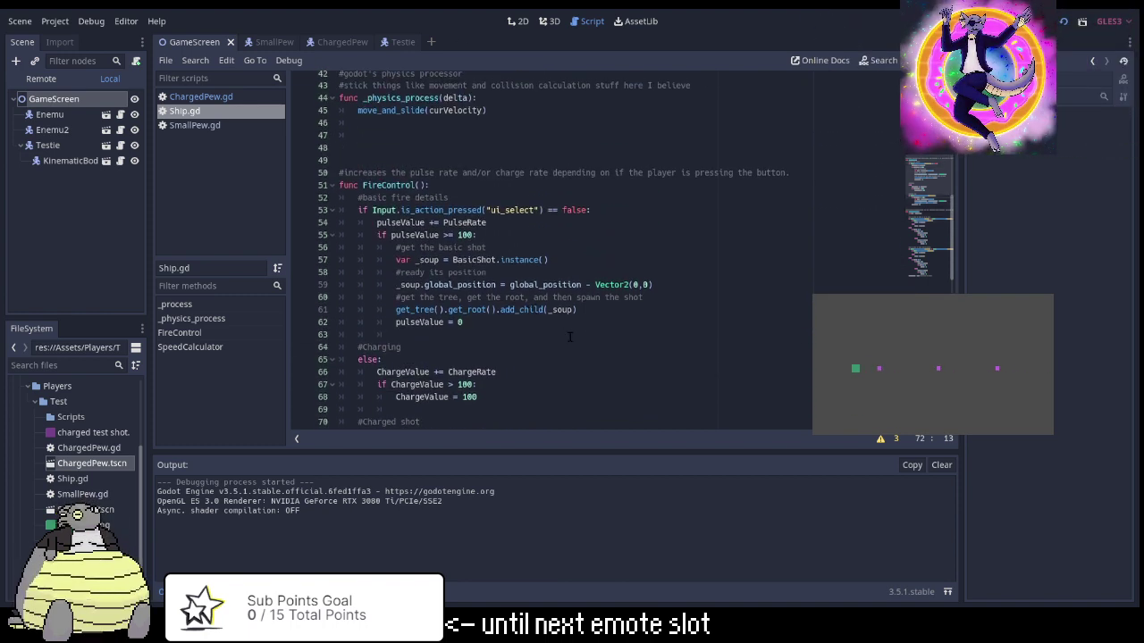
scroll(575, 338, "down", 3)
scroll(480, 298, "up", 4)
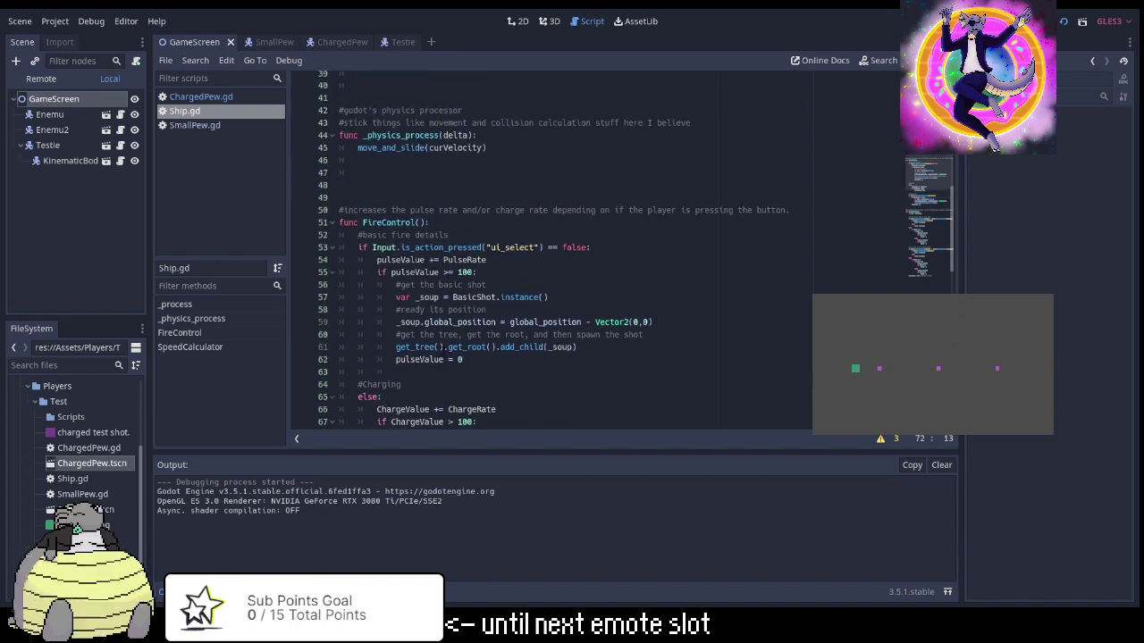
left_click(358, 247)
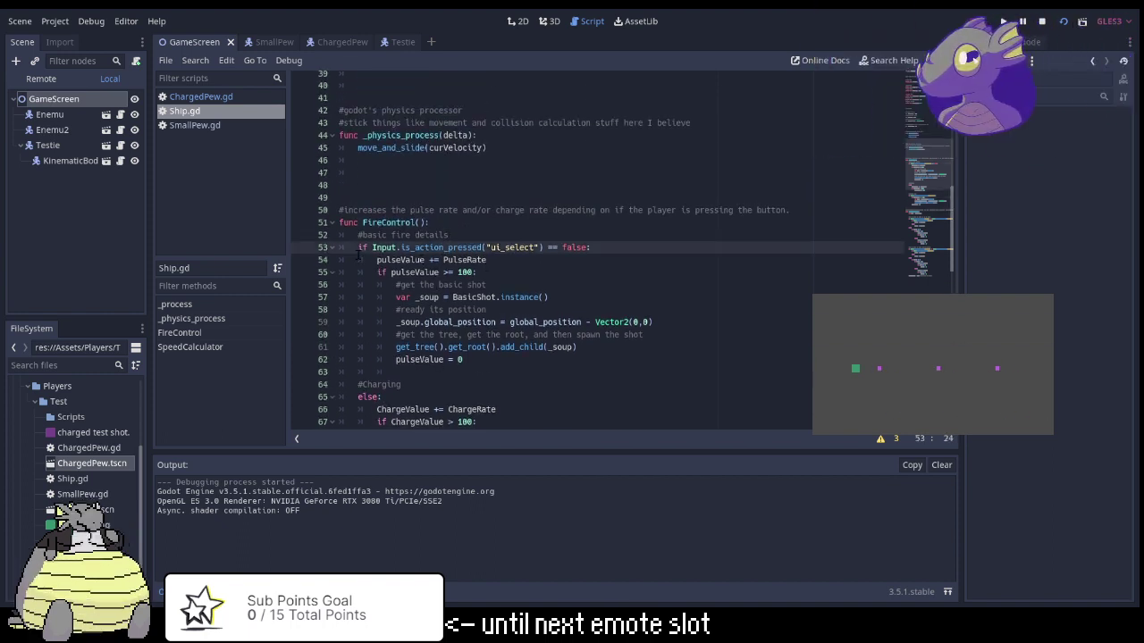
scroll(565, 340, "down", 5)
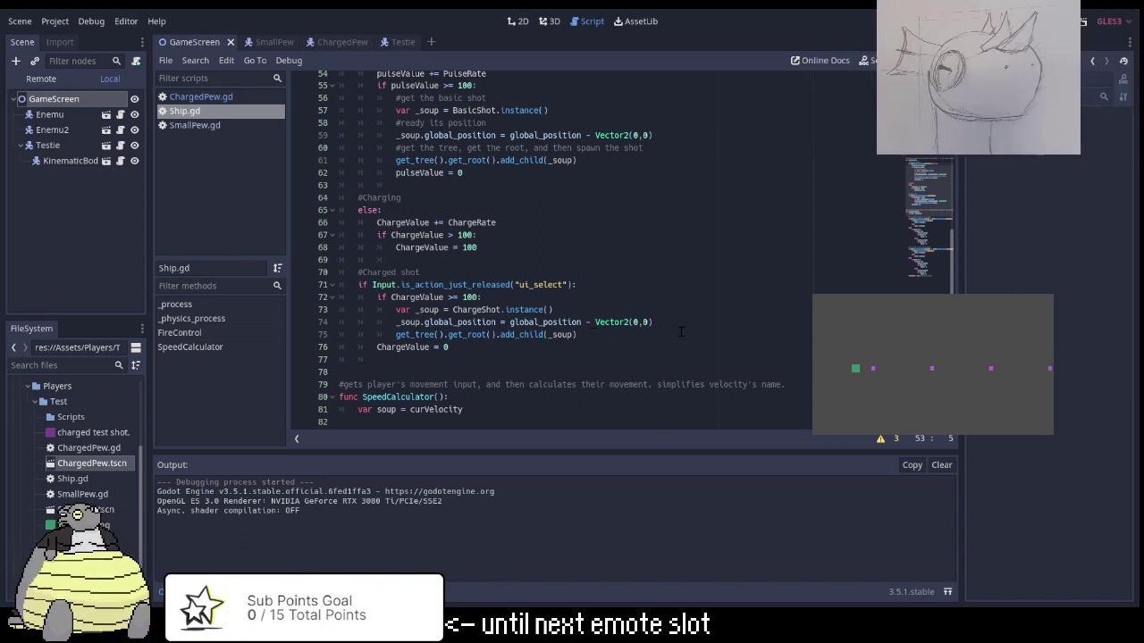
scroll(538, 208, "up", 2)
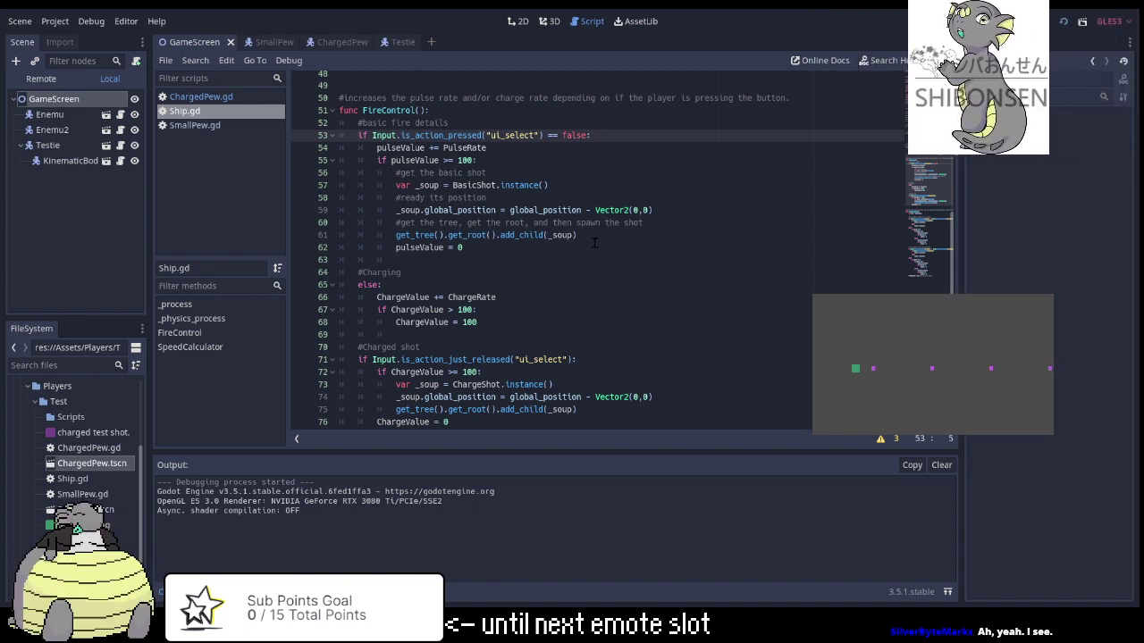
Inspect SmallPew's CollisionShape2D and Area2D collision settings, then return to ChargedPew.
left_click(402, 42)
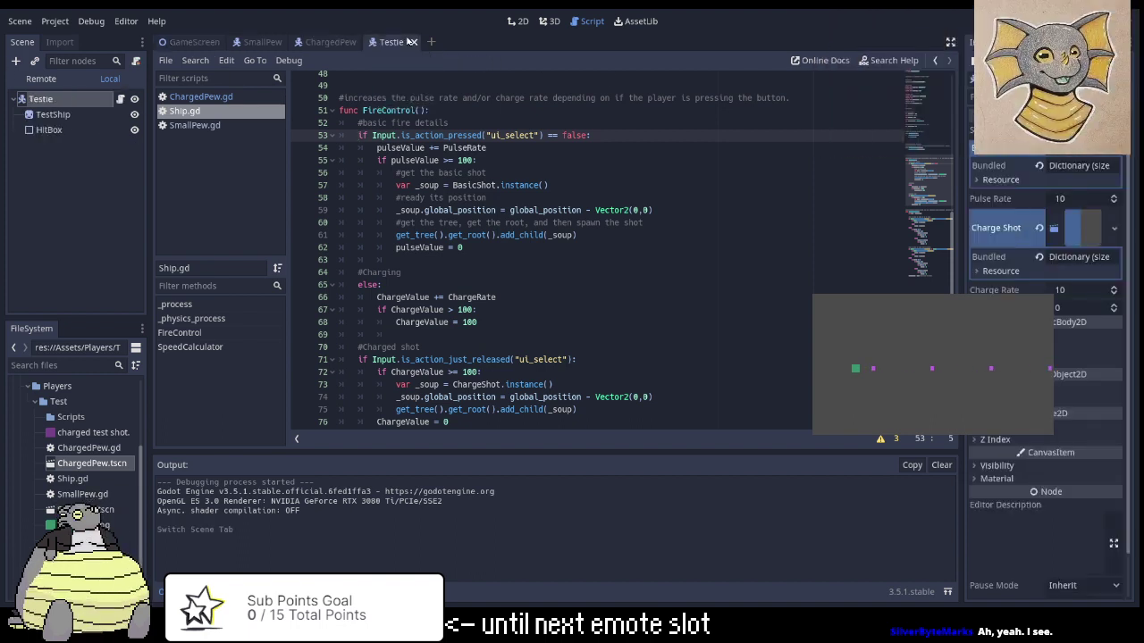
left_click(331, 42)
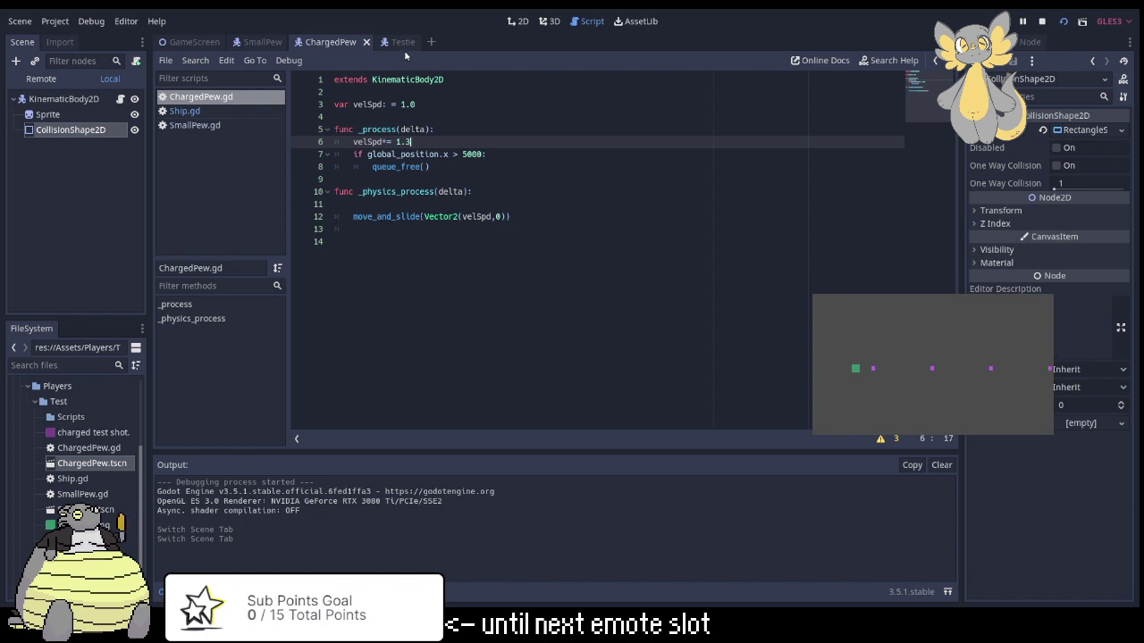
mouse_move(405, 55)
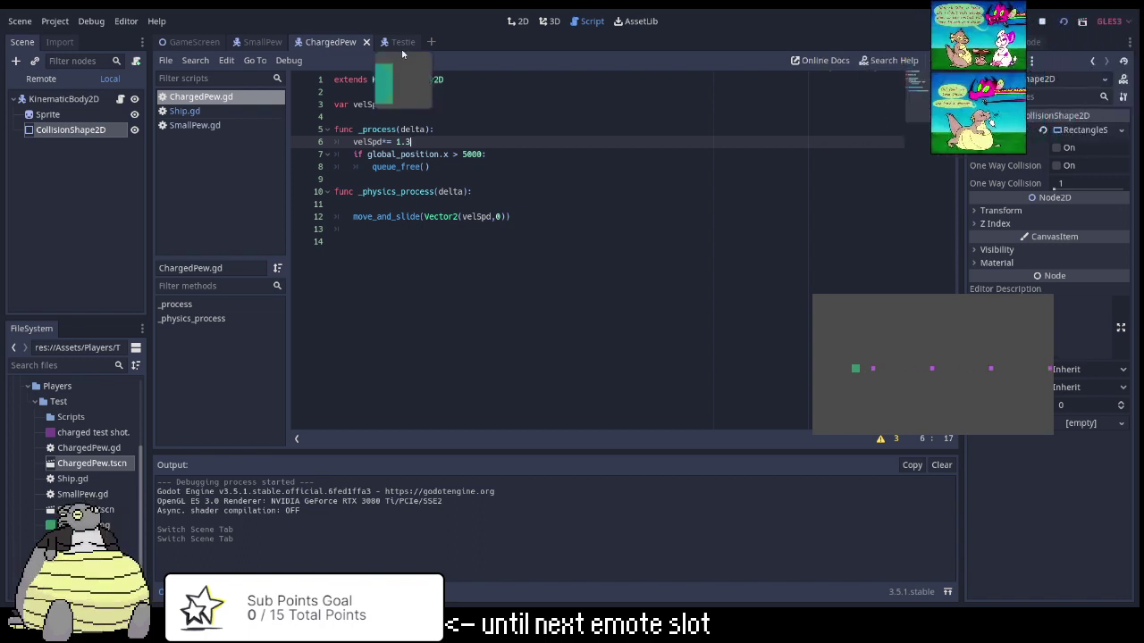
left_click(253, 44)
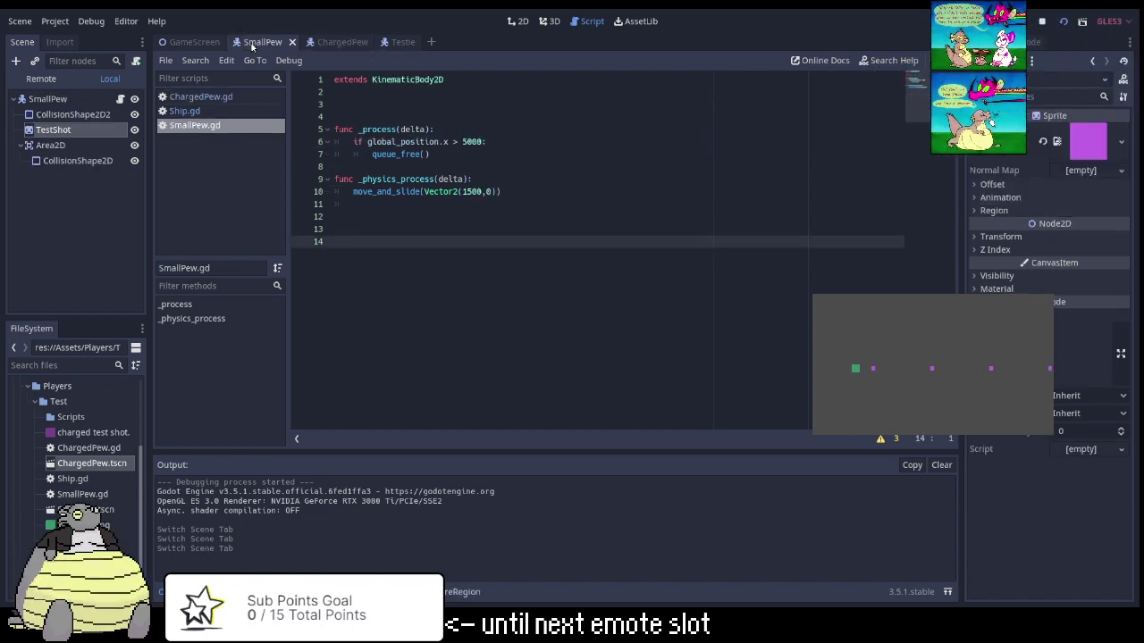
left_click(71, 115)
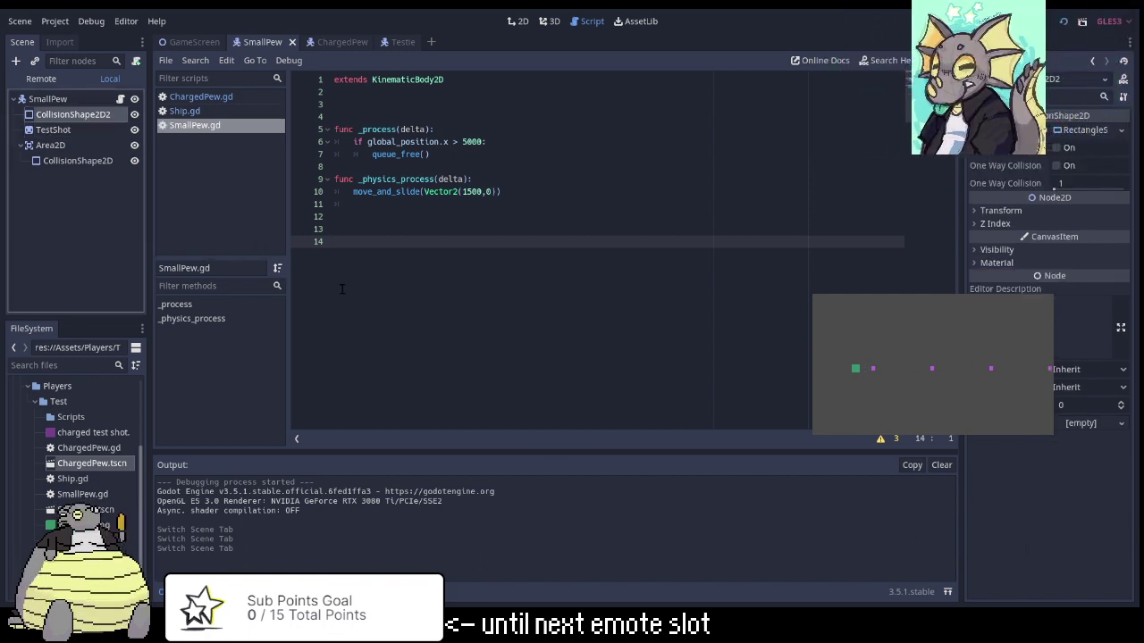
left_click(88, 147)
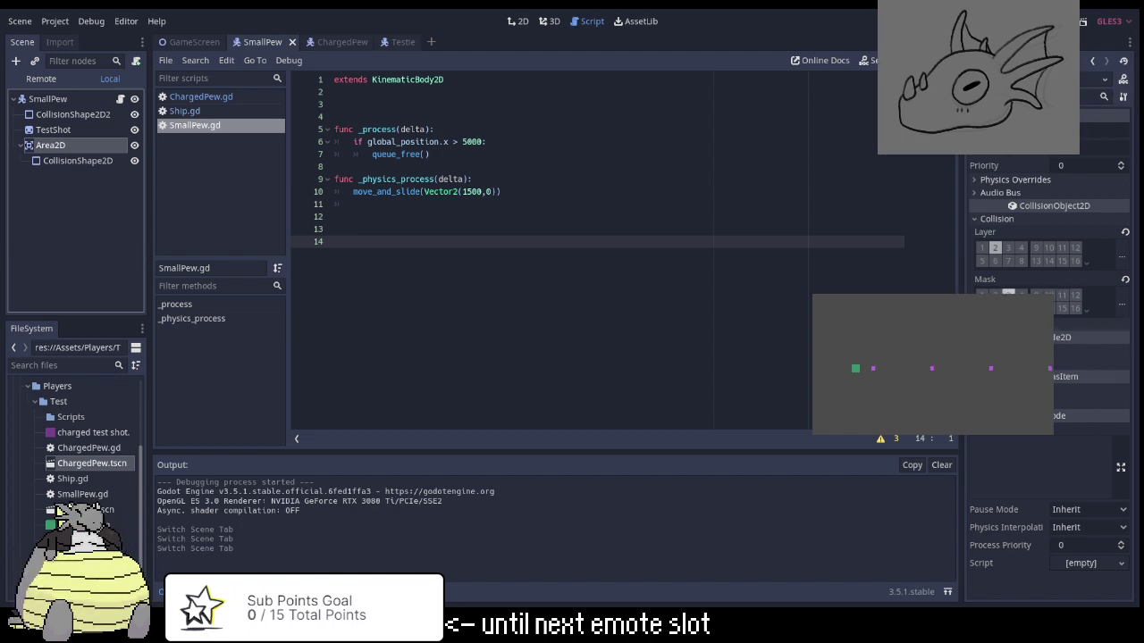
left_click(39, 116)
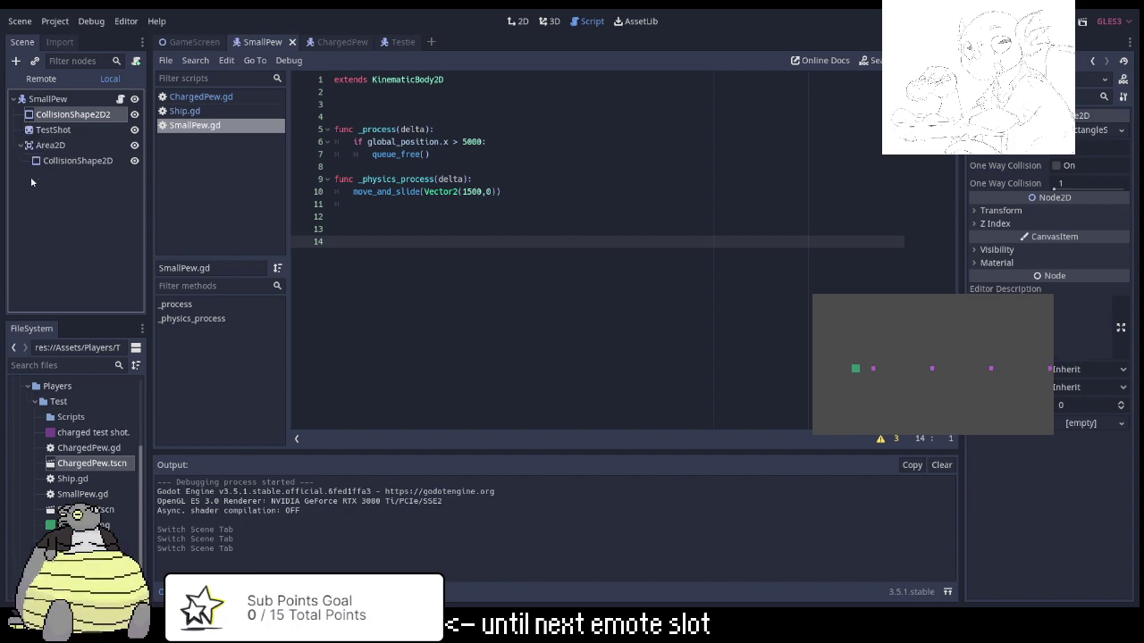
left_click(56, 146)
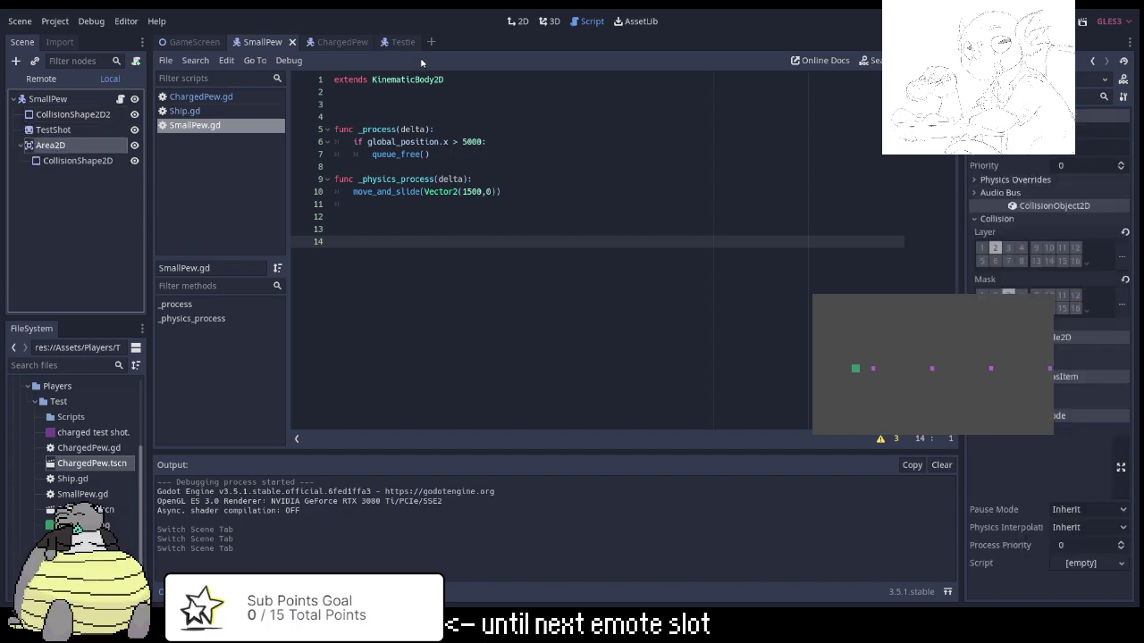
left_click(340, 44)
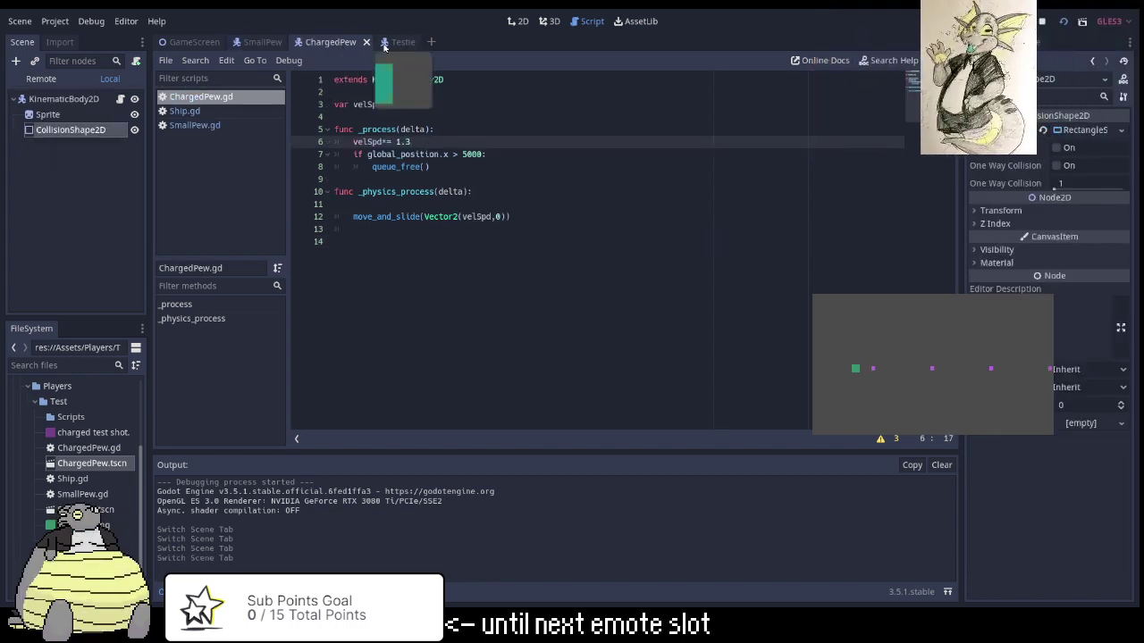
Add an Area2D child node under ChargedPew's KinematicBody2D root in the 2D view.
left_click(517, 21)
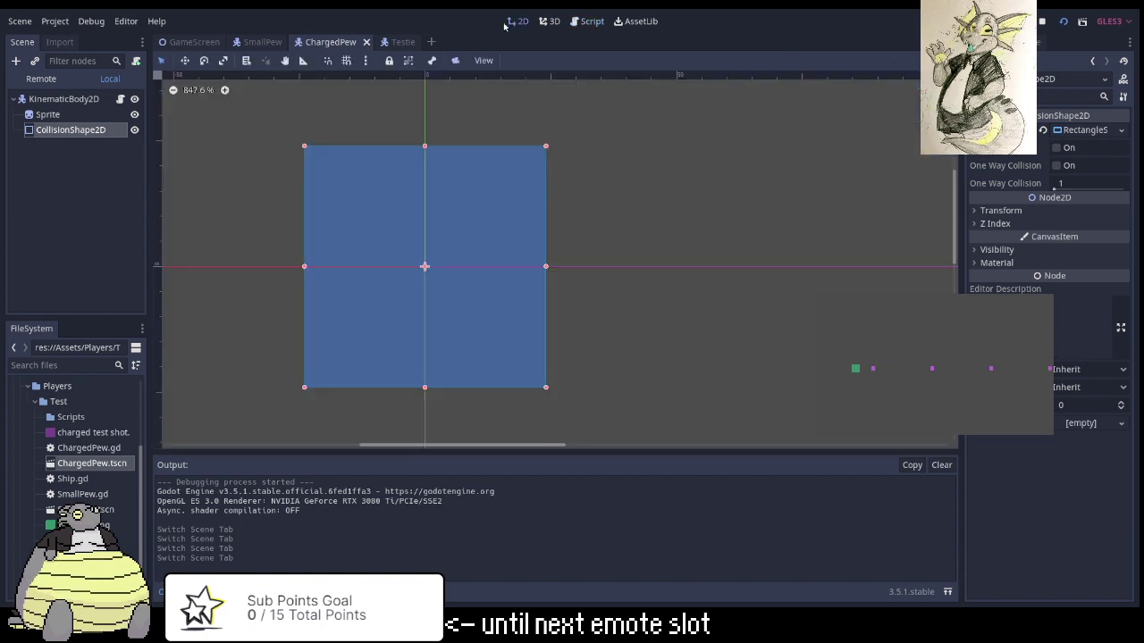
left_click(54, 98)
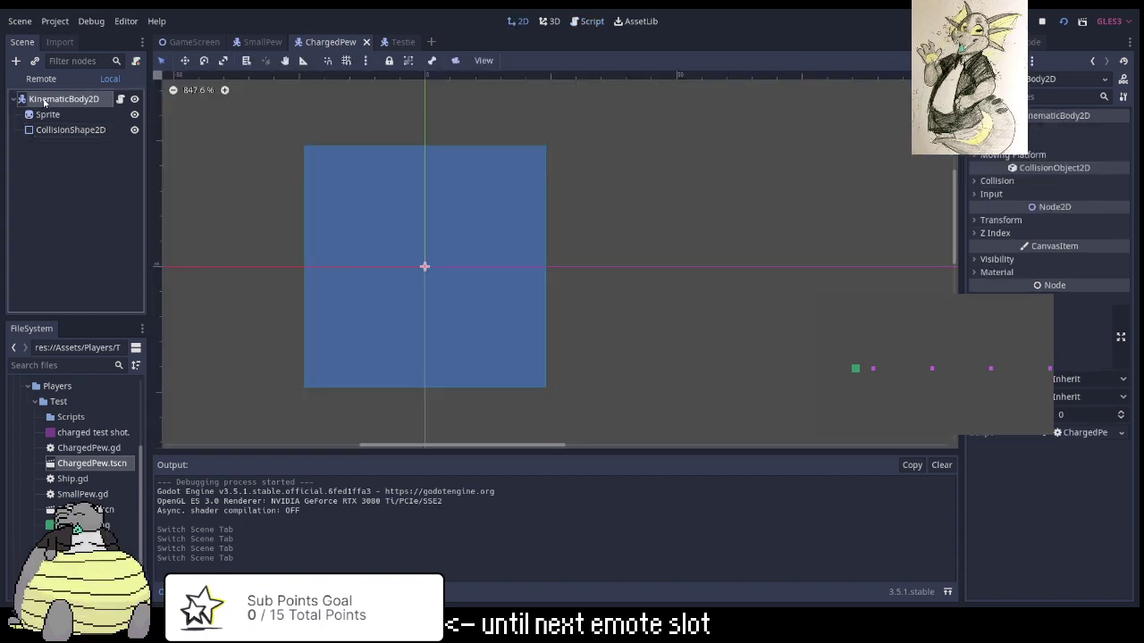
right_click(46, 100)
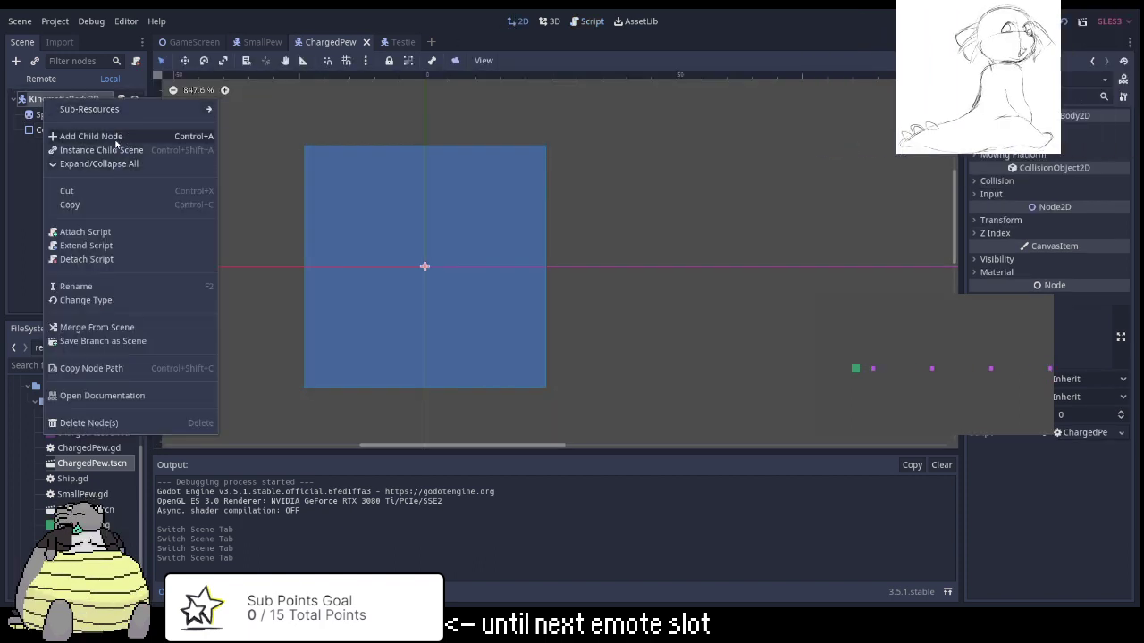
left_click(117, 137)
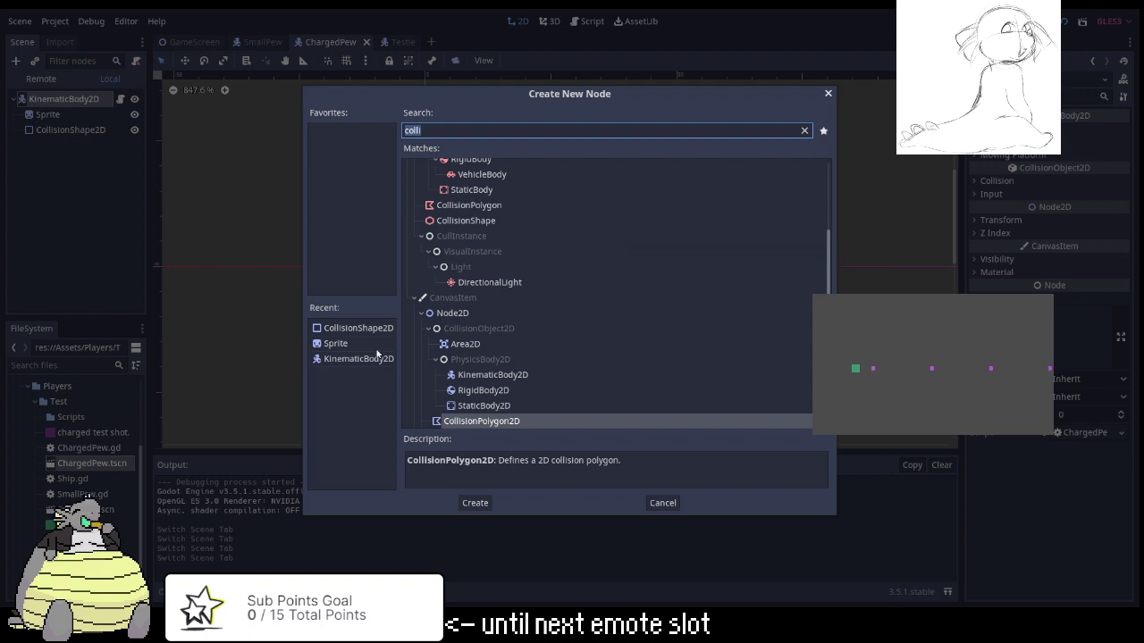
double_click(465, 344)
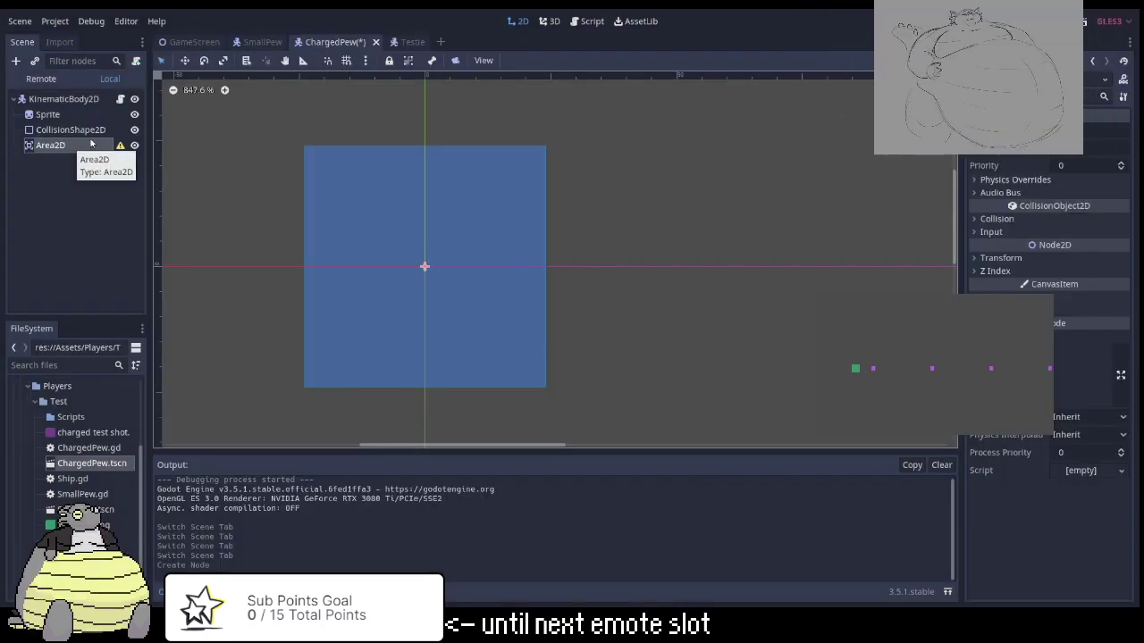
Glance at the Testie and SmallPew scenes, then expand the new Area2D's Collision settings.
left_click(413, 45)
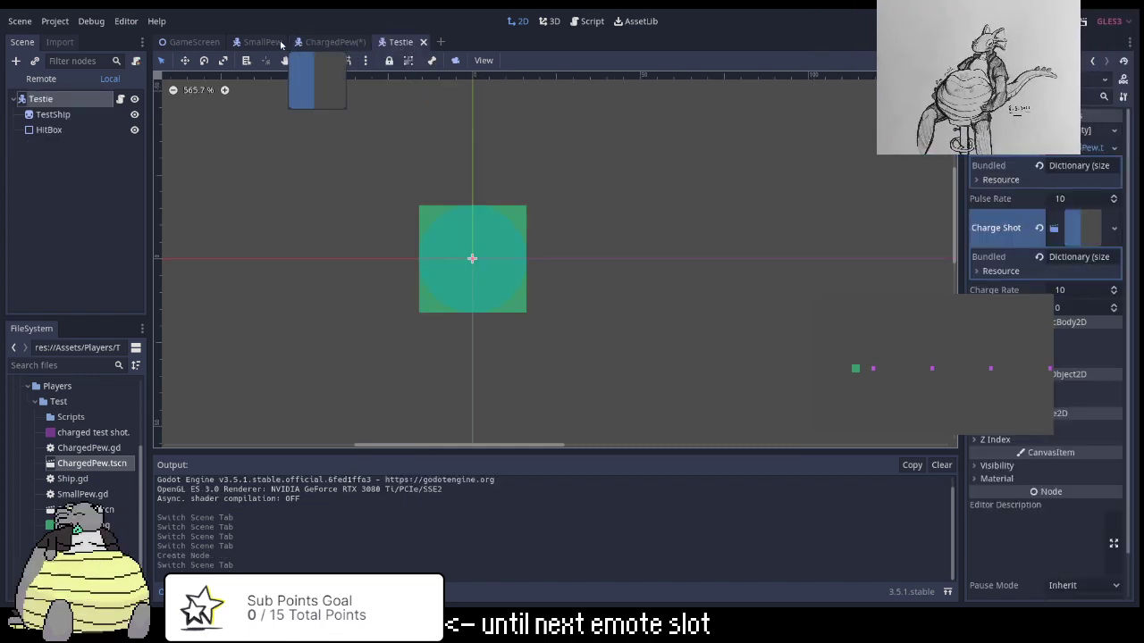
left_click(254, 44)
left_click(338, 42)
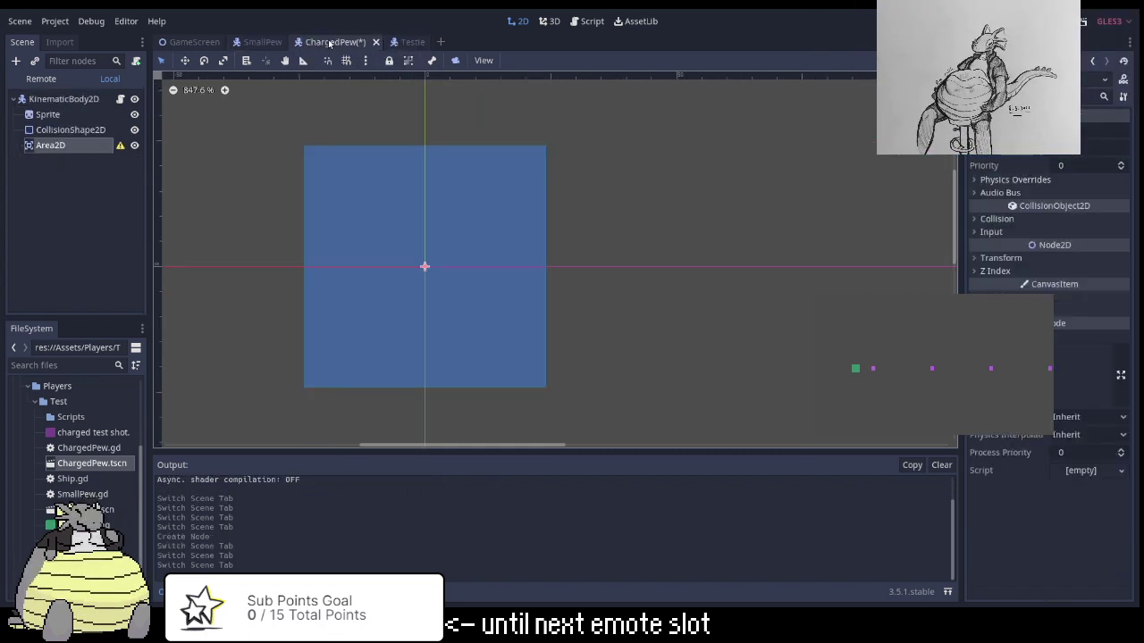
right_click(59, 149)
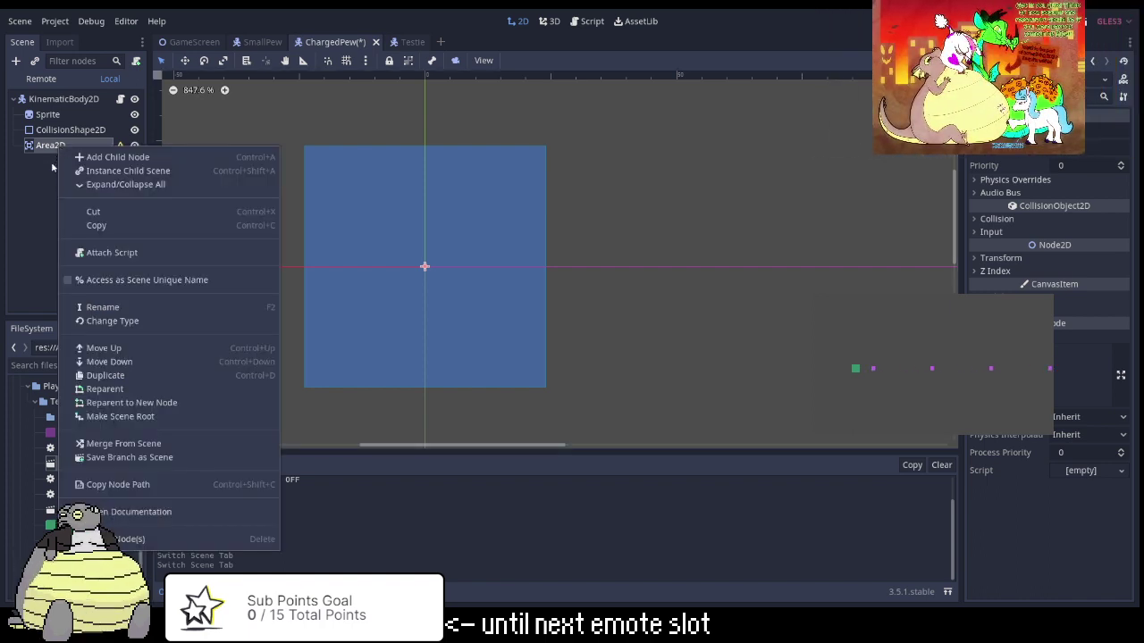
left_click(995, 218)
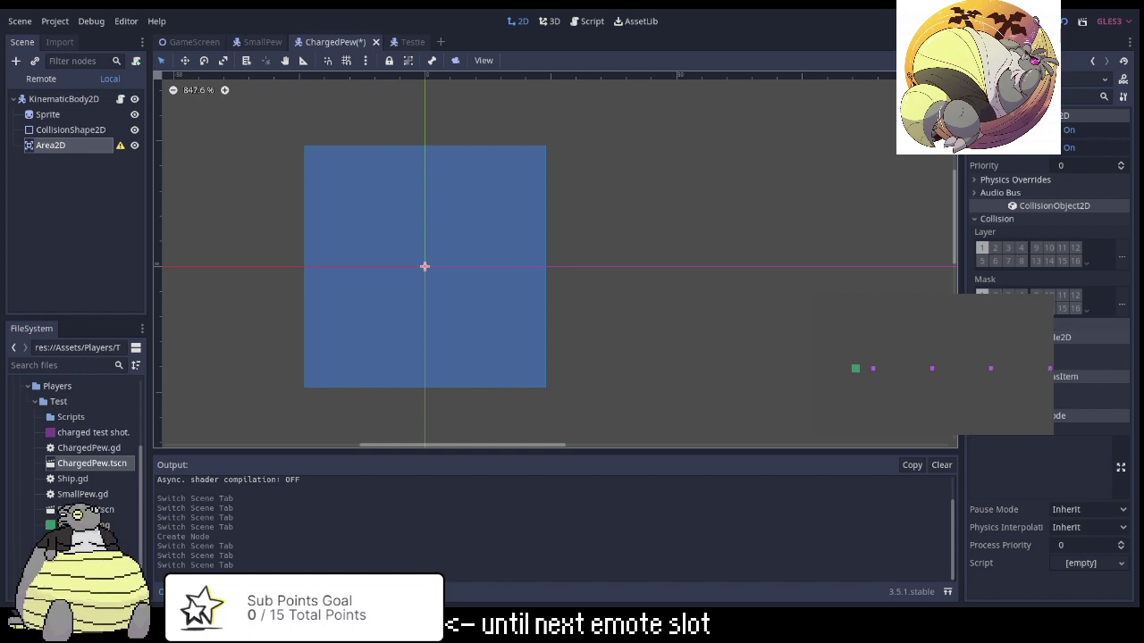
Look through the Area2D's input and collision layer options.
left_click(1010, 323)
left_click(1090, 324)
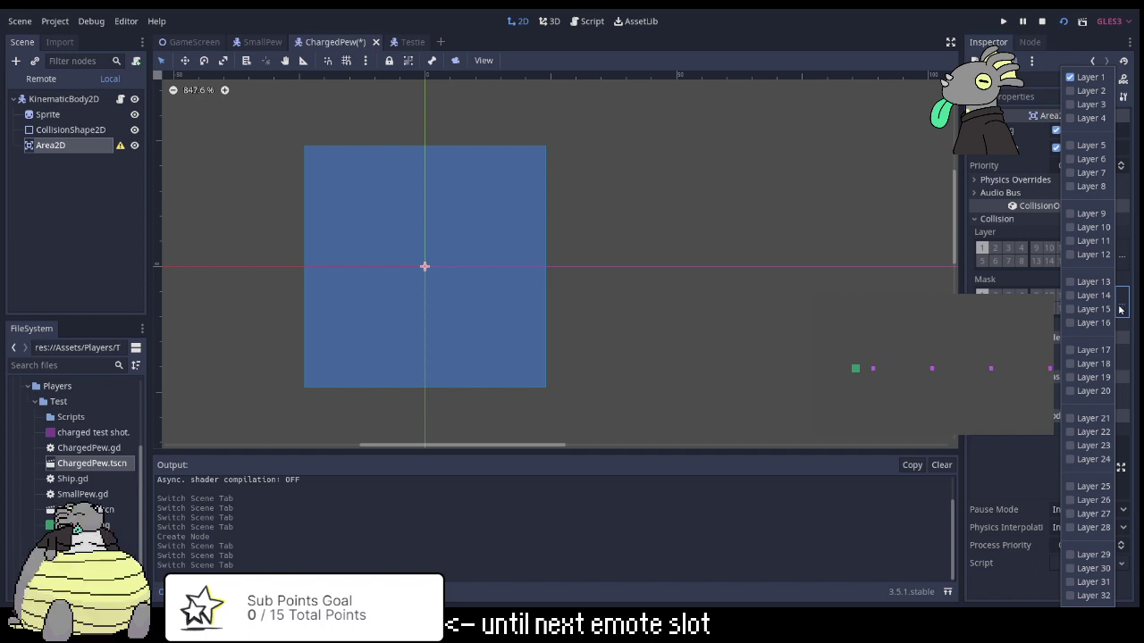
left_click(1124, 254)
left_click(1124, 254)
left_click(1124, 254)
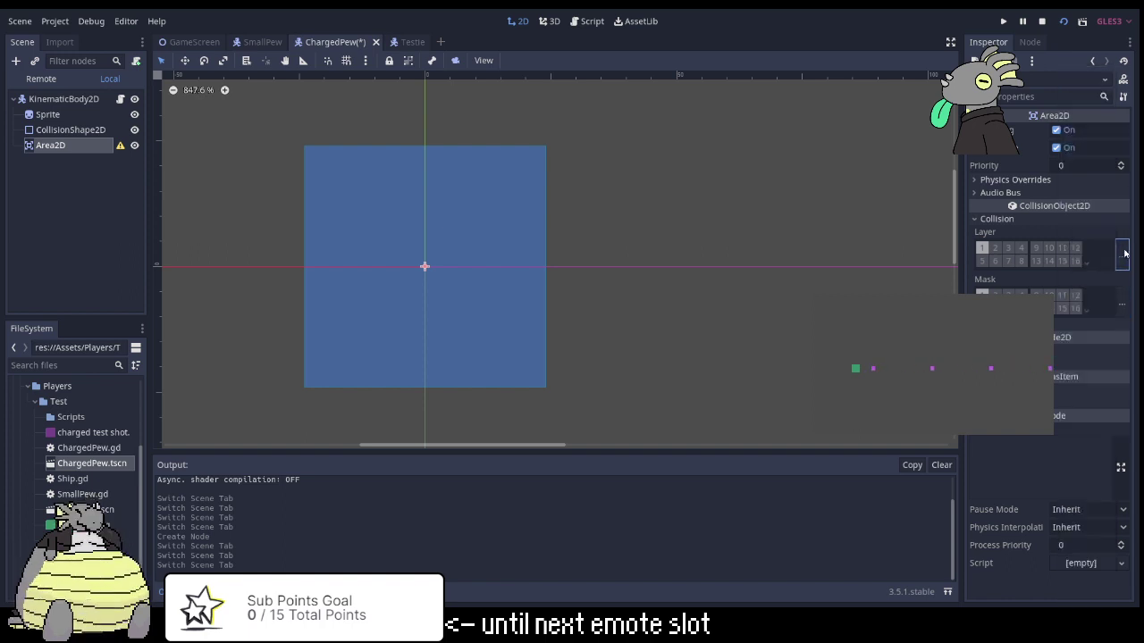
left_click(1124, 254)
left_click(664, 522)
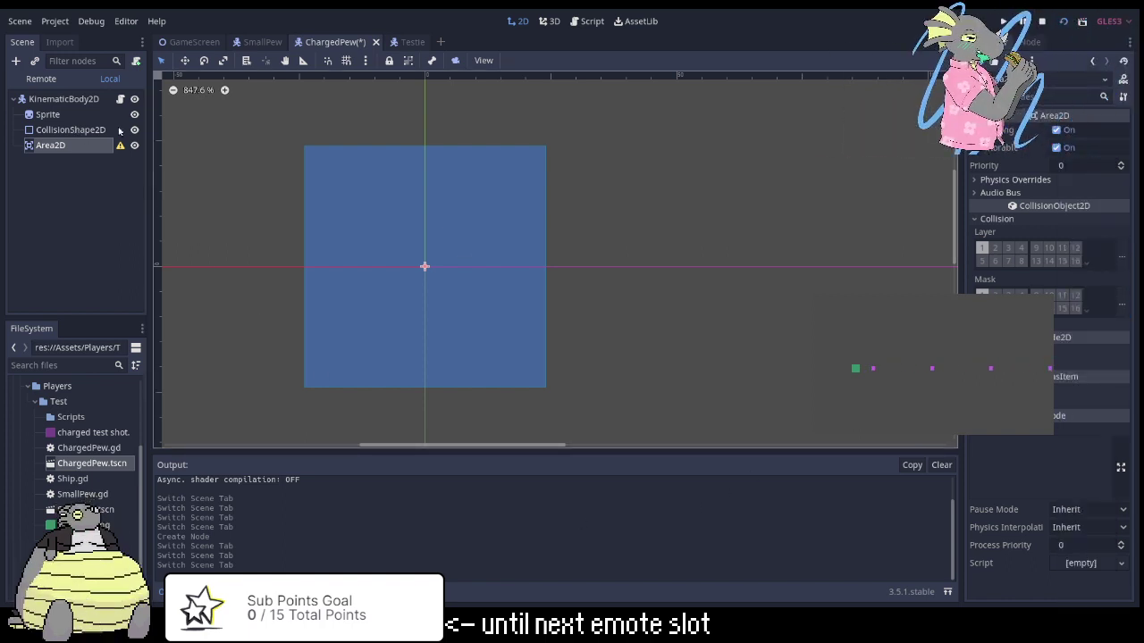
Compare Testie's HitBox and TestShip with SmallPew's collision setup.
left_click(412, 42)
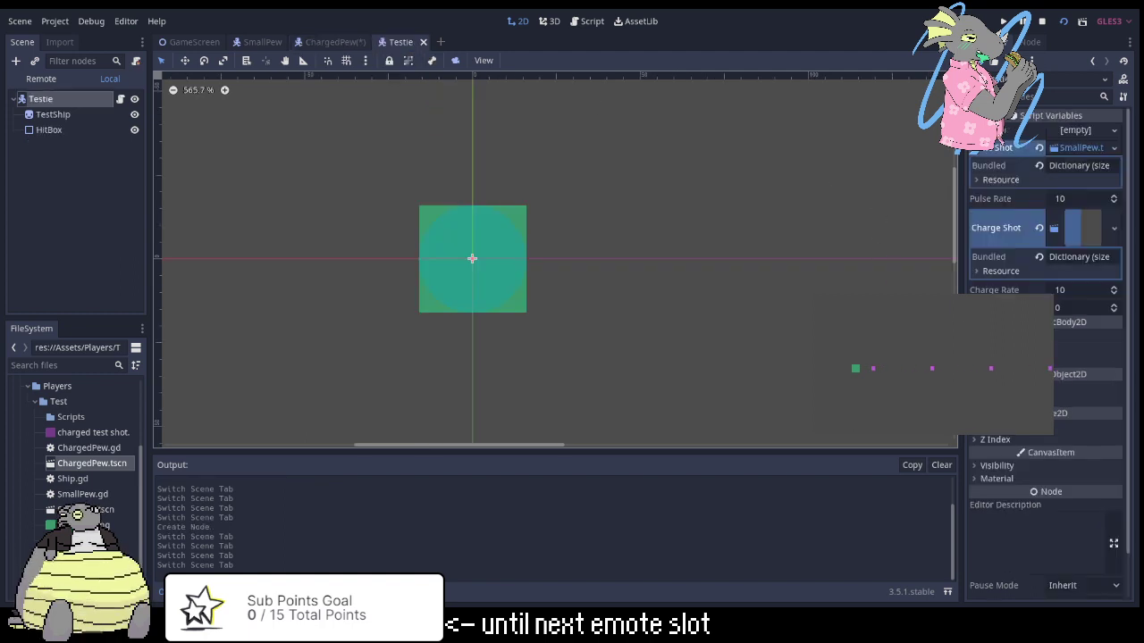
left_click(44, 131)
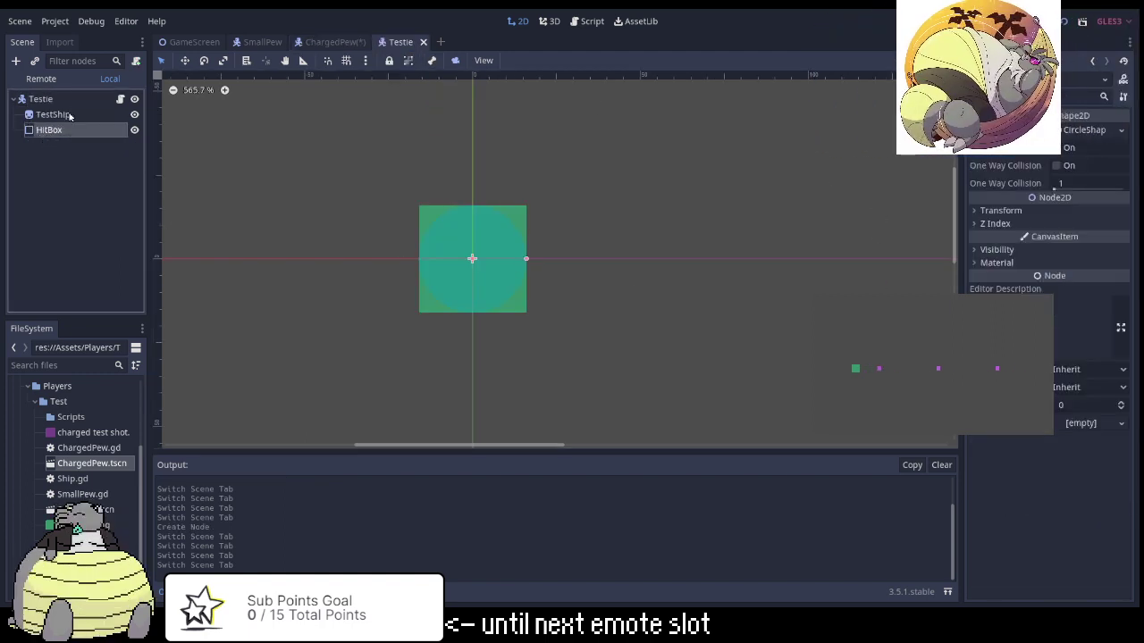
left_click(55, 114)
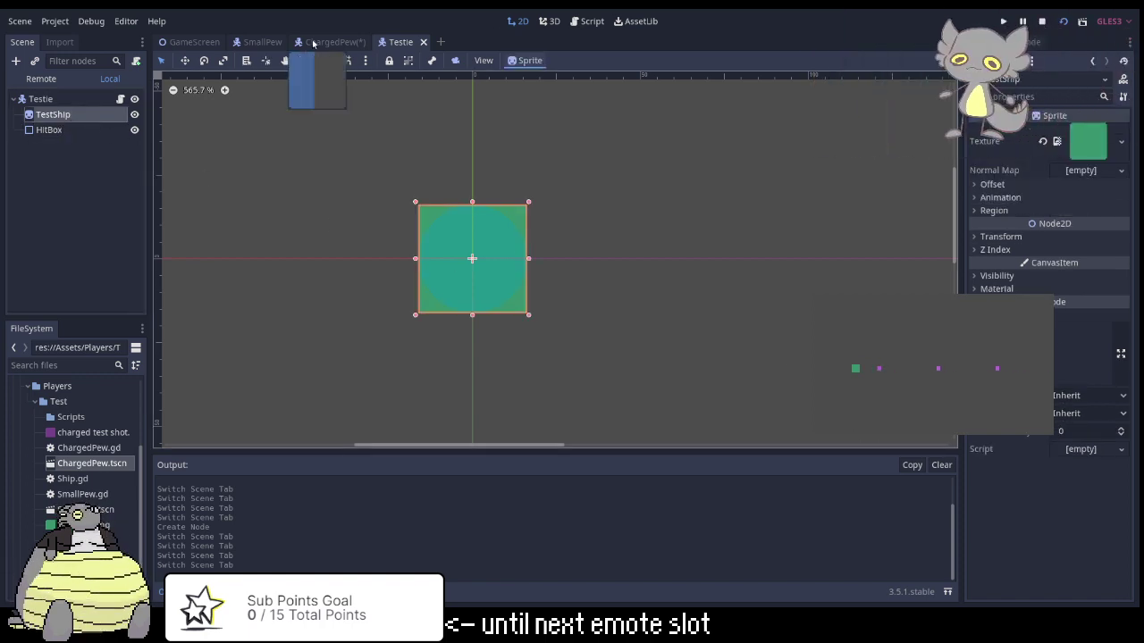
left_click(323, 42)
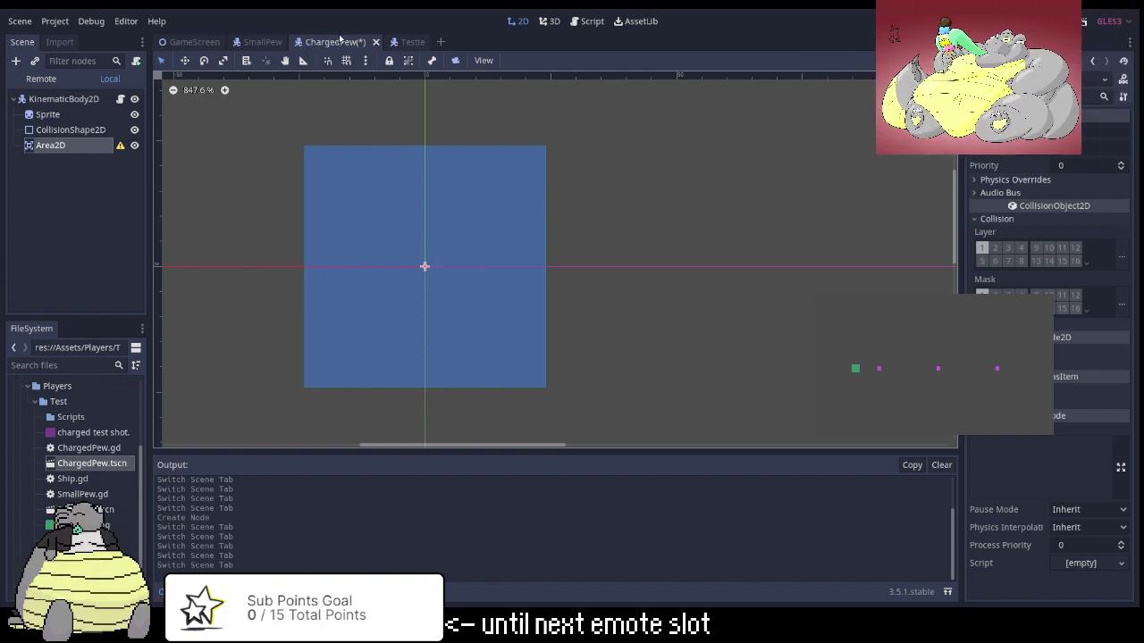
left_click(261, 42)
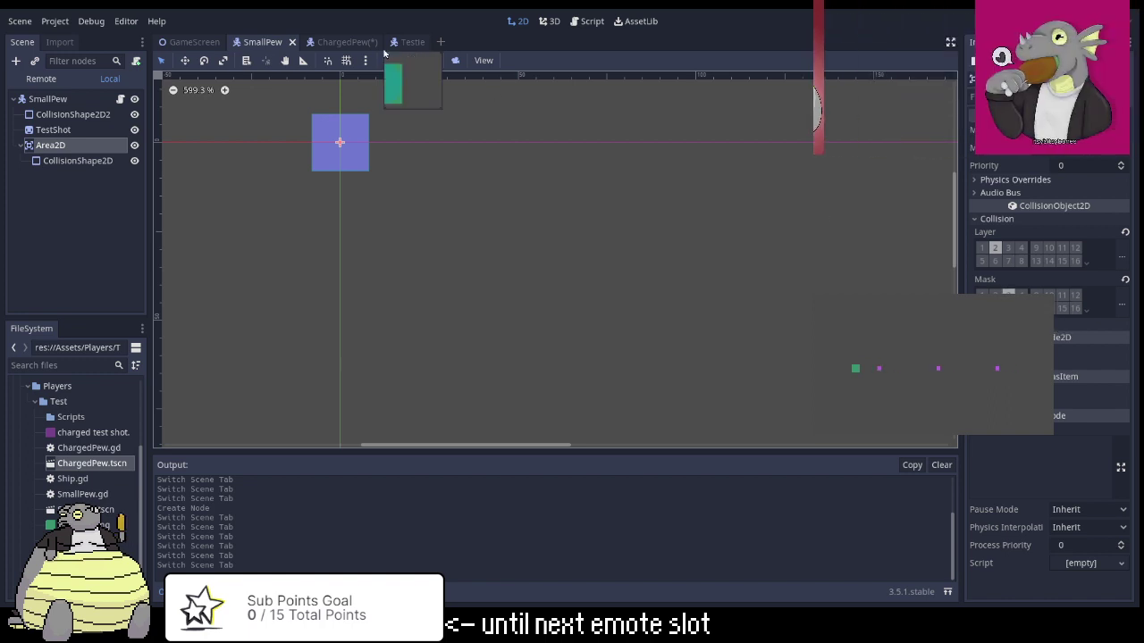
key("ctrl+Tab")
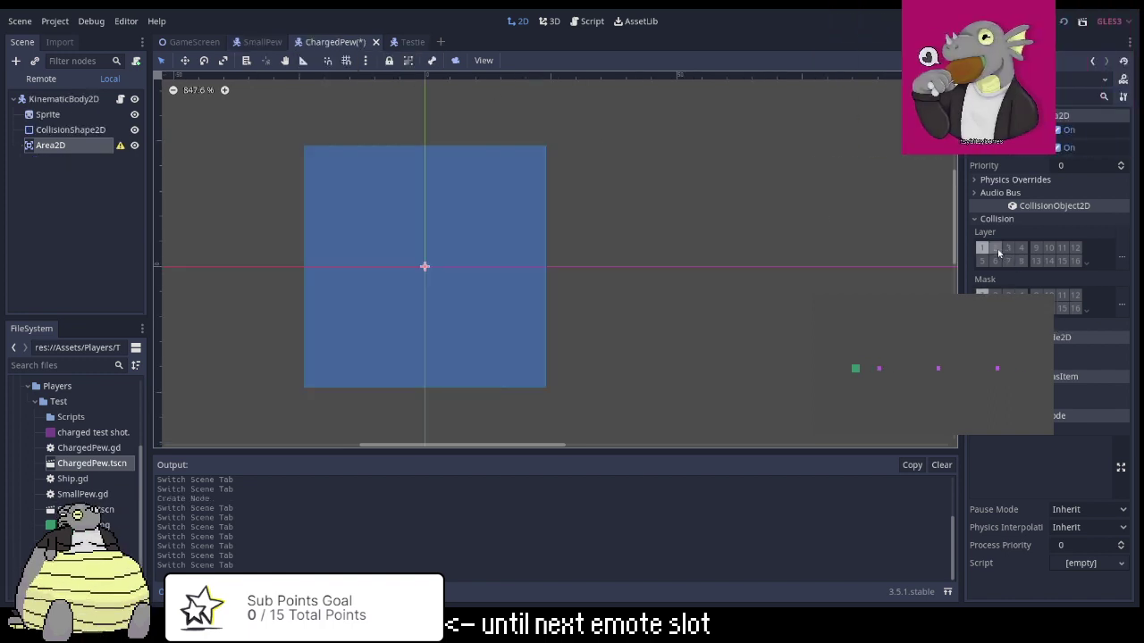
Move the Area2D from collision layer 1 to layer 2, match SmallPew's mask, and save.
left_click(982, 247)
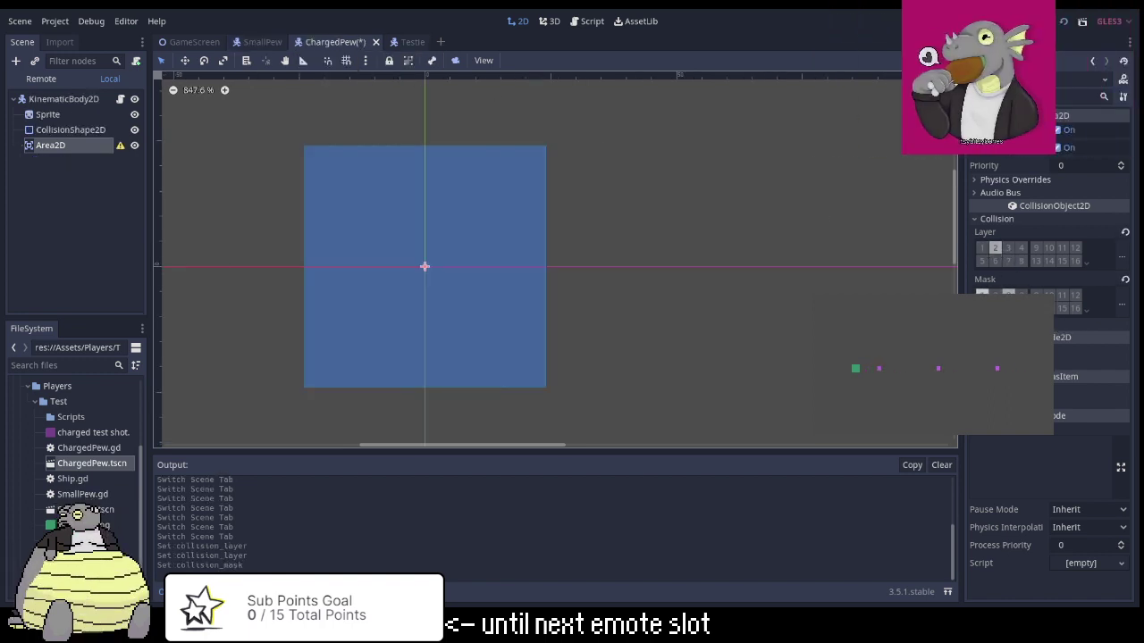
left_click(982, 294)
left_click(1008, 294)
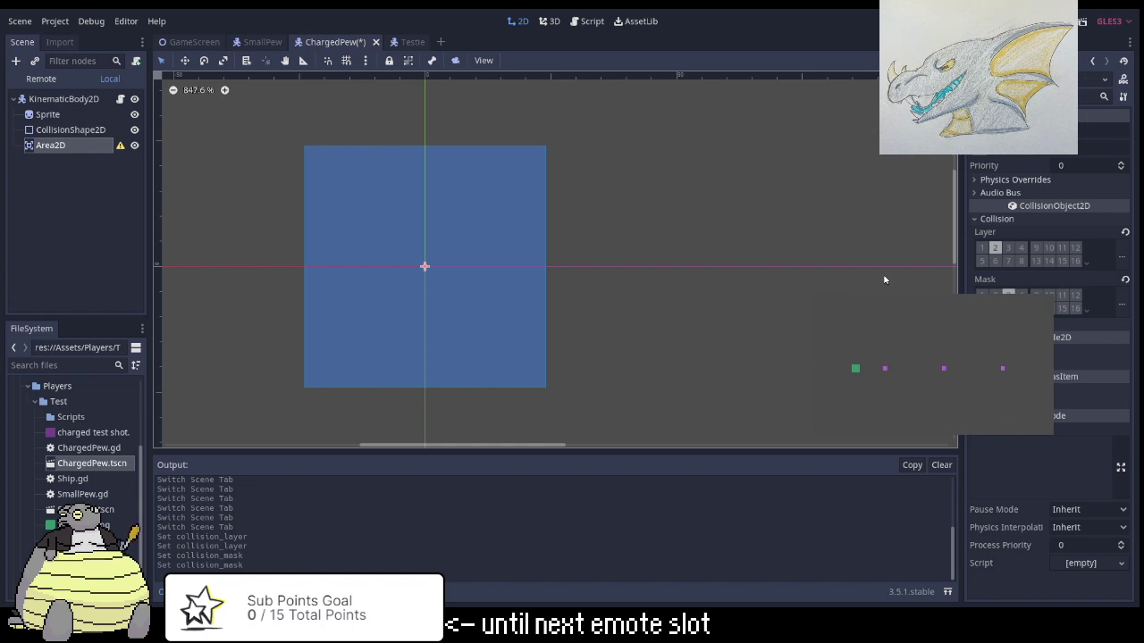
key("ctrl+s")
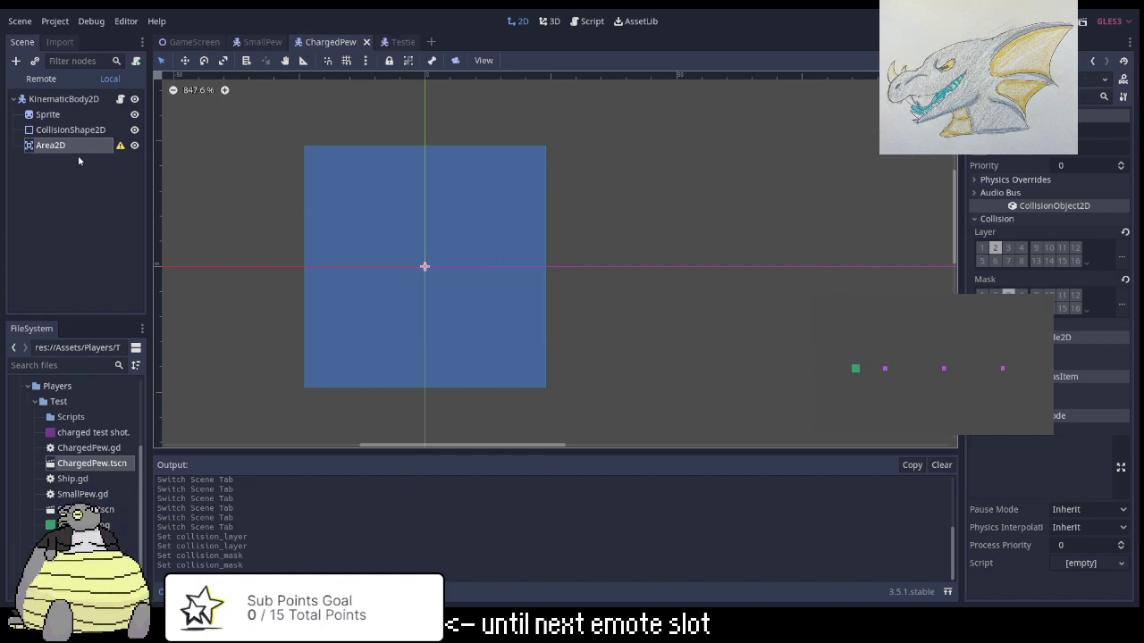
Add a CollisionShape2D child under Area2D and give it a New RectangleShape2D.
right_click(100, 147)
left_click(170, 155)
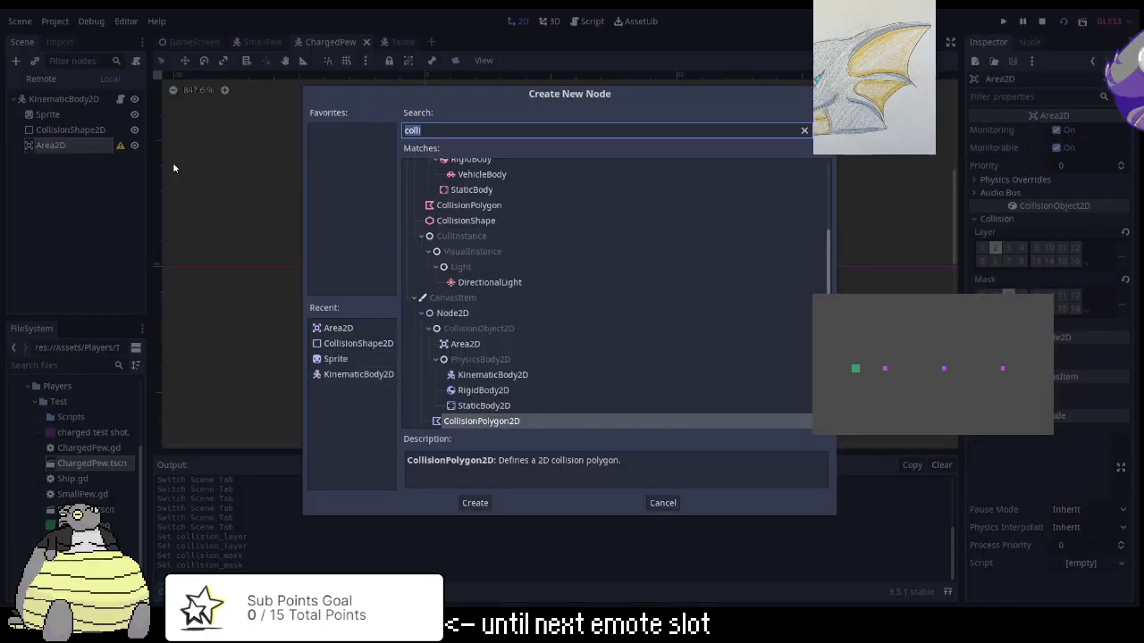
scroll(517, 409, "down", 1)
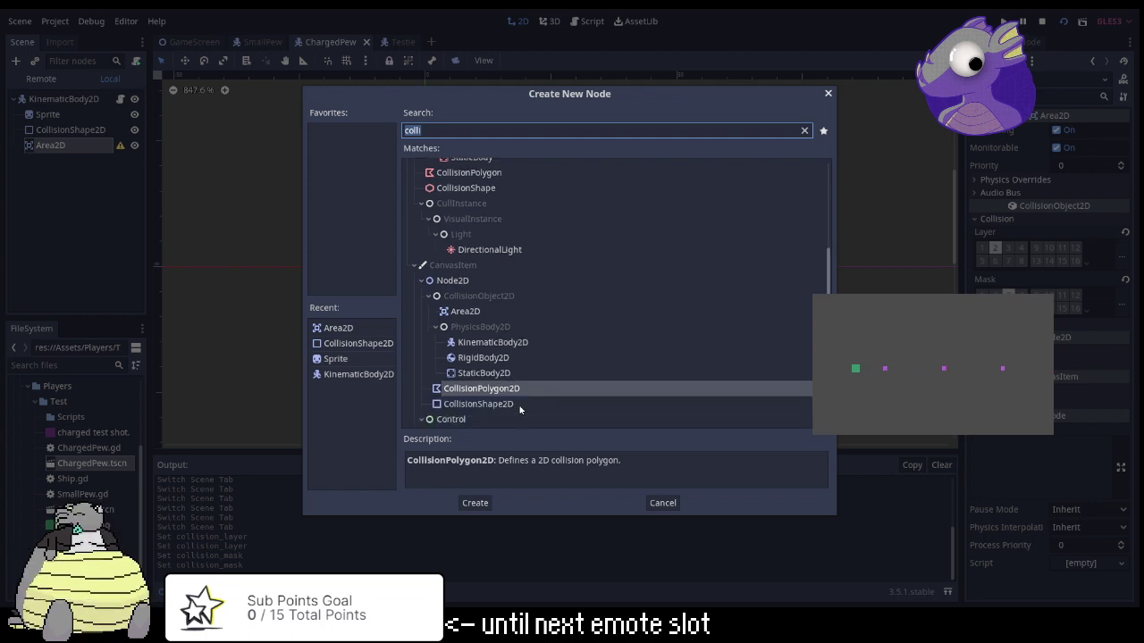
double_click(487, 404)
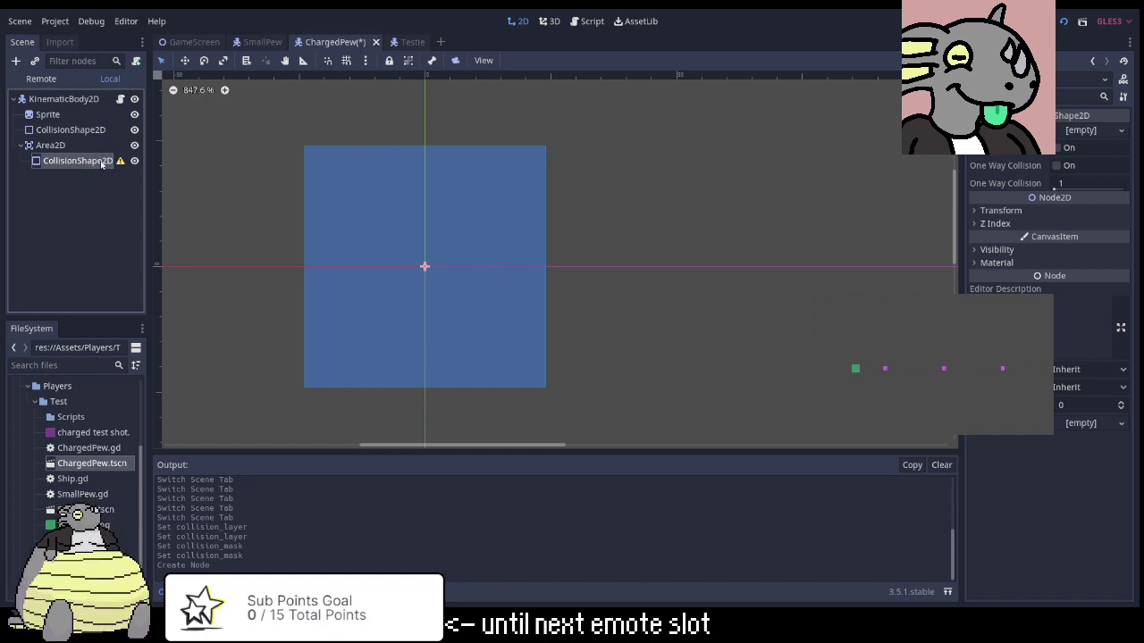
left_click(1121, 131)
left_click(1068, 231)
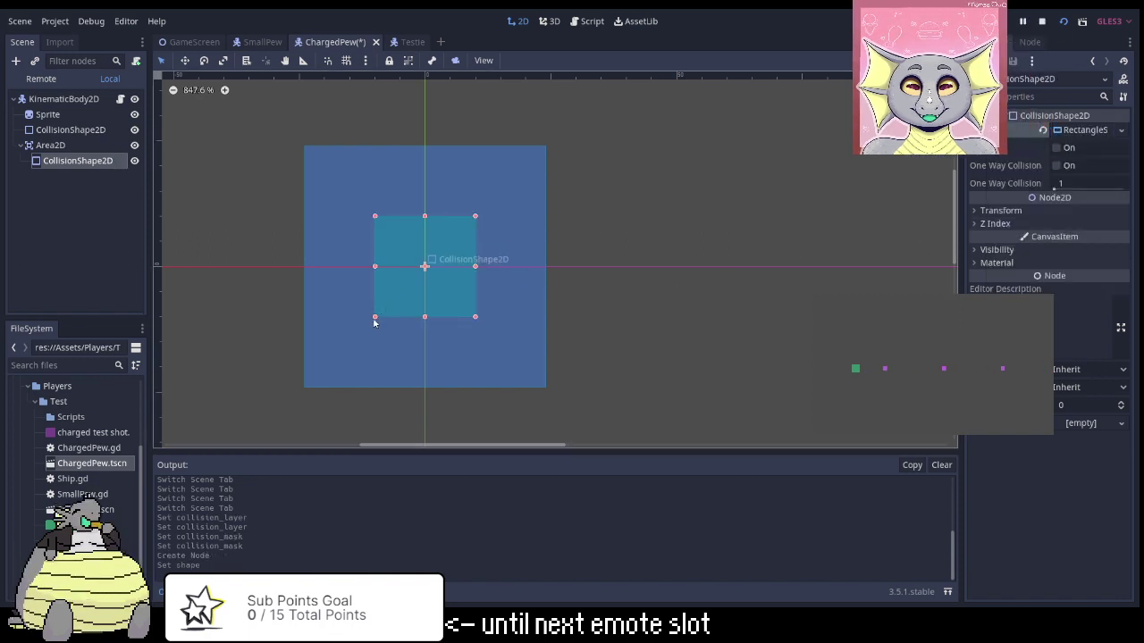
Stretch the rectangle's corners to the blue sprite's bottom-left and top-right corners.
left_click_drag(374, 318, 309, 382)
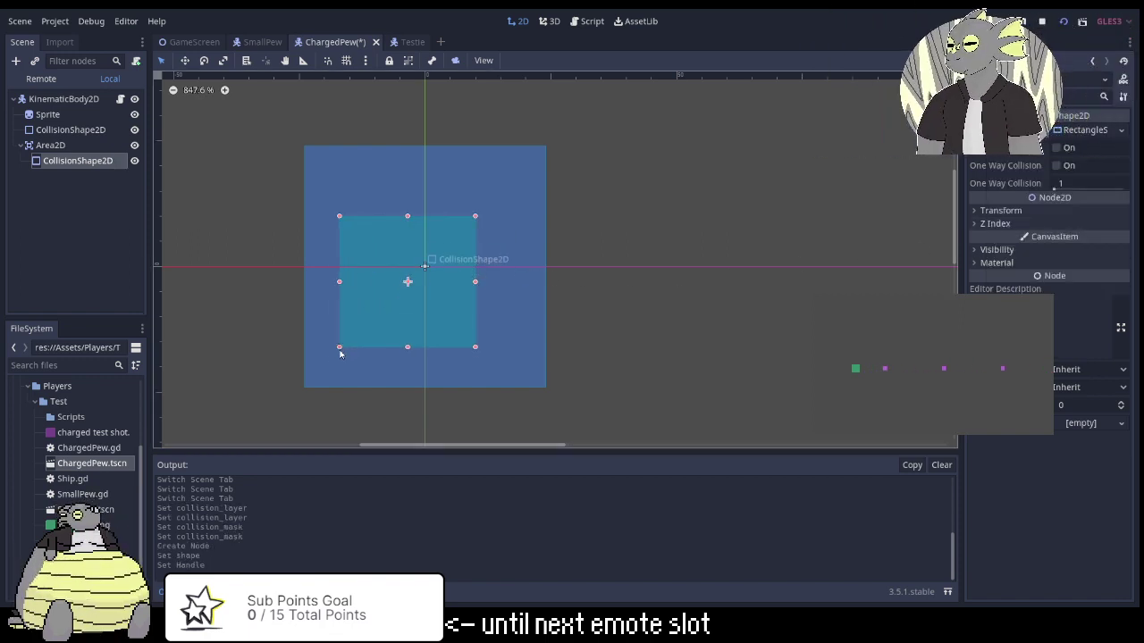
left_click(309, 382)
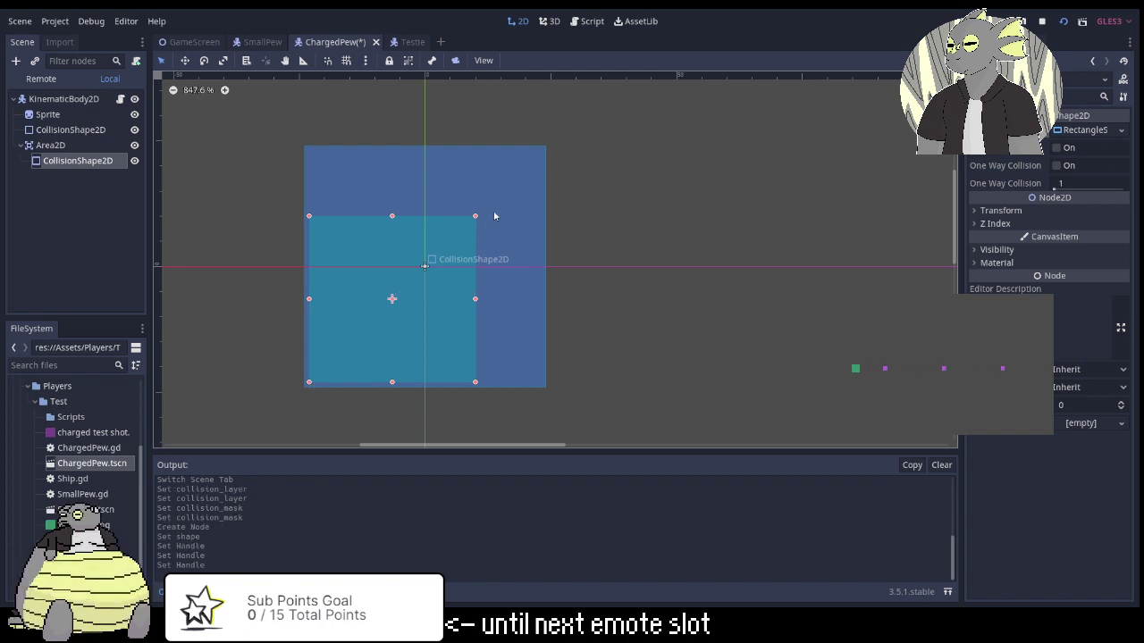
left_click_drag(477, 218, 540, 150)
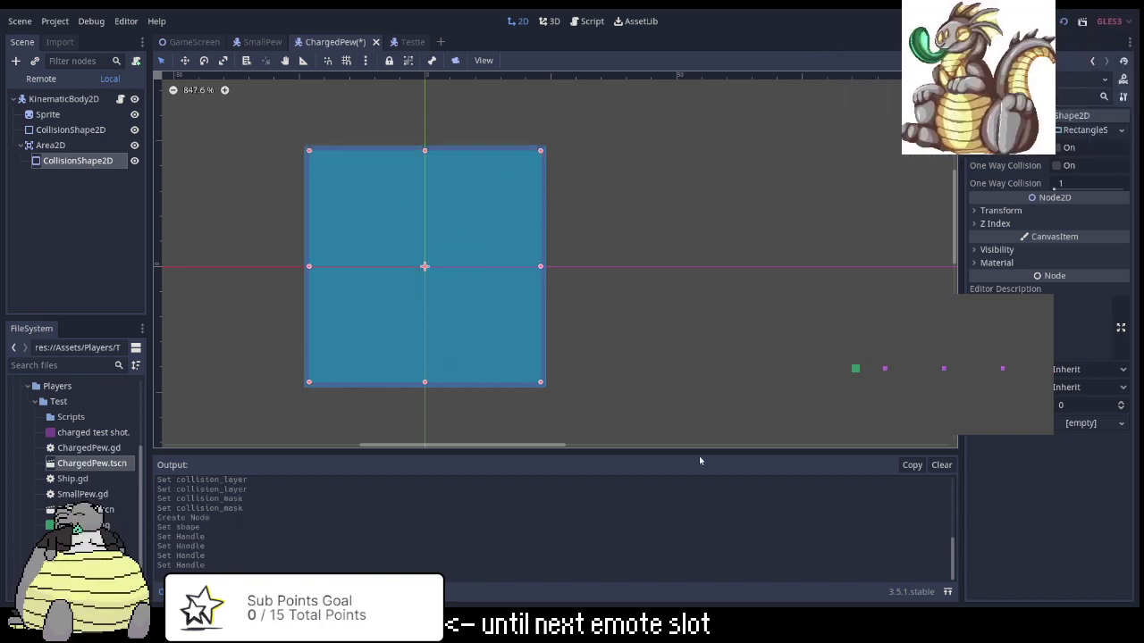
Save ChargedPew, play the game from GameScreen, stop it with F8, then open SmallPew.
left_click(723, 370)
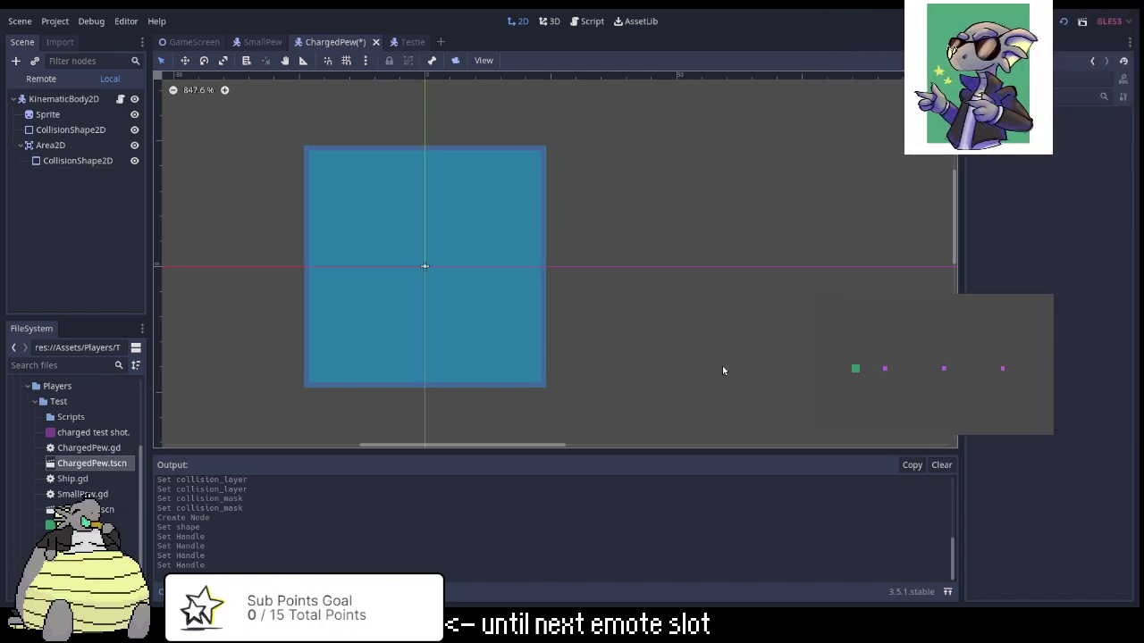
key("ctrl+s")
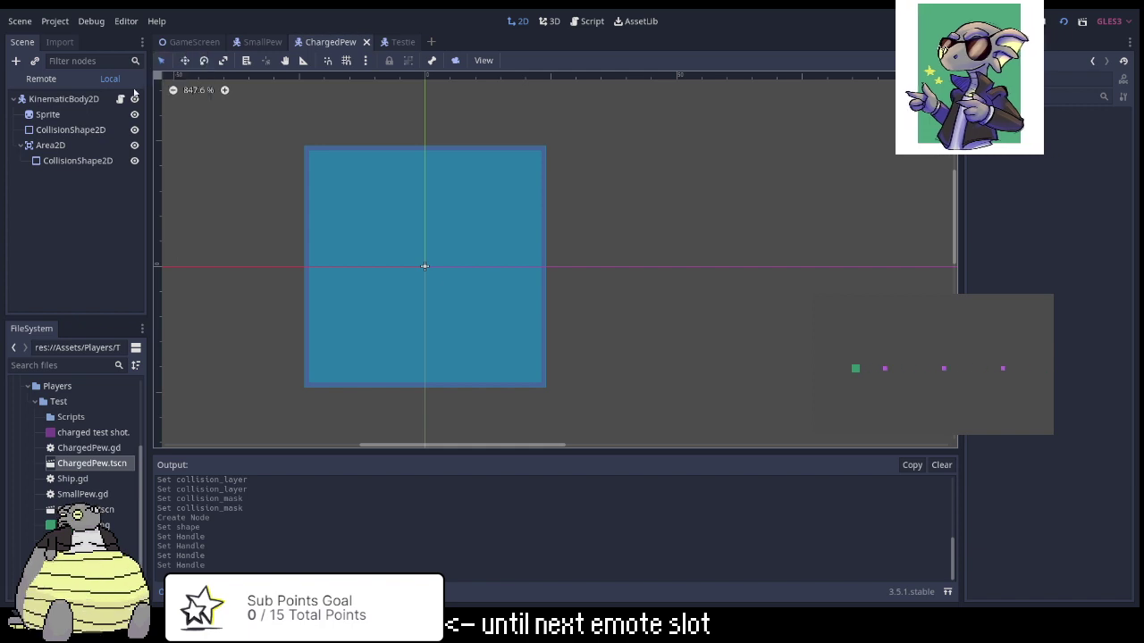
left_click(183, 43)
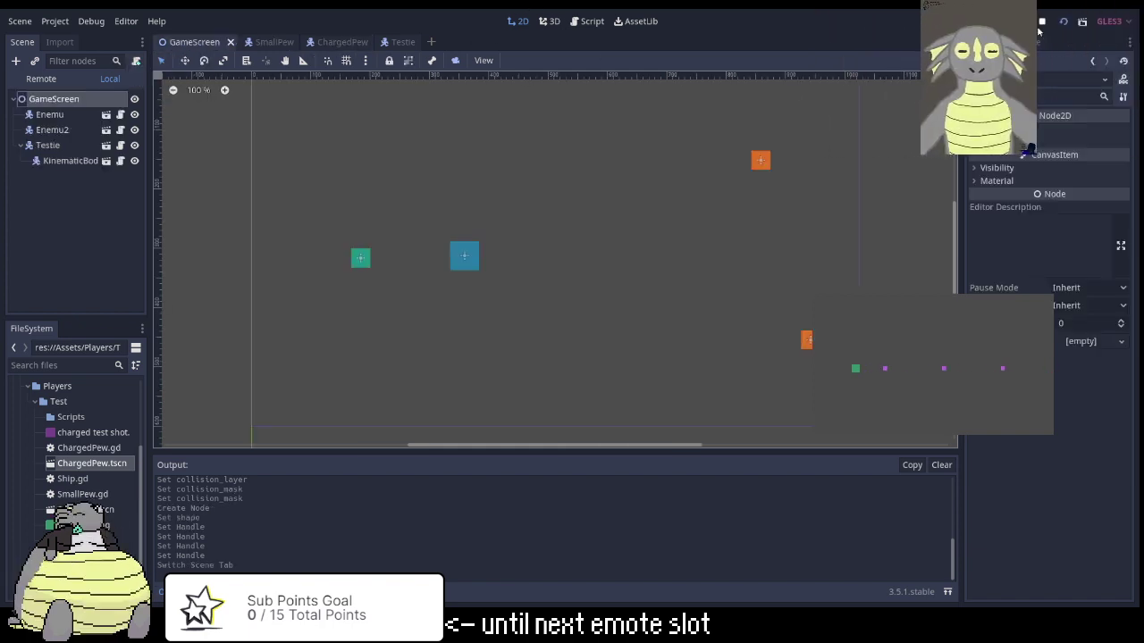
left_click(1001, 21)
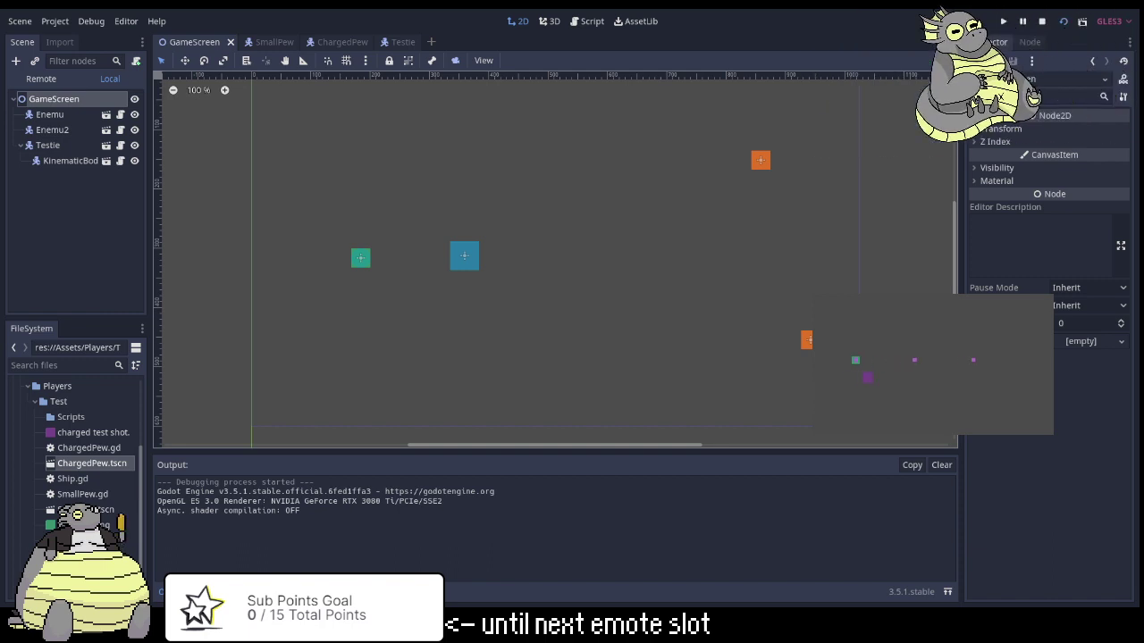
key("F8")
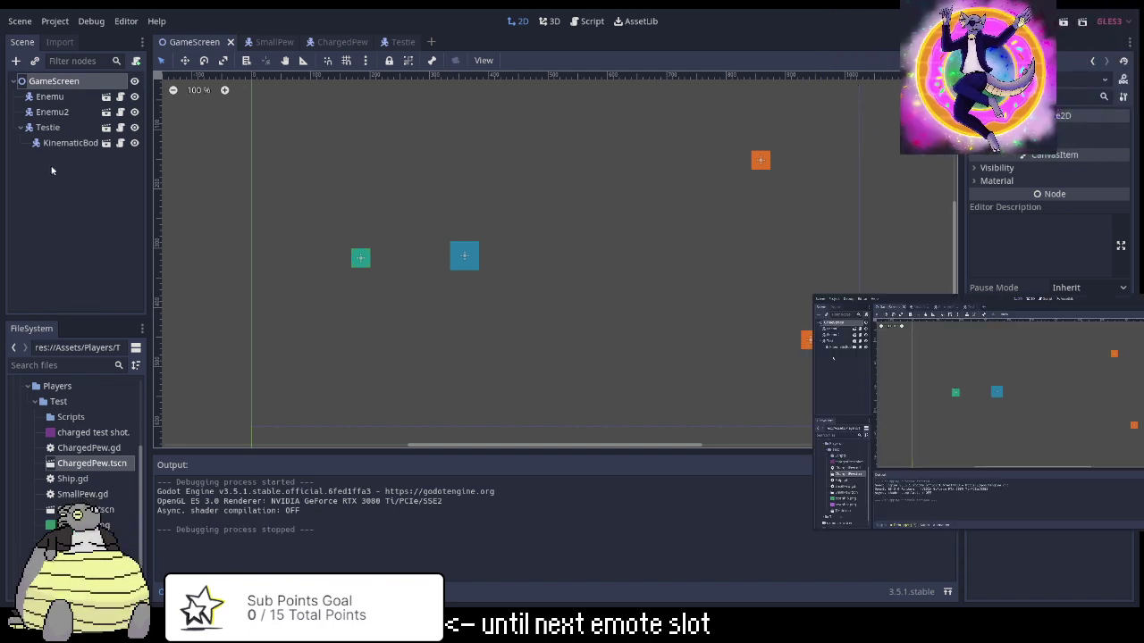
left_click(282, 48)
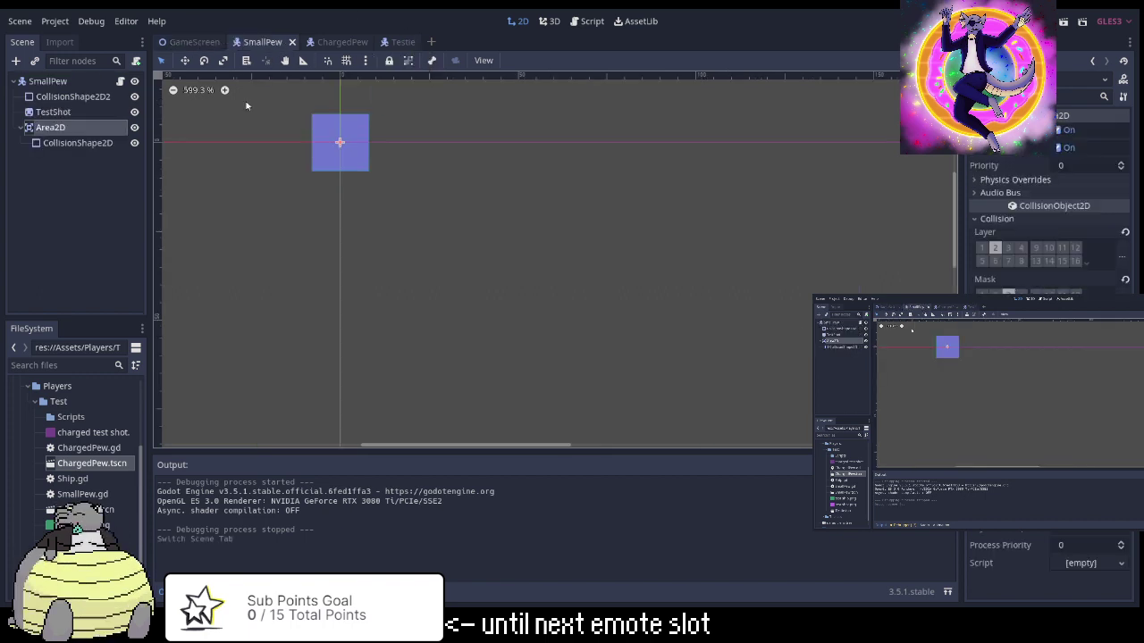
Compare SmallPew's Area2D collision shape with ChargedPew's by flipping between the scene tabs.
left_click(36, 144)
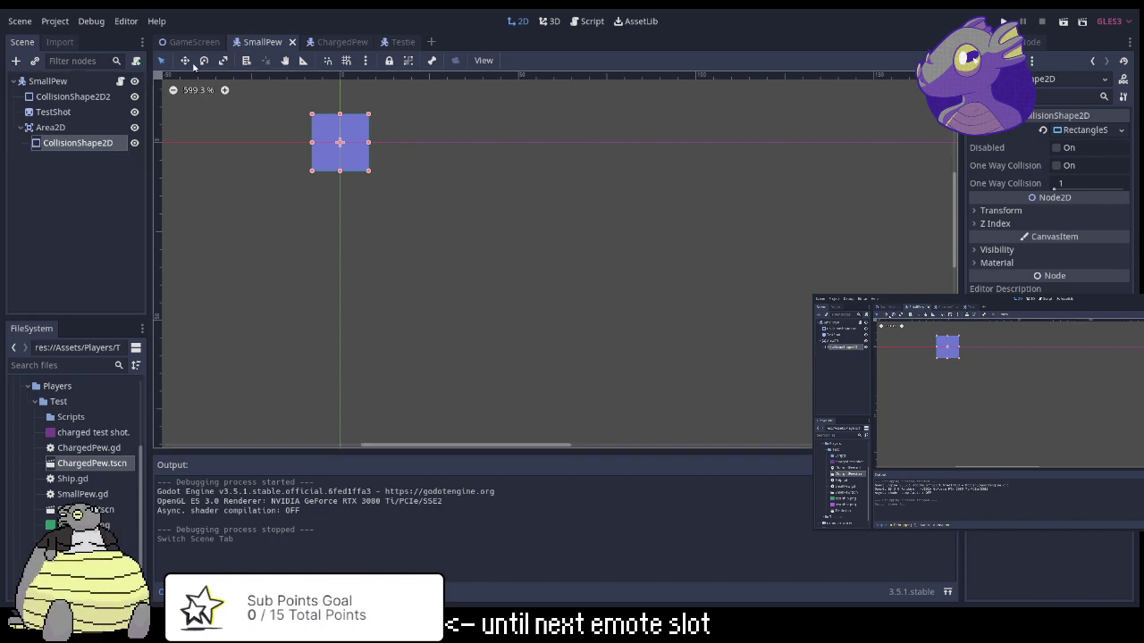
left_click(402, 41)
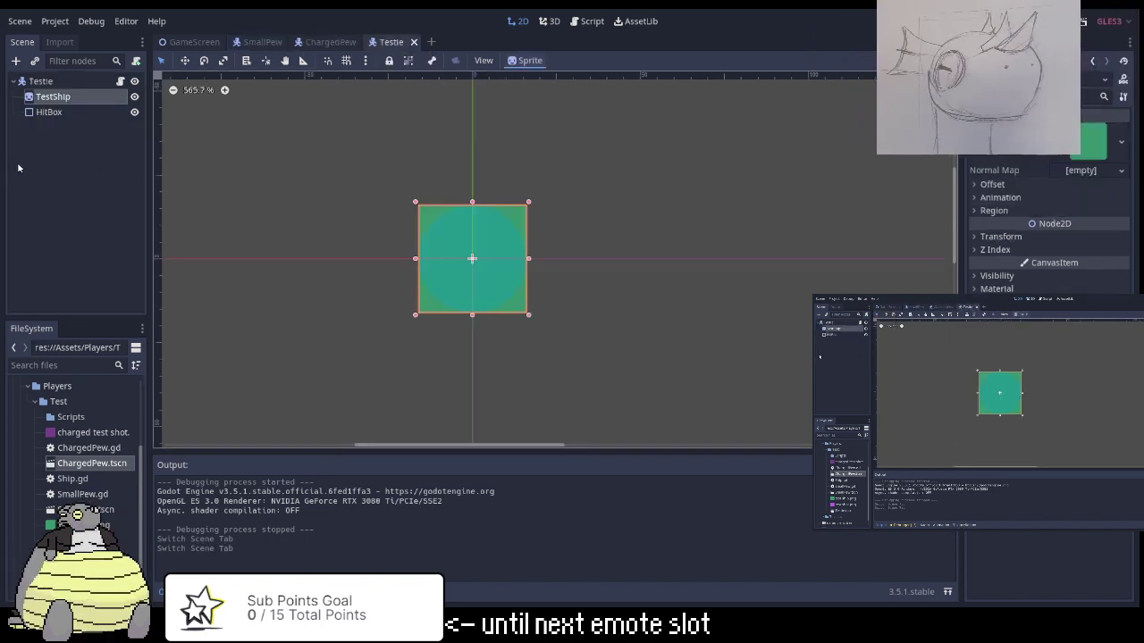
left_click(331, 41)
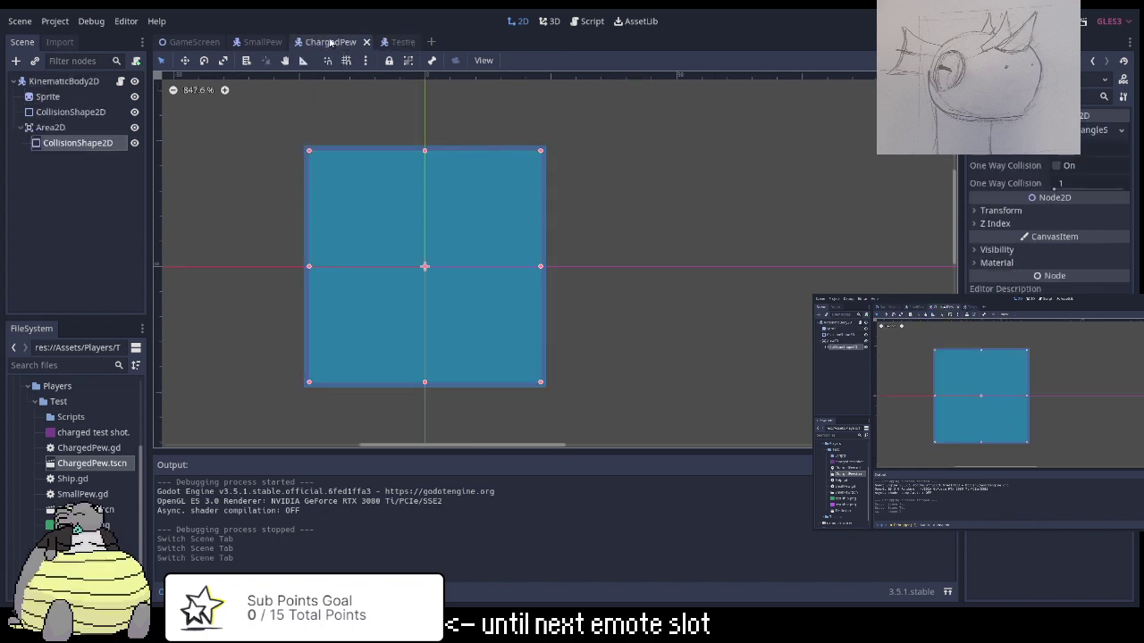
left_click(262, 42)
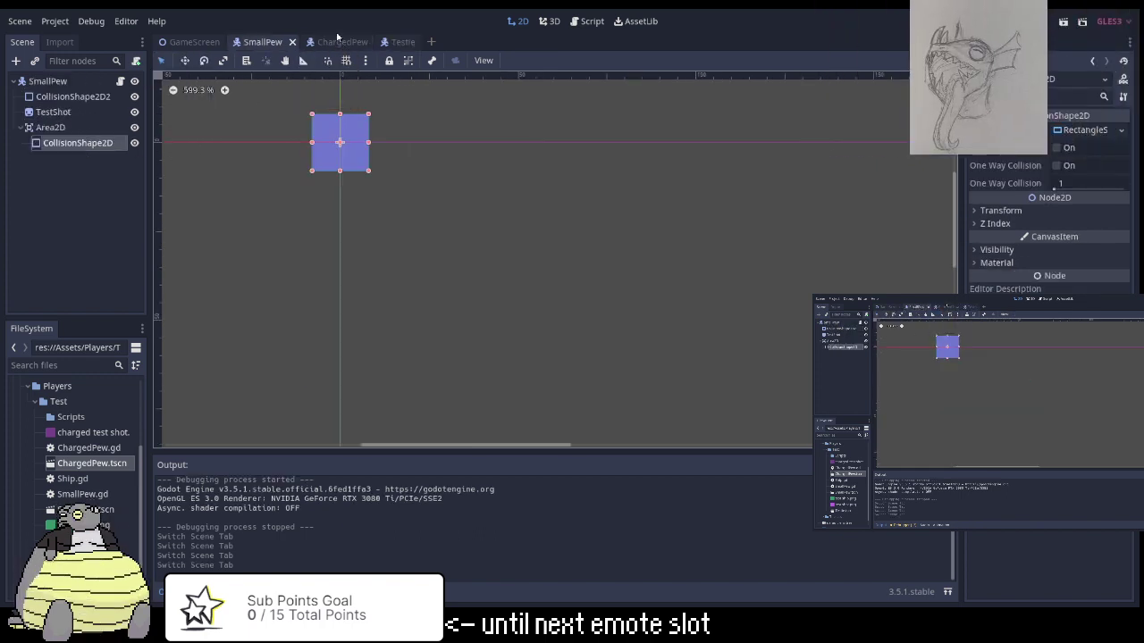
left_click(336, 40)
left_click(247, 43)
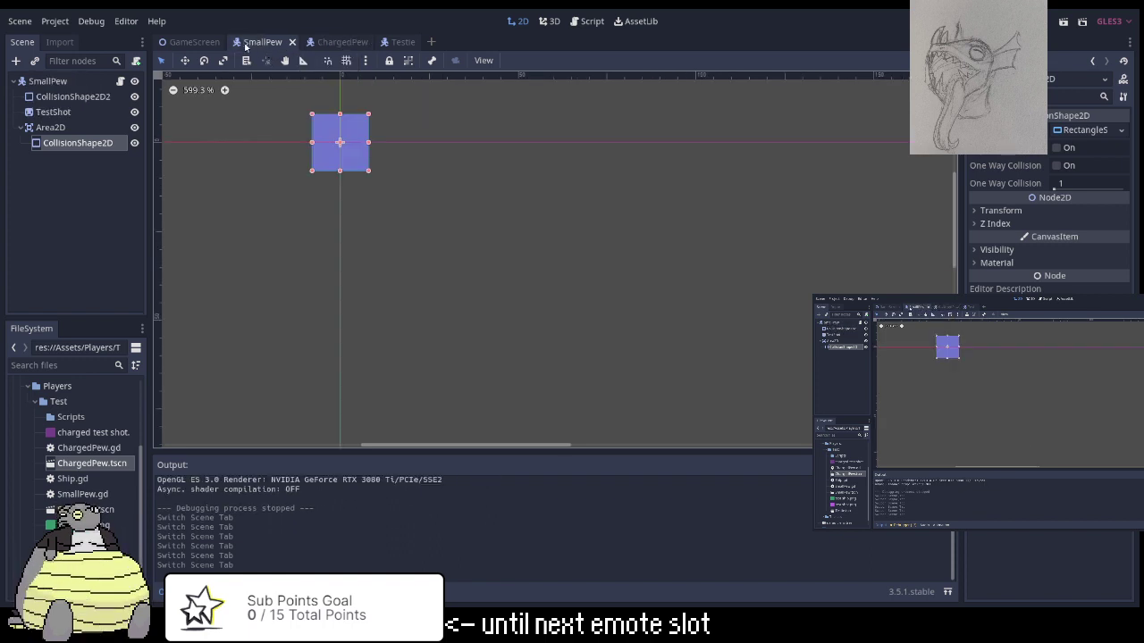
left_click(330, 42)
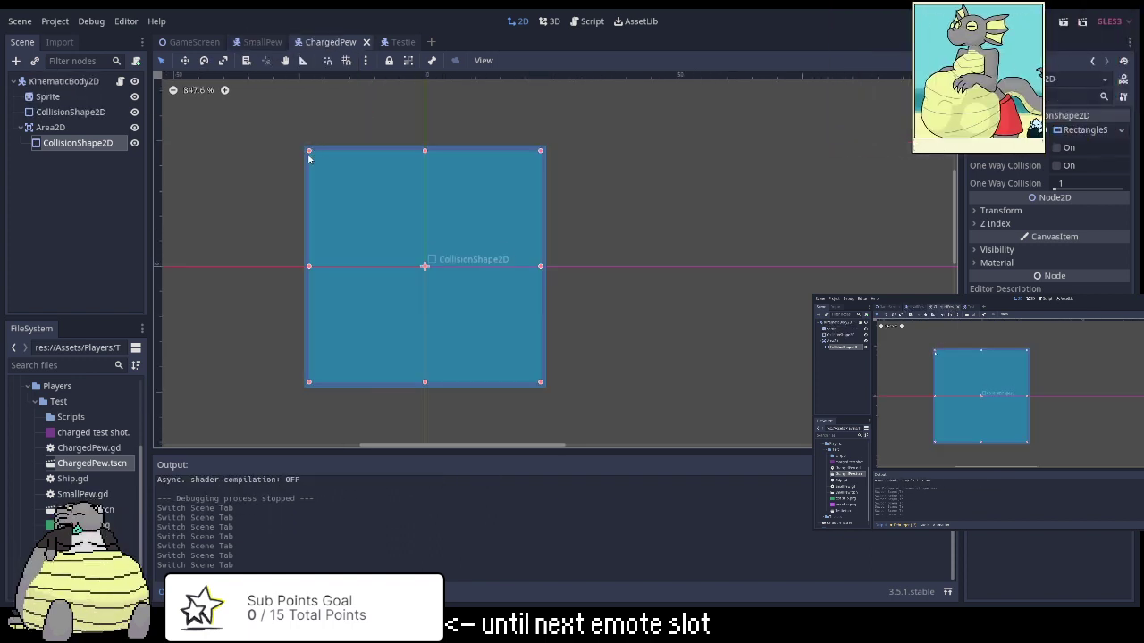
Nudge ChargedPew's hitbox out to the sprite's top-left corner, bottom edge and right edge.
left_click_drag(309, 153, 304, 147)
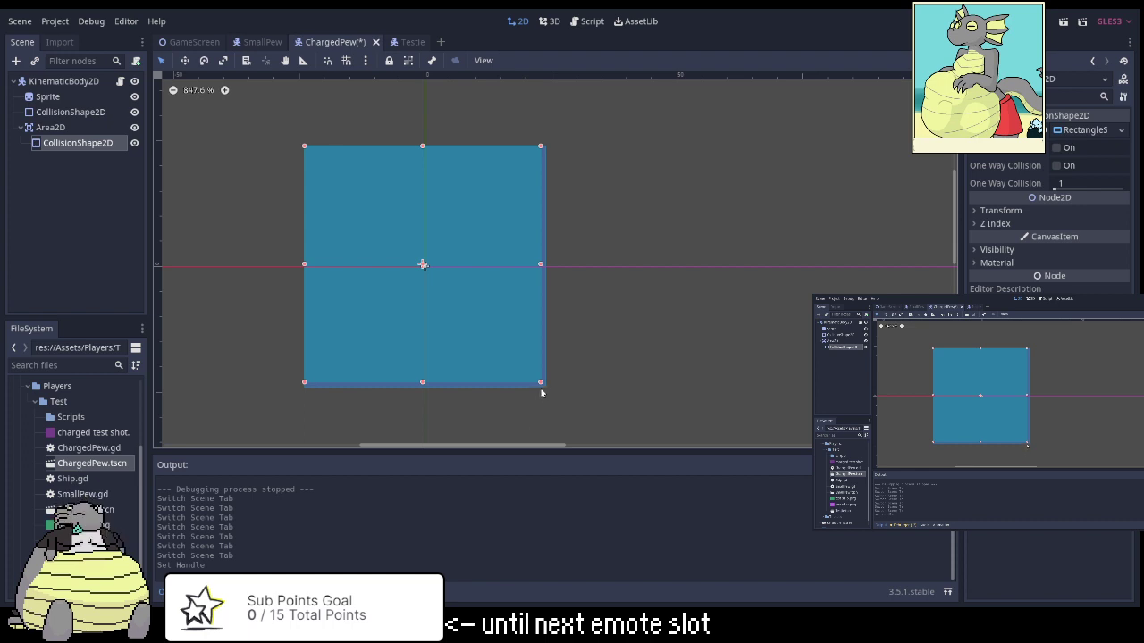
left_click_drag(542, 386, 542, 391)
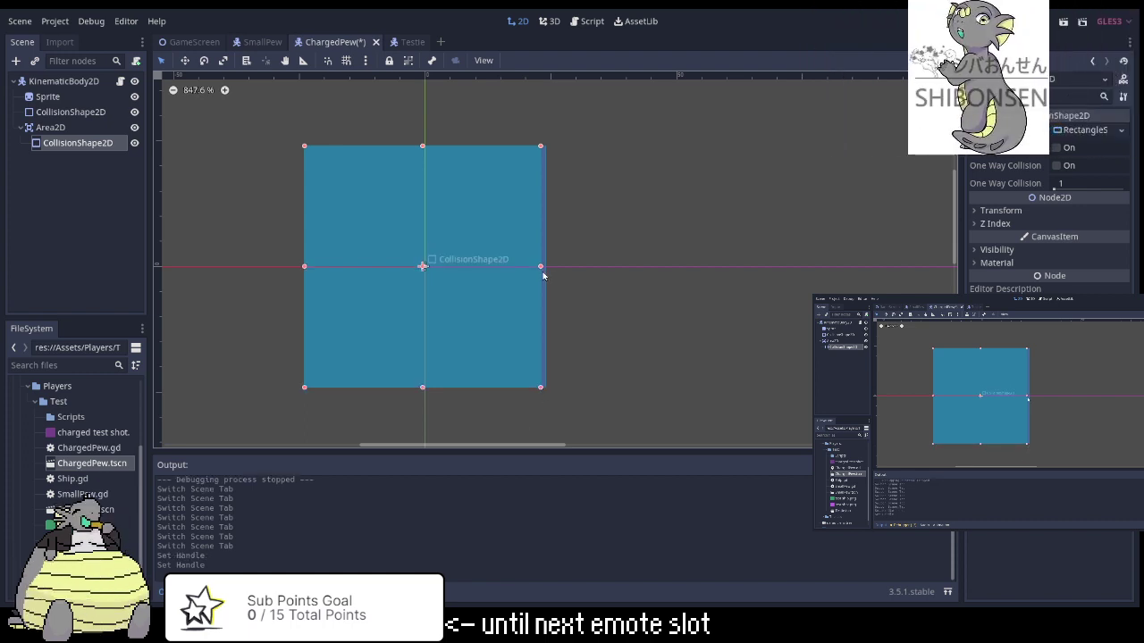
left_click_drag(541, 275, 547, 274)
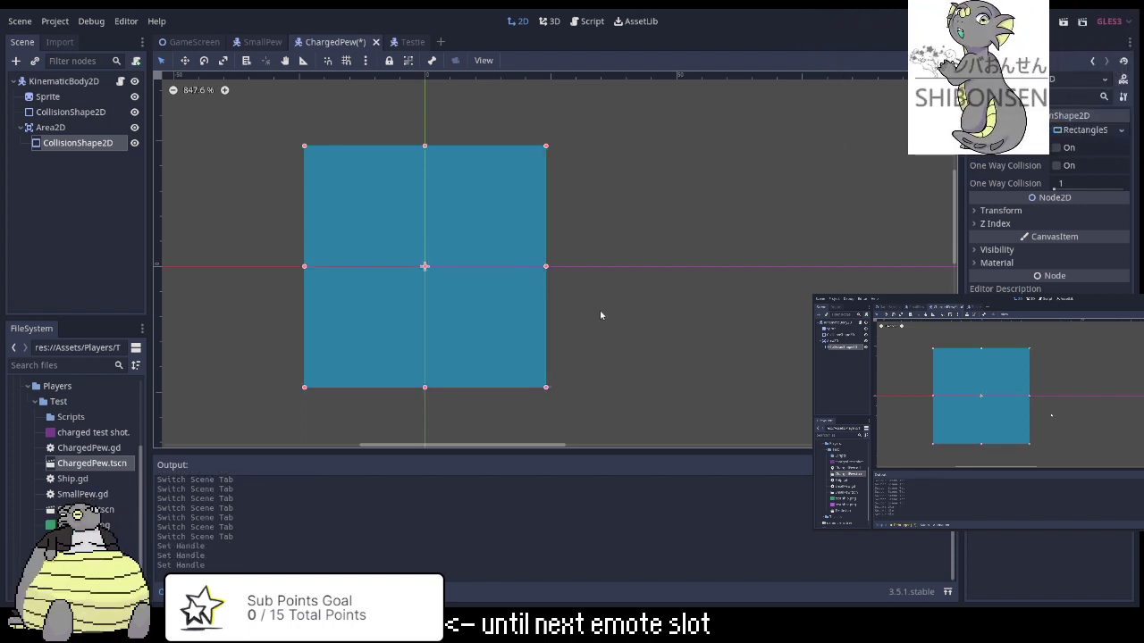
left_click(197, 42)
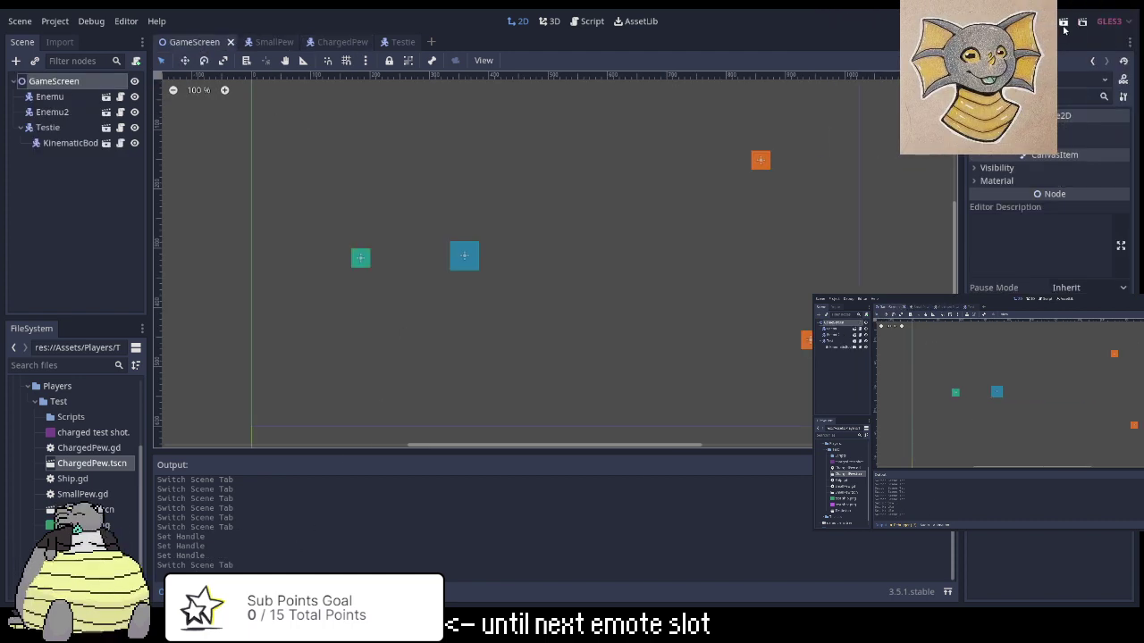
Run the game to test the charged shot's hitbox, then switch back to ChargedPew.
left_click(1063, 22)
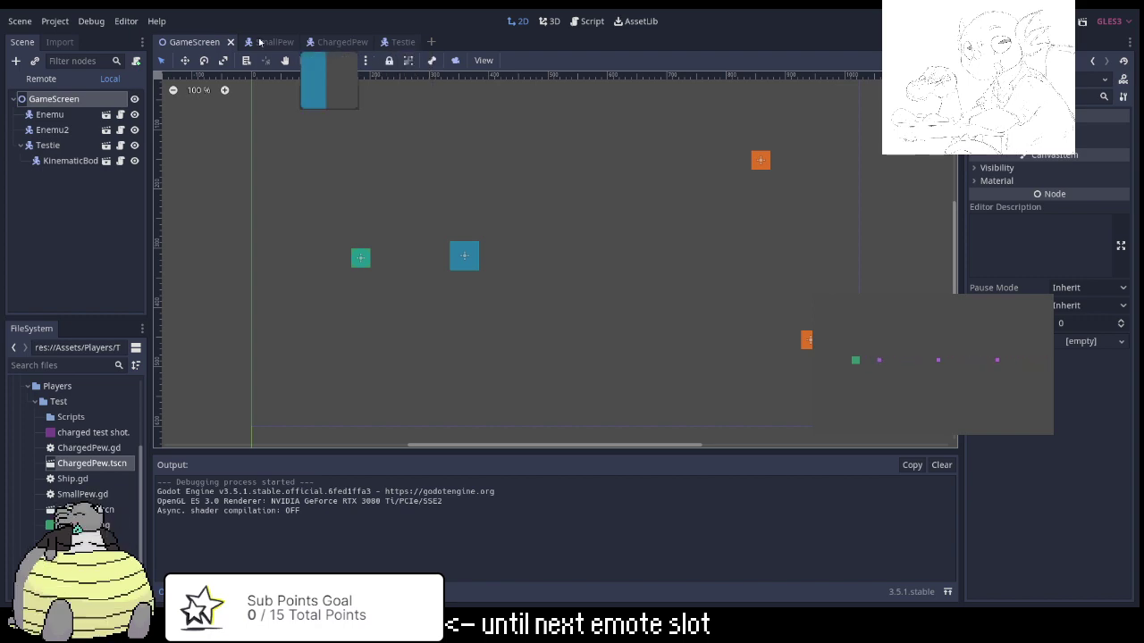
key("ctrl+Tab")
Flip between the ChargedPew and SmallPew scenes to compare them.
left_click(331, 48)
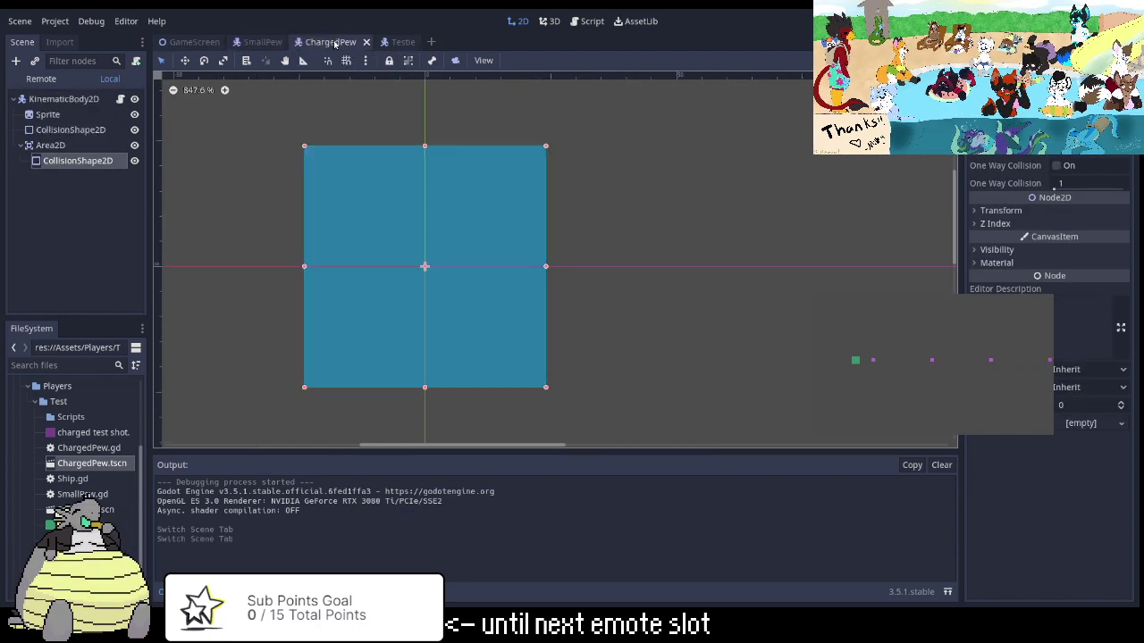
left_click(254, 43)
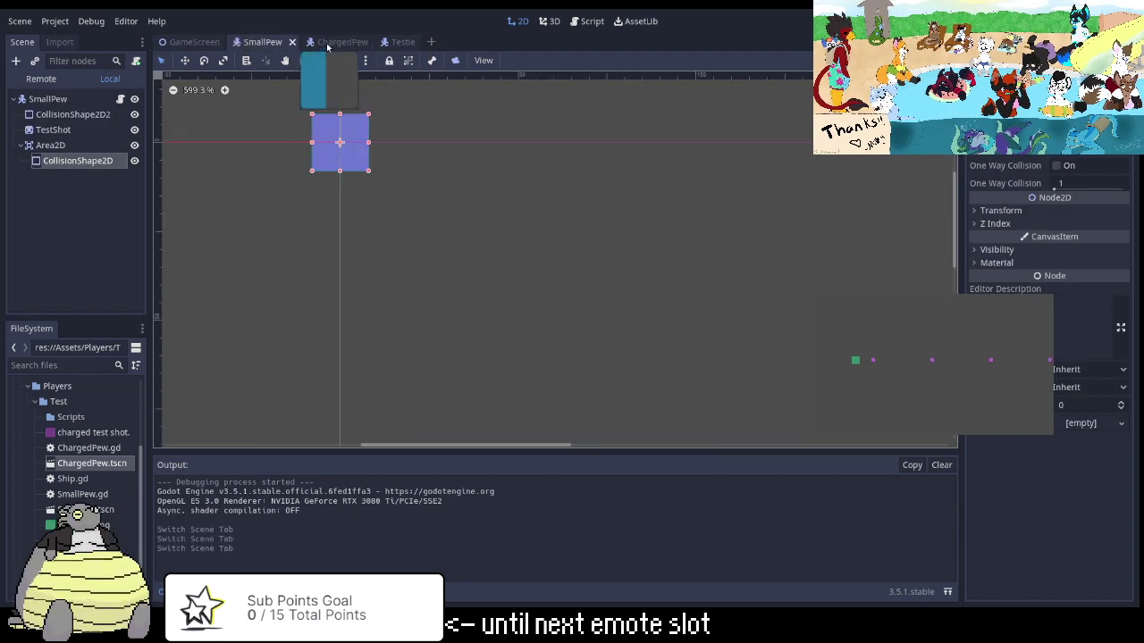
left_click(329, 44)
left_click(264, 45)
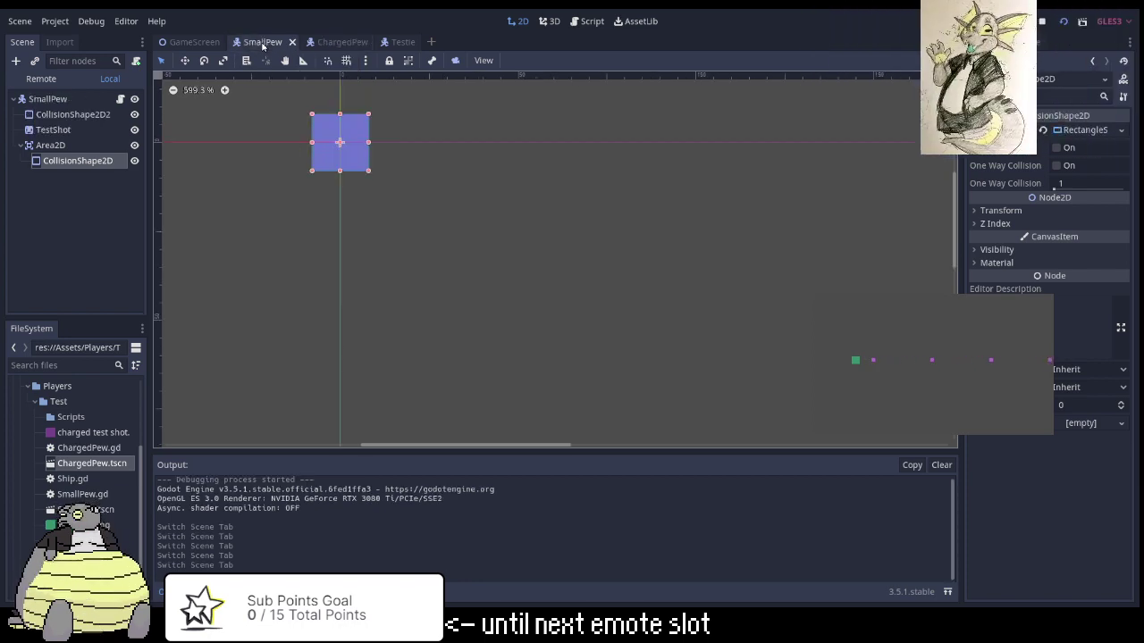
left_click(336, 45)
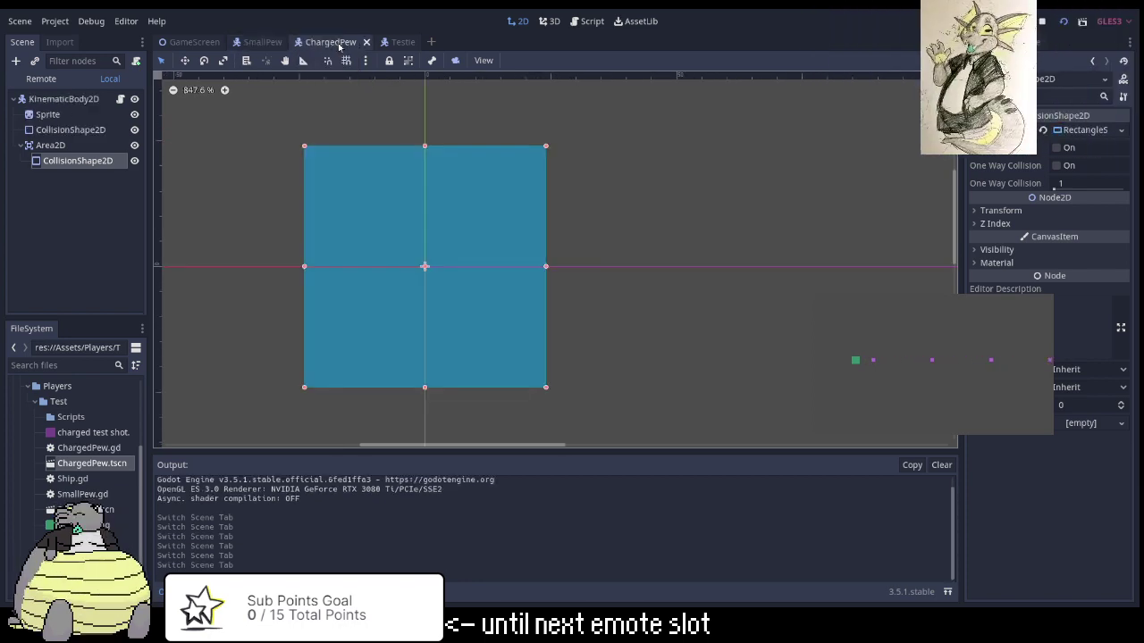
Rename the root KinematicBody2D to ChargedPew and save the scene.
left_click(64, 99)
left_click(65, 99)
type("Char")
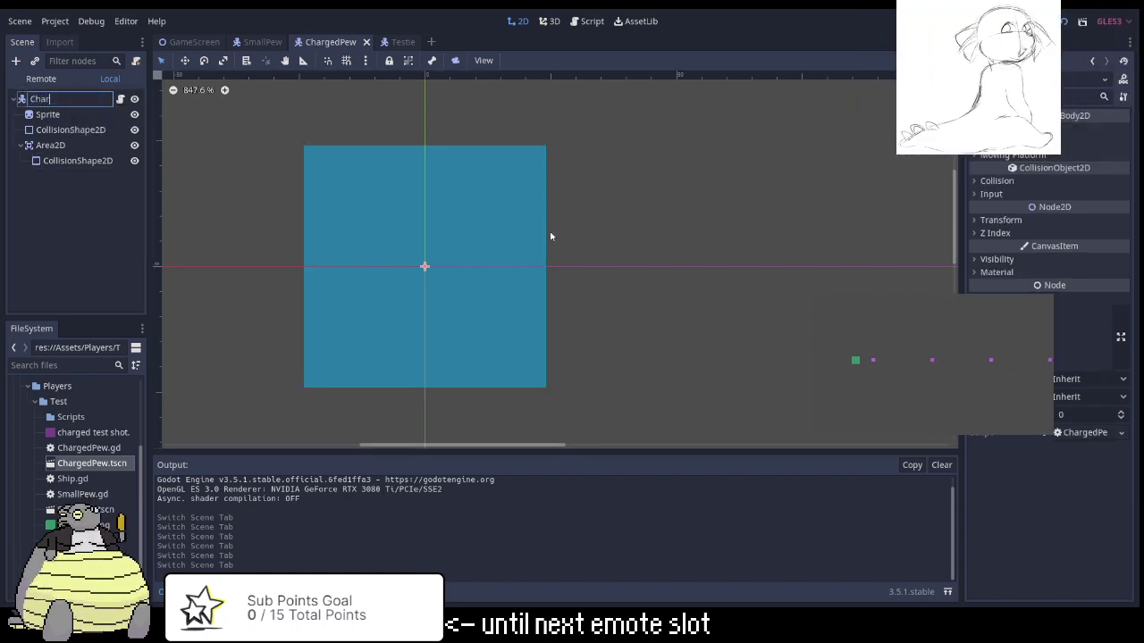
type("gedShot")
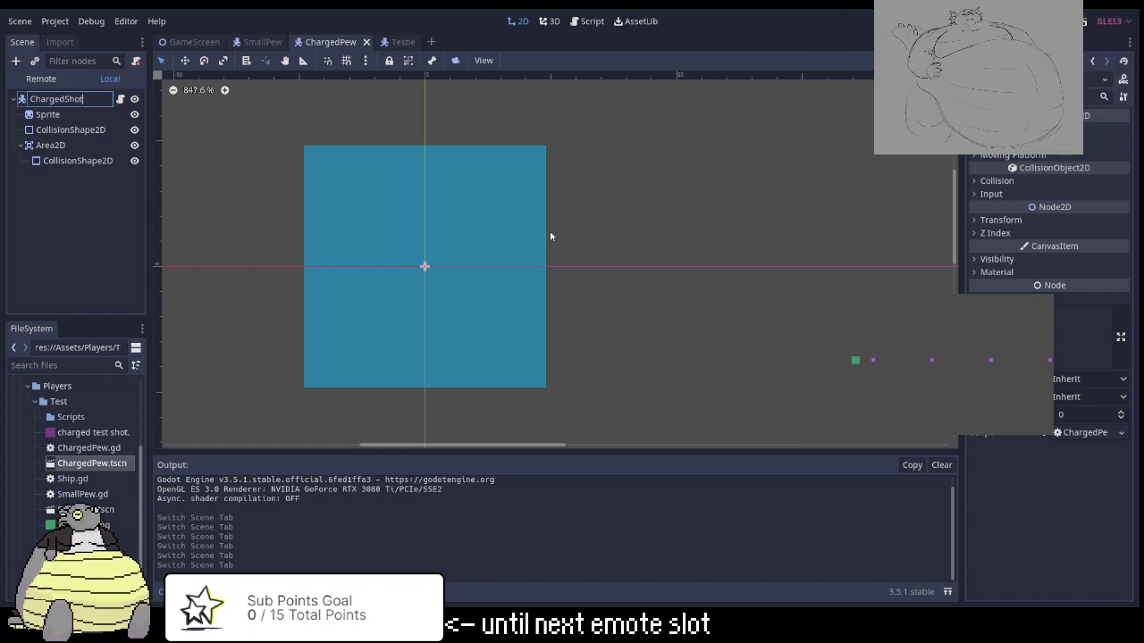
type("w")
key("Return")
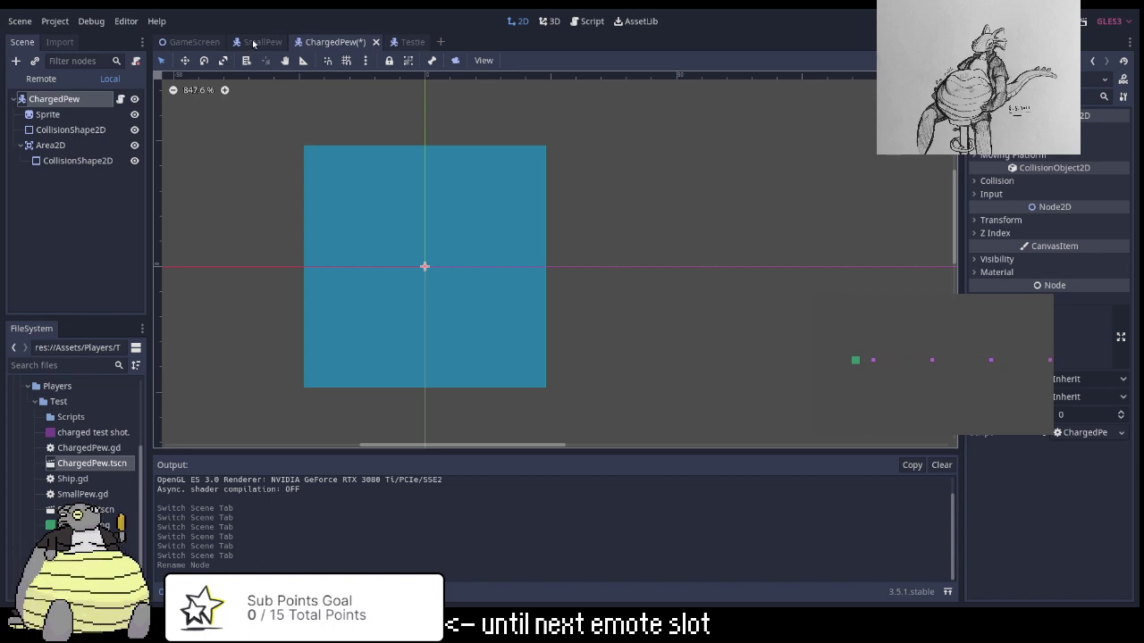
key("ctrl+s")
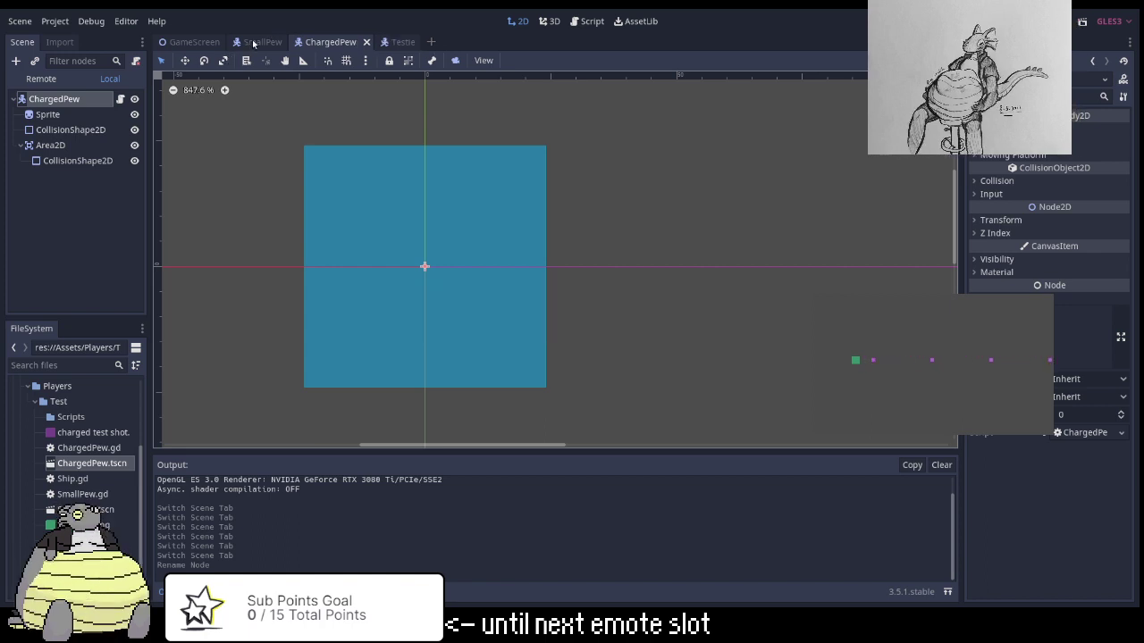
Flip between the ChargedPew and SmallPew scenes, checking ChargedPew's body collision shape.
left_click(253, 43)
left_click(323, 45)
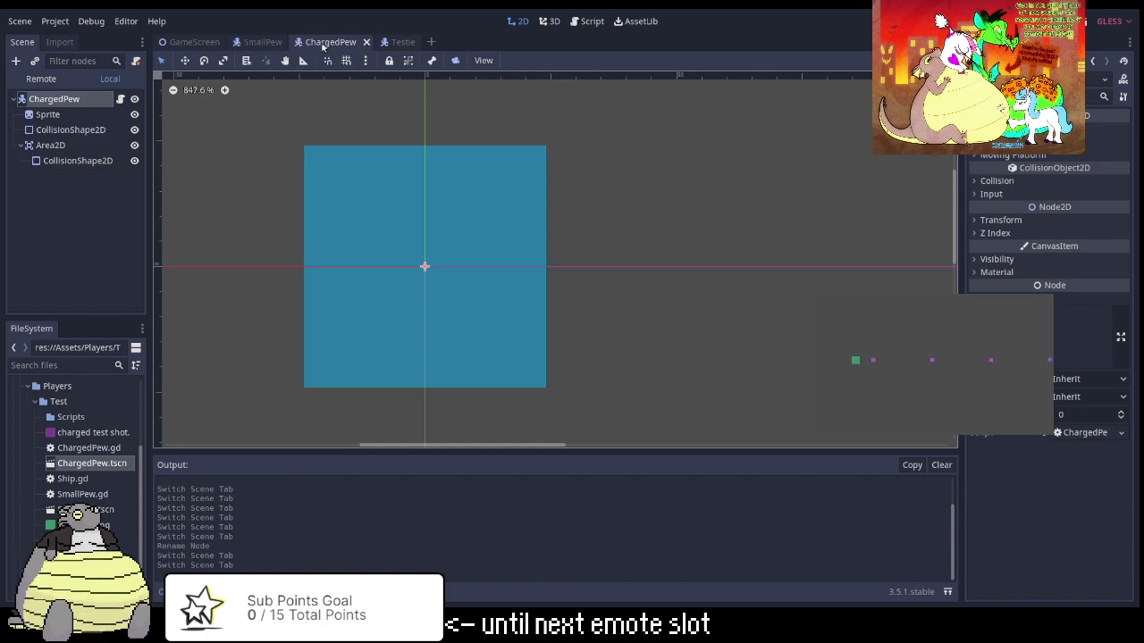
left_click(262, 43)
left_click(331, 42)
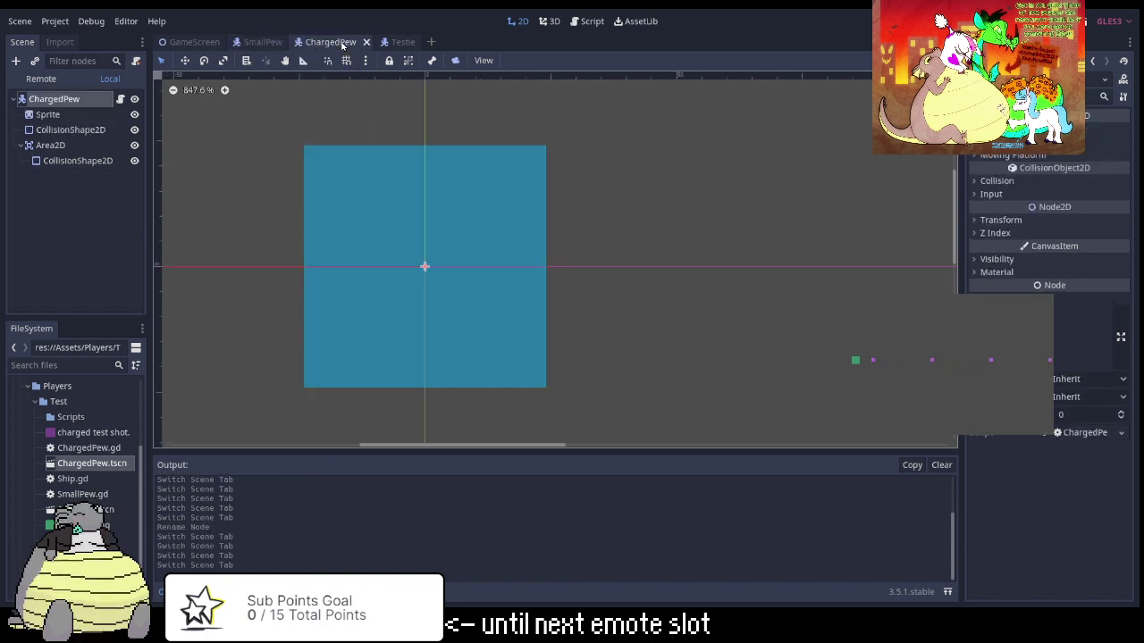
left_click(297, 44)
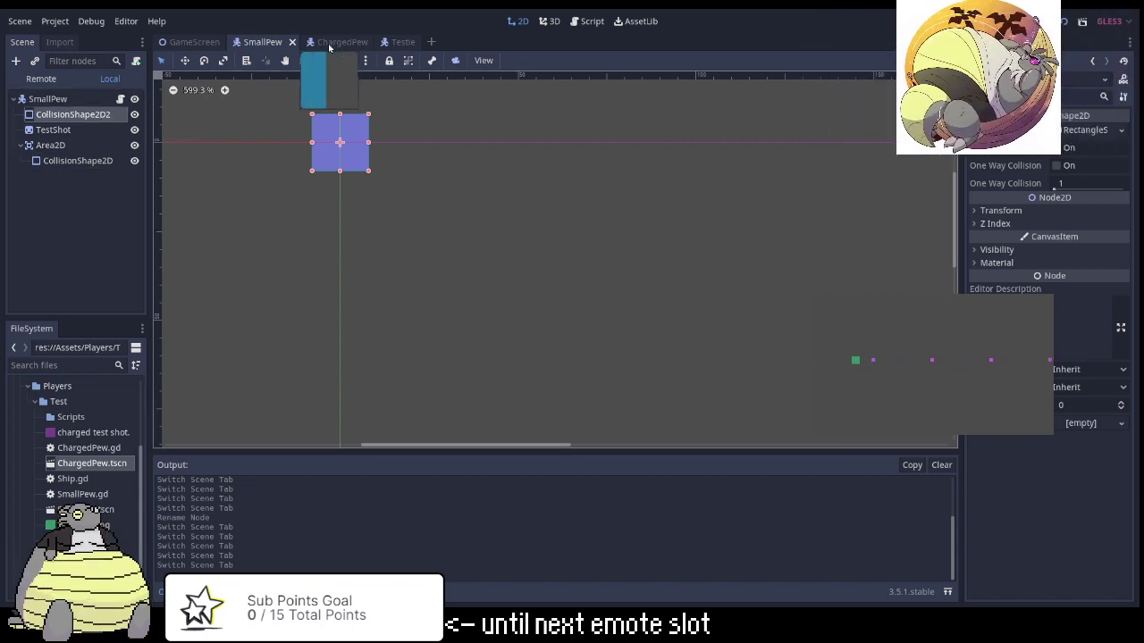
left_click(336, 45)
left_click(70, 129)
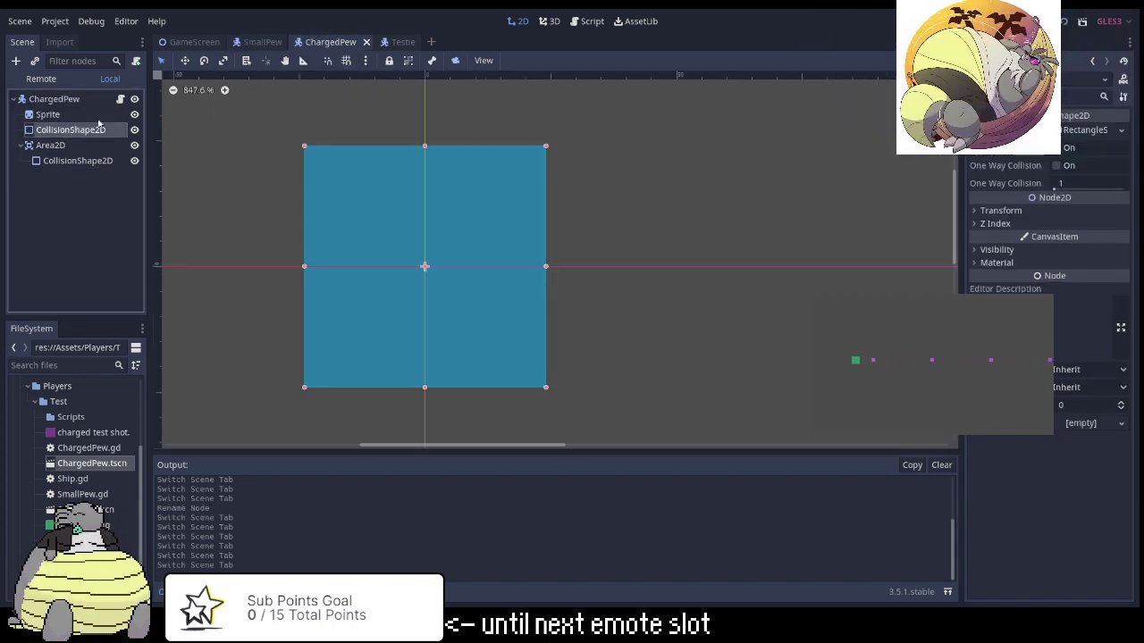
left_click(255, 45)
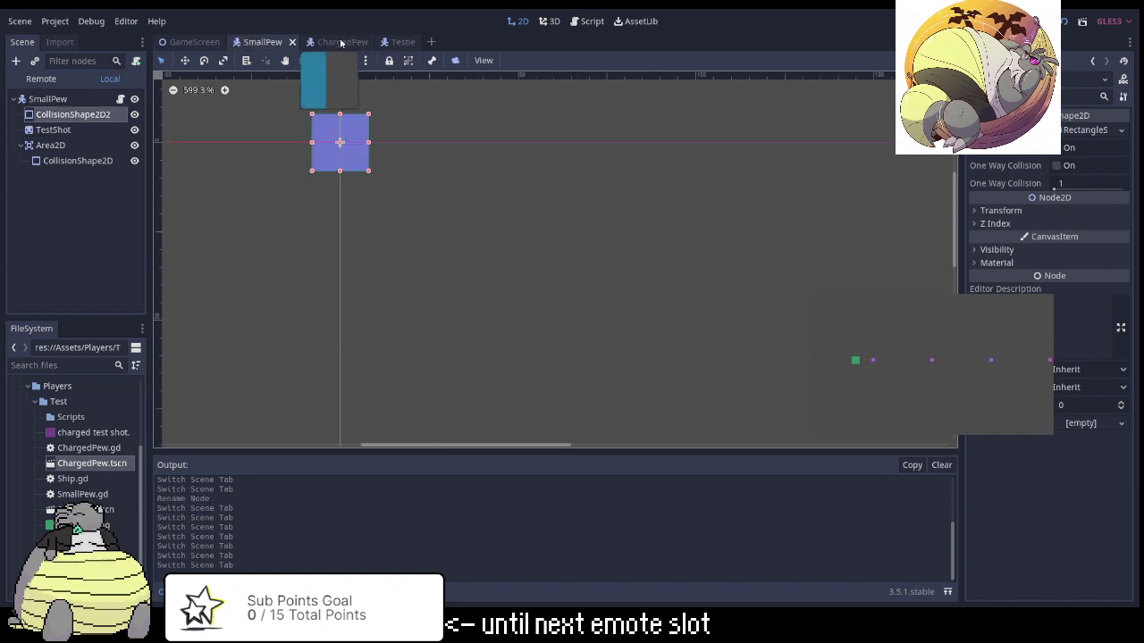
left_click(340, 44)
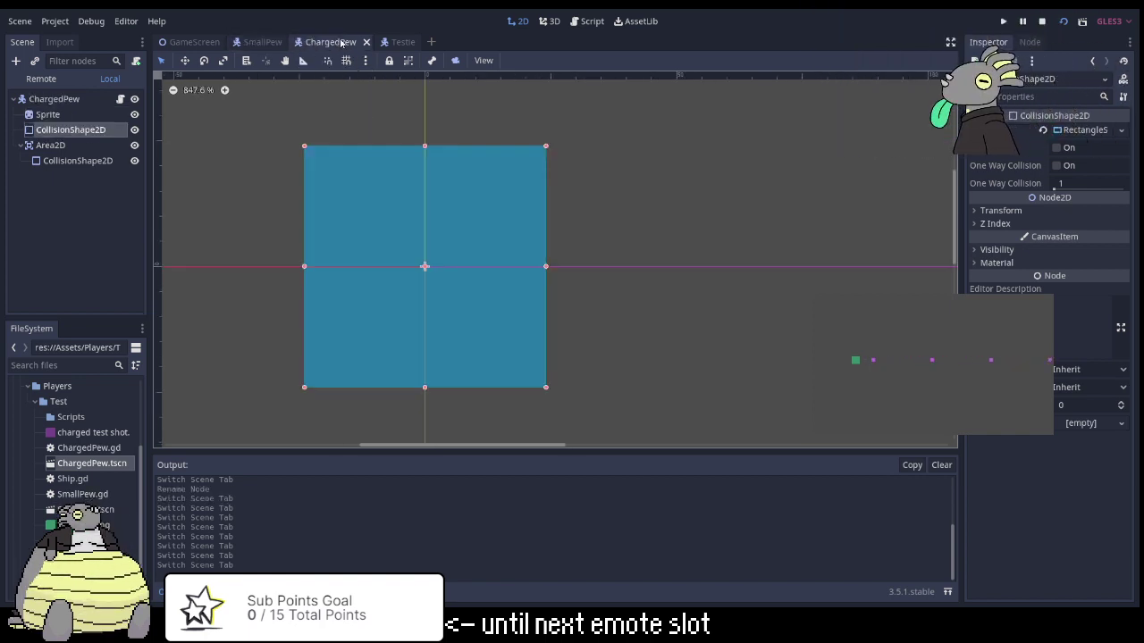
Compare the collision layer settings of the ChargedPew and SmallPew root bodies.
left_click(79, 99)
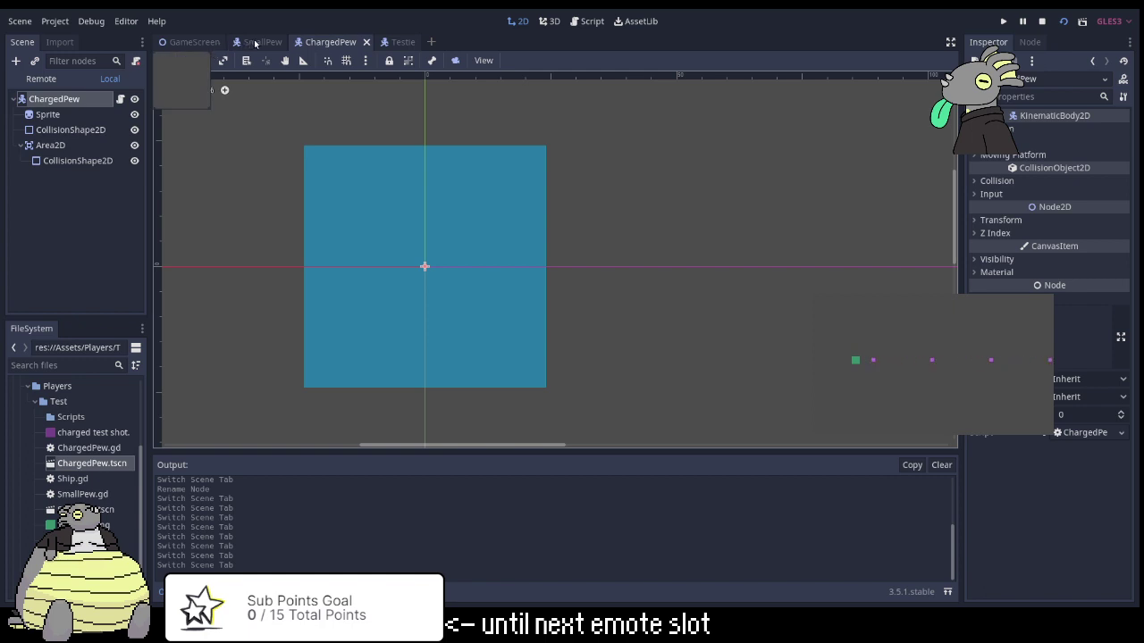
left_click(262, 44)
left_click(43, 100)
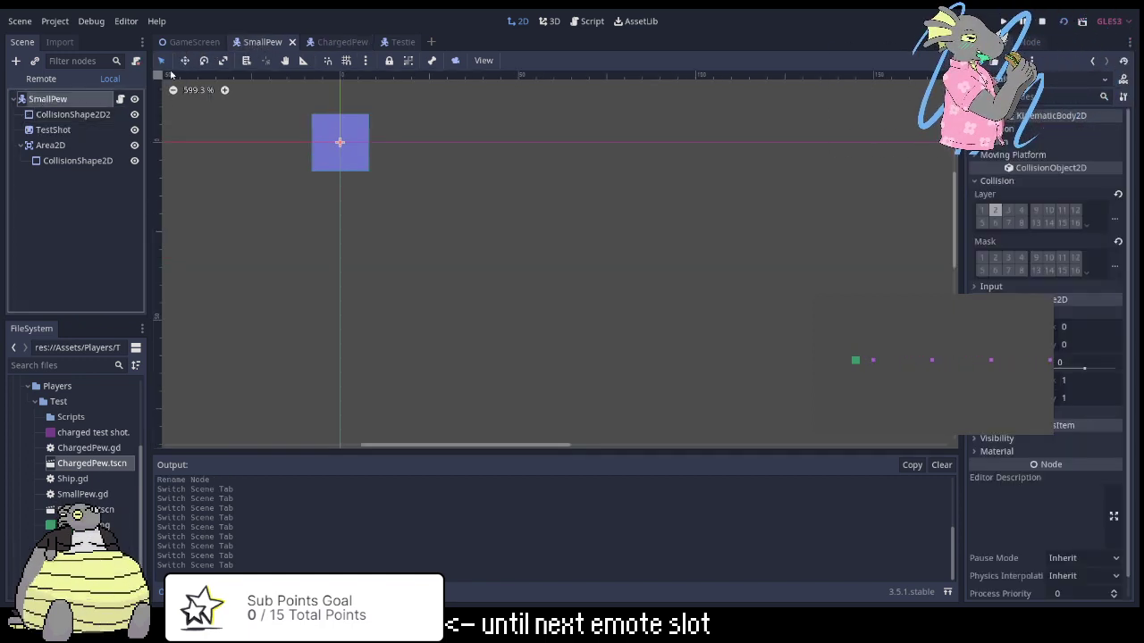
left_click(340, 44)
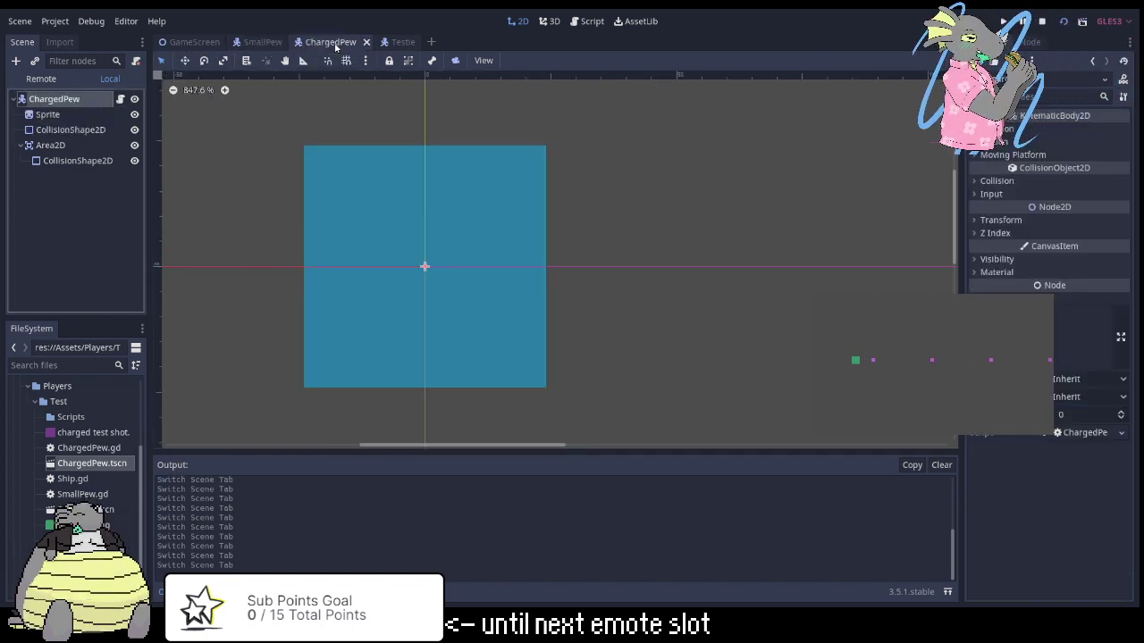
left_click(264, 44)
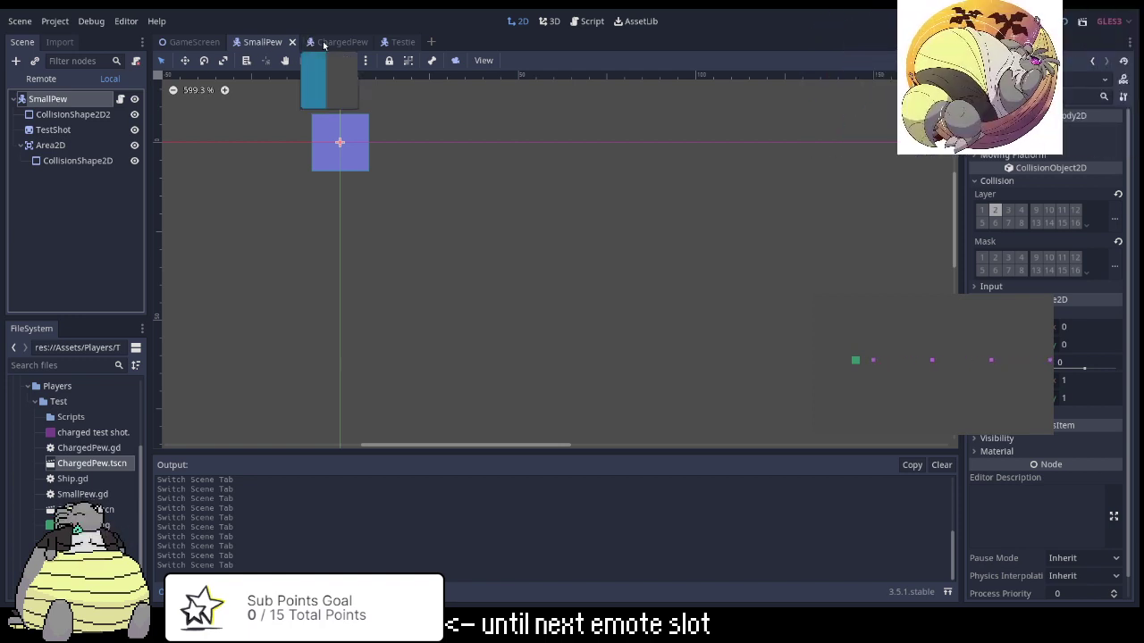
left_click(330, 42)
Move ChargedPew's body from collision layer 1 to layer 2, matching SmallPew.
left_click(976, 182)
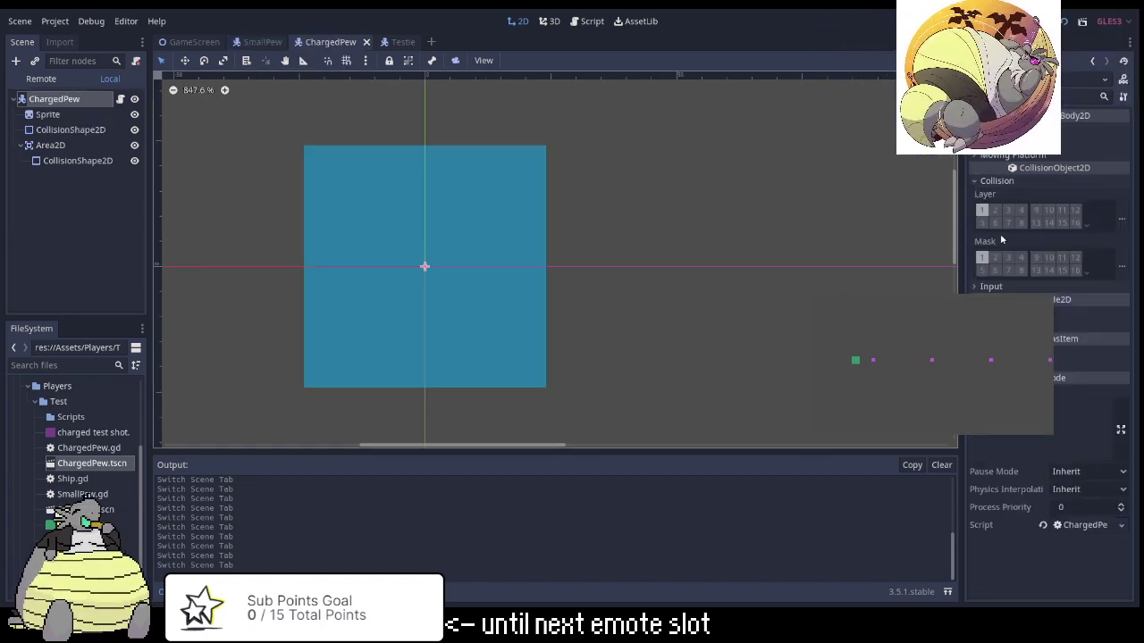
left_click(982, 210)
left_click(994, 210)
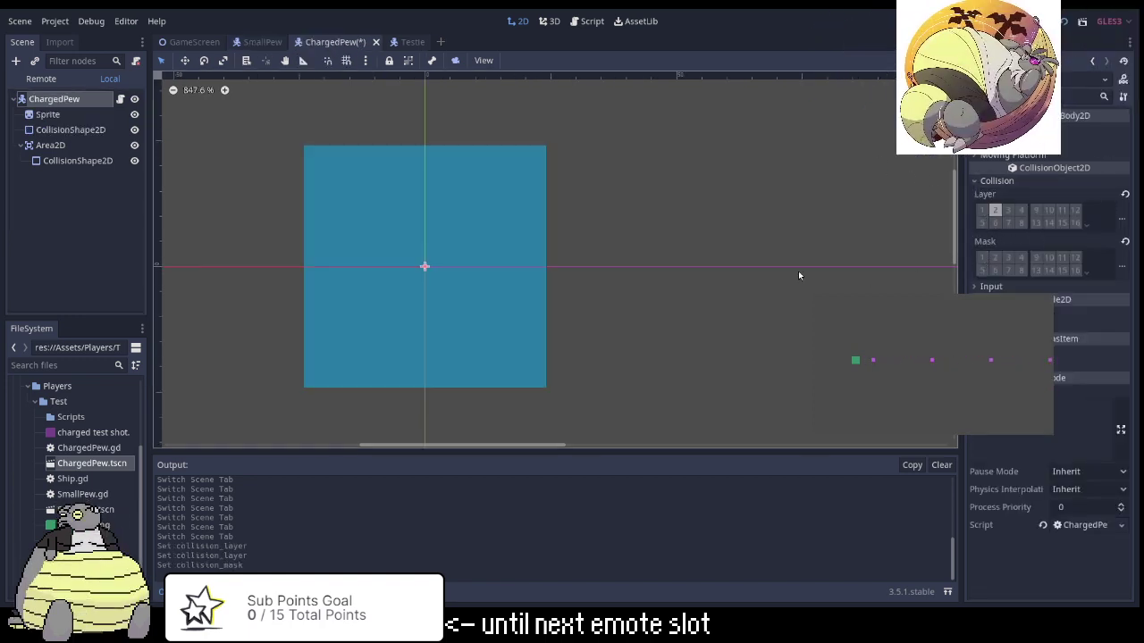
left_click(256, 45)
left_click(334, 41)
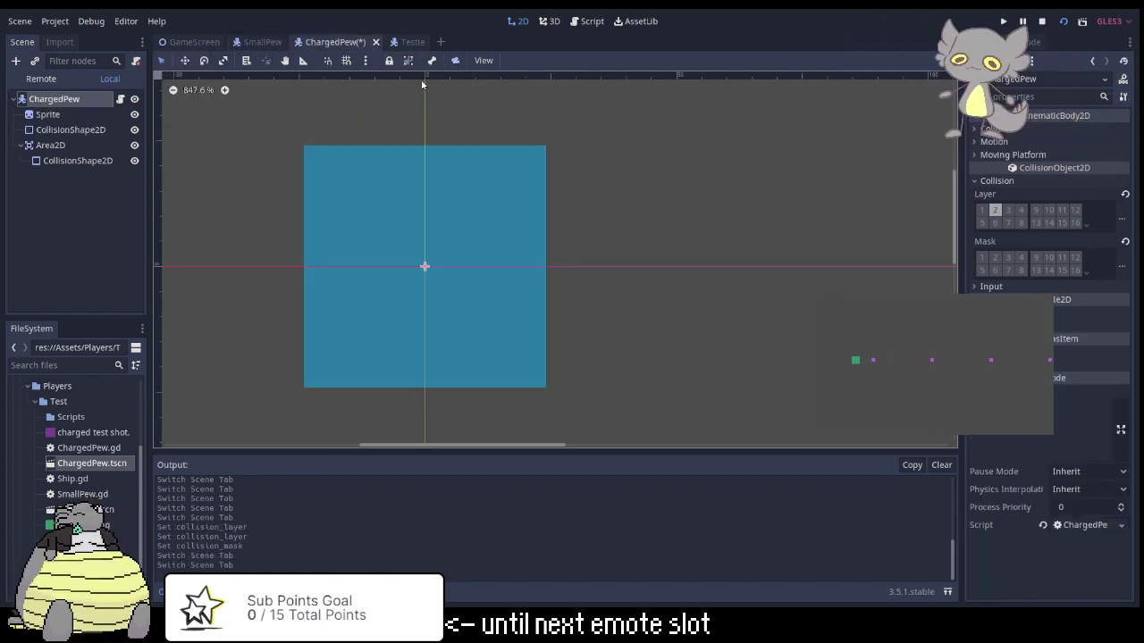
Save ChargedPew and run the game again from GameScreen with F5.
key("ctrl+s")
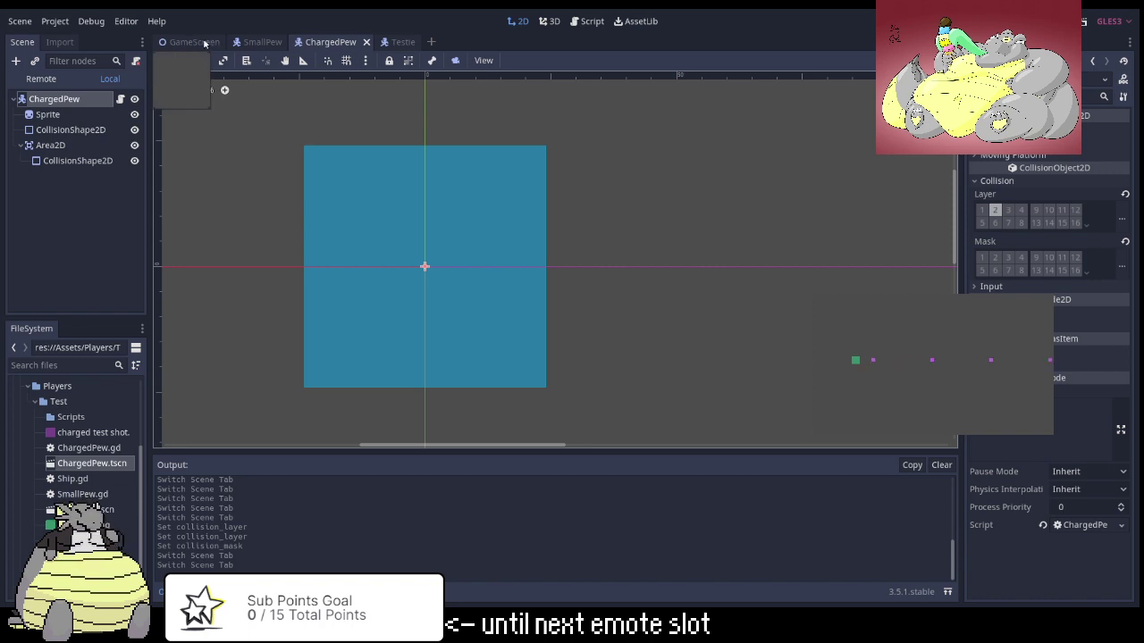
left_click(203, 43)
key("F5")
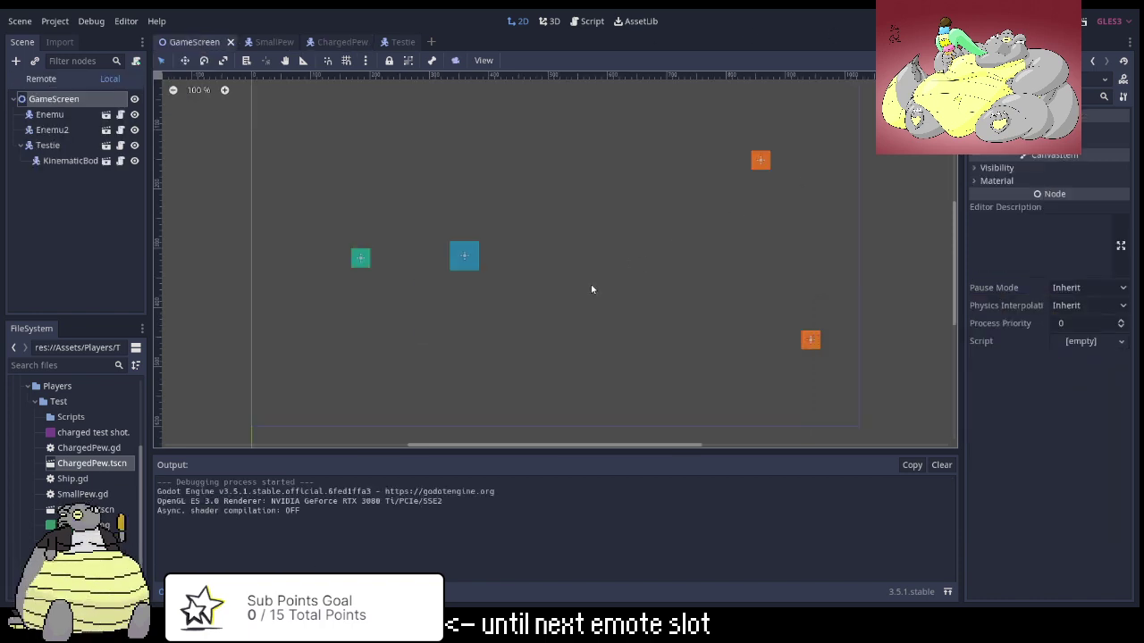
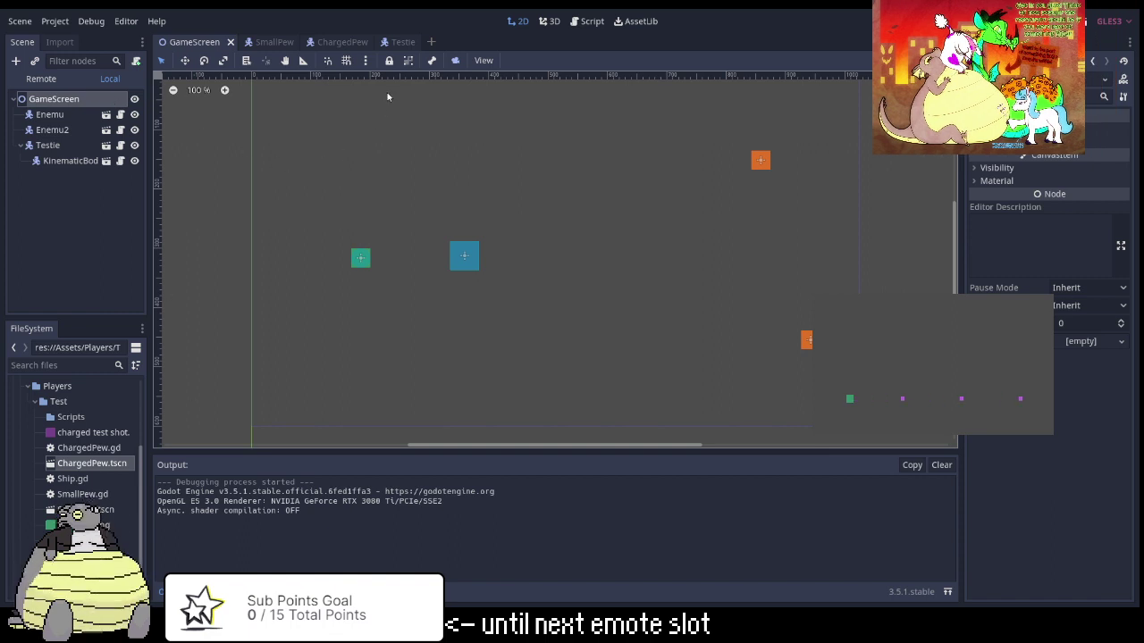
Switch from the GameScreen scene to the ChargedPew scene tab.
left_click(340, 44)
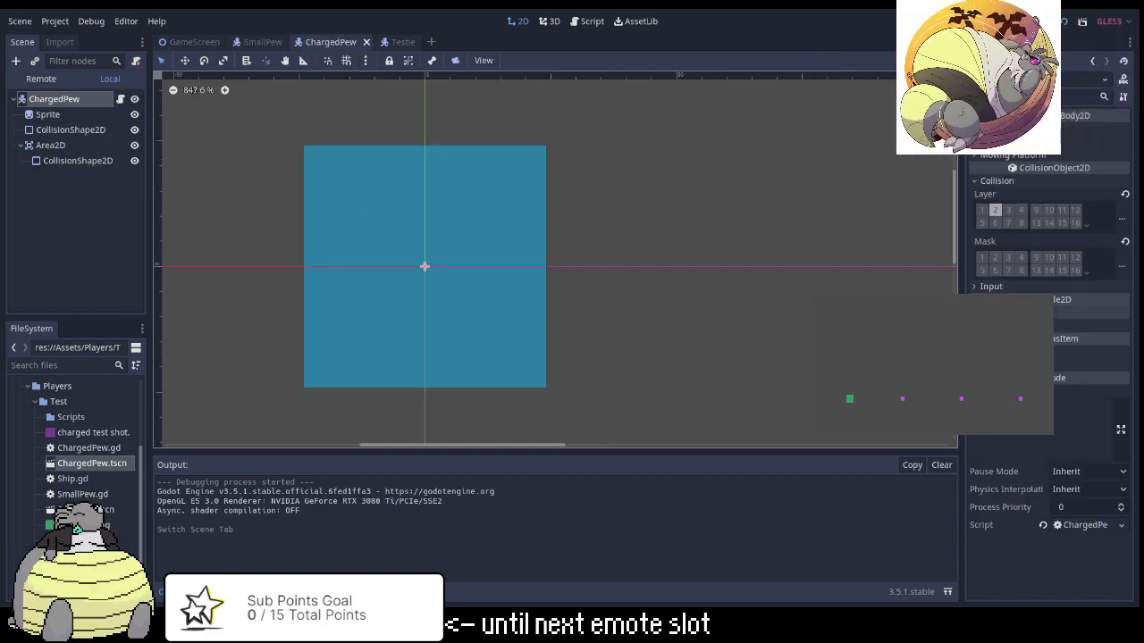
Set the Transform Scale x and y to 0.25 in the Inspector, then save the scene.
left_click(1090, 313)
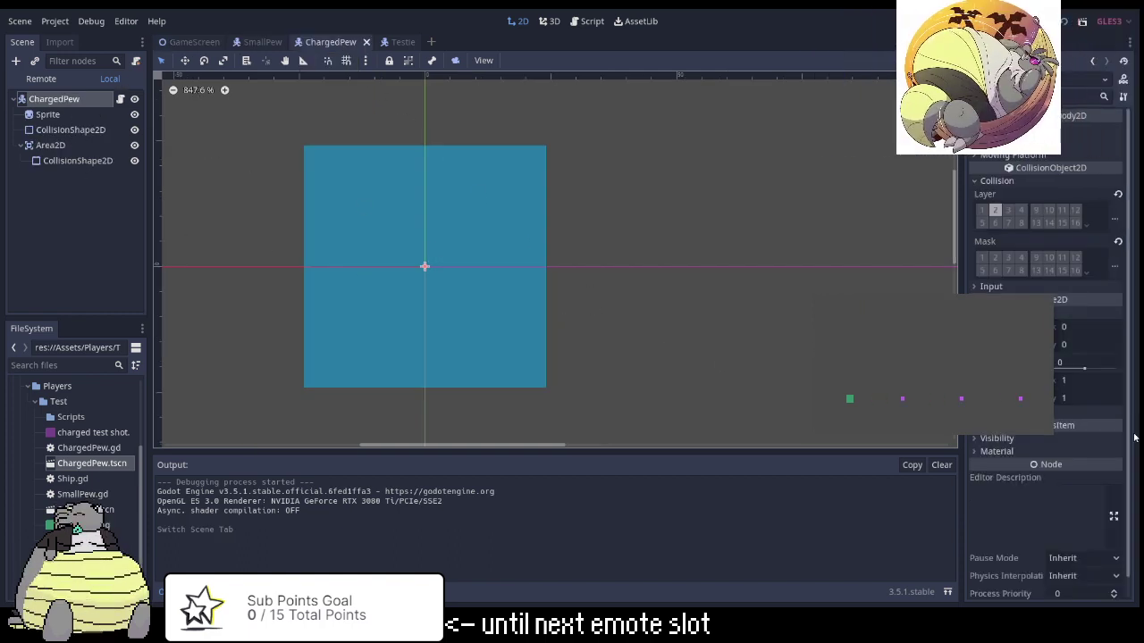
left_click(1070, 383)
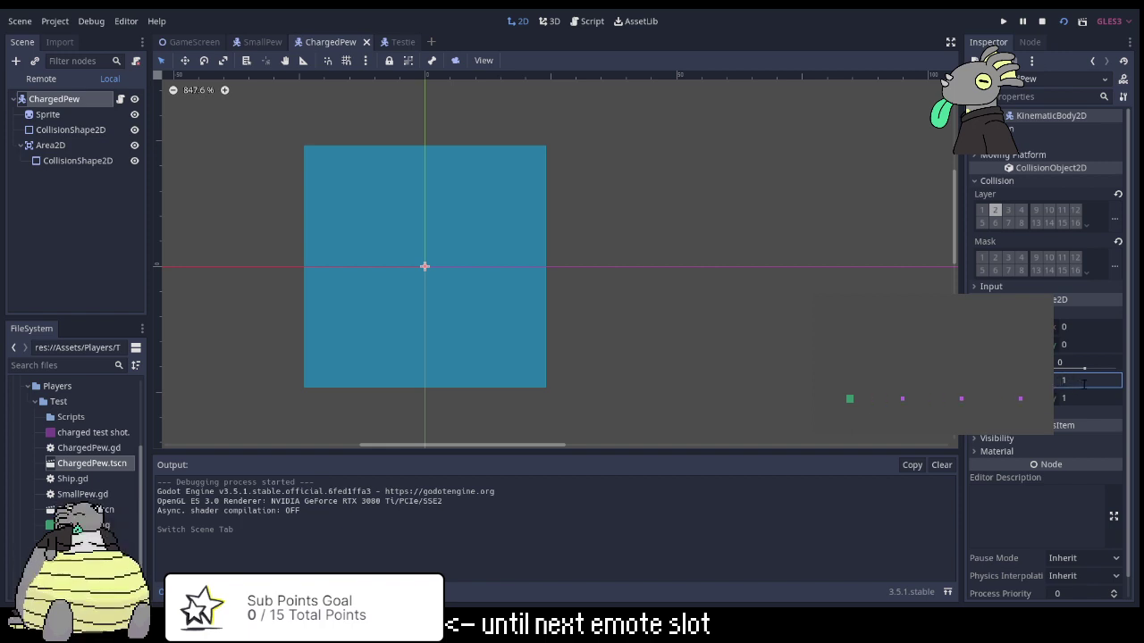
key("BackSpace")
type("0")
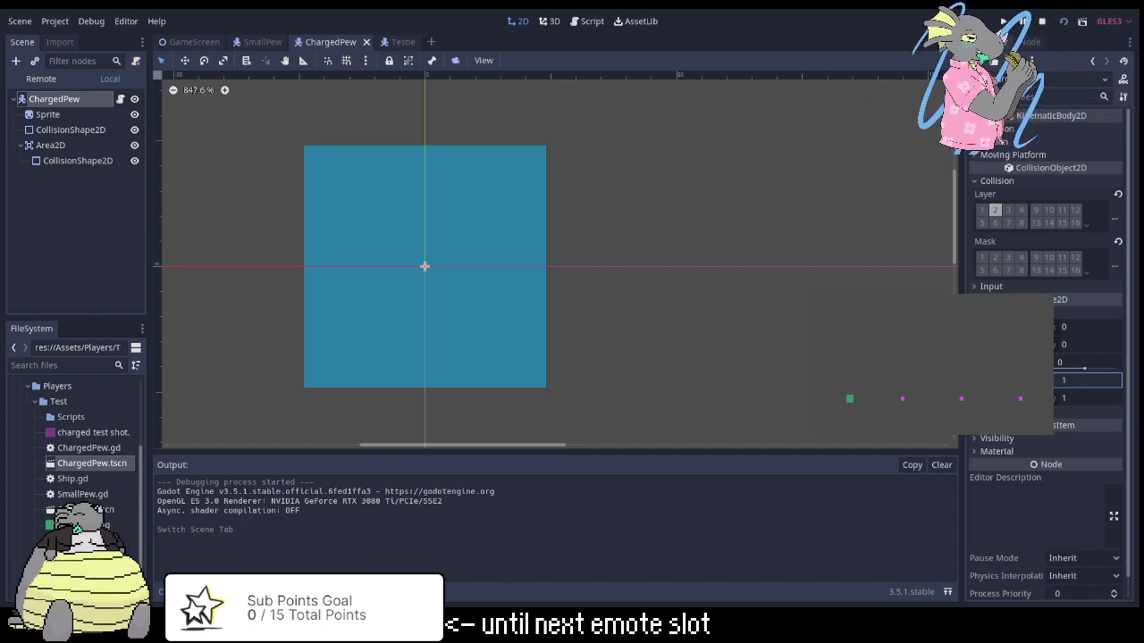
type(".5")
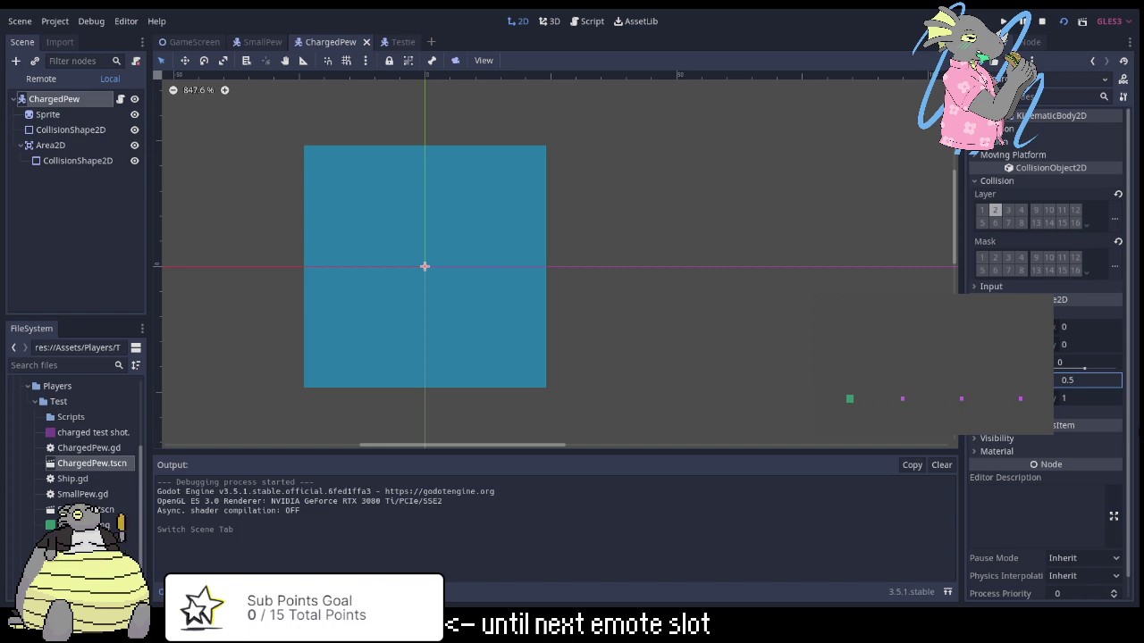
key("Return")
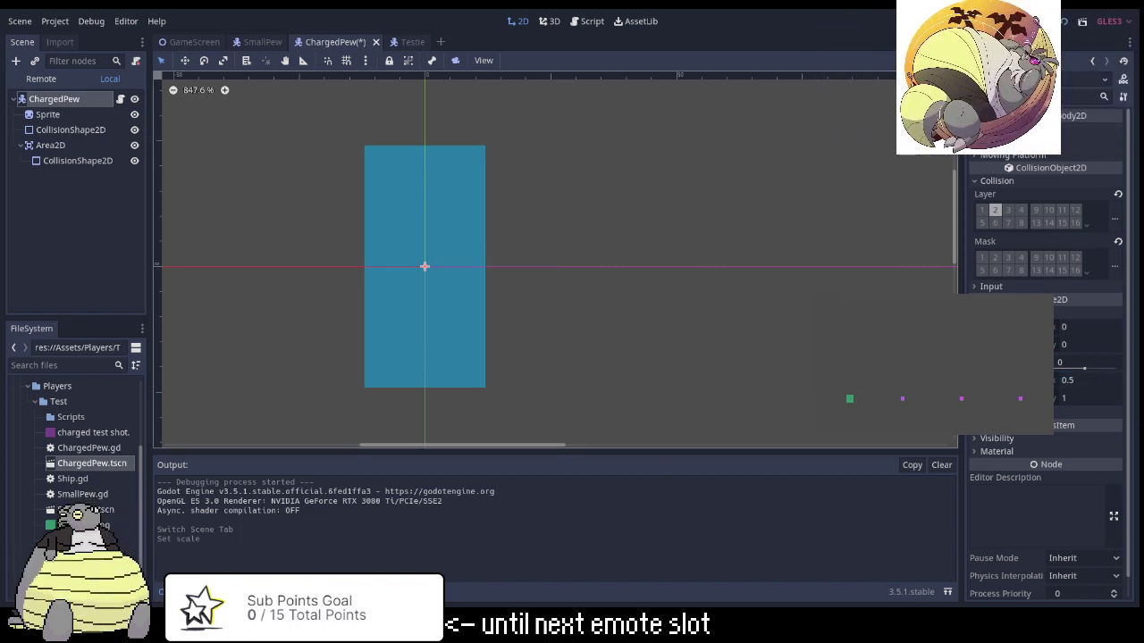
left_click(1073, 382)
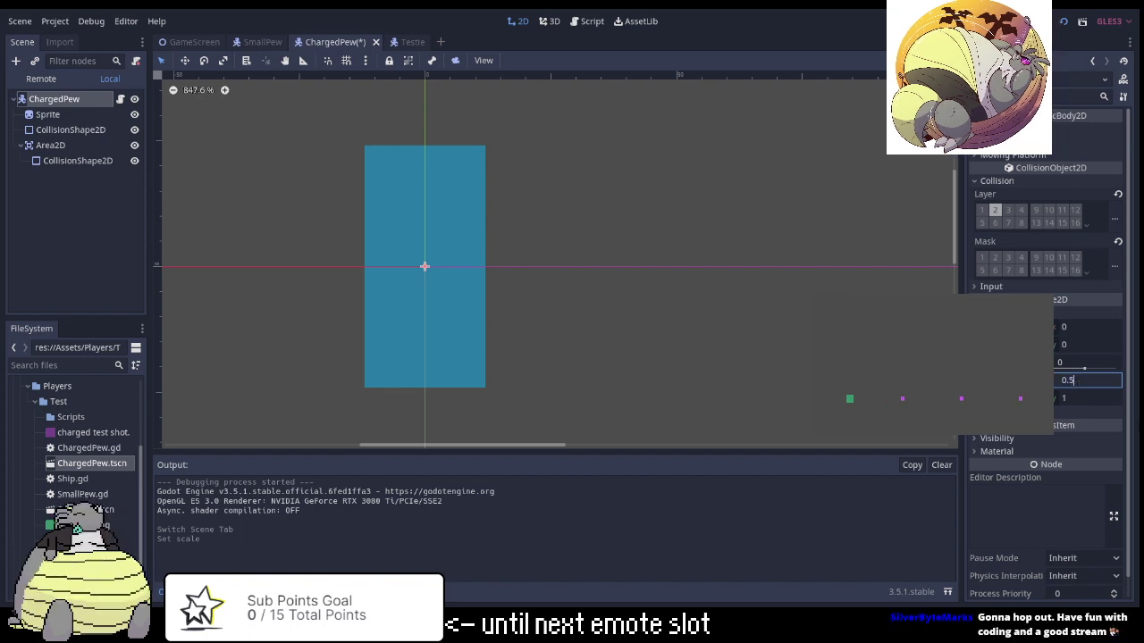
type("0.2")
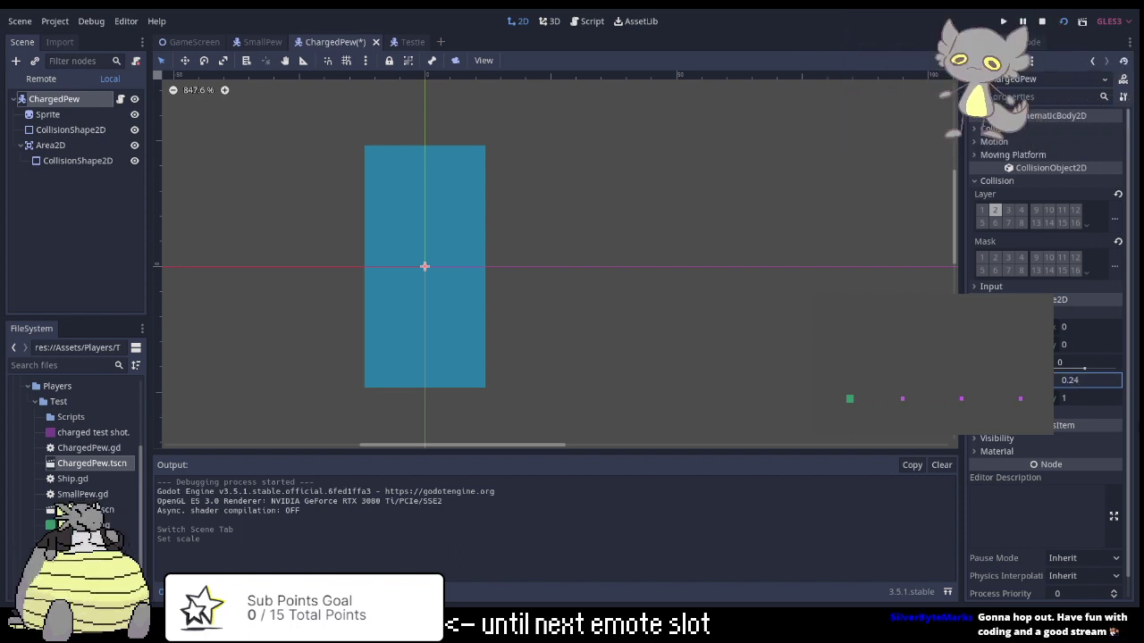
type("5")
key("Tab")
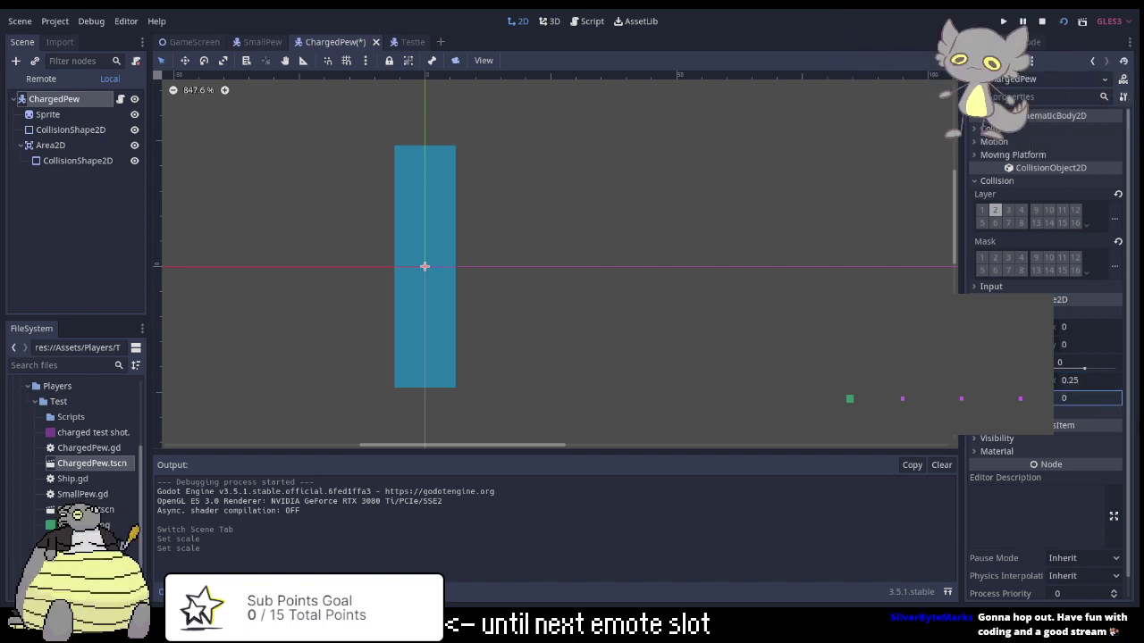
type("0.25")
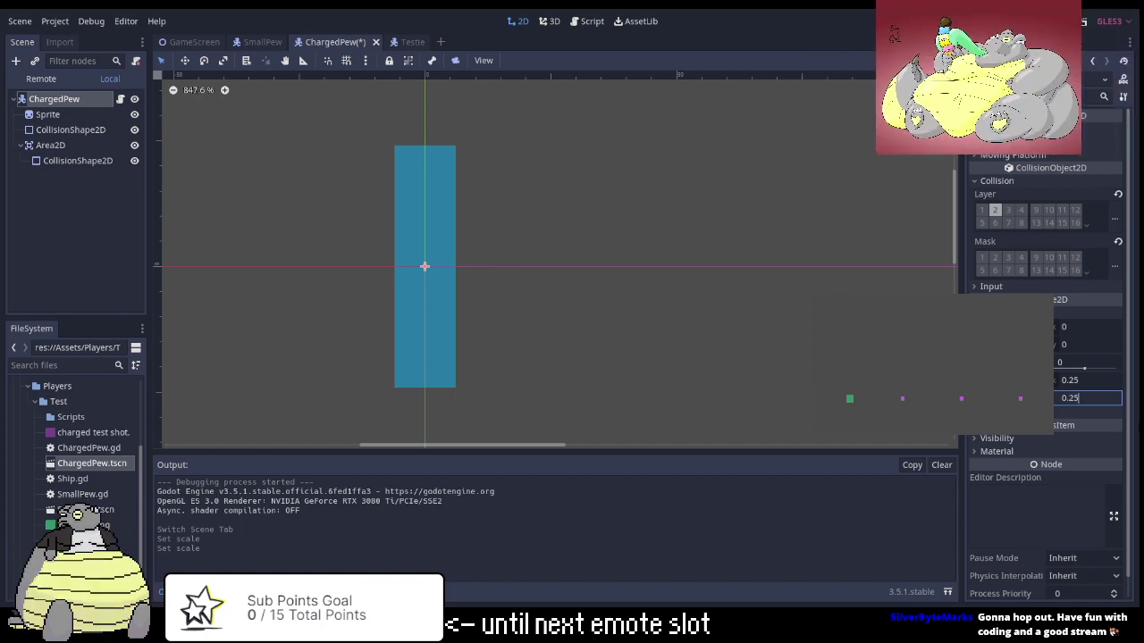
key("Return")
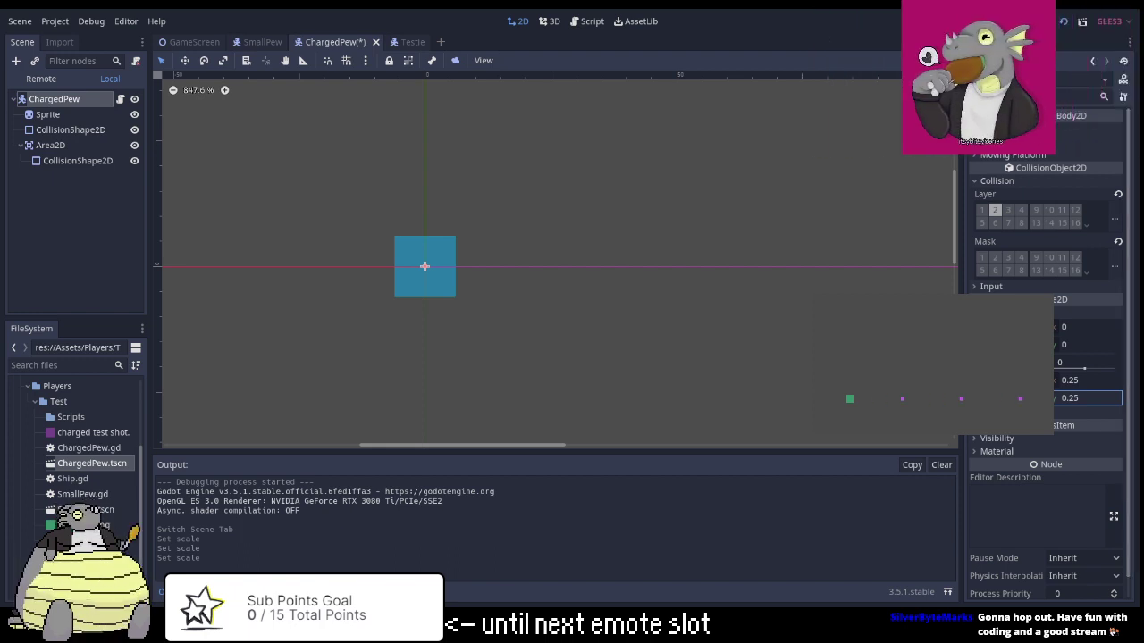
left_click(299, 100)
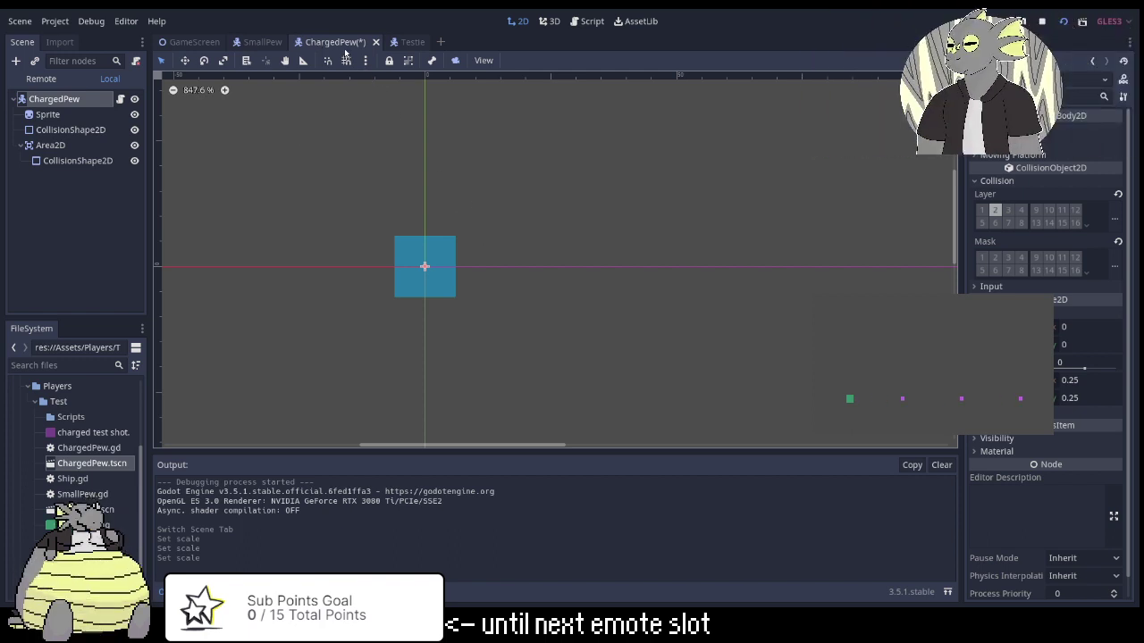
key("ctrl+s")
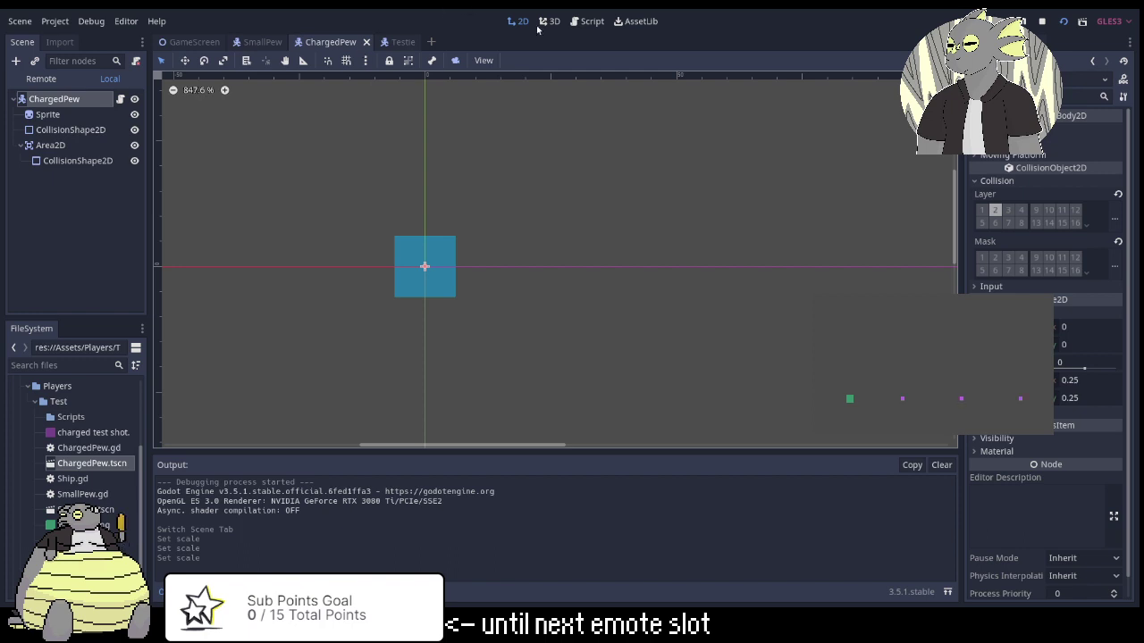
In ChargedPew.gd, write an indented line 11 in _physics_process adding vector2(0.01, 0.01) to scale.
left_click(586, 22)
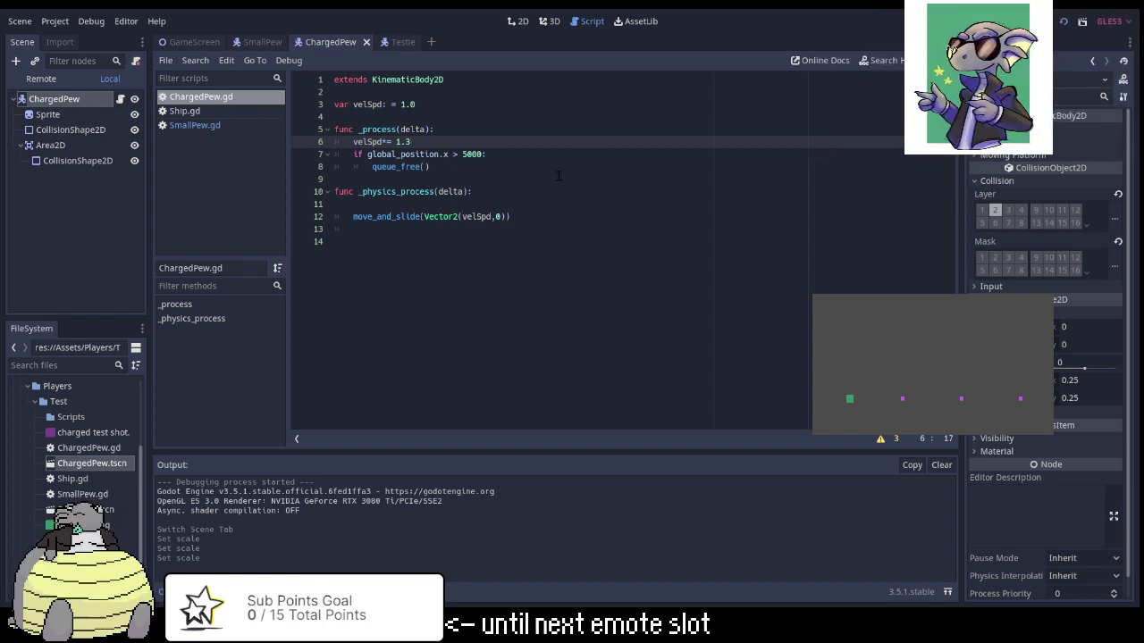
left_click(528, 204)
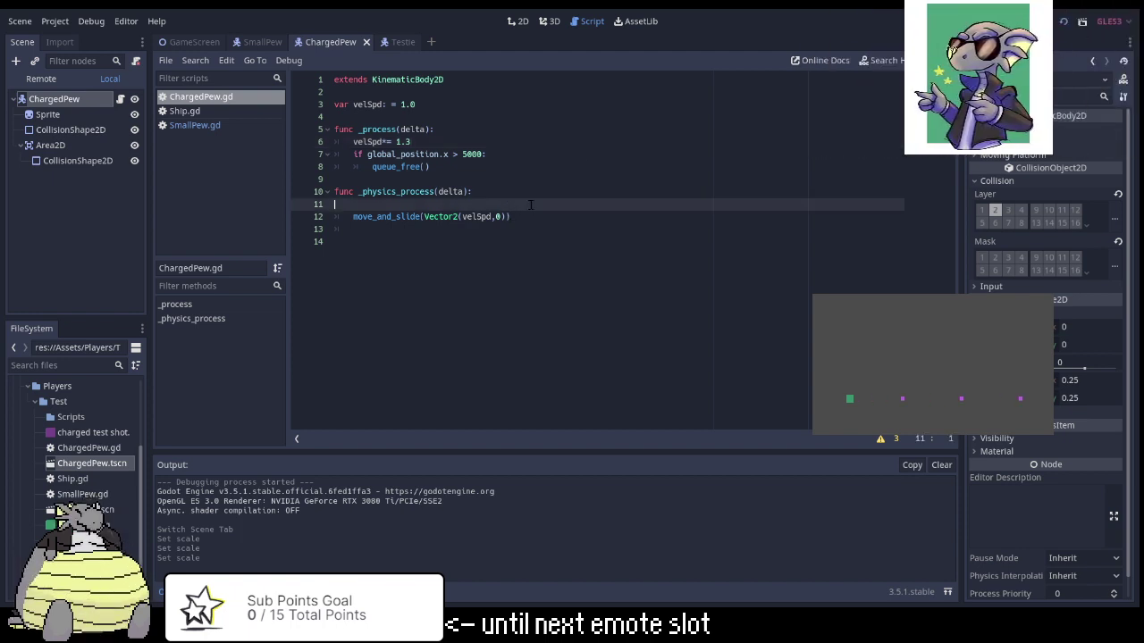
key("Tab")
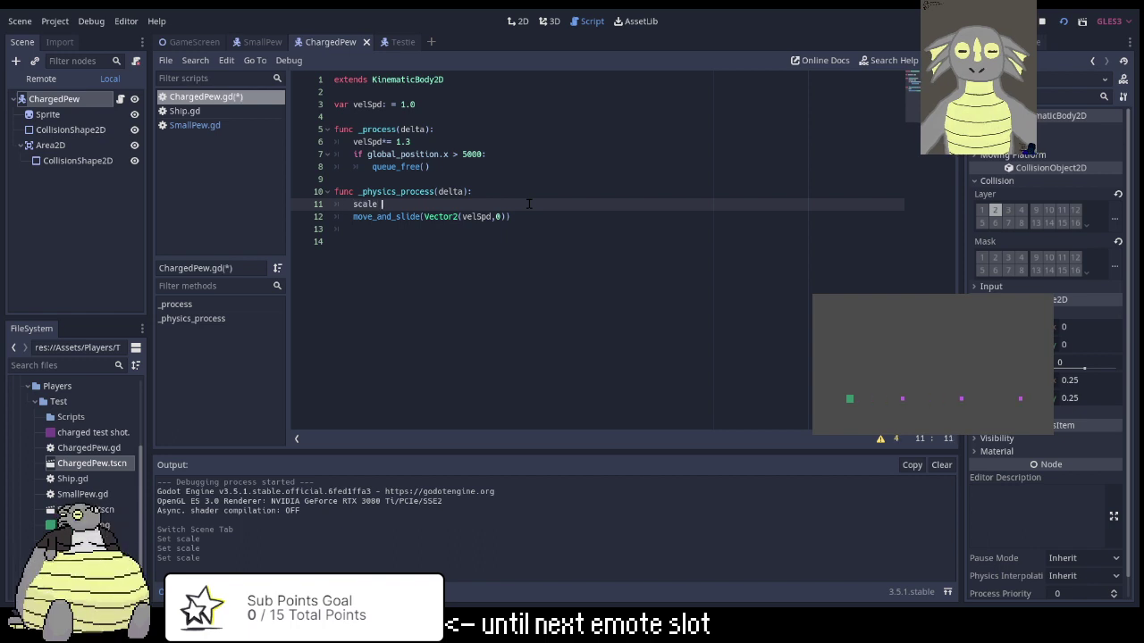
type("=")
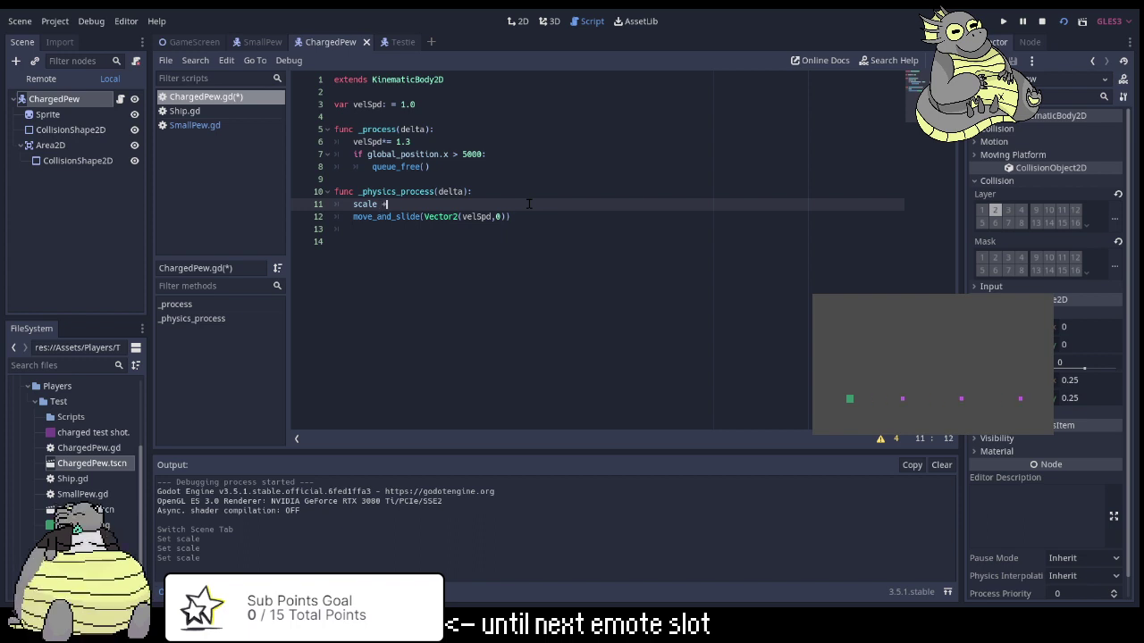
type("=")
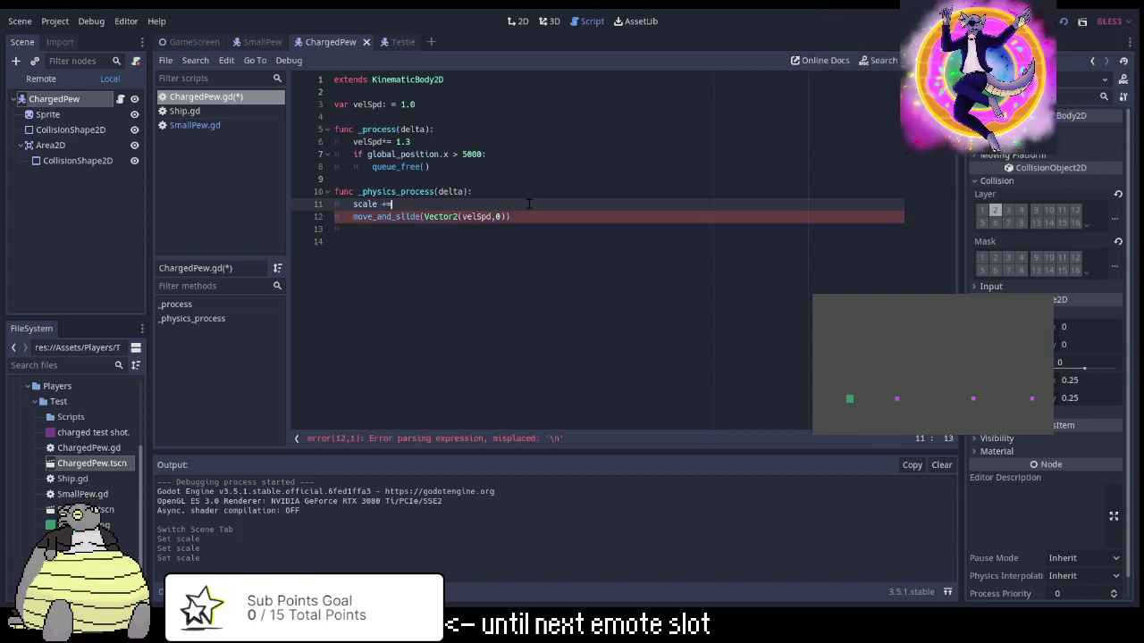
type(" vec")
type("tor2")
type("(0")
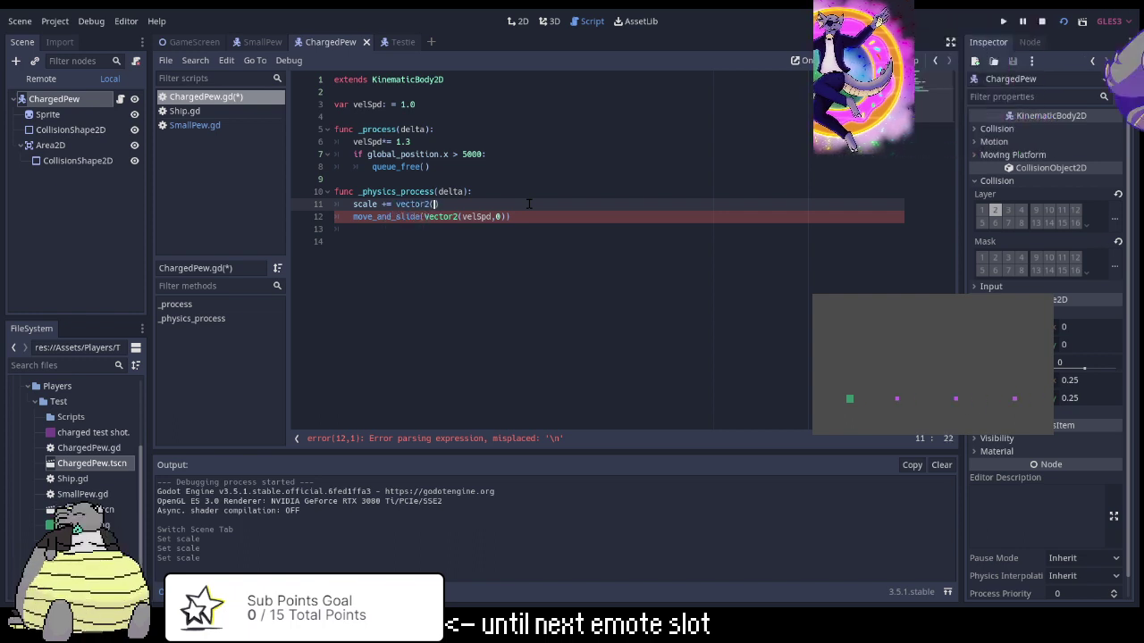
type(".01")
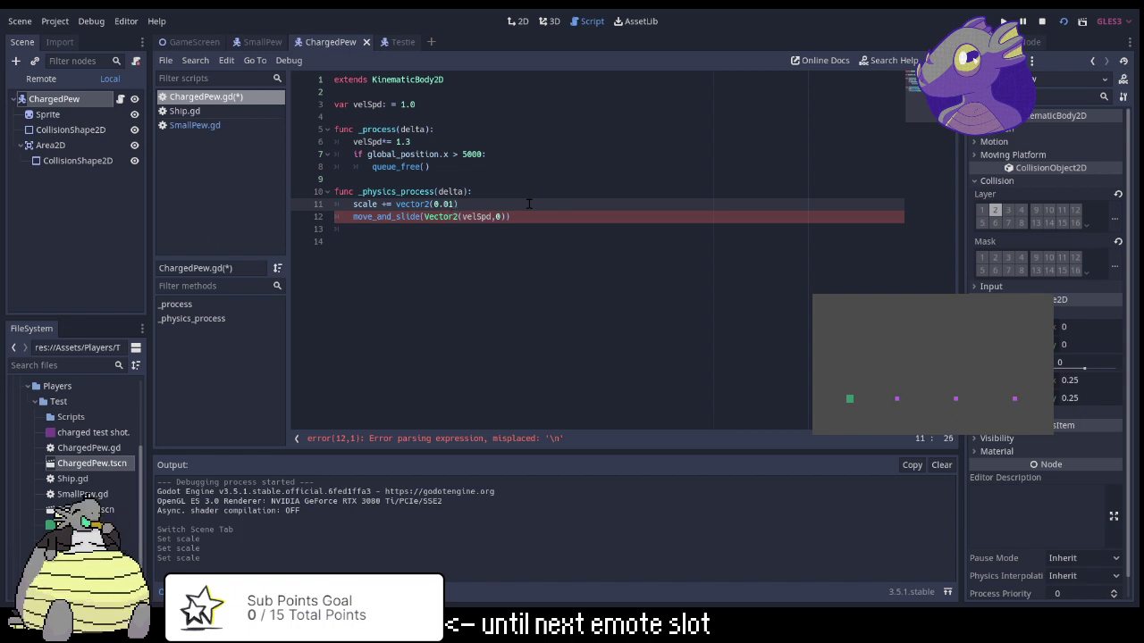
type(",0.01")
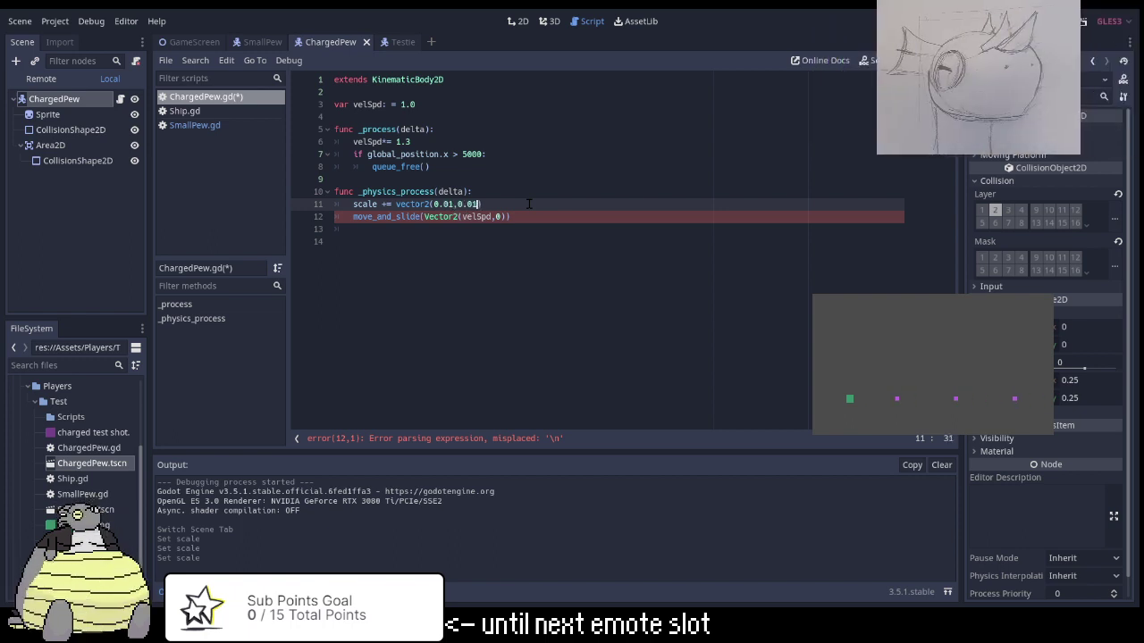
key("Up")
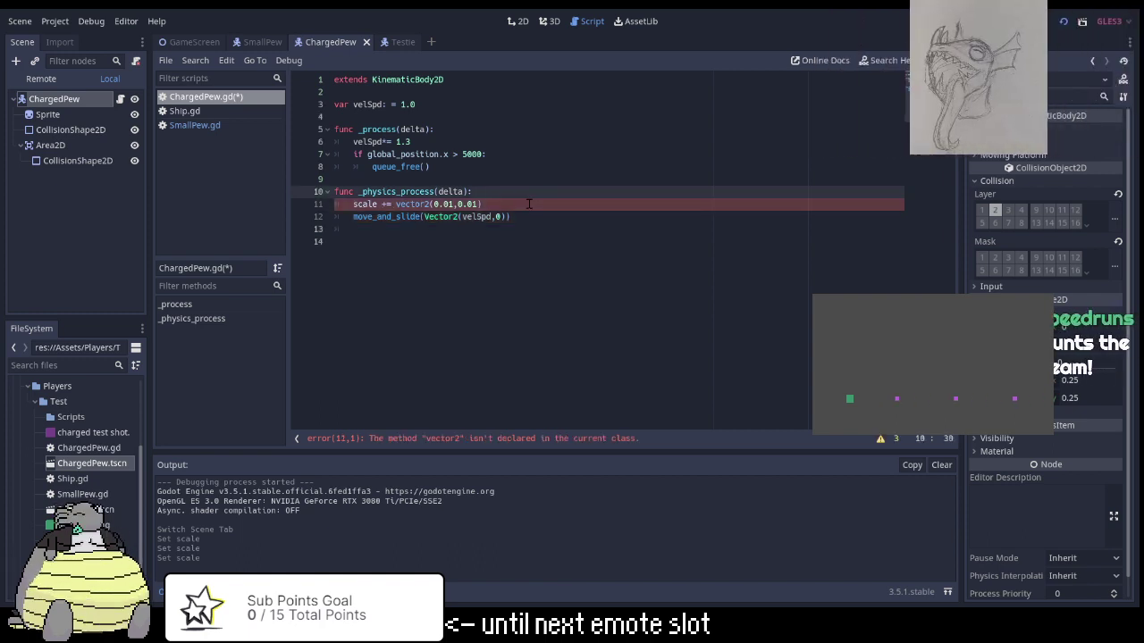
key("Down")
key("Left")
key("Left")
key("Left")
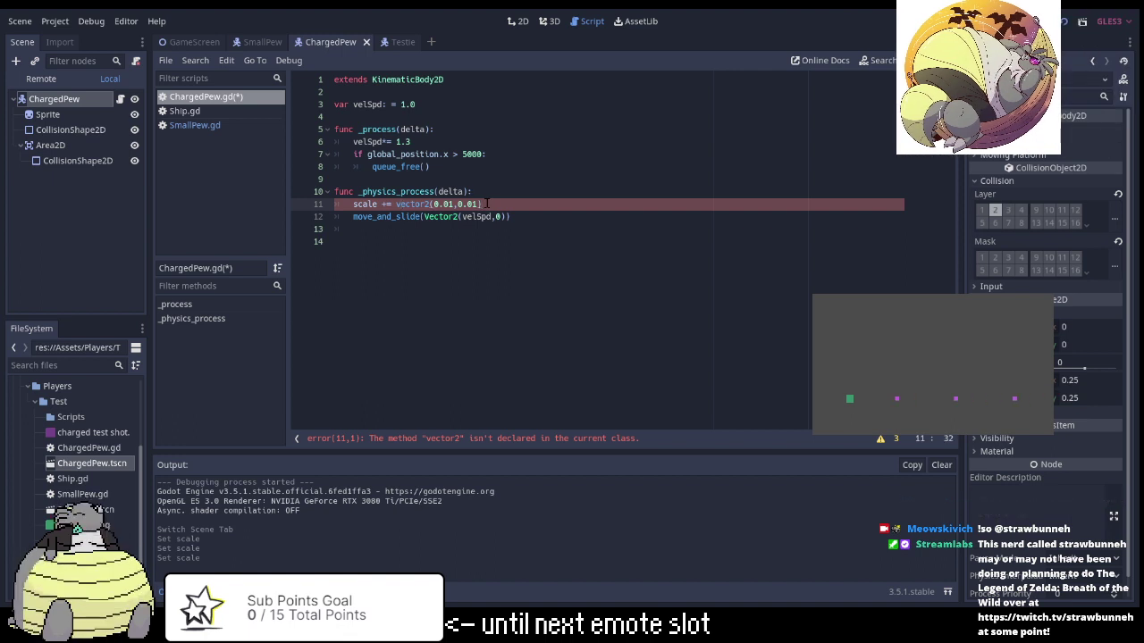
On a new line below velSpd, start declaring var scaleSpd as Vector2(0.01, 0.0…).
left_click(420, 104)
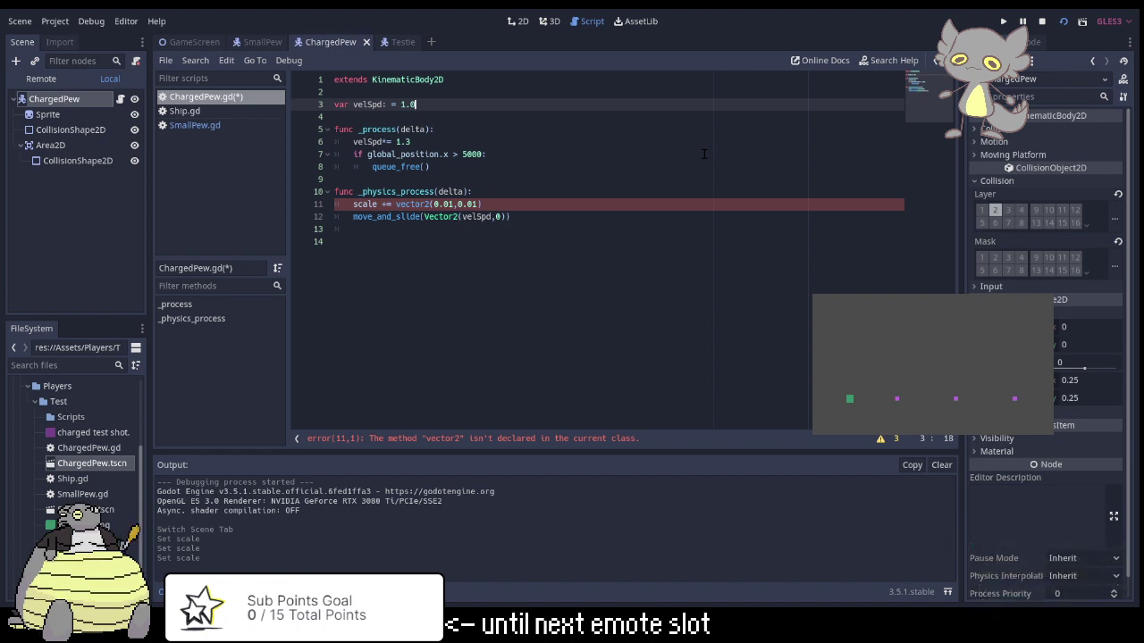
key("Return")
type("var")
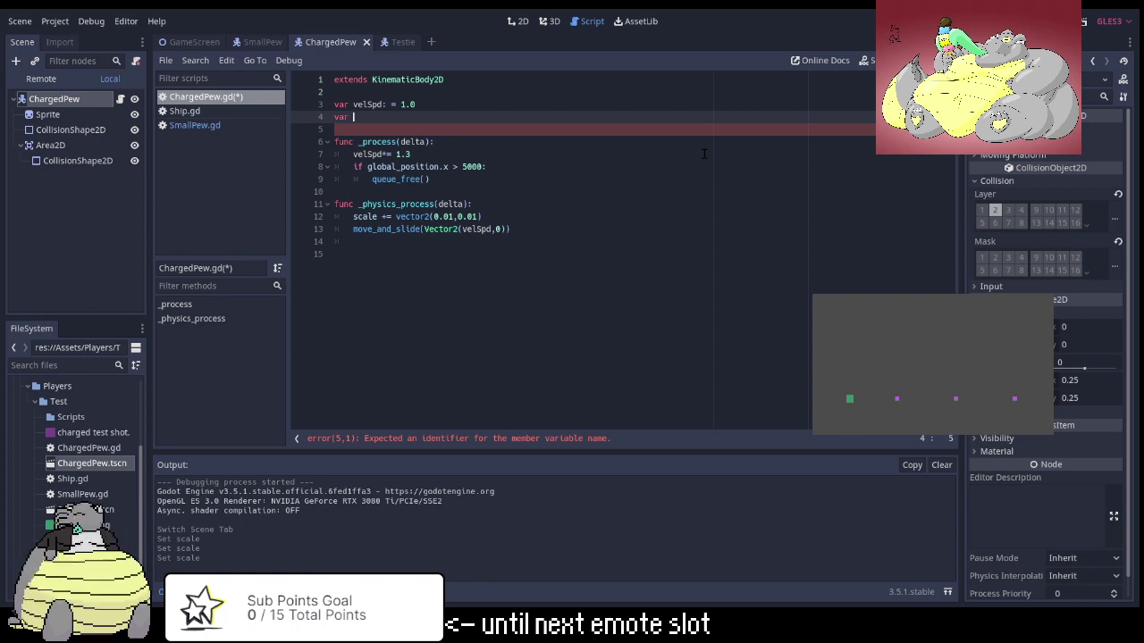
type("sc")
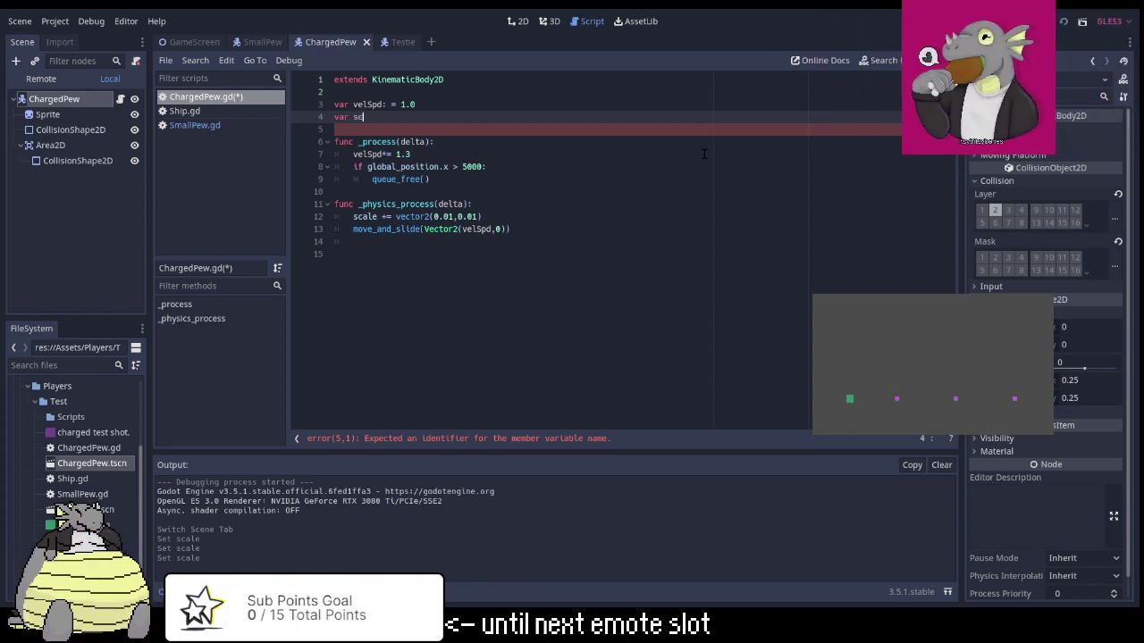
type("aleSpd")
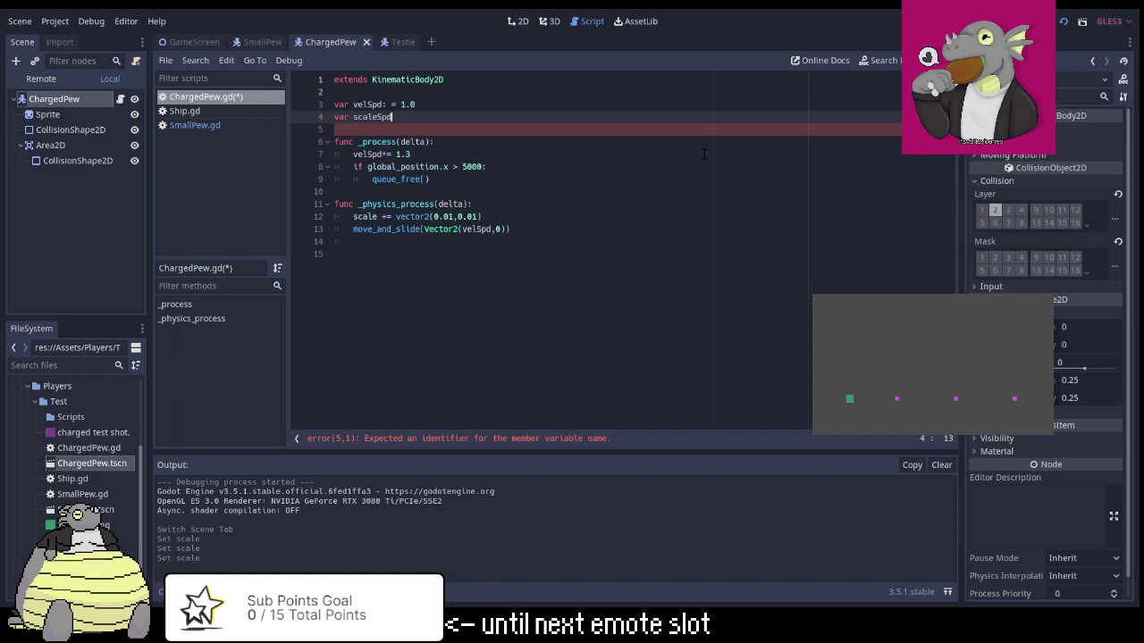
type(": =")
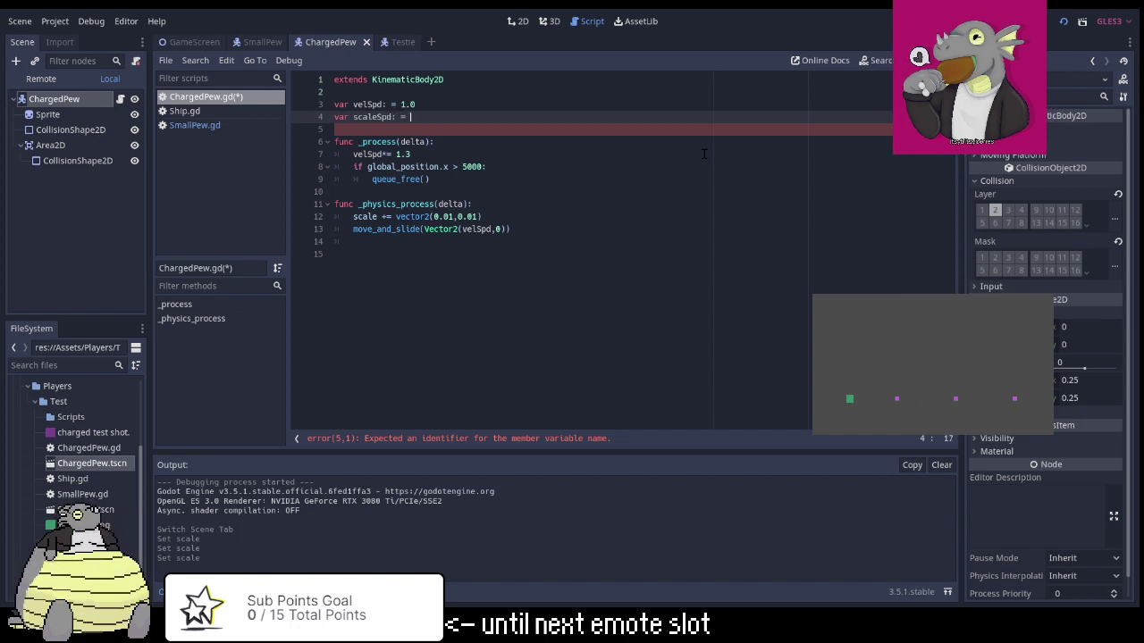
type(" vec")
key("BackSpace")
key("BackSpace")
key("BackSpace")
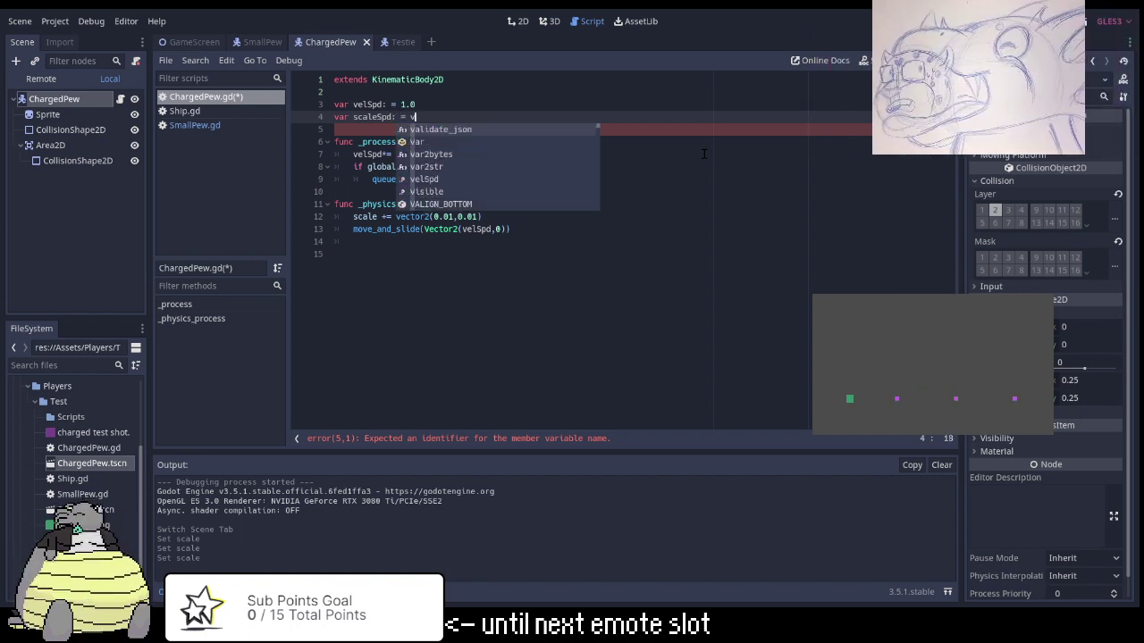
type("Vector")
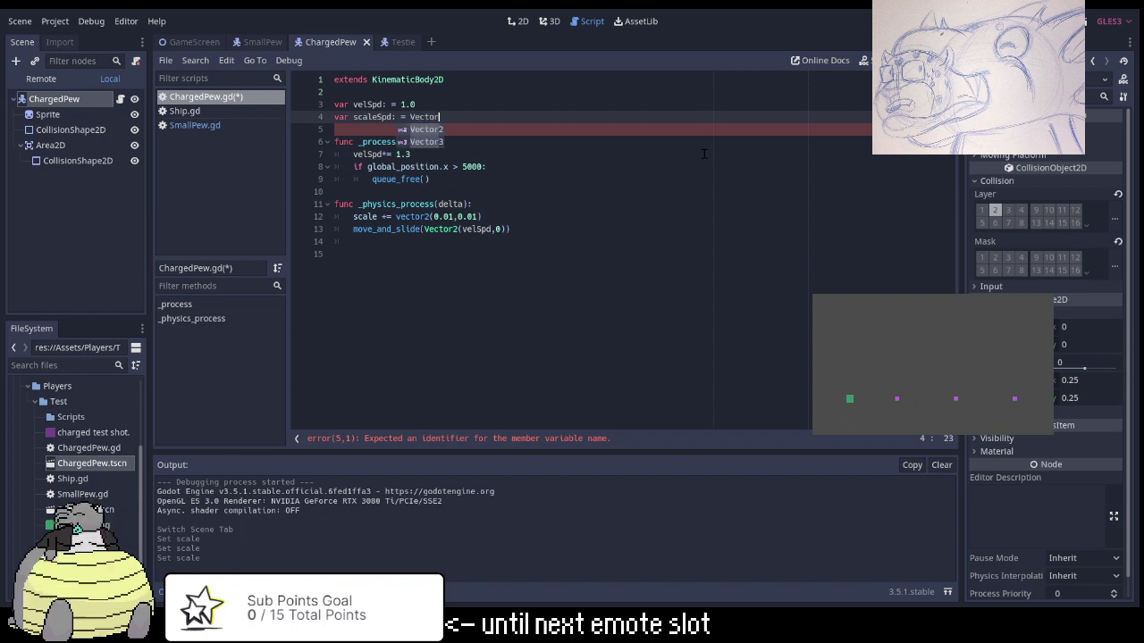
key("Return")
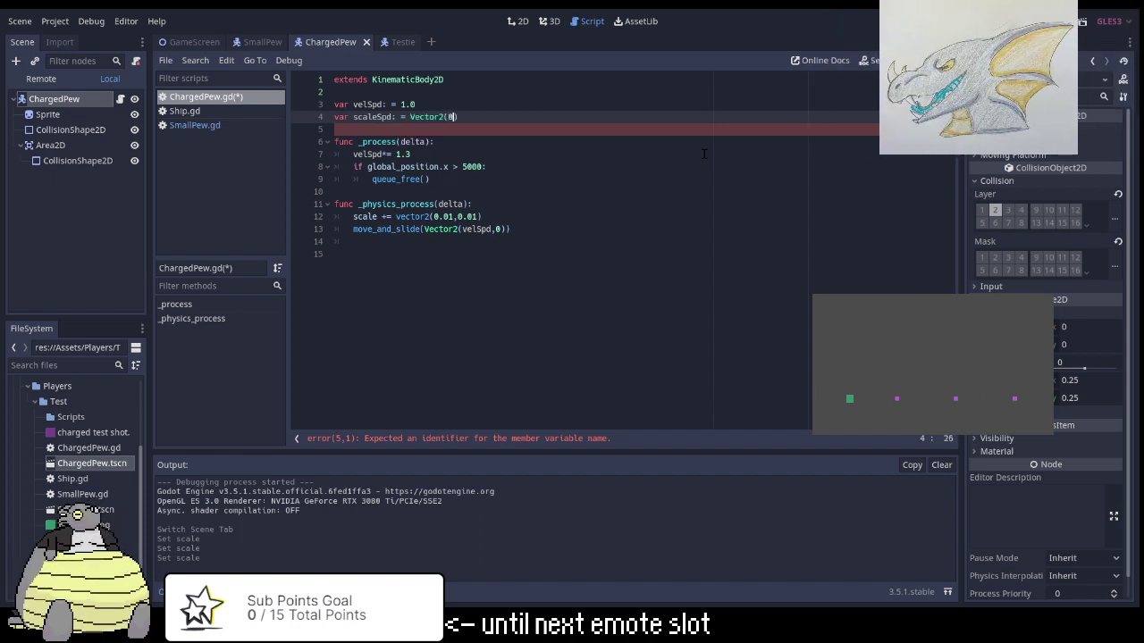
type(".1")
key("BackSpace")
type("01")
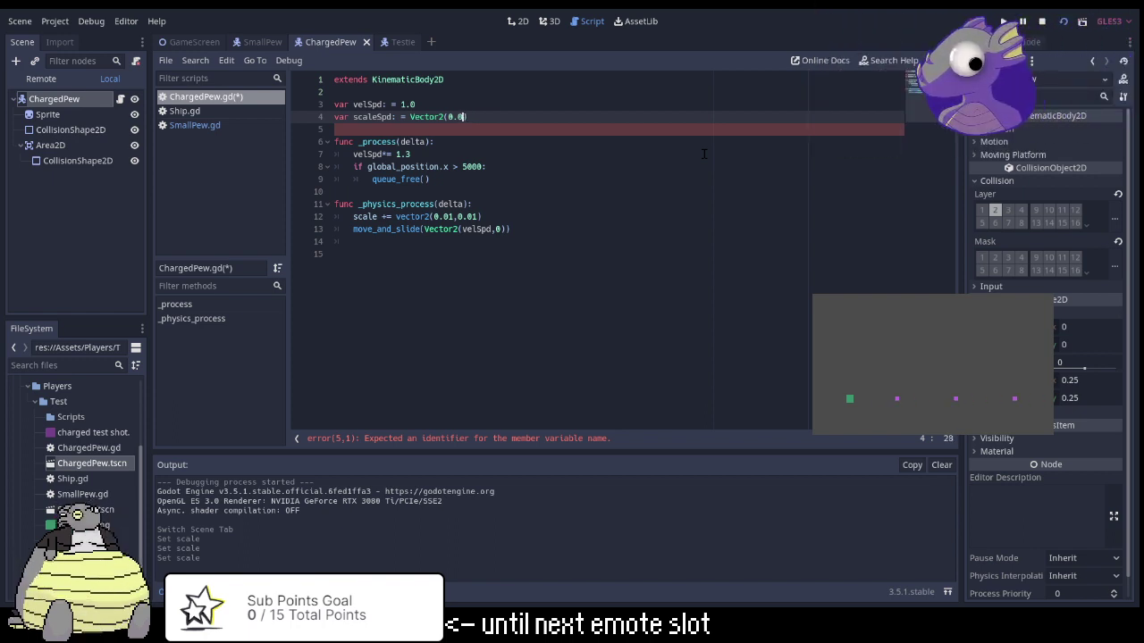
type(", 0")
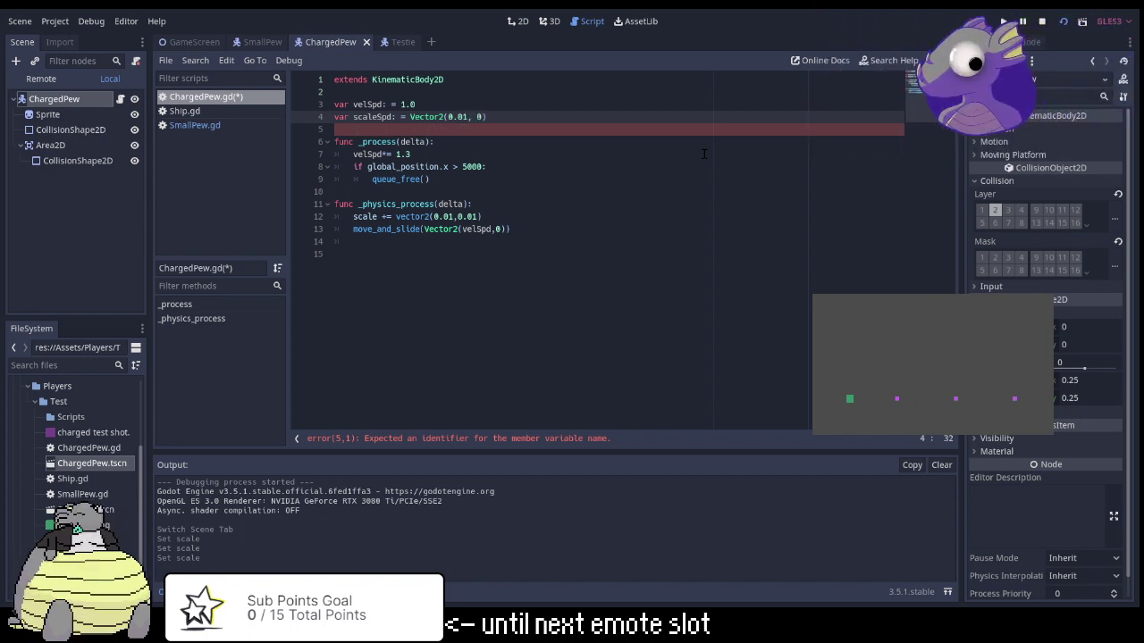
type(".01")
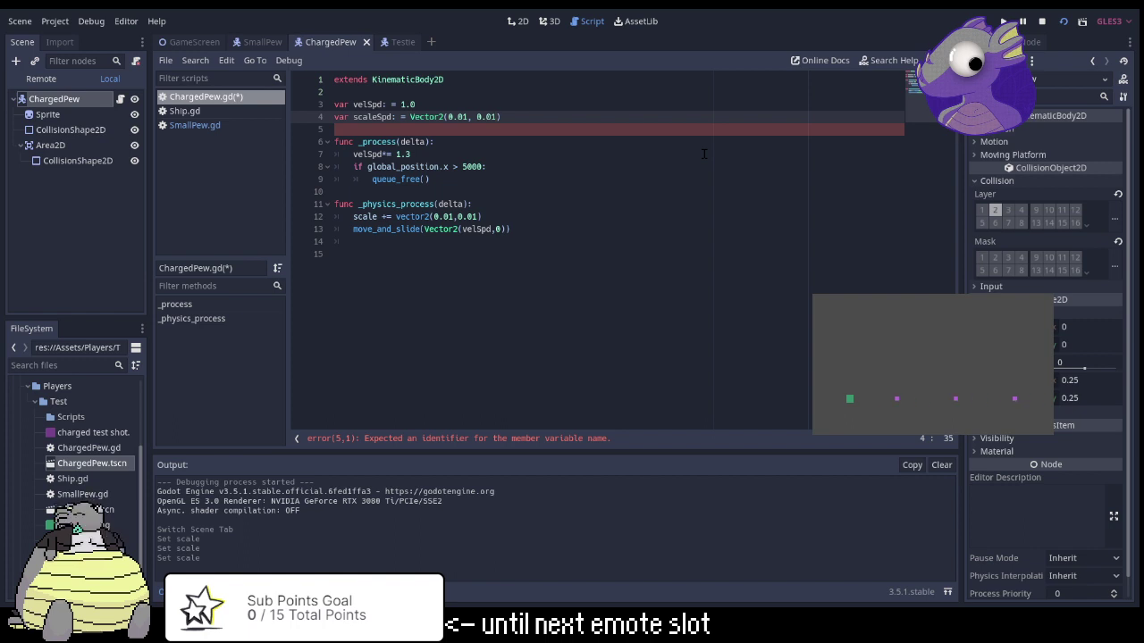
On line 12, replace the vector2 scale increment with the start of an 'if scale' condition.
key("Down")
key("Down")
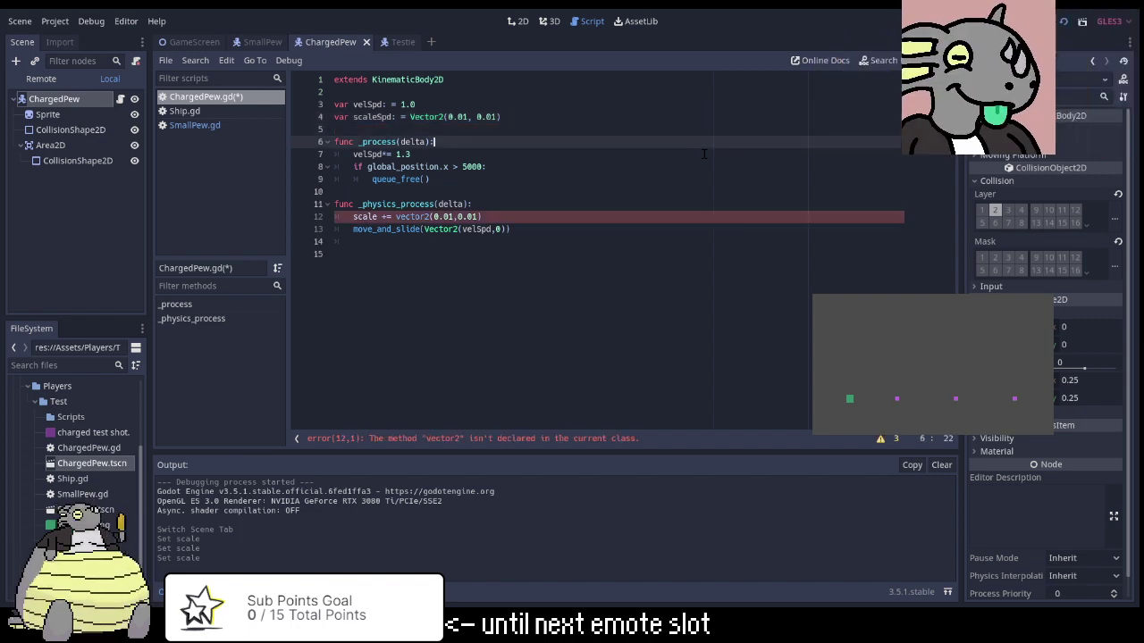
key("Down")
key("Down")
key("Down")
key("Down")
key("Down")
key("Down")
key("End")
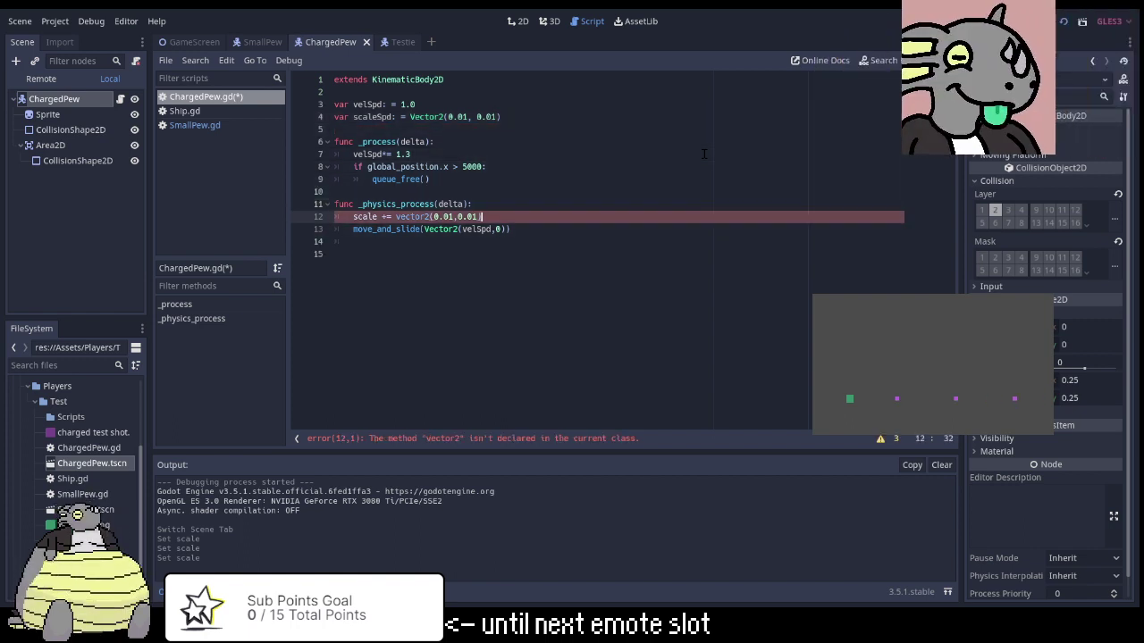
key("BackSpace")
key("BackSpace")
key("BackSpace")
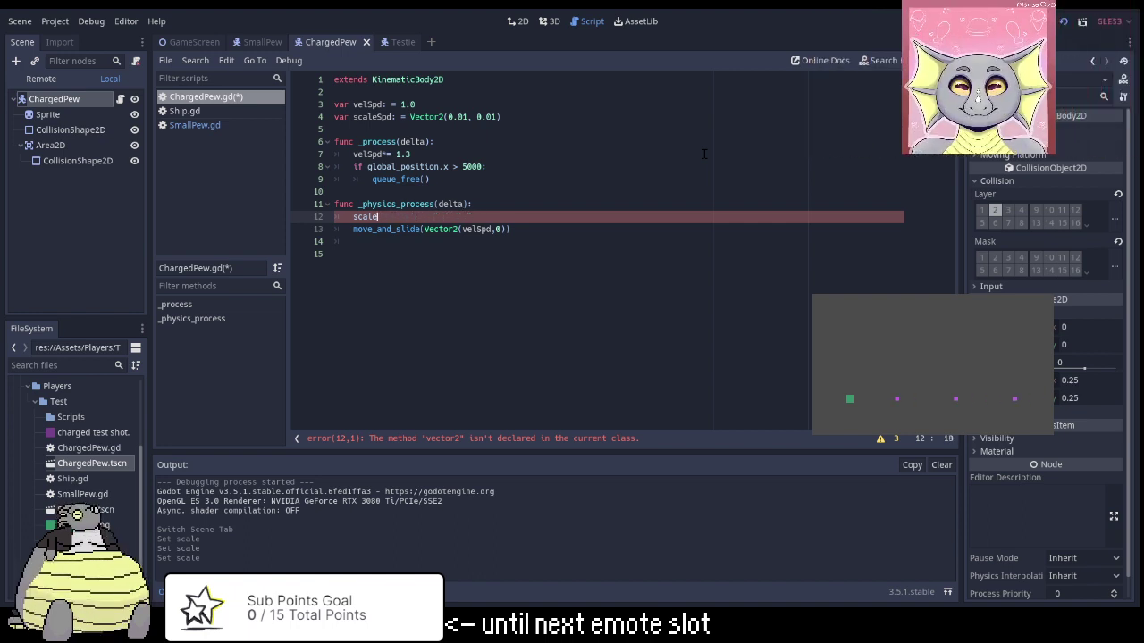
key("Home")
type("if")
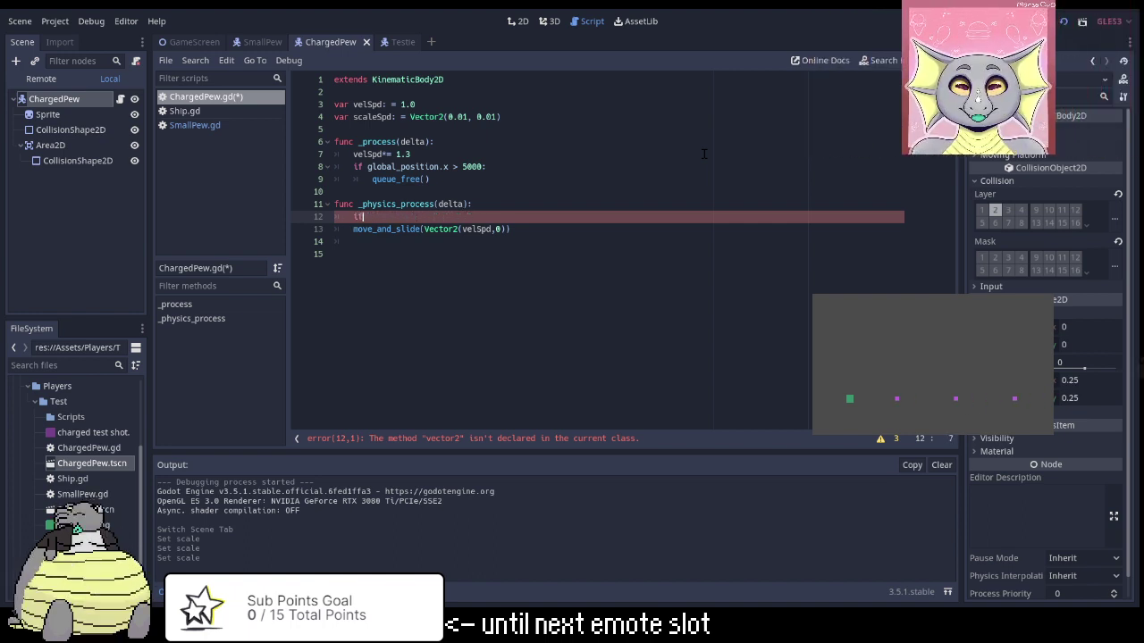
key("End")
In ChargedPew's _physics_process, add 'if scale < Vector2(1,1):' with 'scale += scaleSpd' indented beneath.
type("ale")
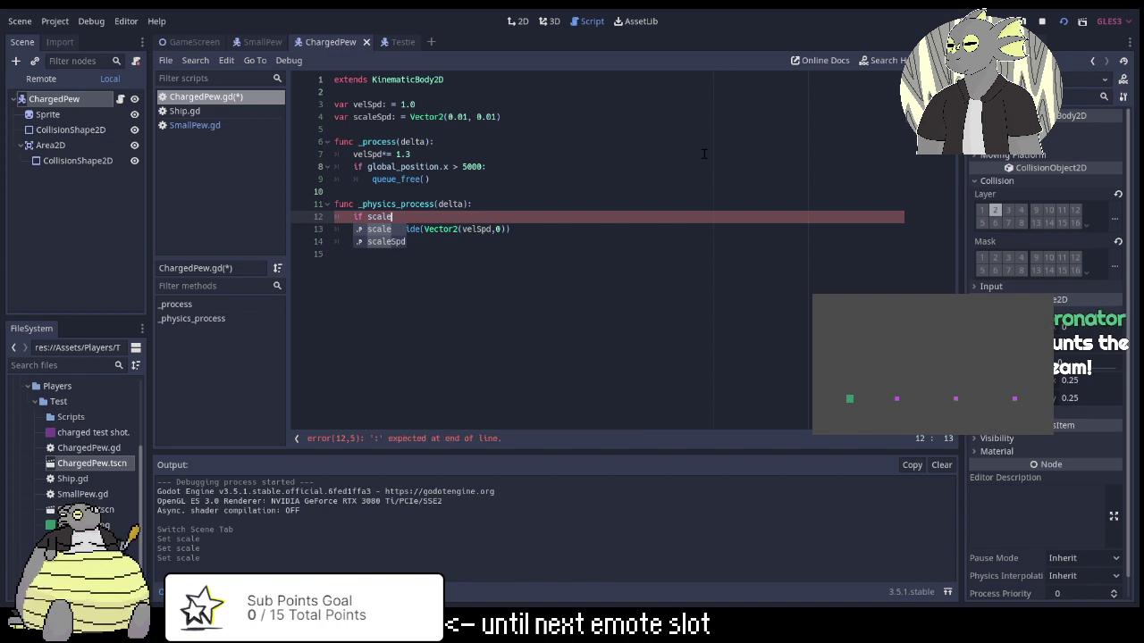
type(": ")
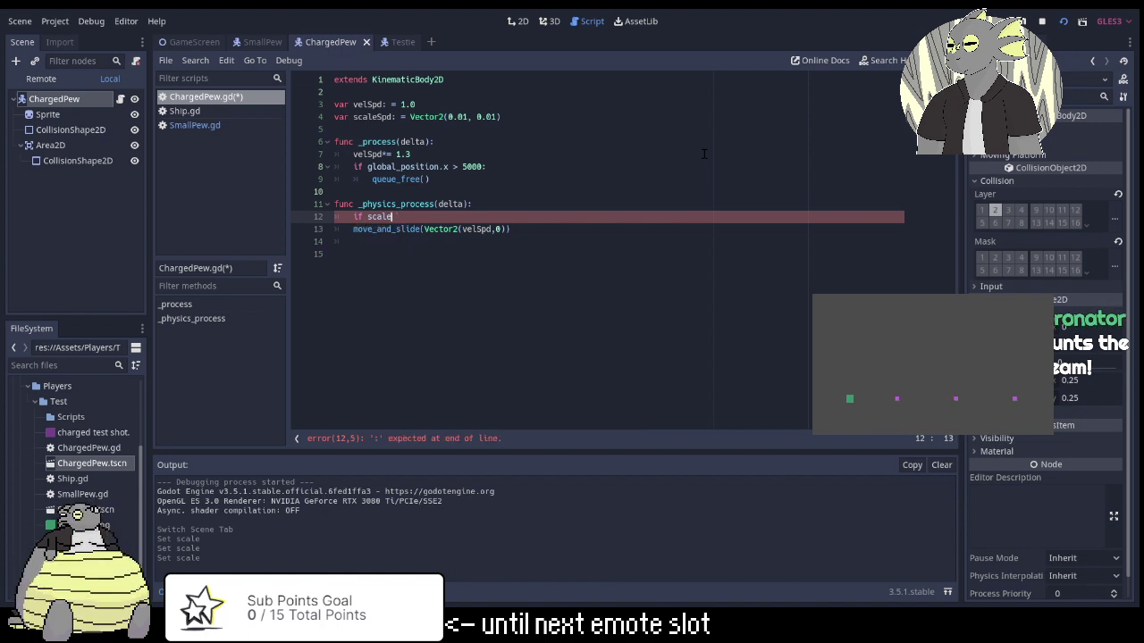
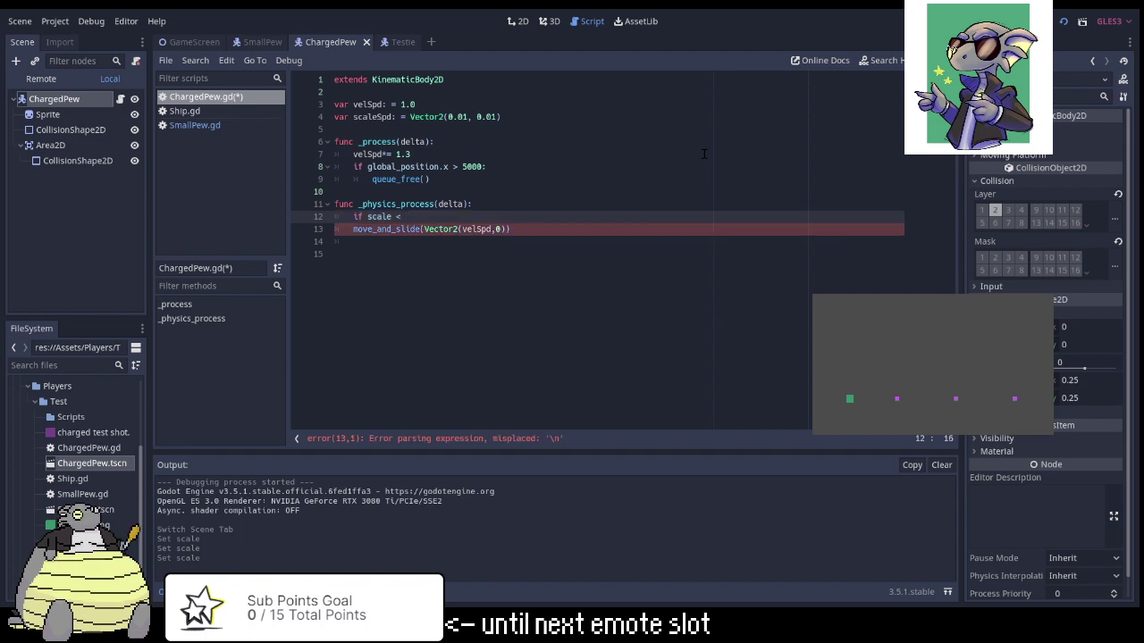
On line 12, replace the vector2 scale increment with the start of an 'if scale' condition.
In ChargedPew's _physics_process, add 'if scale < Vector2(1,1):' with 'scale += scaleSpd' indented beneath.
type(" Vector")
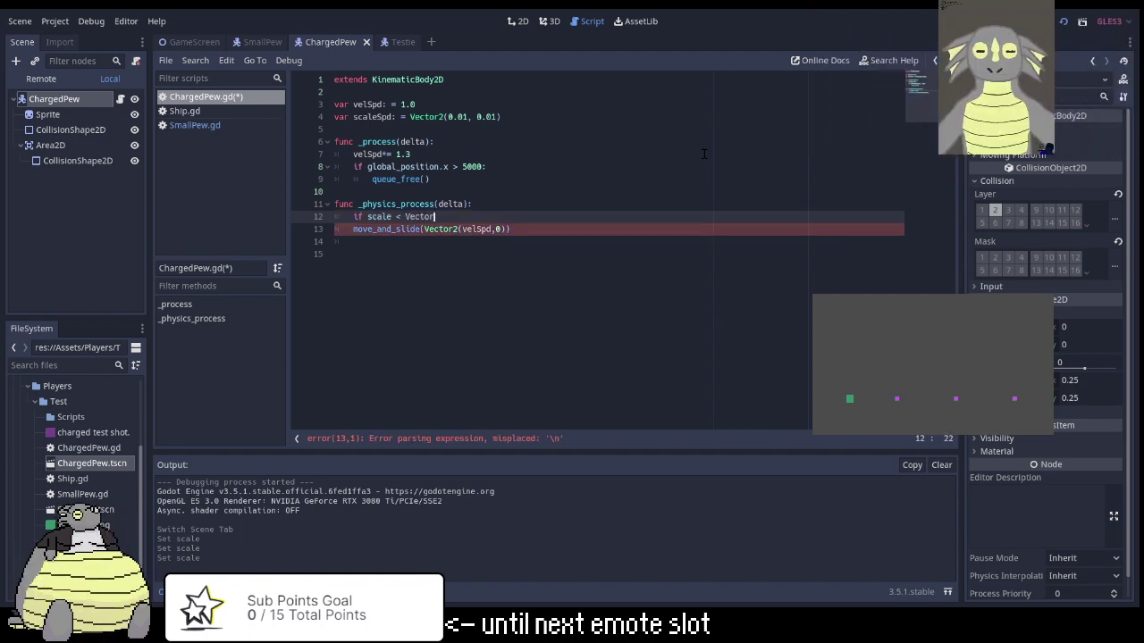
type("2(")
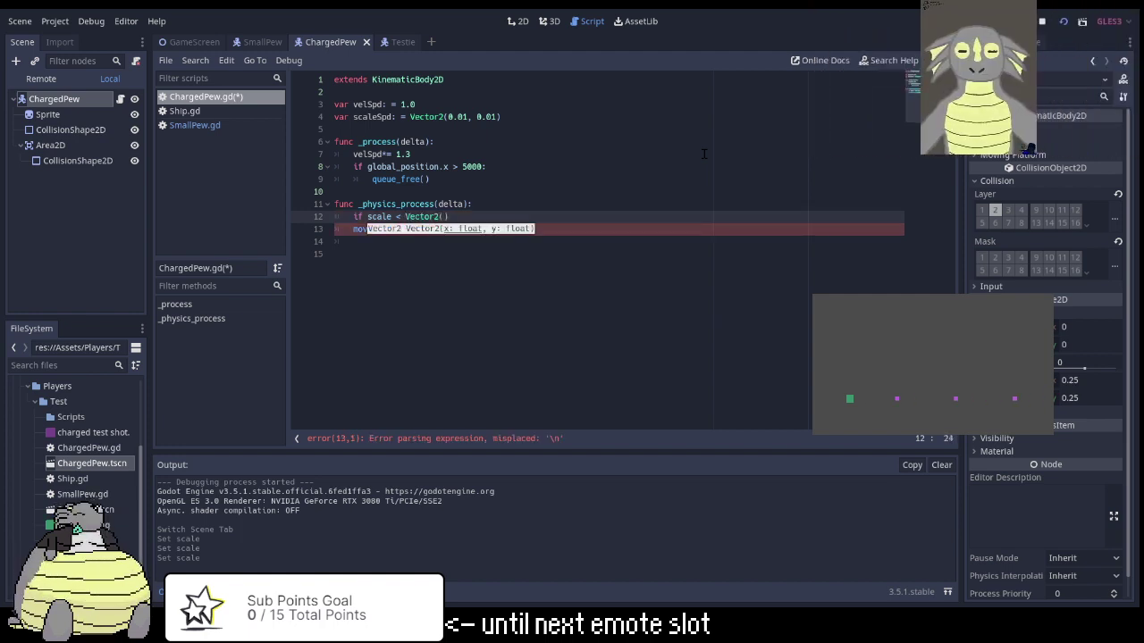
type("2,")
key("BackSpace")
key("BackSpace")
type("1,1)")
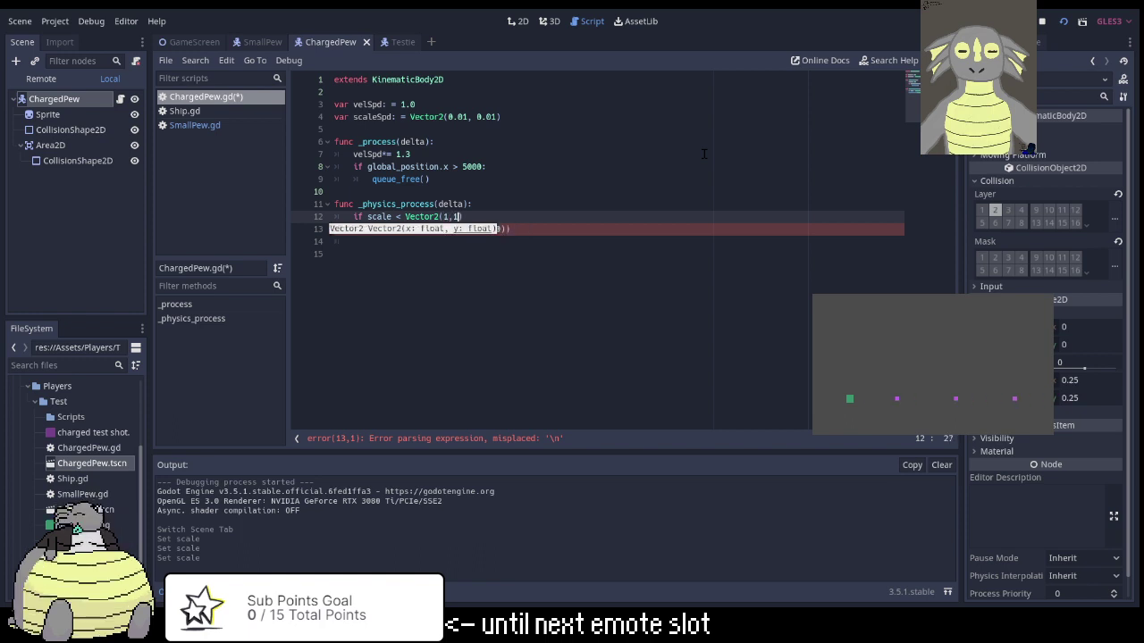
type(":")
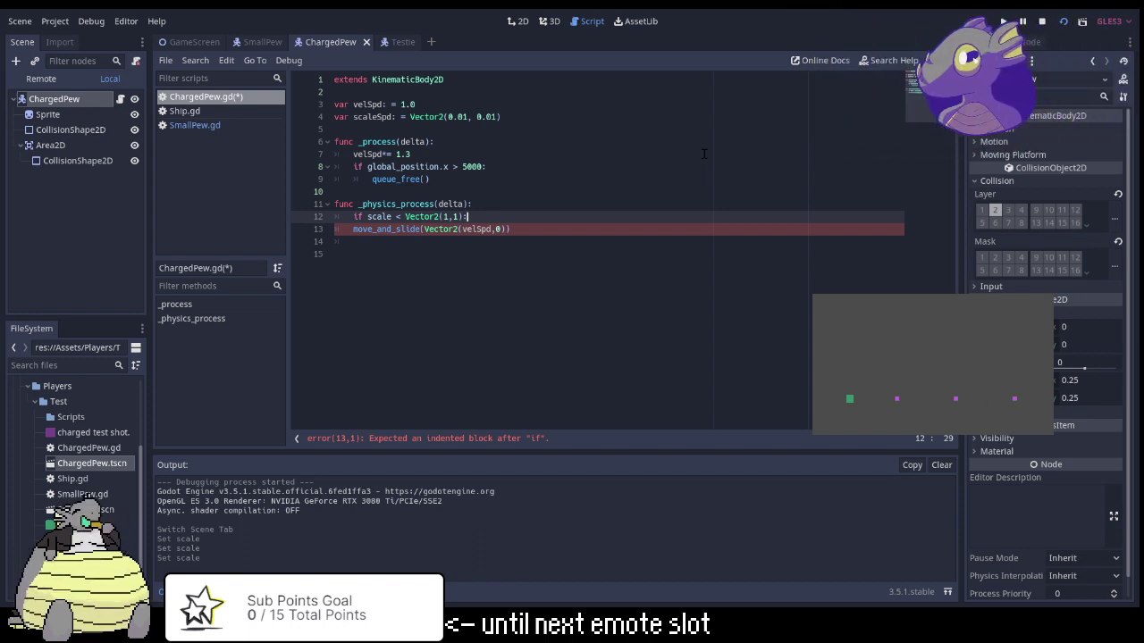
key("Return")
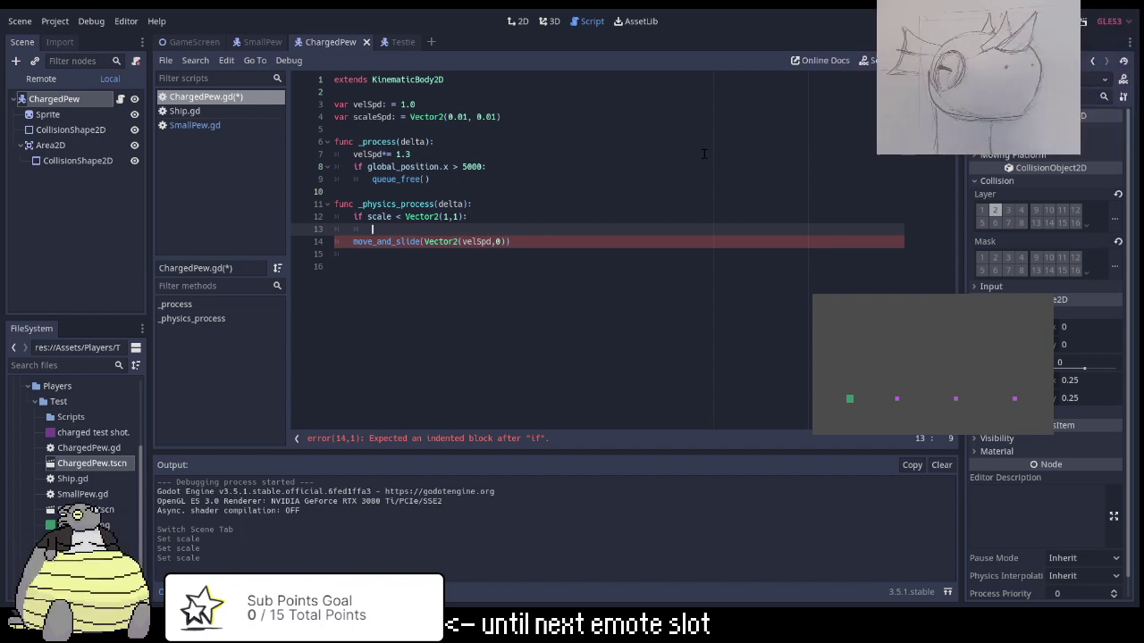
type("scale")
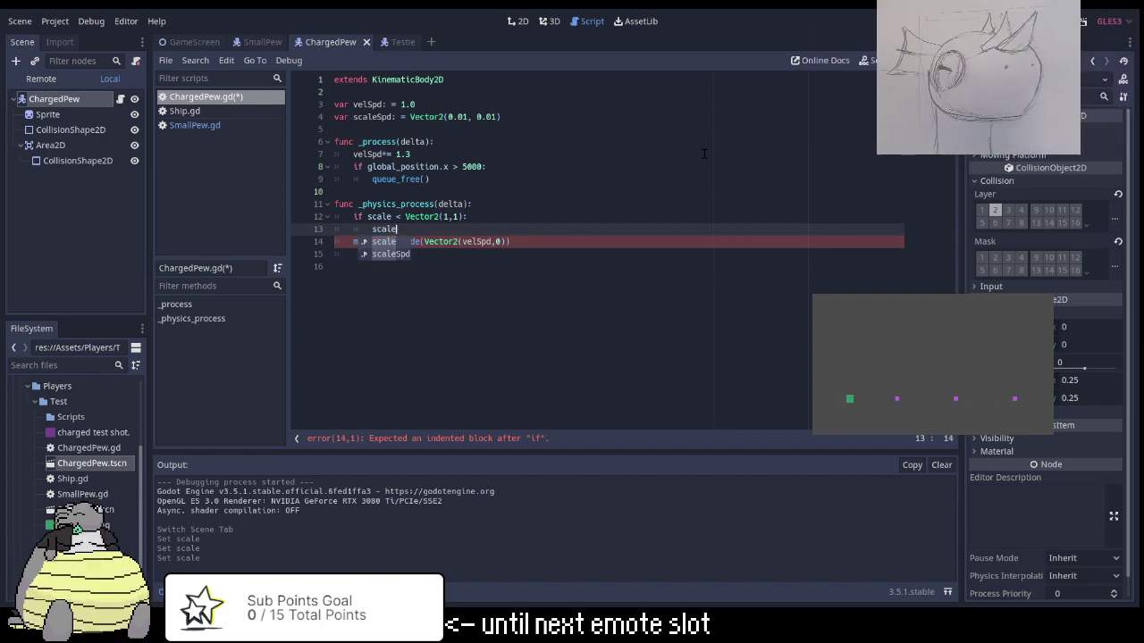
type(" +")
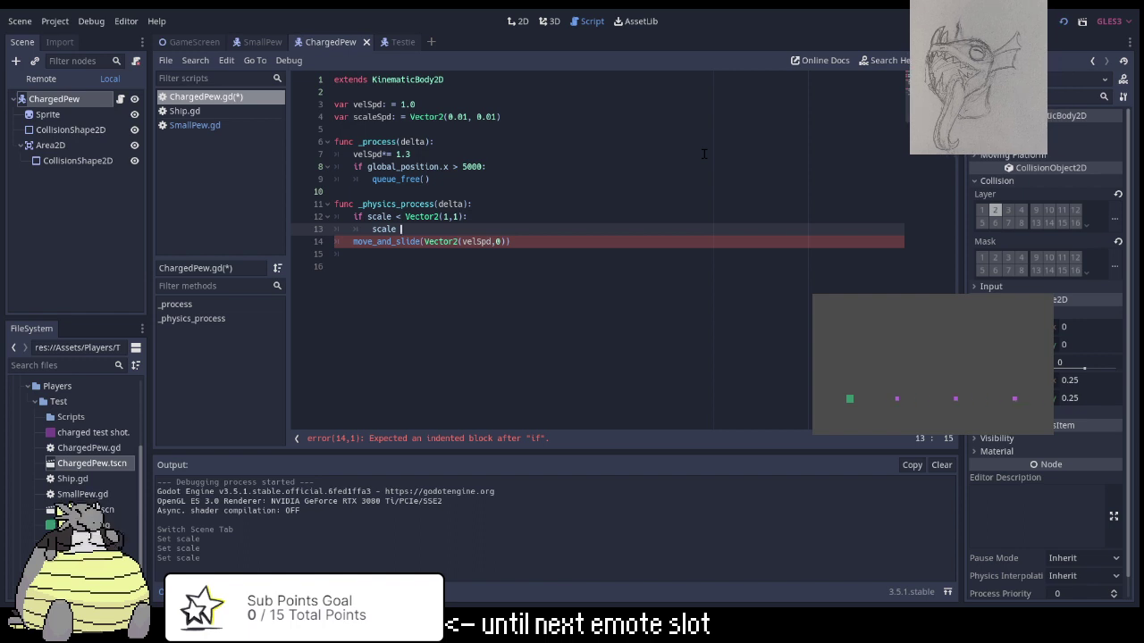
type("=")
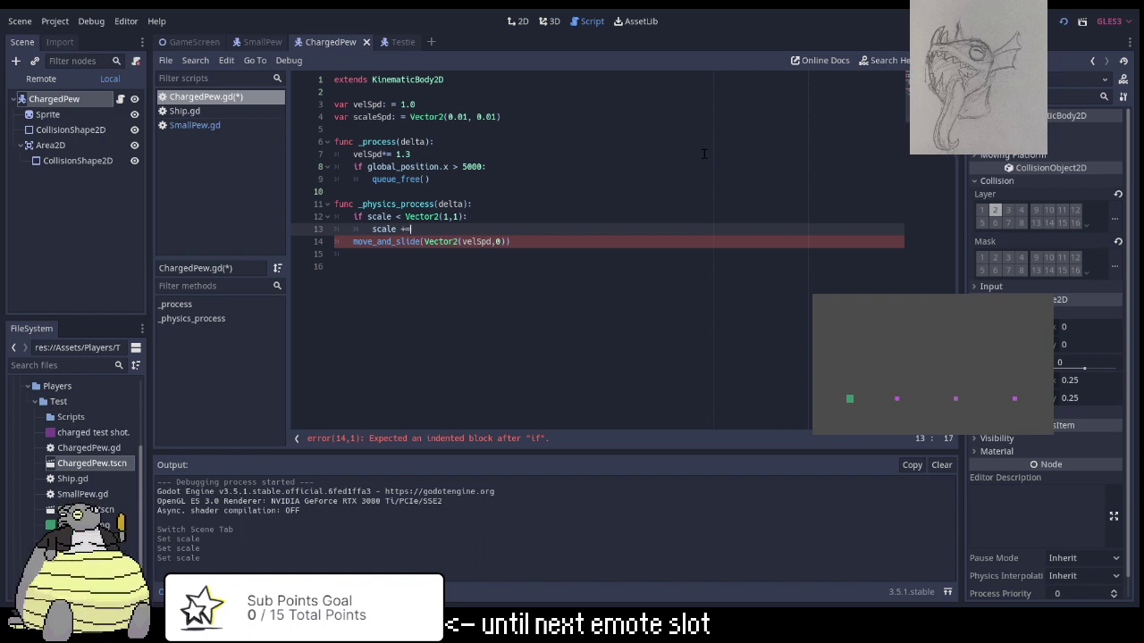
type(" scale")
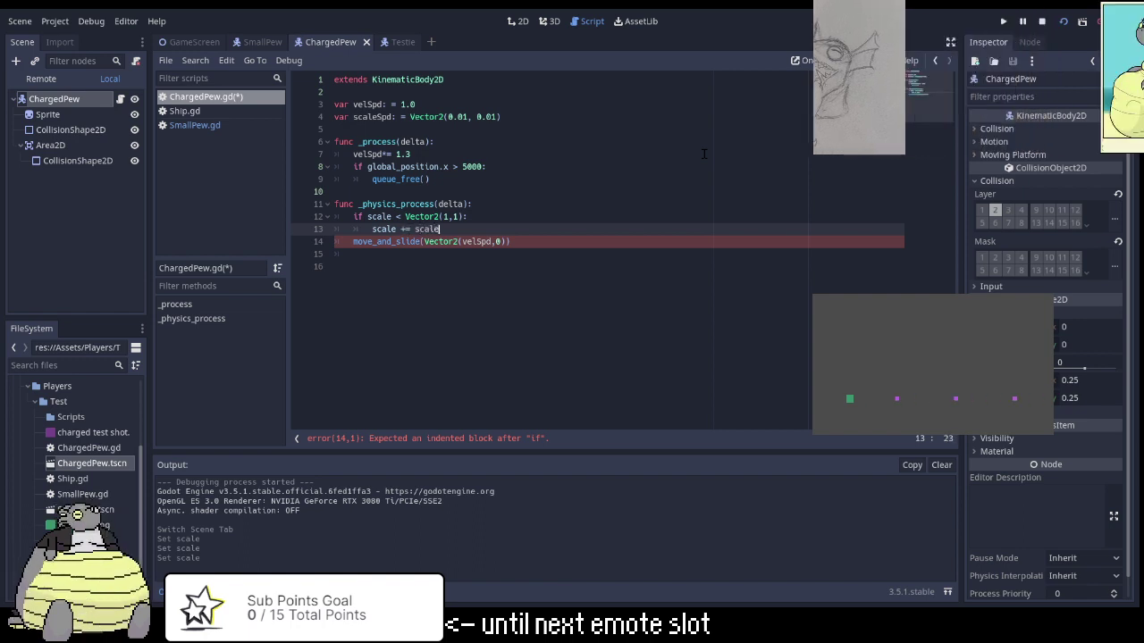
type("Spd")
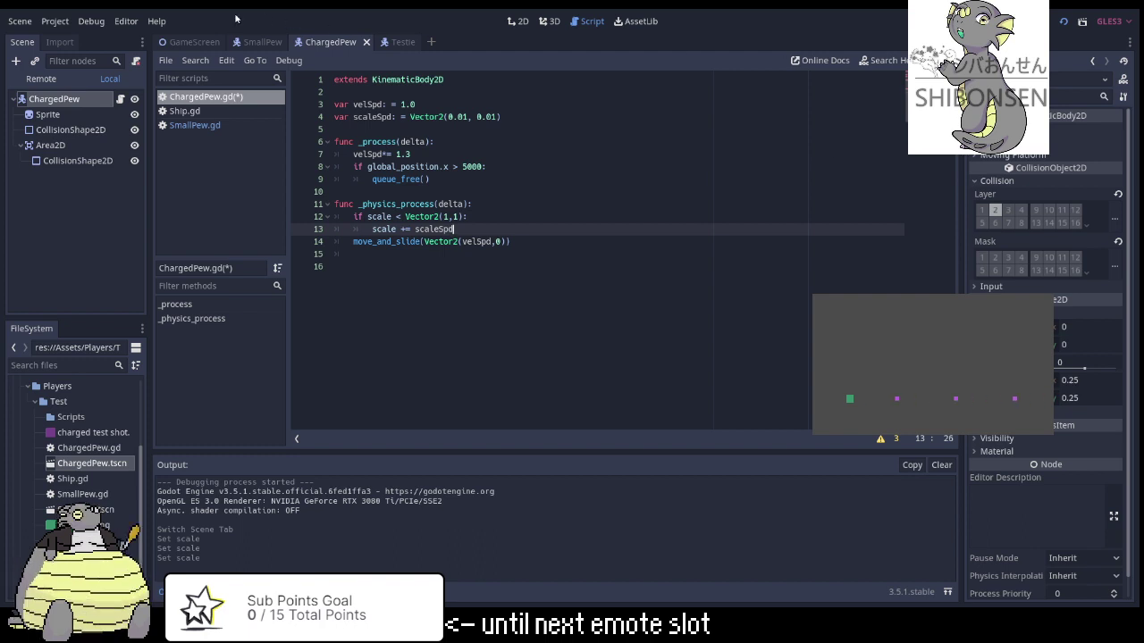
left_click(183, 43)
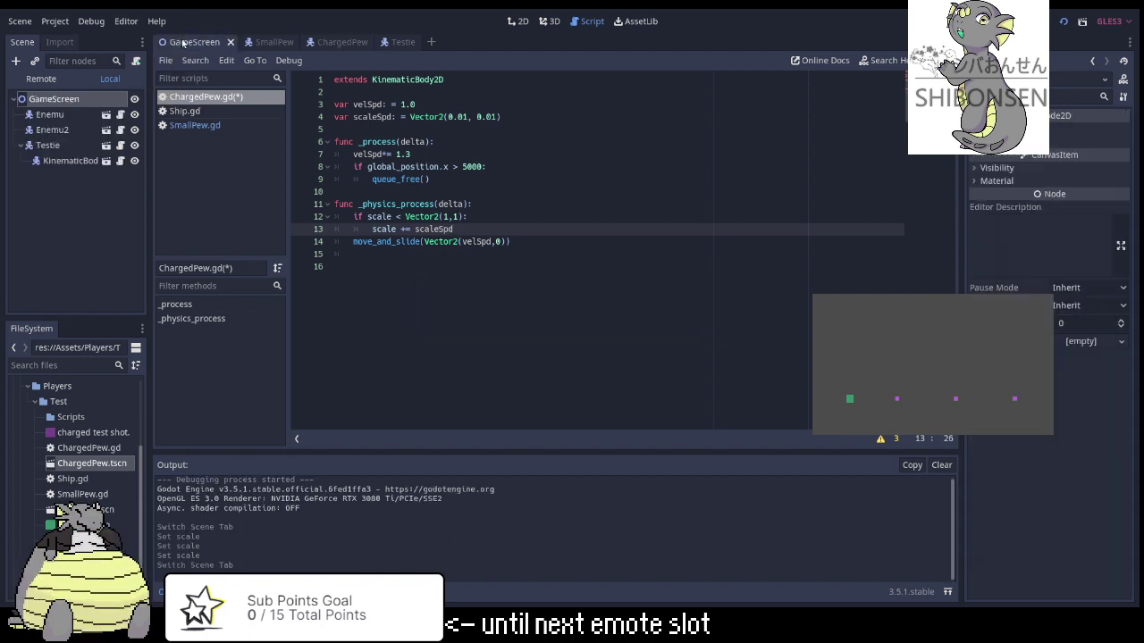
Restart the game with F5 to watch the ChargedPew shot grow, then return to the scaleSpd line.
left_click(607, 298)
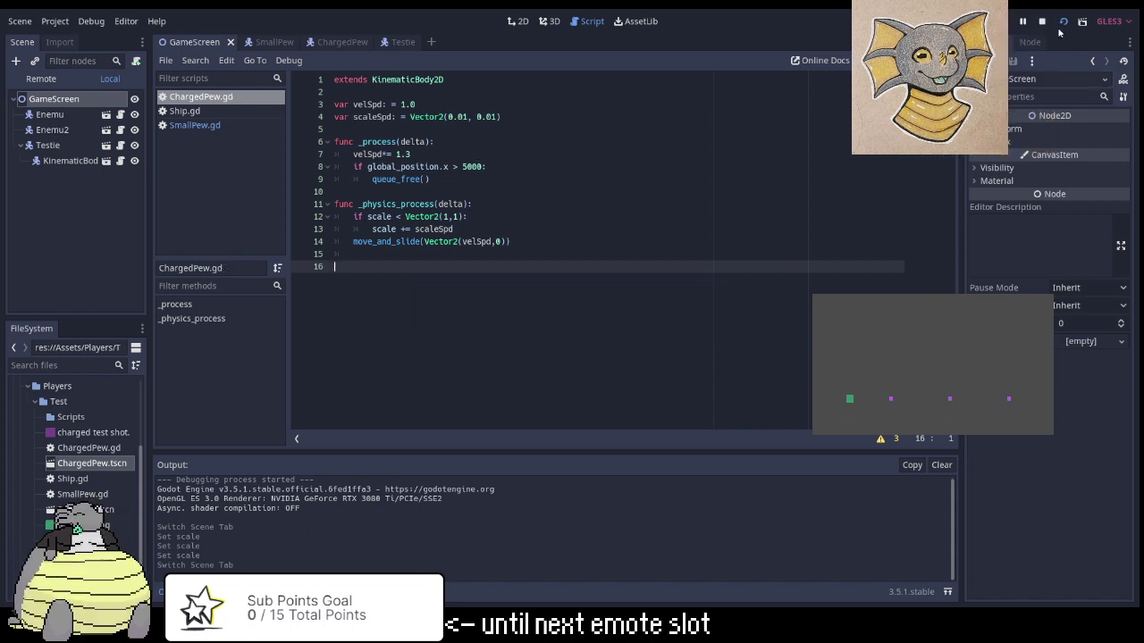
key("F5")
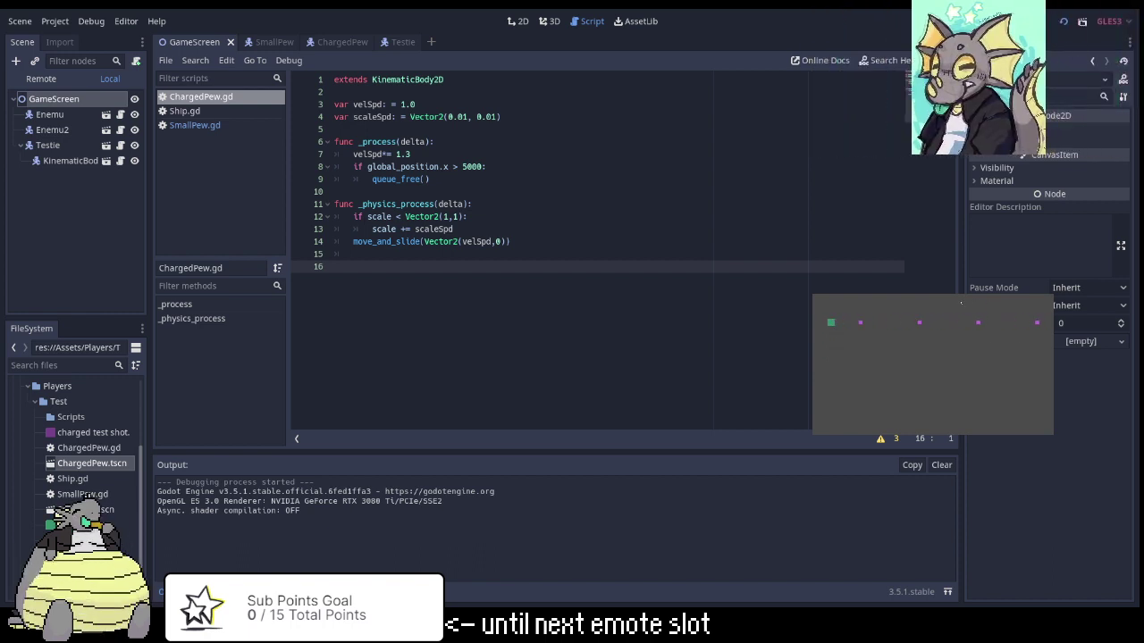
left_click(506, 117)
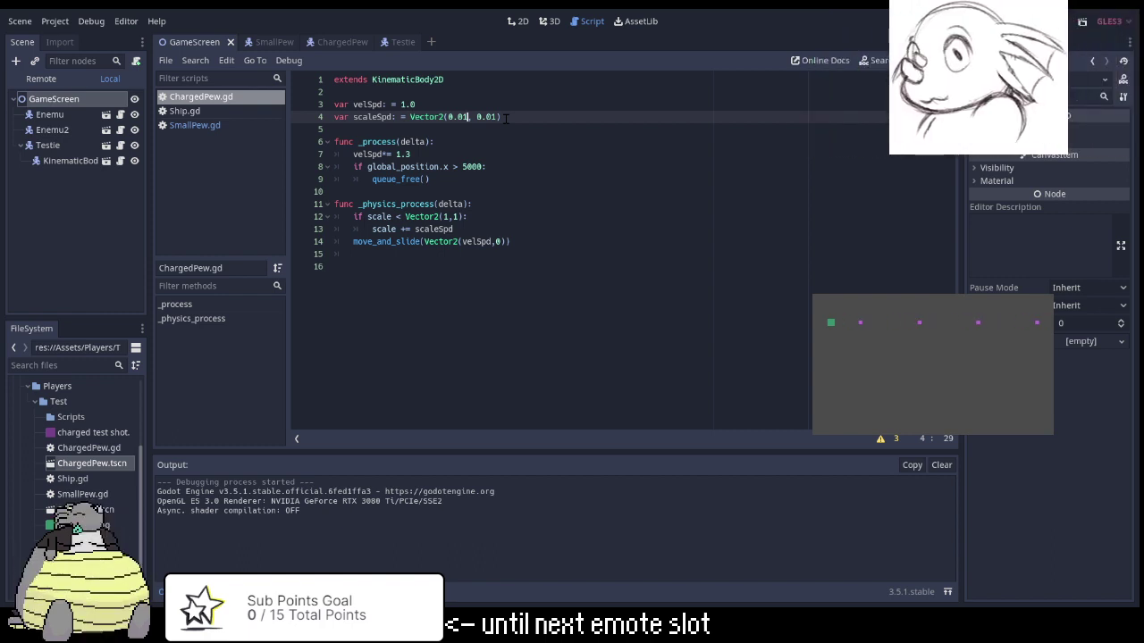
Change scaleSpd to Vector2(0.02, 0.02) and restart the game to test the faster growth.
key("BackSpace")
type("2")
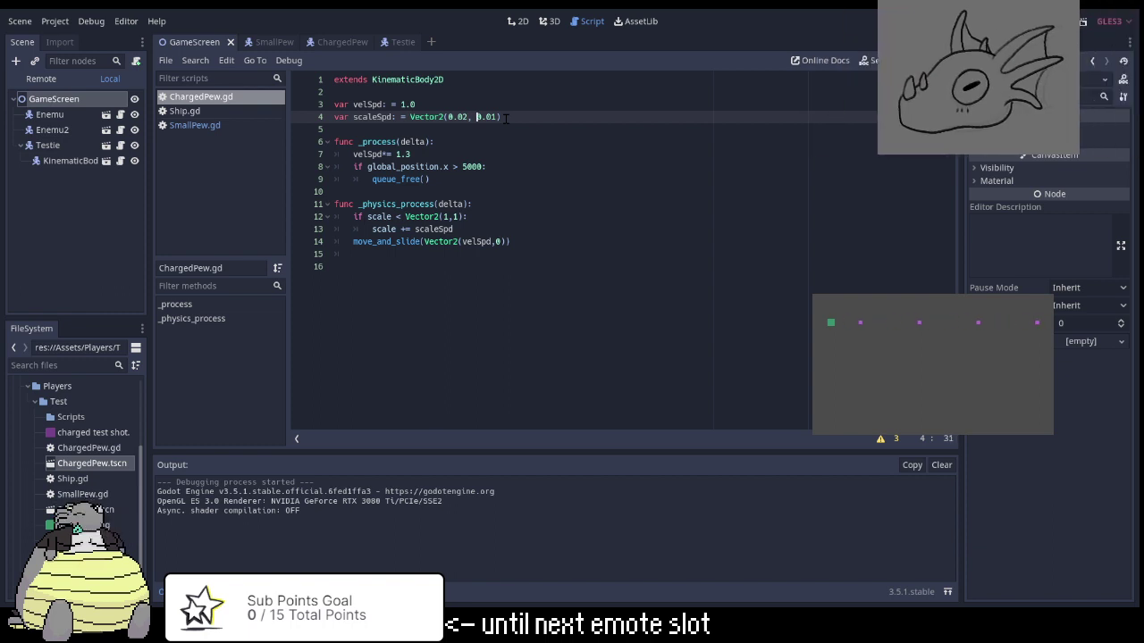
key("Right")
key("Right")
key("Right")
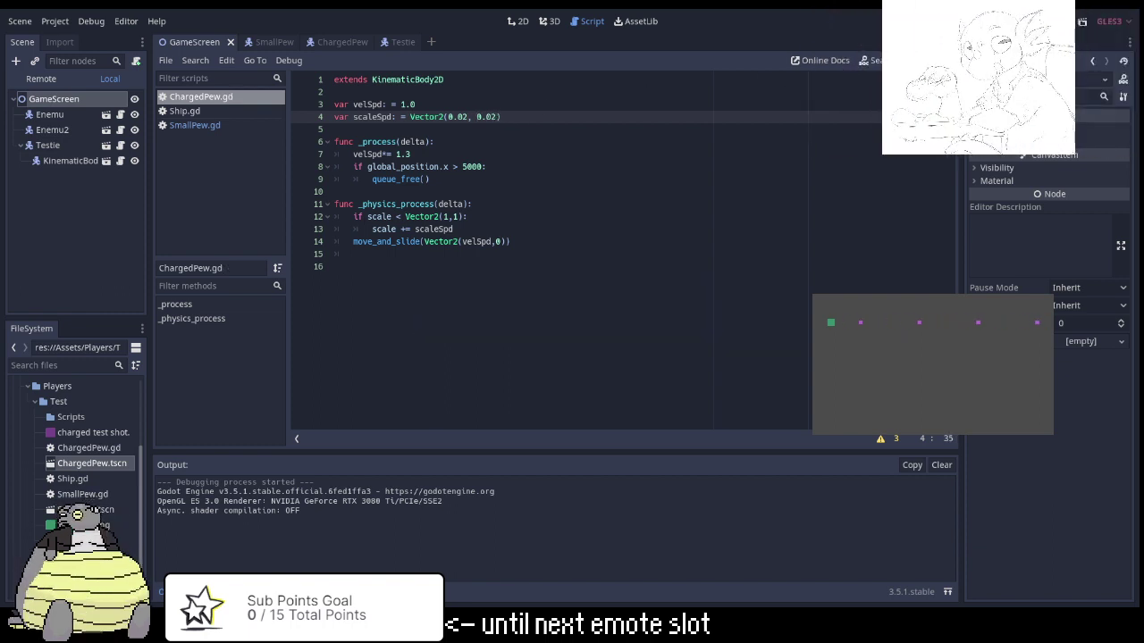
key("F5")
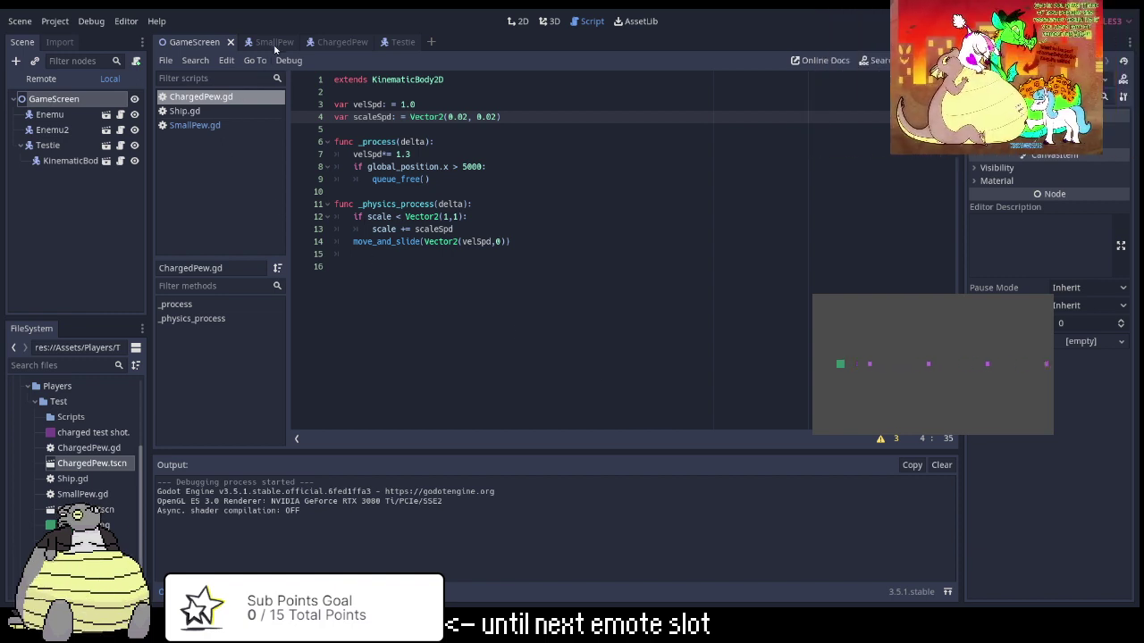
key("ctrl+Tab")
Expand Enemy > Mooks > Enemu (test) in the FileSystem dock and open the Enemu scene.
left_click(343, 43)
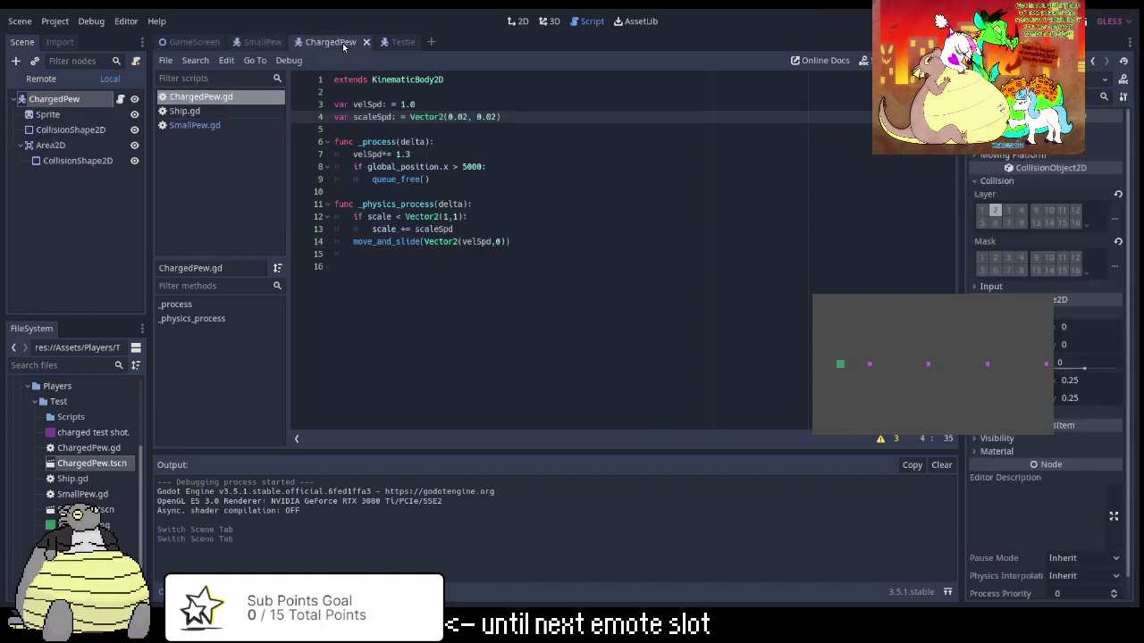
left_click(393, 42)
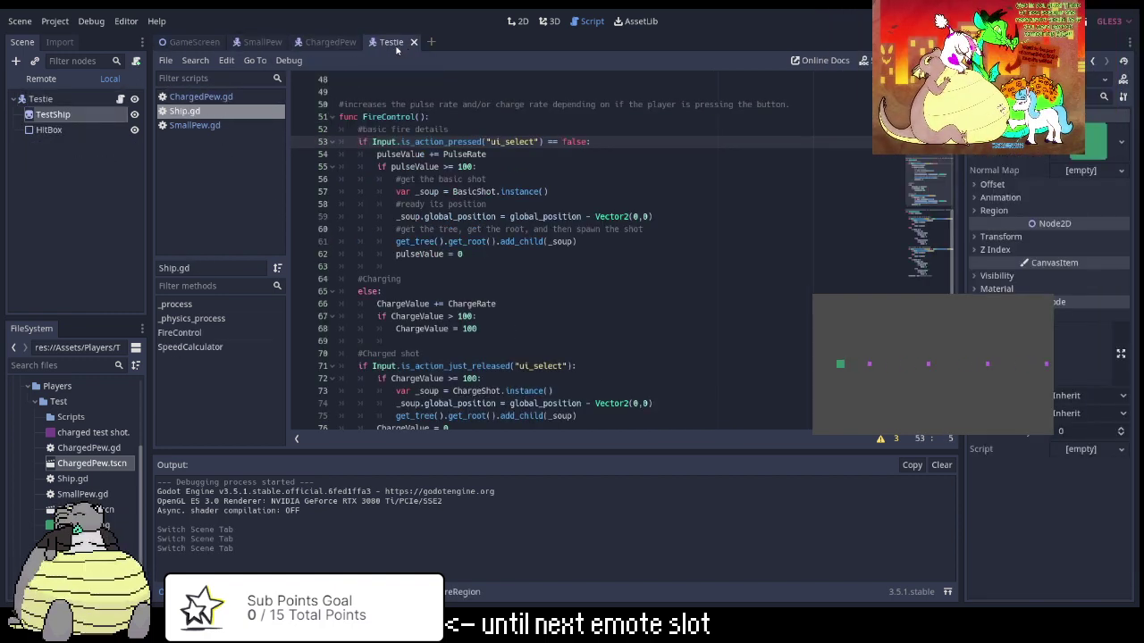
left_click(327, 43)
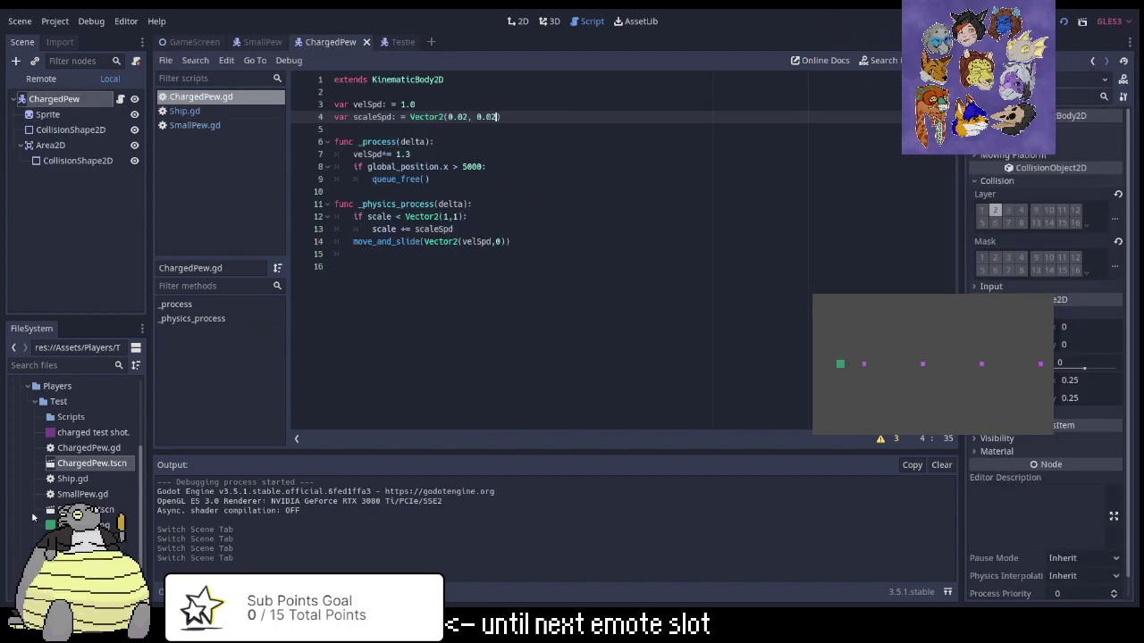
scroll(81, 447, "down", 1)
scroll(17, 420, "up", 4)
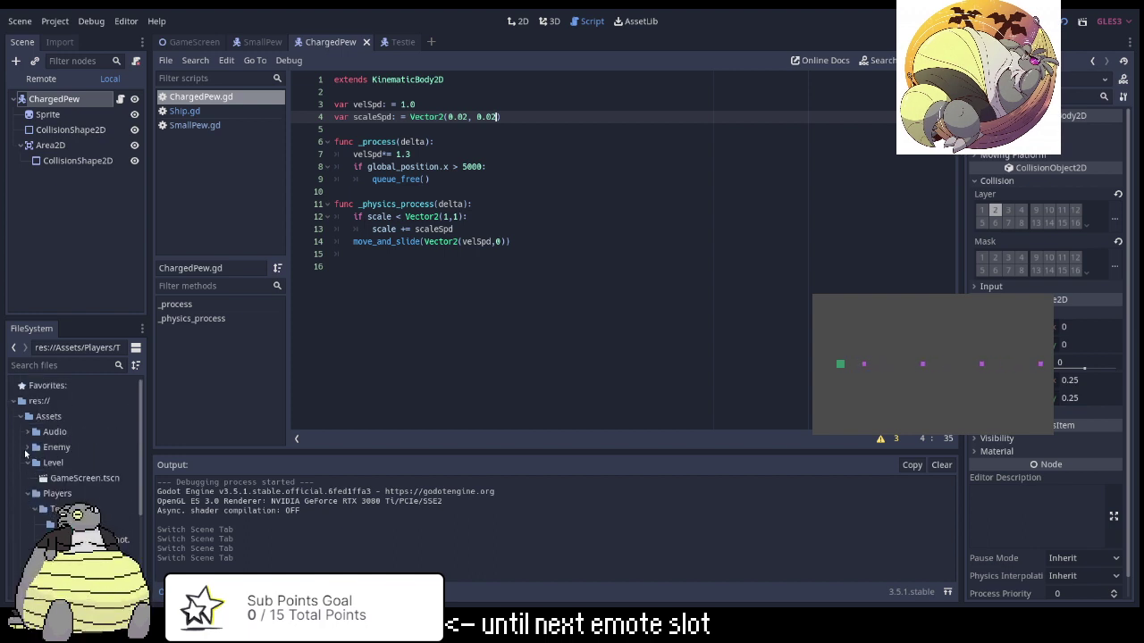
left_click(27, 446)
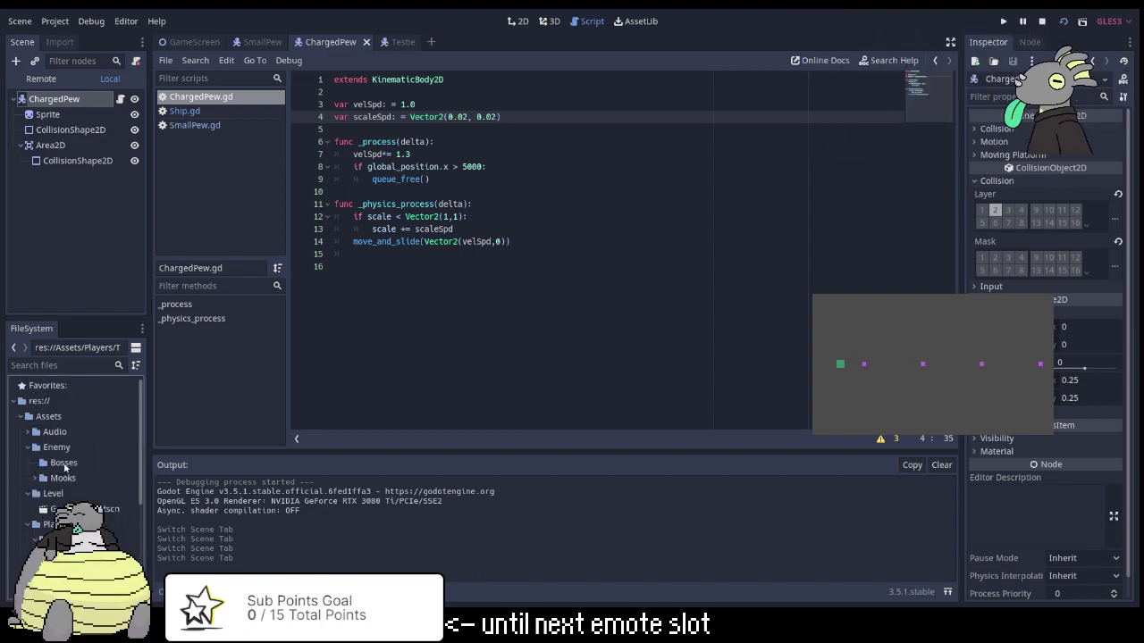
left_click(64, 466)
double_click(63, 478)
double_click(78, 493)
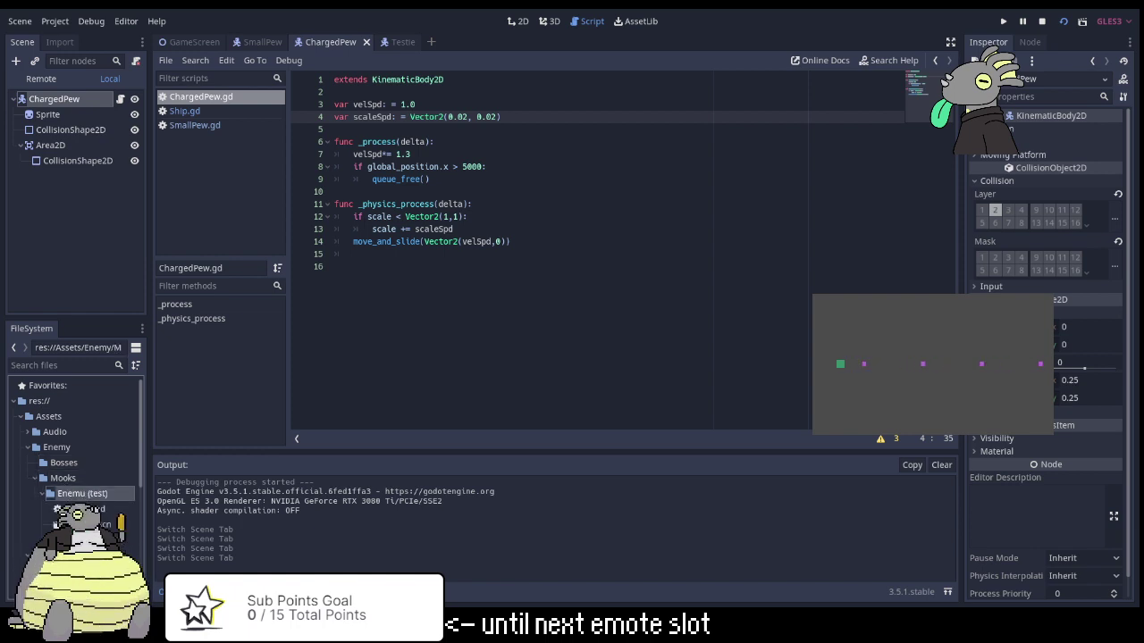
double_click(81, 524)
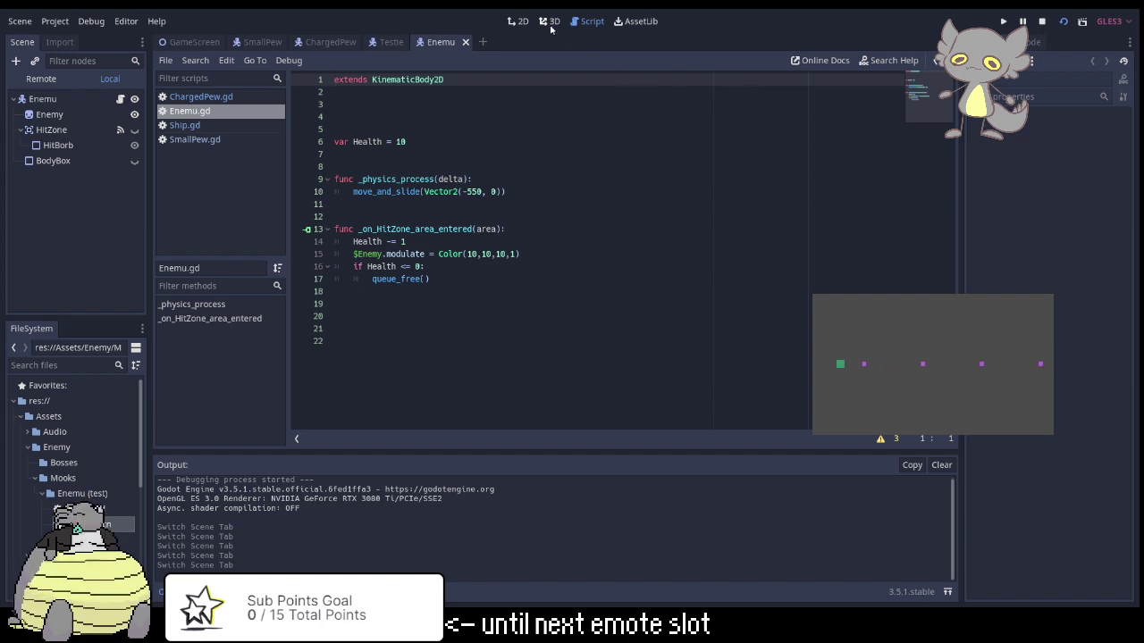
left_click(518, 20)
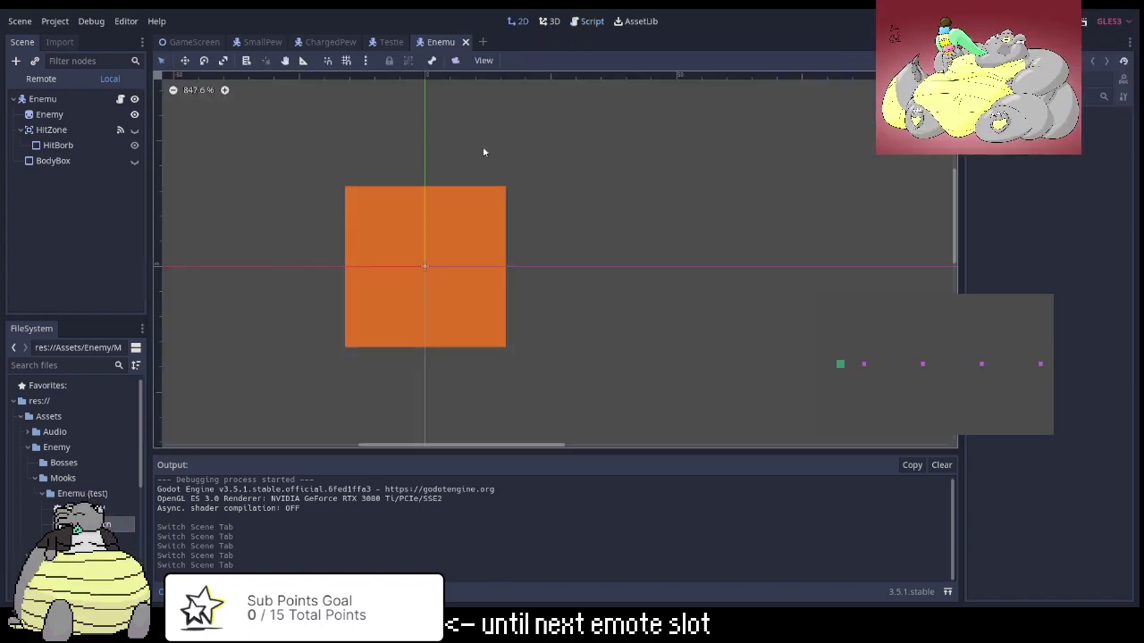
left_click(592, 20)
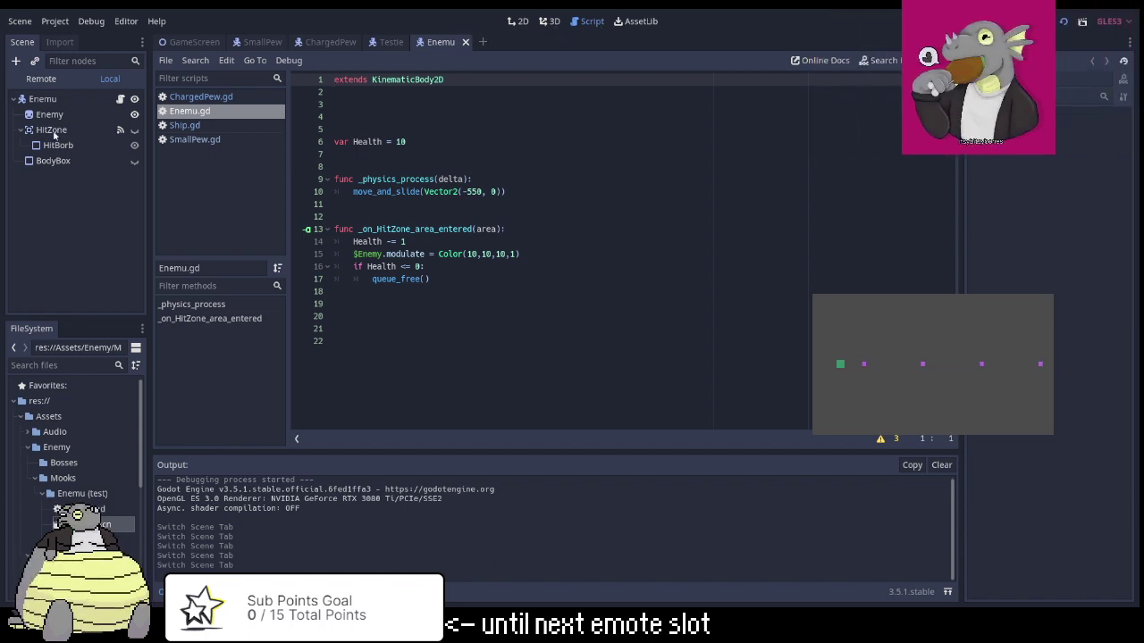
left_click(51, 132)
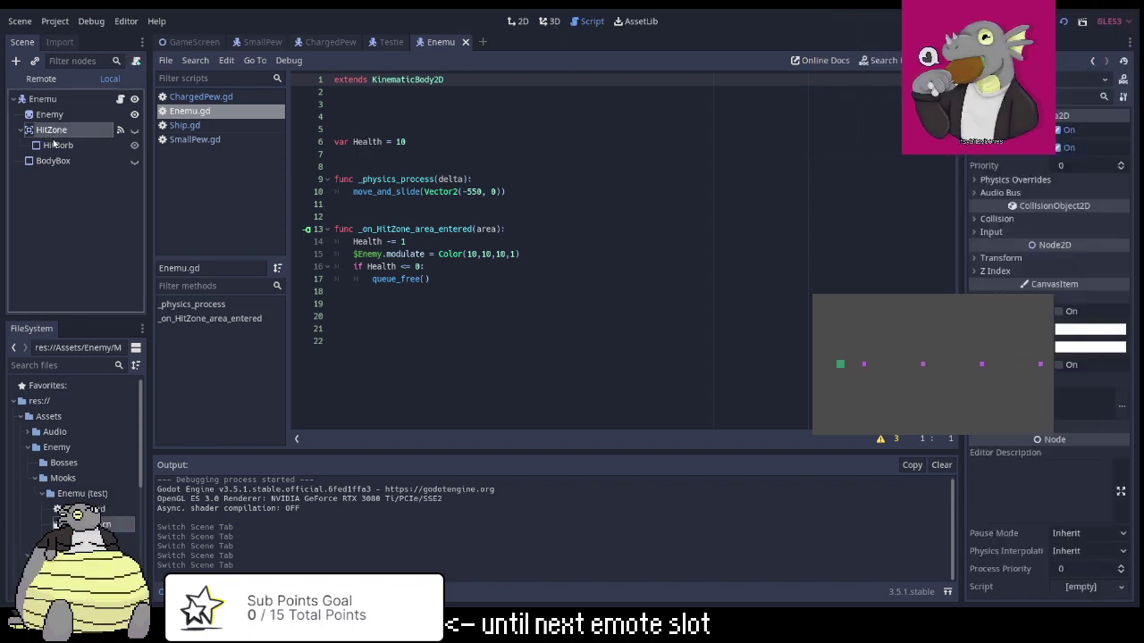
left_click(59, 146)
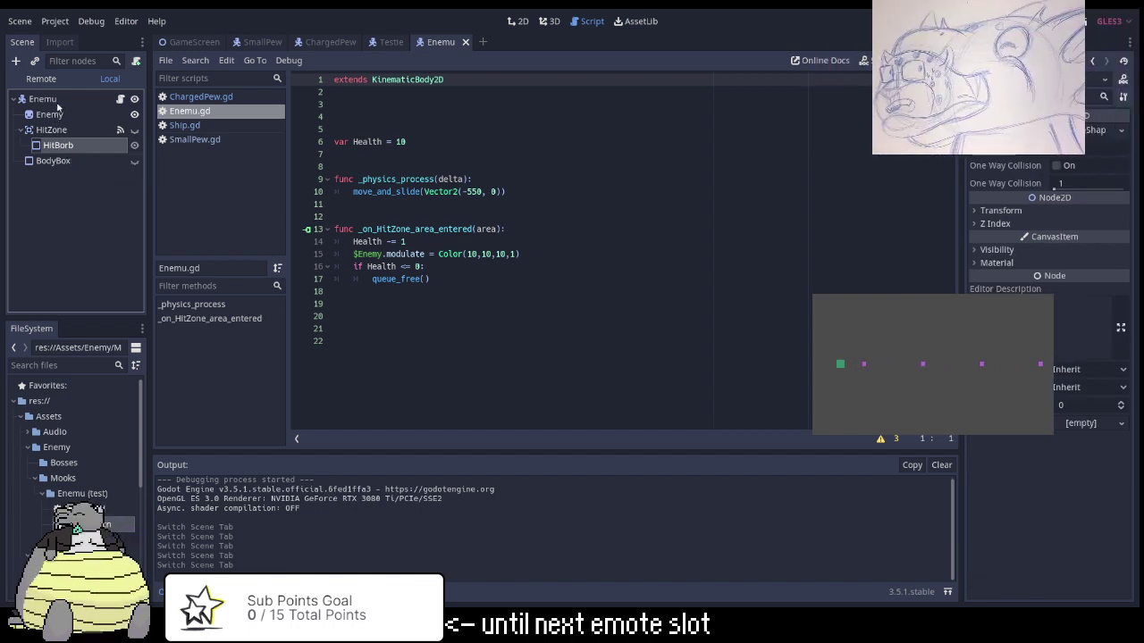
left_click(42, 99)
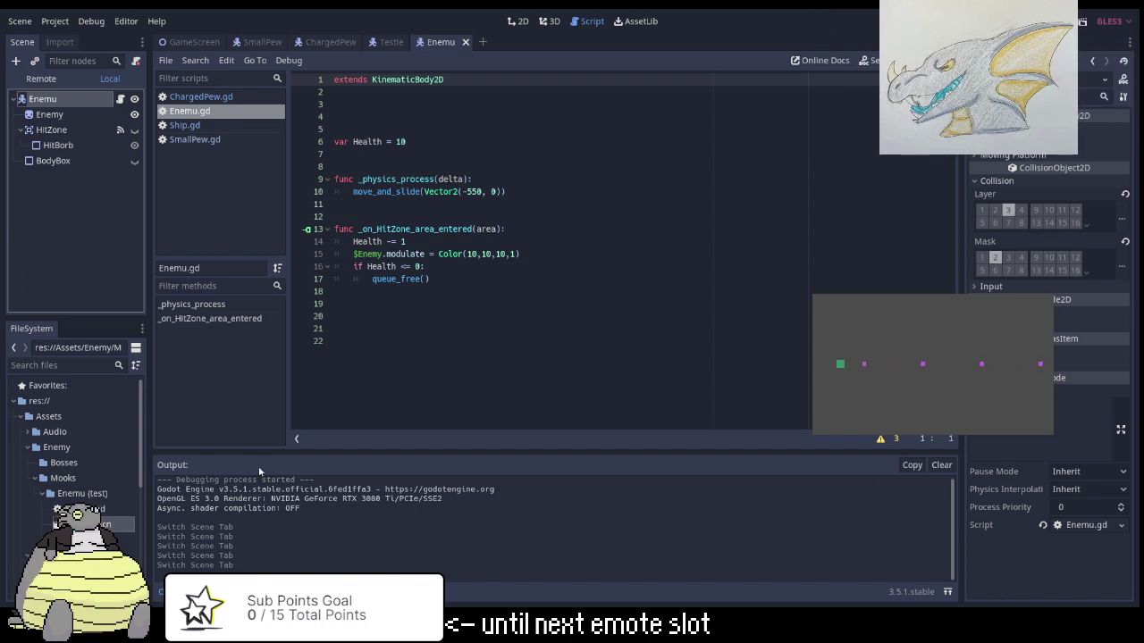
left_click(52, 161)
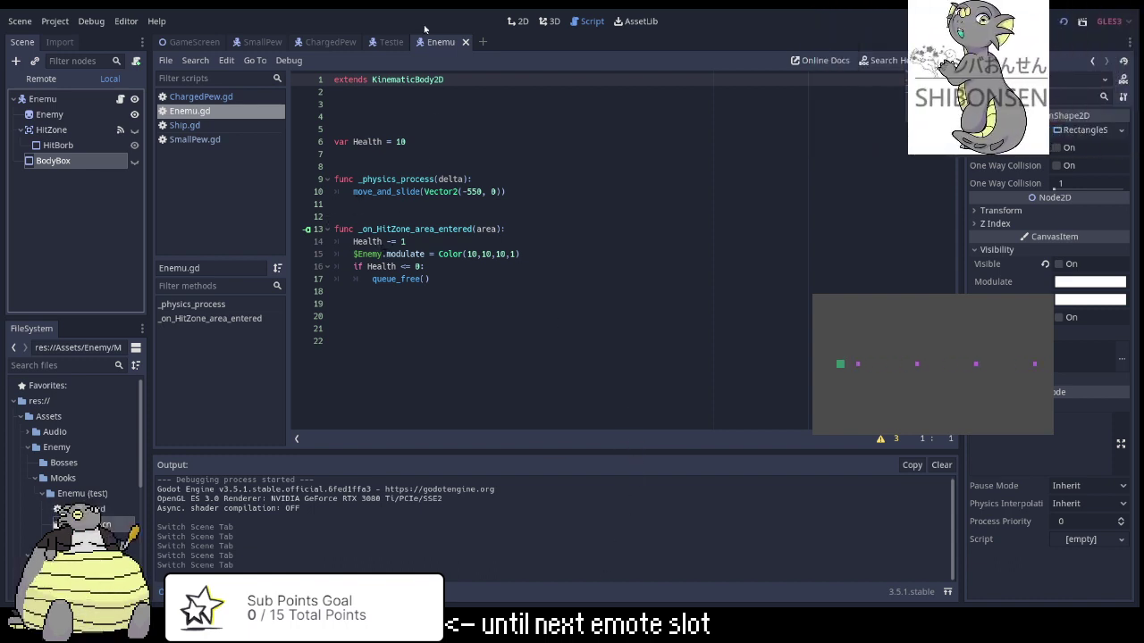
Review the top of Ship.gd, then view the GameScreen ship and enemy layout in 2D.
left_click(387, 41)
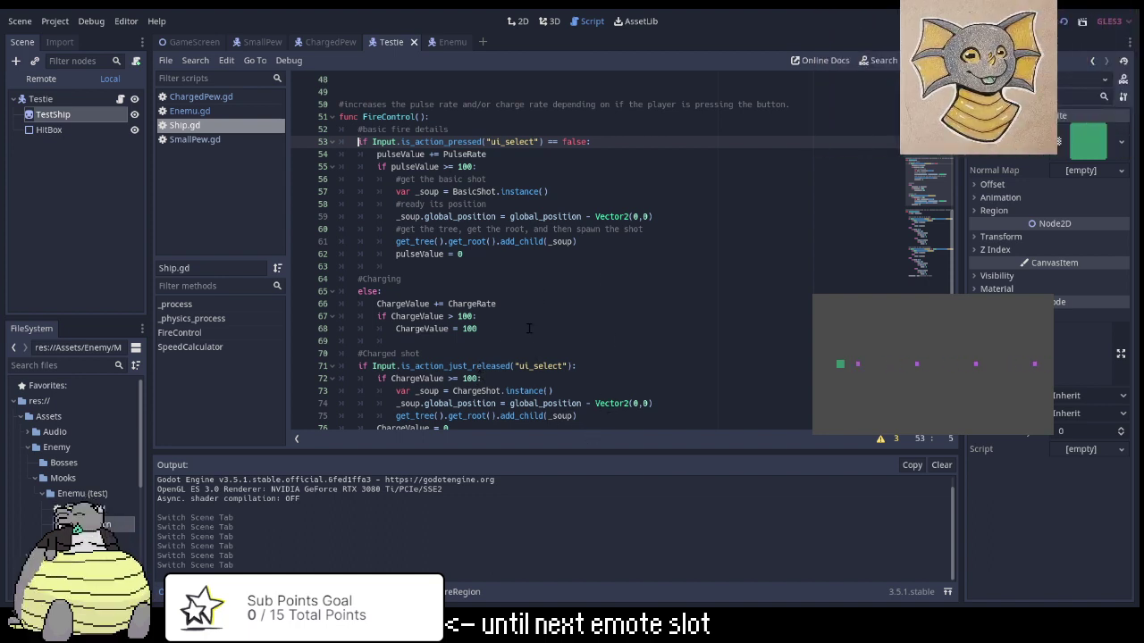
scroll(529, 329, "up", 8)
scroll(529, 331, "up", 2)
scroll(529, 334, "up", 3)
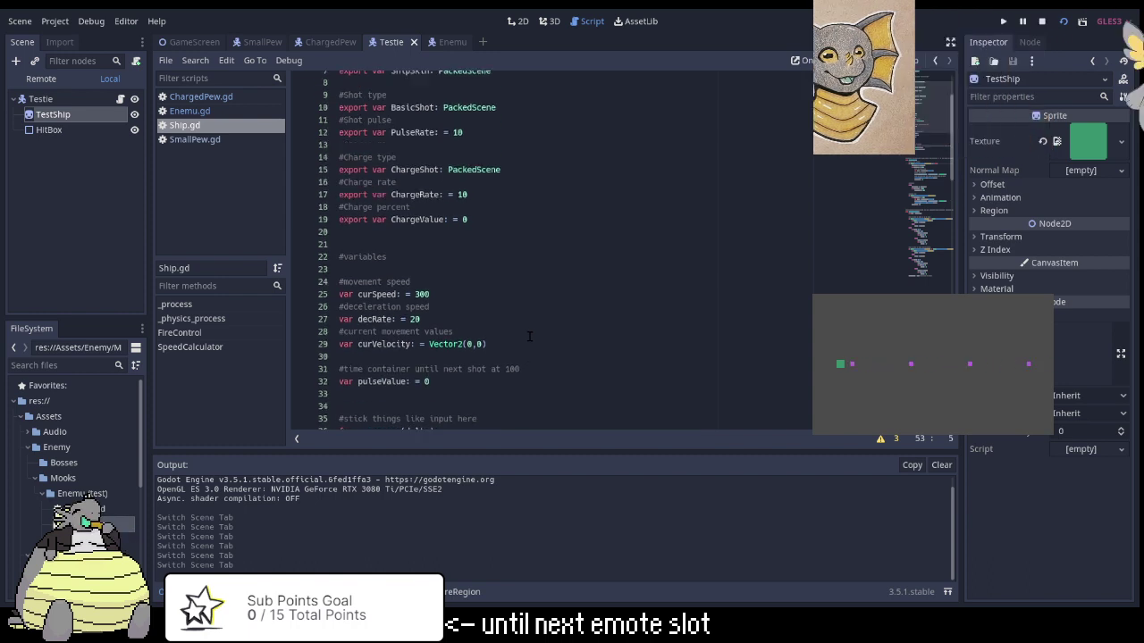
scroll(529, 338, "up", 3)
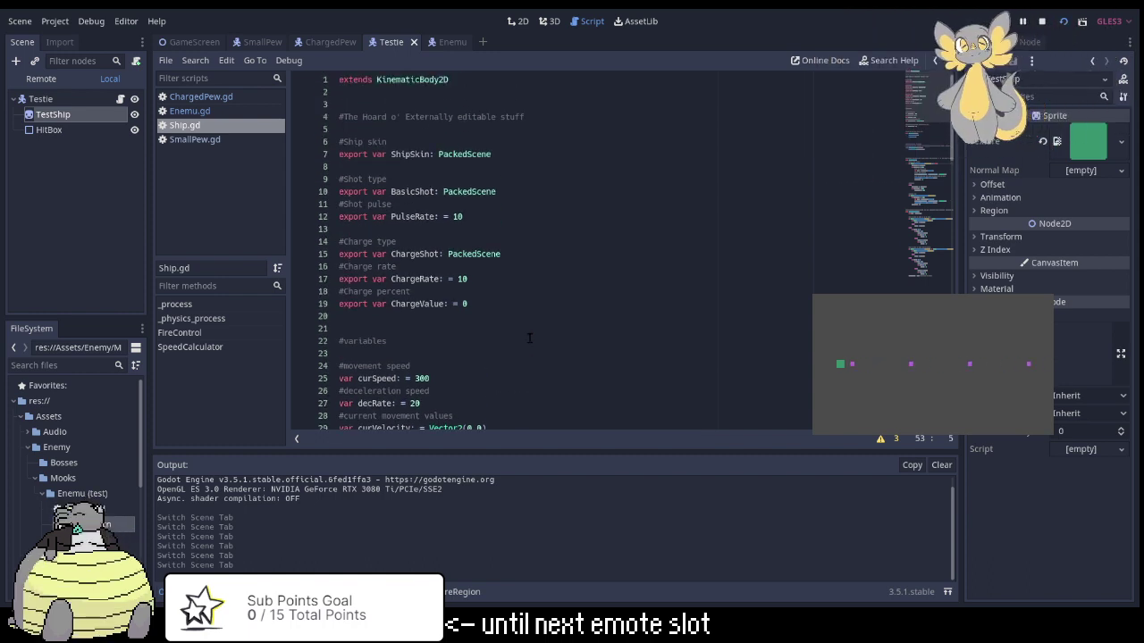
left_click(183, 43)
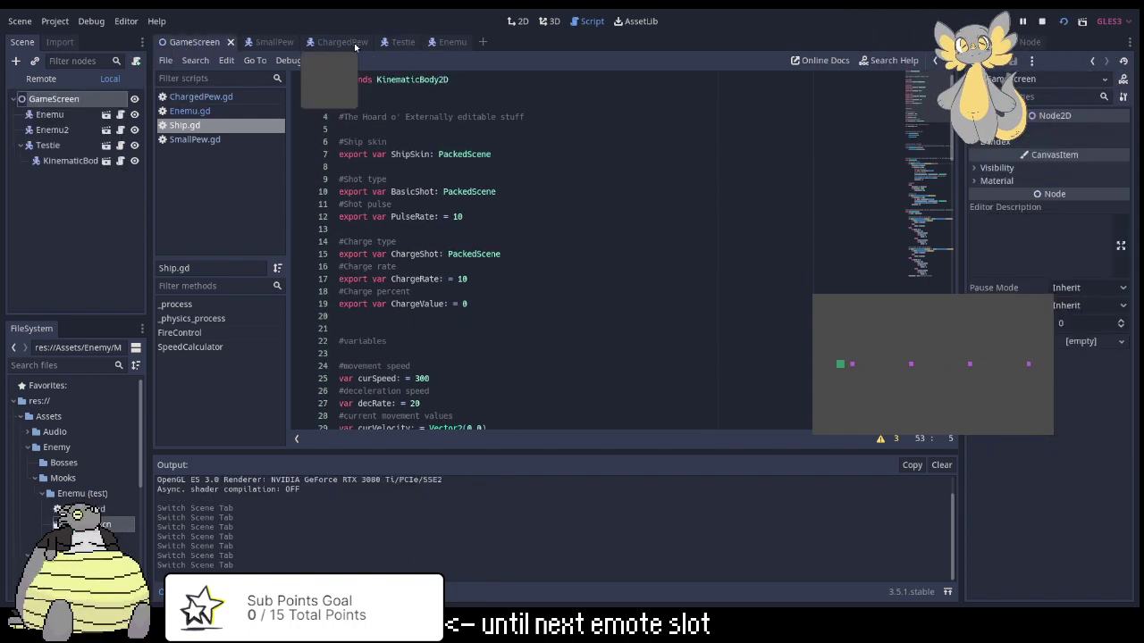
left_click(518, 21)
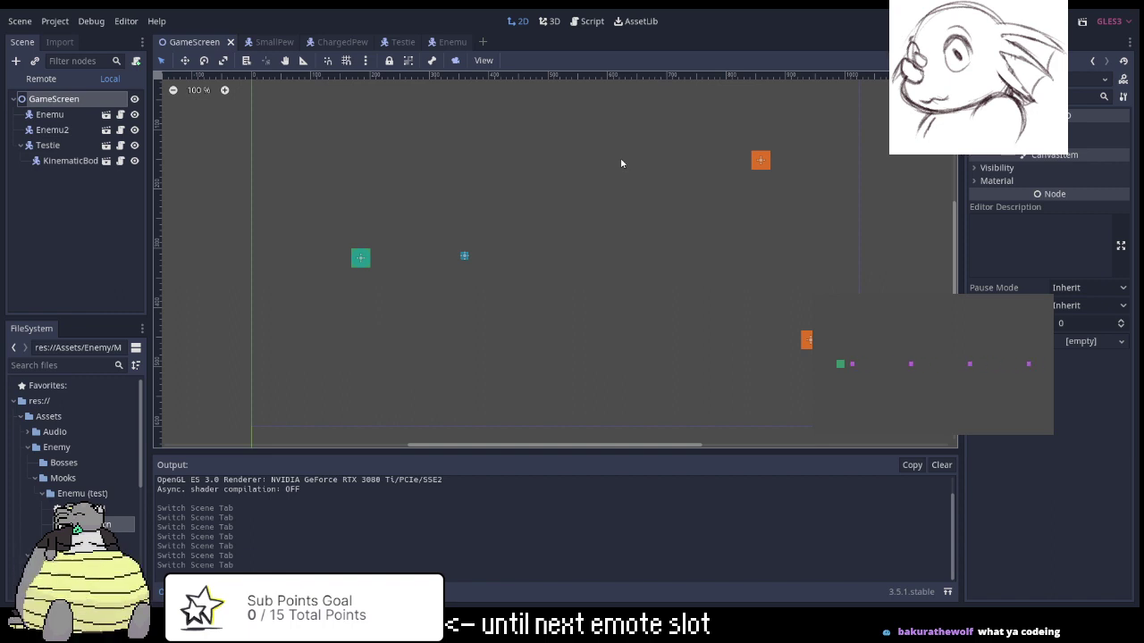
Cycle through the Enemu, Testie and ChargedPew scenes, ending on Testie with Ship.gd shown.
key("ctrl+shift+Tab")
left_click(394, 45)
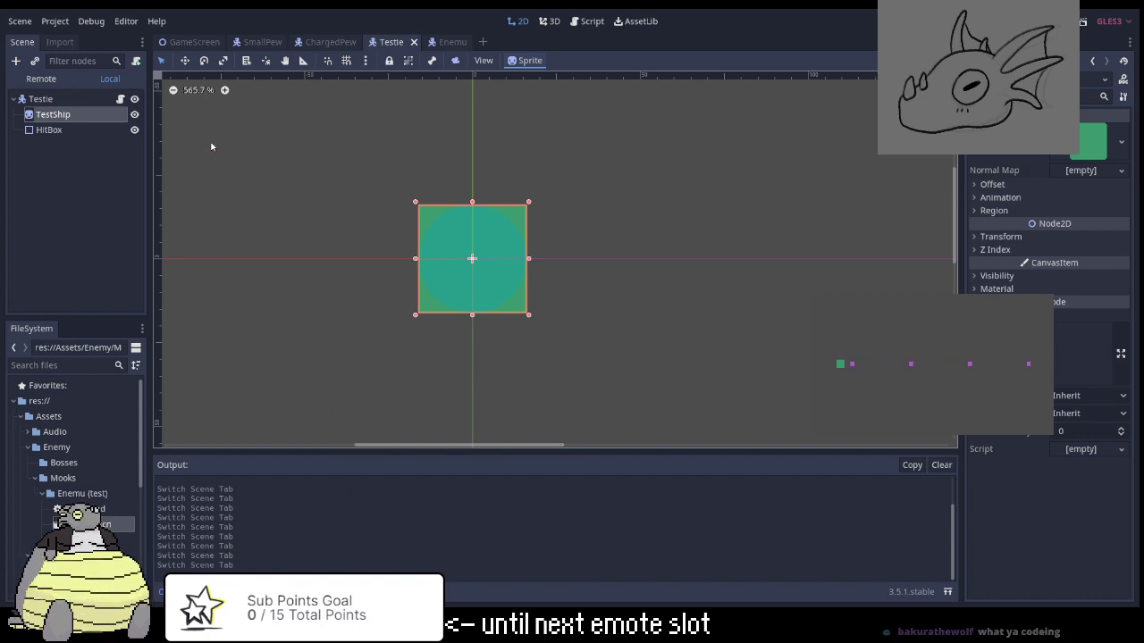
left_click(320, 43)
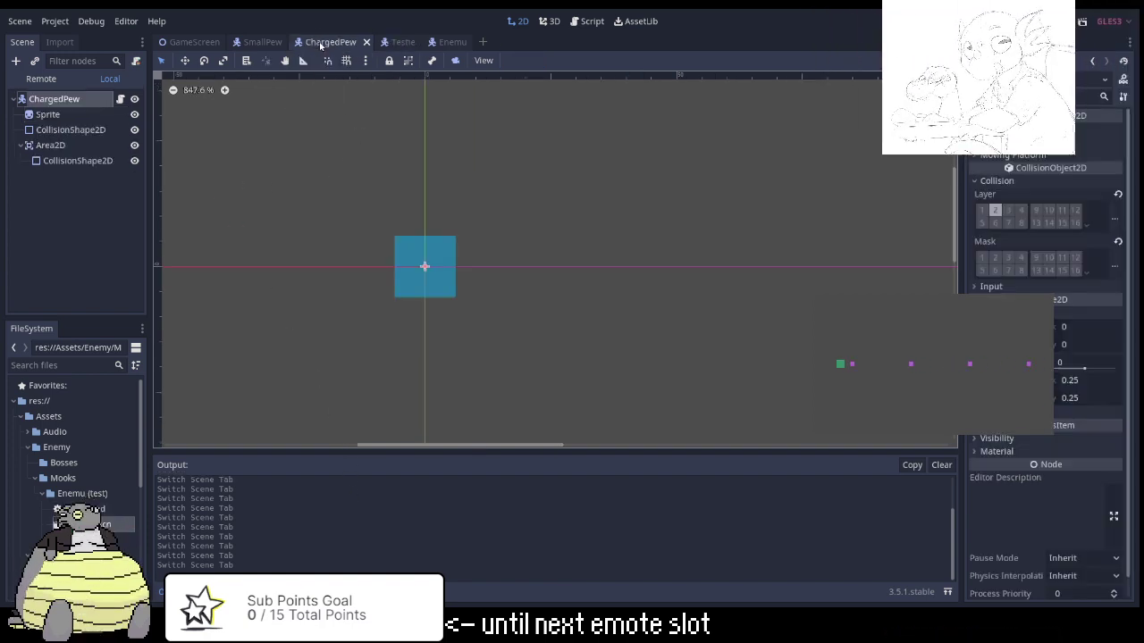
left_click(437, 42)
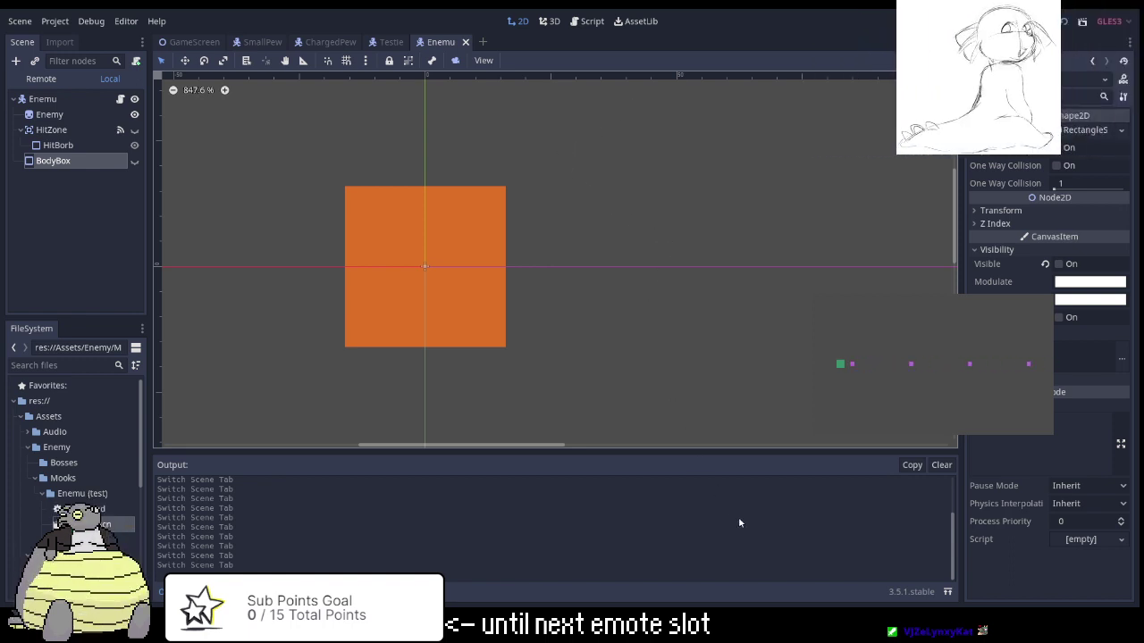
mouse_move(181, 47)
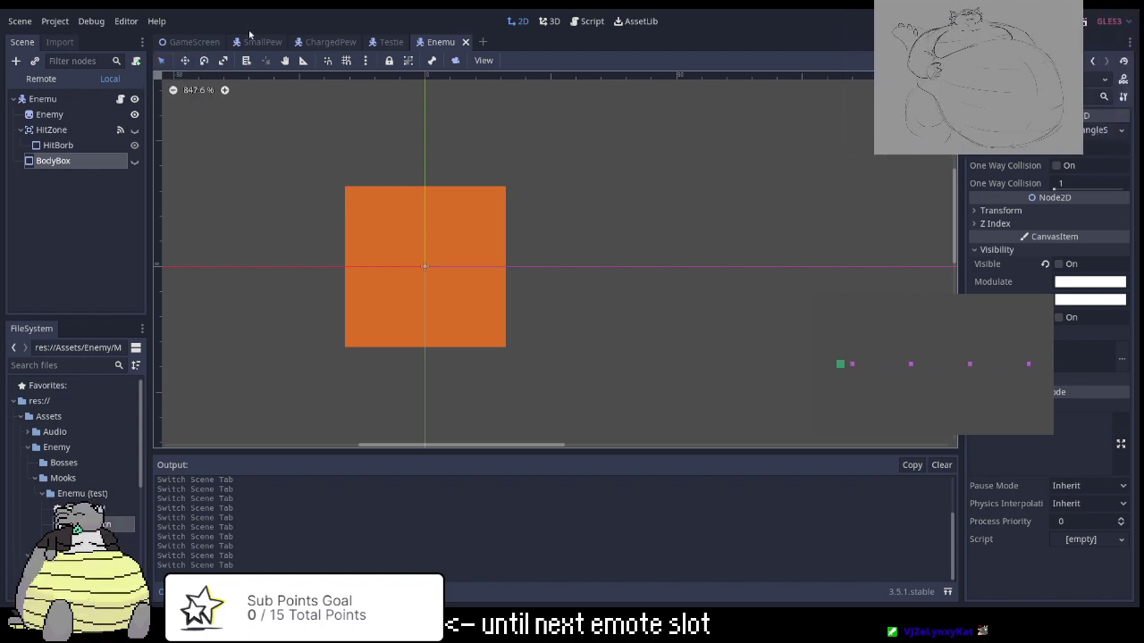
left_click(395, 44)
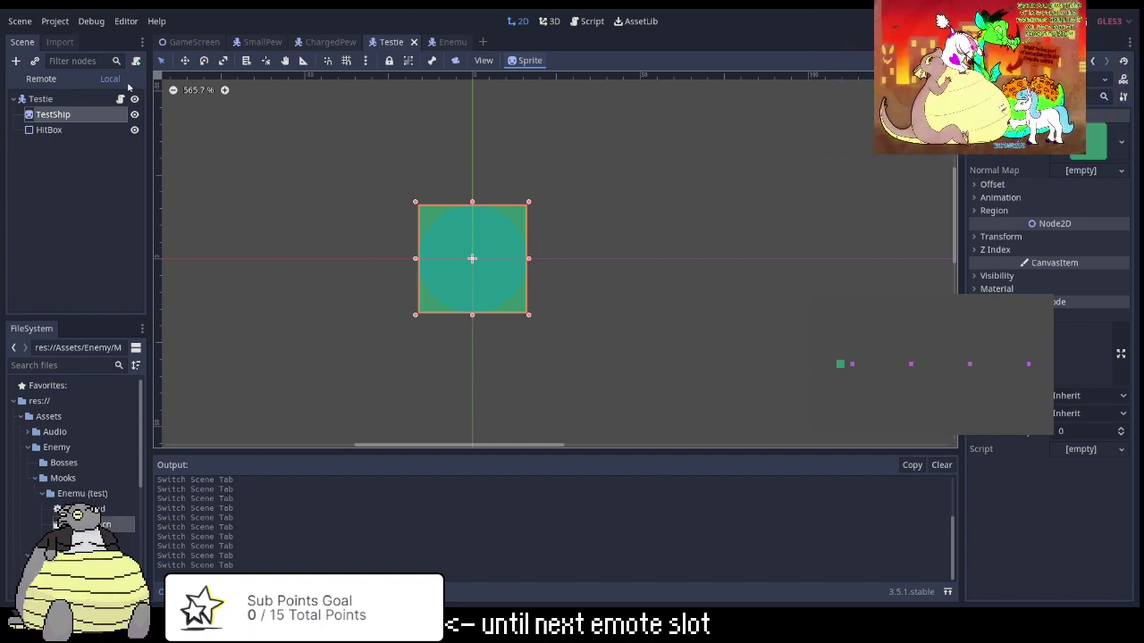
left_click(586, 24)
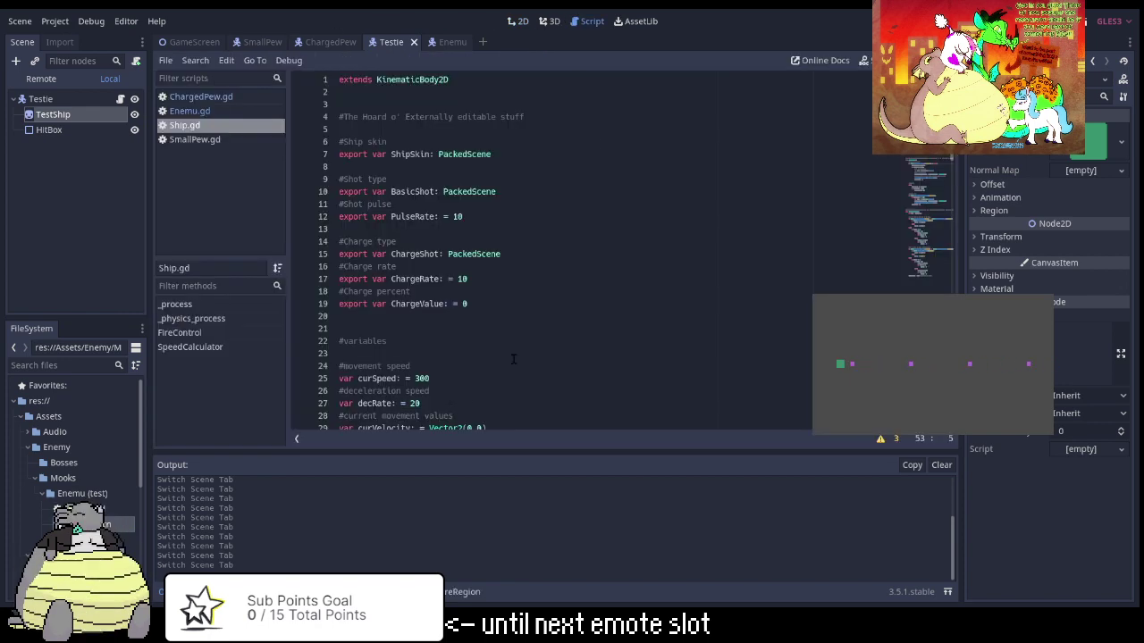
Place the cursor on the empty line after move_and_slide in Ship.gd's _physics_process.
scroll(753, 231, "down", 4)
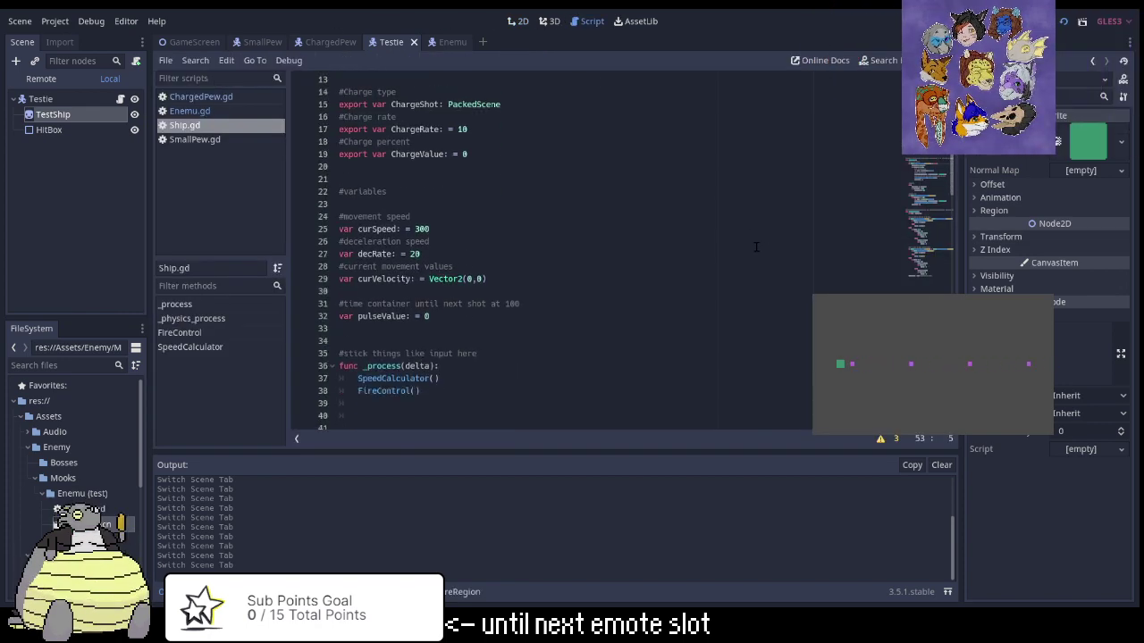
scroll(755, 246, "down", 10)
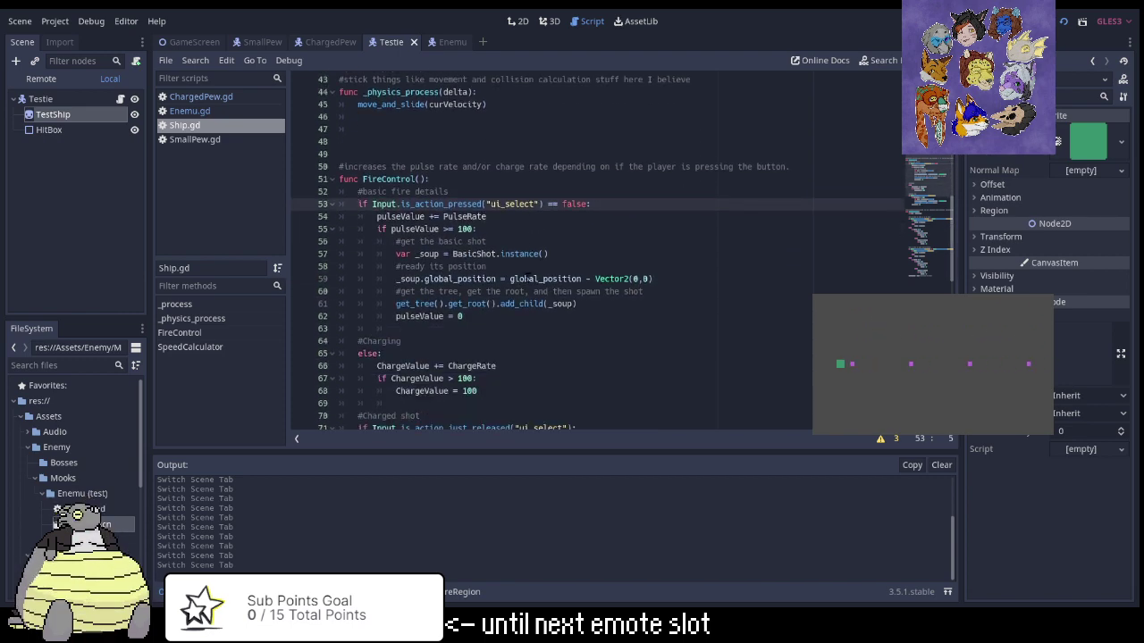
scroll(528, 278, "up", 6)
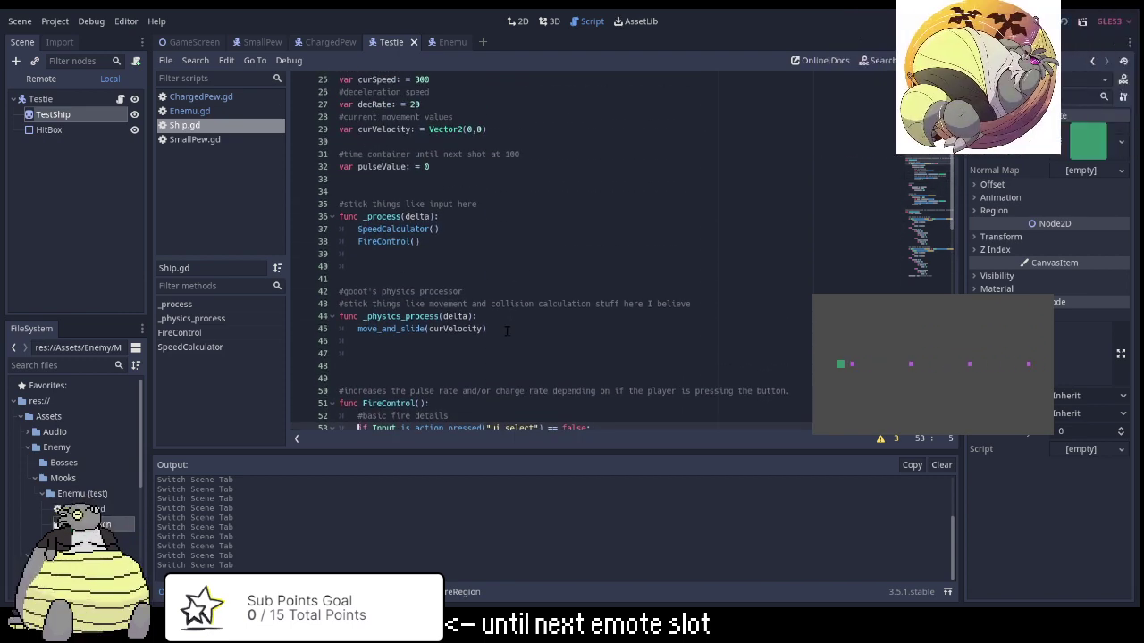
left_click(485, 349)
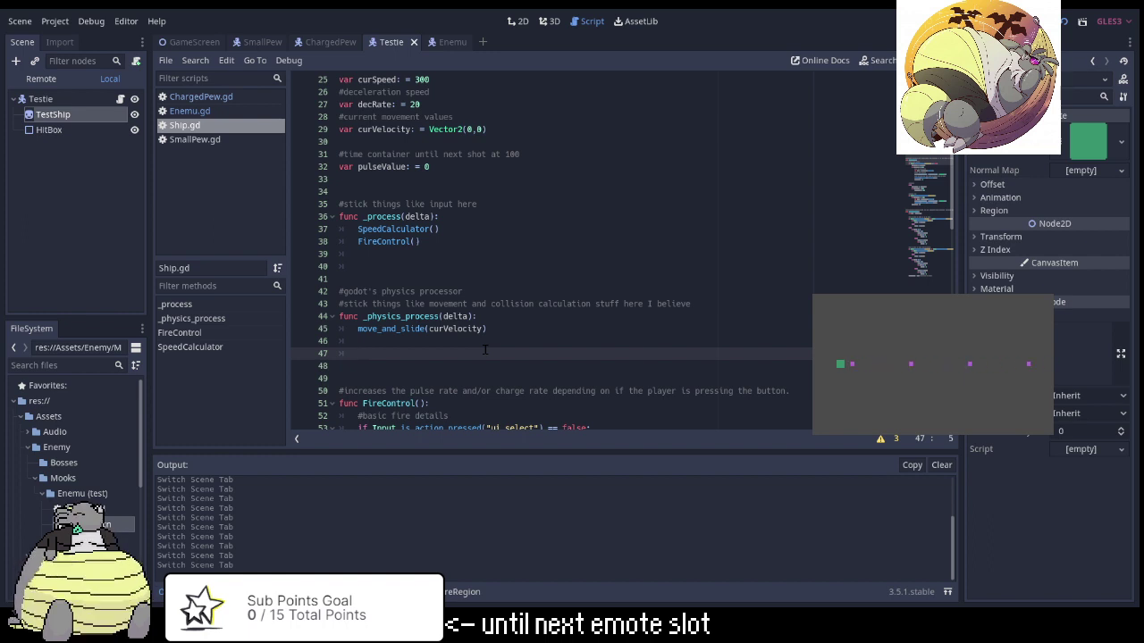
left_click(488, 340)
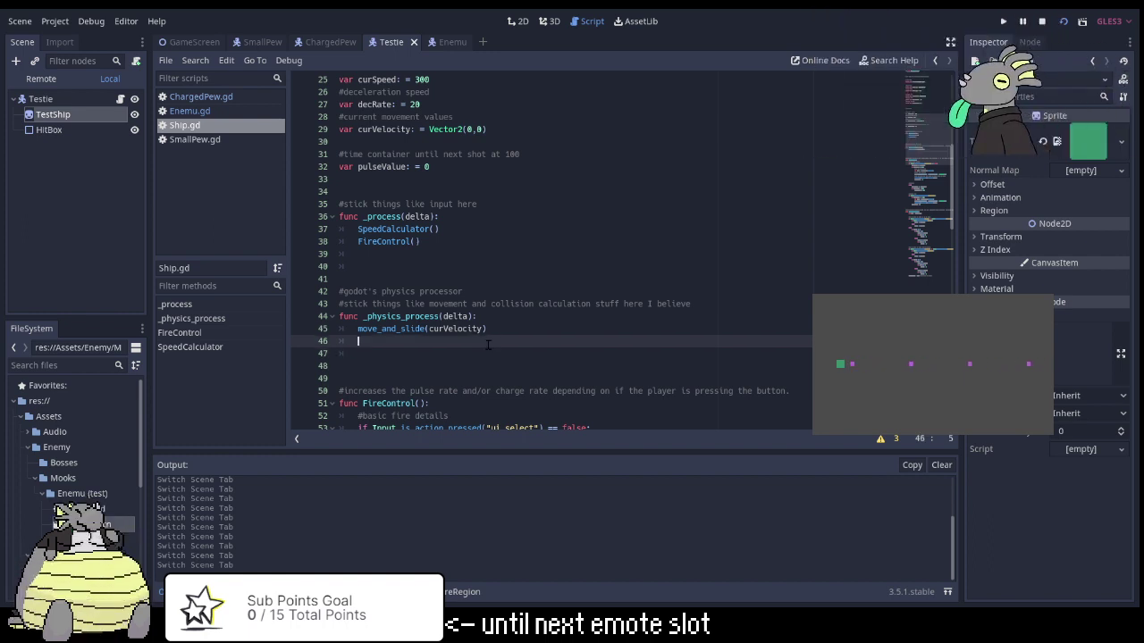
Open the SmallPew scene to inspect its script freeing shots past x 5000.
scroll(501, 339, "up", 5)
scroll(500, 338, "up", 3)
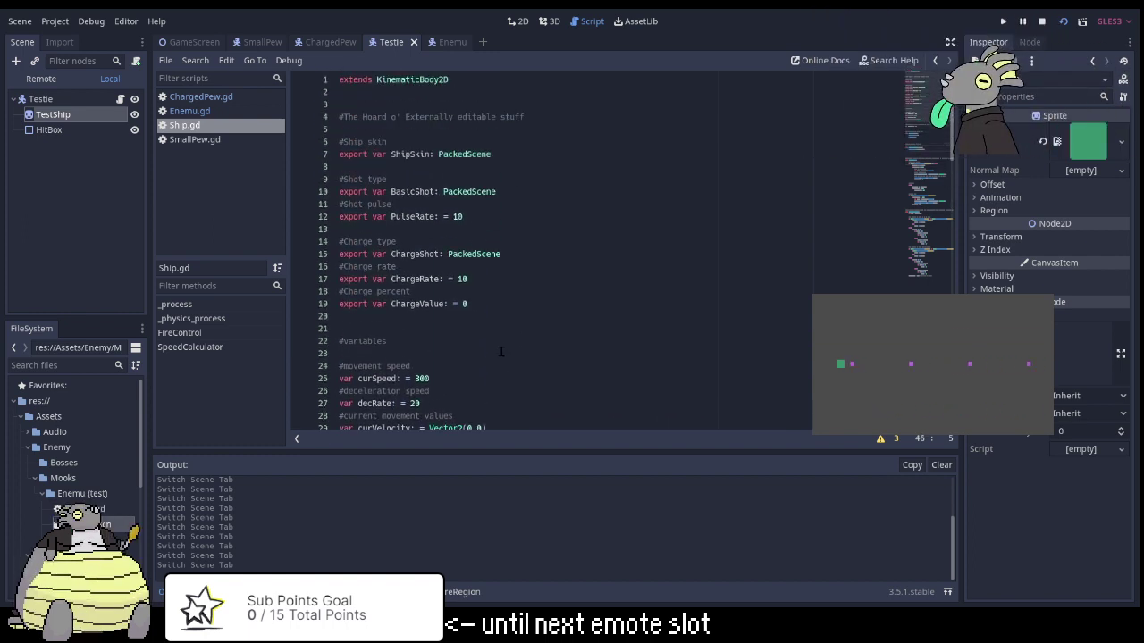
scroll(483, 383, "down", 3)
scroll(483, 383, "down", 3)
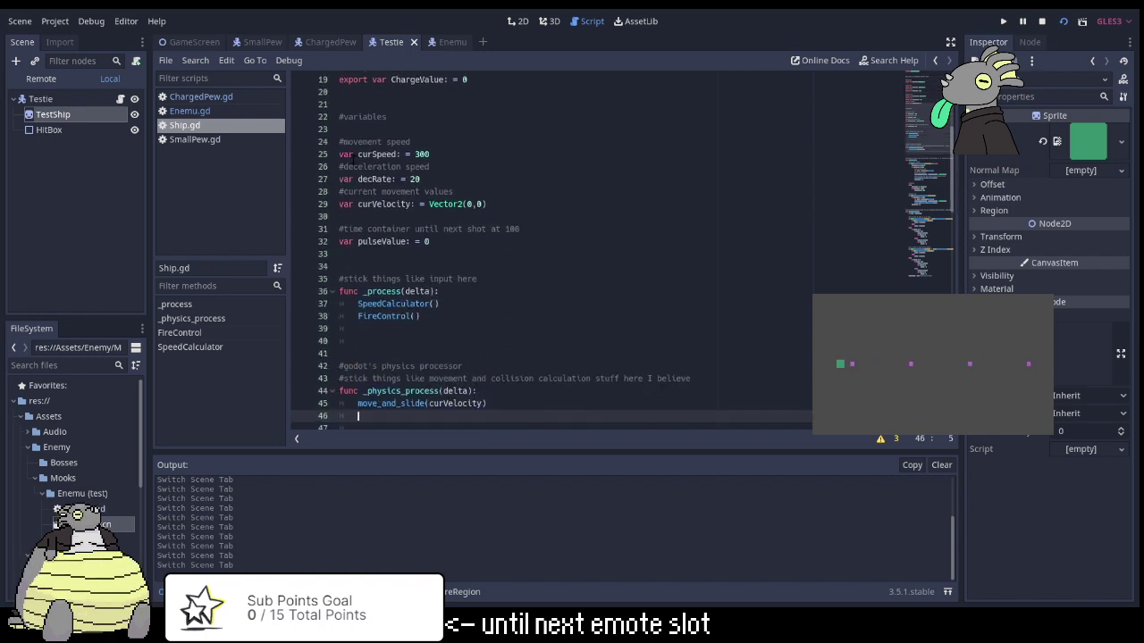
scroll(415, 130, "down", 2)
scroll(415, 130, "down", 2)
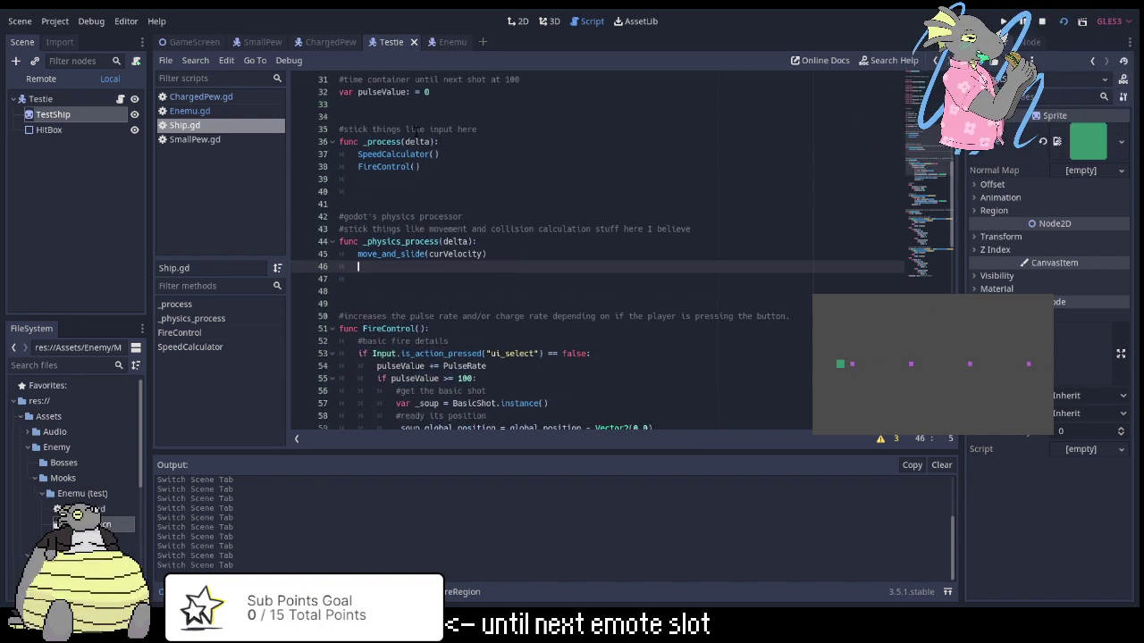
left_click(262, 42)
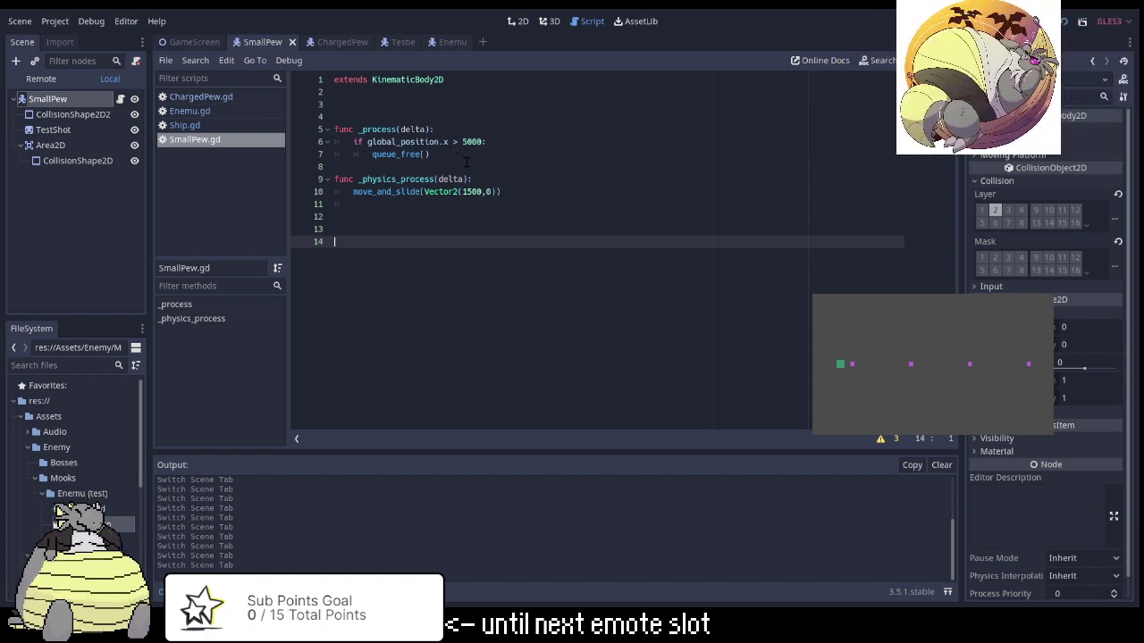
Start 'if global_position.x' after move_and_slide in Ship.gd, briefly glancing at the ChargedPew script.
left_click(401, 45)
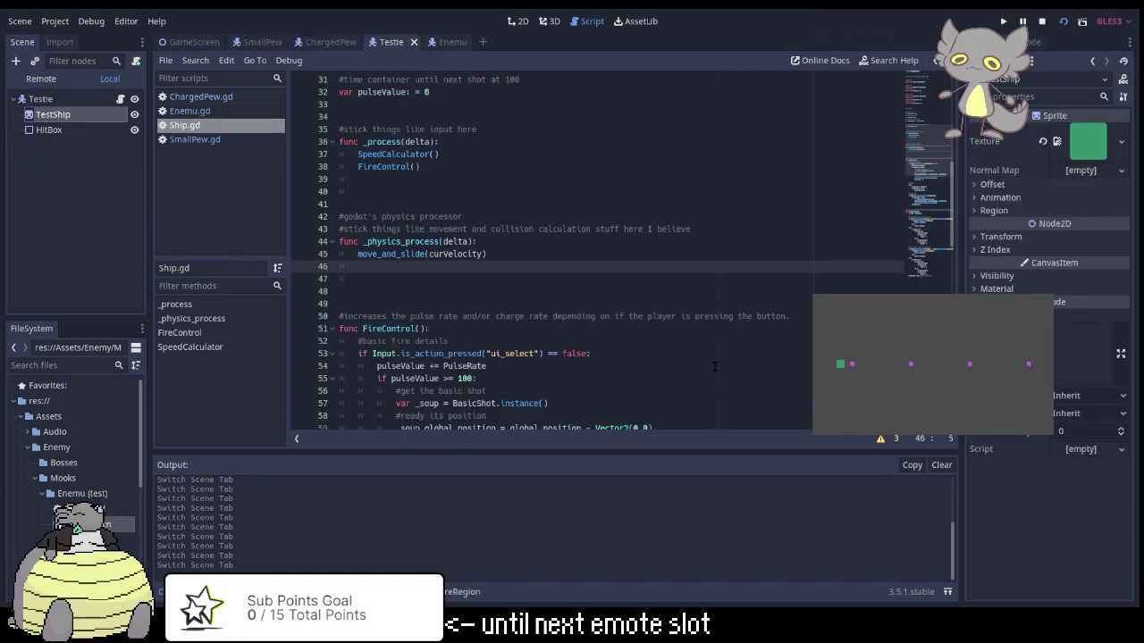
type("if gl")
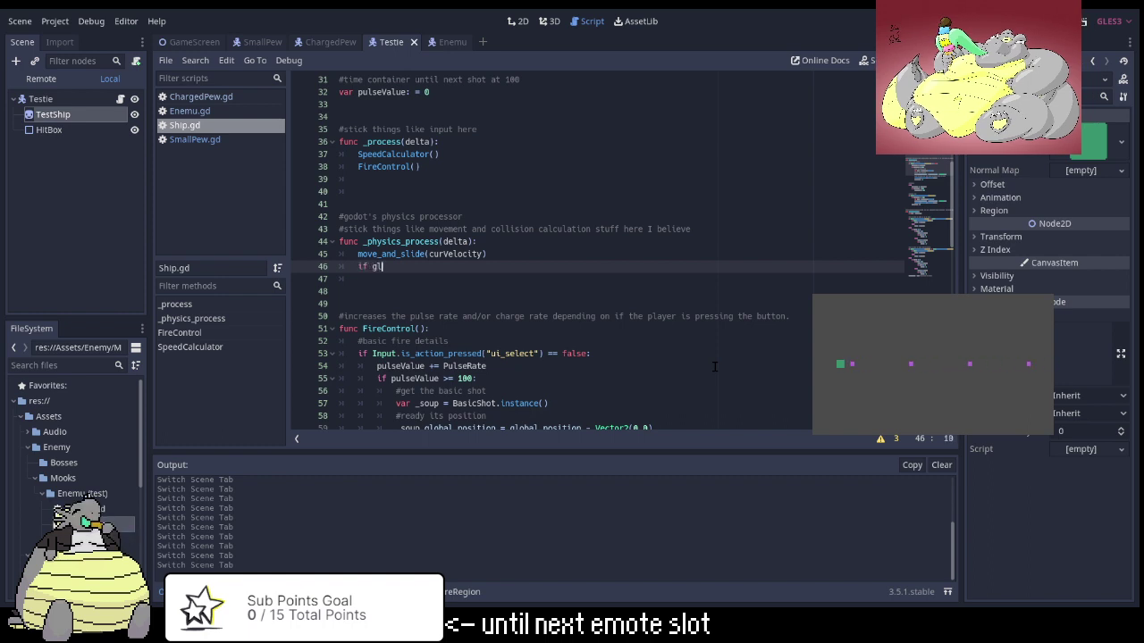
type("obalp")
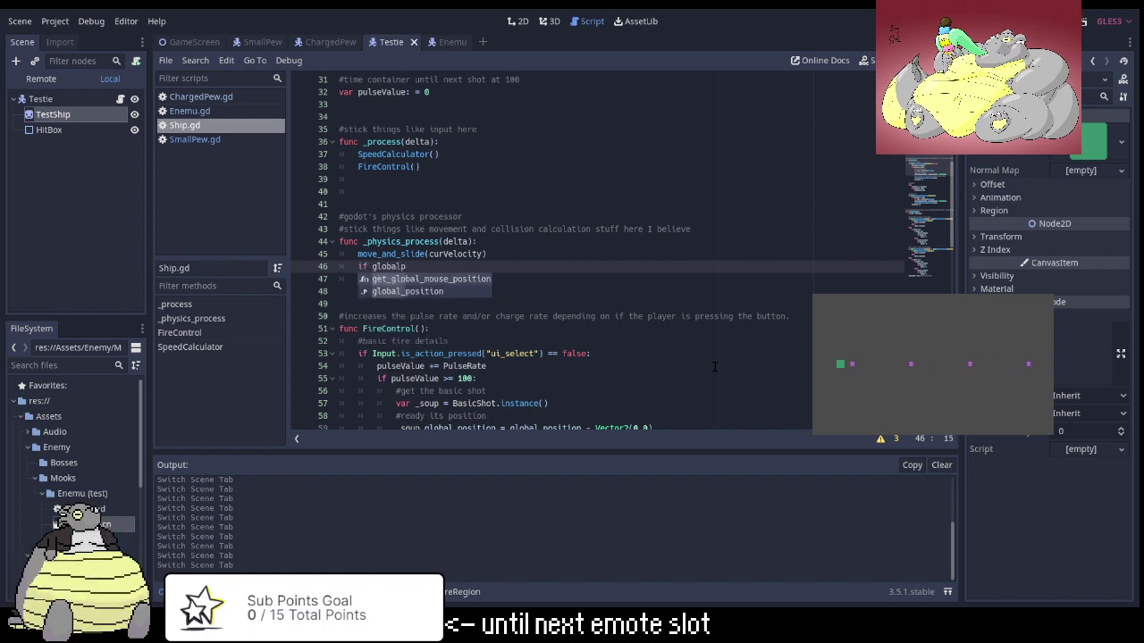
key("Down")
key("Return")
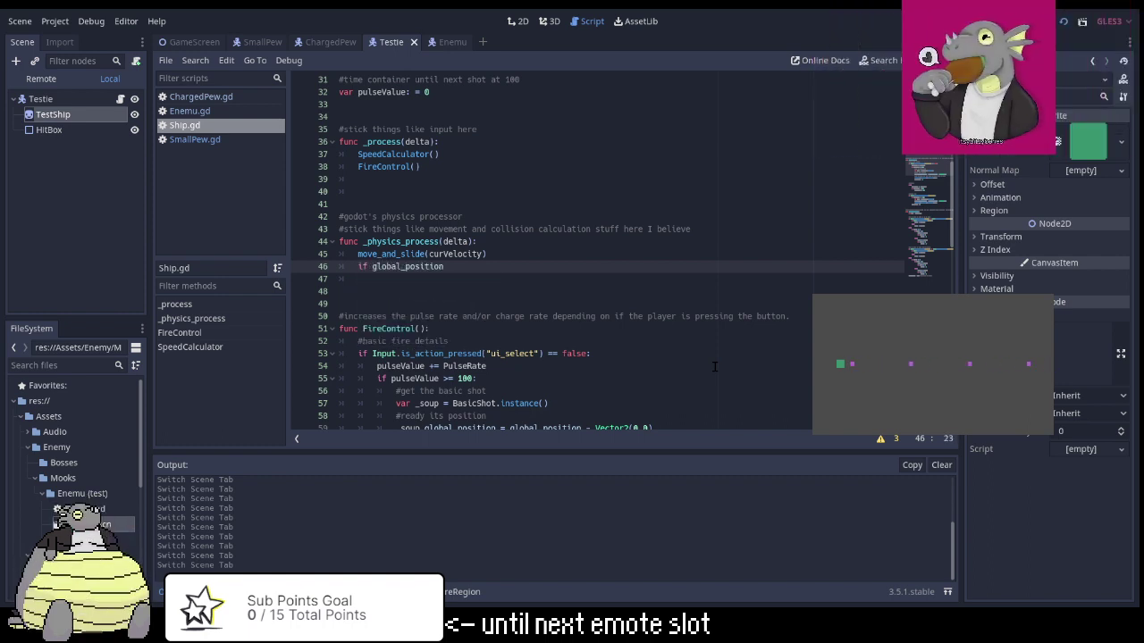
type(".x")
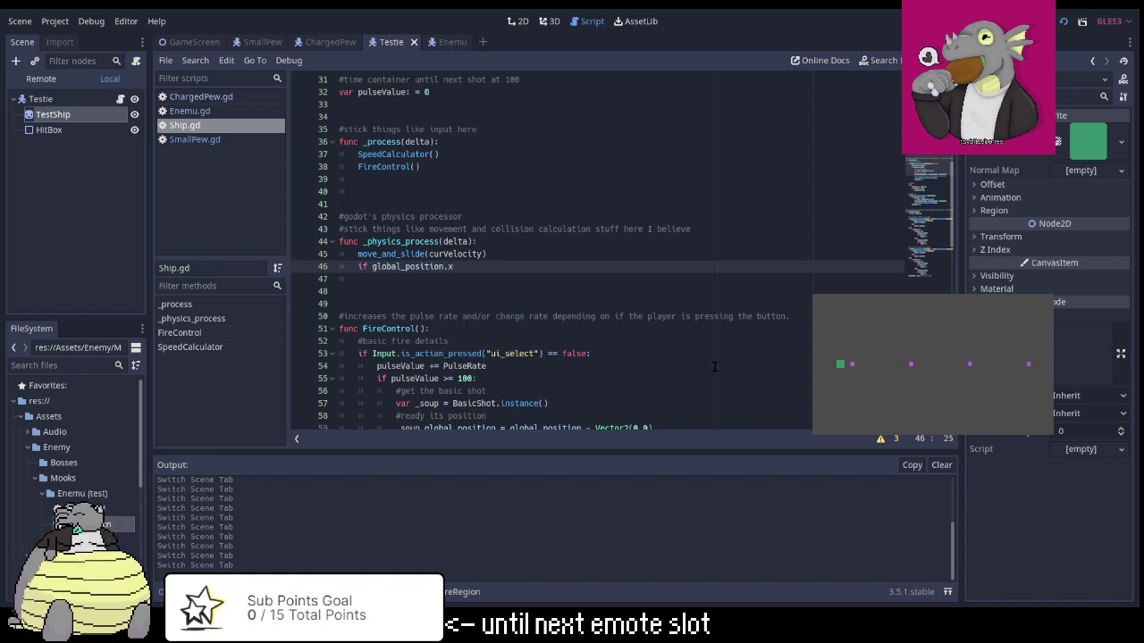
left_click(338, 42)
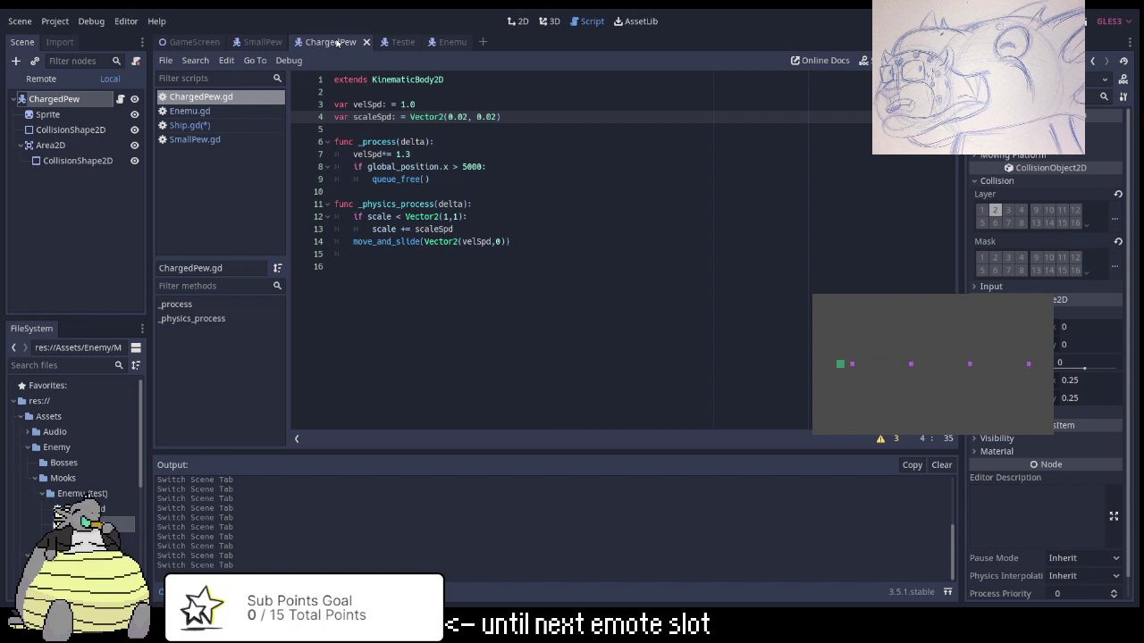
left_click_drag(337, 43, 399, 44)
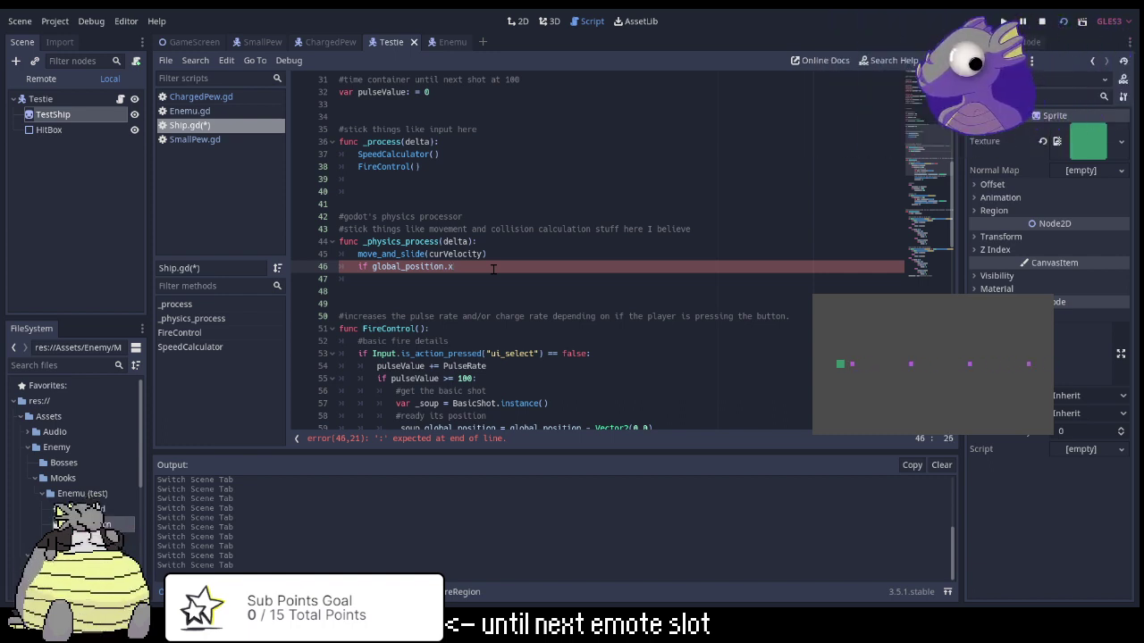
Add a '>' comparison after global_position.x in Ship.gd's check.
type("> 1")
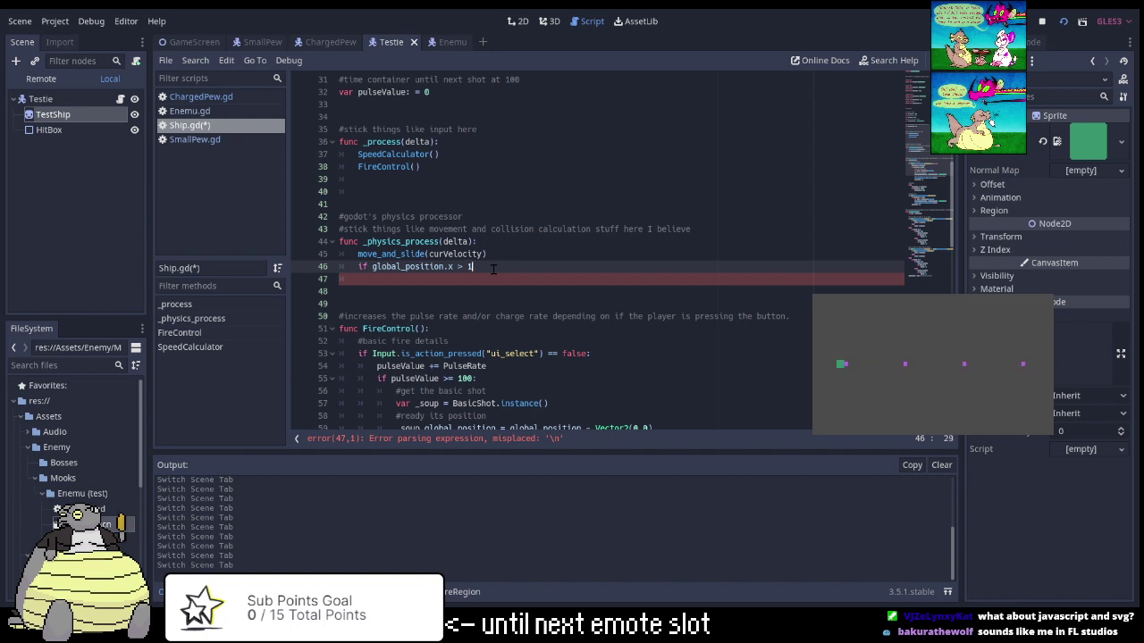
Complete 'if global_position.x > 1050:' and begin setting global_position back to 1050 inside it.
type("050")
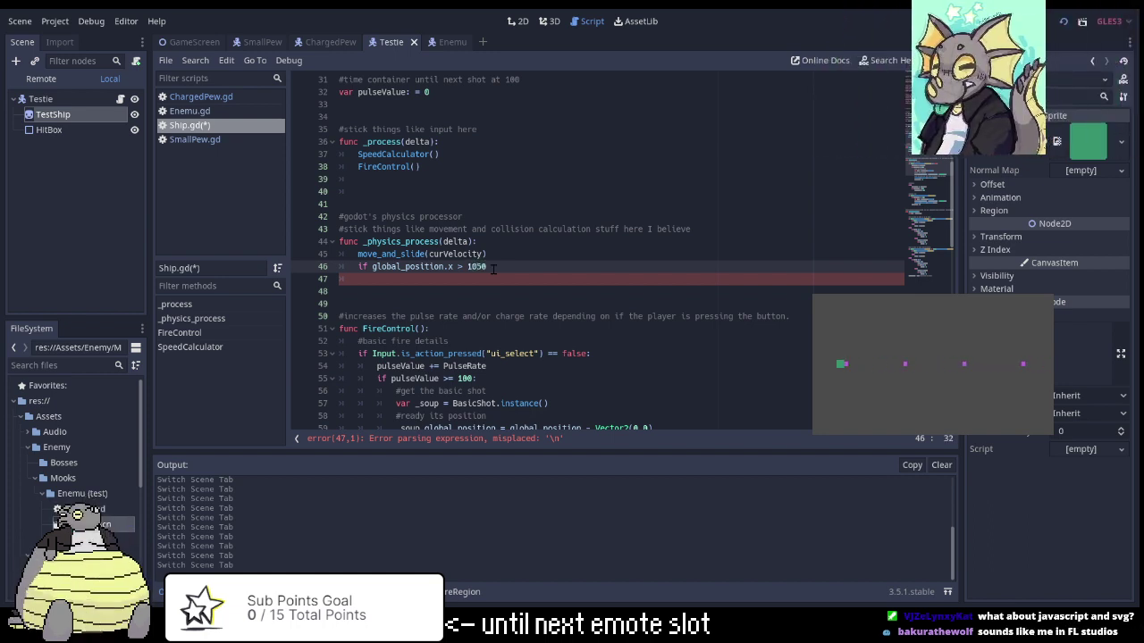
type(":")
key("Return")
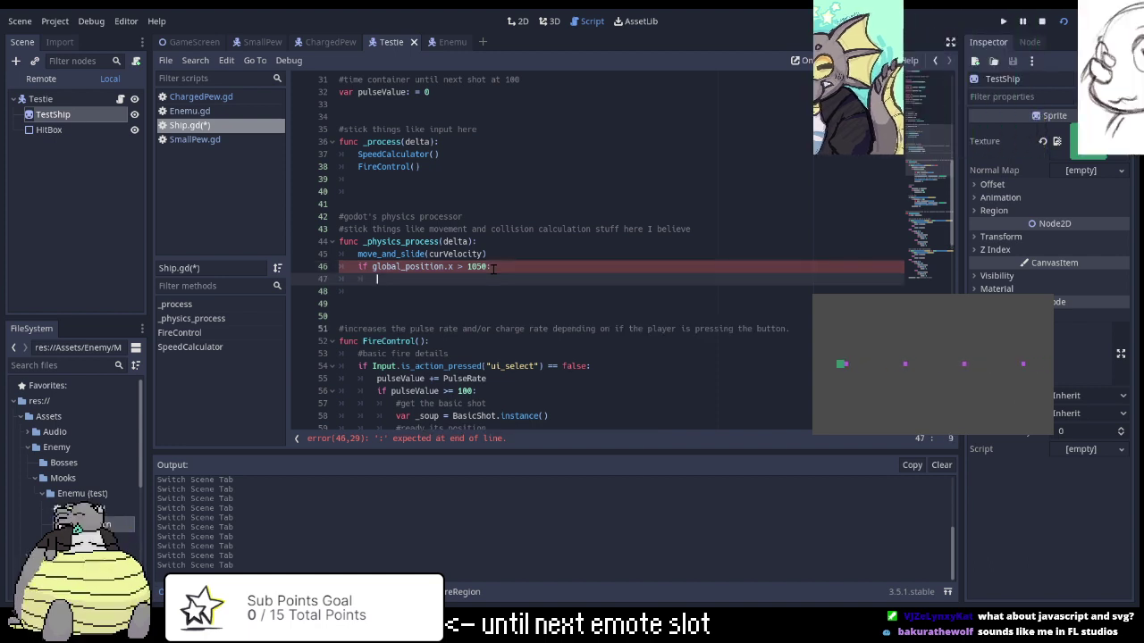
type("global")
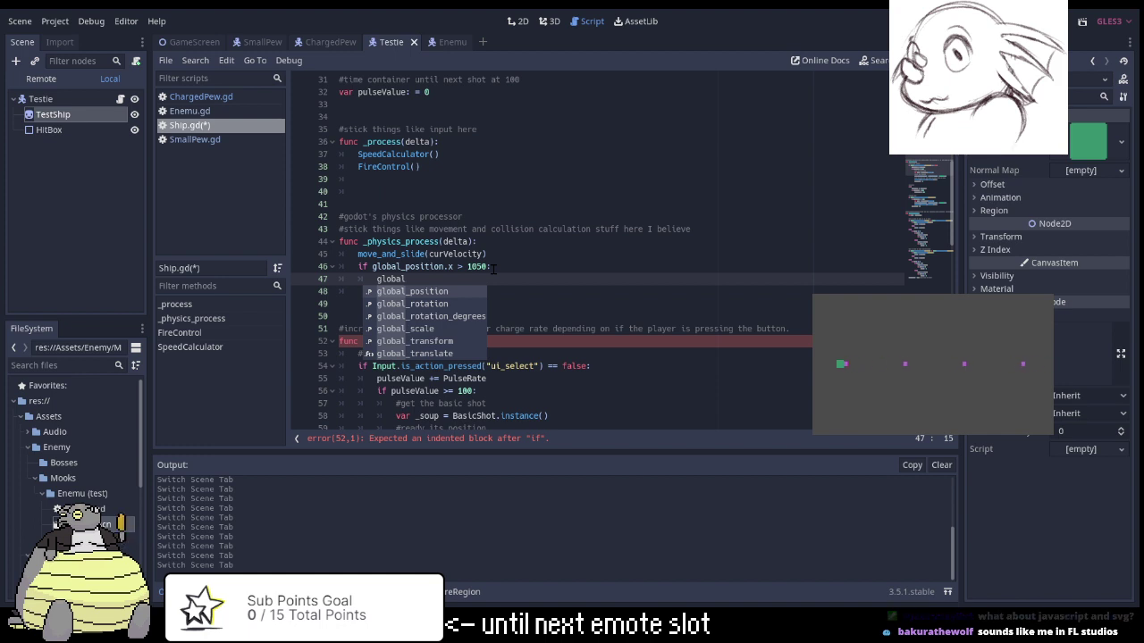
key("Return")
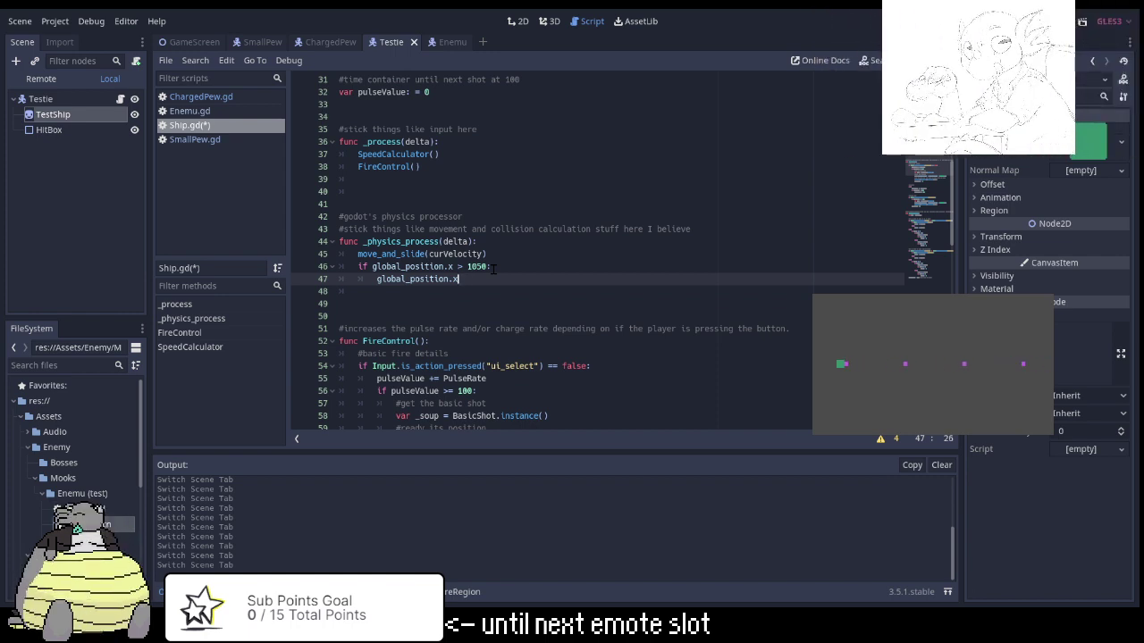
type(" = ")
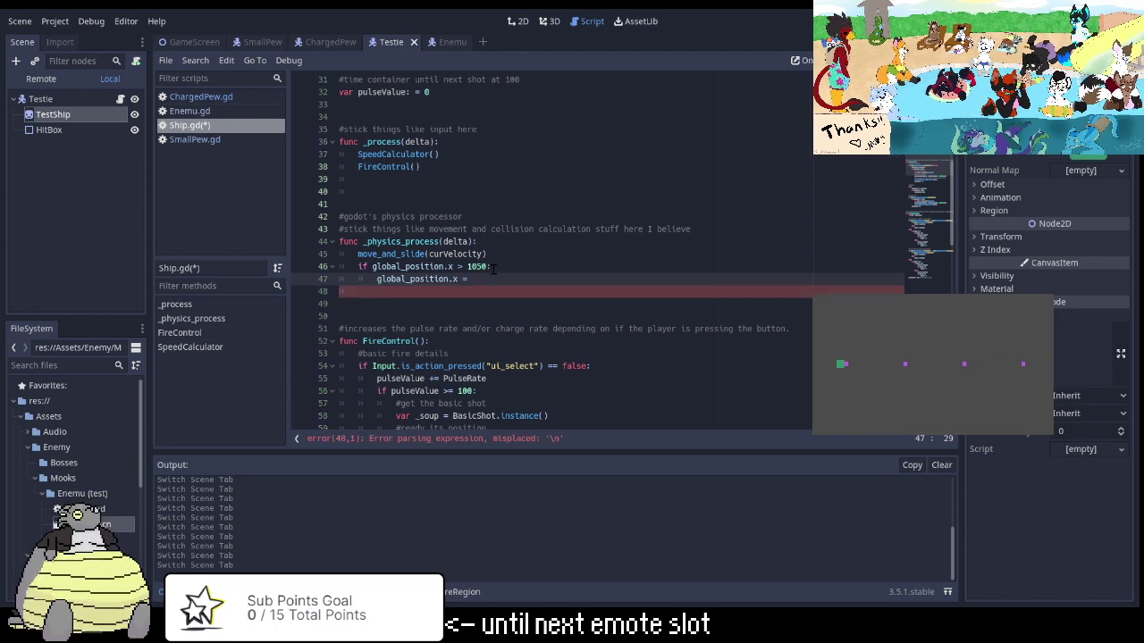
type("105")
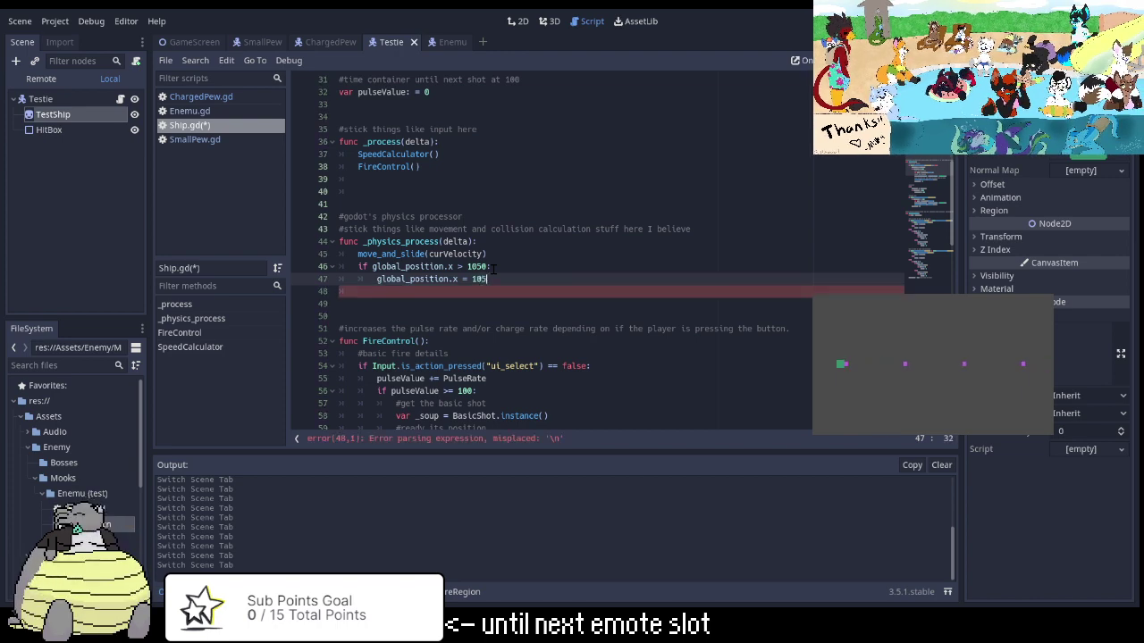
type("0")
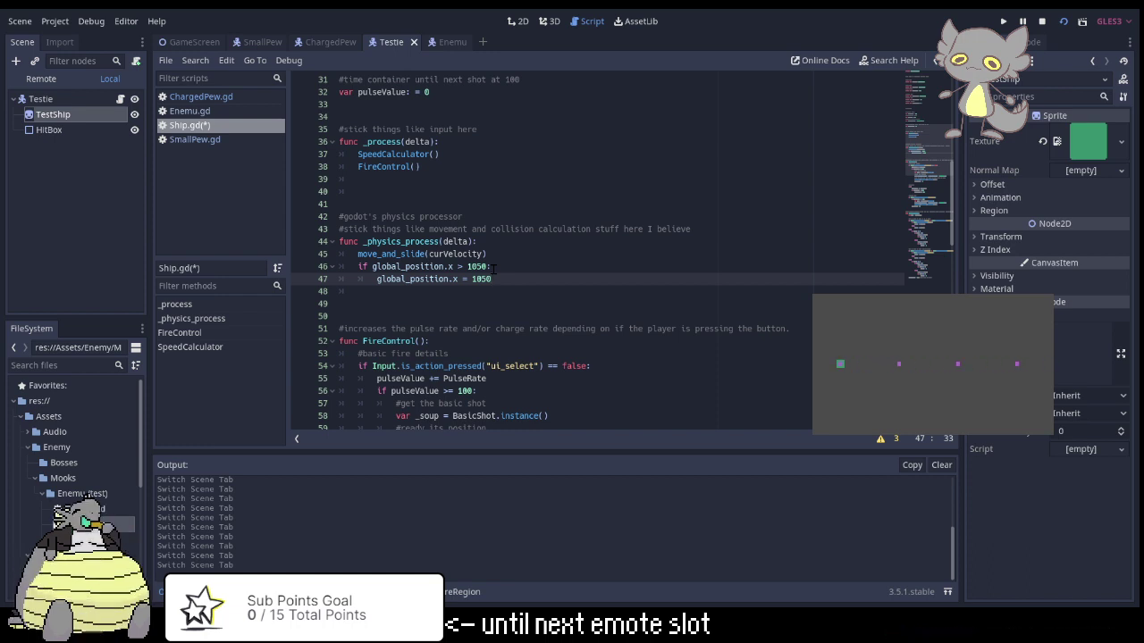
Add a left-edge check that resets global_position.x to 0 when it goes below 0.
key("Return")
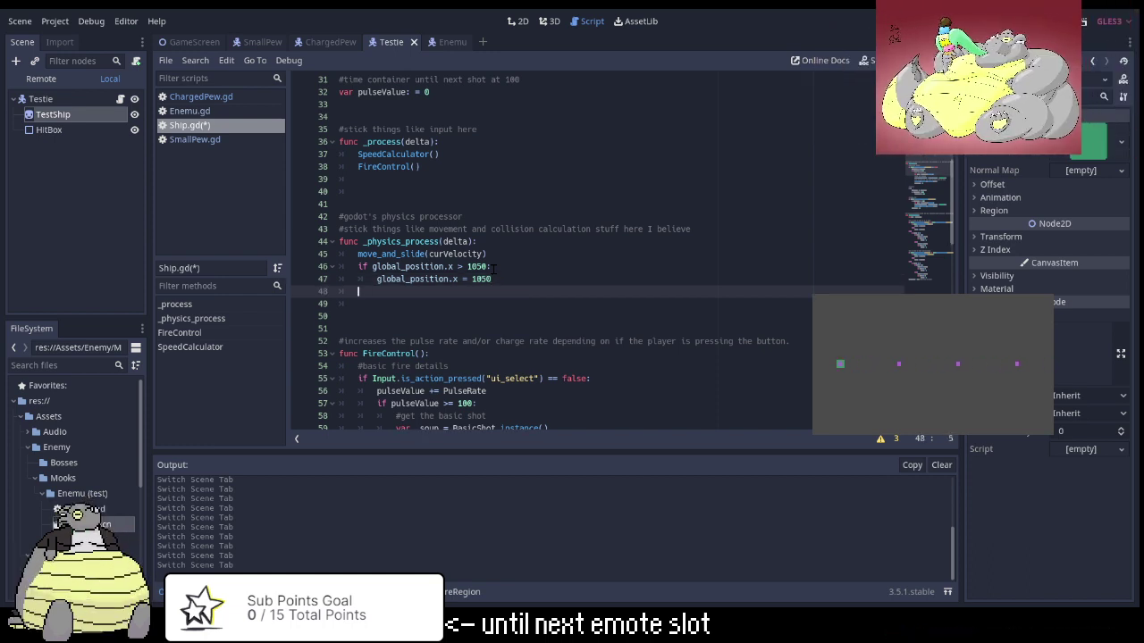
type("if gl")
type("obal p")
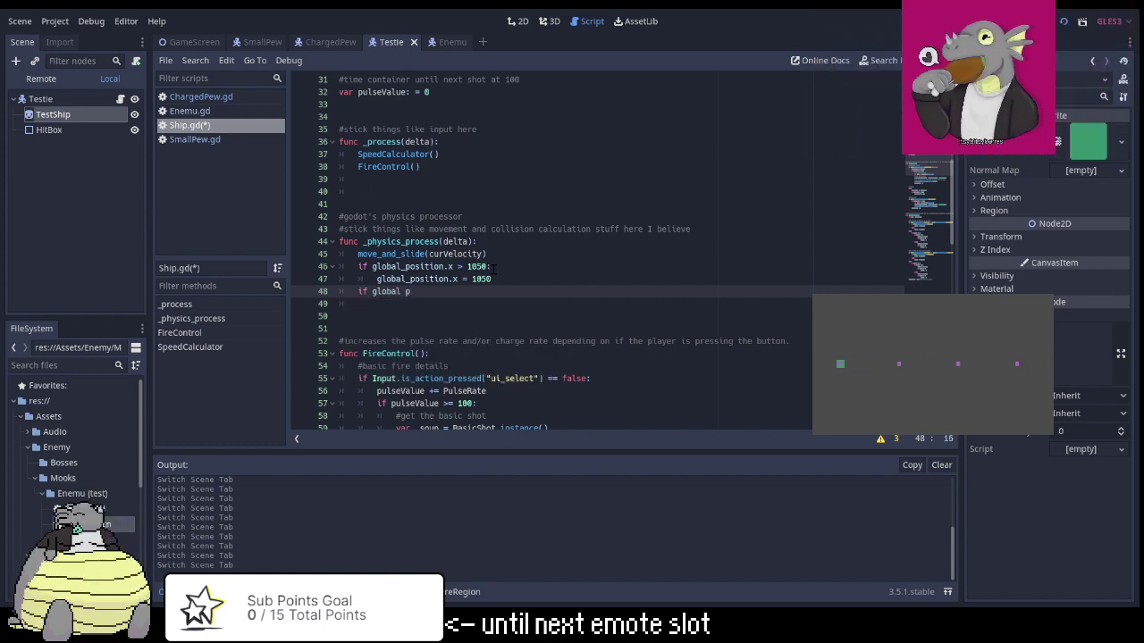
key("BackSpace")
key("BackSpace")
type("_pos")
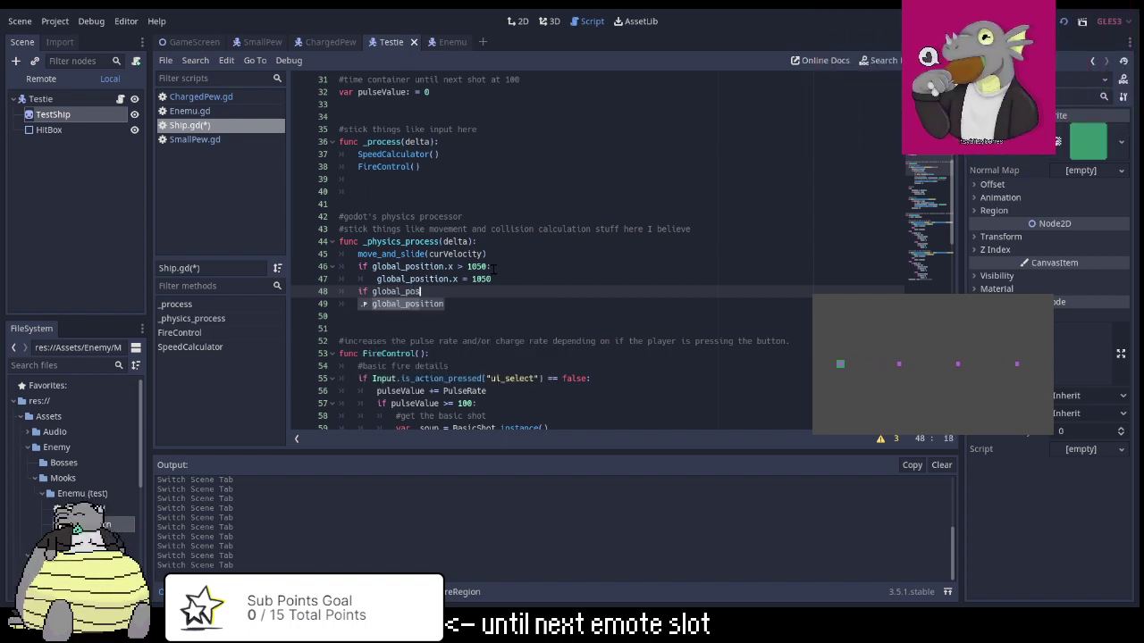
type("ition.x < 0")
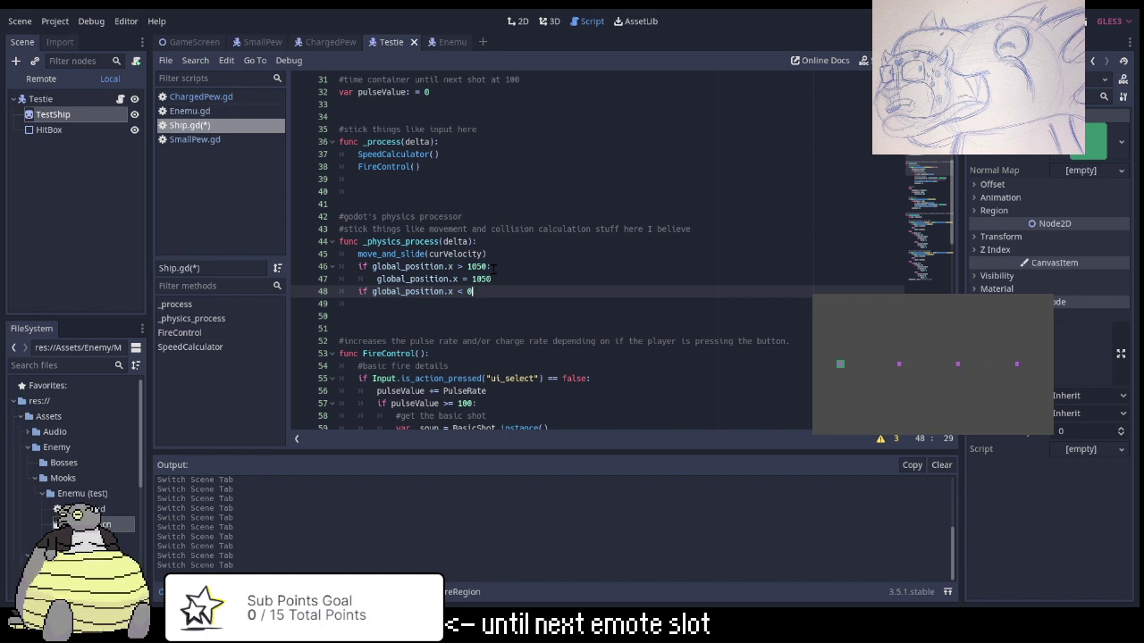
type(":")
key("Return")
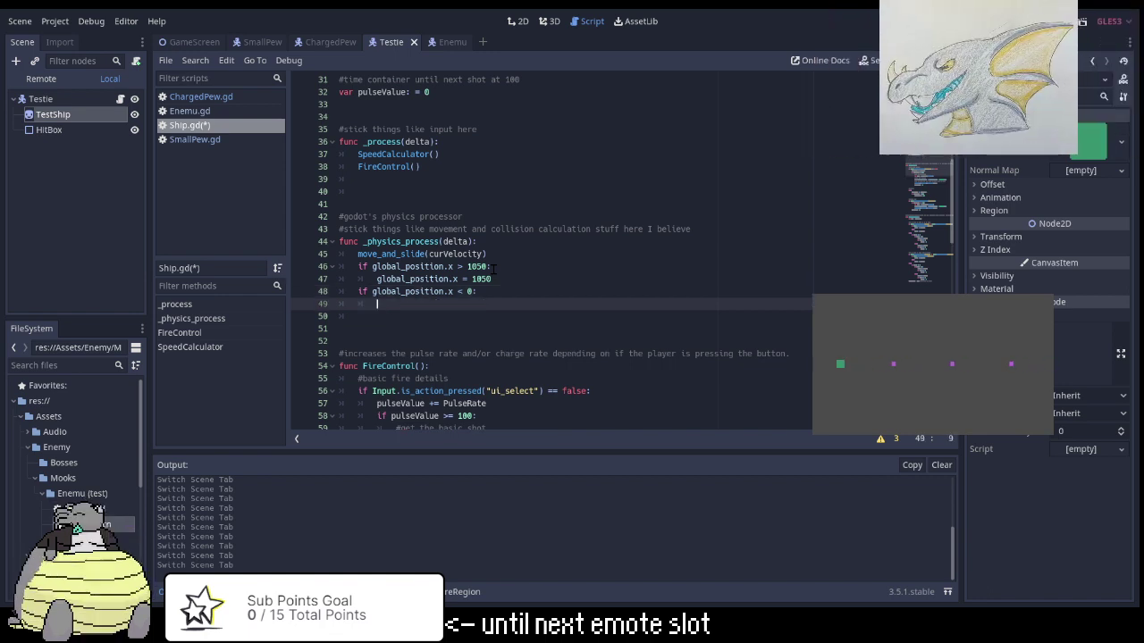
type("global_")
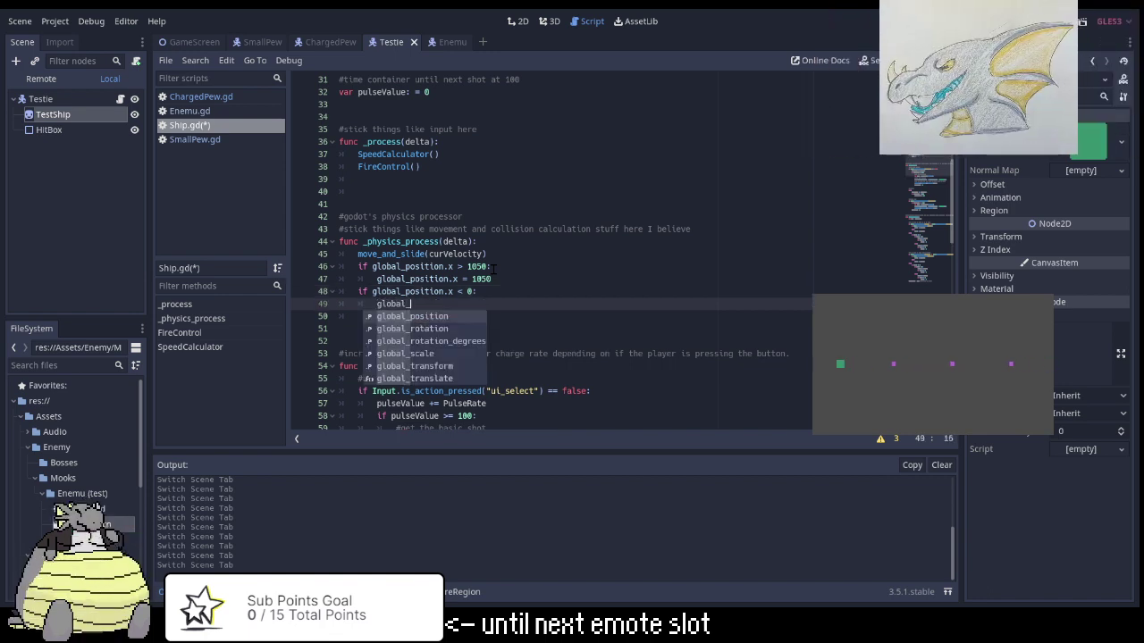
key("Return")
type(".x")
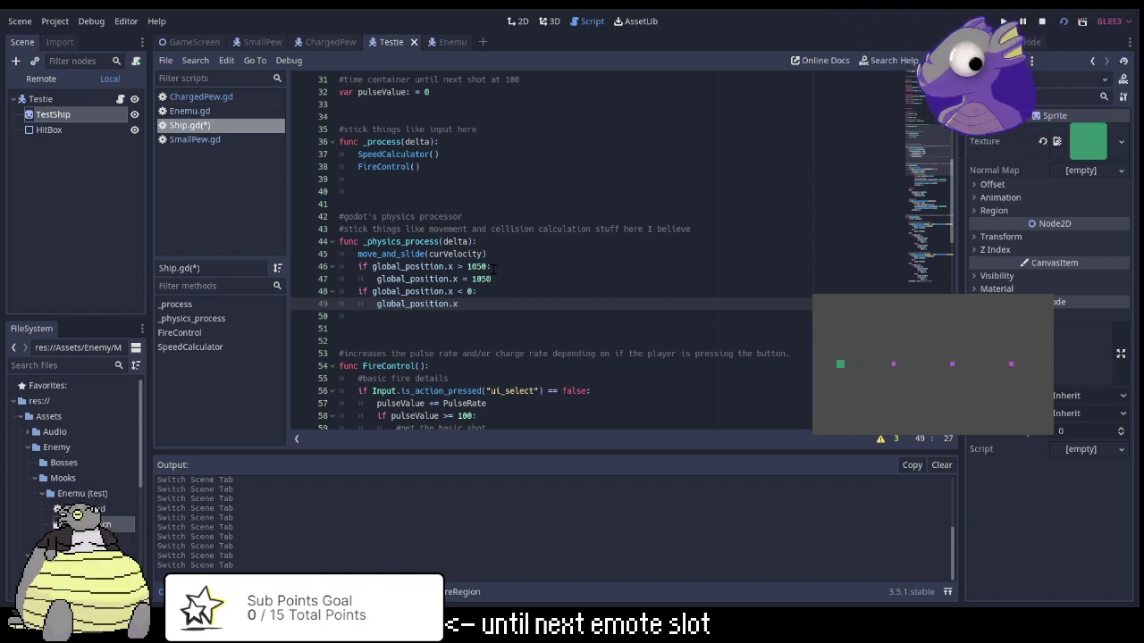
type(" = 0")
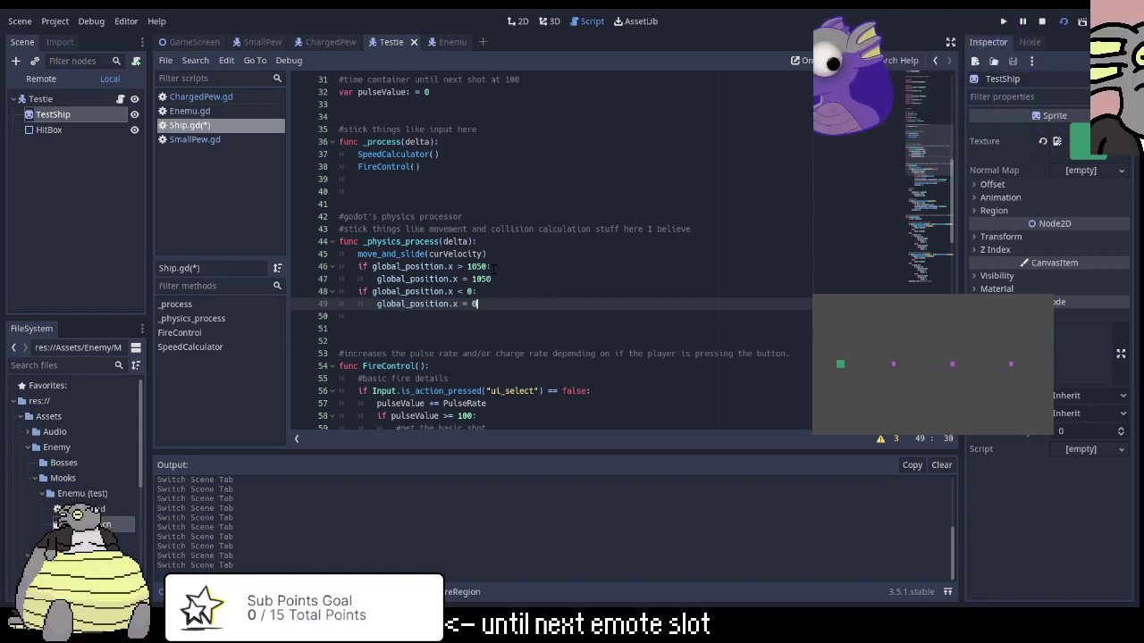
Add a vertical check 'if global_position.y > 0:' that sets global_position.y to 0.
key("Return")
type("if")
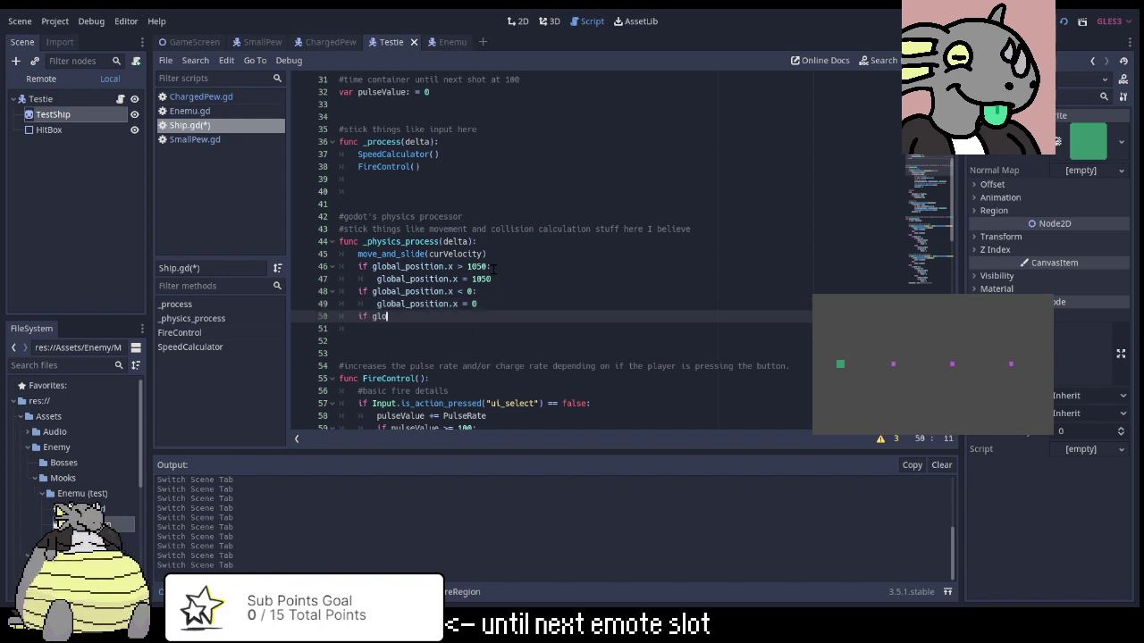
type("global")
key("Return")
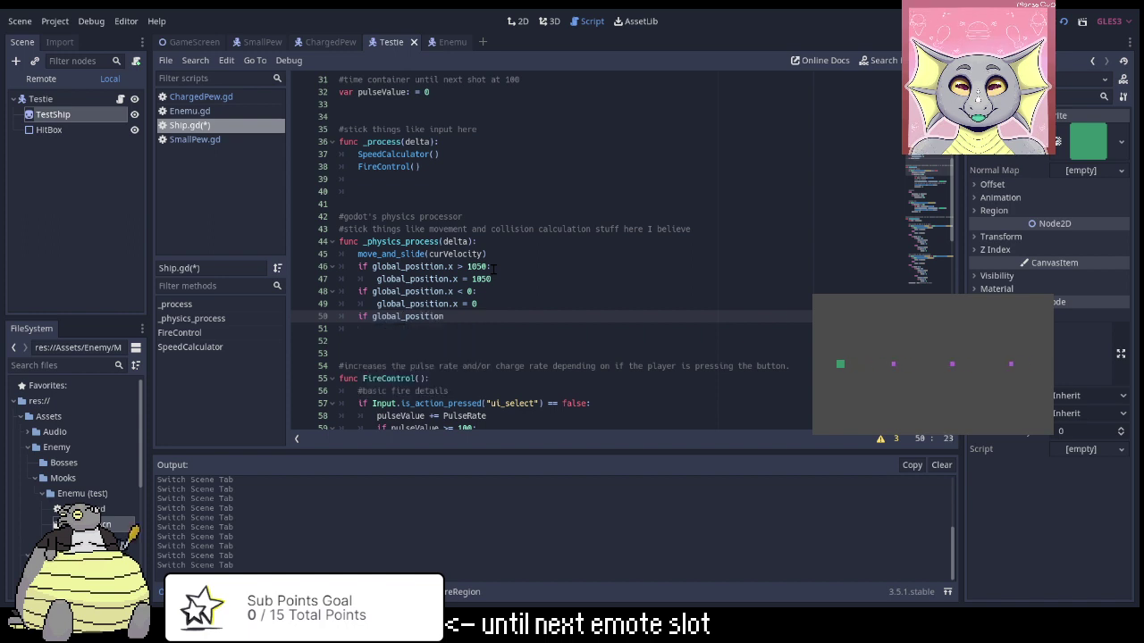
type(".")
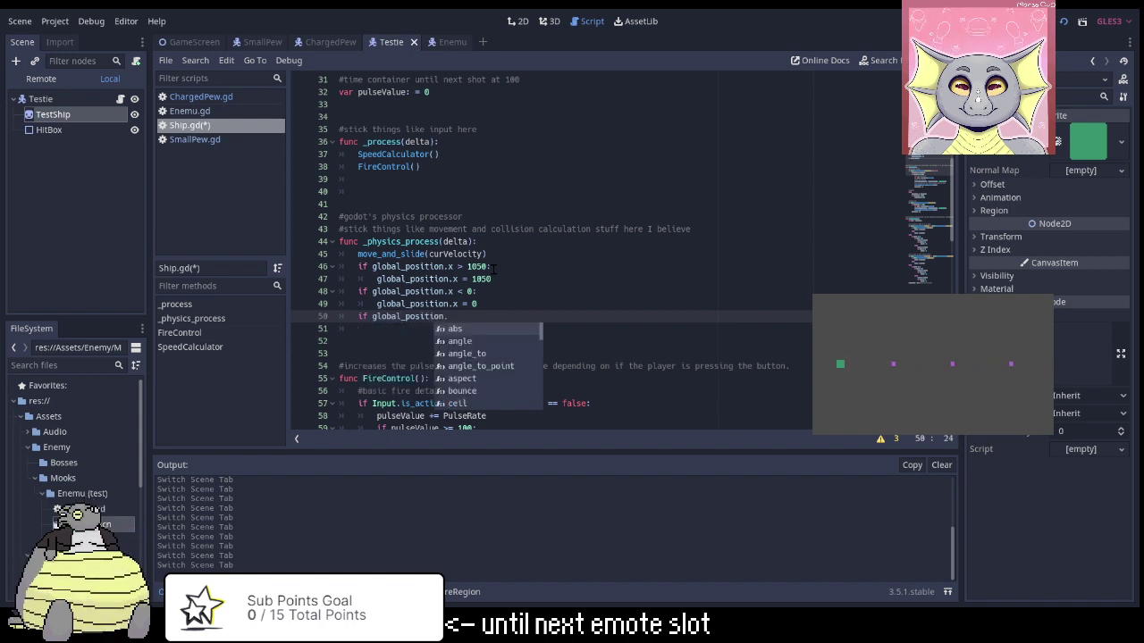
type("y")
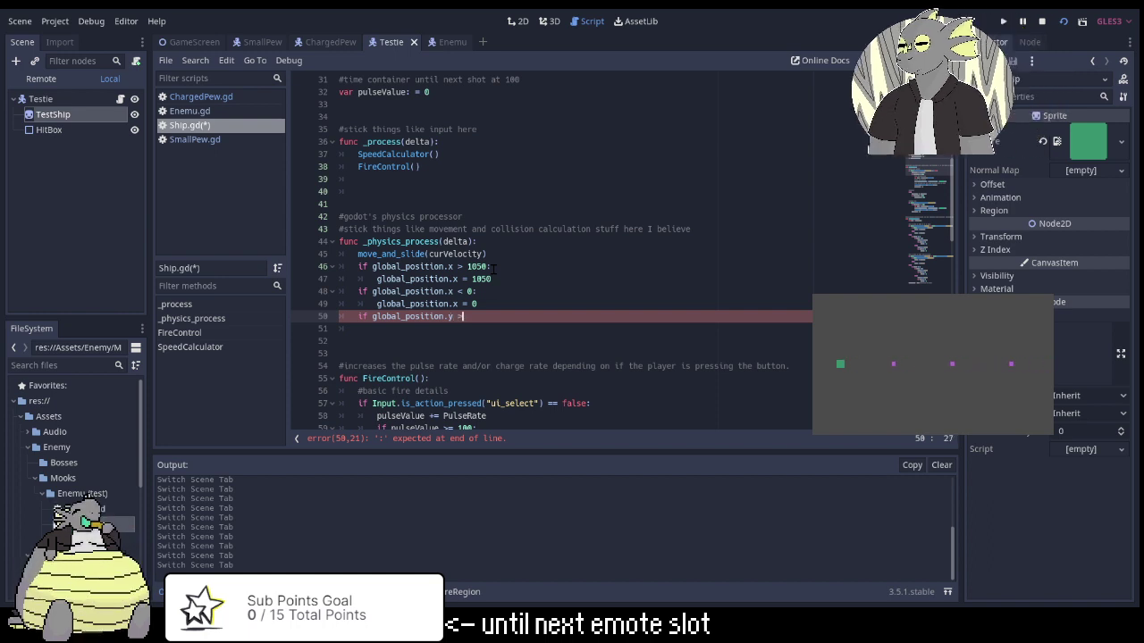
type(" > 0")
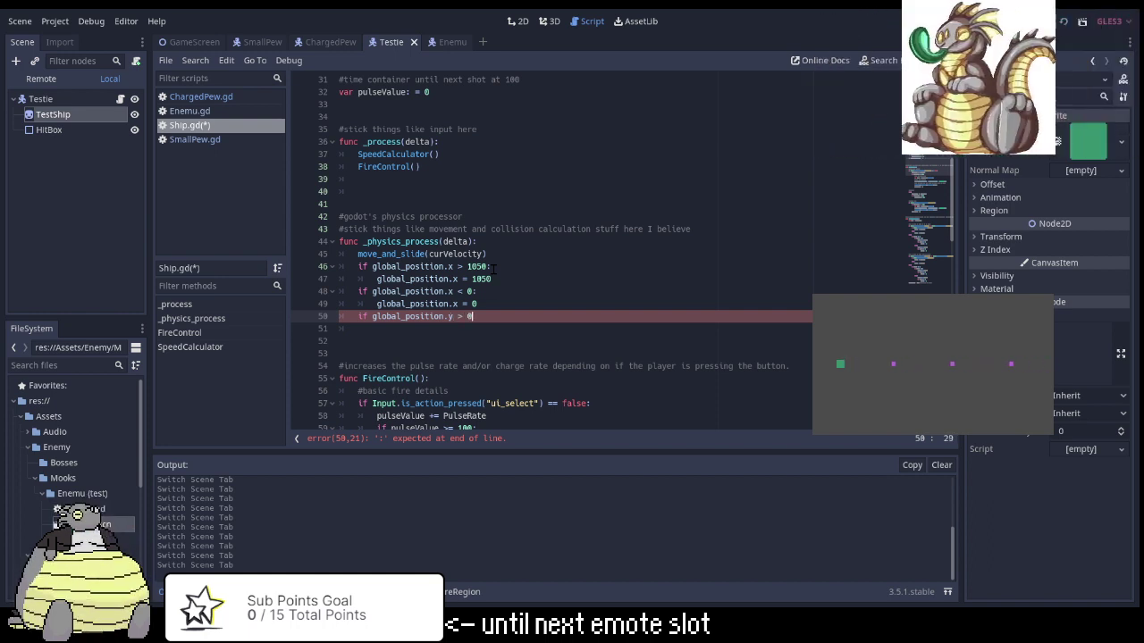
type(":")
key("Return")
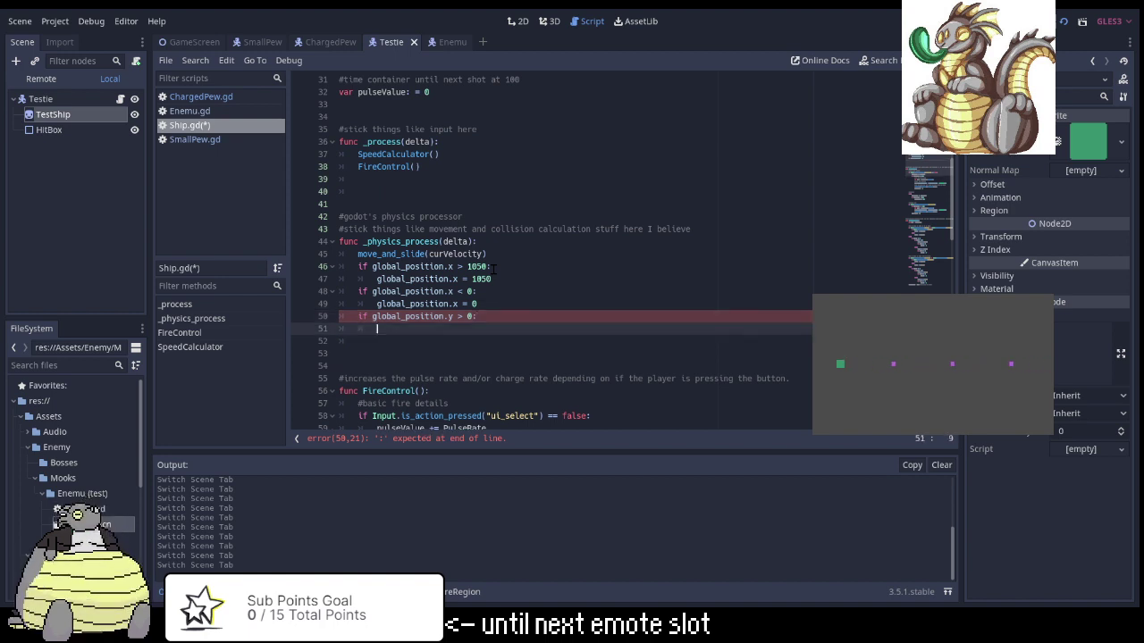
type("global")
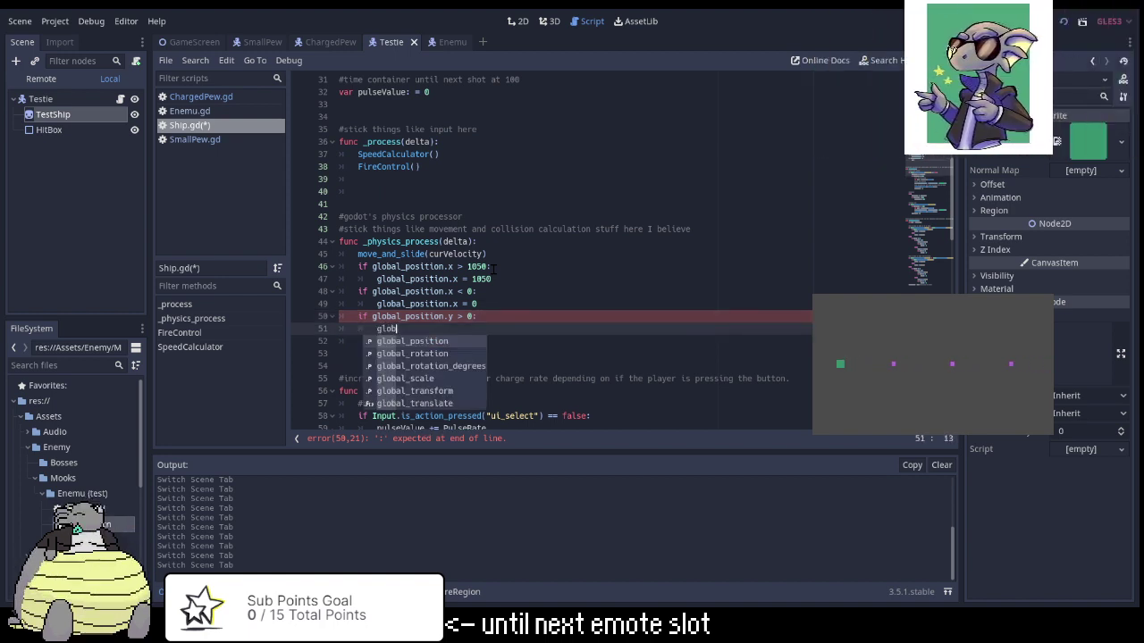
key("Return")
type(".y = ")
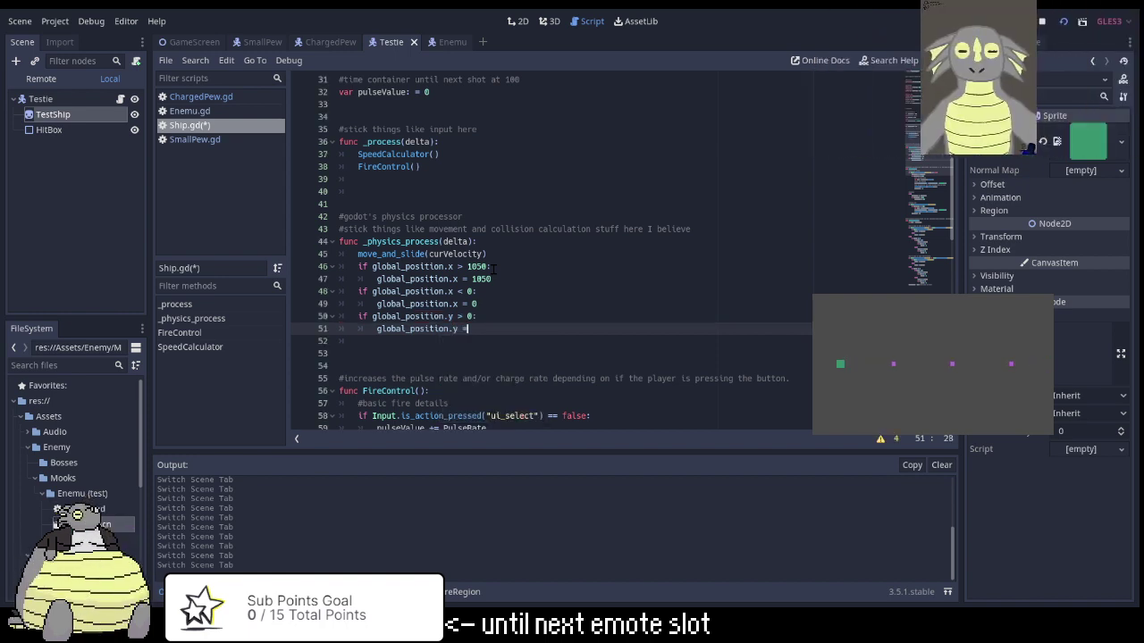
type("0")
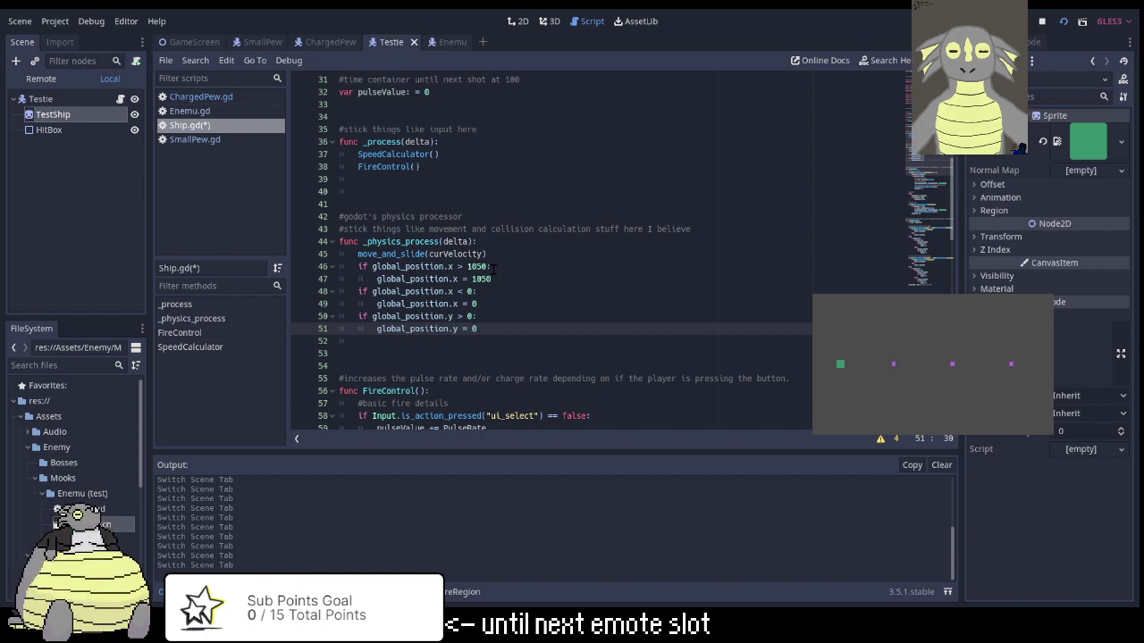
Add a check resetting global_position.y to 650 when it drops below 650, and save Ship.gd.
key("Return")
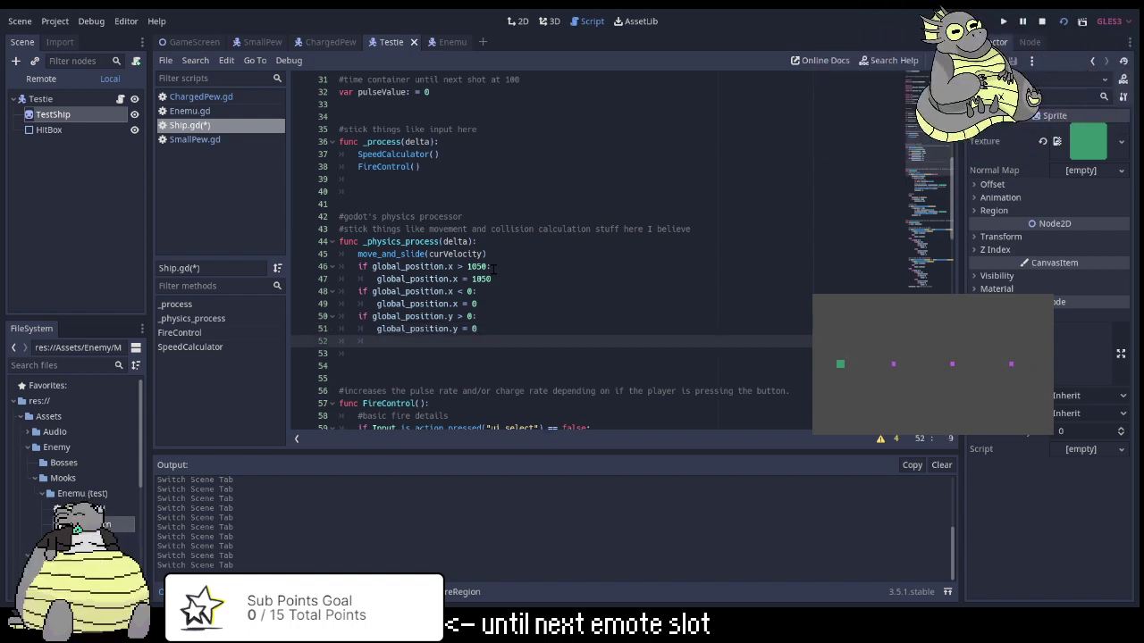
type("if ")
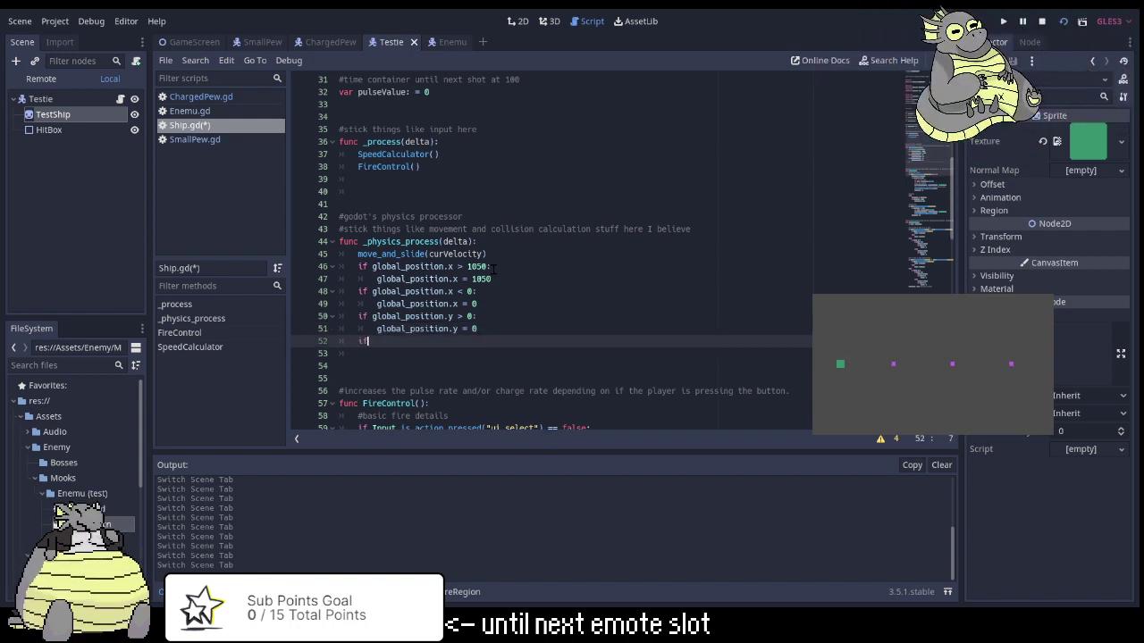
type("global")
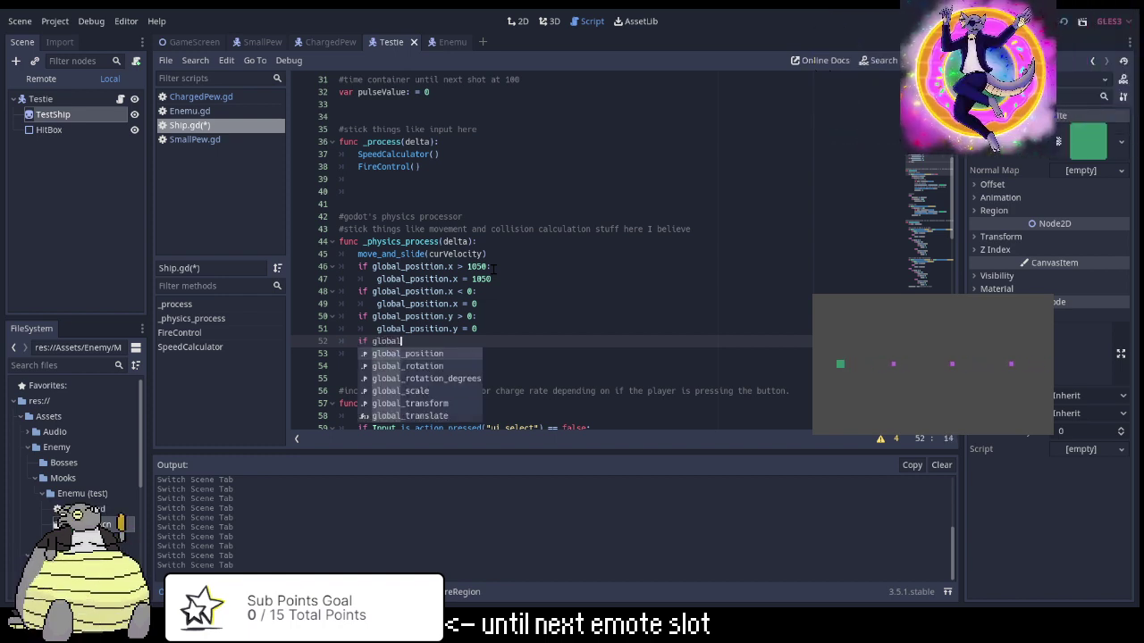
type("_")
key("Return")
type(".")
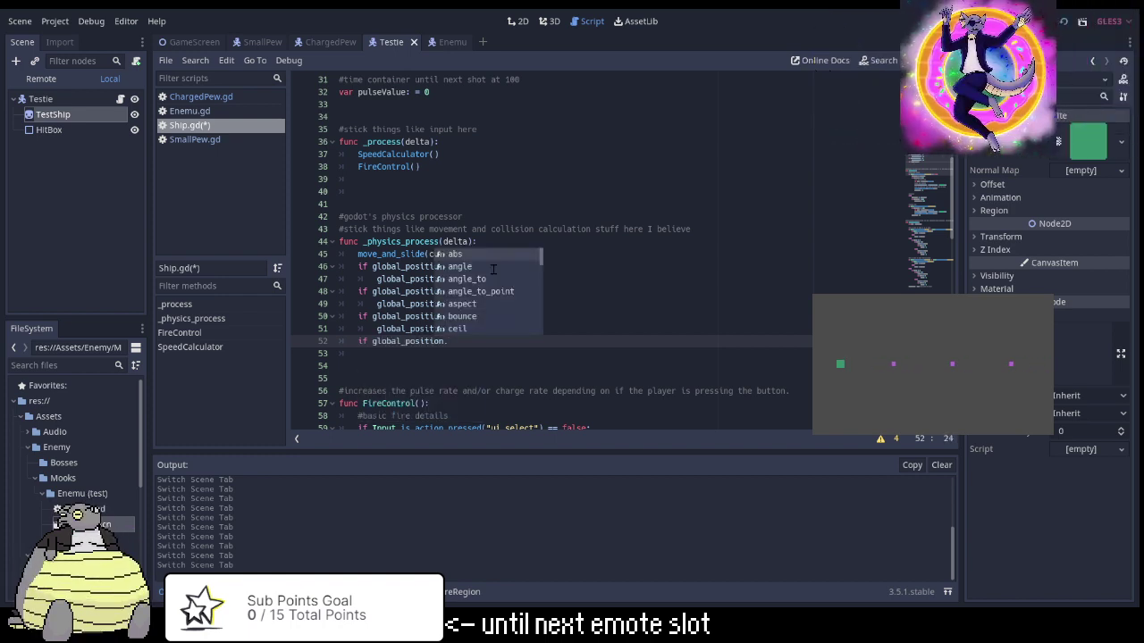
type("y >")
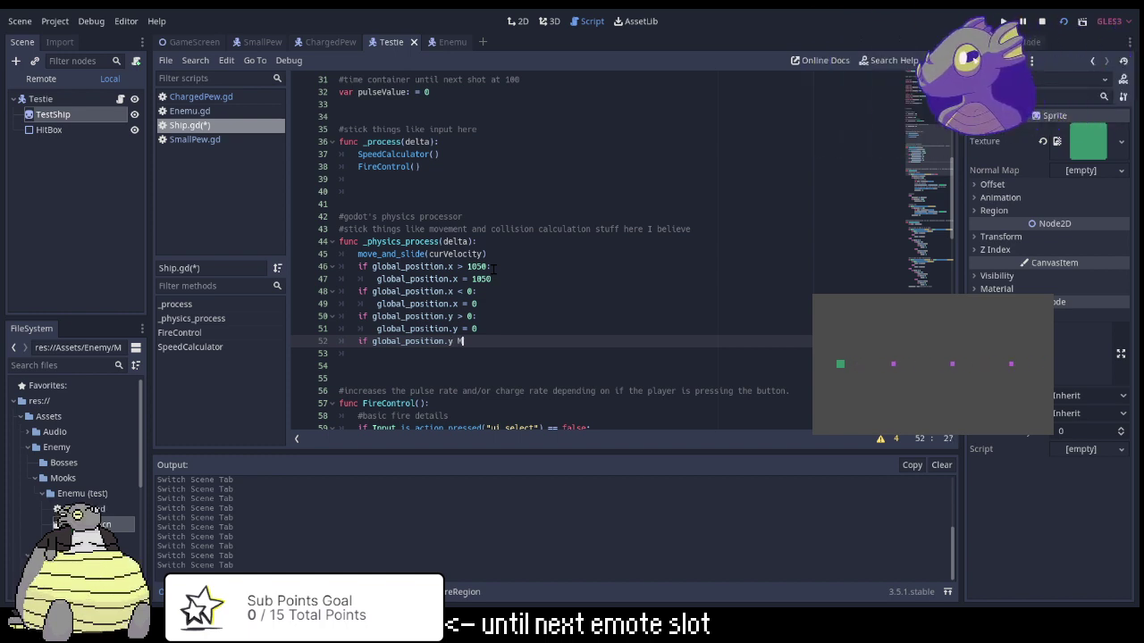
type("< 6")
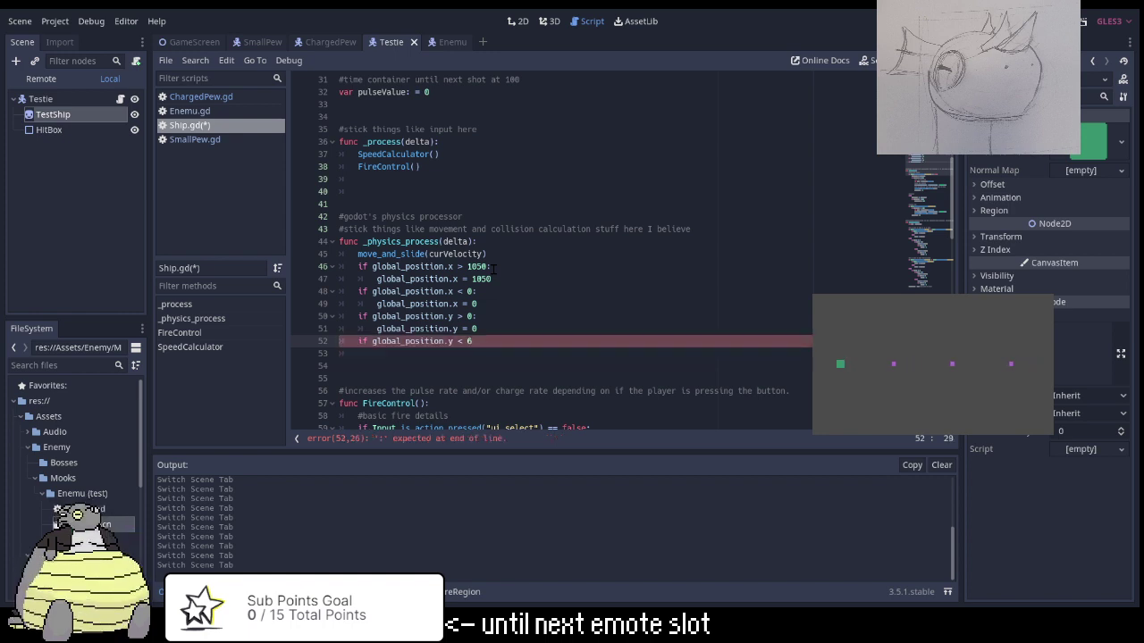
type("50")
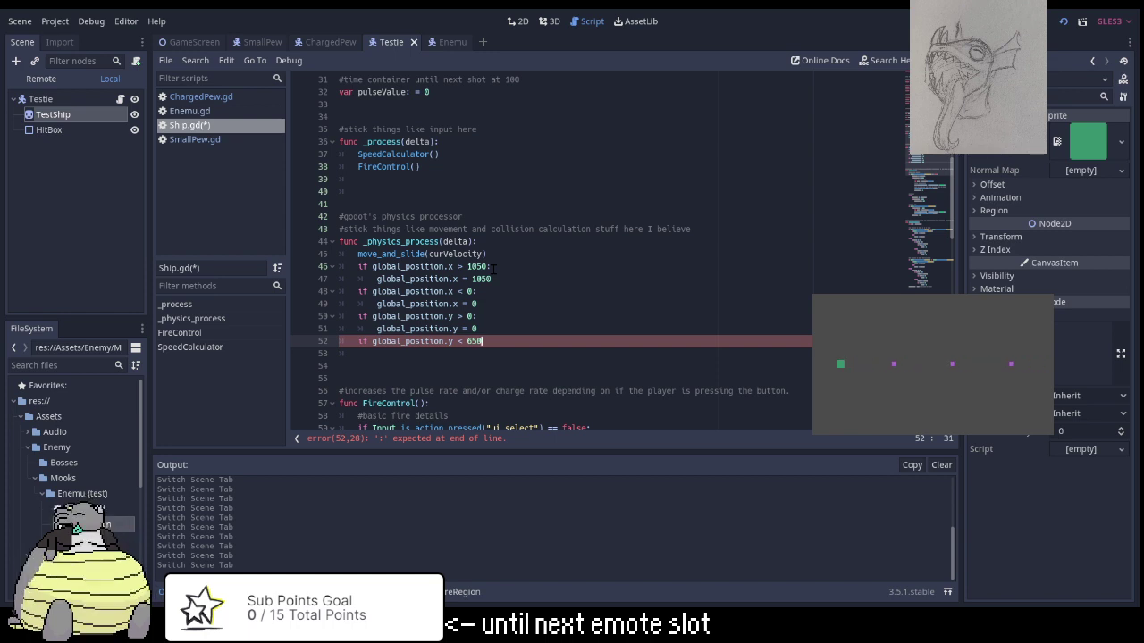
type(":")
key("Return")
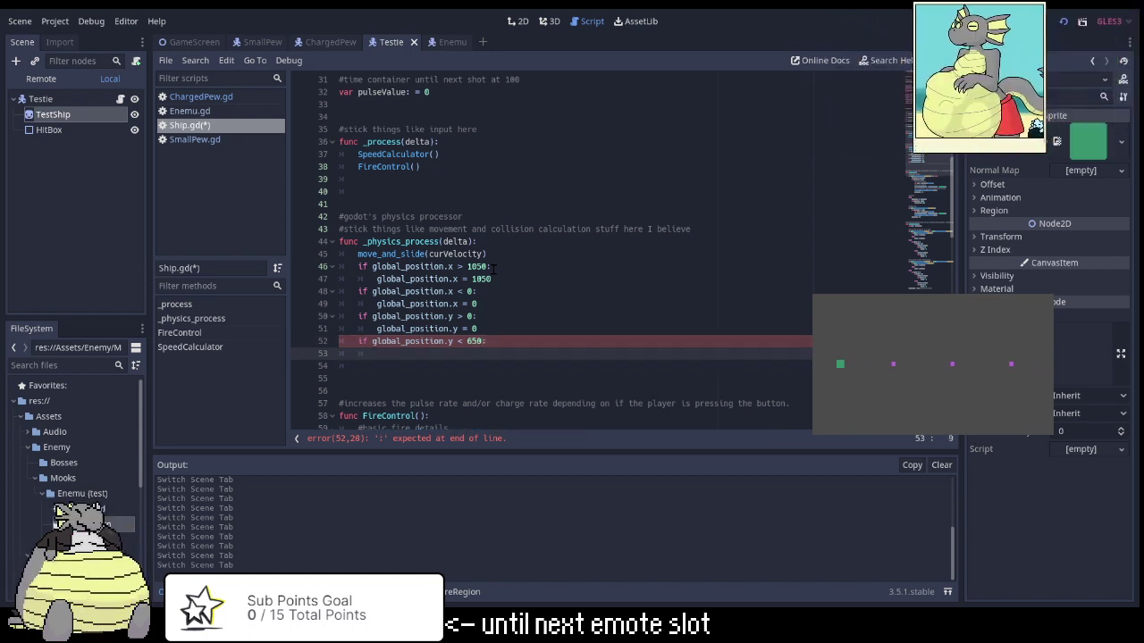
type("glob")
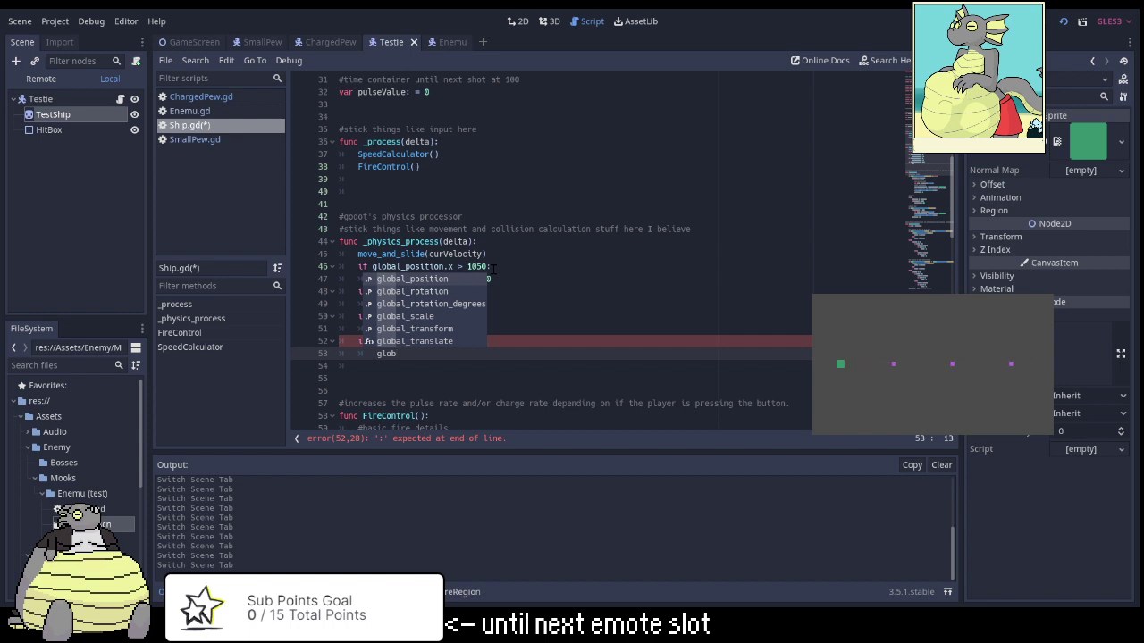
type("al")
key("Return")
type(".y")
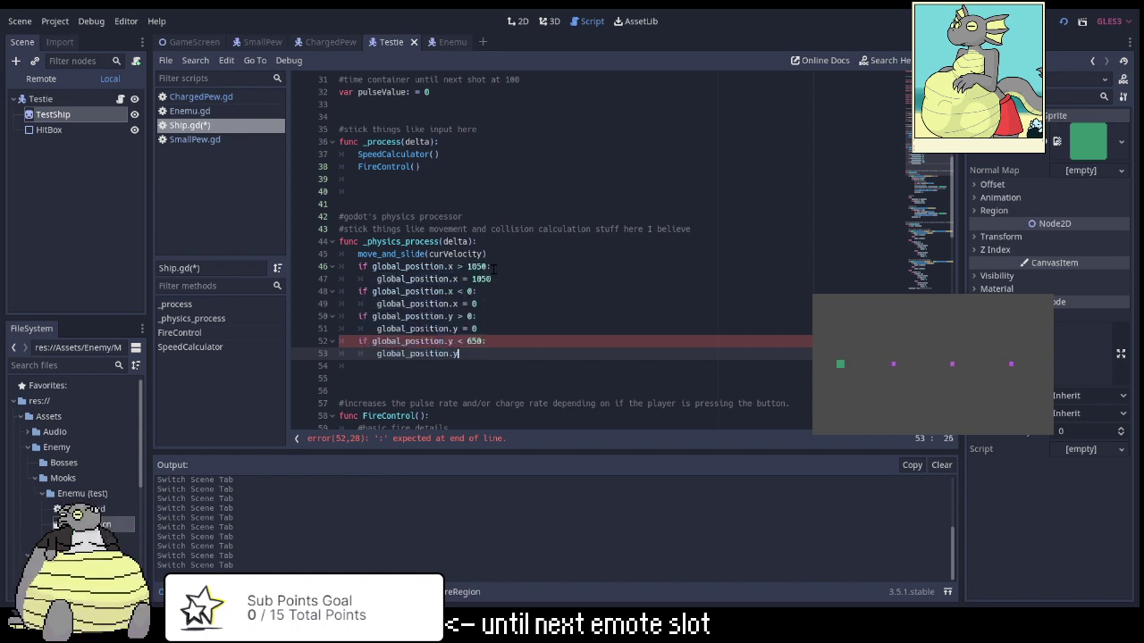
type(" = 6")
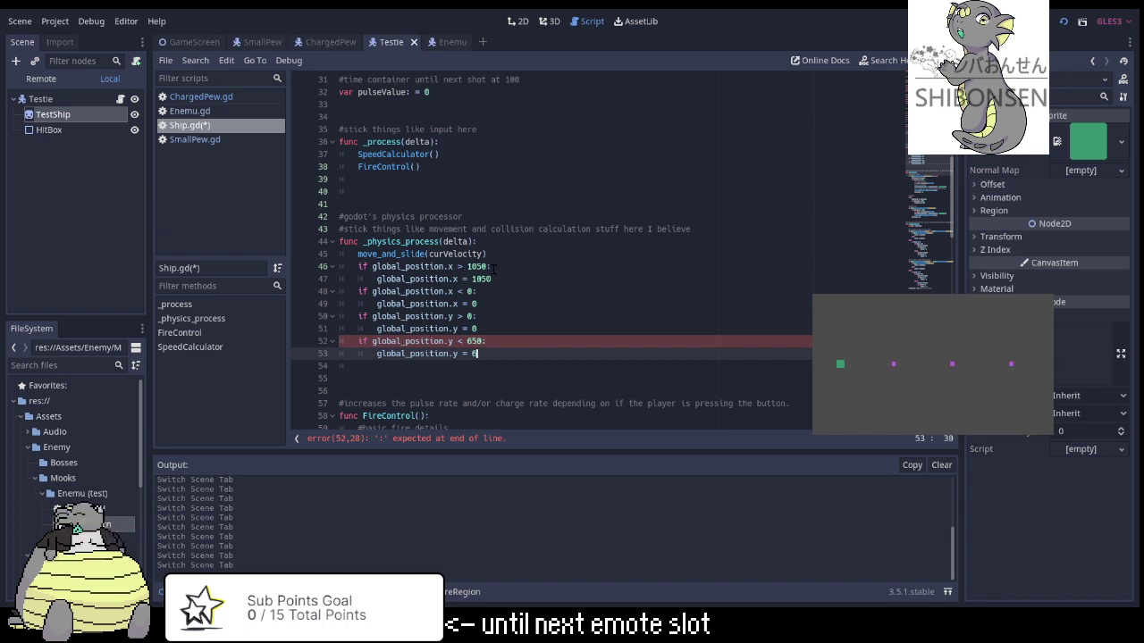
type("50")
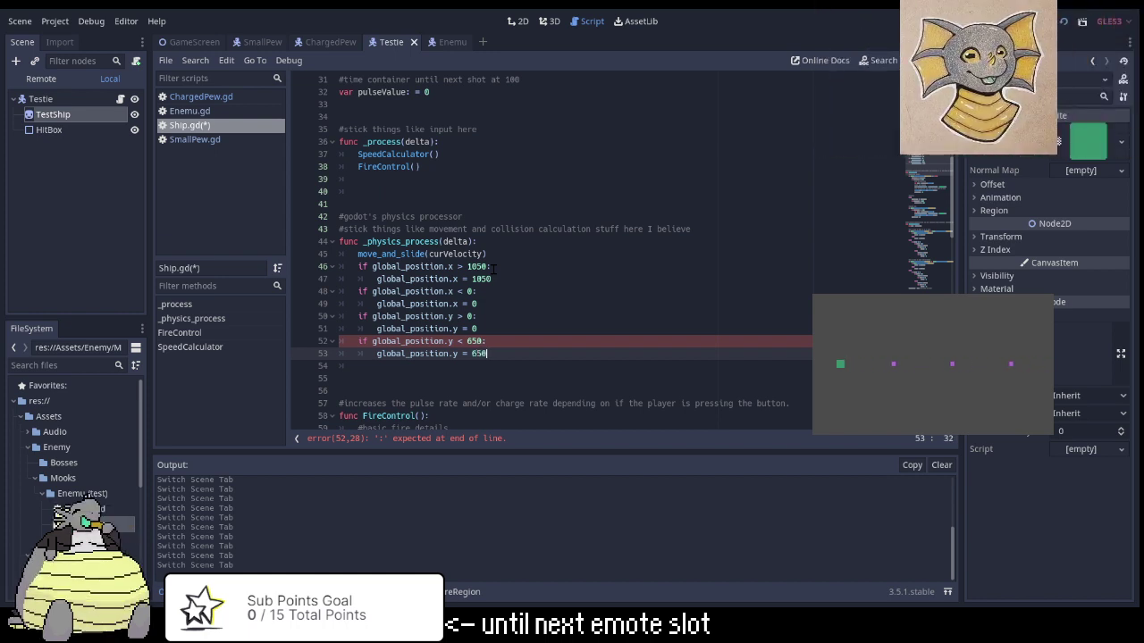
key("ctrl+s")
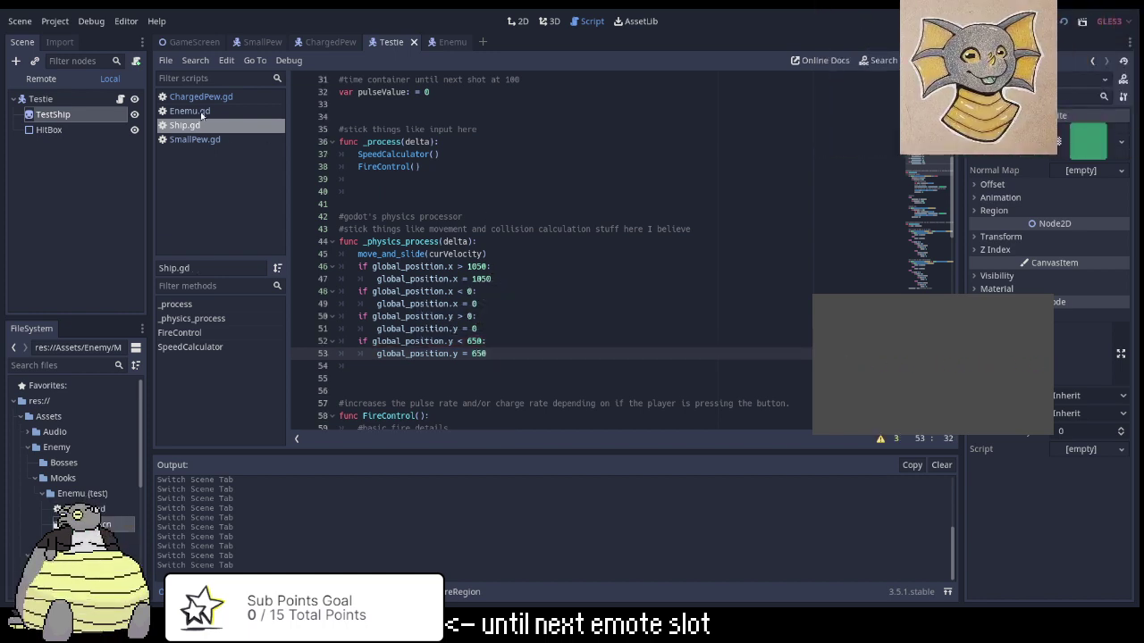
Switch to the GameScreen scene, run it to test the ship limits, and stop it with F8.
left_click(192, 42)
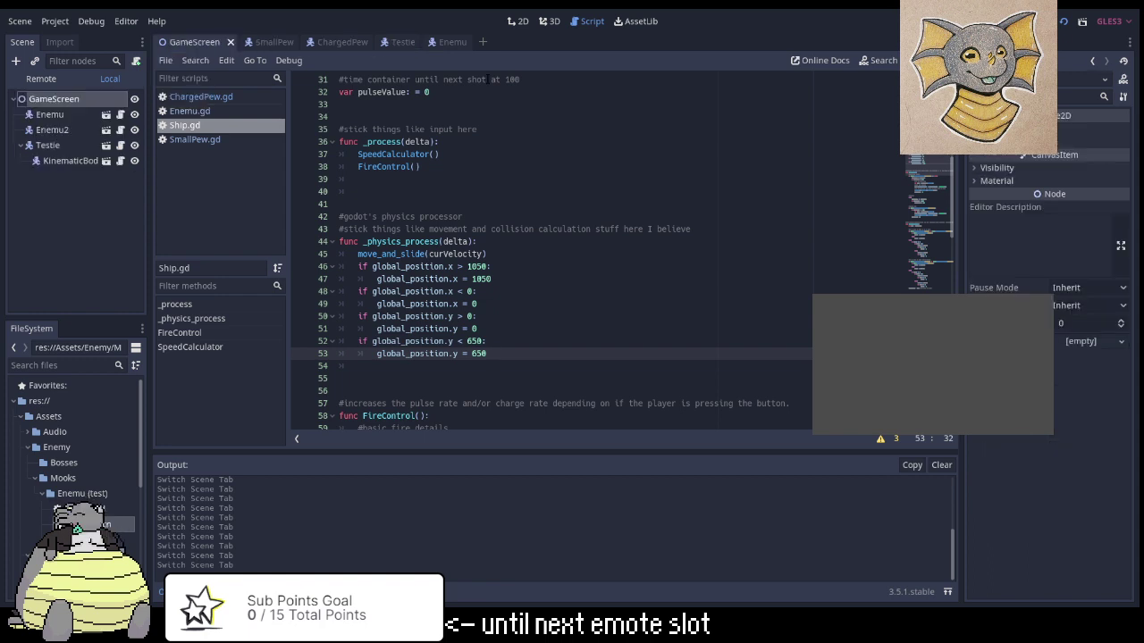
left_click(1079, 22)
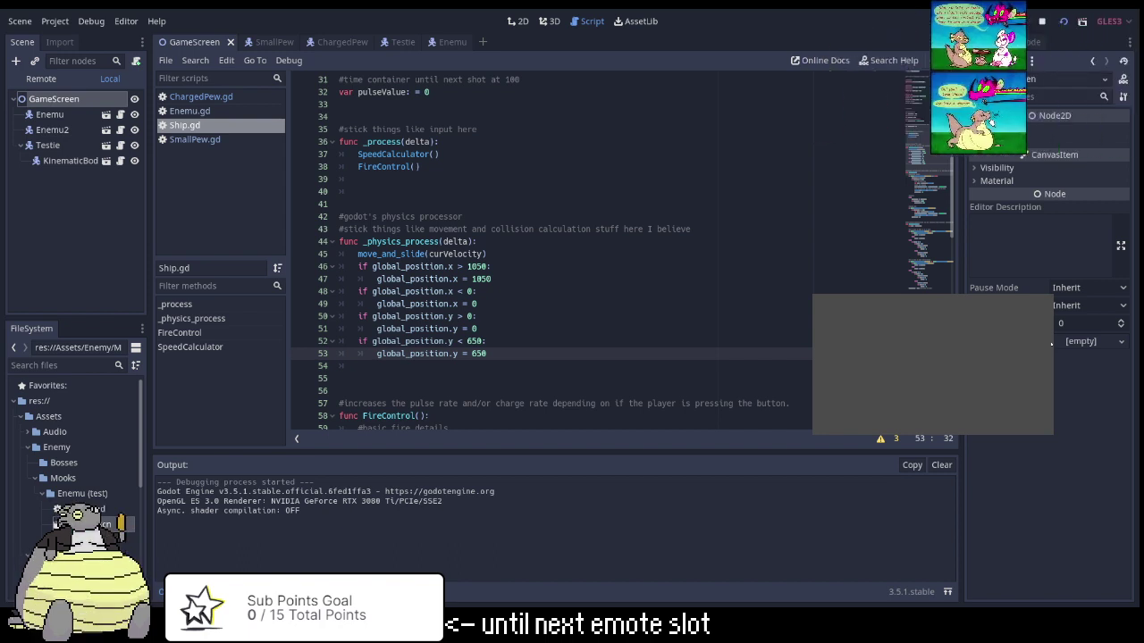
key("F8")
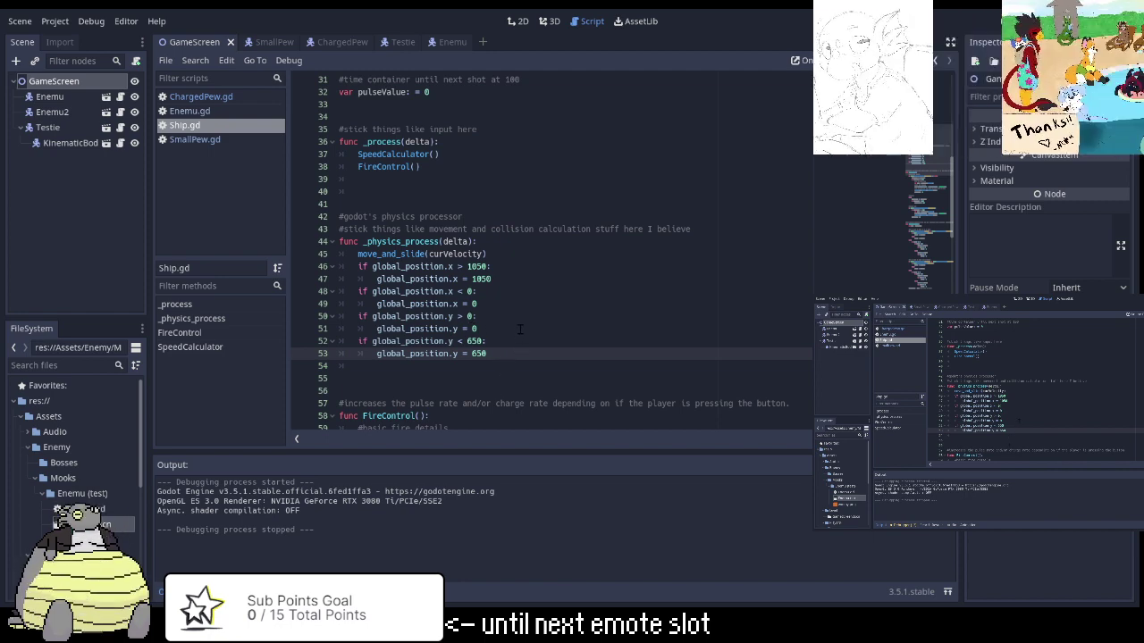
Make line 53's bound -650, save, and test-run the game before closing it.
key("Up")
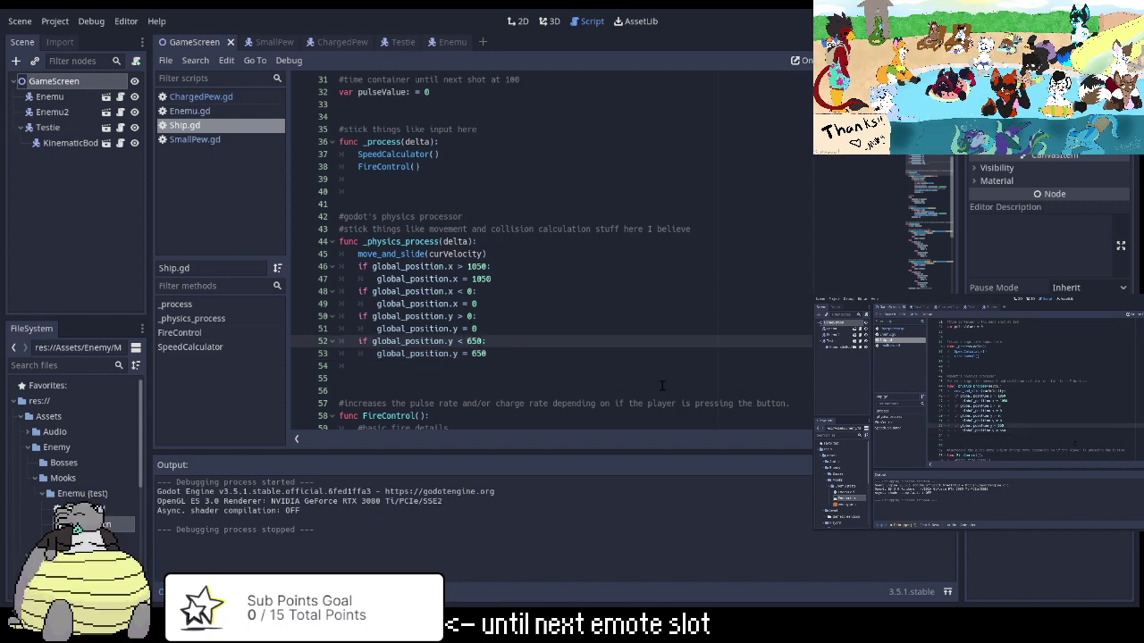
key("Down")
type("-")
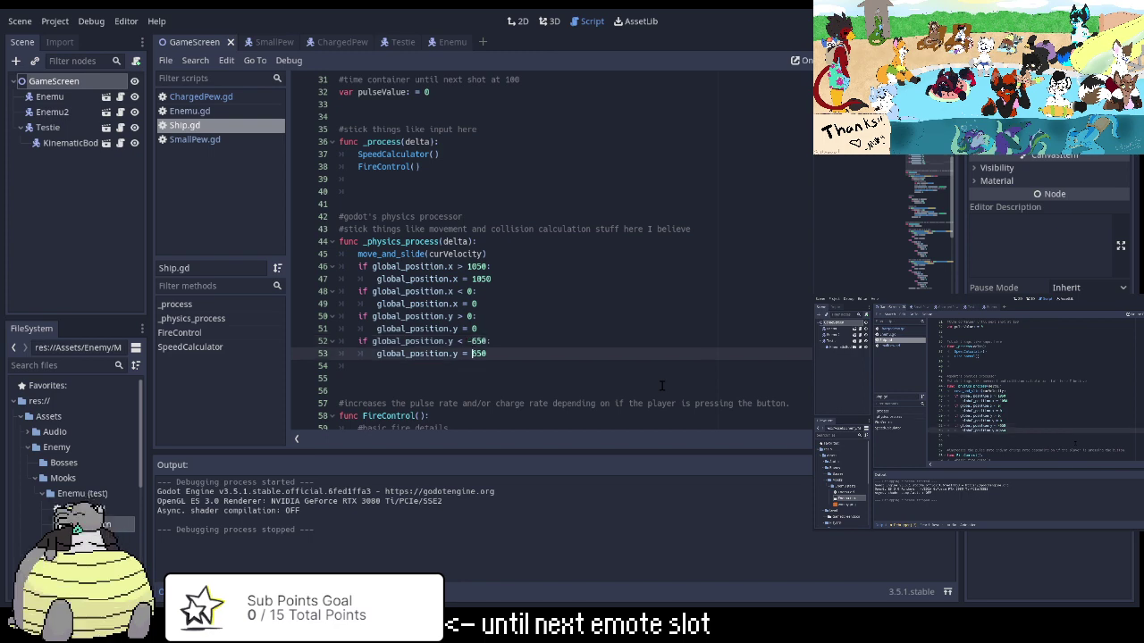
key("ctrl+s")
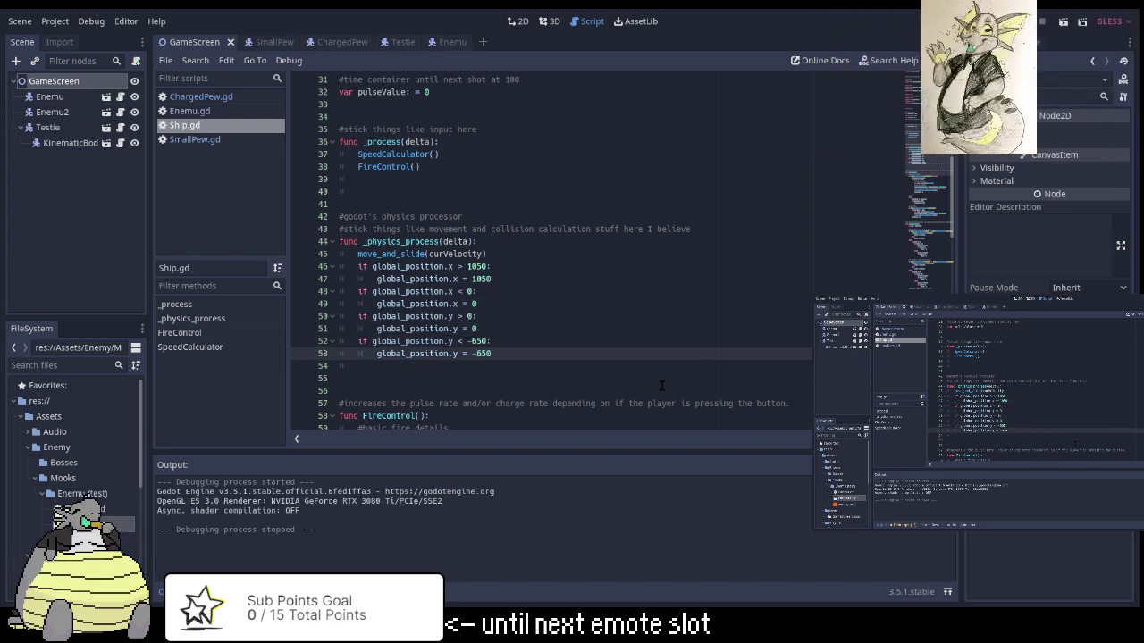
left_click(1063, 23)
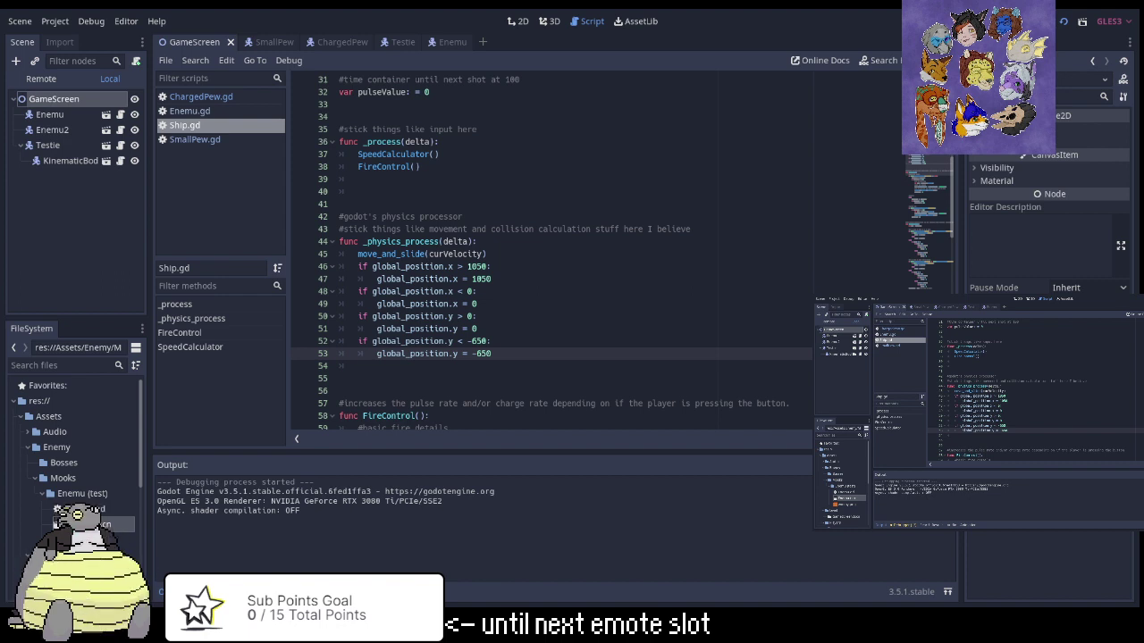
key("alt+F4")
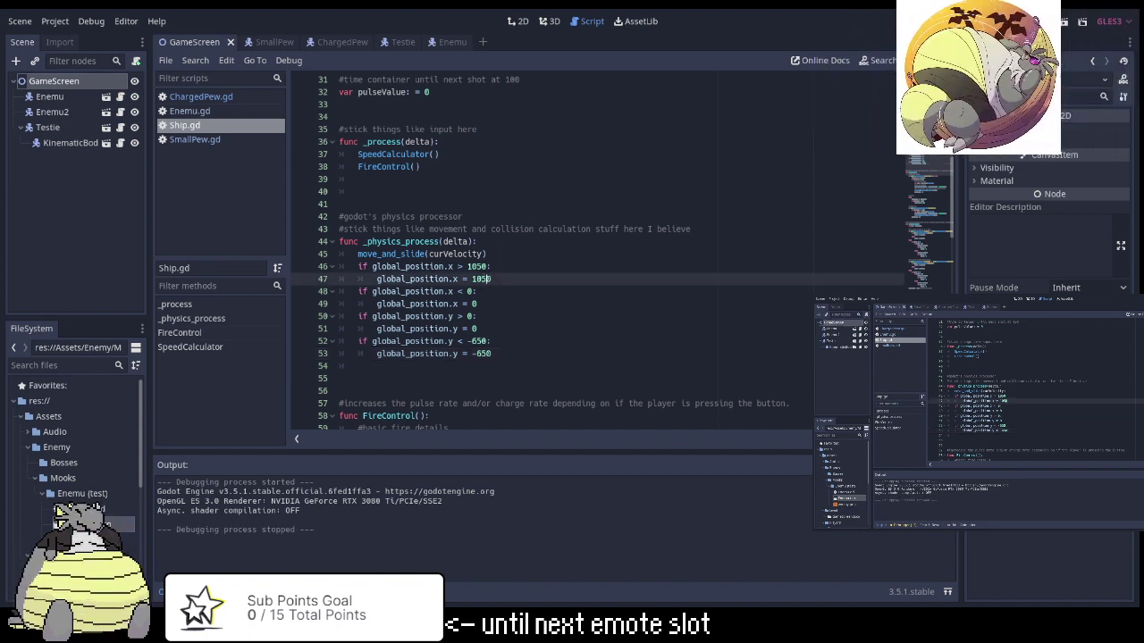
type("0")
Change the ship's right-edge limit from 1050 to 1000 and save Ship.gd.
left_click(489, 266)
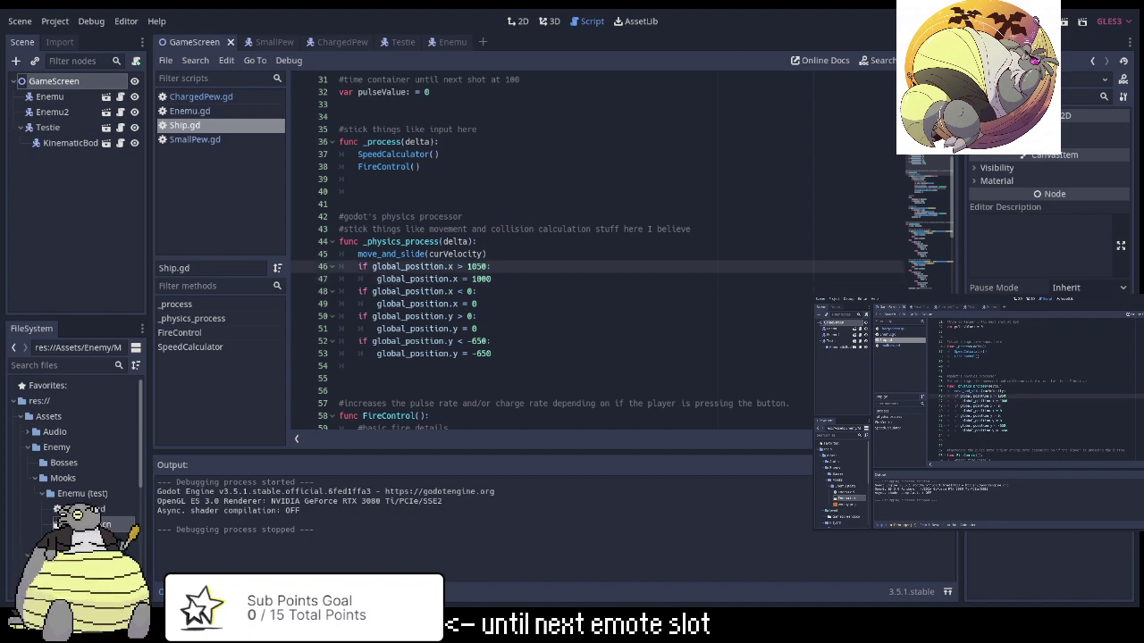
key("BackSpace")
type("0")
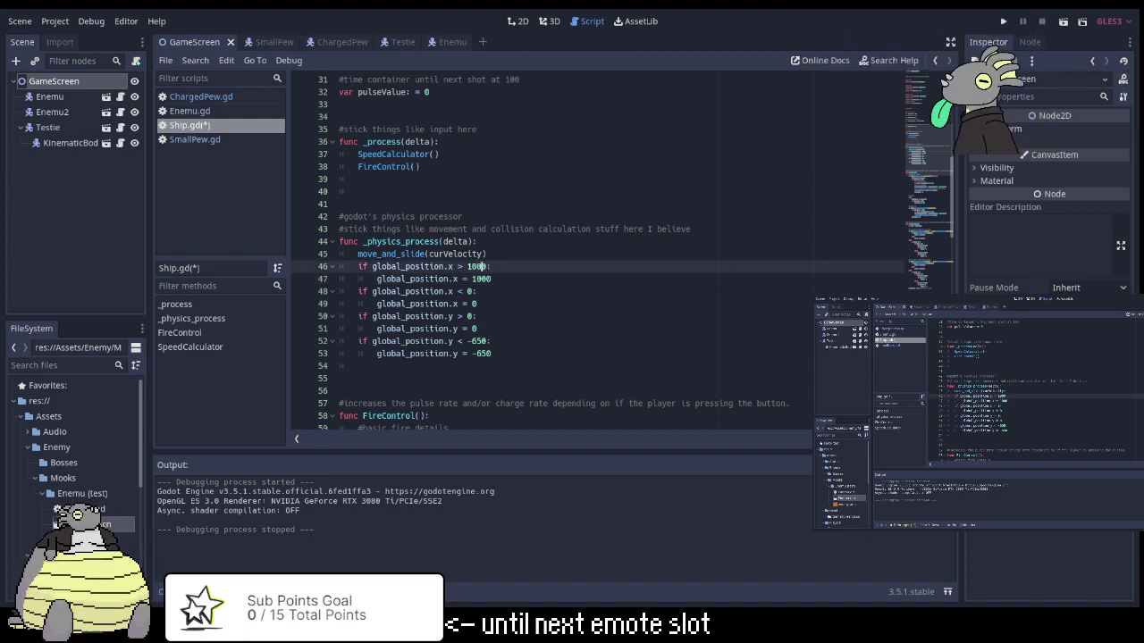
key("Down")
key("Down")
key("Down")
key("Down")
key("Down")
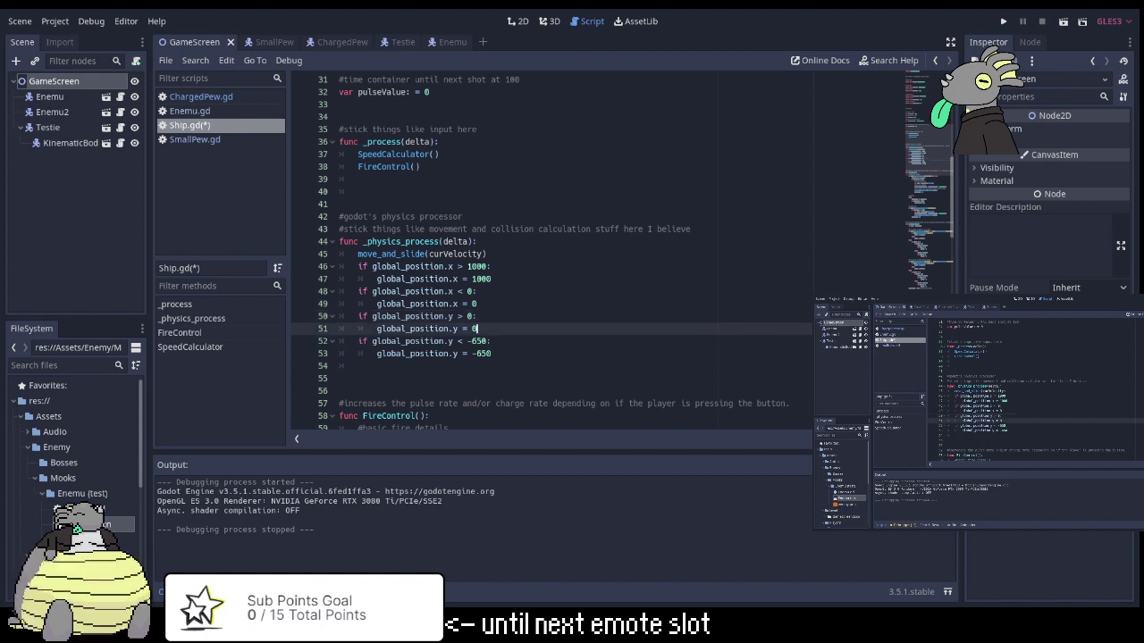
key("Up")
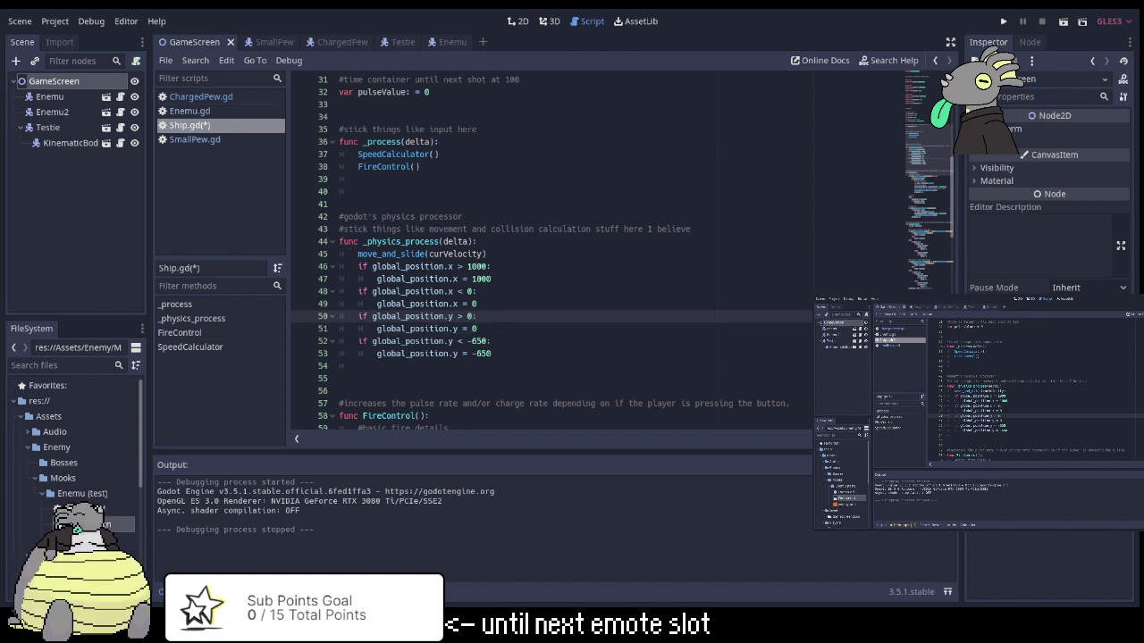
key("Down")
key("Down")
key("Down")
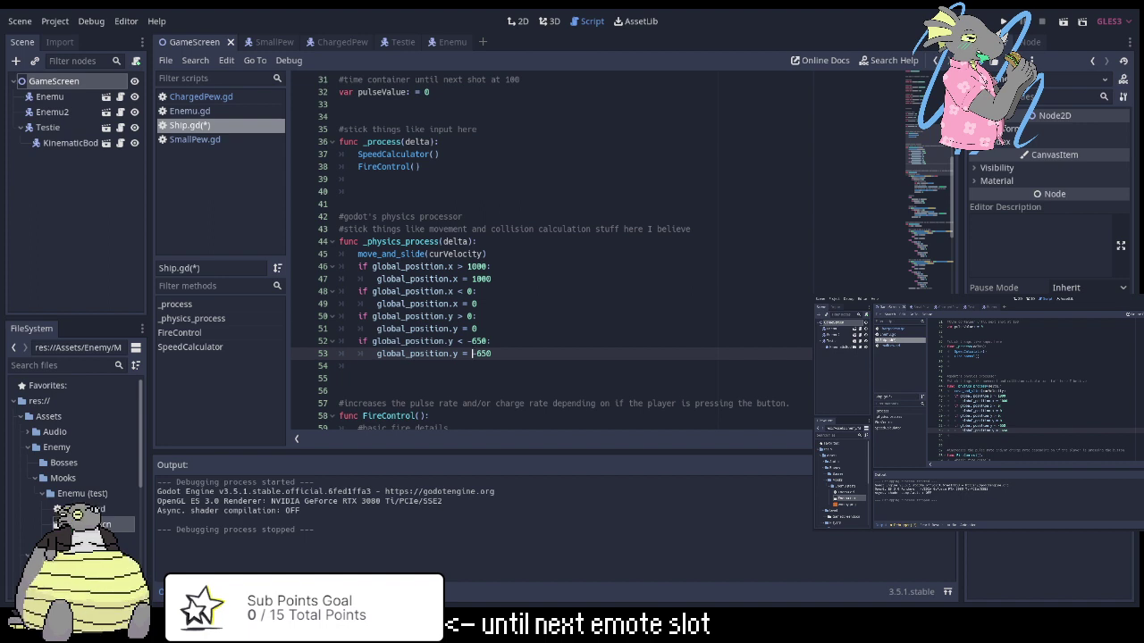
key("ctrl+s")
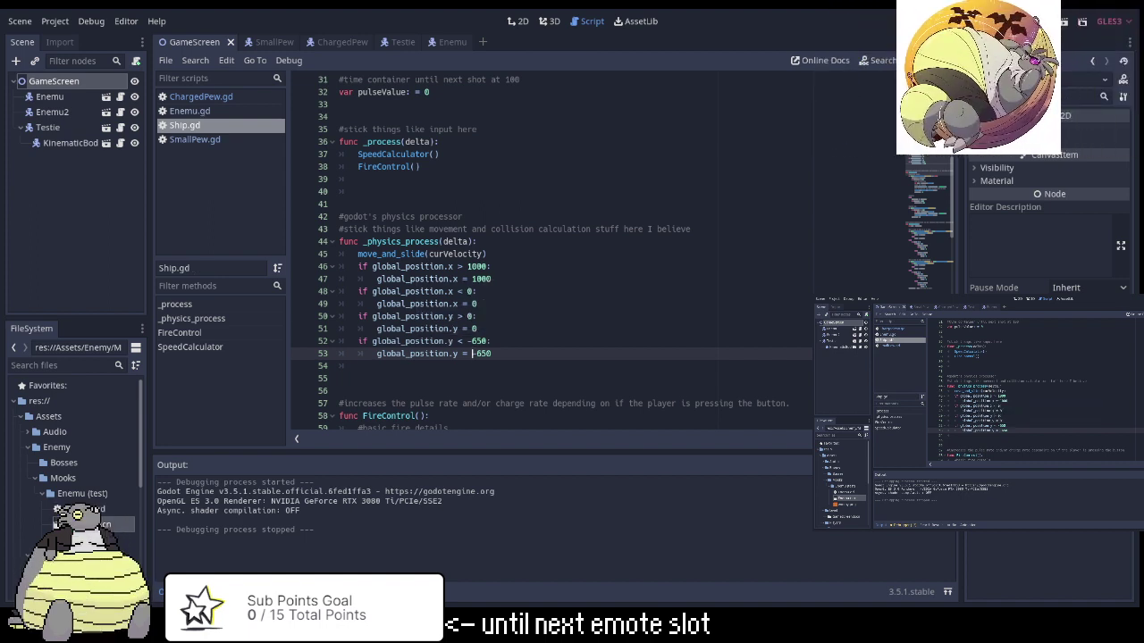
Restore line 53's value to 650, flip line 50 to 'y < 0', and save.
left_click(471, 341)
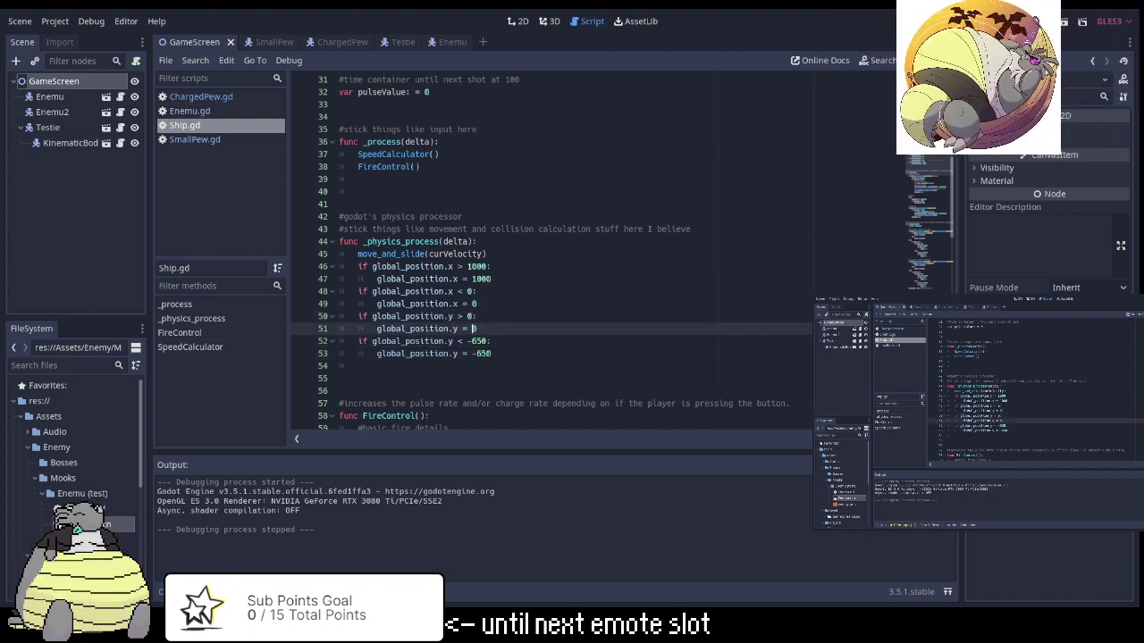
left_click(477, 354)
key("BackSpace")
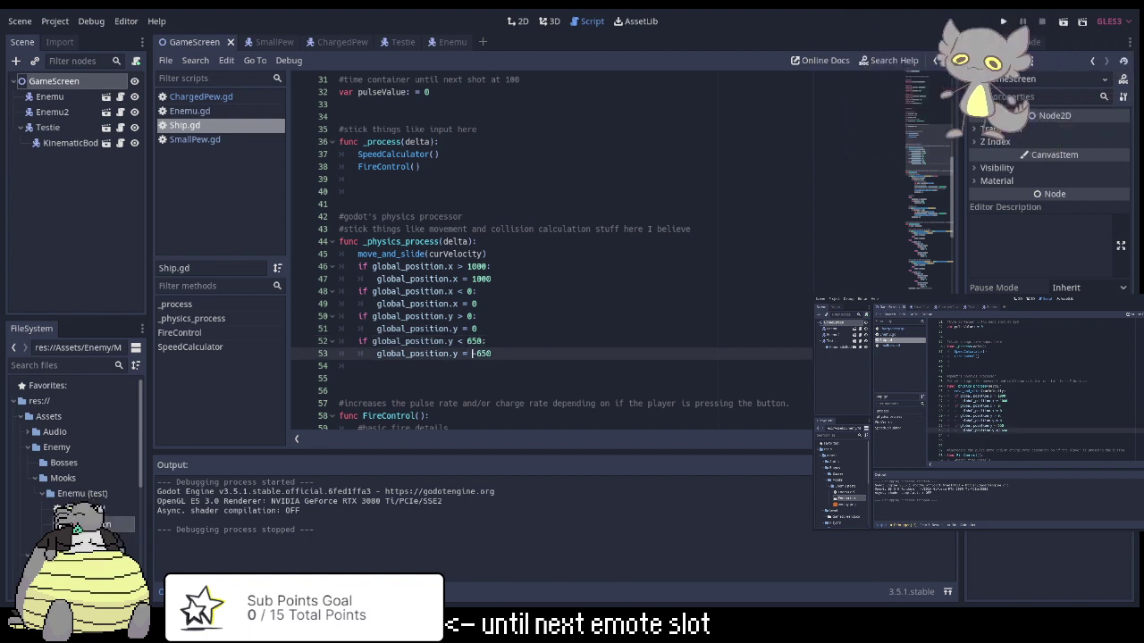
left_click(471, 341)
key("Up")
key("Up")
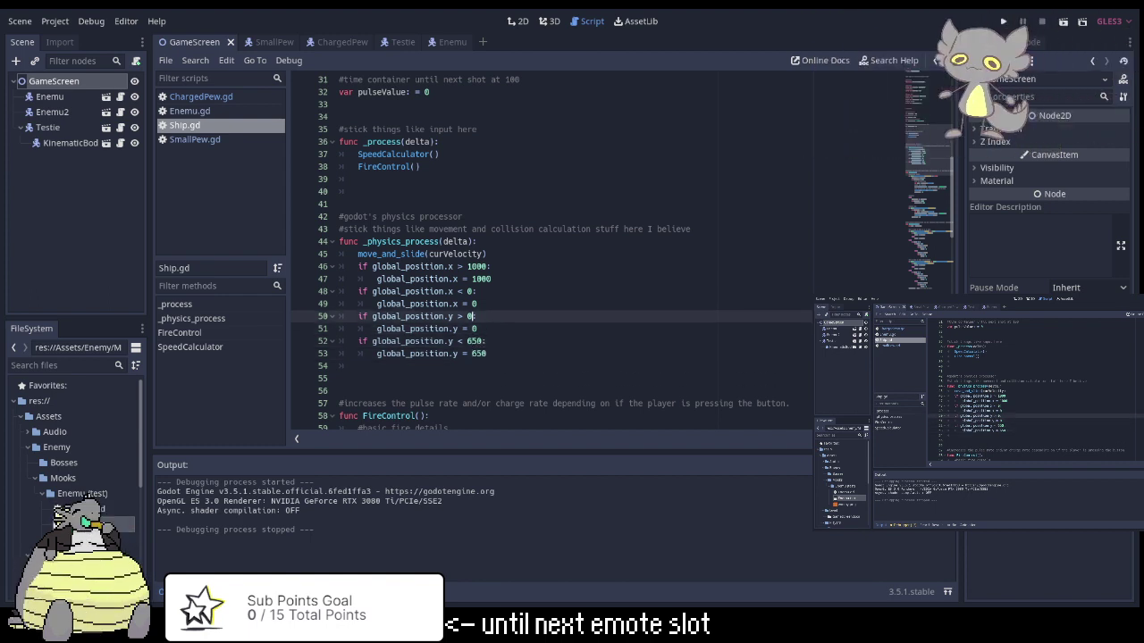
key("BackSpace")
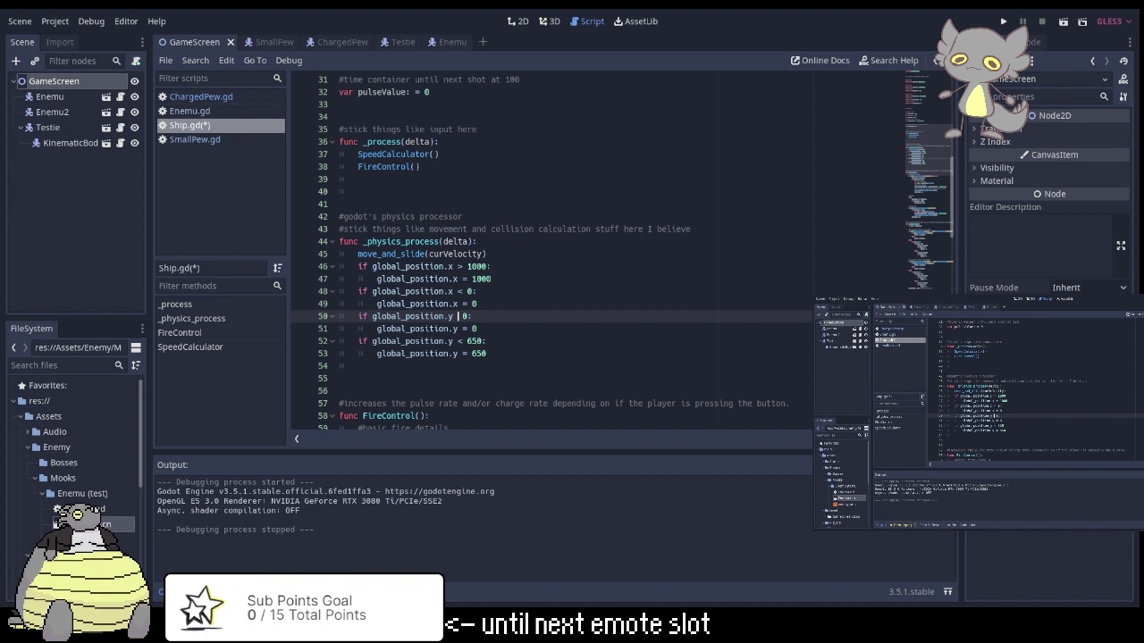
type("<")
key("Down")
key("Down")
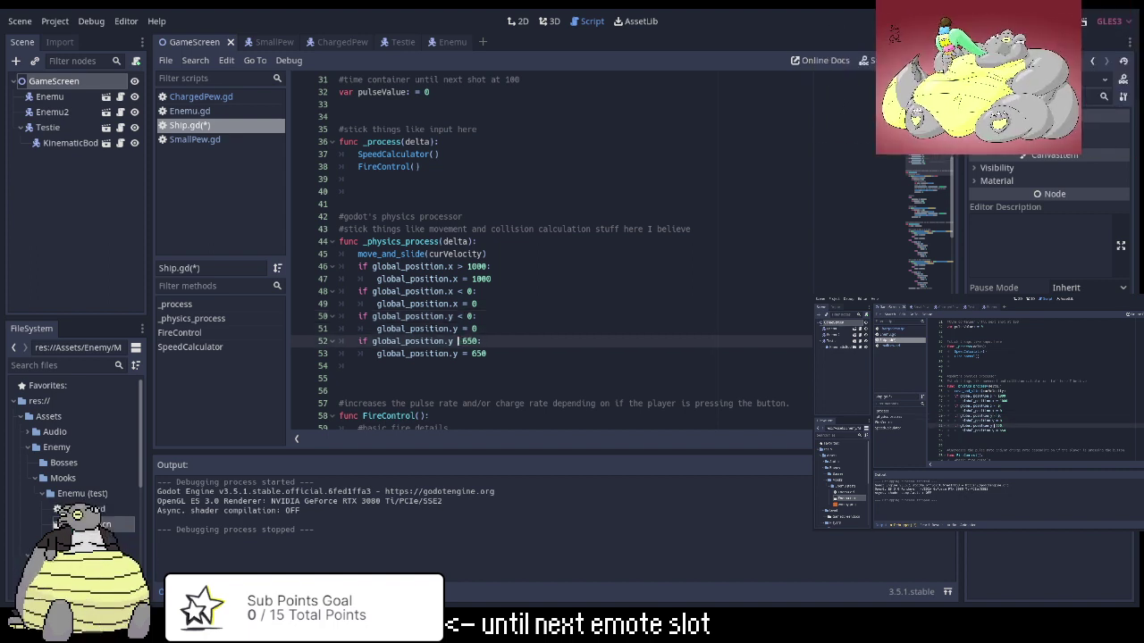
key("ctrl+s")
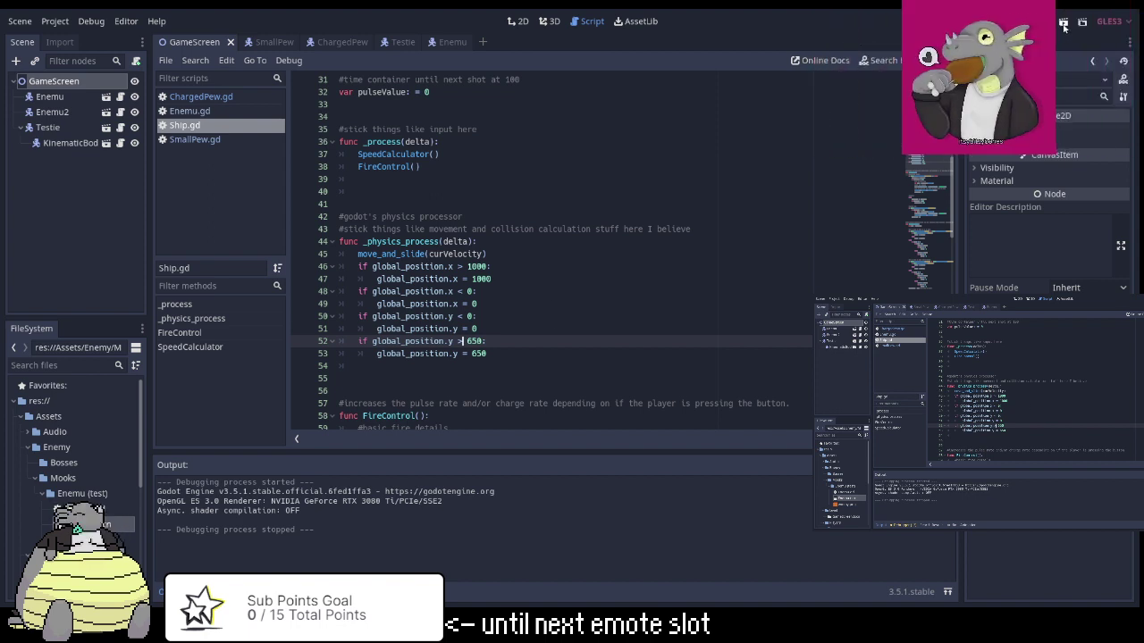
Run the project with the Play button to check the ship's x and y clamping.
left_click(1064, 25)
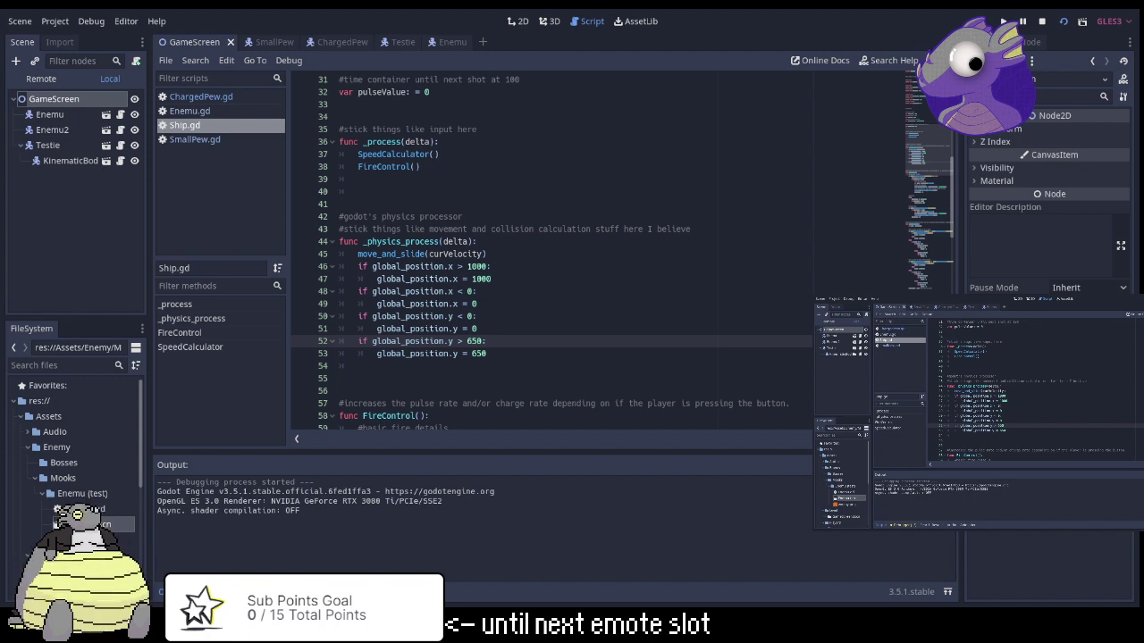
Stop the game, change the ship's bottom bound from 650 to 600, and rerun with F5.
key("F8")
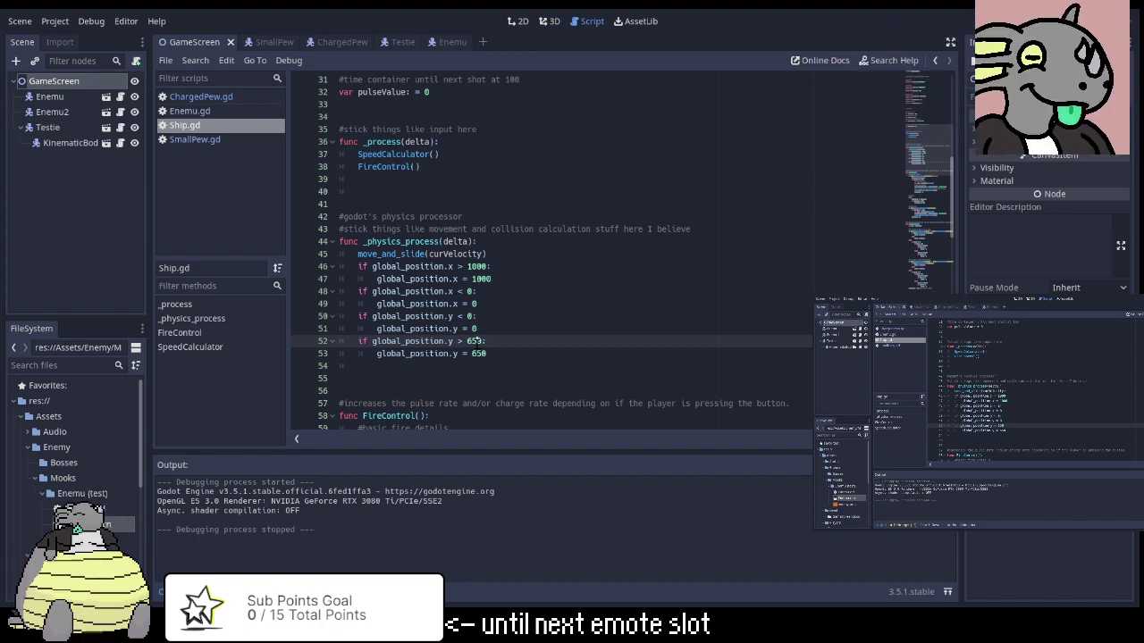
left_click(480, 340)
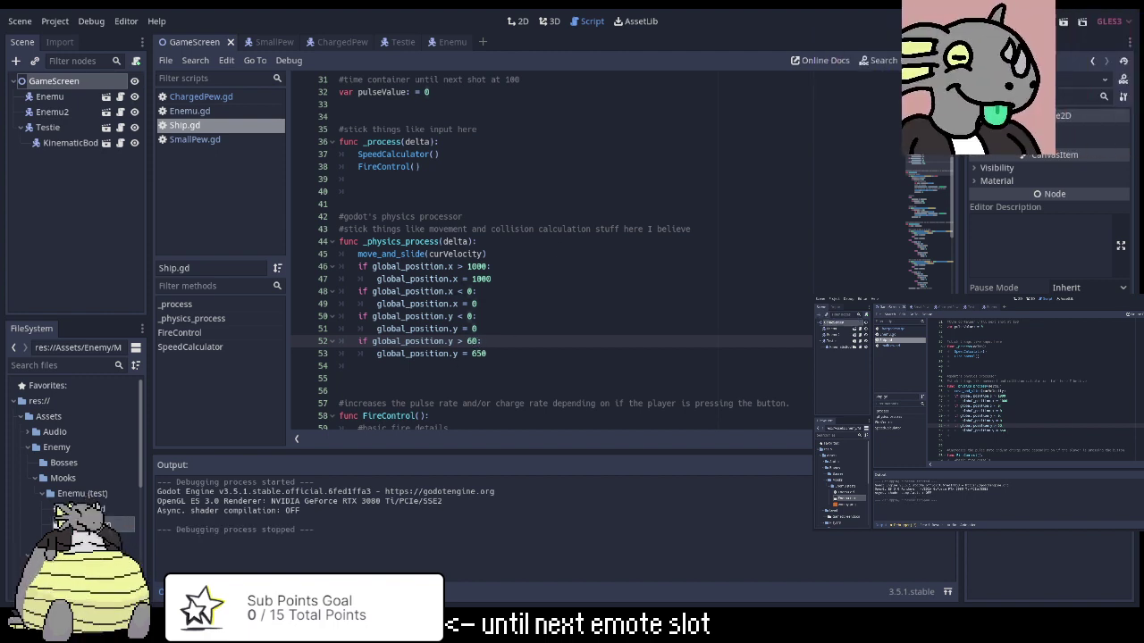
type("0")
key("Down")
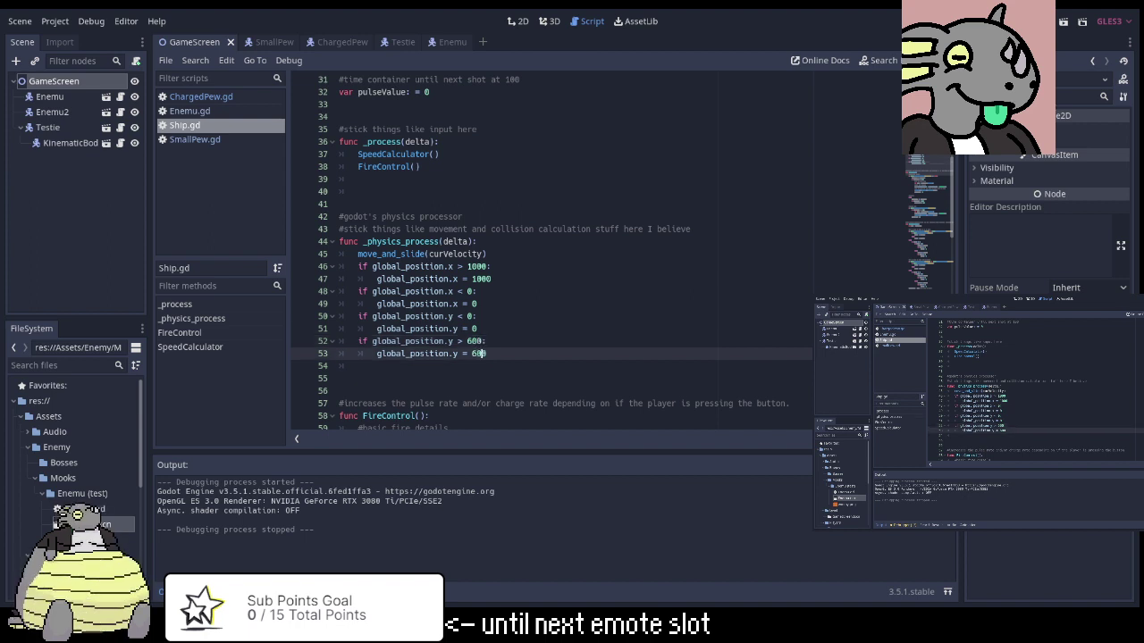
key("F5")
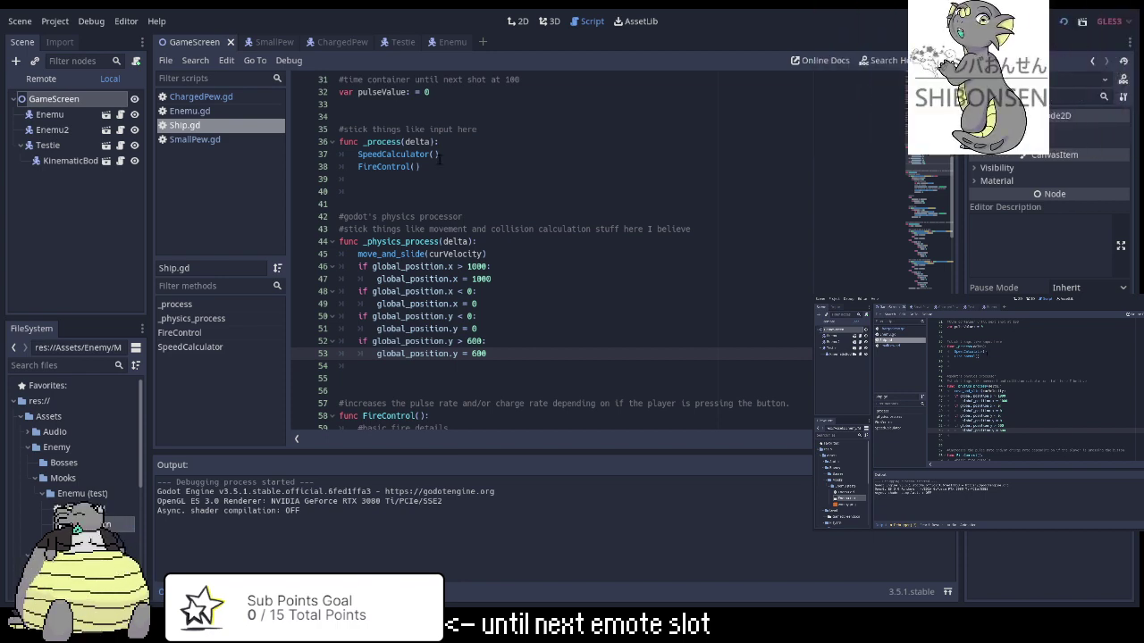
Scroll through Ship.gd, then switch to the Enemu scene to show Enemu.gd.
scroll(455, 297, "down", 7)
scroll(456, 296, "down", 5)
scroll(456, 297, "down", 6)
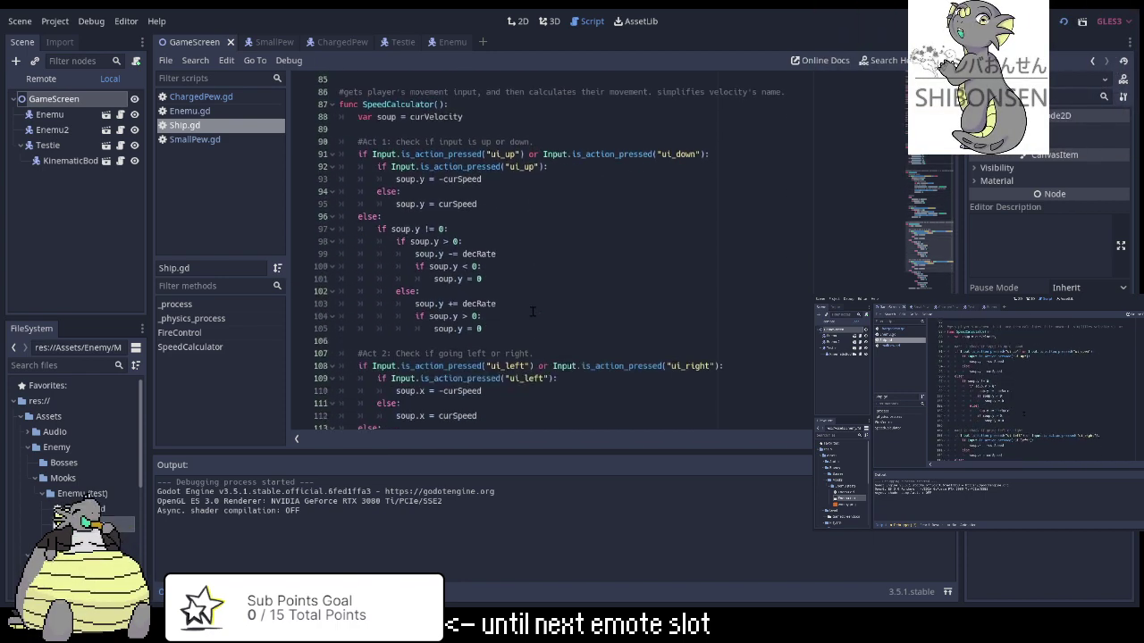
scroll(456, 297, "down", 1)
scroll(543, 305, "down", 3)
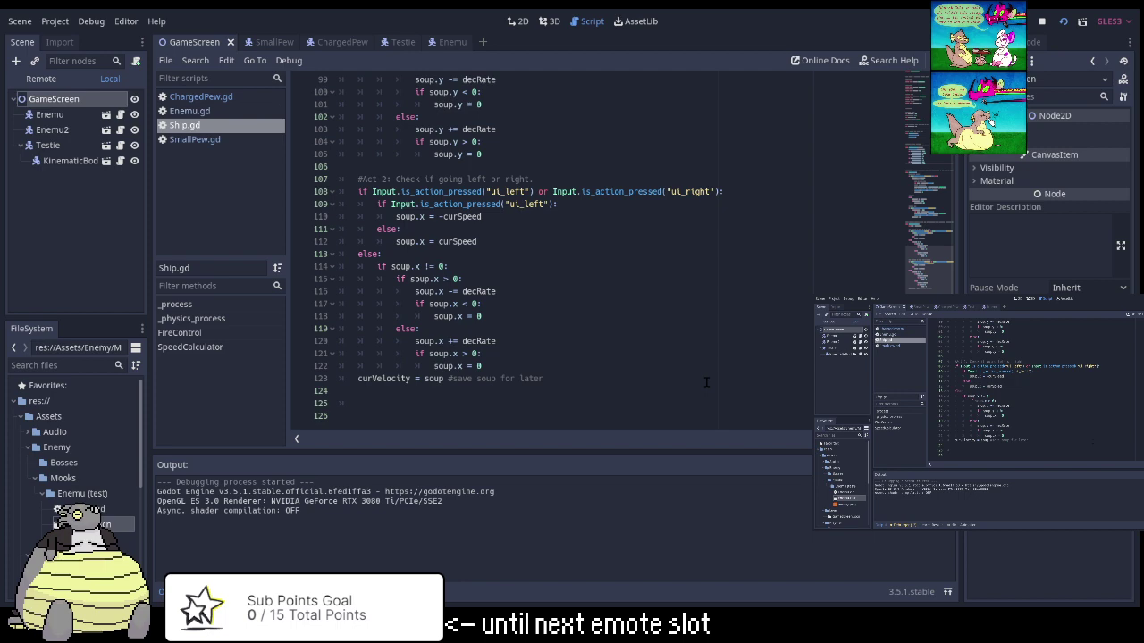
scroll(594, 267, "up", 6)
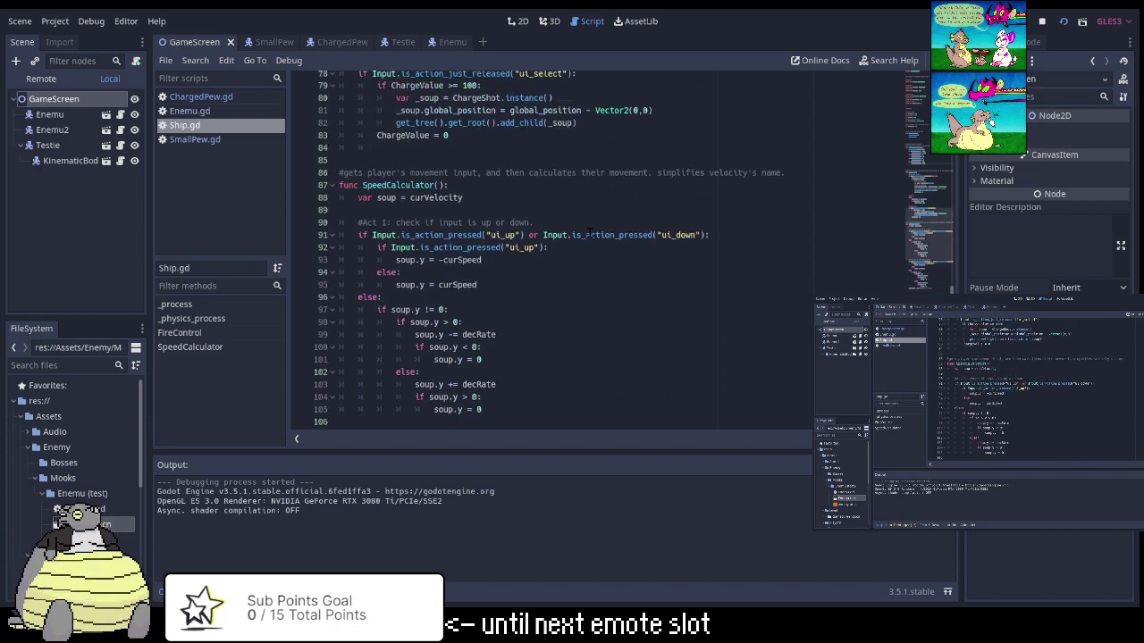
scroll(594, 267, "down", 2)
scroll(594, 267, "down", 5)
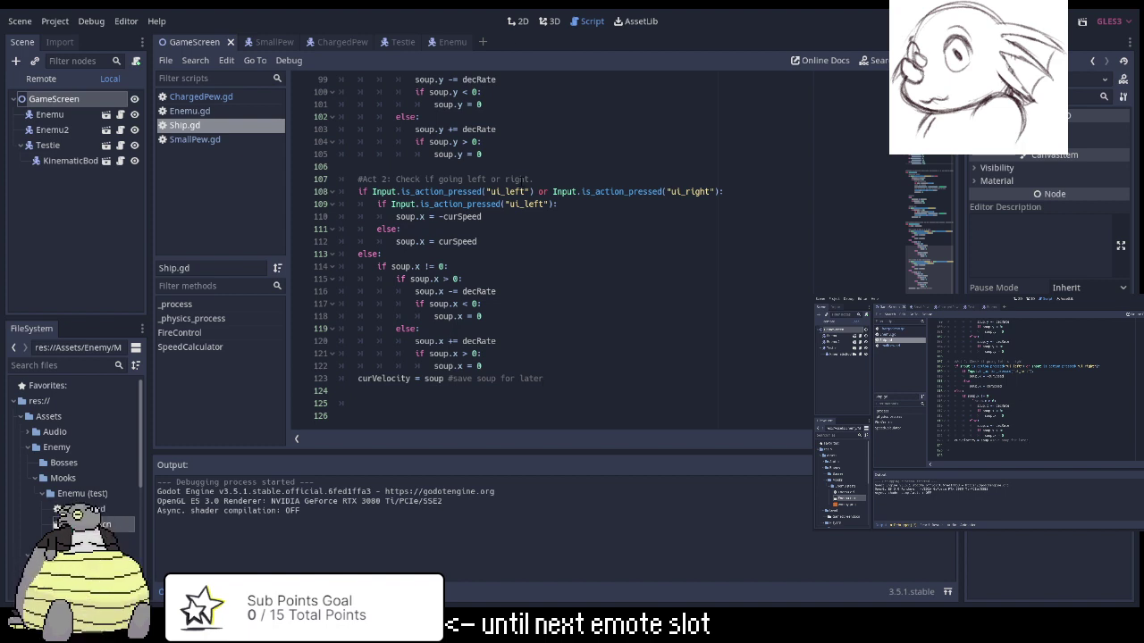
key("ctrl+shift+Tab")
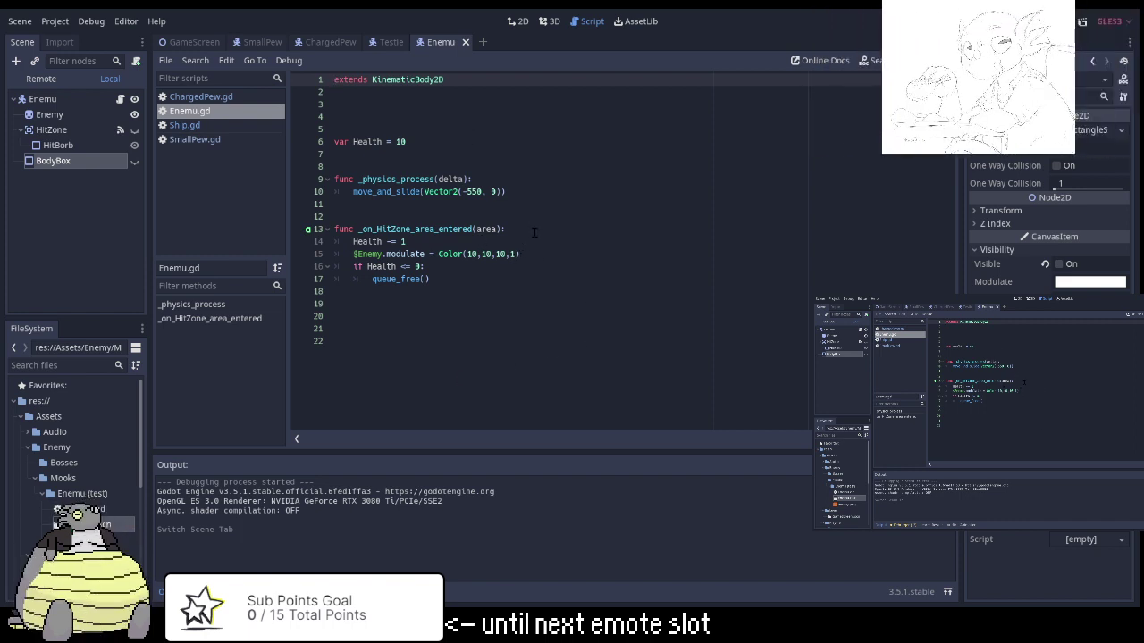
Add an 'if global_position.x < -100:' check after move_and_slide in Enemu.gd.
left_click(548, 192)
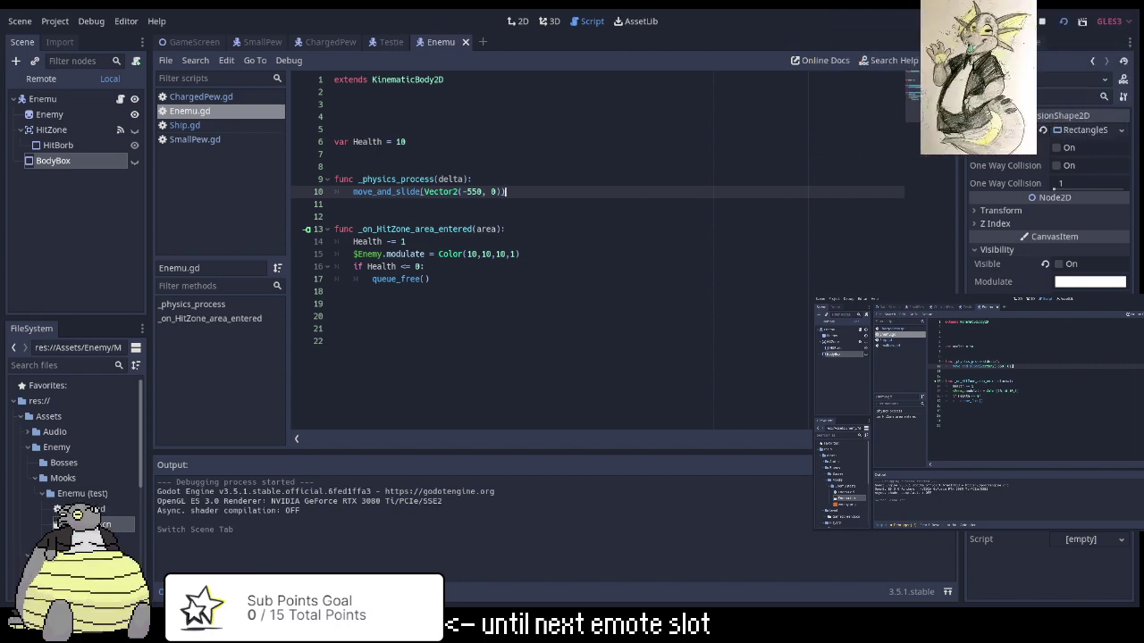
key("Return")
type("if ")
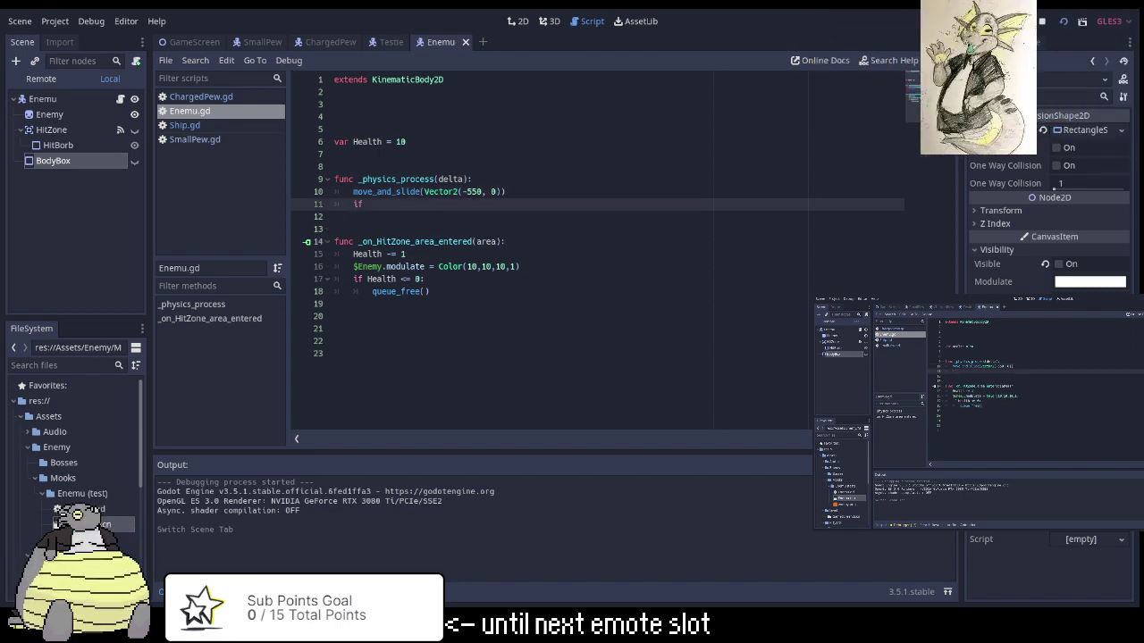
type("global")
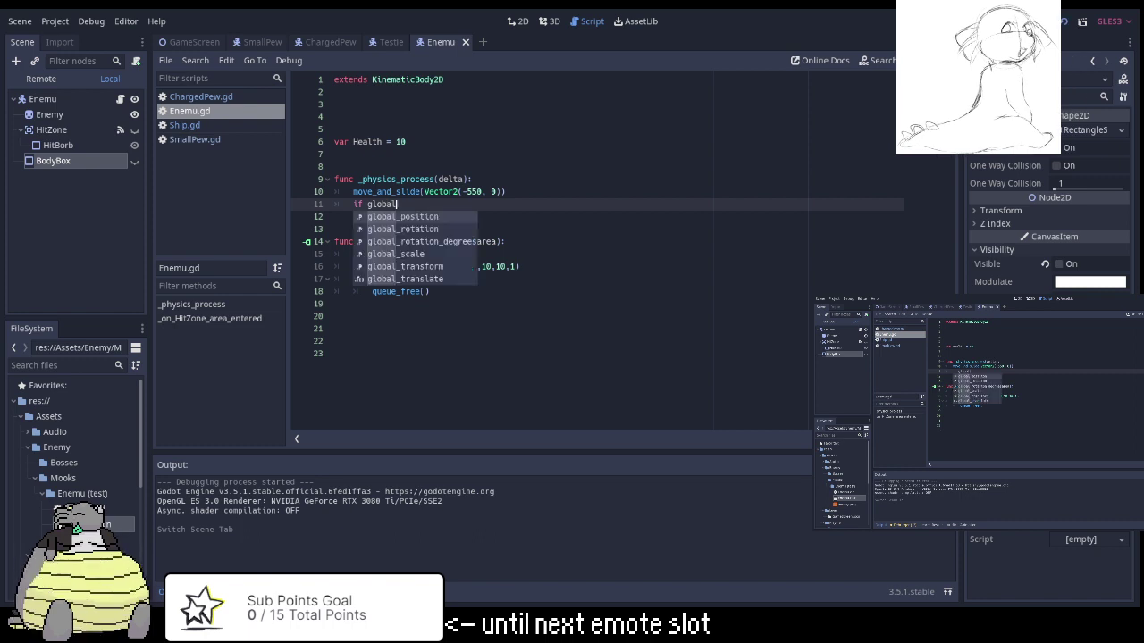
key("Return")
type(".")
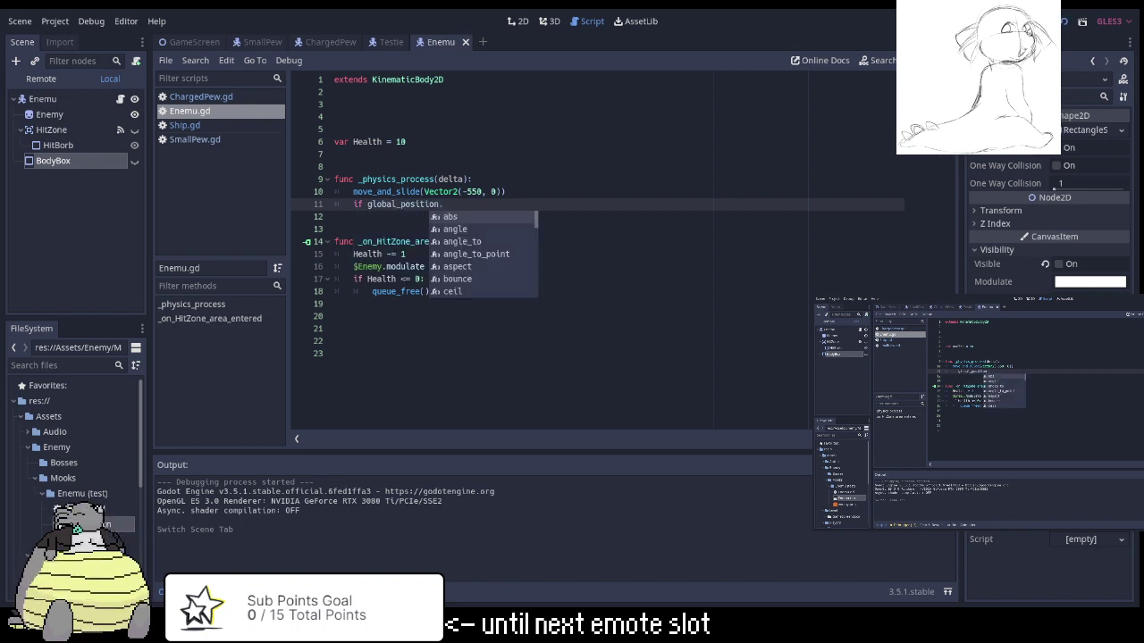
type("x <")
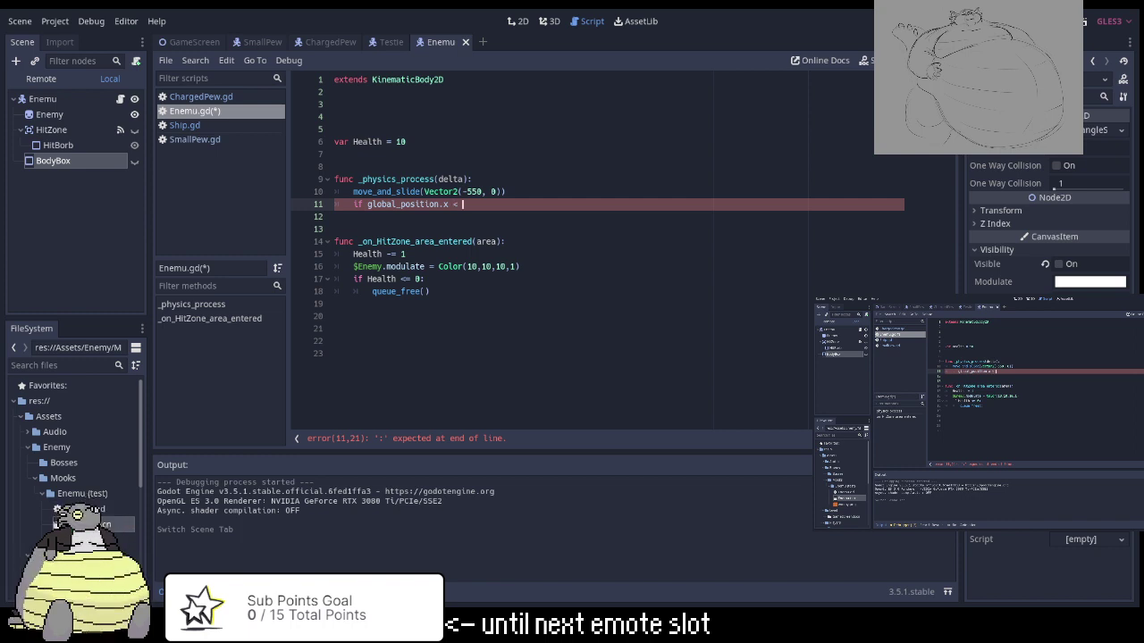
type("(")
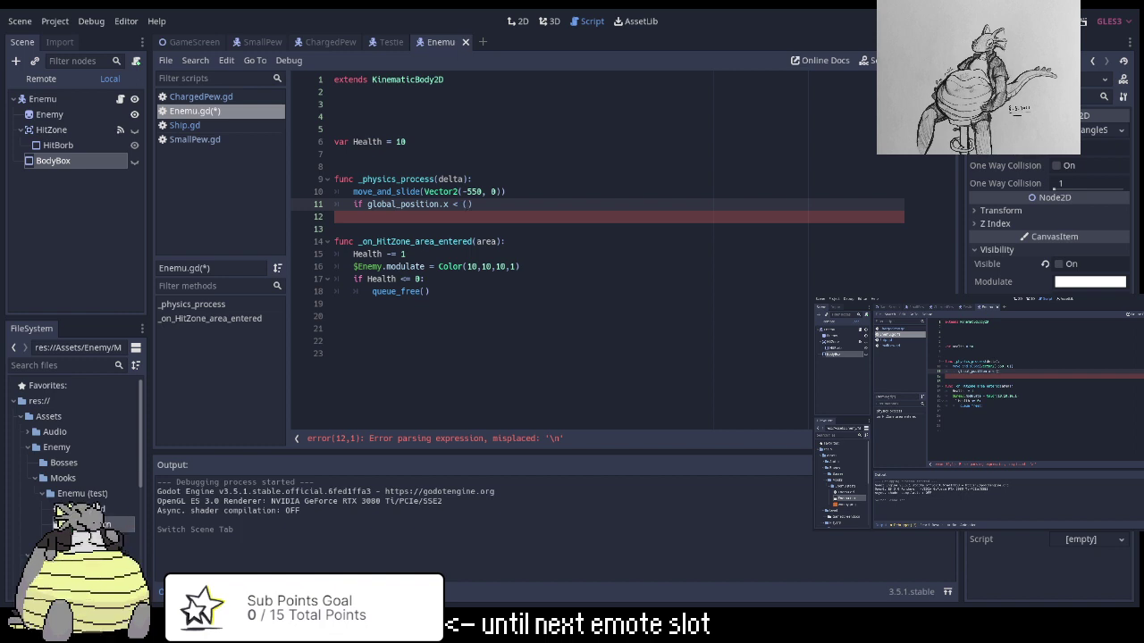
key("BackSpace")
type("100")
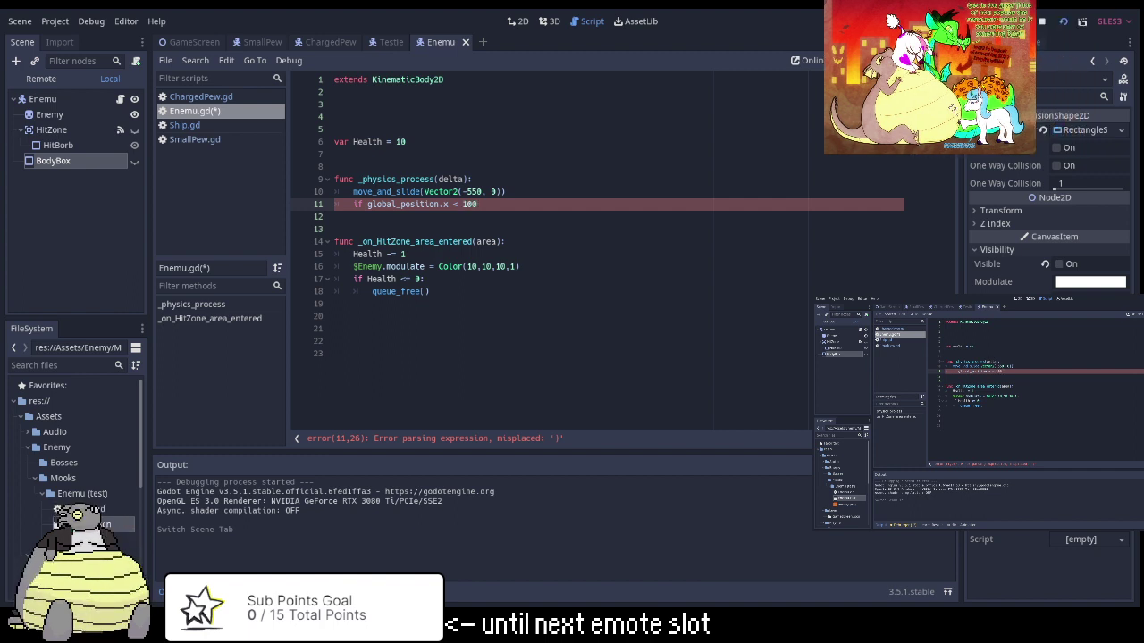
type(":")
key("Return")
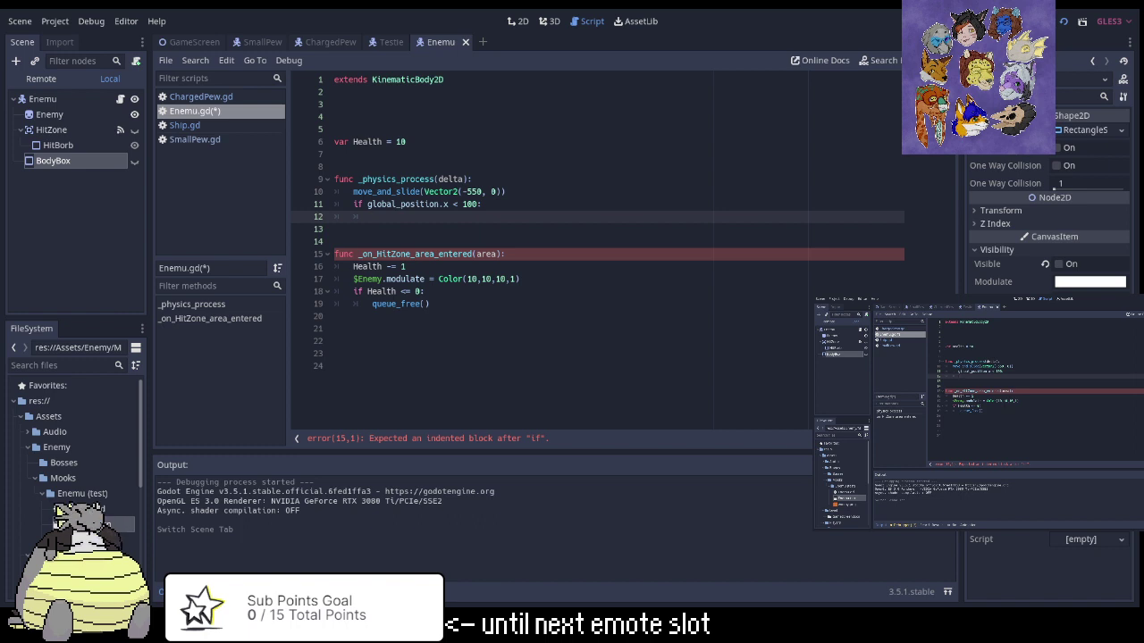
left_click(376, 203)
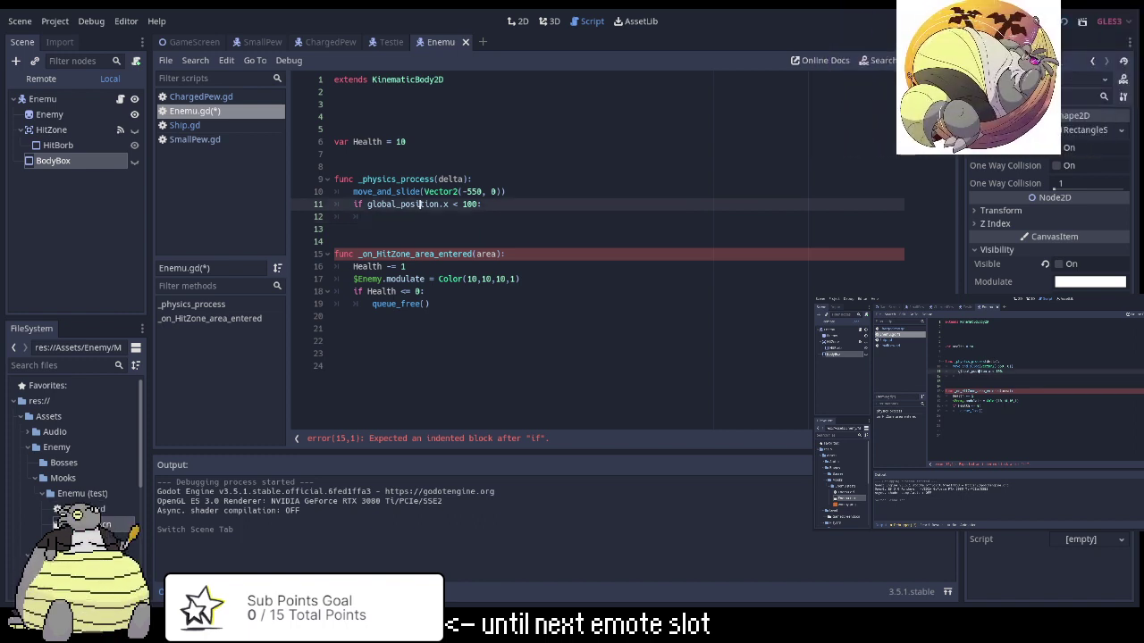
left_click(462, 204)
type("-")
left_click(371, 216)
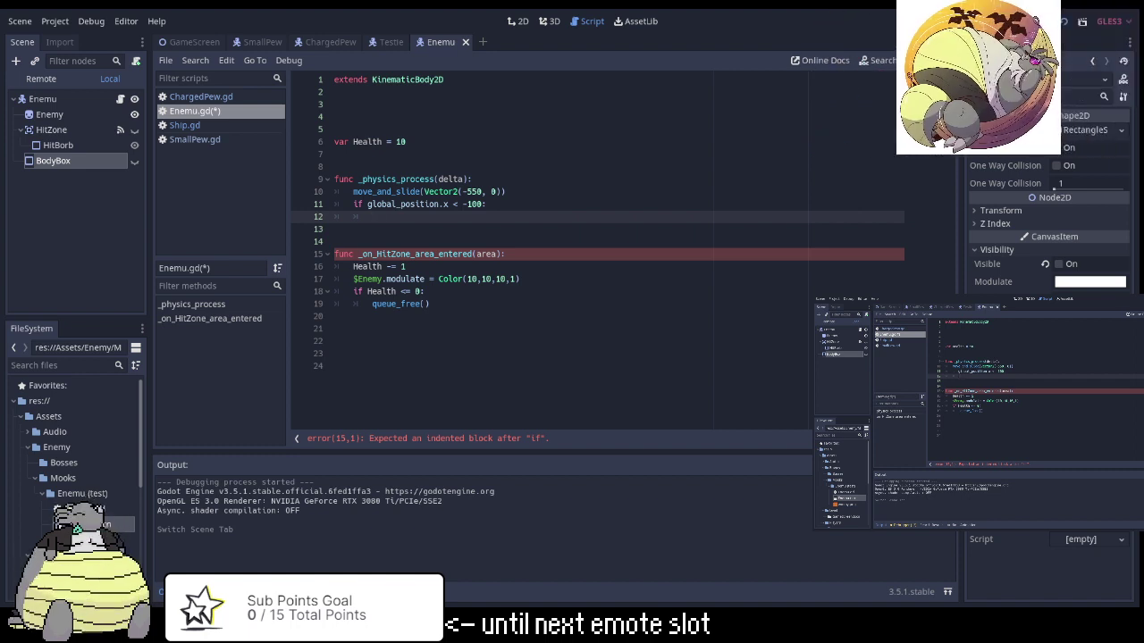
Call queue_free() inside that check, save Enemu.gd, and bring up the GameScreen scene.
type("qu")
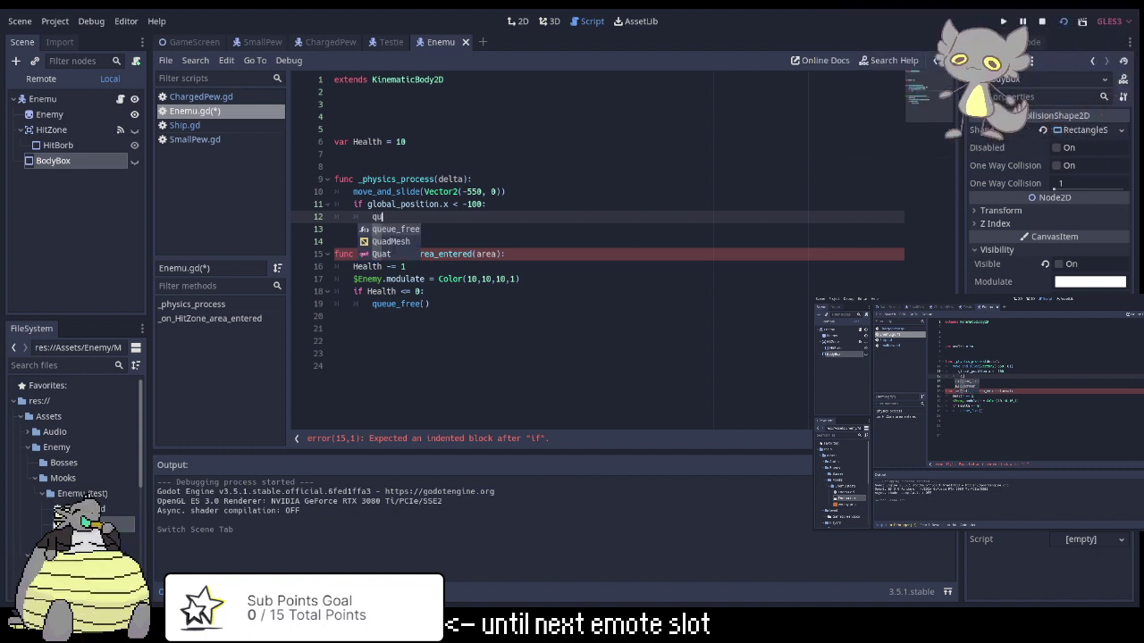
key("Return")
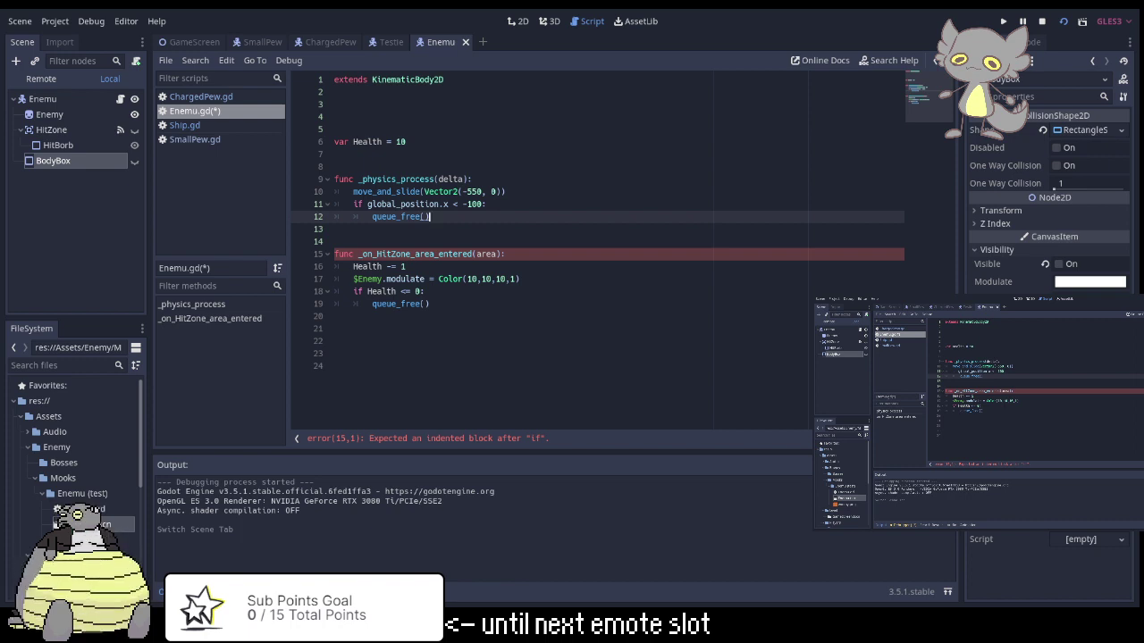
key("ctrl+s")
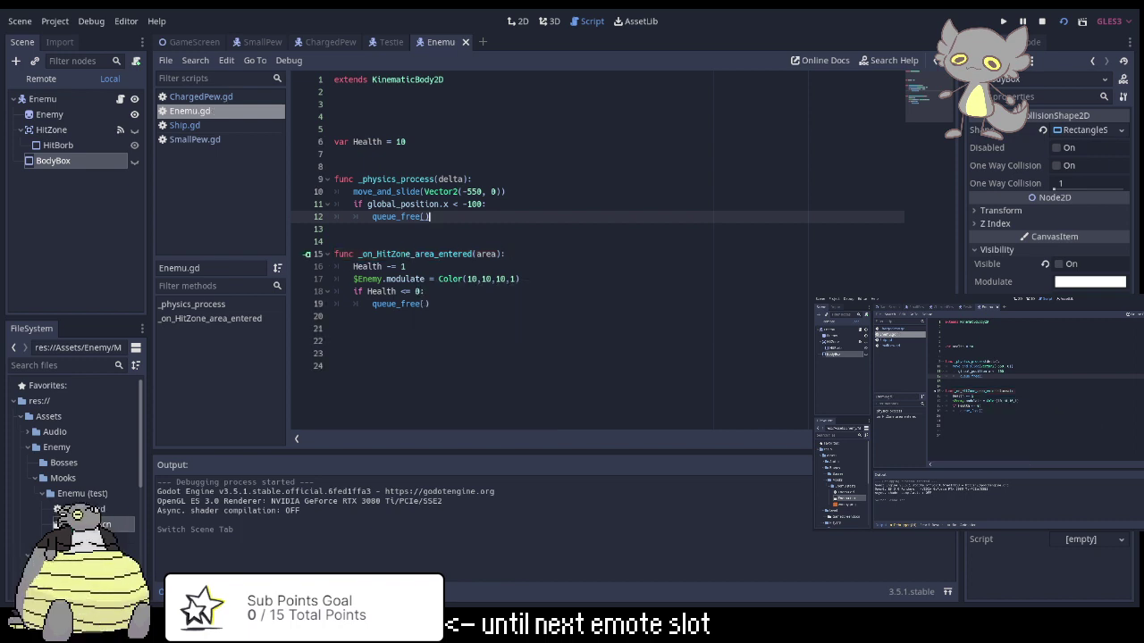
left_click(192, 42)
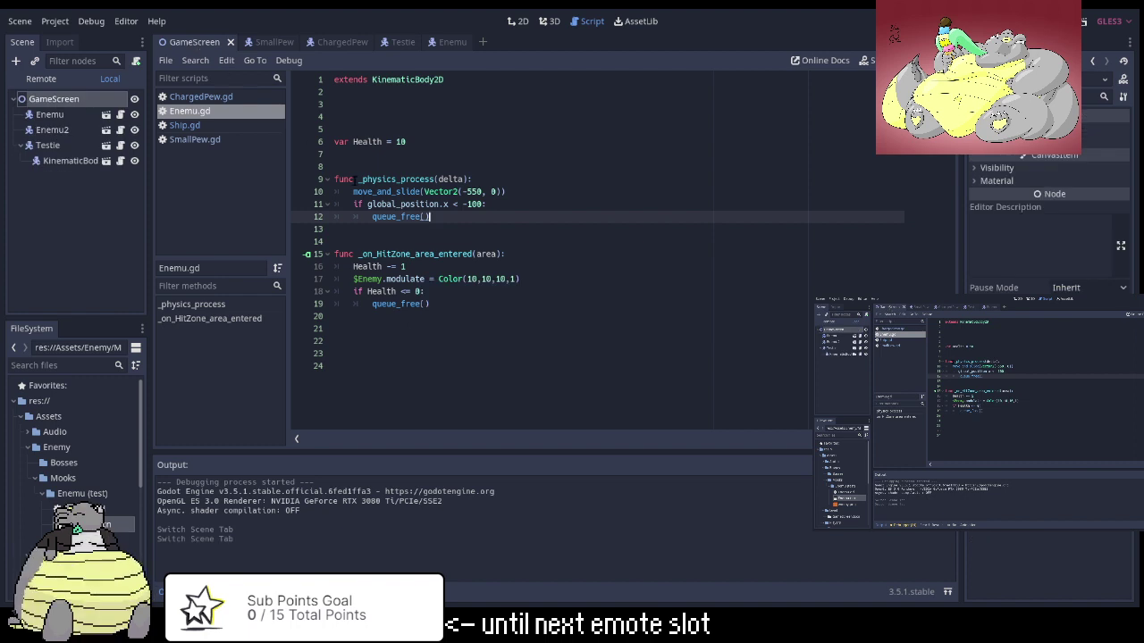
Run the game and expand GameScreen in the Remote tree to watch live Enemu and SmallPew nodes.
key("F5")
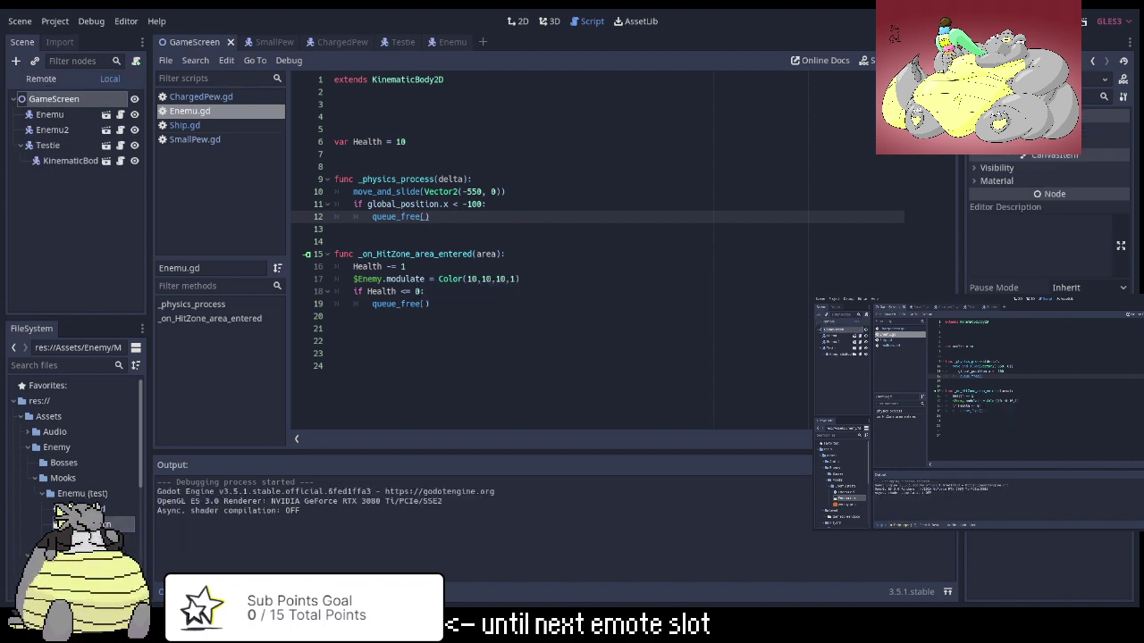
left_click(42, 79)
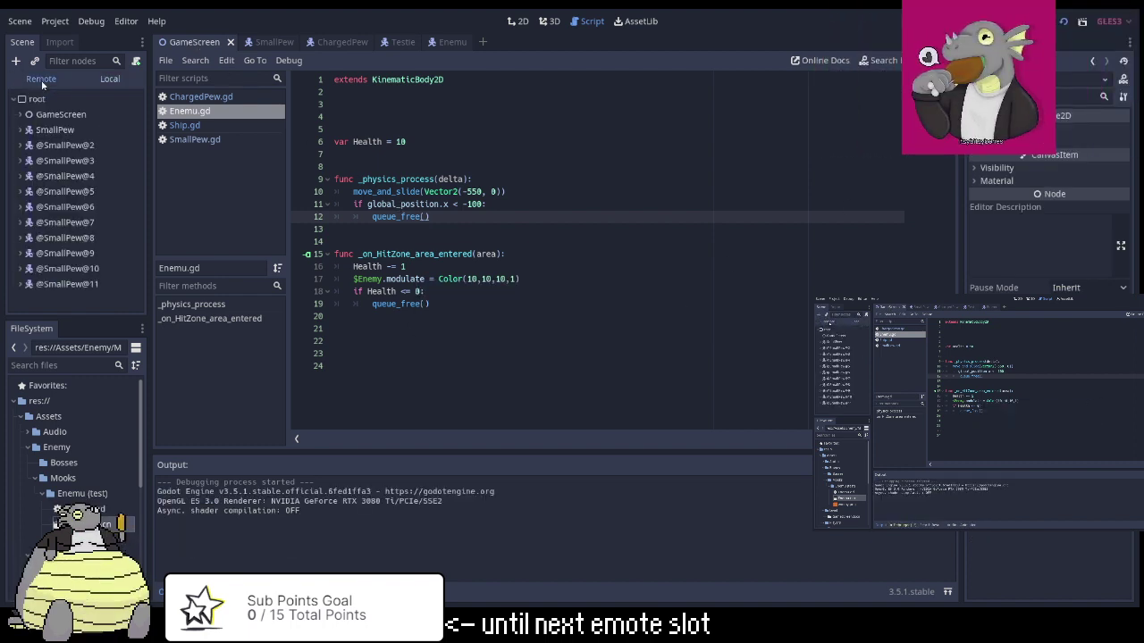
scroll(101, 243, "down", 3)
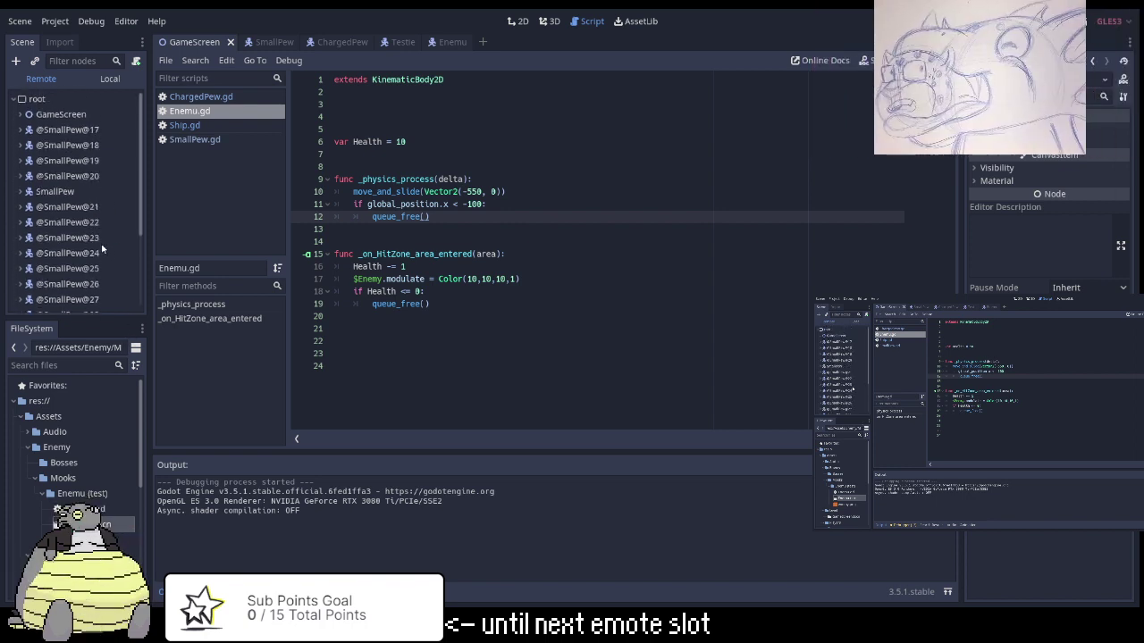
left_click(24, 115)
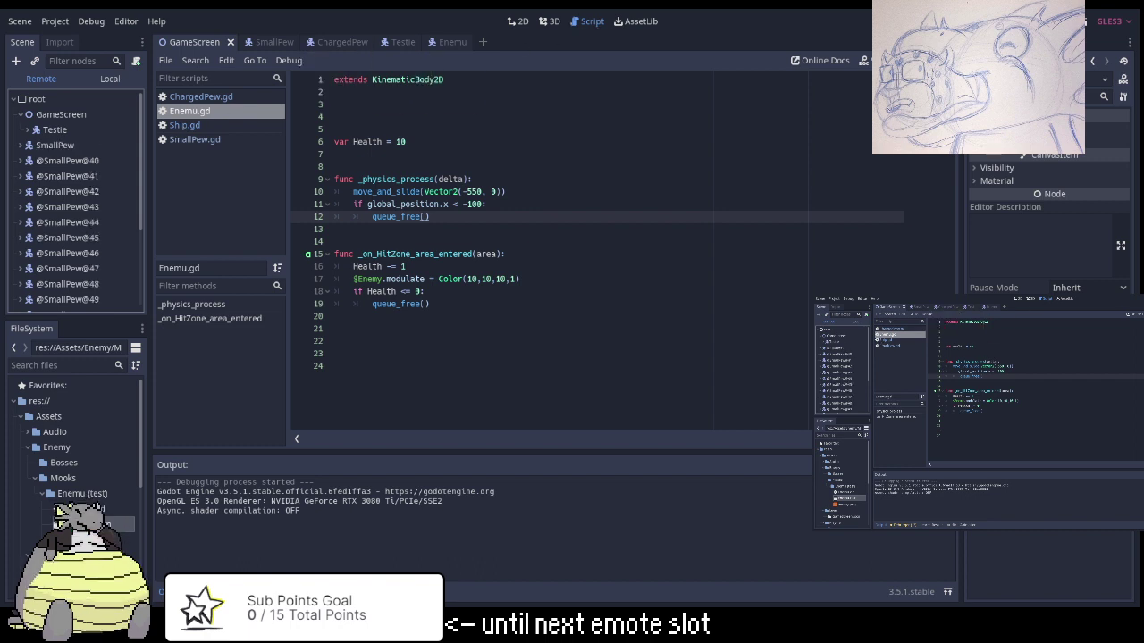
key("F5")
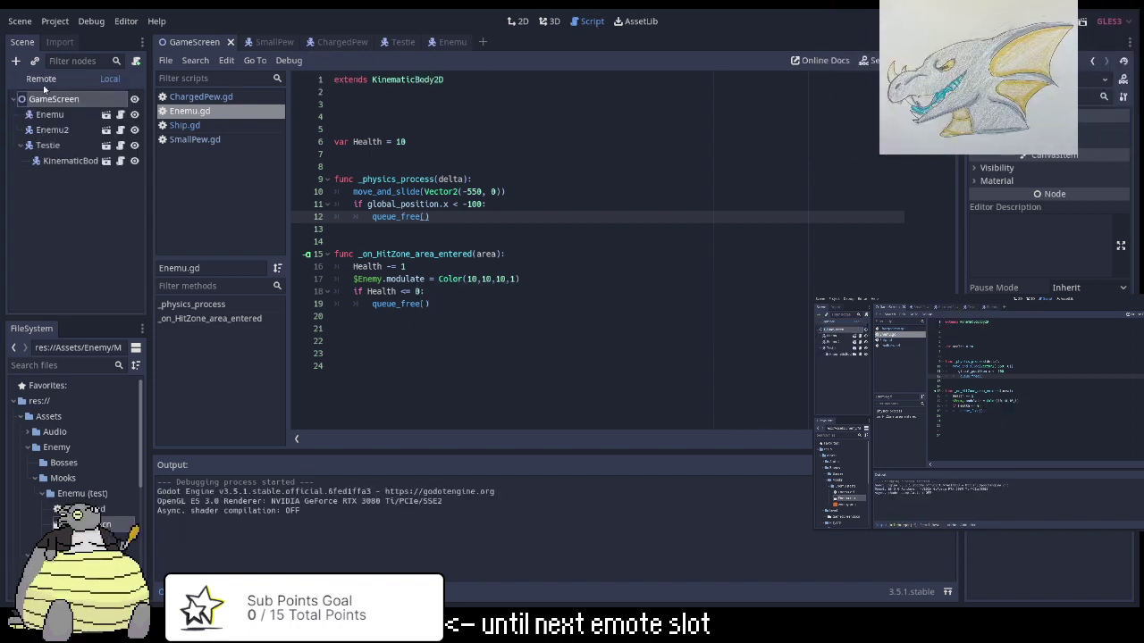
left_click(44, 83)
left_click(61, 114)
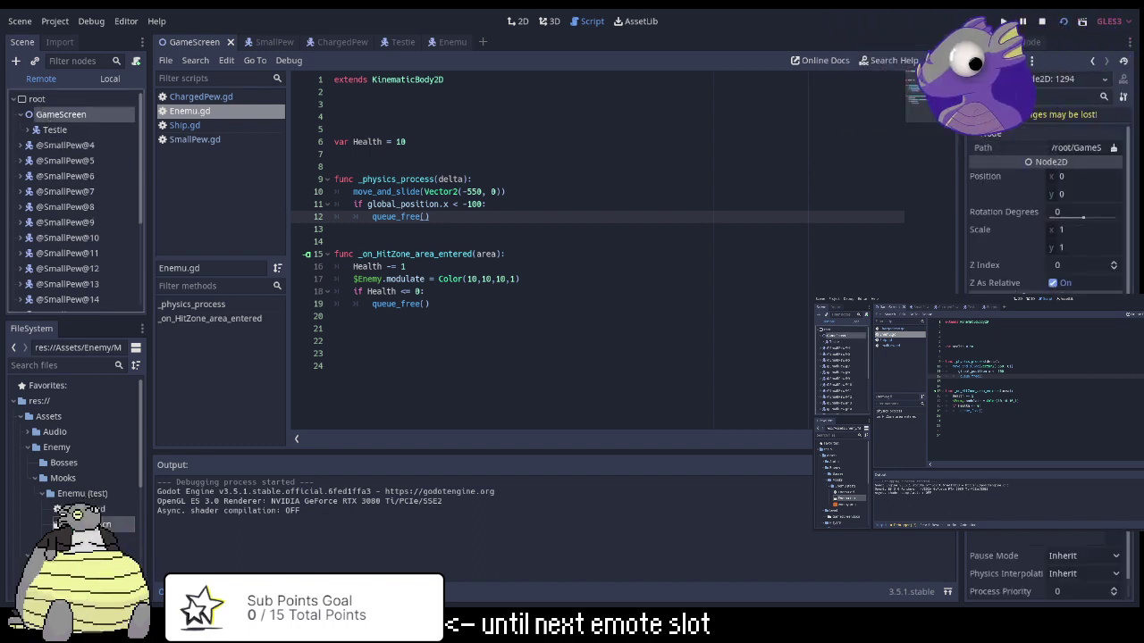
left_click(1072, 21)
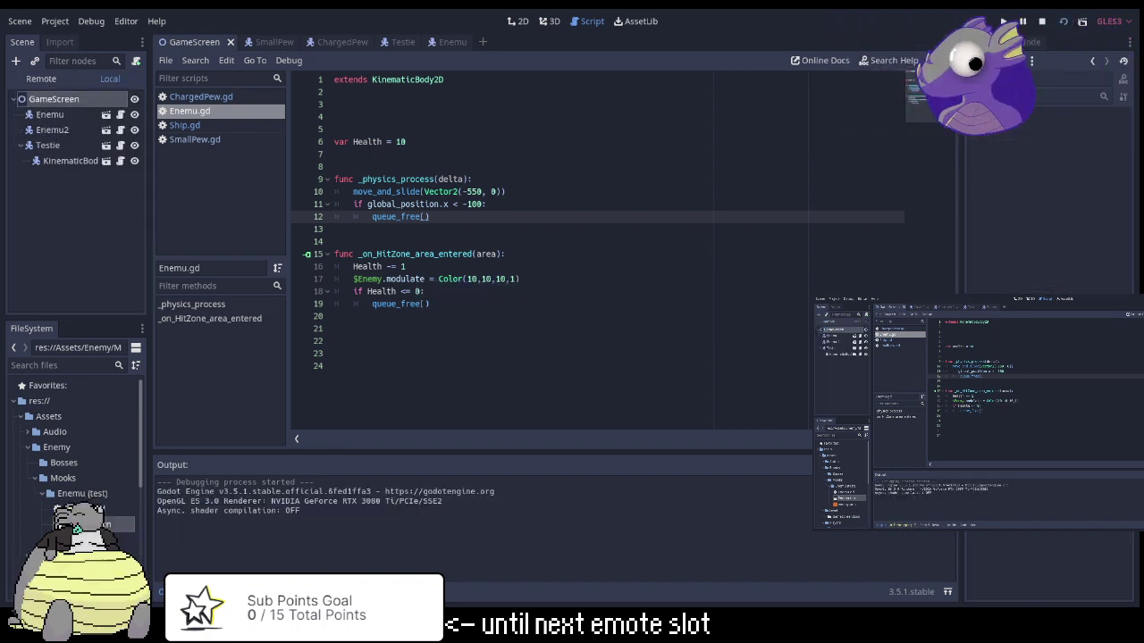
left_click(41, 78)
left_click(60, 115)
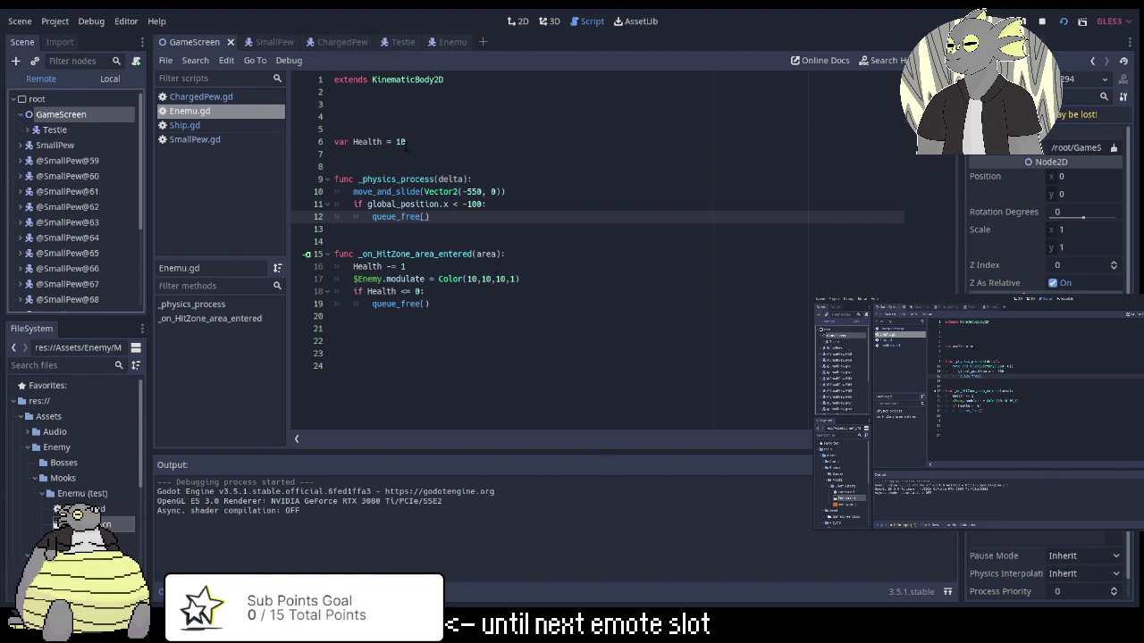
Change SmallPew's velocity to Vector2(1100,0), then rerun from GameScreen and scroll the live tree.
left_click(276, 44)
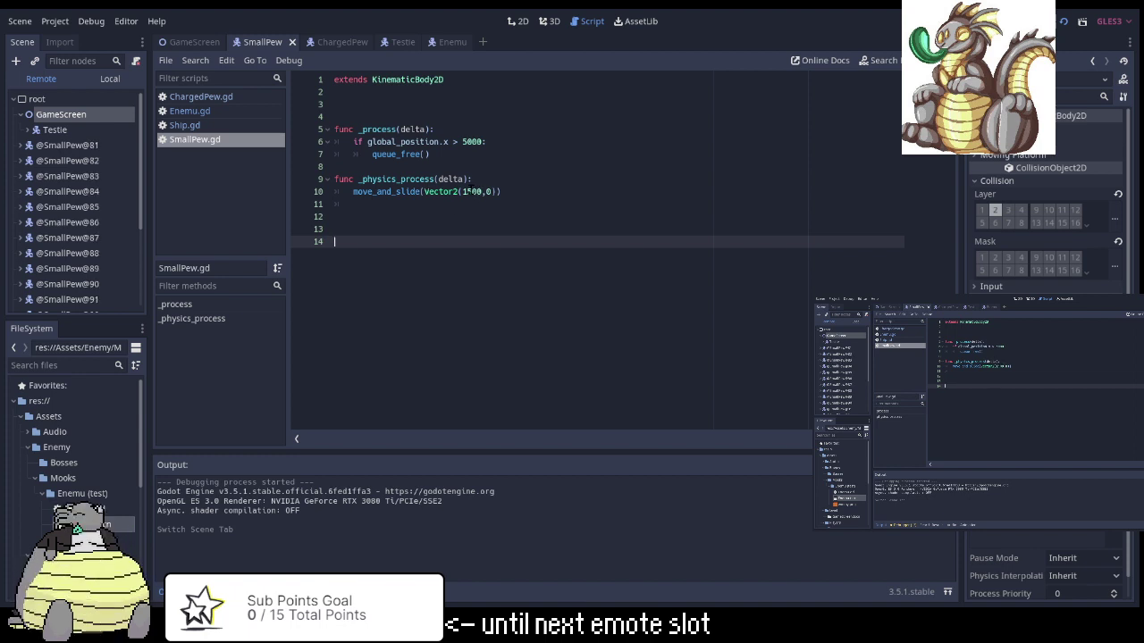
left_click(469, 191)
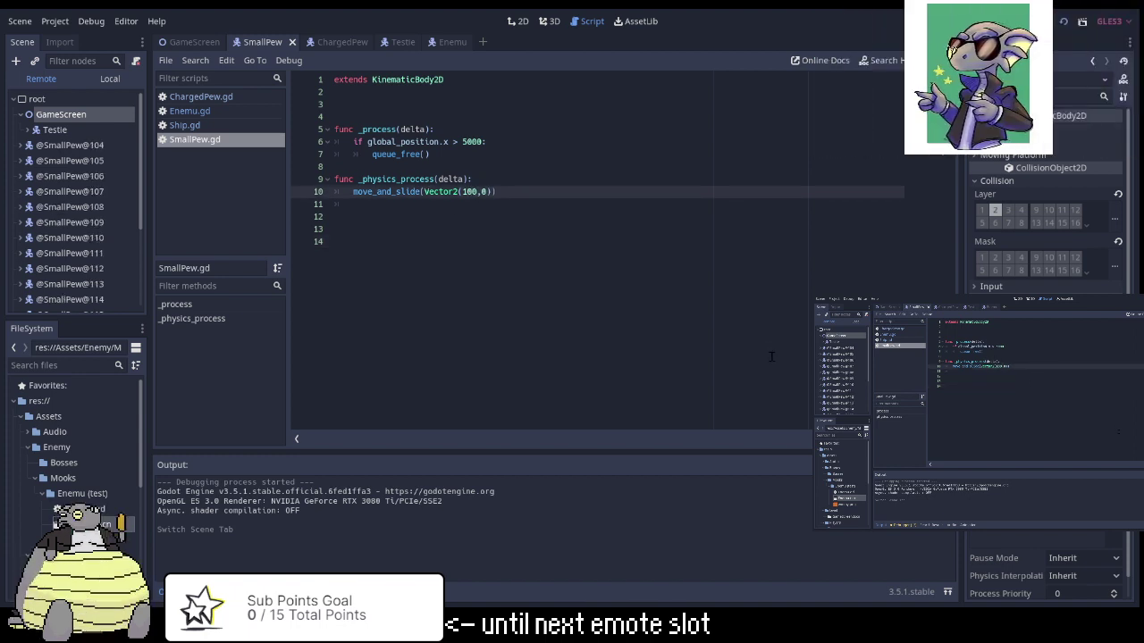
type("1")
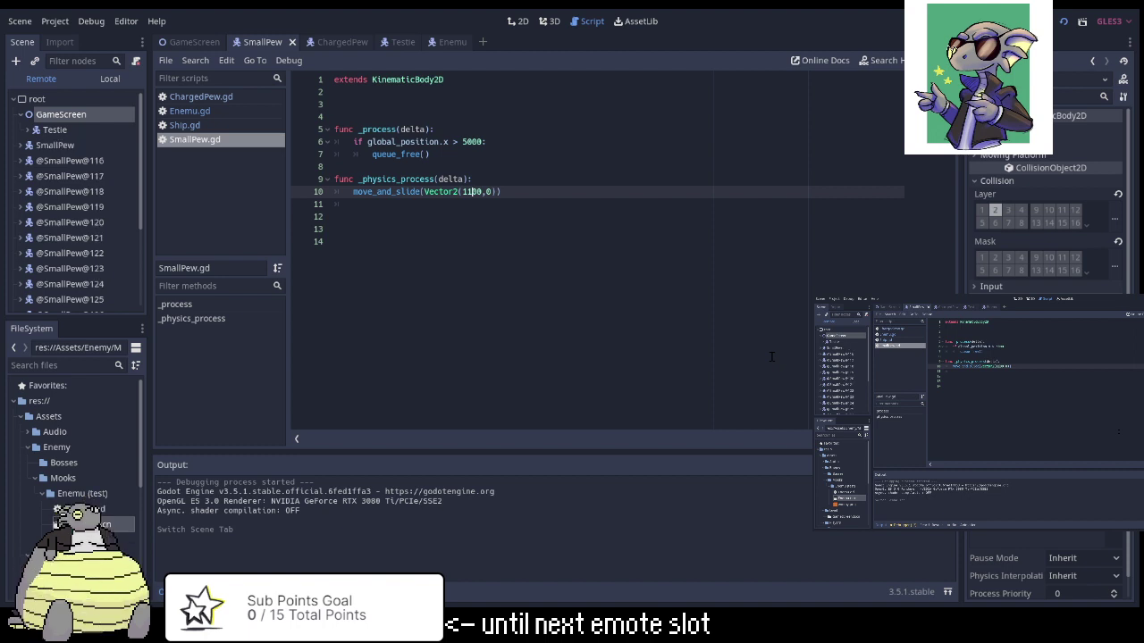
left_click(183, 43)
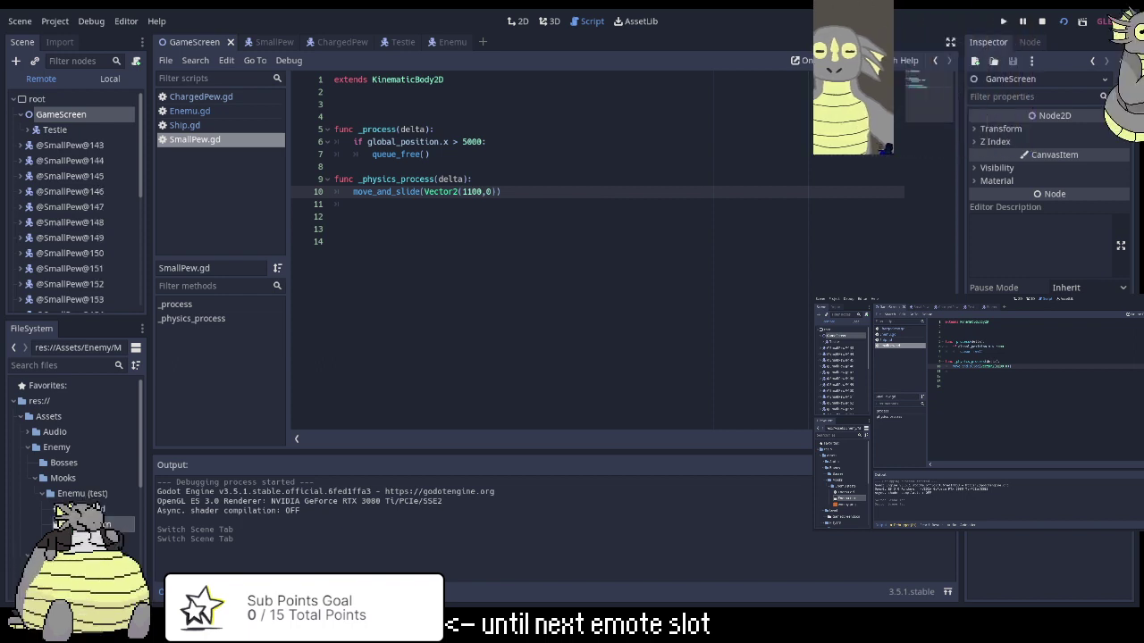
key("F5")
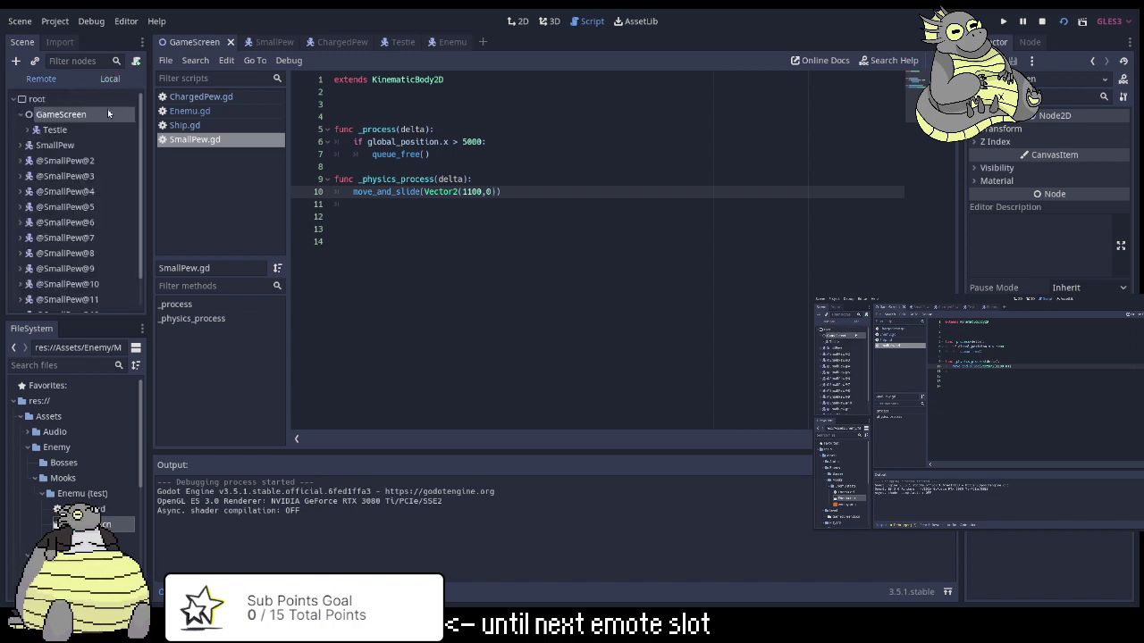
scroll(112, 156, "down", 1)
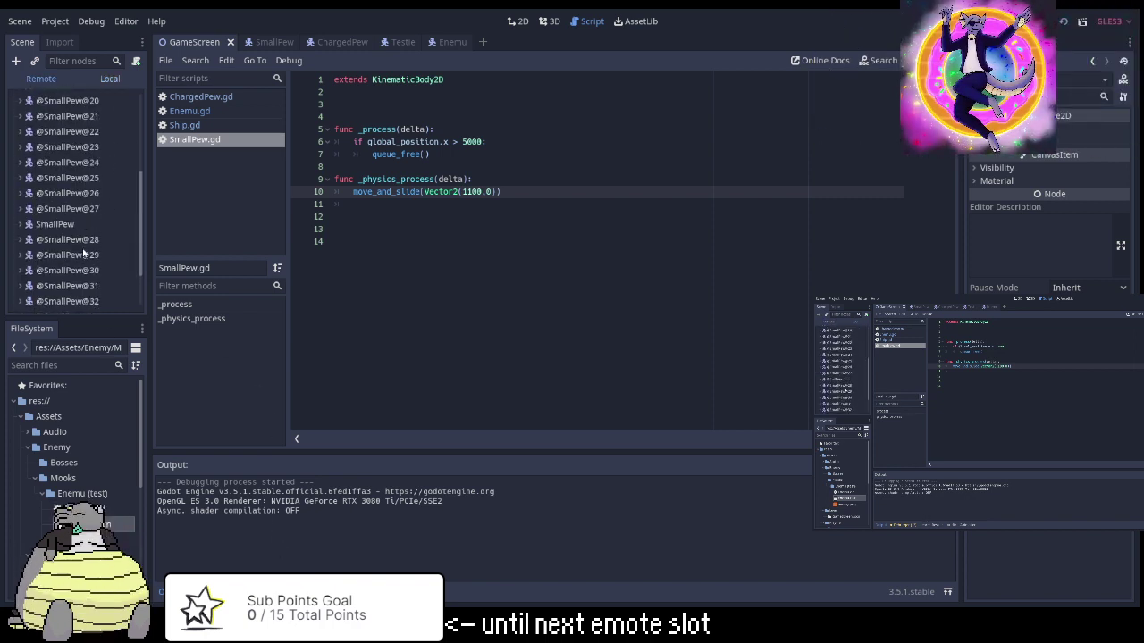
scroll(84, 253, "down", 5)
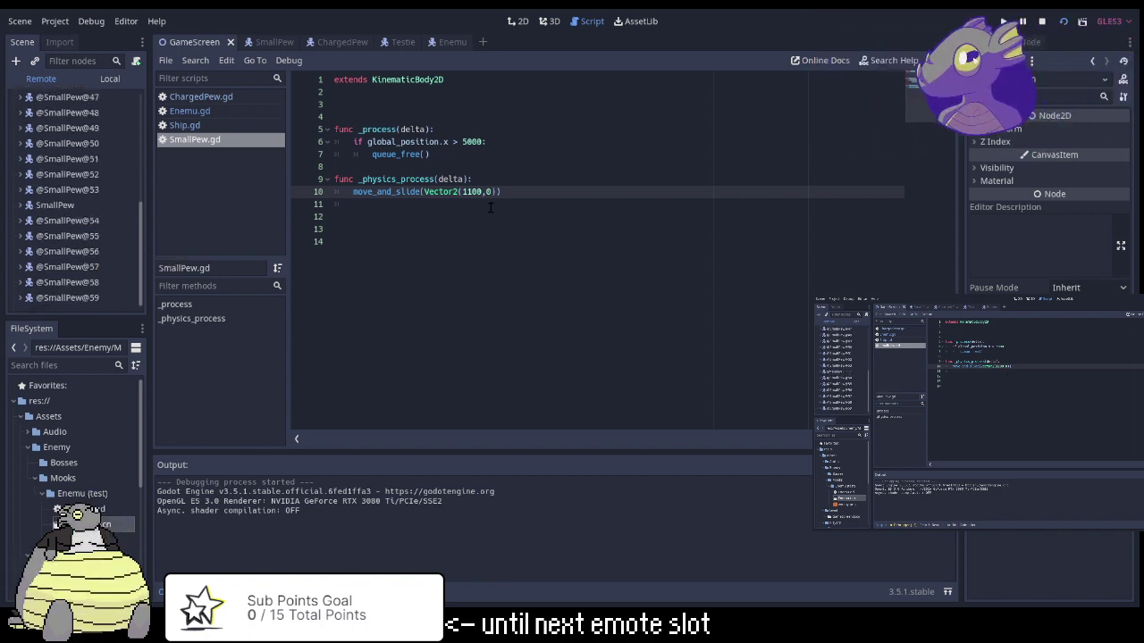
Set SmallPew's speed and free limit to 1500, test via the Remote tree, then lower the limit to 1200.
left_click(539, 248)
key("ctrl+z")
type("5")
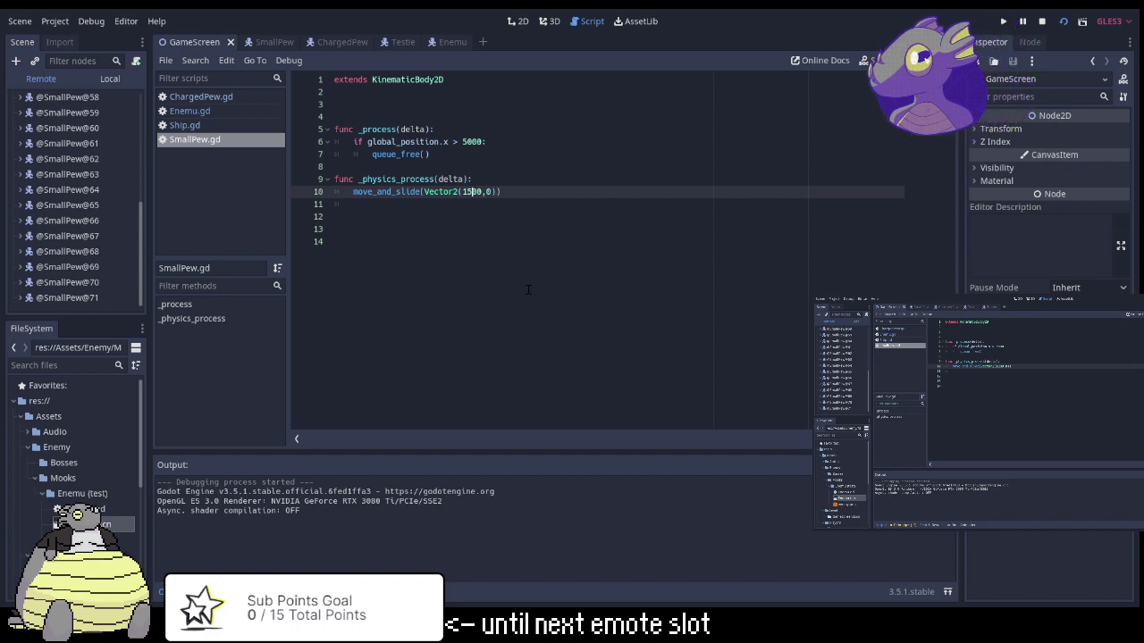
left_click(473, 141)
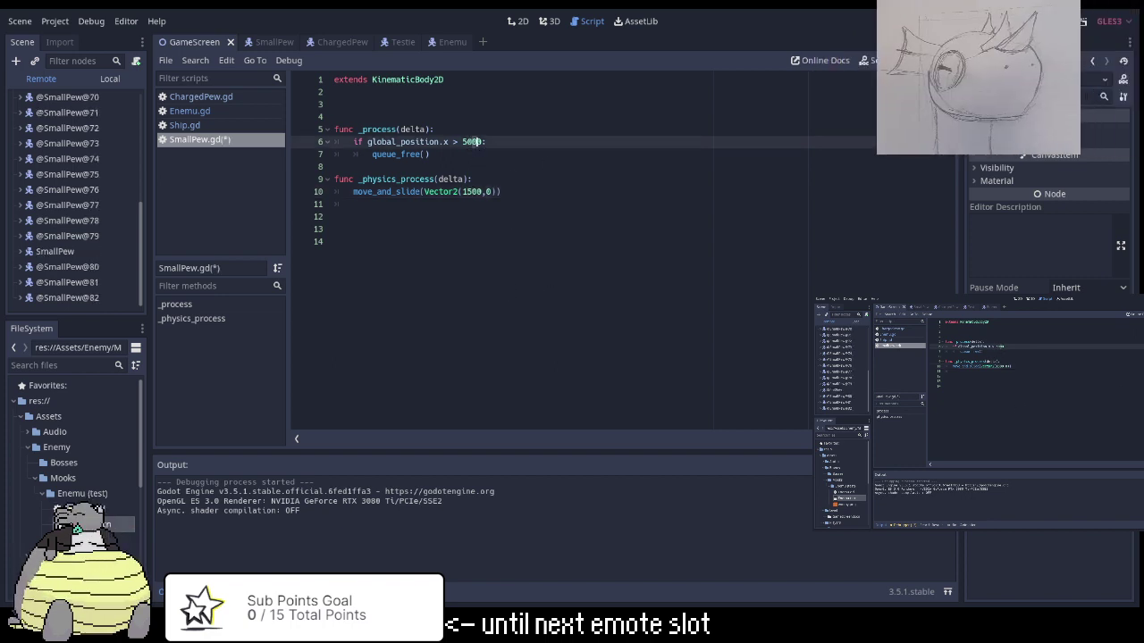
key("BackSpace")
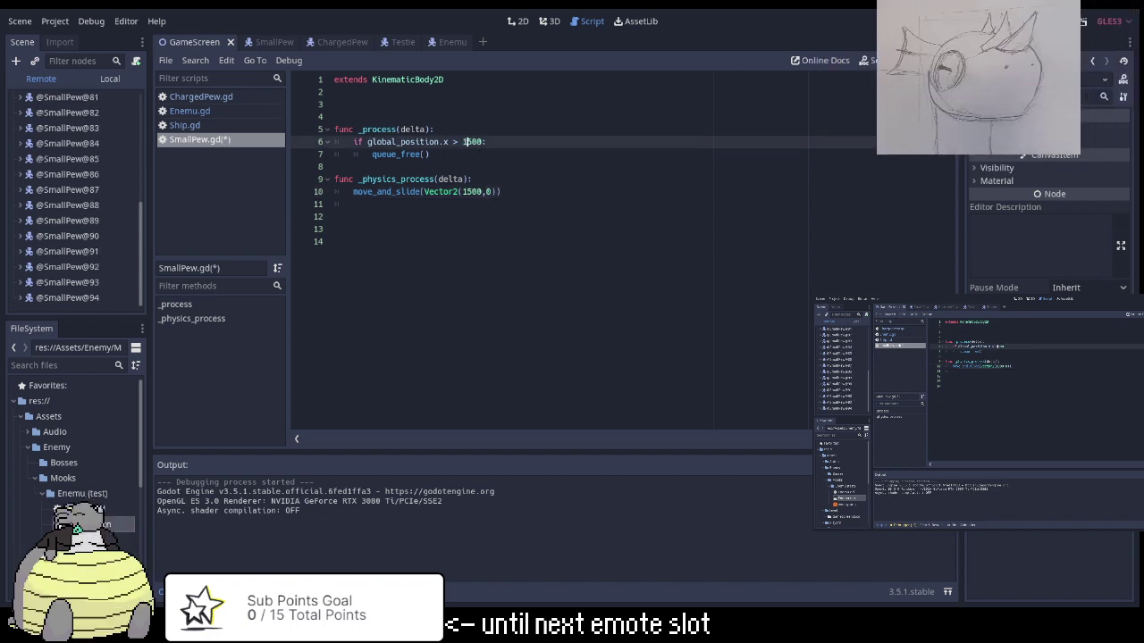
type("1")
left_click(1061, 24)
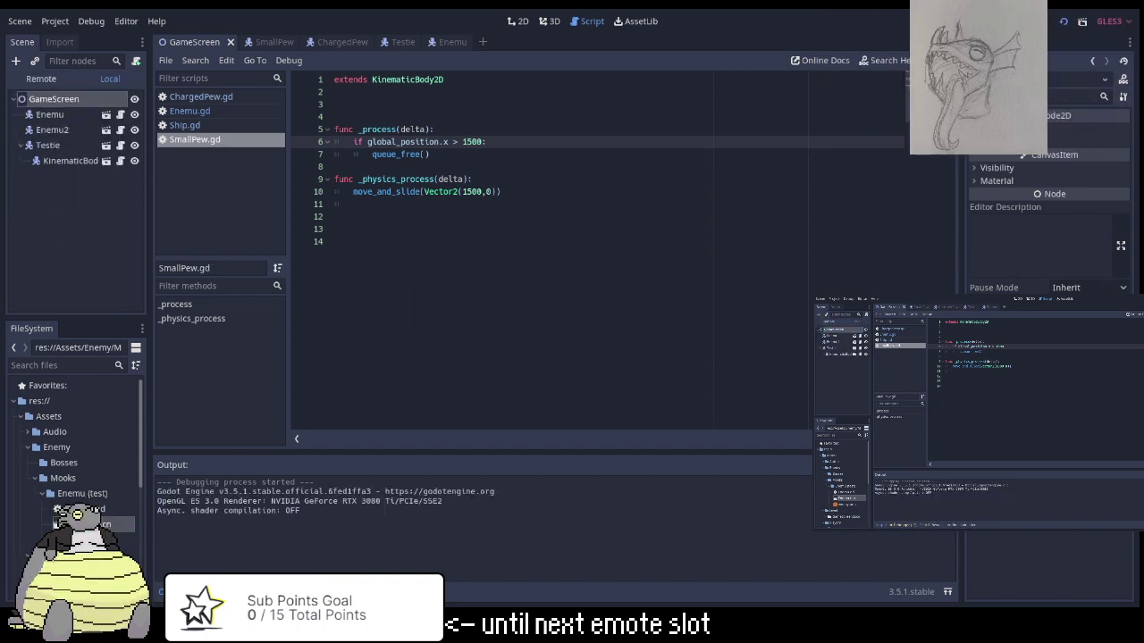
left_click(51, 79)
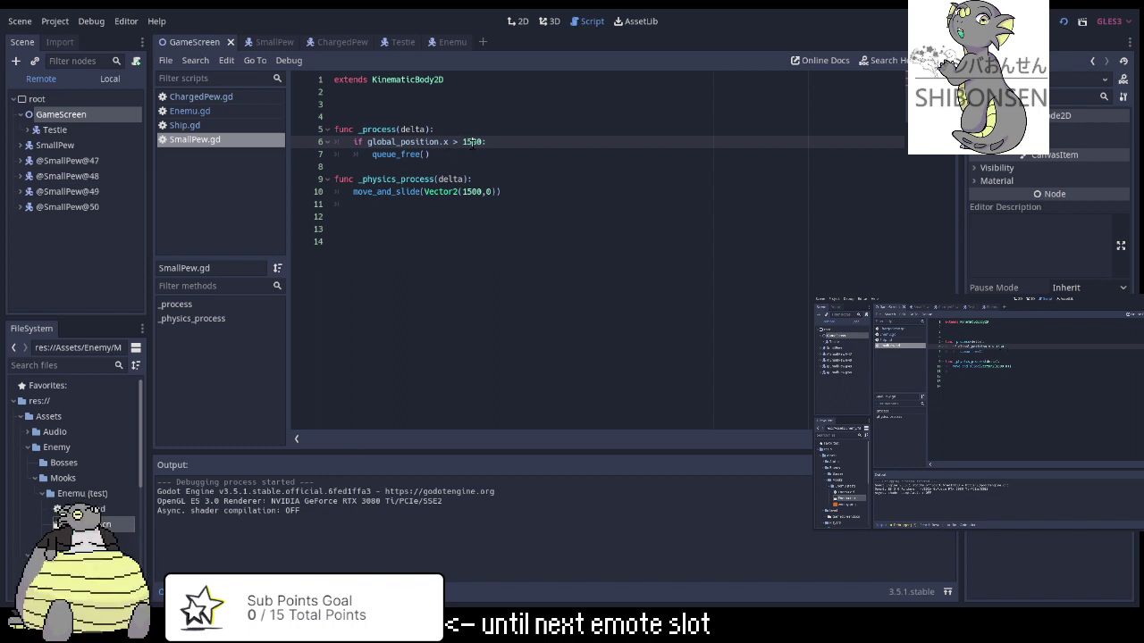
key("BackSpace")
type("2")
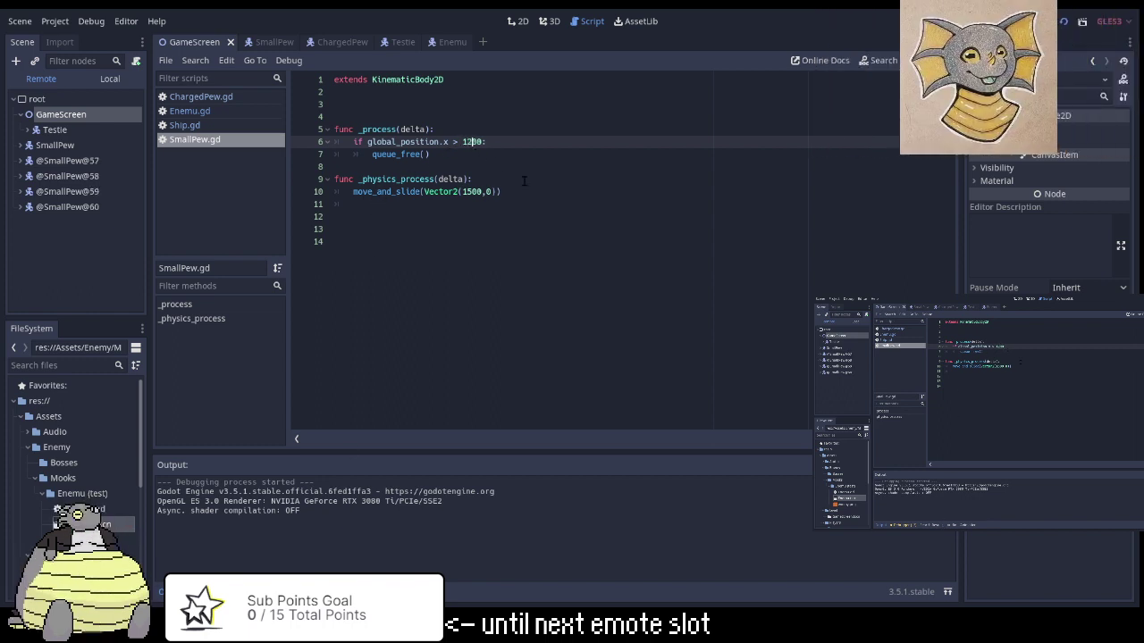